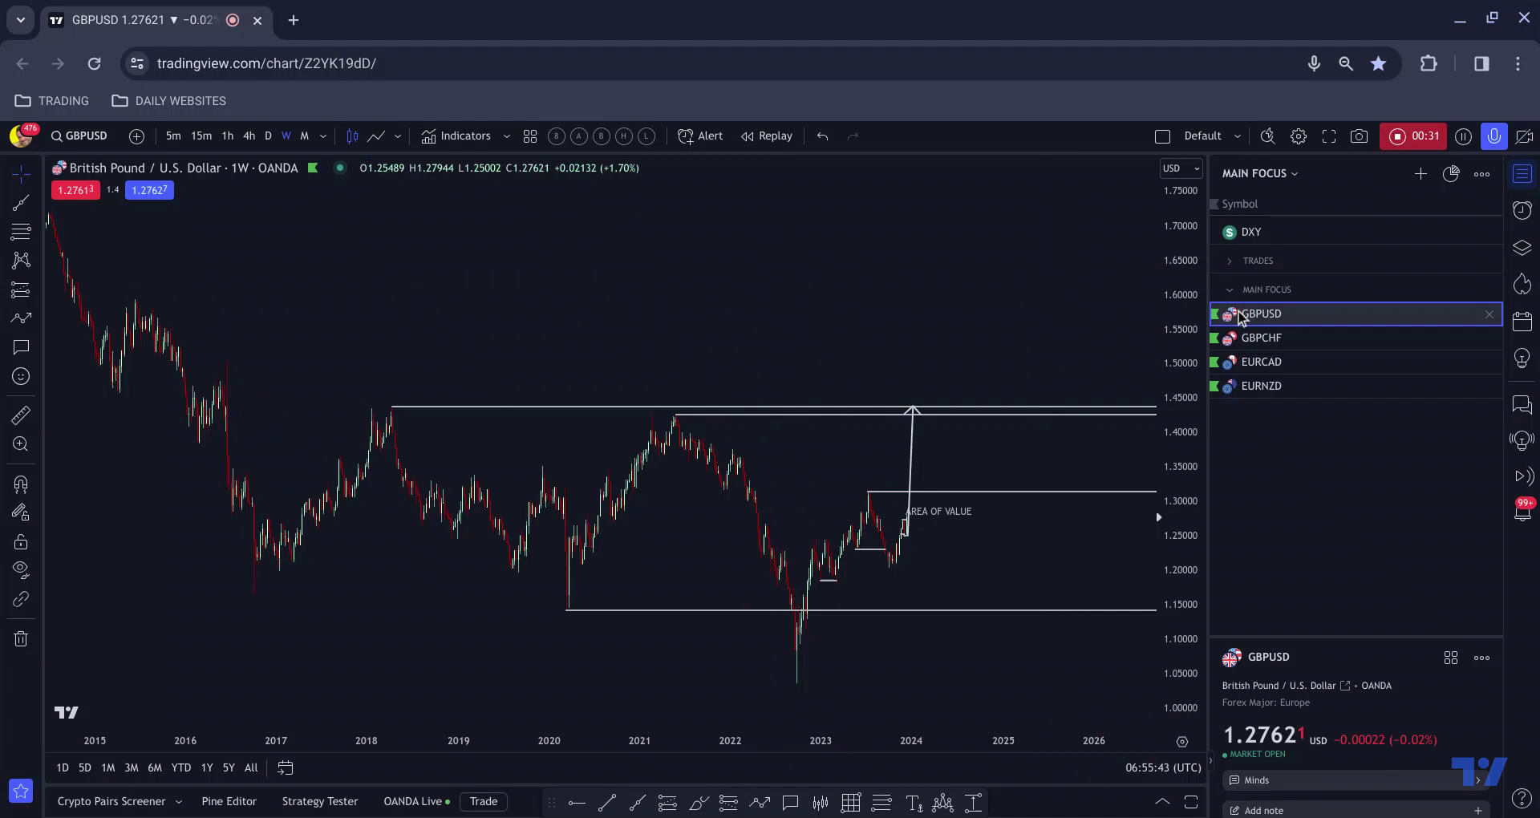
Brush a curve under the weekly lows from late 2016 to 2022, trace the 2020–2021 rally and circle the whole range
scroll(377, 248, up, 1)
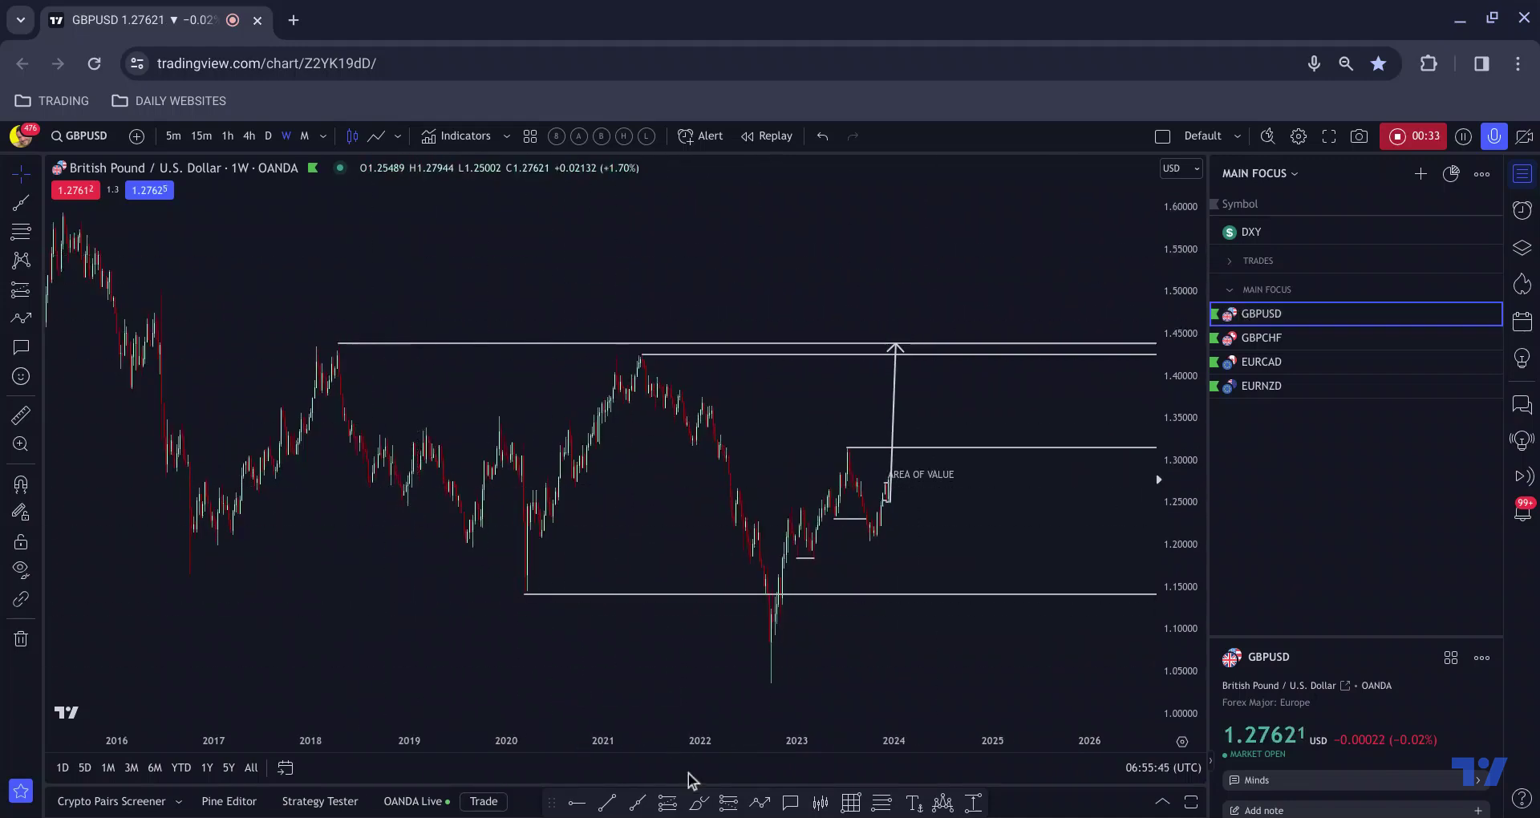
click(697, 800)
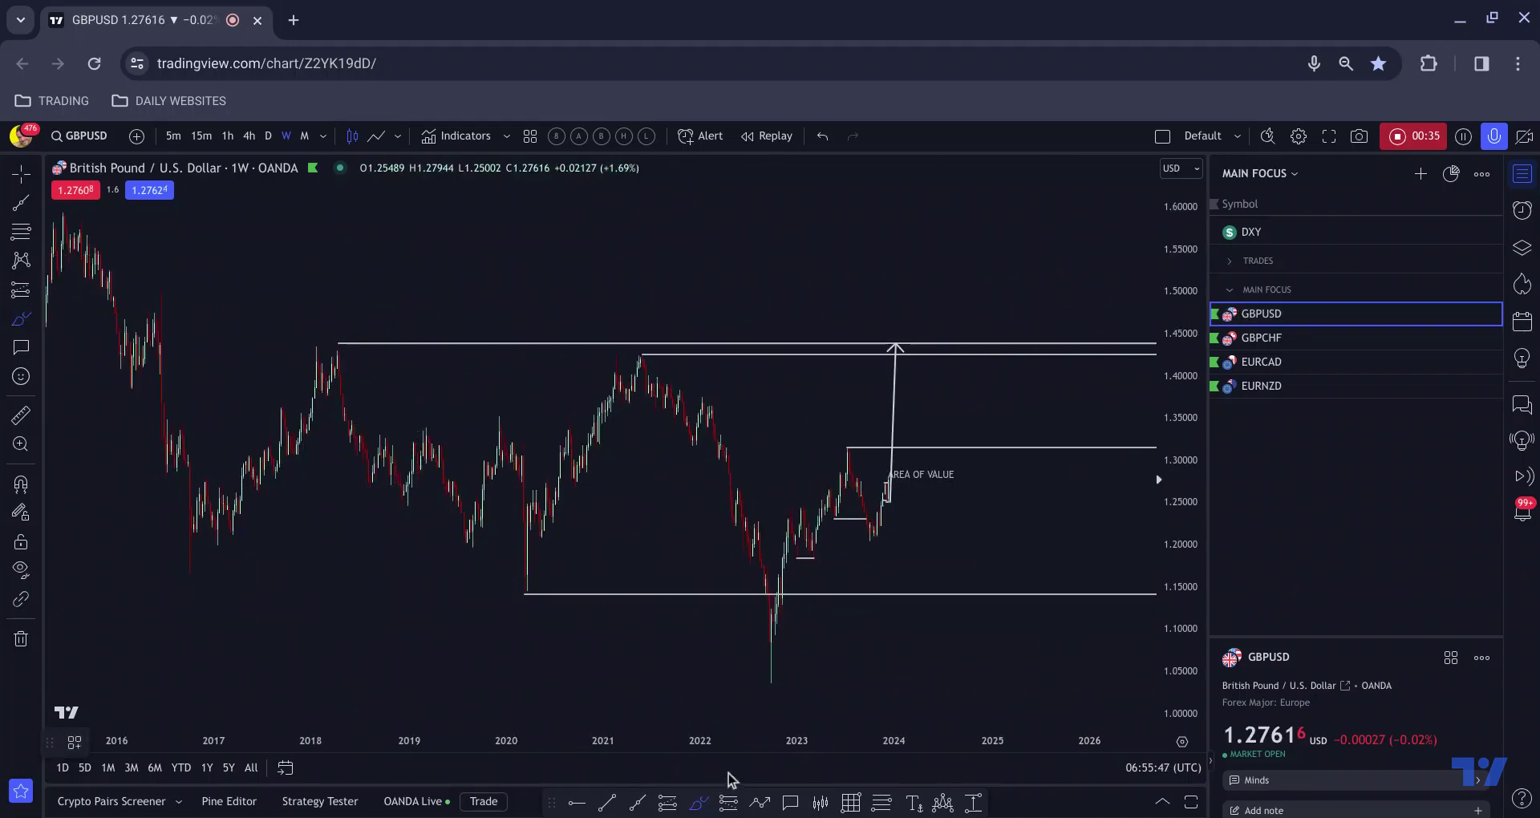
click(201, 568)
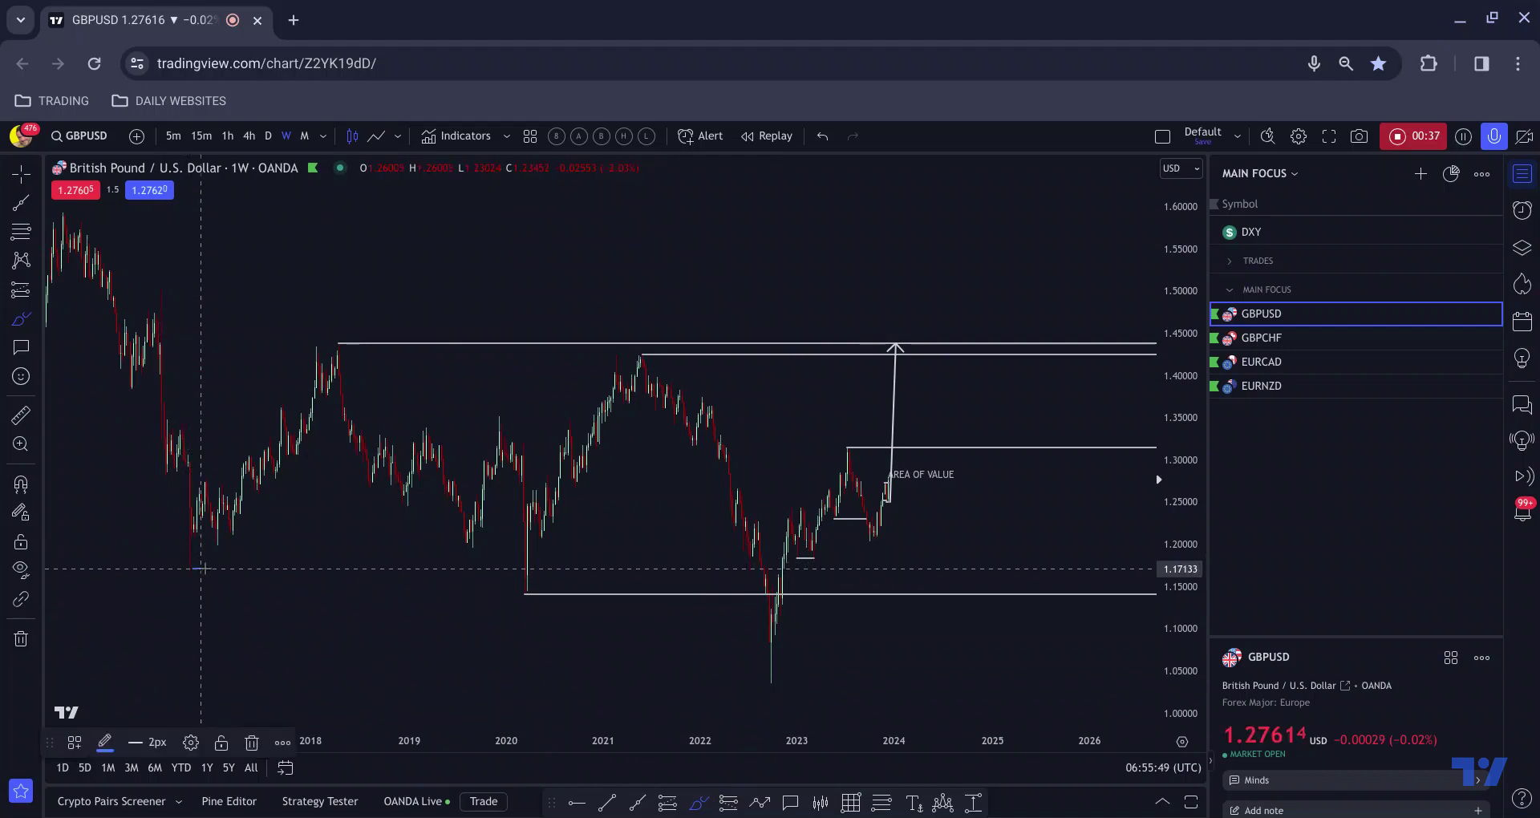
drag(202, 568, 761, 623)
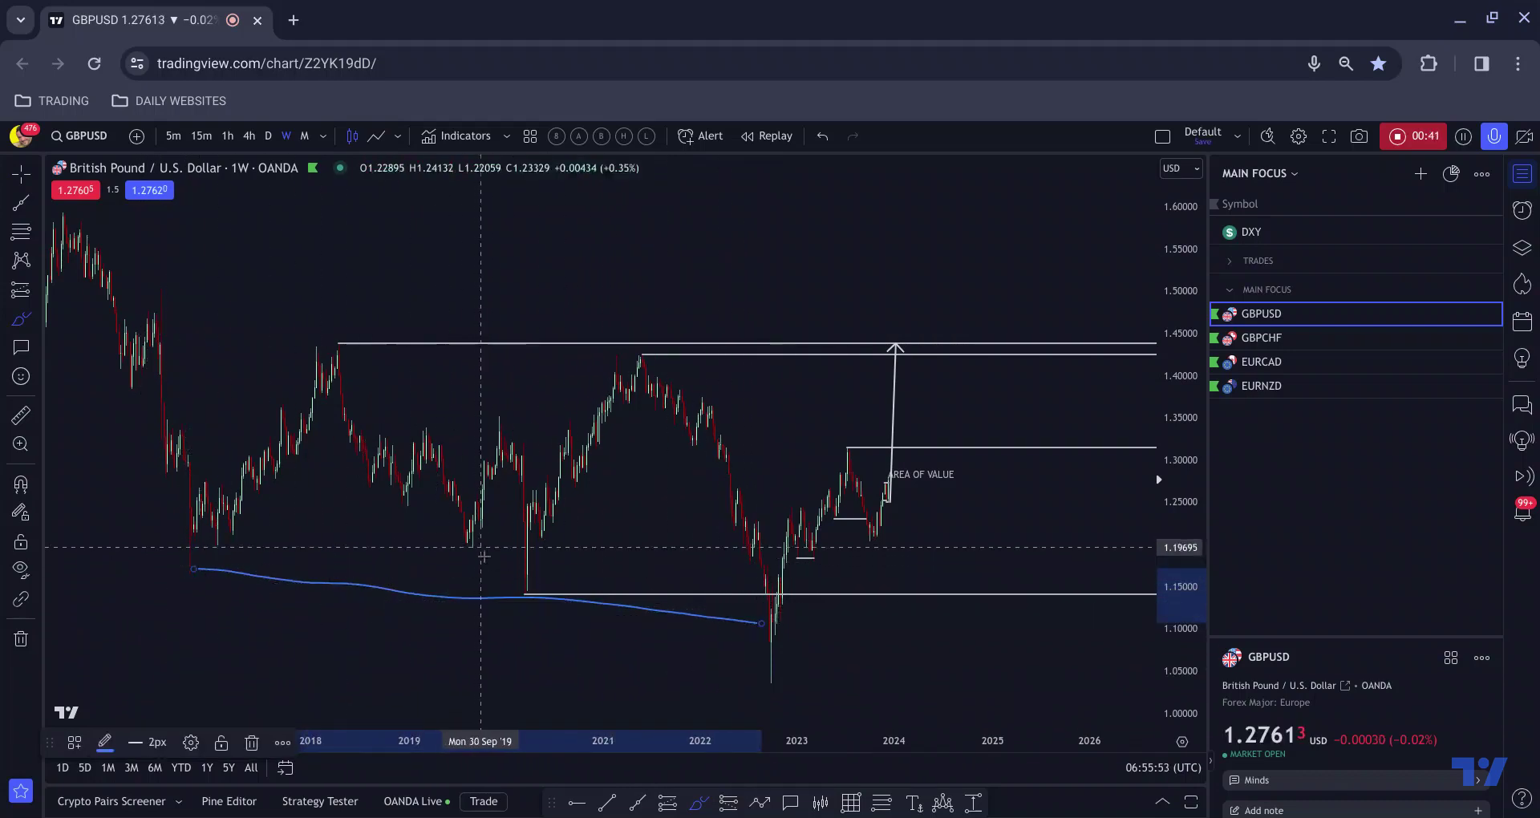
mouse_move(514, 592)
mouse_down()
mouse_move(527, 435)
mouse_move(566, 461)
mouse_move(605, 433)
mouse_move(639, 355)
mouse_up()
mouse_move(420, 377)
mouse_down()
mouse_move(682, 408)
mouse_move(449, 587)
mouse_move(273, 466)
mouse_move(392, 379)
mouse_up()
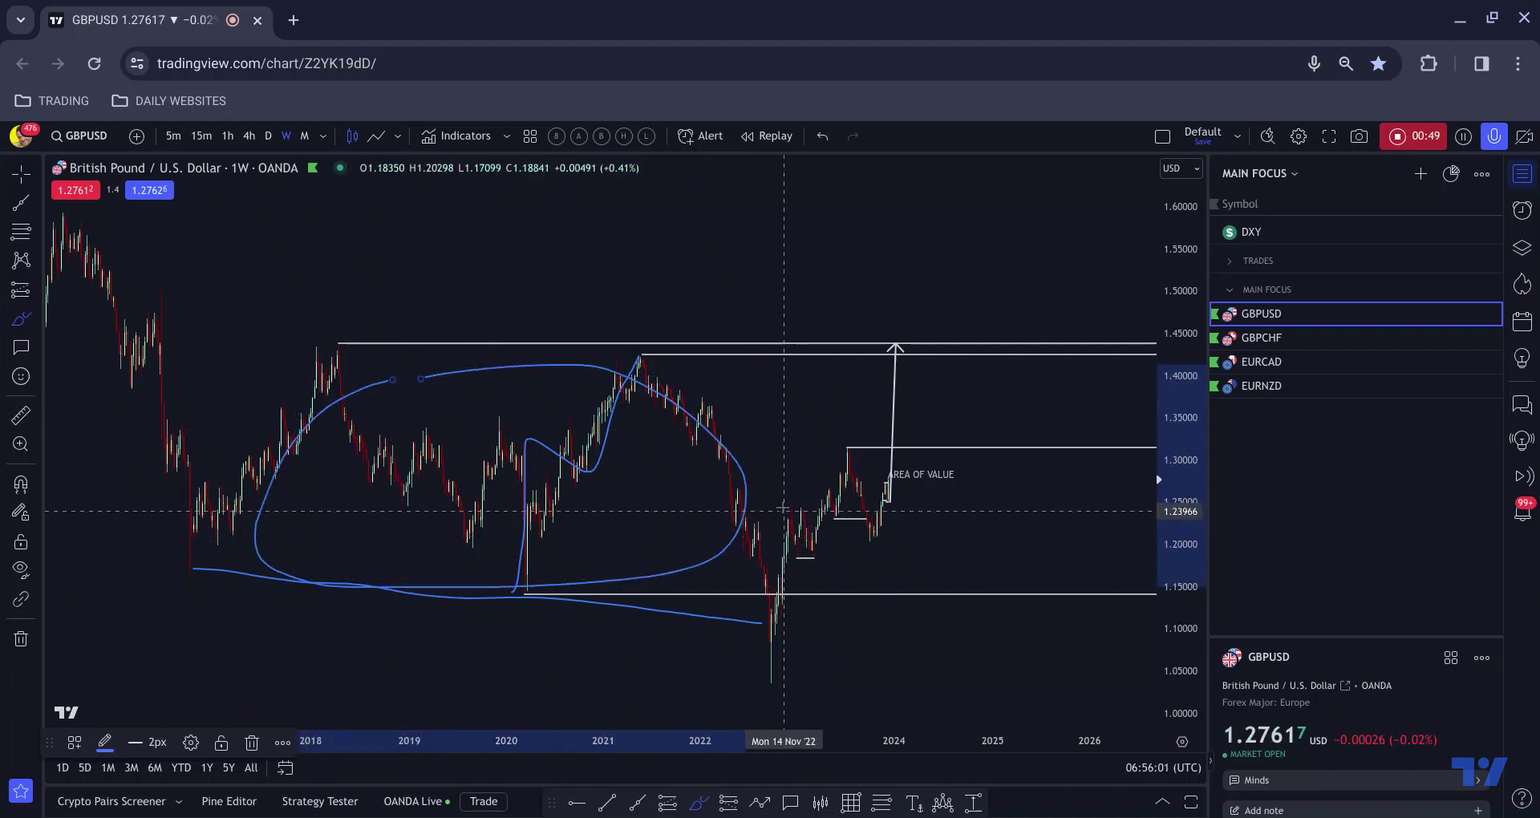
Brush over the 2022 drop and recovery toward the upper horizontal lines, marking the 2018 and 2021 highs with short strokes
drag(774, 503, 765, 662)
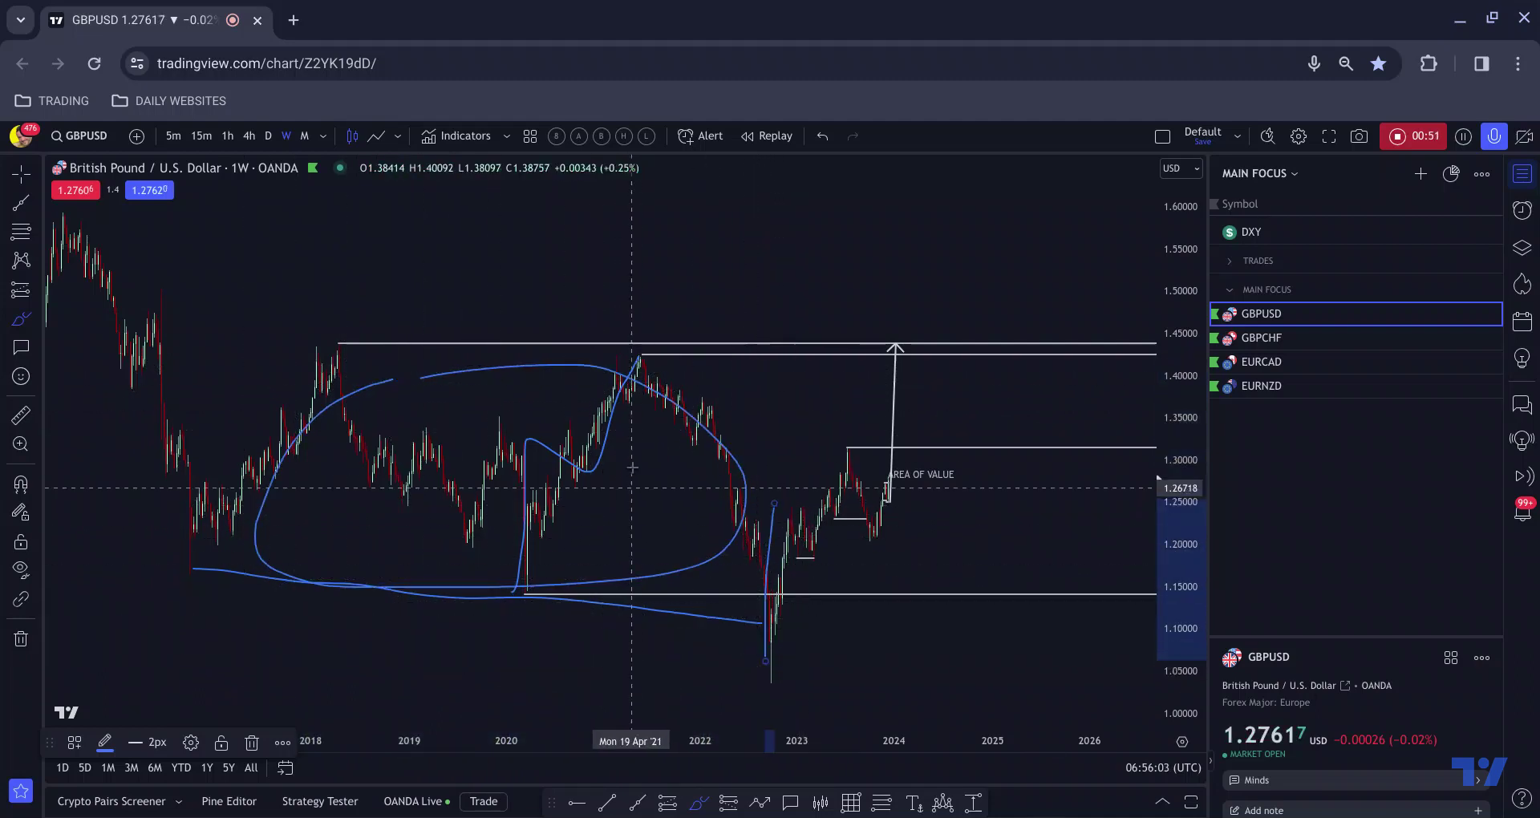
drag(631, 353, 678, 354)
click(659, 353)
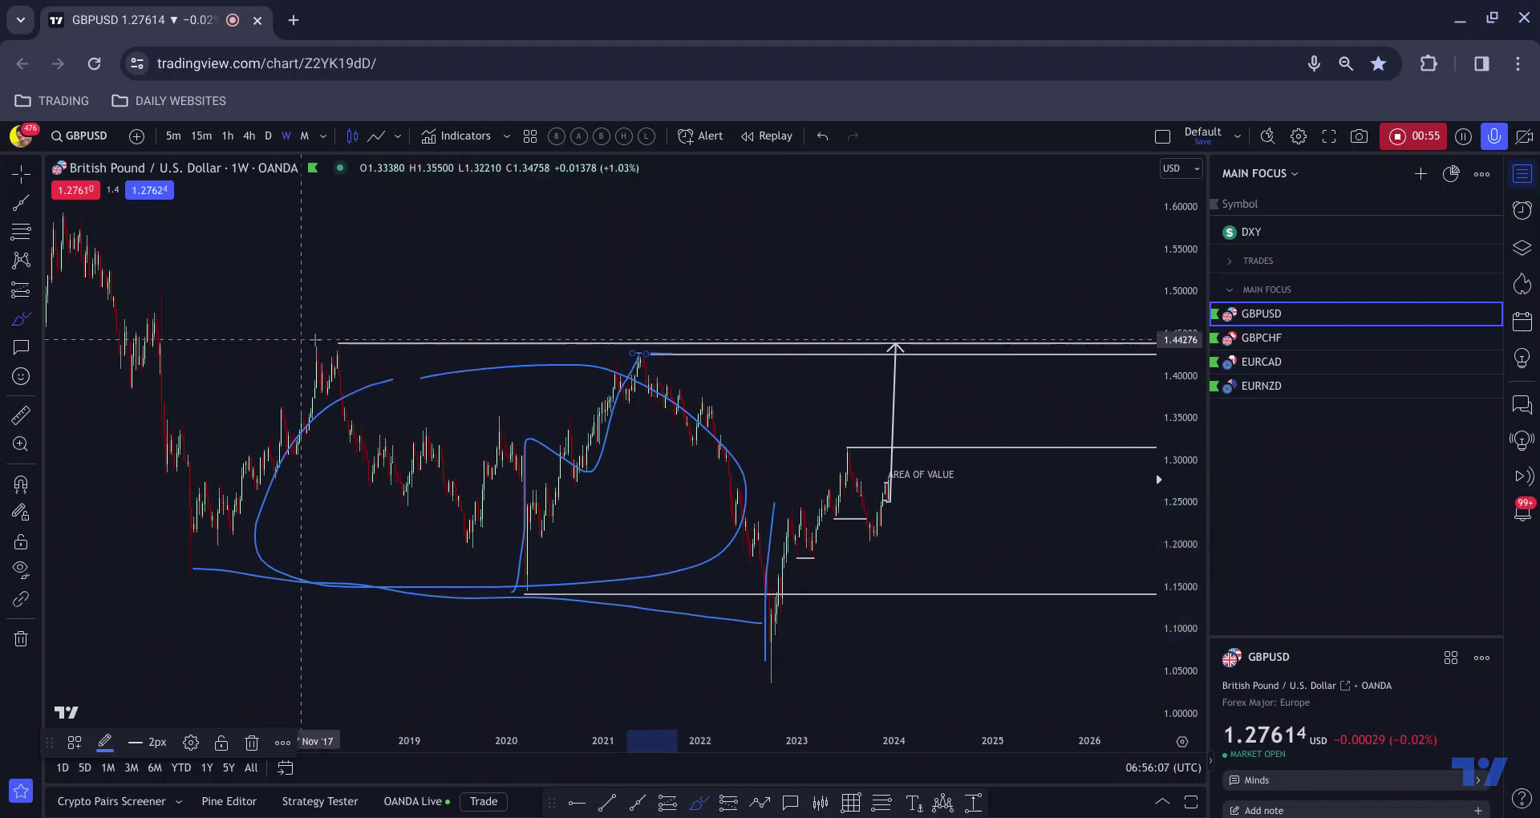
drag(324, 341, 360, 341)
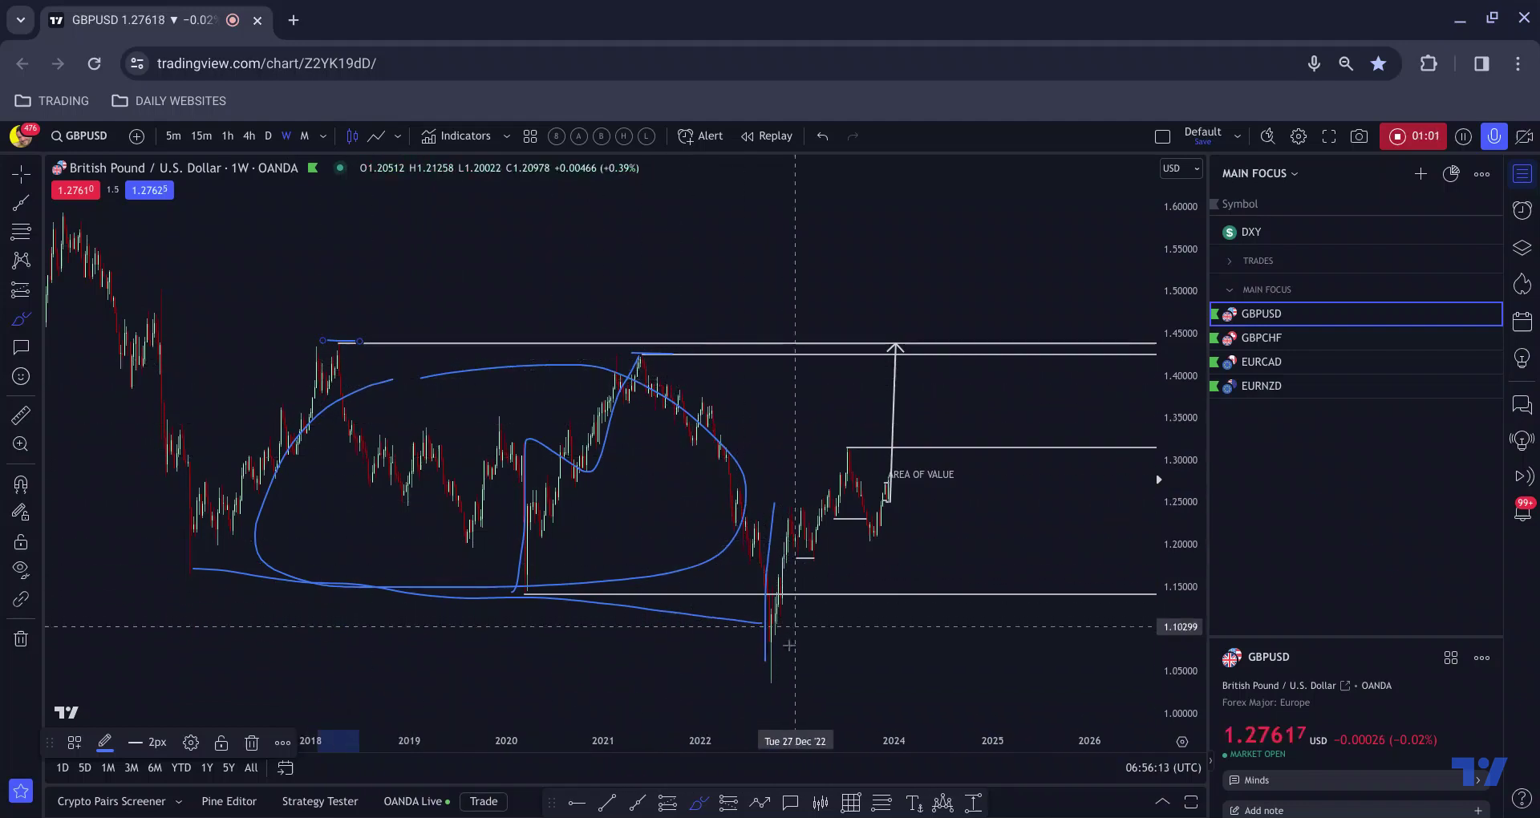
mouse_move(770, 682)
mouse_down()
mouse_move(781, 531)
mouse_move(815, 541)
mouse_move(841, 464)
mouse_move(873, 533)
mouse_move(893, 361)
mouse_up()
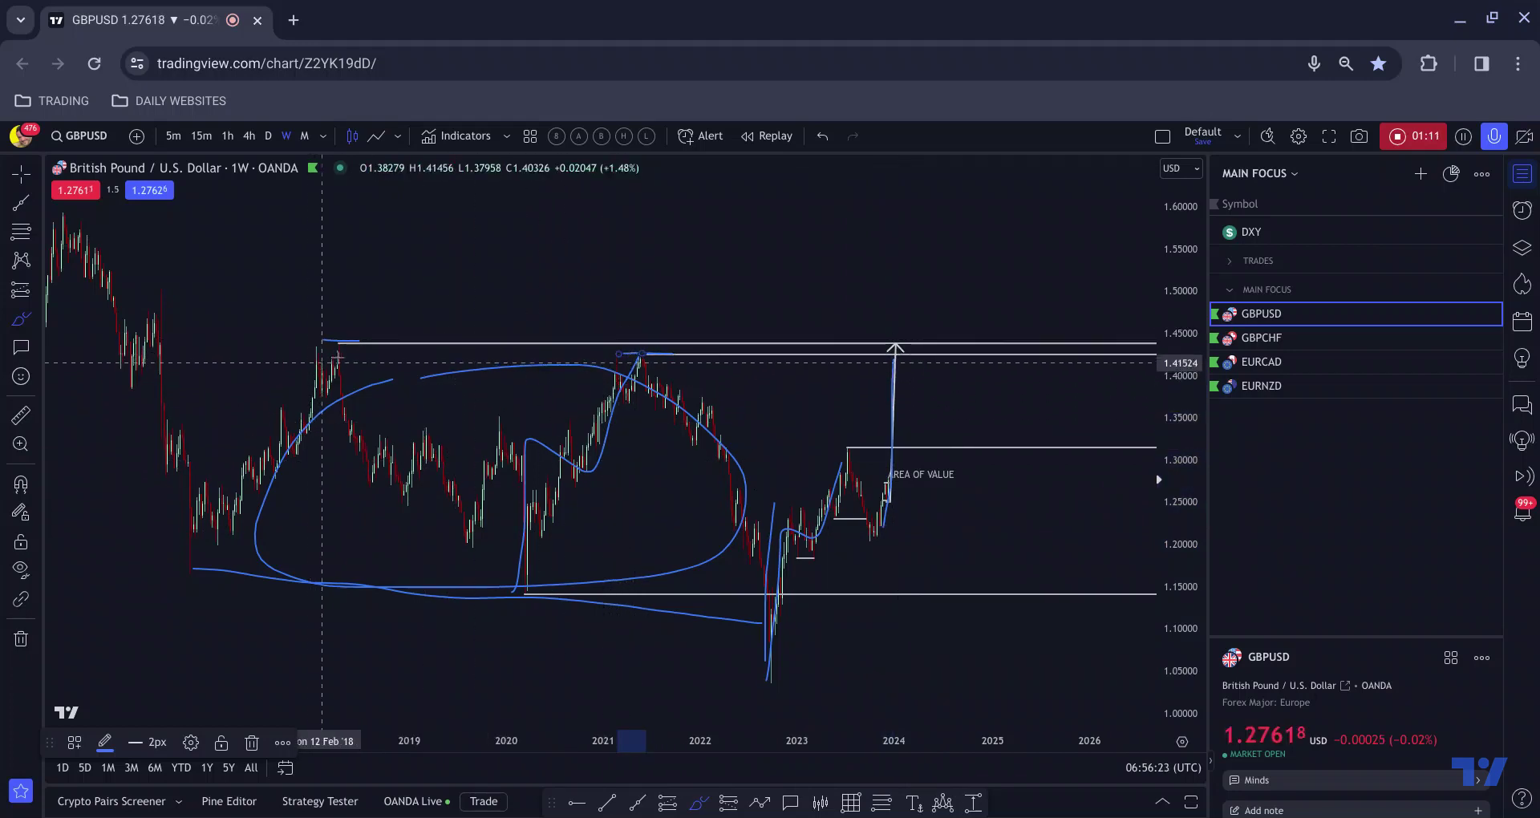
Undo the brush strokes drawn over the weekly range and its recovery
key(ctrl+z)
key(ctrl+z)
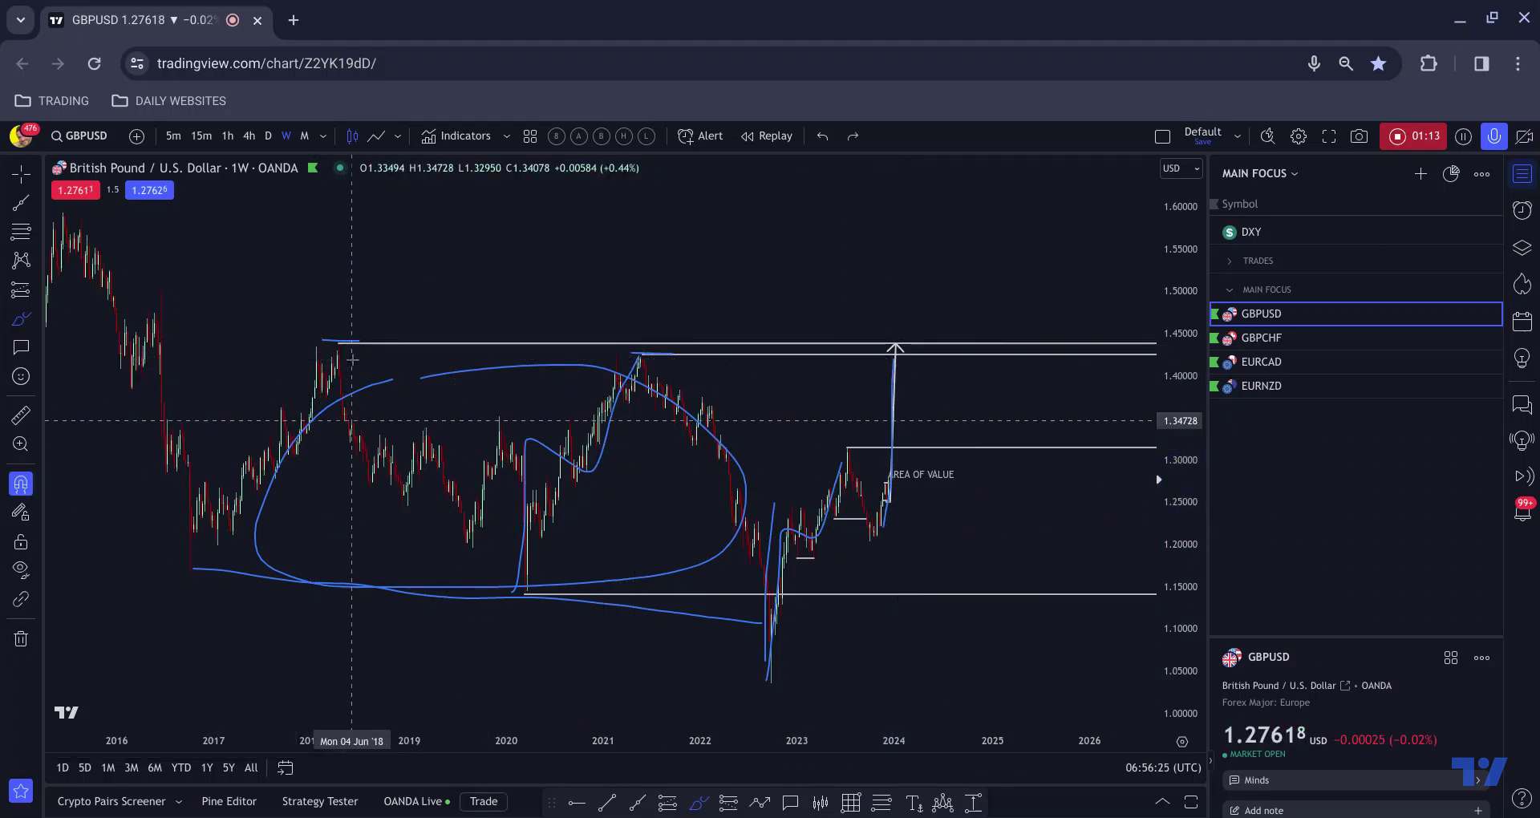
key(ctrl+z)
key(ctrl+z)
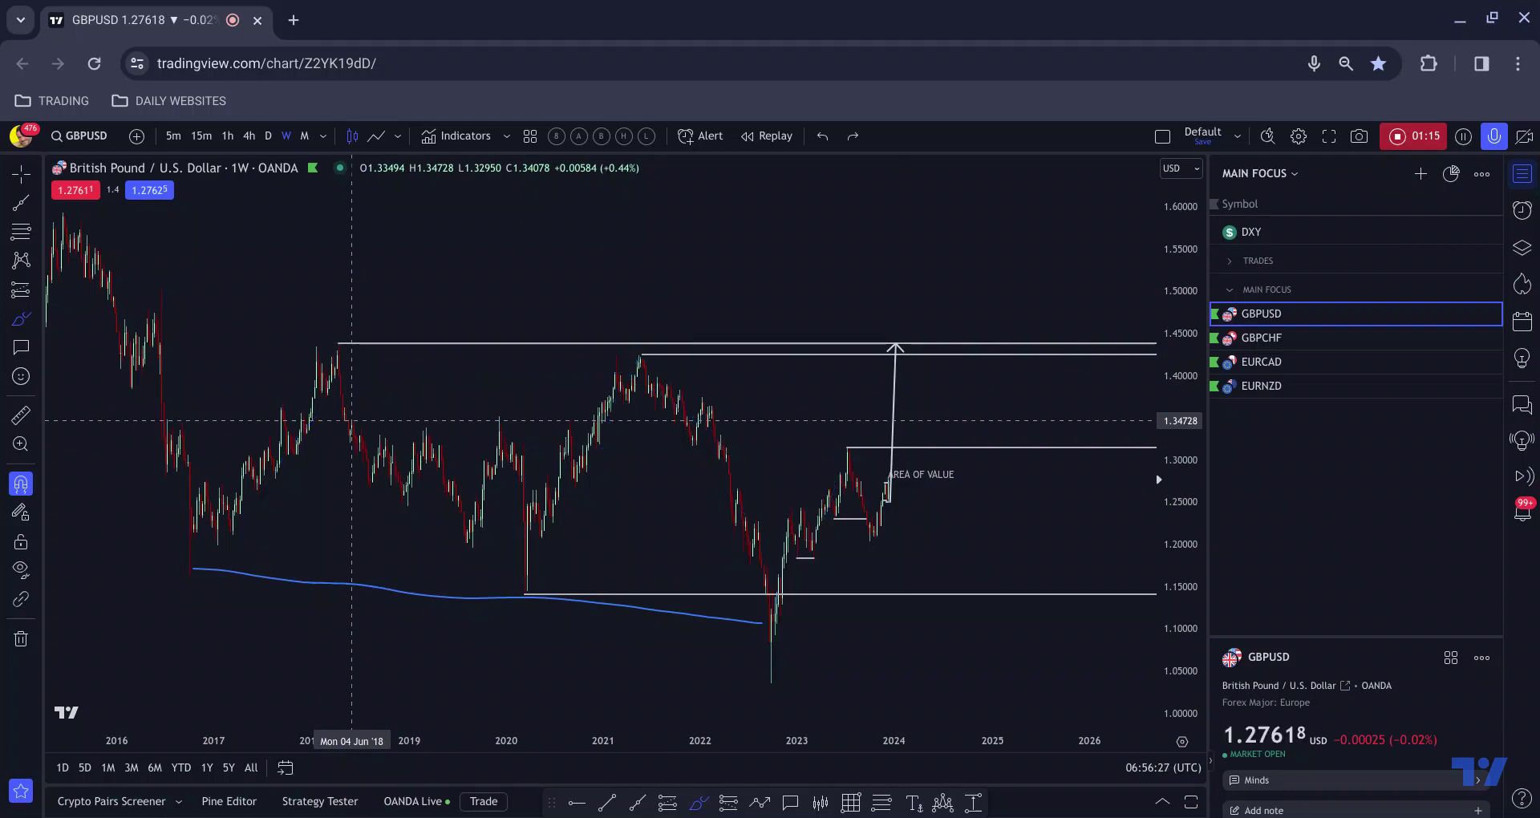
Brush a projected rise to the mid-2023 high line and a fall to about 1.18, connect it to the 2023 lows, and undo the strokes
scroll(351, 420, up, 5)
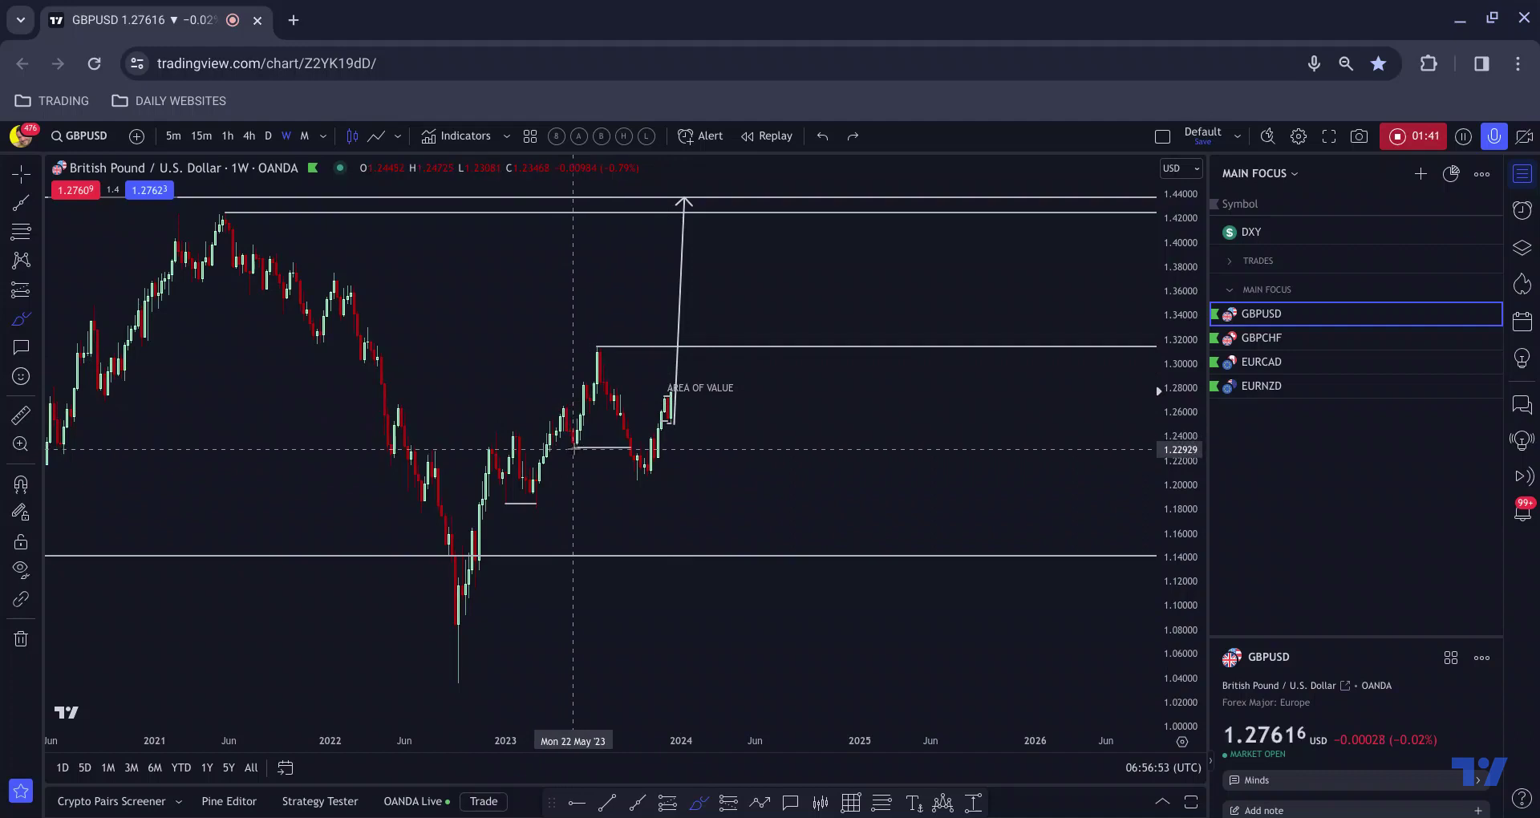
scroll(618, 445, down, 2)
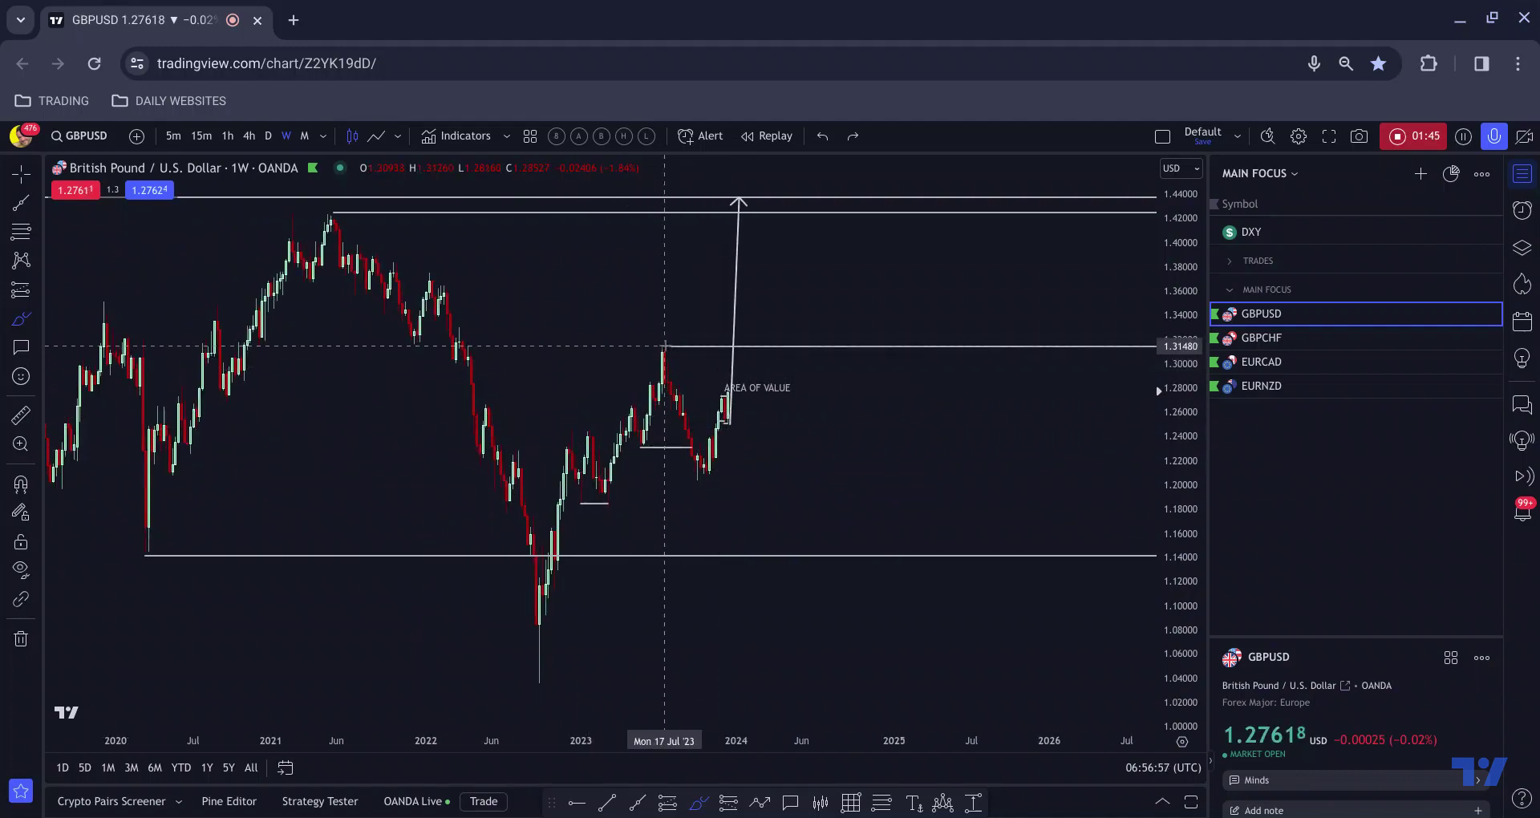
scroll(659, 349, down, 1)
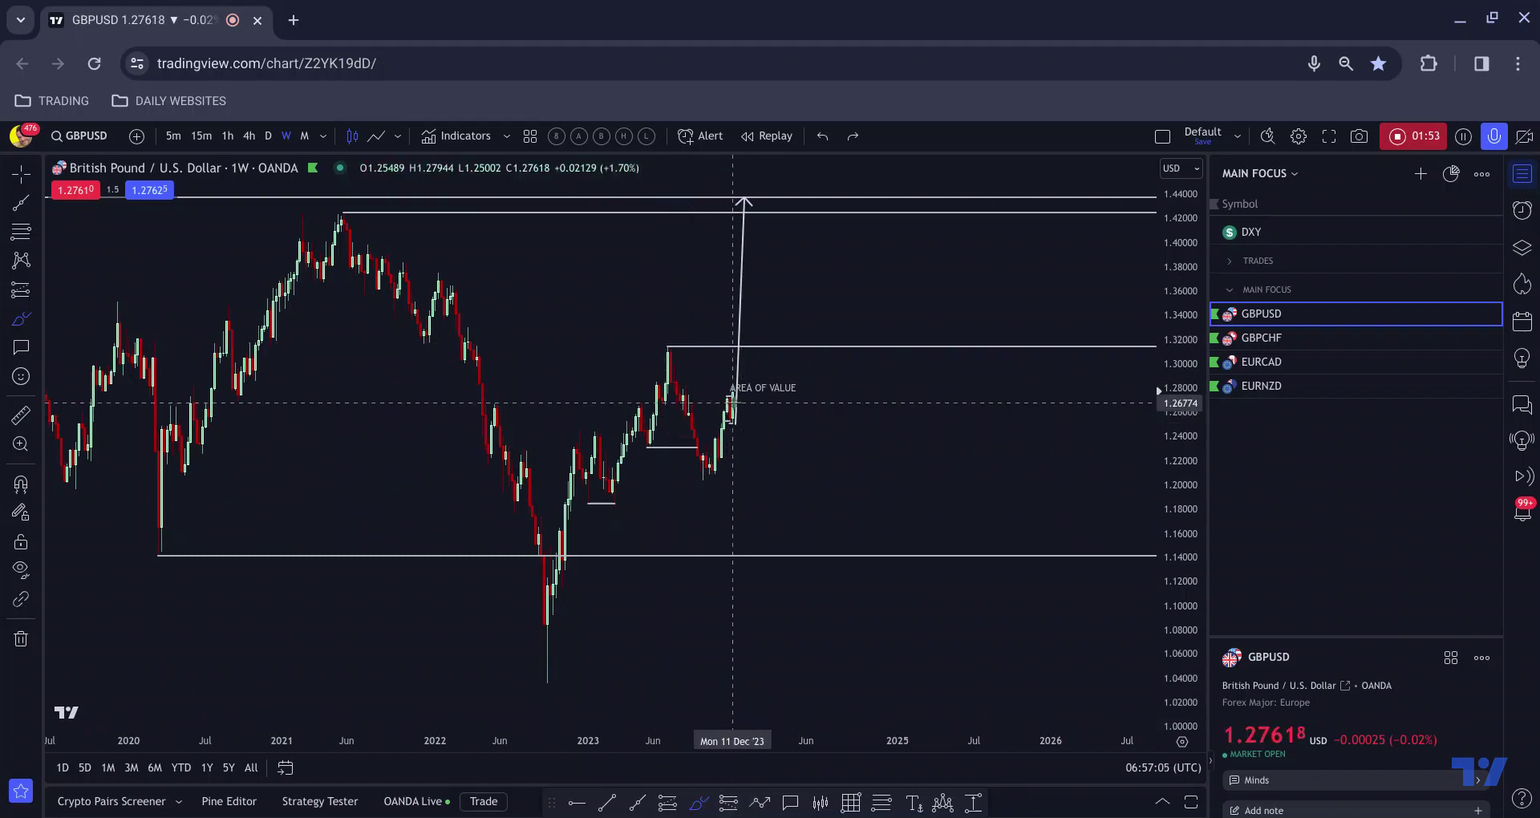
click(736, 366)
drag(742, 346, 784, 492)
click(786, 504)
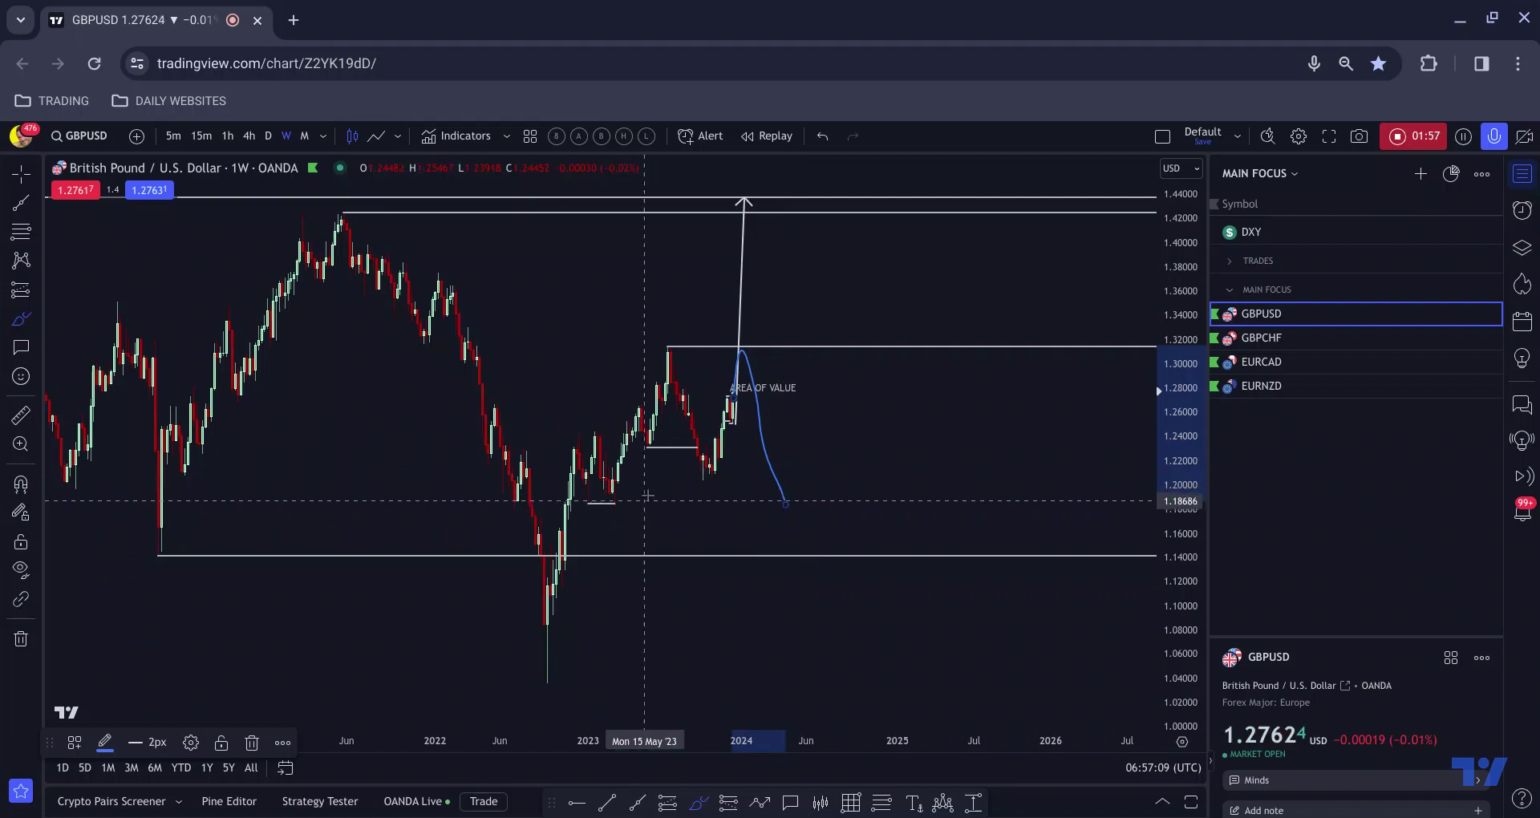
click(648, 447)
click(780, 507)
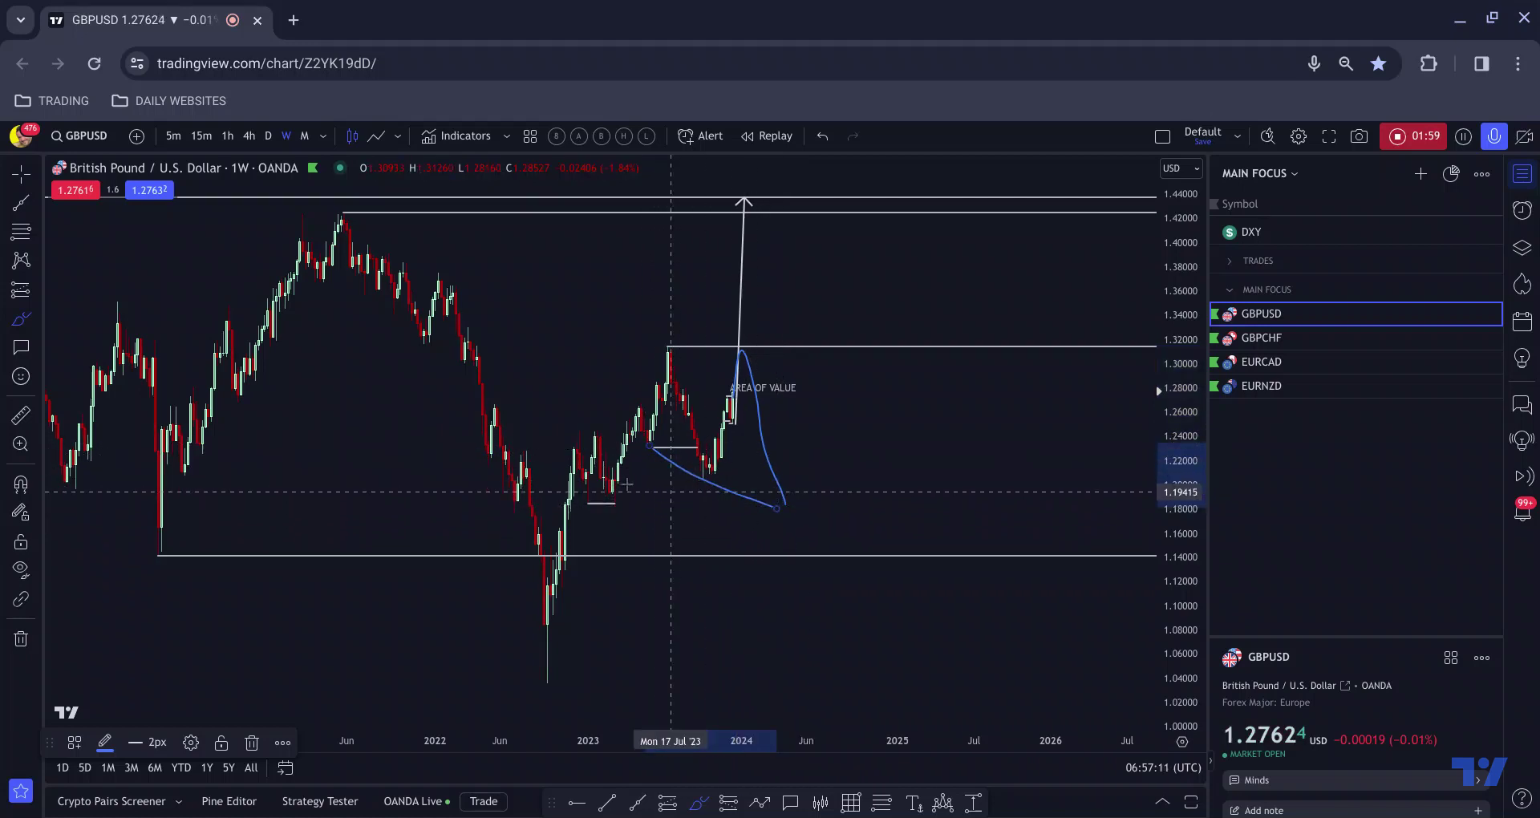
drag(655, 508, 657, 508)
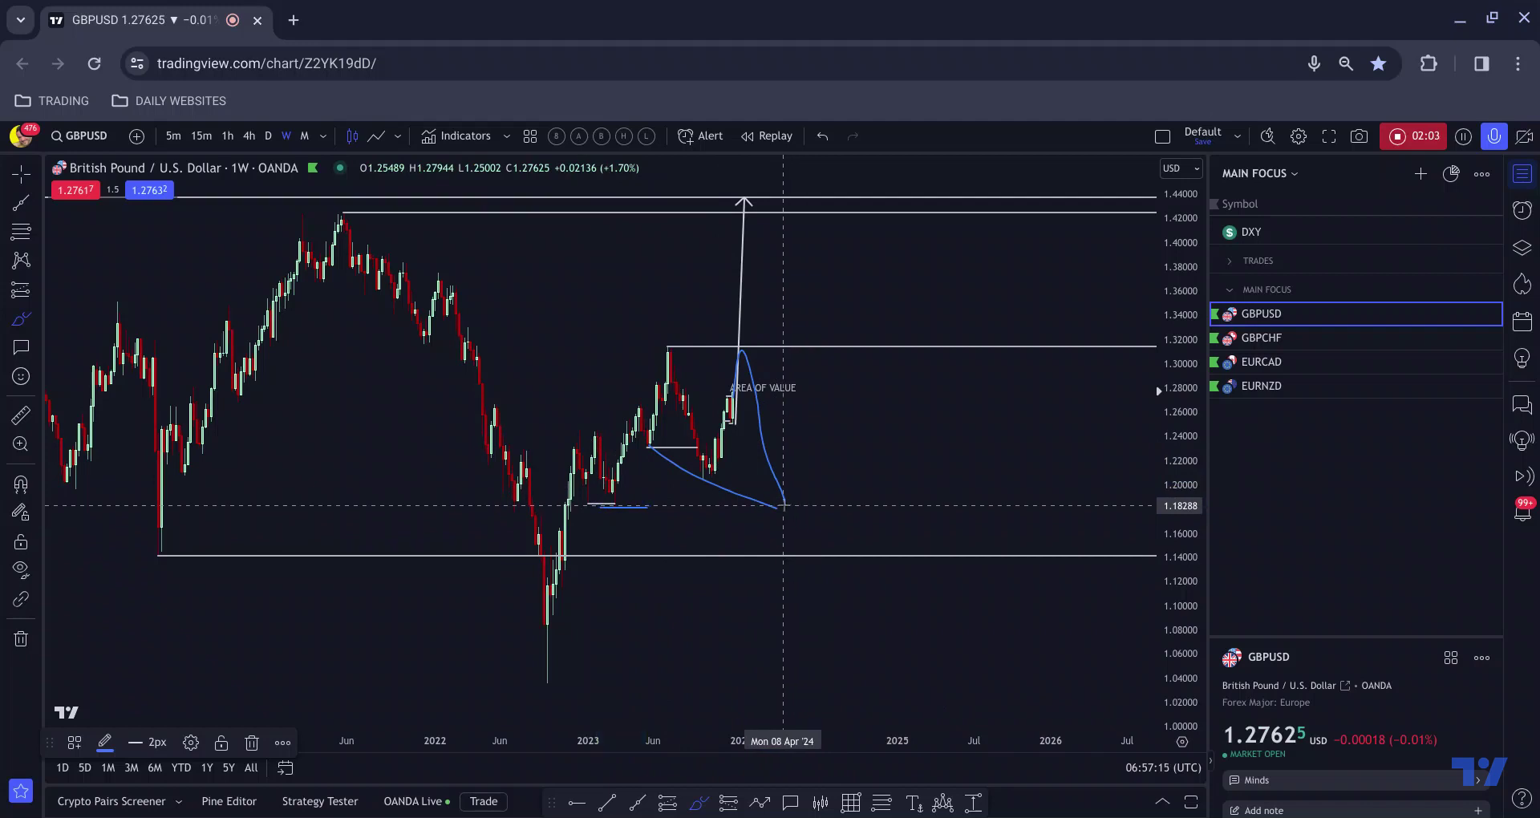
drag(727, 390, 730, 355)
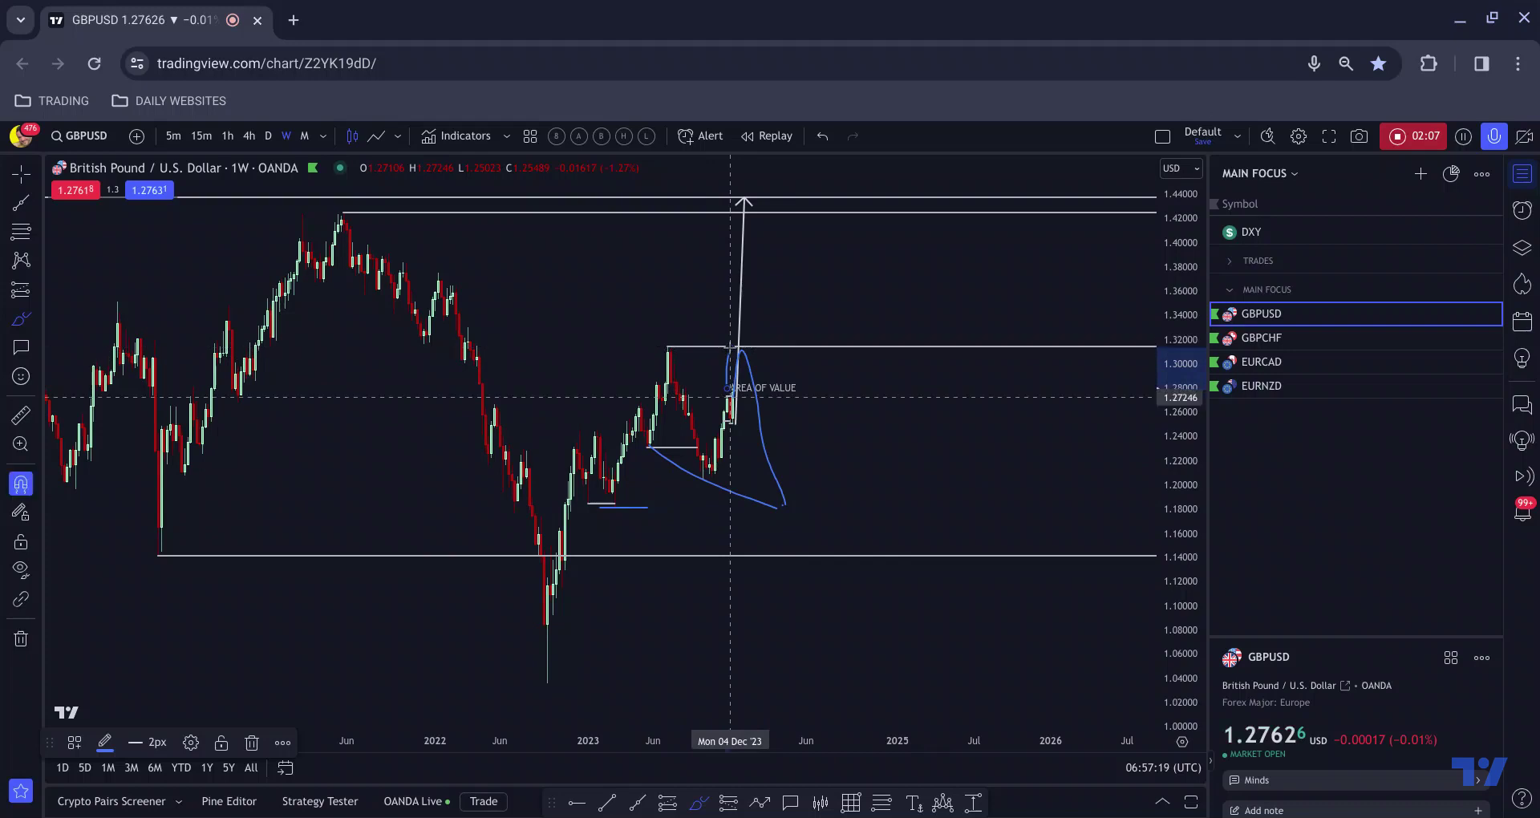
key(ctrl+z)
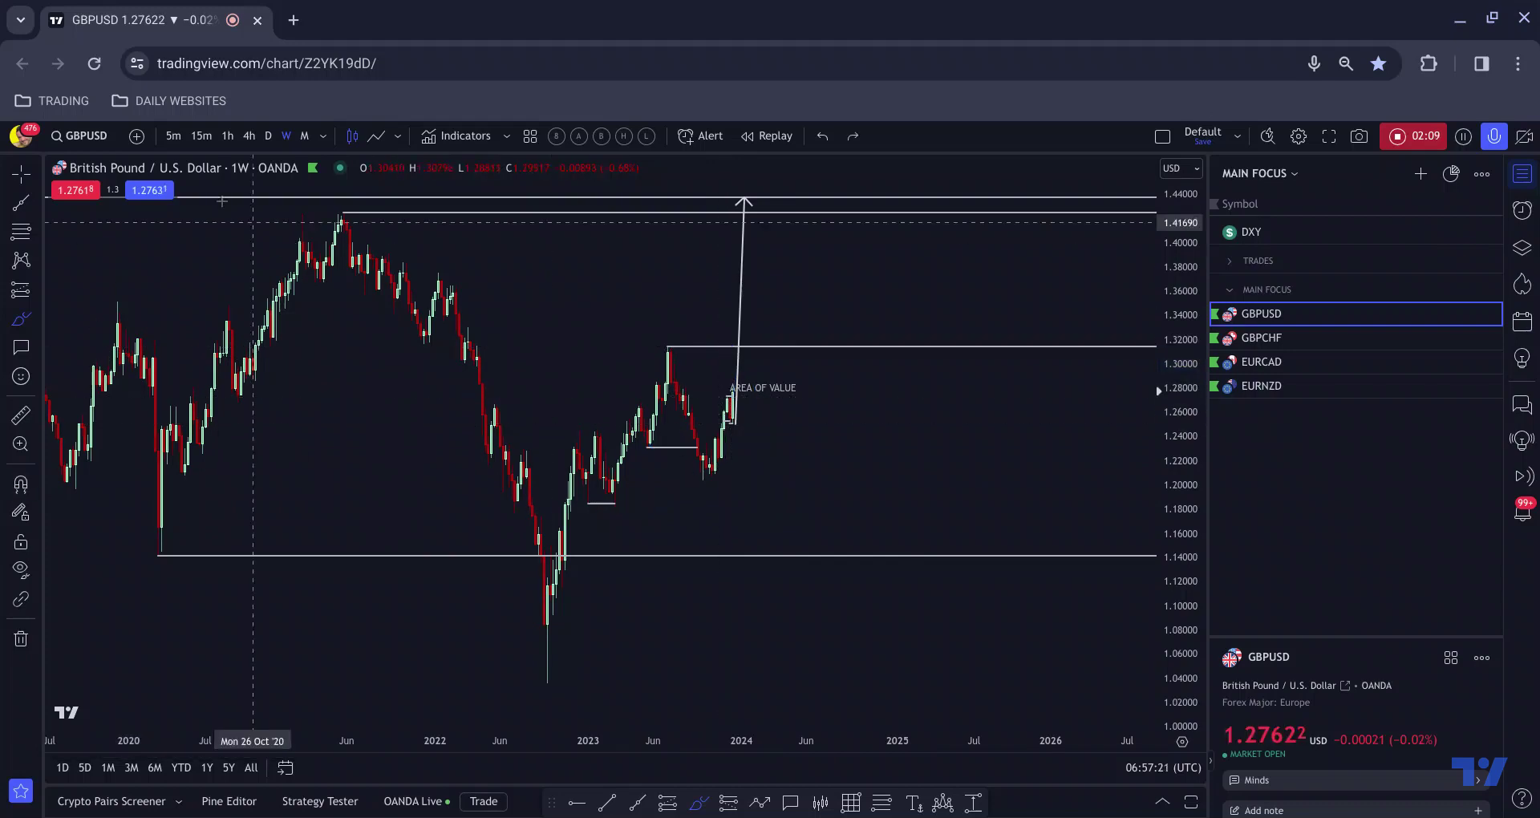
Look over the daily chart and switch GBPUSD to the 4-hour timeframe, framing October to mid-December price action
click(269, 136)
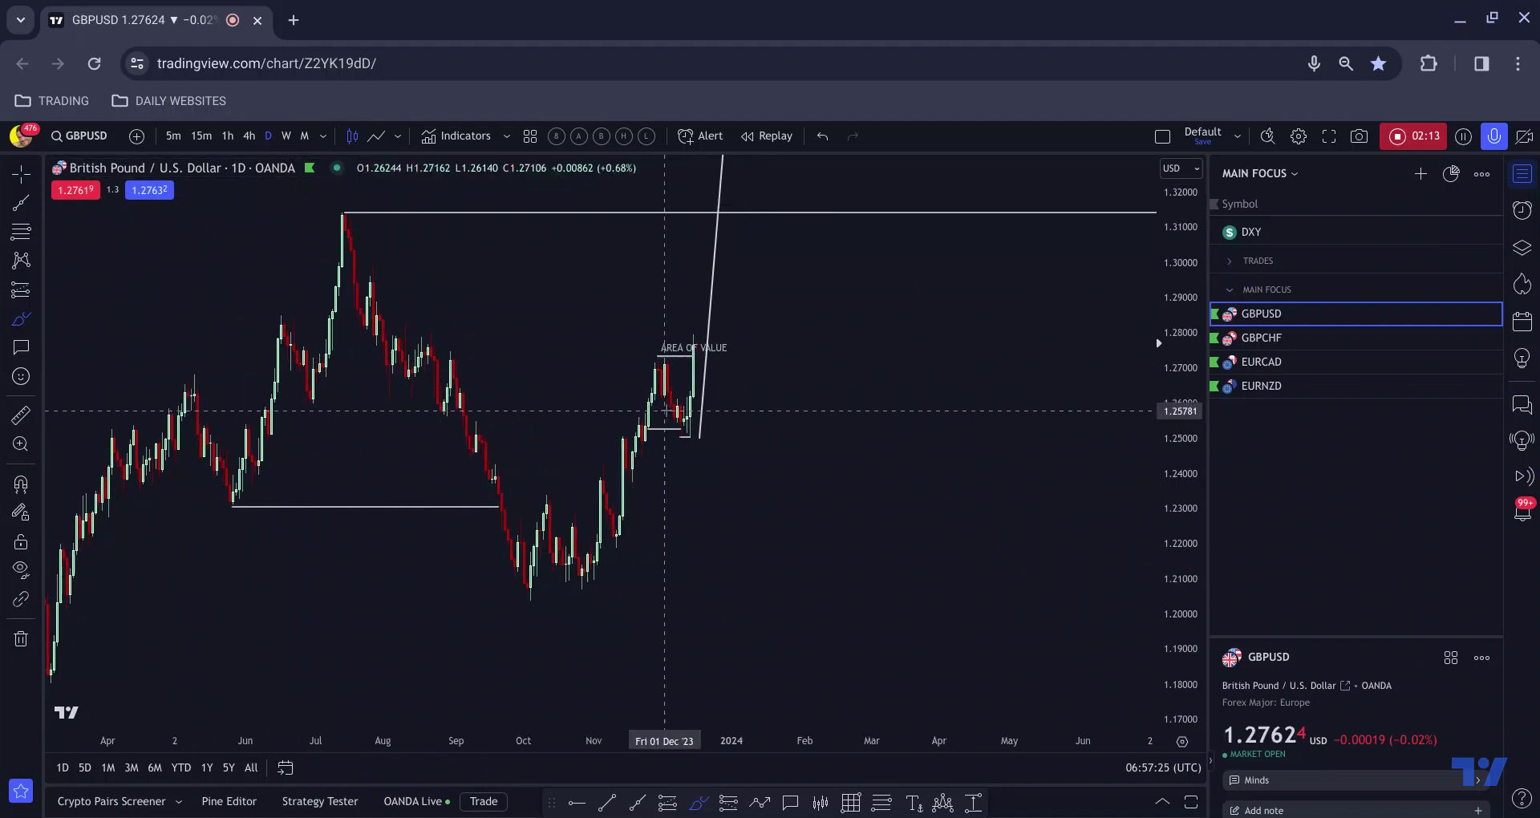
scroll(665, 417, up, 1)
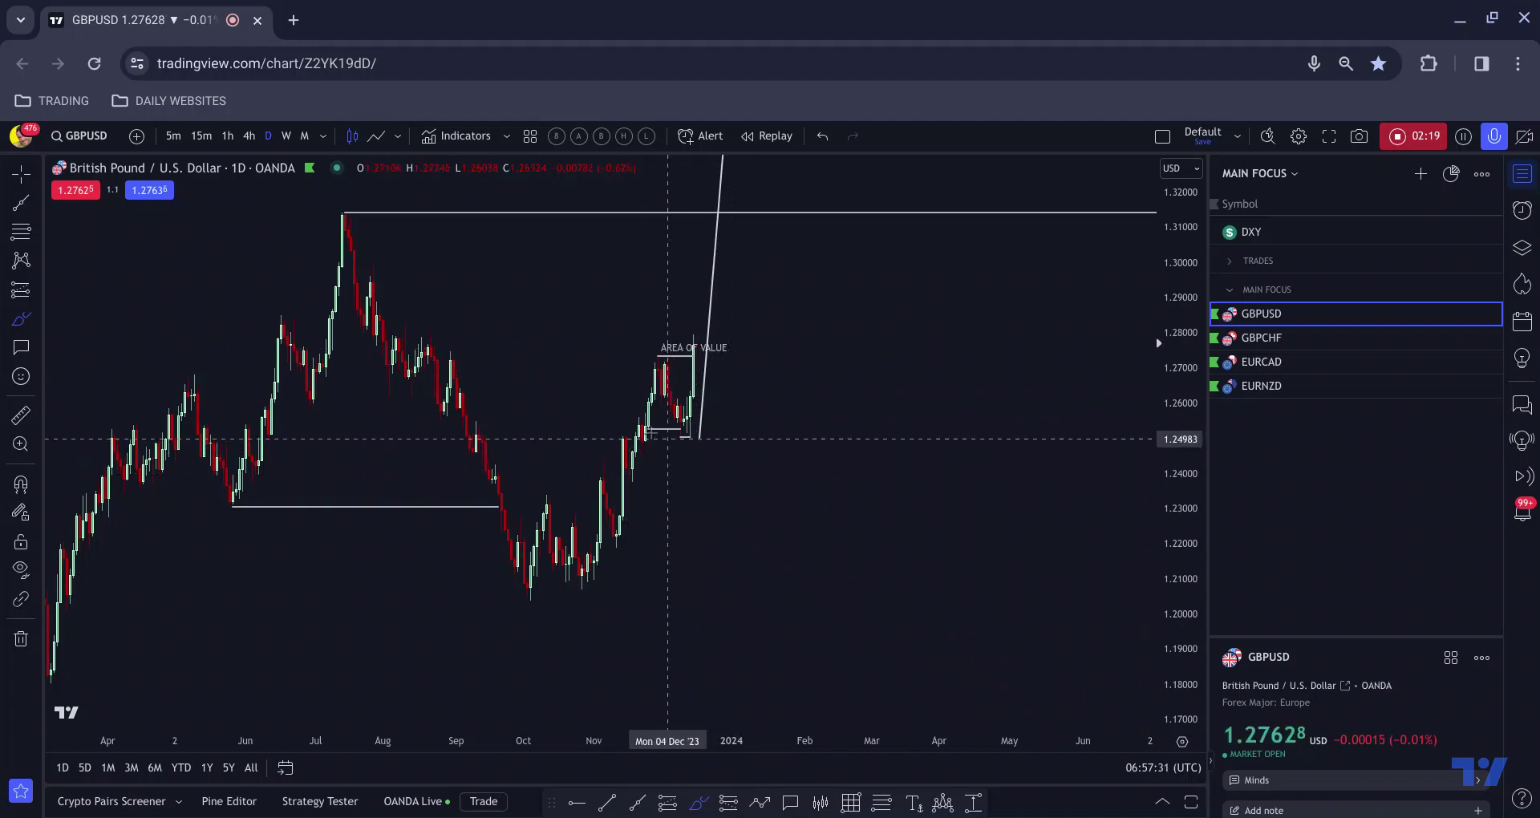
click(249, 136)
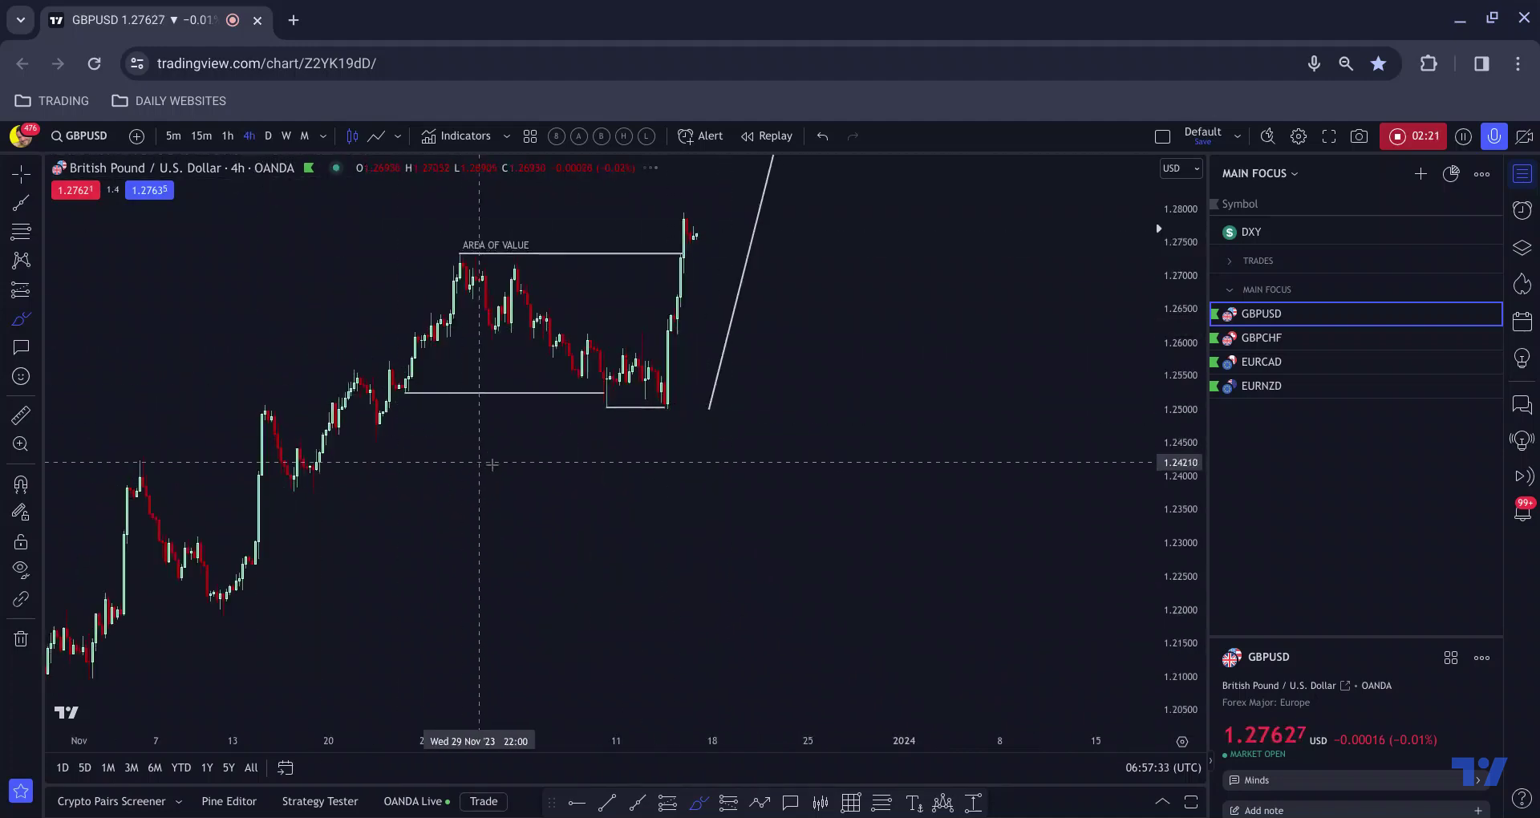
scroll(775, 500, down, 1)
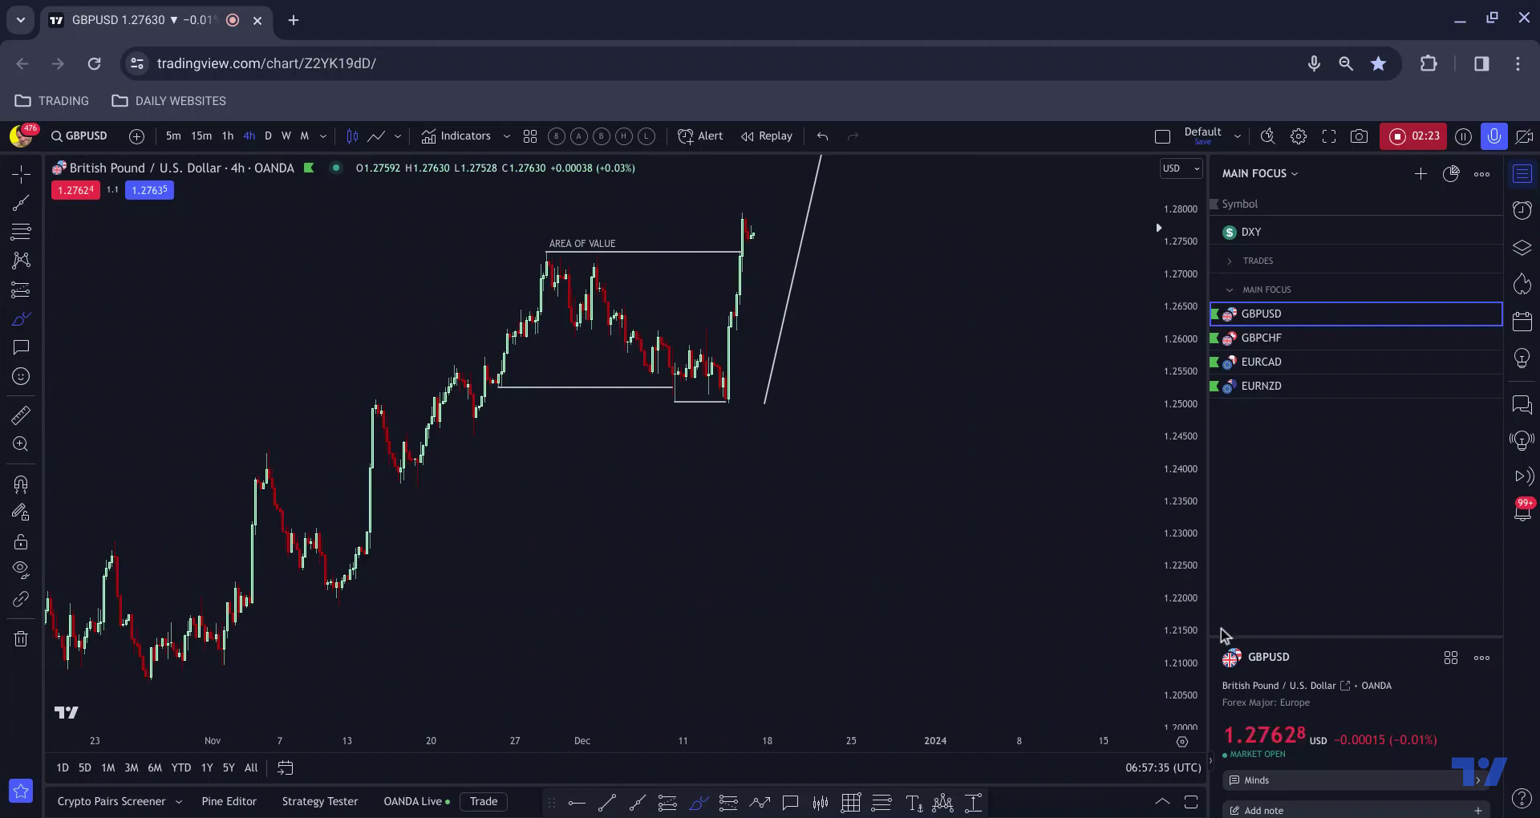
drag(712, 533, 958, 513)
drag(1168, 507, 1164, 567)
scroll(976, 564, down, 3)
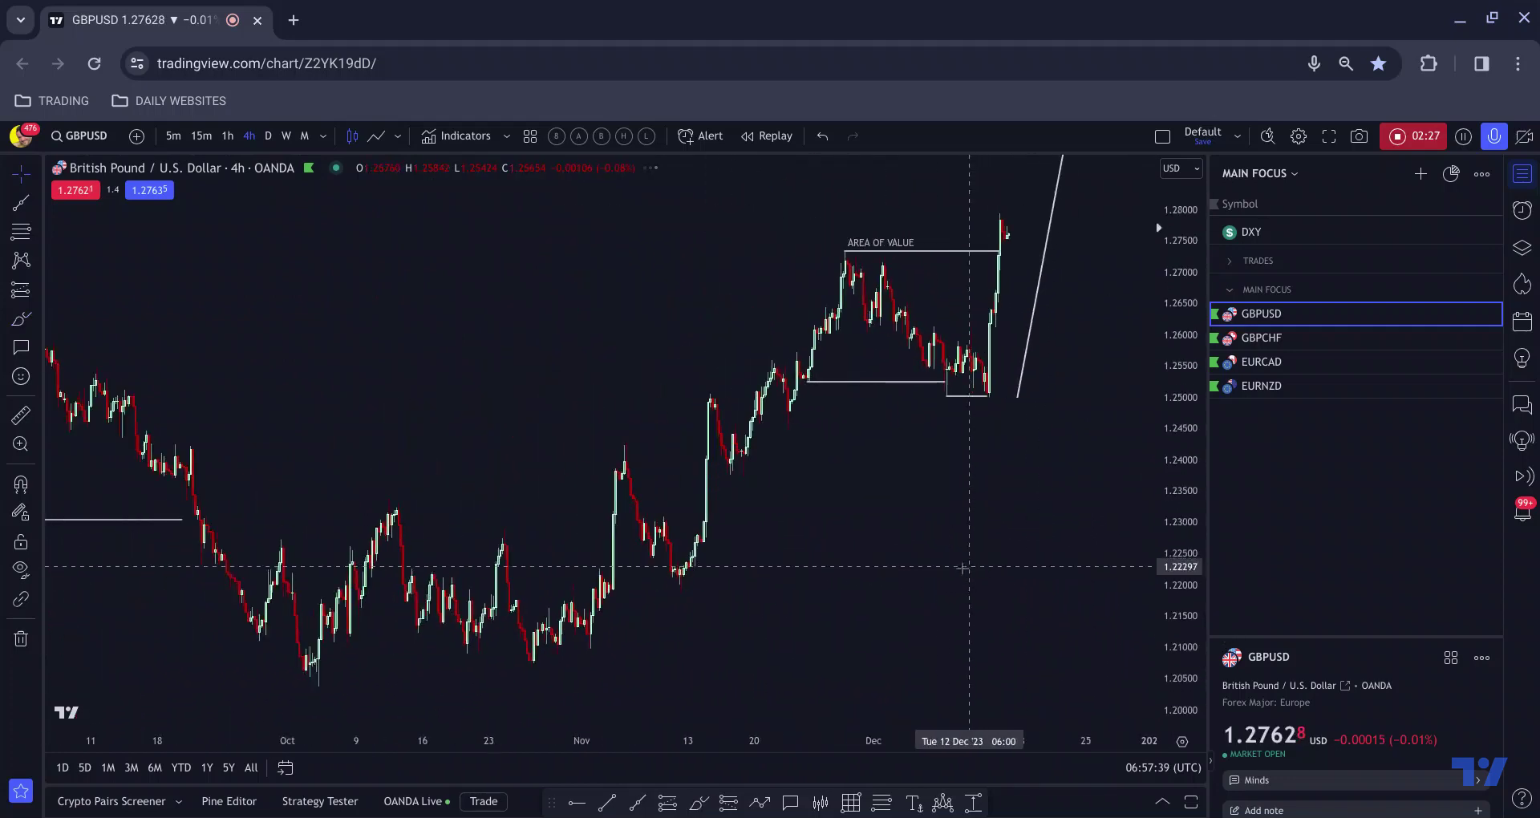
Brush curves along the rising 4-hour highs and lows into mid-November, mark the early-November high and the pullback, and undo the strokes
click(698, 803)
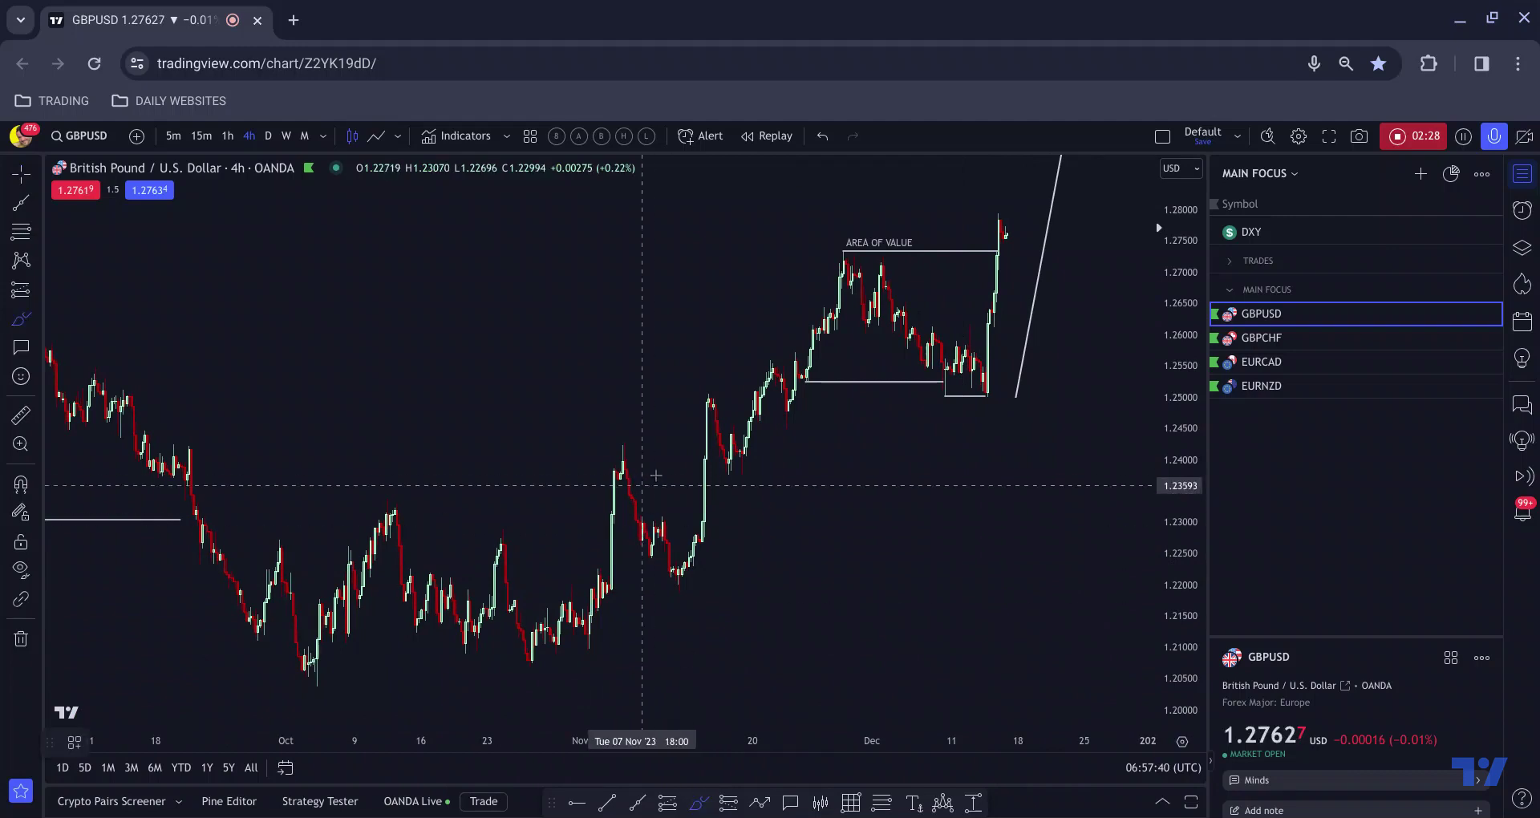
click(710, 406)
click(478, 509)
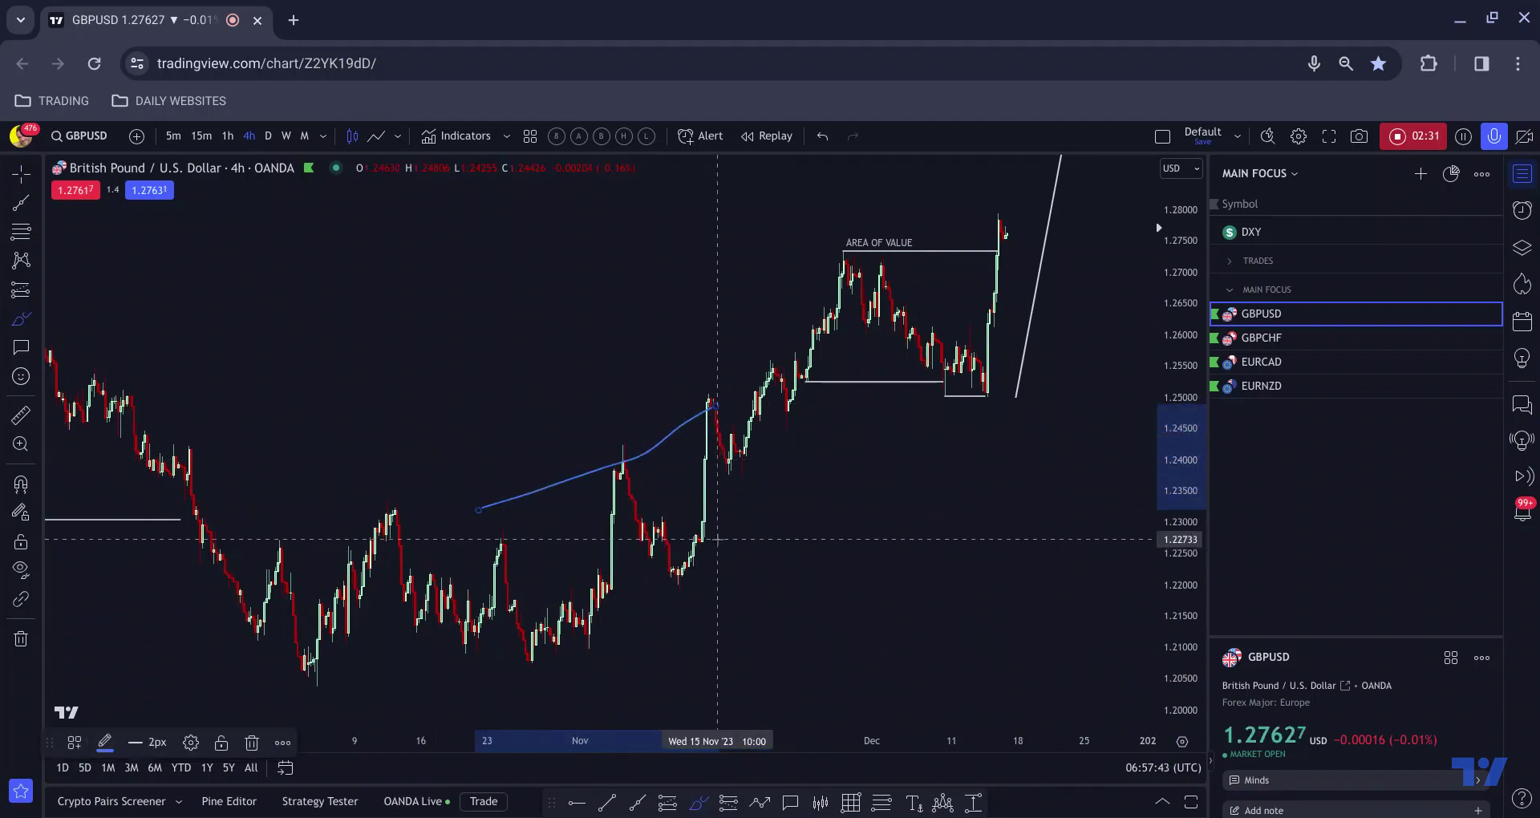
click(714, 543)
click(533, 655)
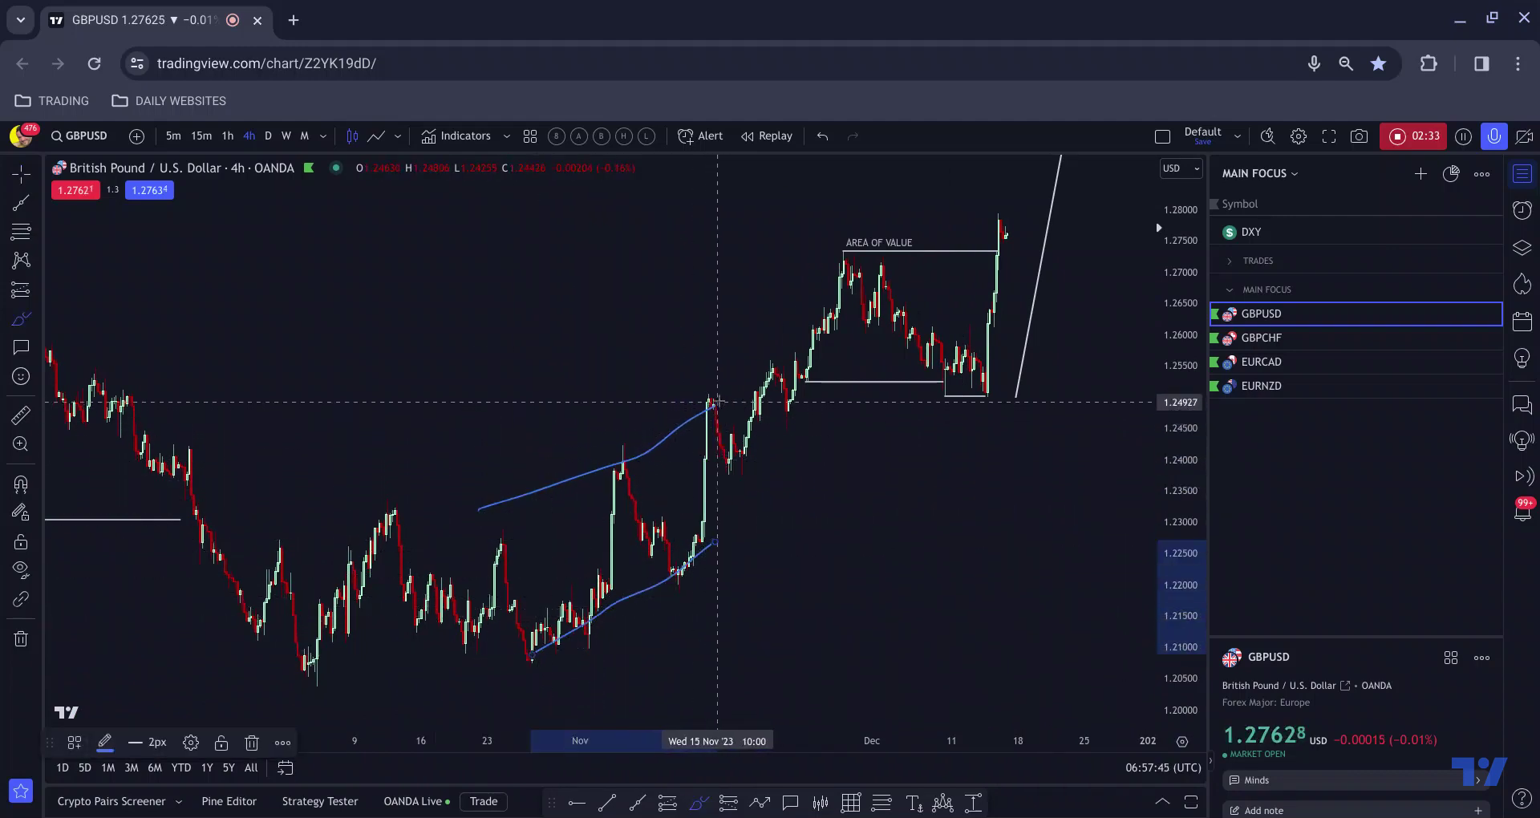
click(613, 443)
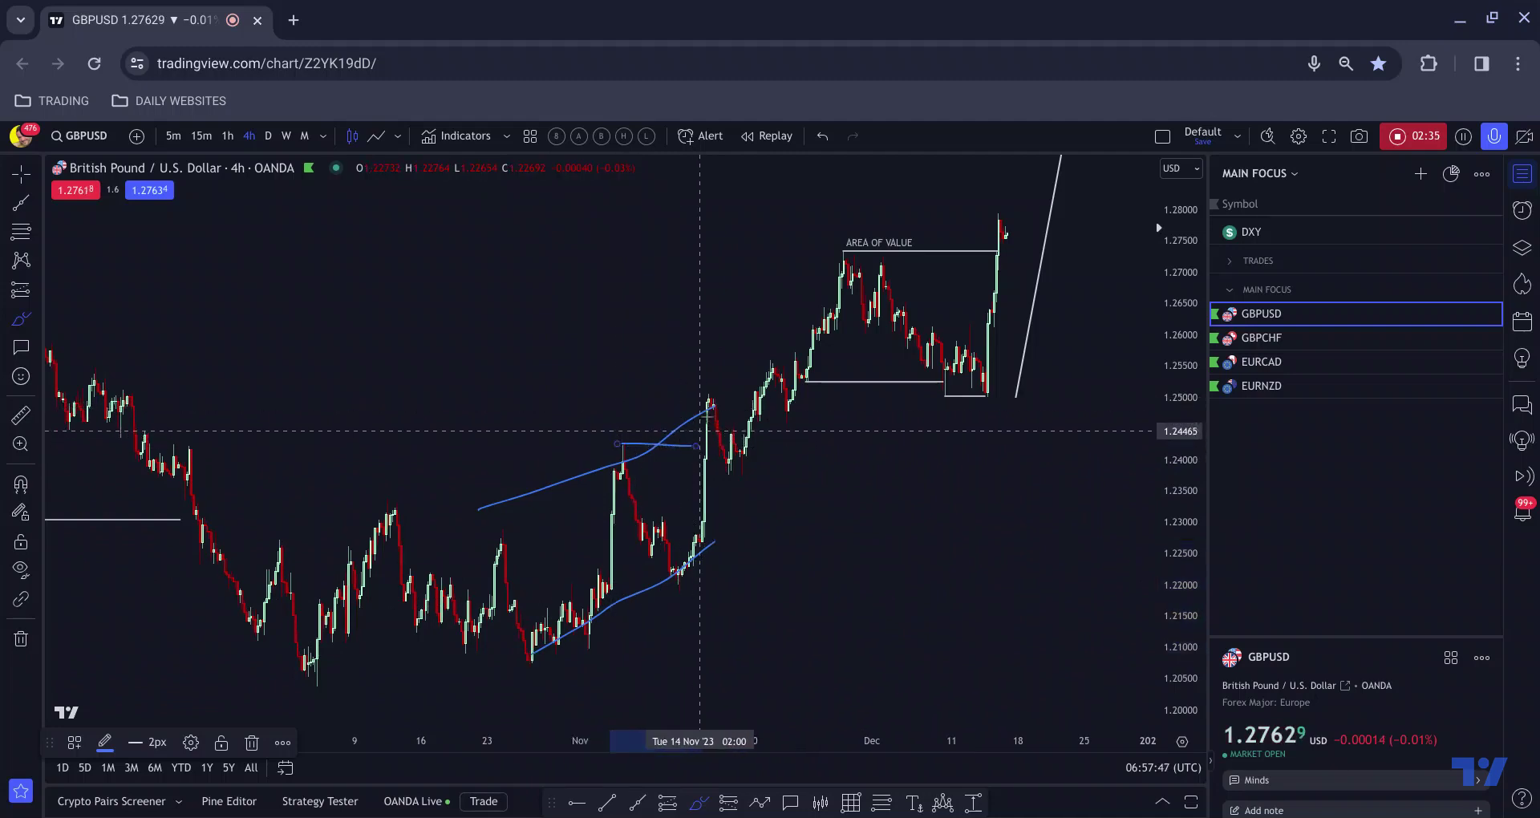
click(710, 403)
click(737, 479)
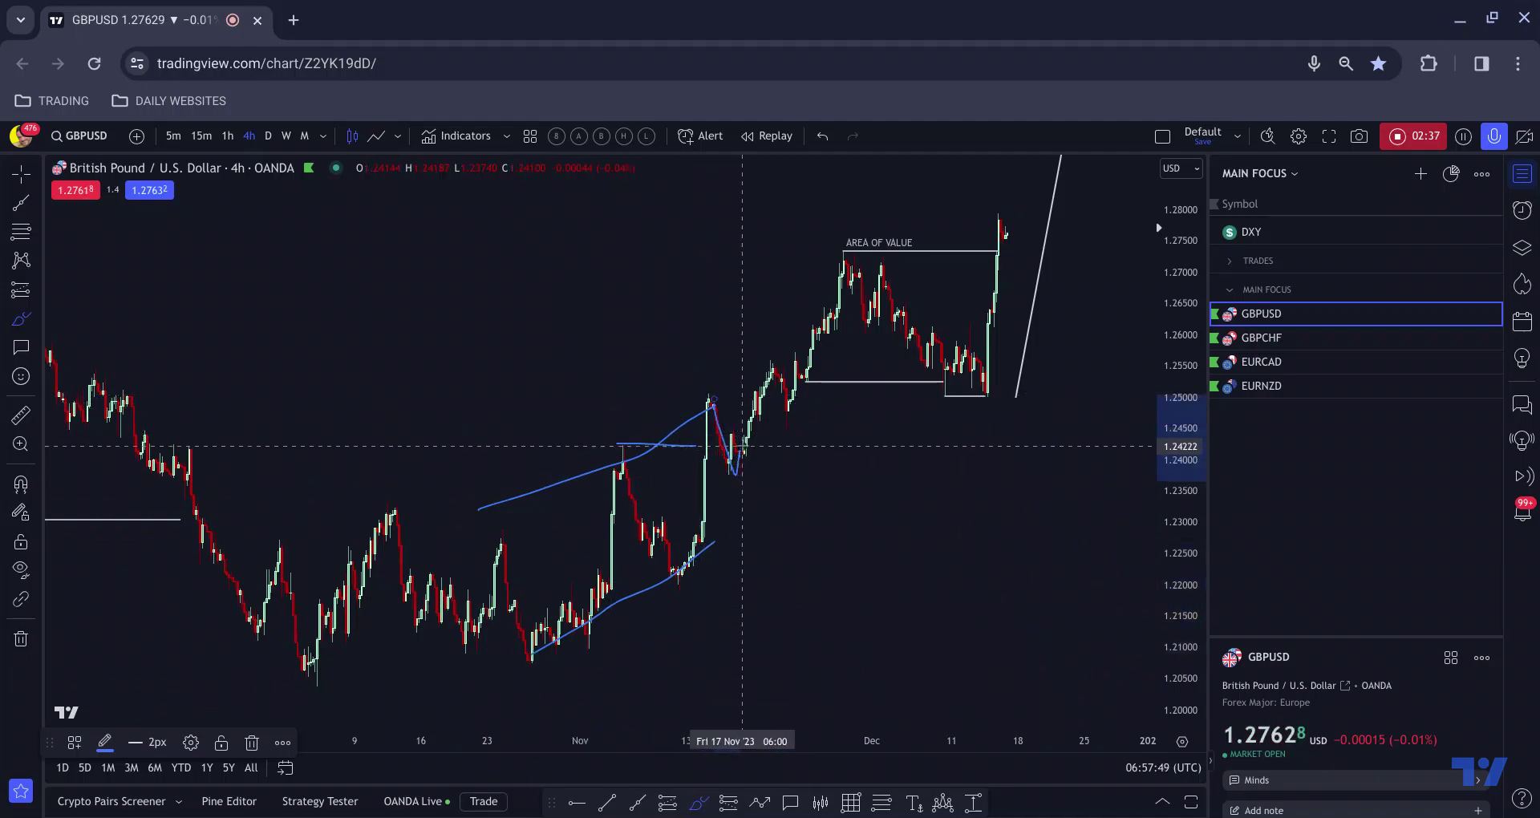
key(ctrl+z)
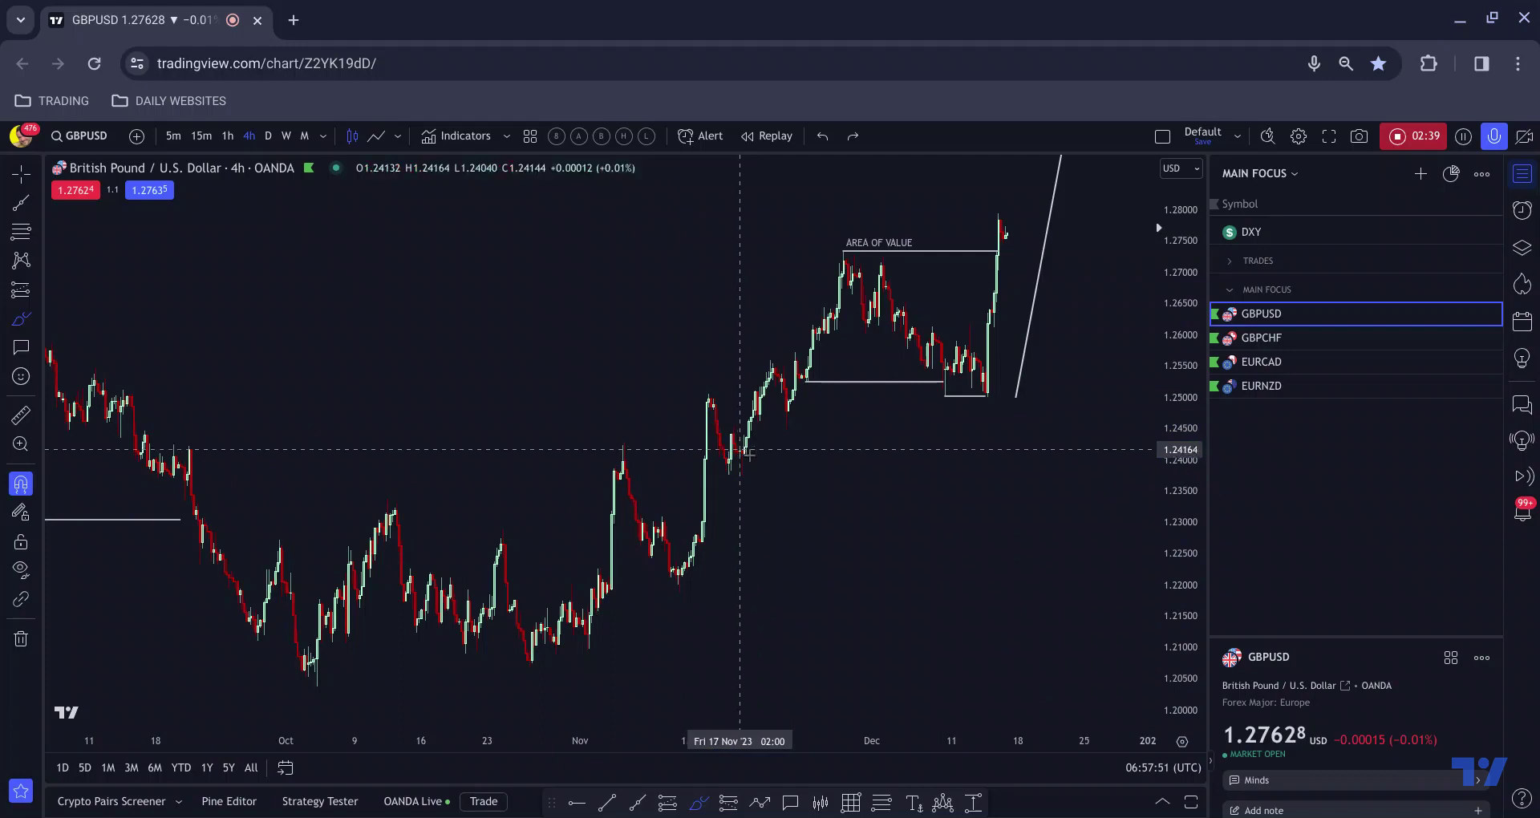
Underline the 20 November swing low with the brush and draw curves along the highs and lows of the November climb
drag(1166, 590, 1164, 503)
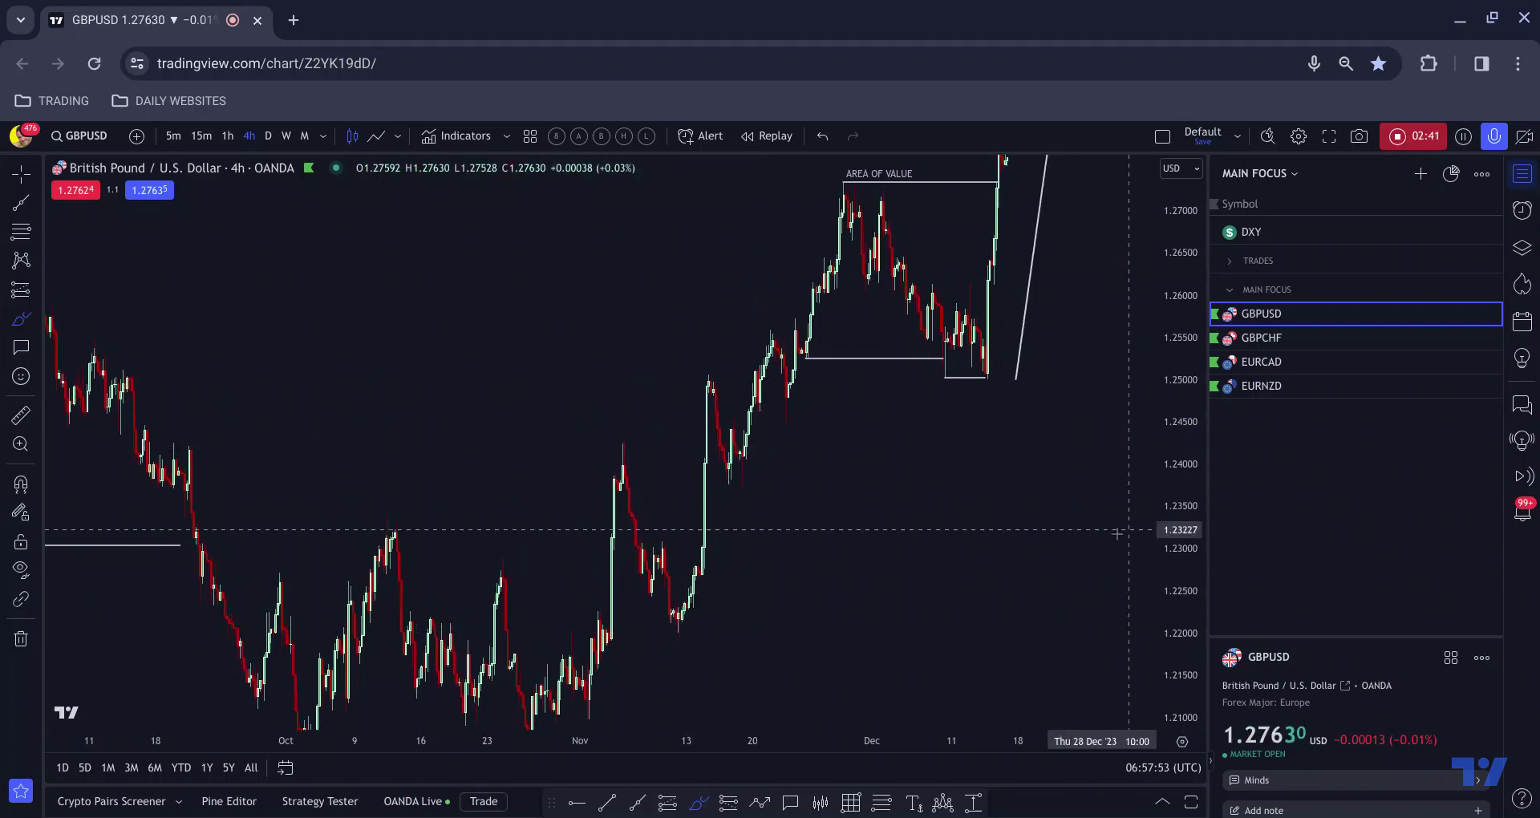
scroll(887, 525, up, 3)
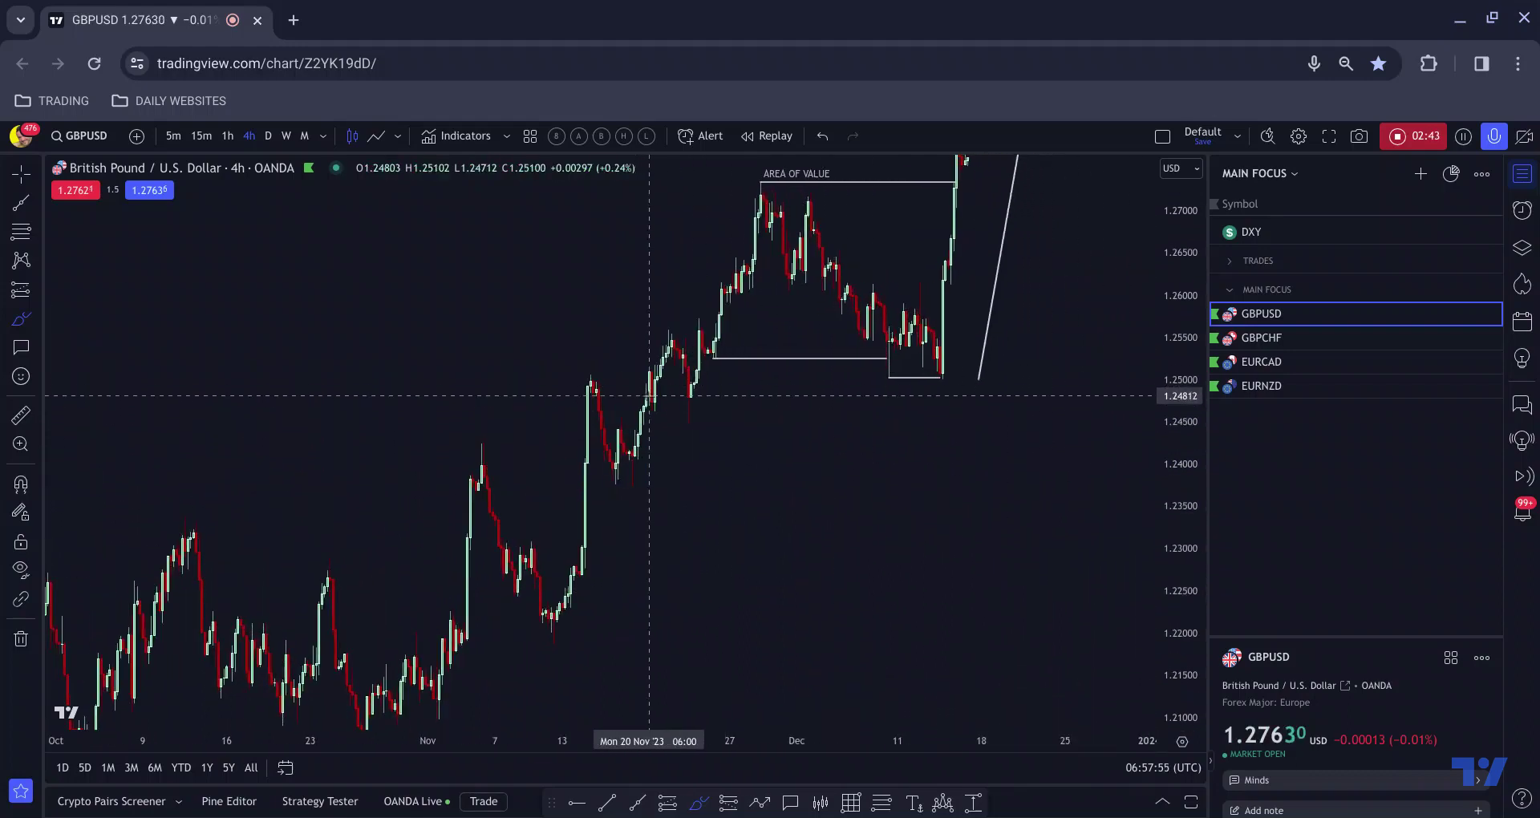
click(653, 410)
mouse_move(655, 385)
mouse_down()
mouse_move(665, 353)
mouse_move(679, 414)
mouse_move(694, 331)
mouse_move(647, 334)
mouse_move(595, 377)
mouse_up()
mouse_move(709, 398)
mouse_down()
mouse_move(597, 478)
mouse_move(614, 471)
mouse_up()
drag(693, 333, 718, 356)
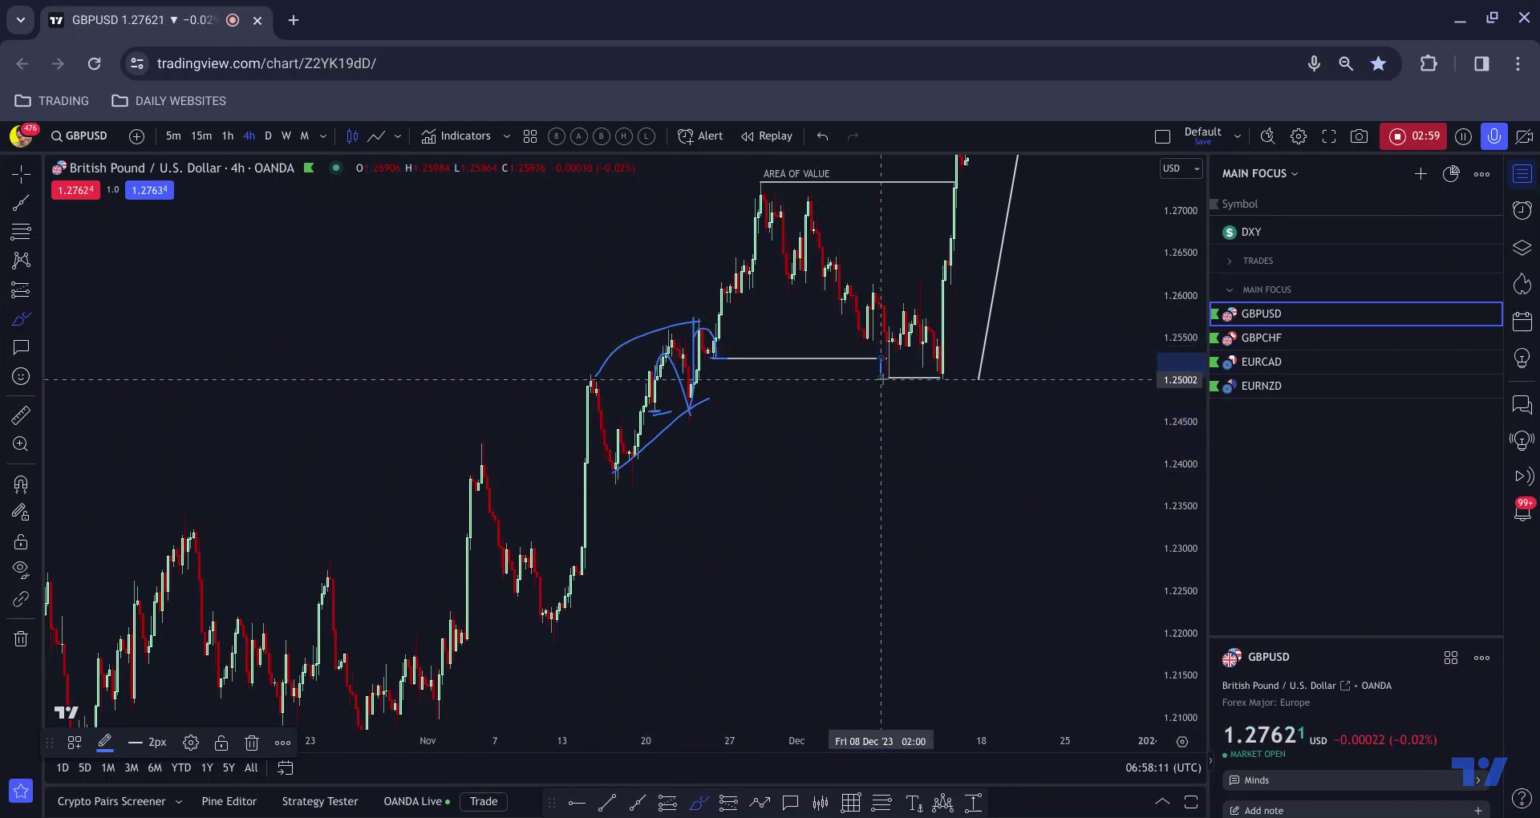
Undo the brush curves around the November climb, leaving the short underline at the 20 November swing low
key(ctrl+z)
key(ctrl+z)
key(ctrl+z)
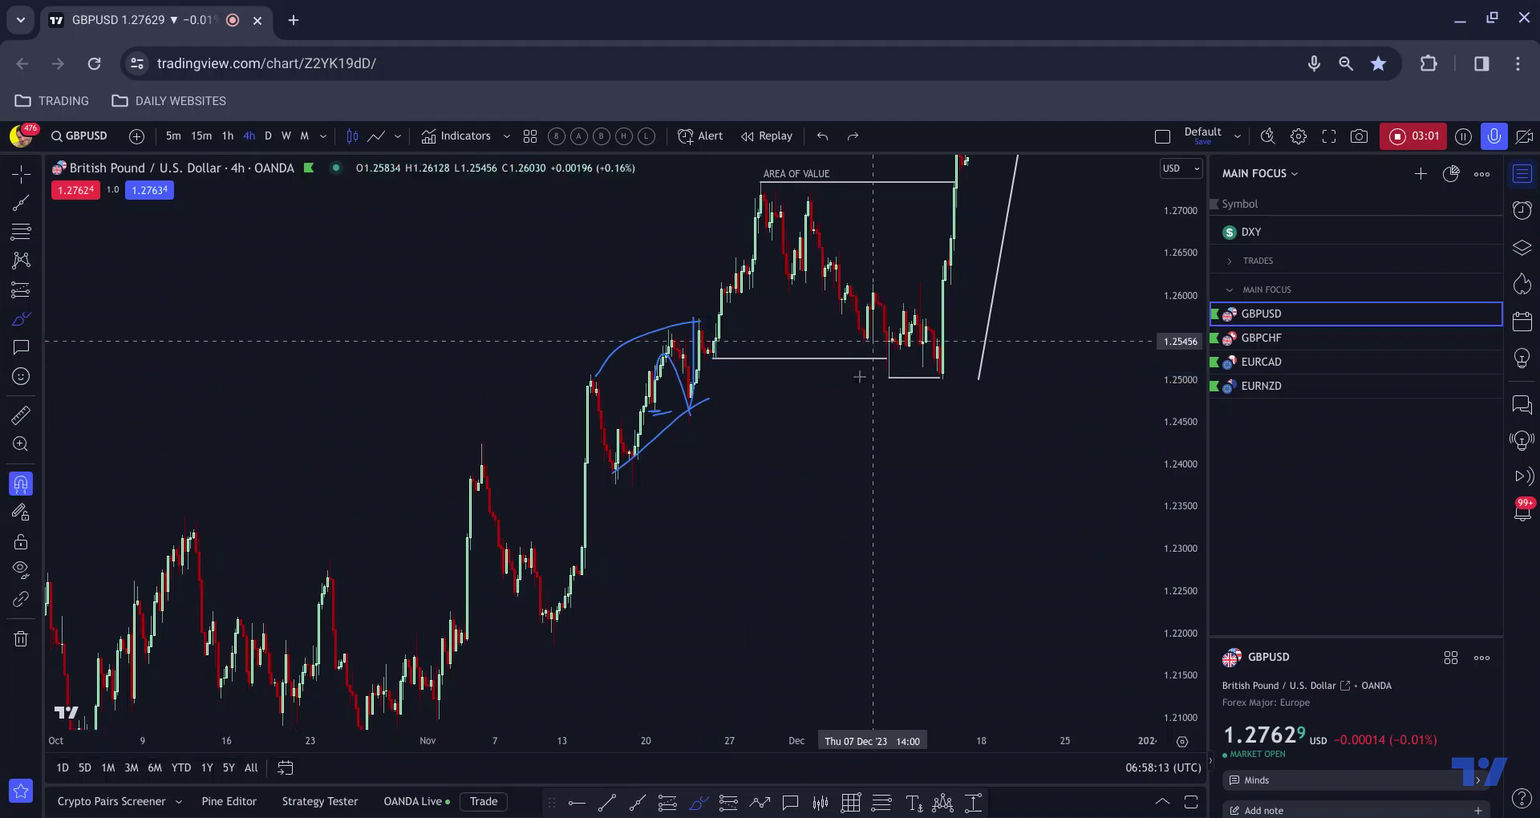
key(ctrl+z)
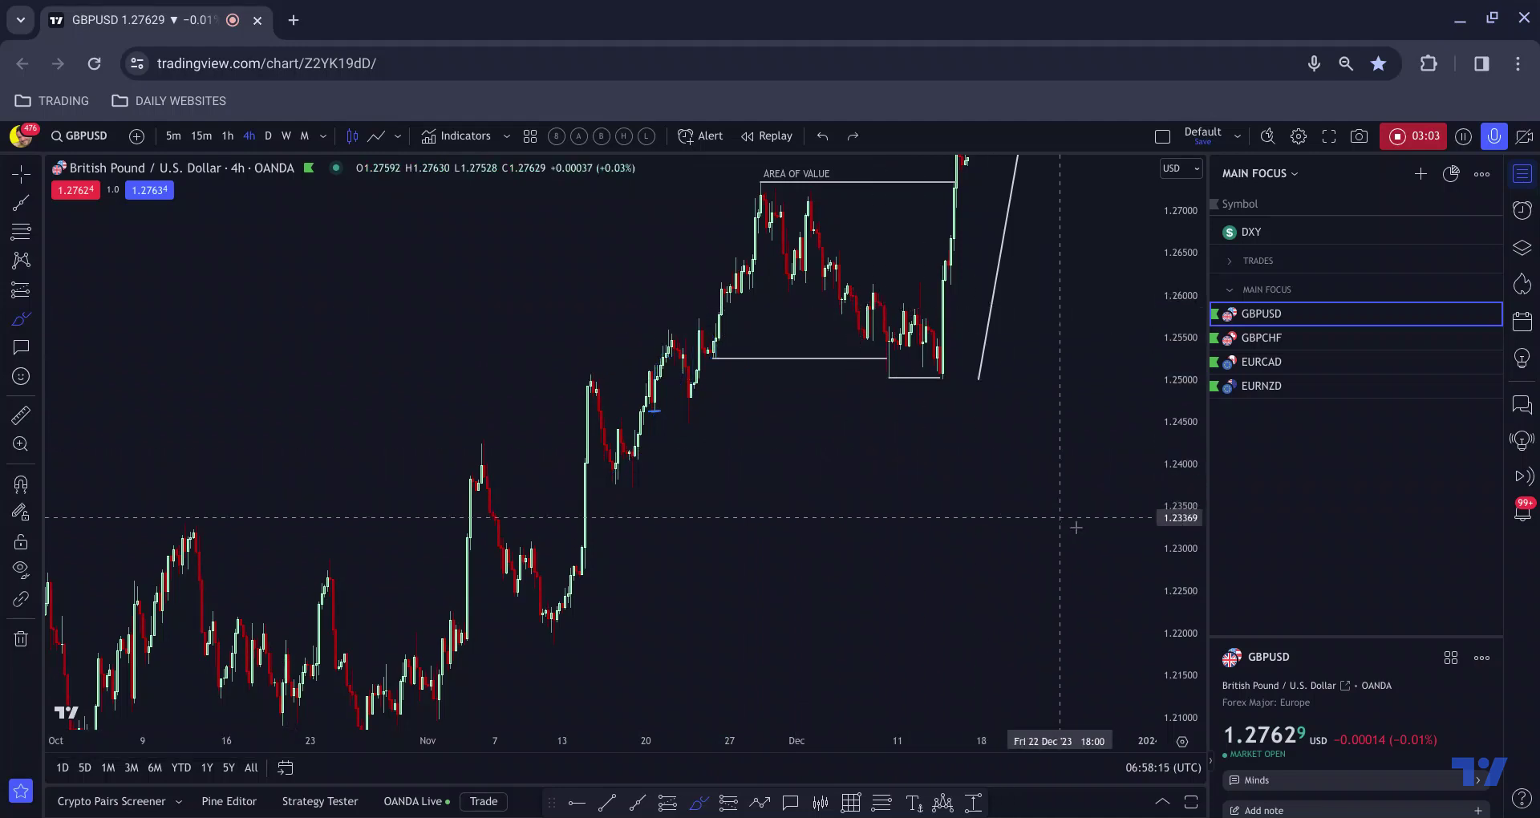
Examine the 4-hour GBPUSD range between late November and mid-December and the breakout above the area of value
drag(1159, 588, 1158, 542)
scroll(959, 508, up, 4)
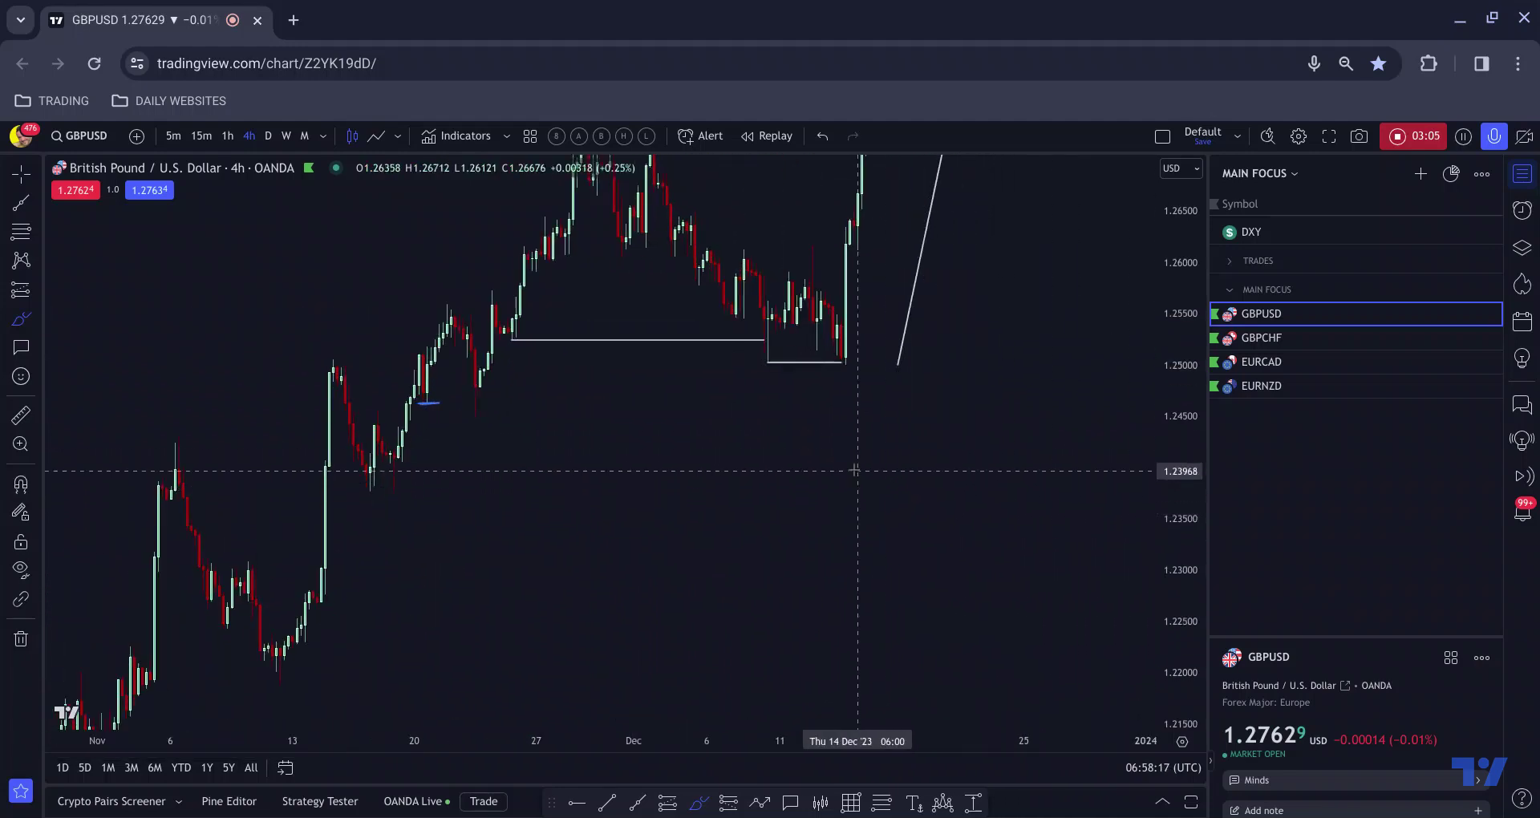
drag(773, 450, 678, 571)
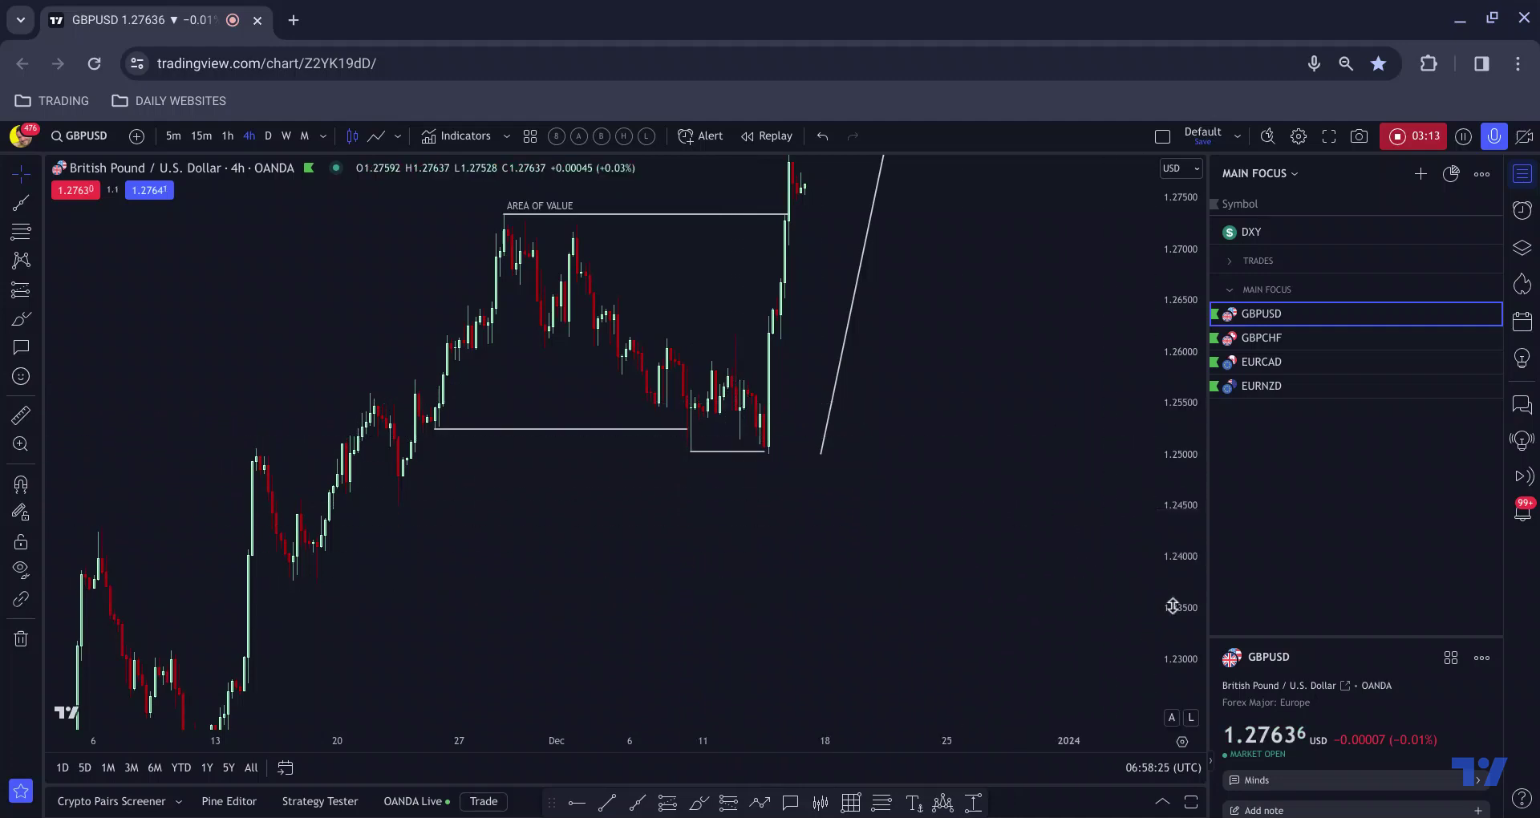
scroll(952, 501, up, 3)
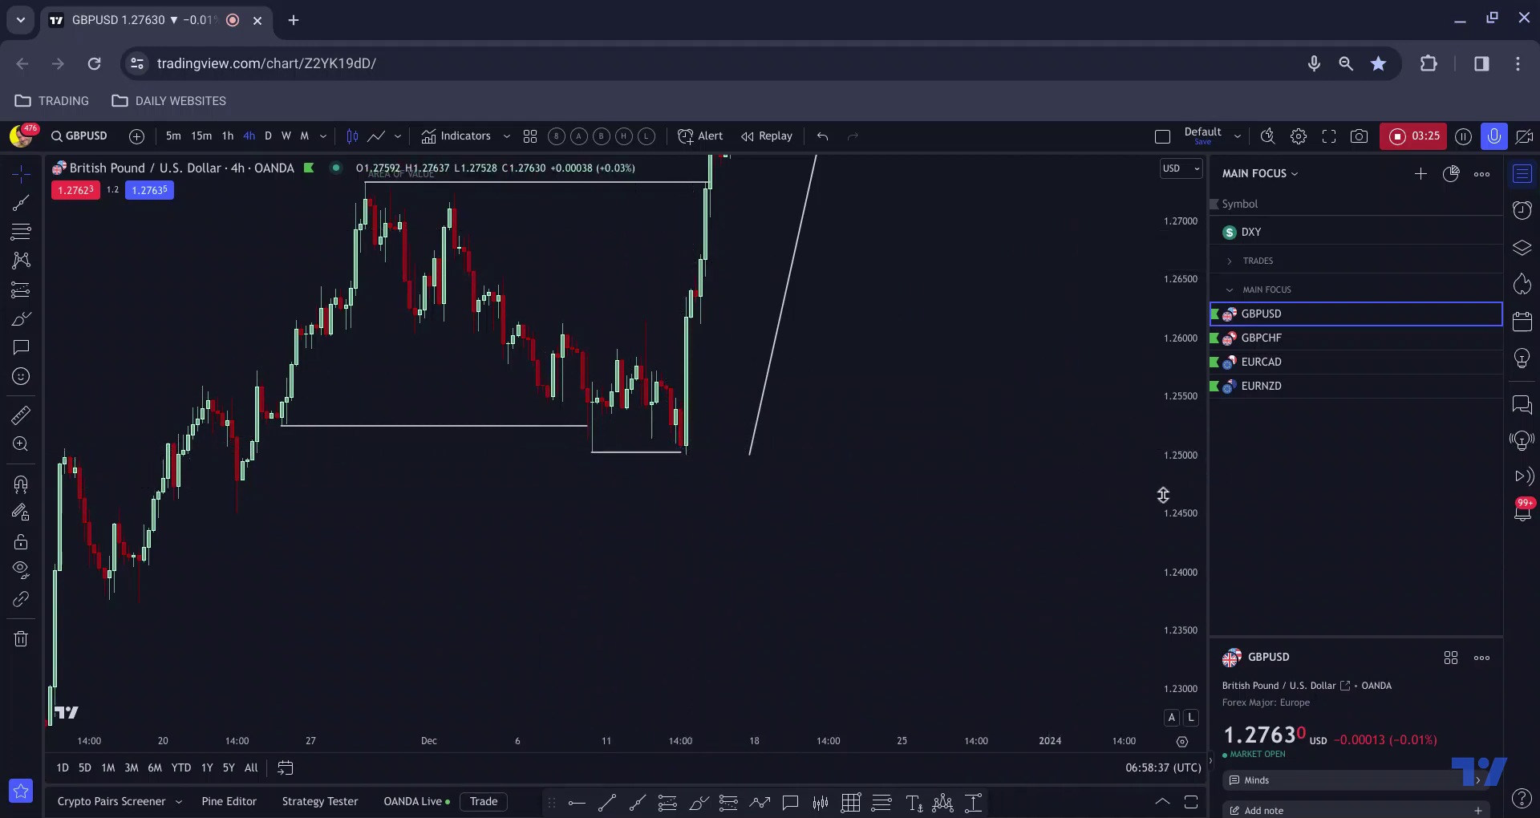
scroll(1067, 554, down, 3)
scroll(1035, 529, down, 2)
drag(993, 524, 881, 637)
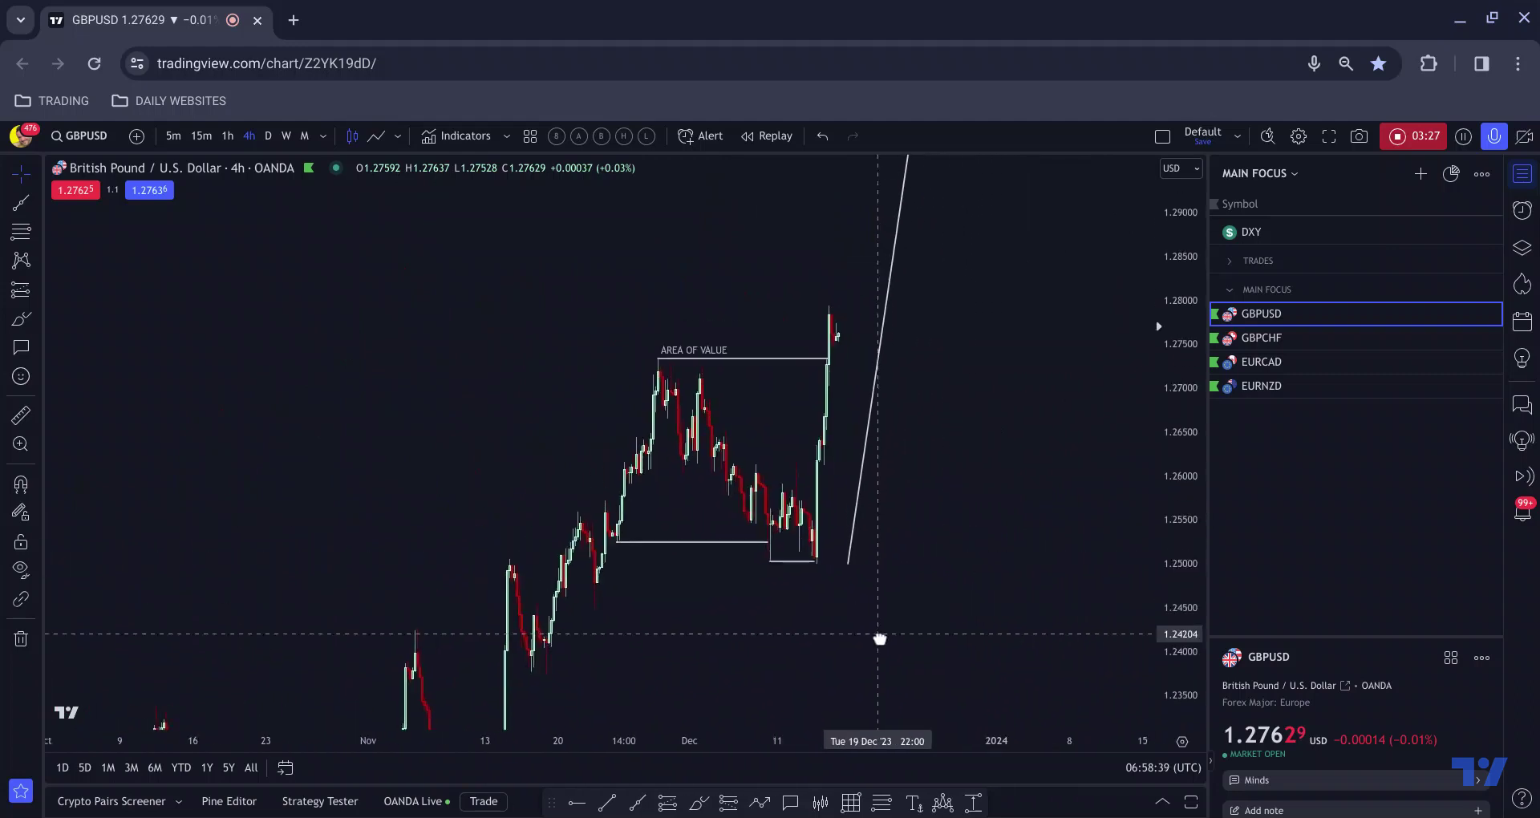
scroll(840, 389, up, 1)
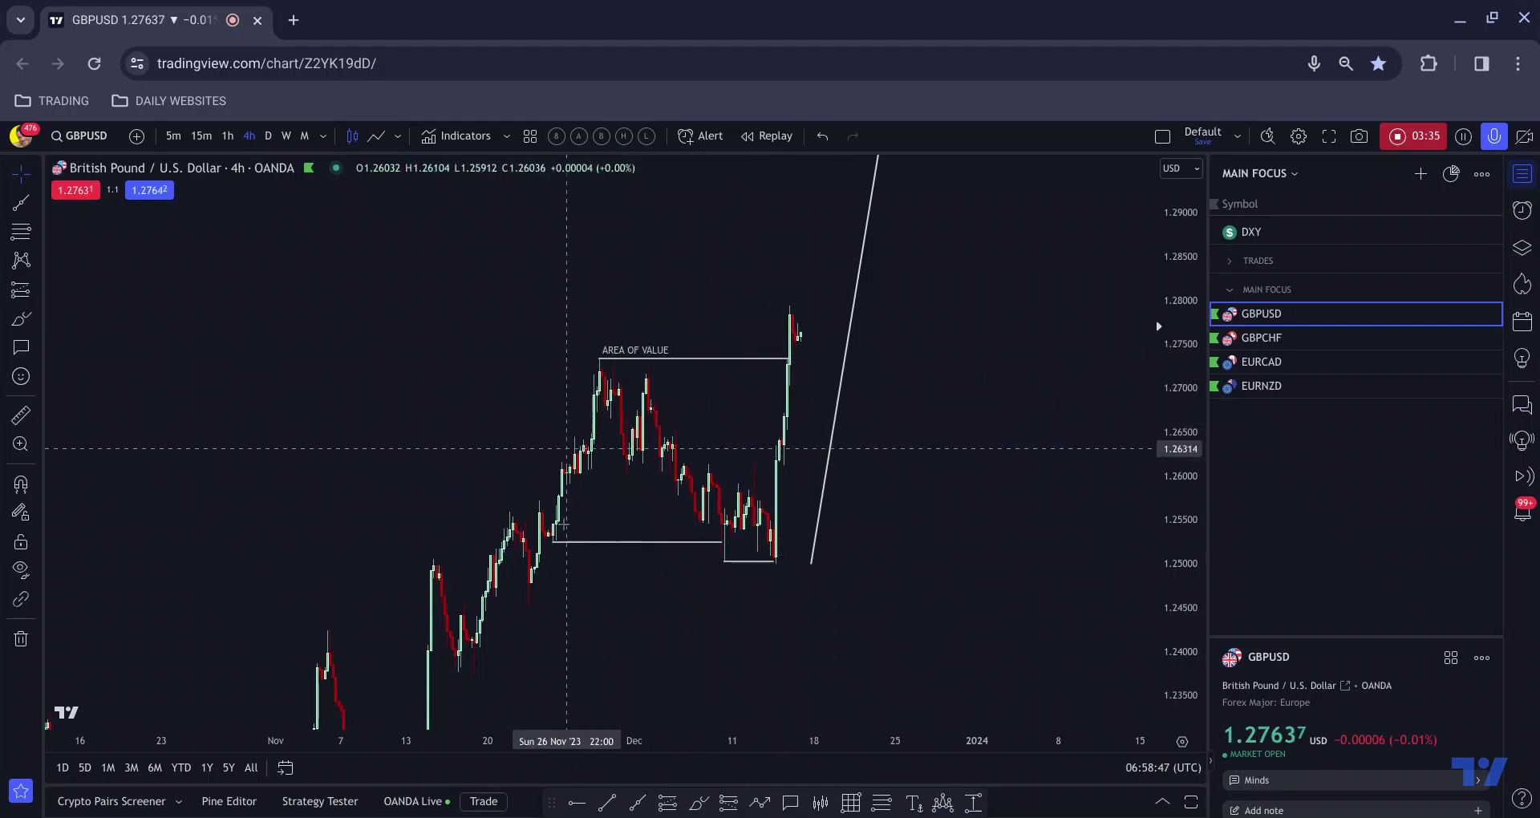
Circle the area-of-value range with the brush, sketch a small consolidation and upward leg after the breakout, and undo the strokes
click(702, 806)
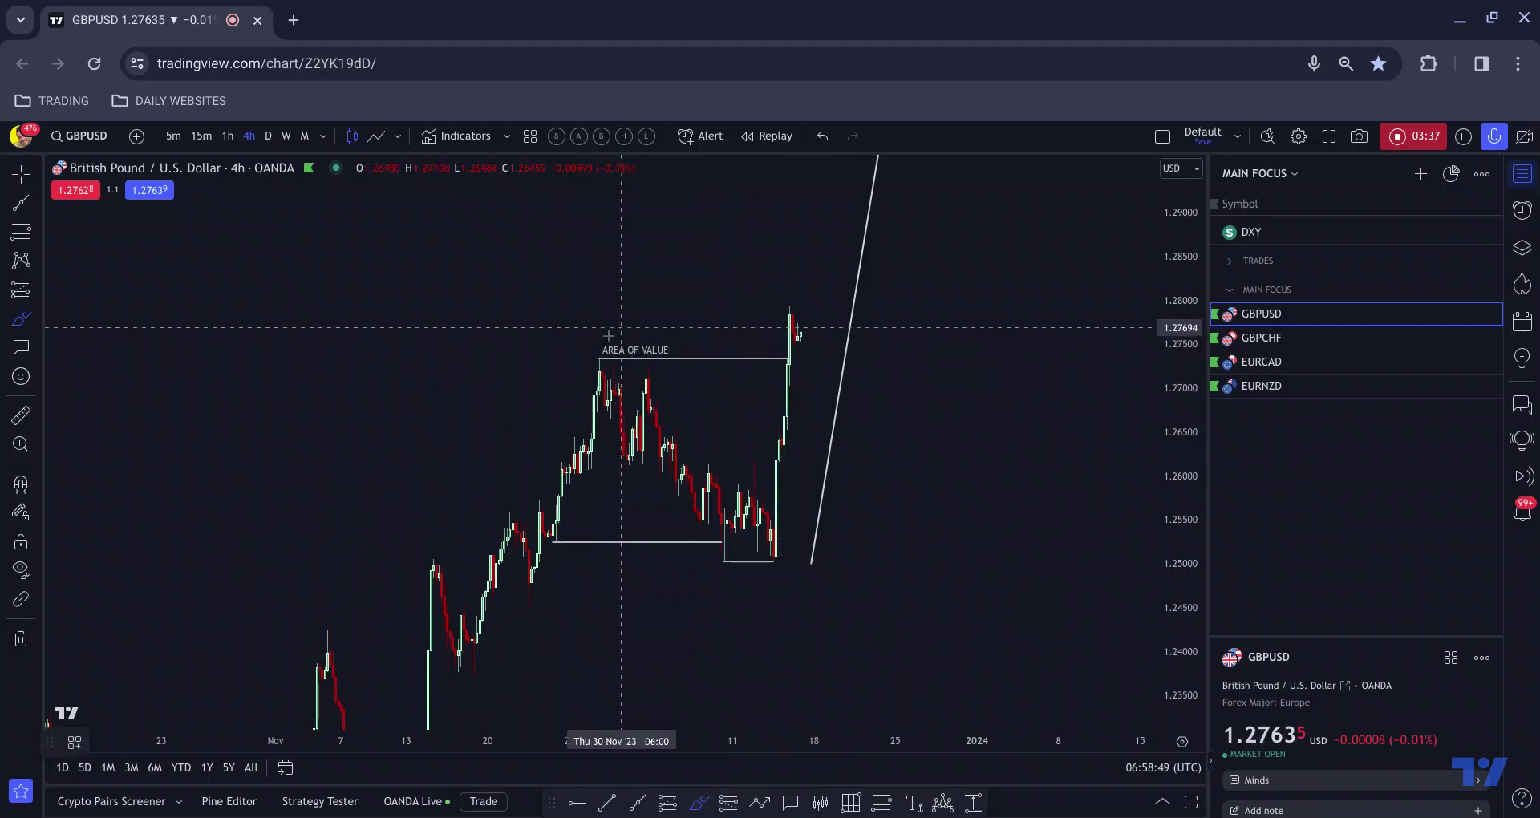
mouse_move(578, 372)
mouse_down()
mouse_move(756, 403)
mouse_move(779, 491)
mouse_move(577, 523)
mouse_move(544, 405)
mouse_move(595, 371)
mouse_up()
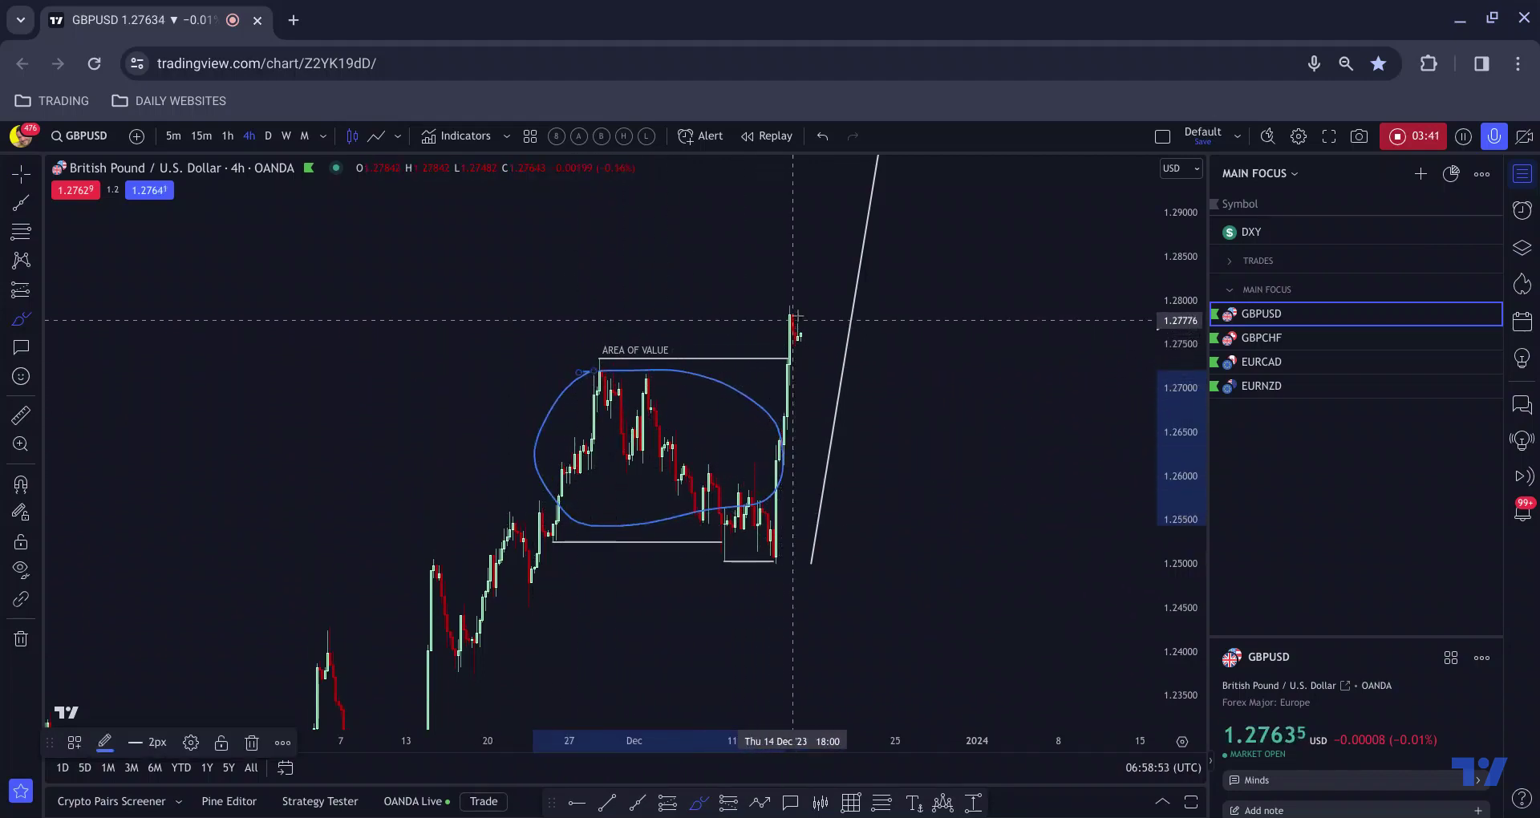
drag(796, 318, 793, 335)
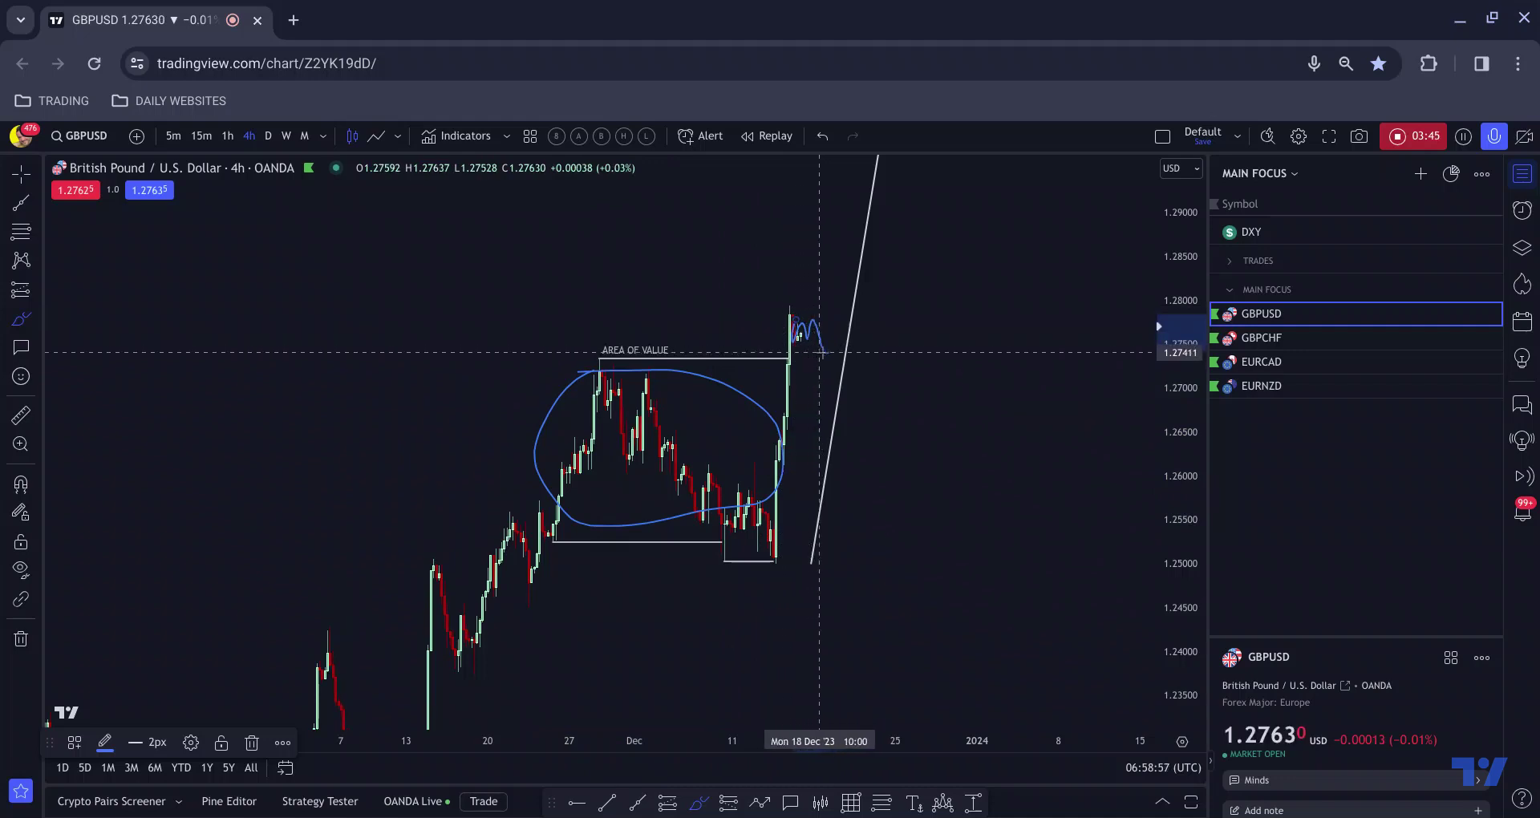
mouse_move(613, 397)
mouse_down()
mouse_move(622, 373)
mouse_move(754, 424)
mouse_move(621, 538)
mouse_up()
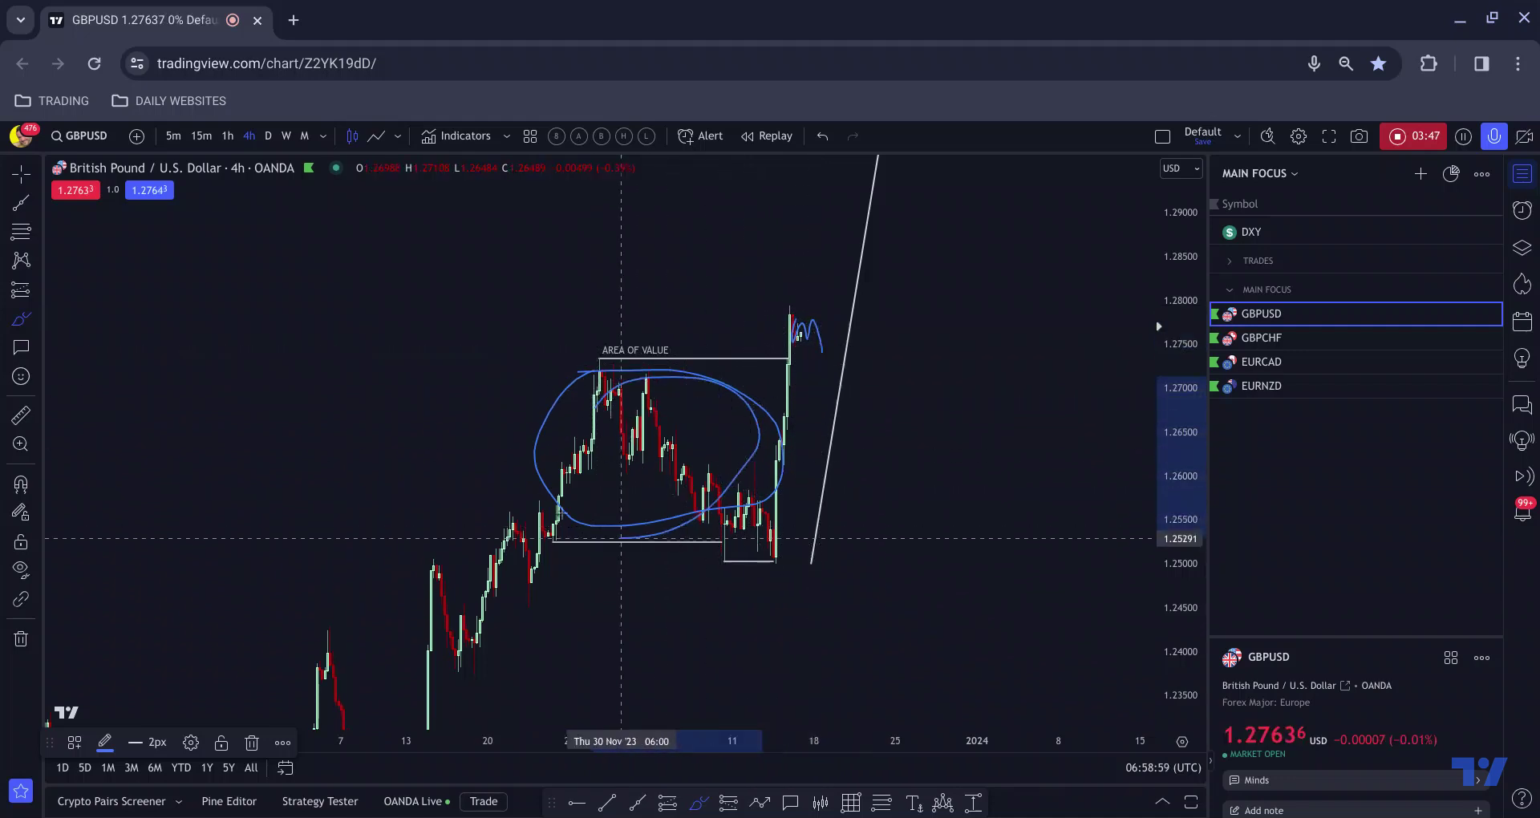
drag(822, 349, 823, 245)
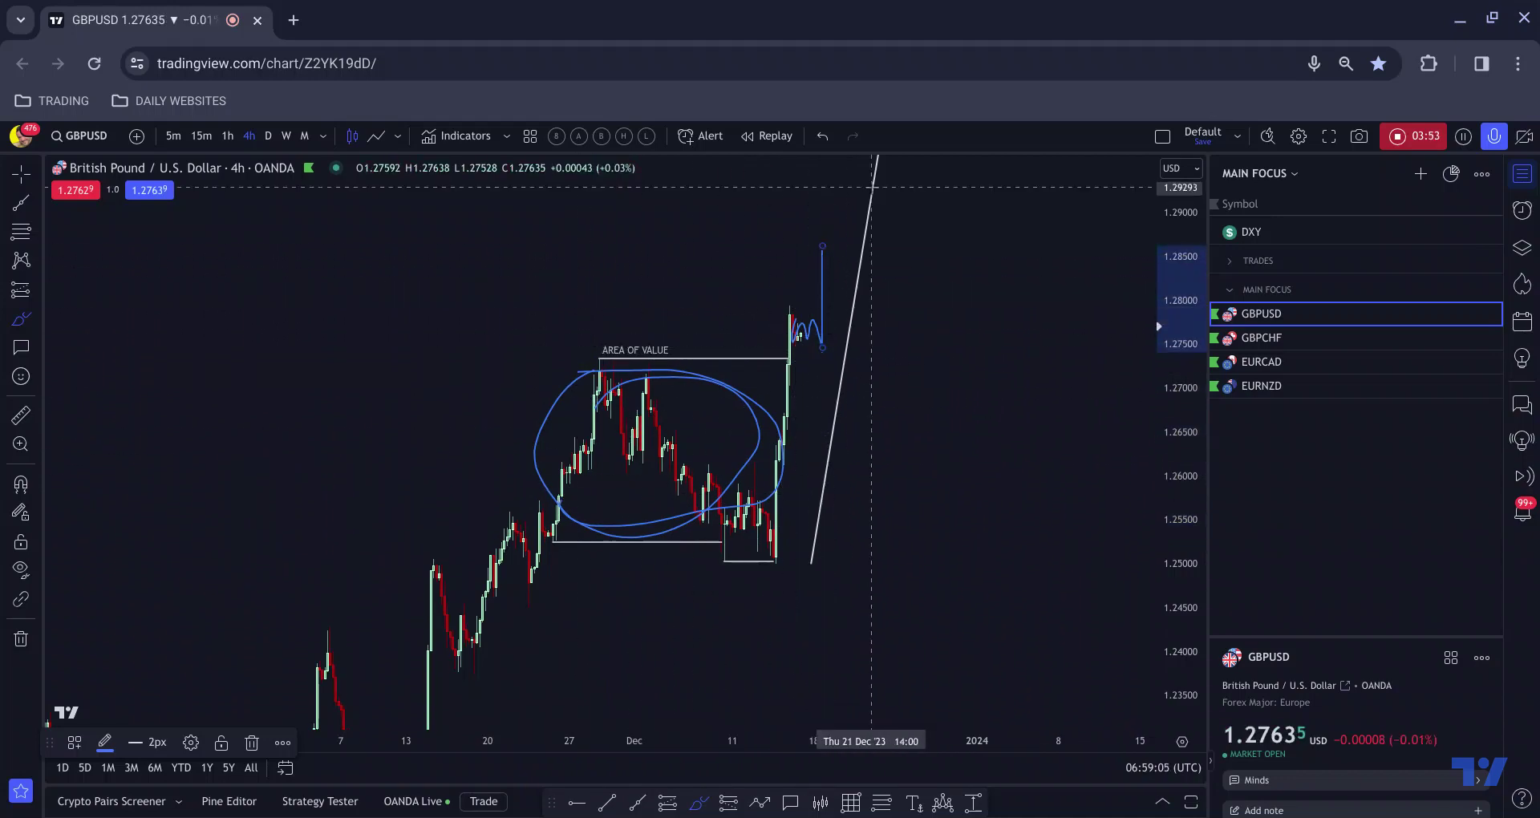
key(ctrl+z)
key(ctrl+z)
key(ctrl+z)
key(ctrl+z)
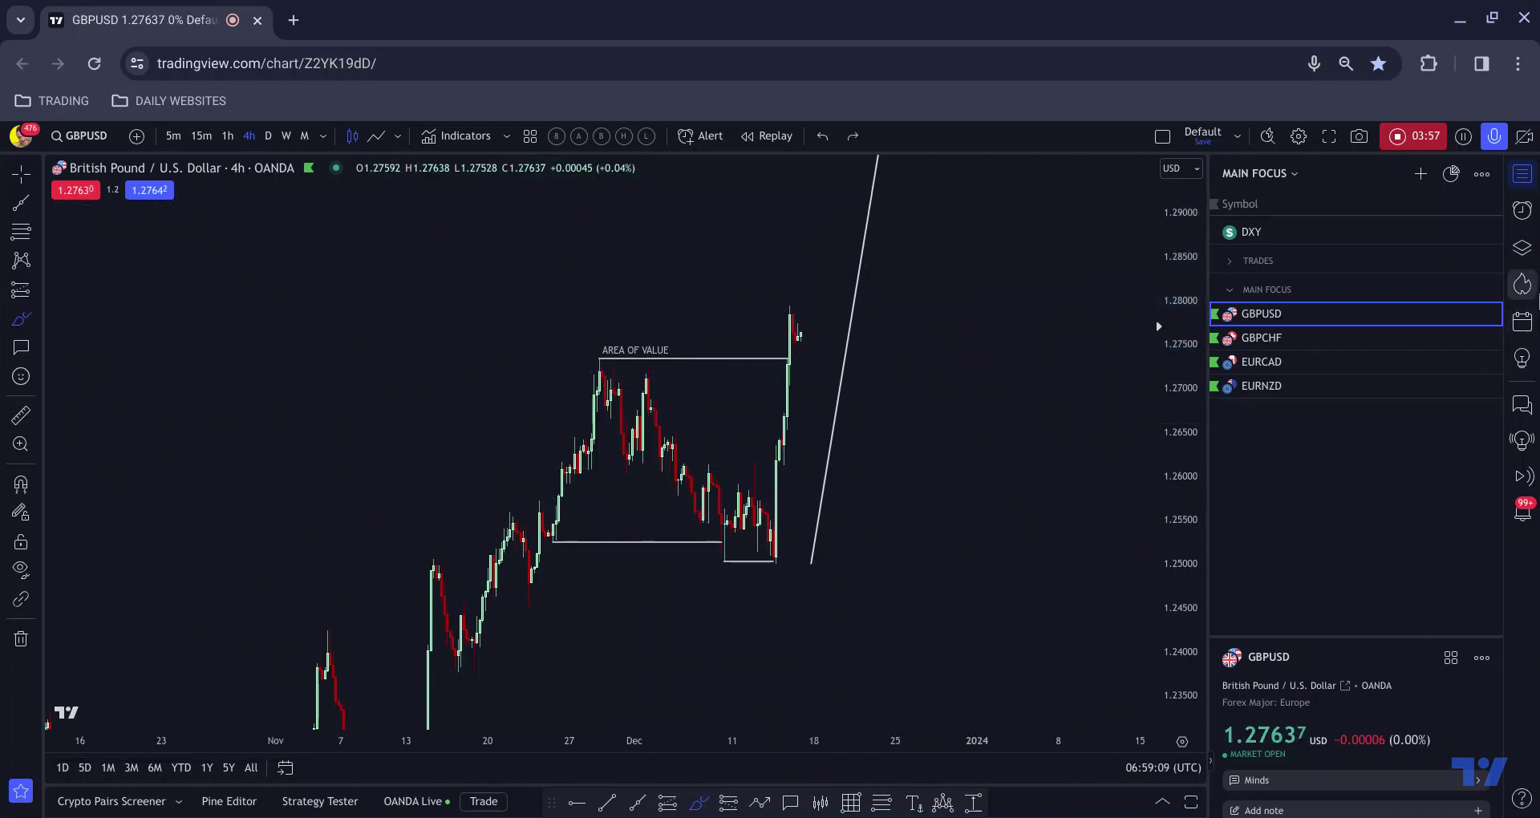
Show the hidden drawing group F with the long forecast and hide the topmost path on the GBPUSD chart
click(1523, 248)
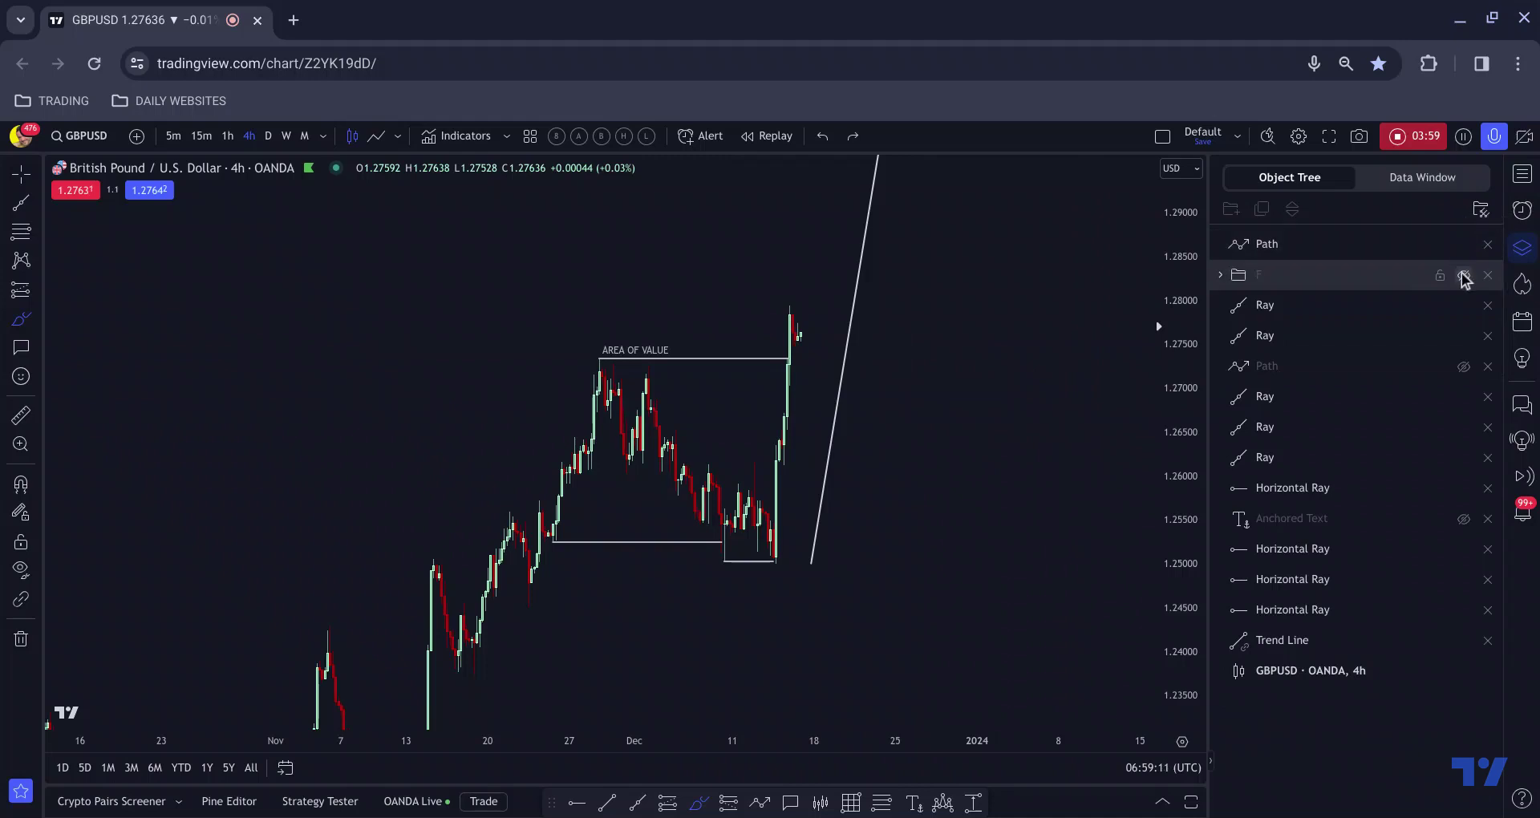
click(1464, 275)
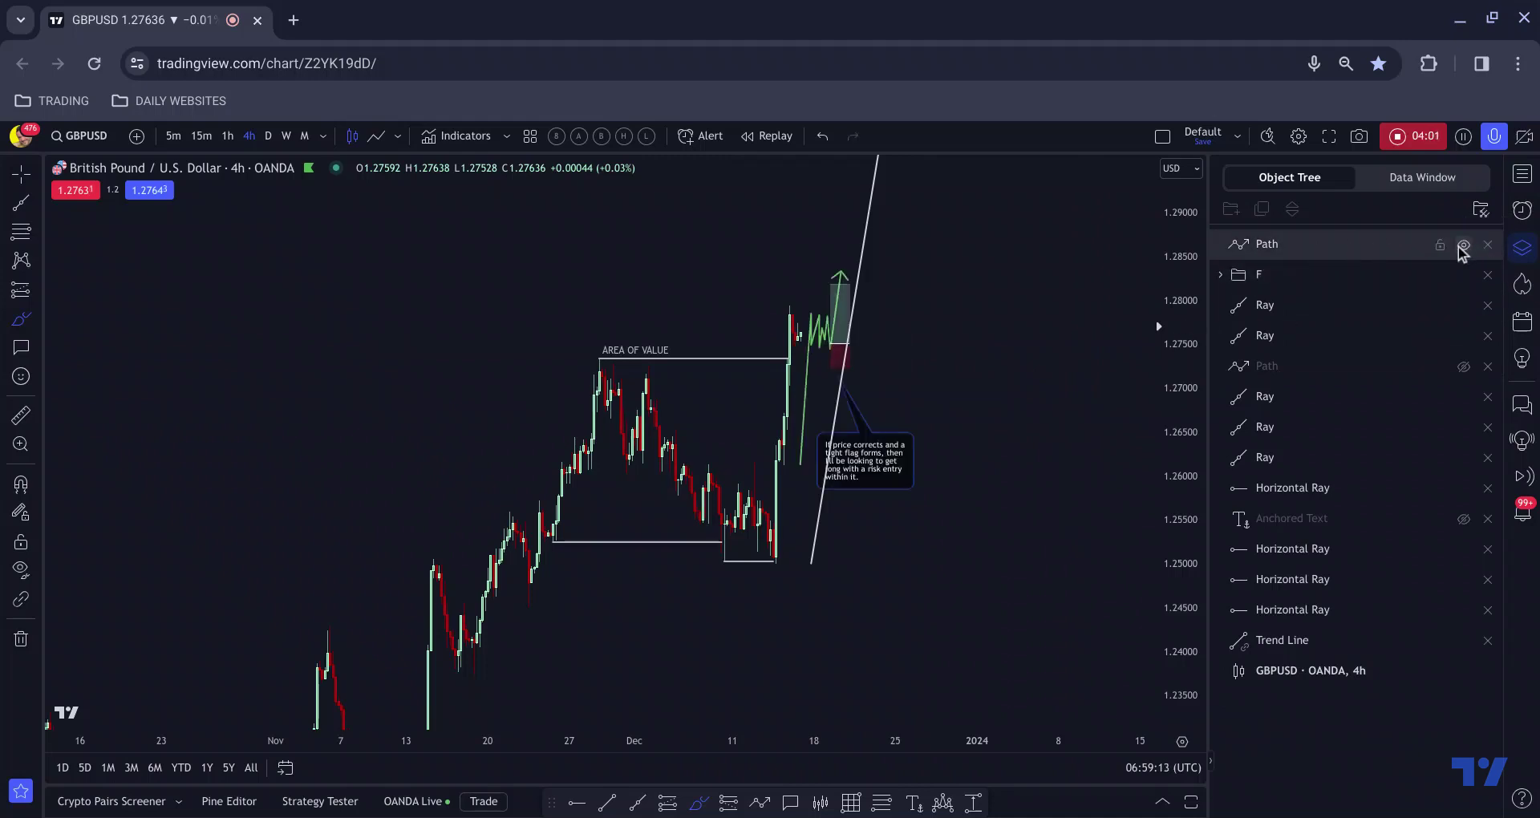
click(1463, 247)
scroll(997, 471, up, 3)
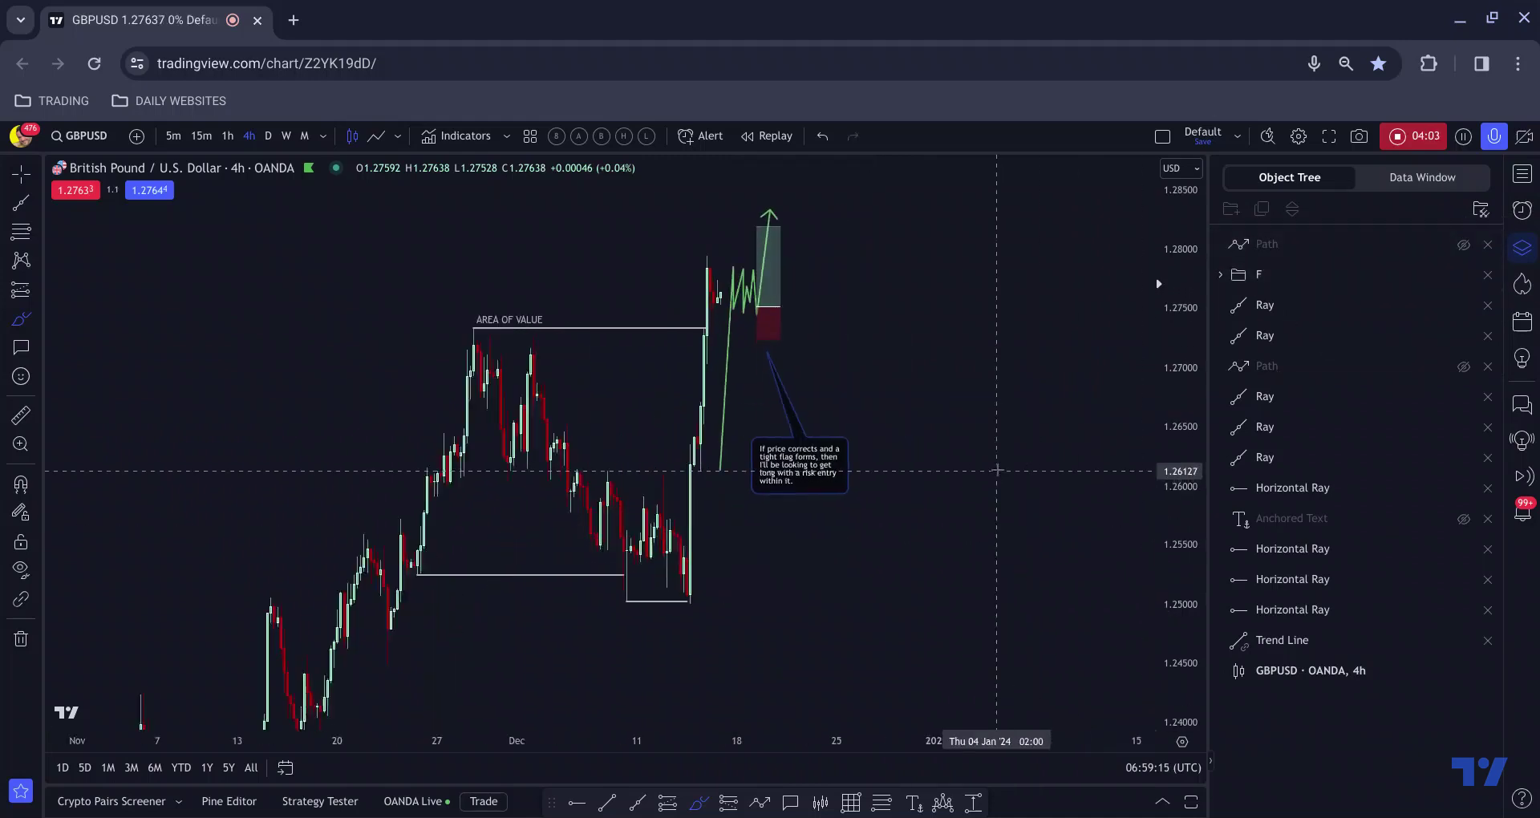
scroll(997, 471, up, 2)
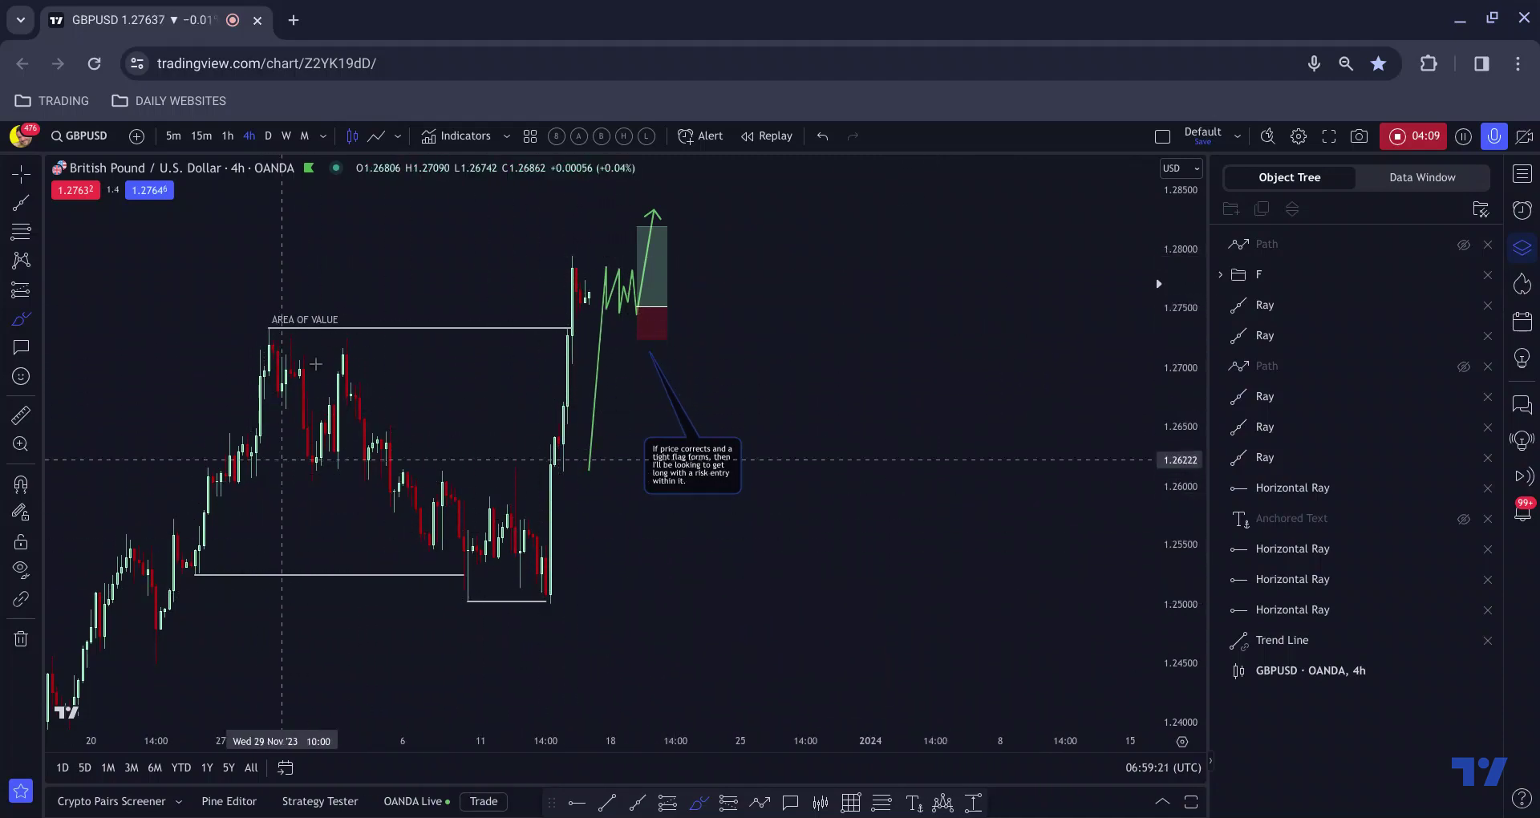
scroll(1031, 457, up, 2)
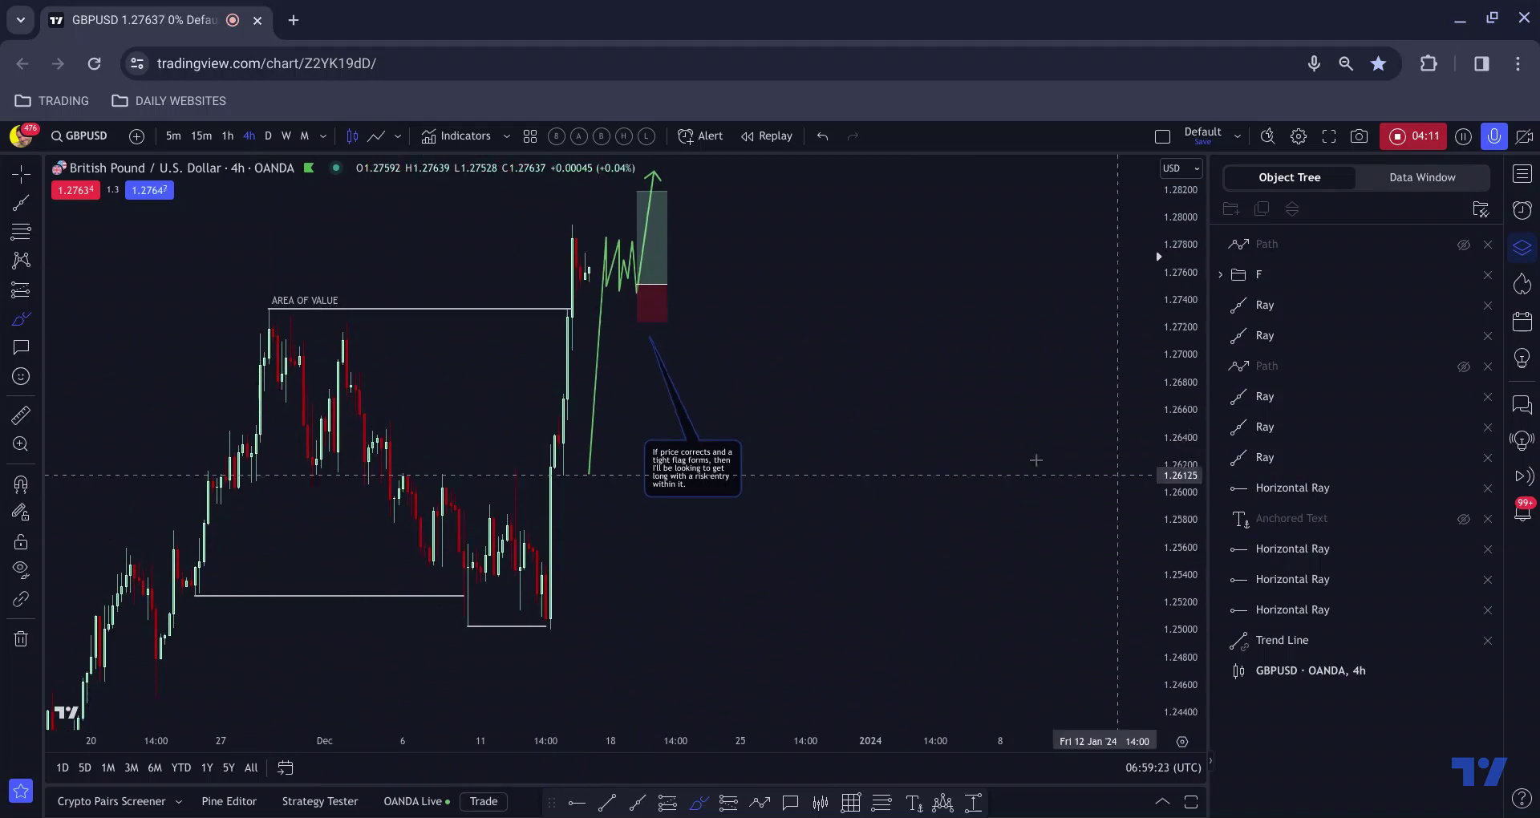
drag(770, 429, 941, 447)
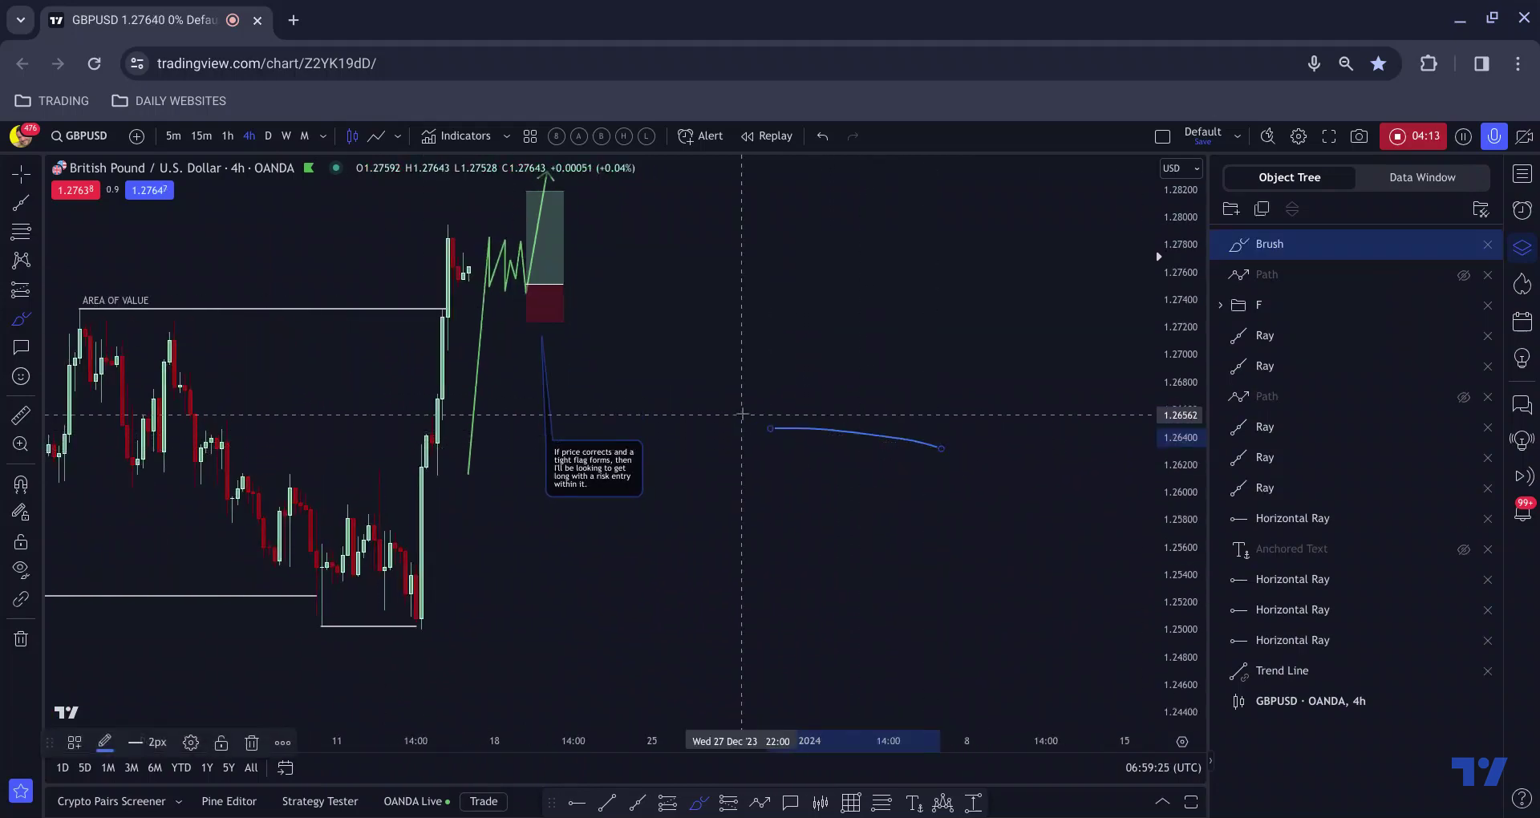
key(Delete)
Switch GBPUSD to the 1-hour timeframe, framing the breakout candles beside the projected flag, long position and callout
mouse_move(741, 414)
mouse_down()
mouse_move(1007, 436)
mouse_move(1087, 484)
mouse_up()
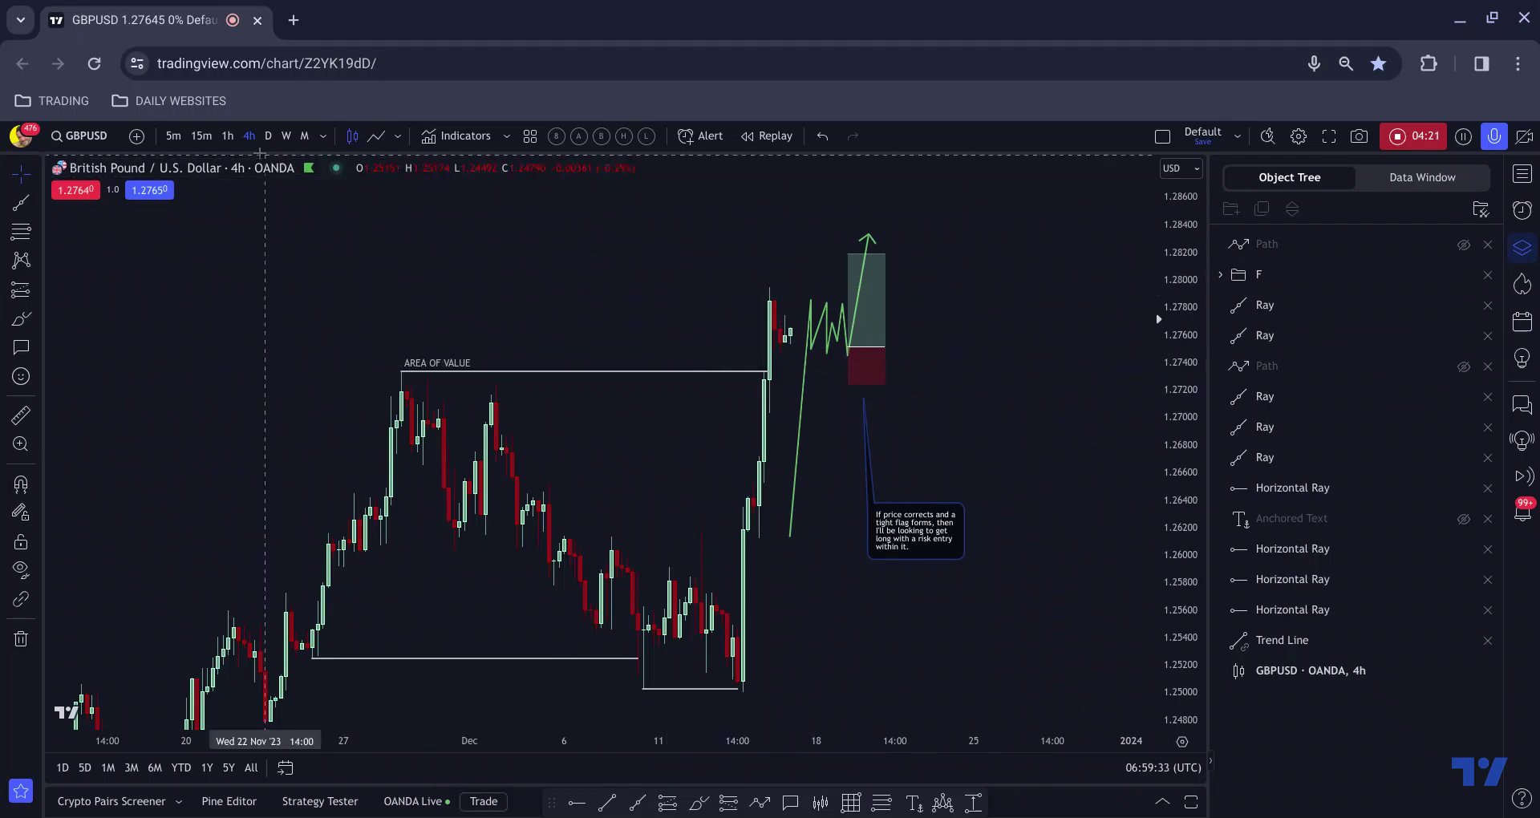
click(227, 135)
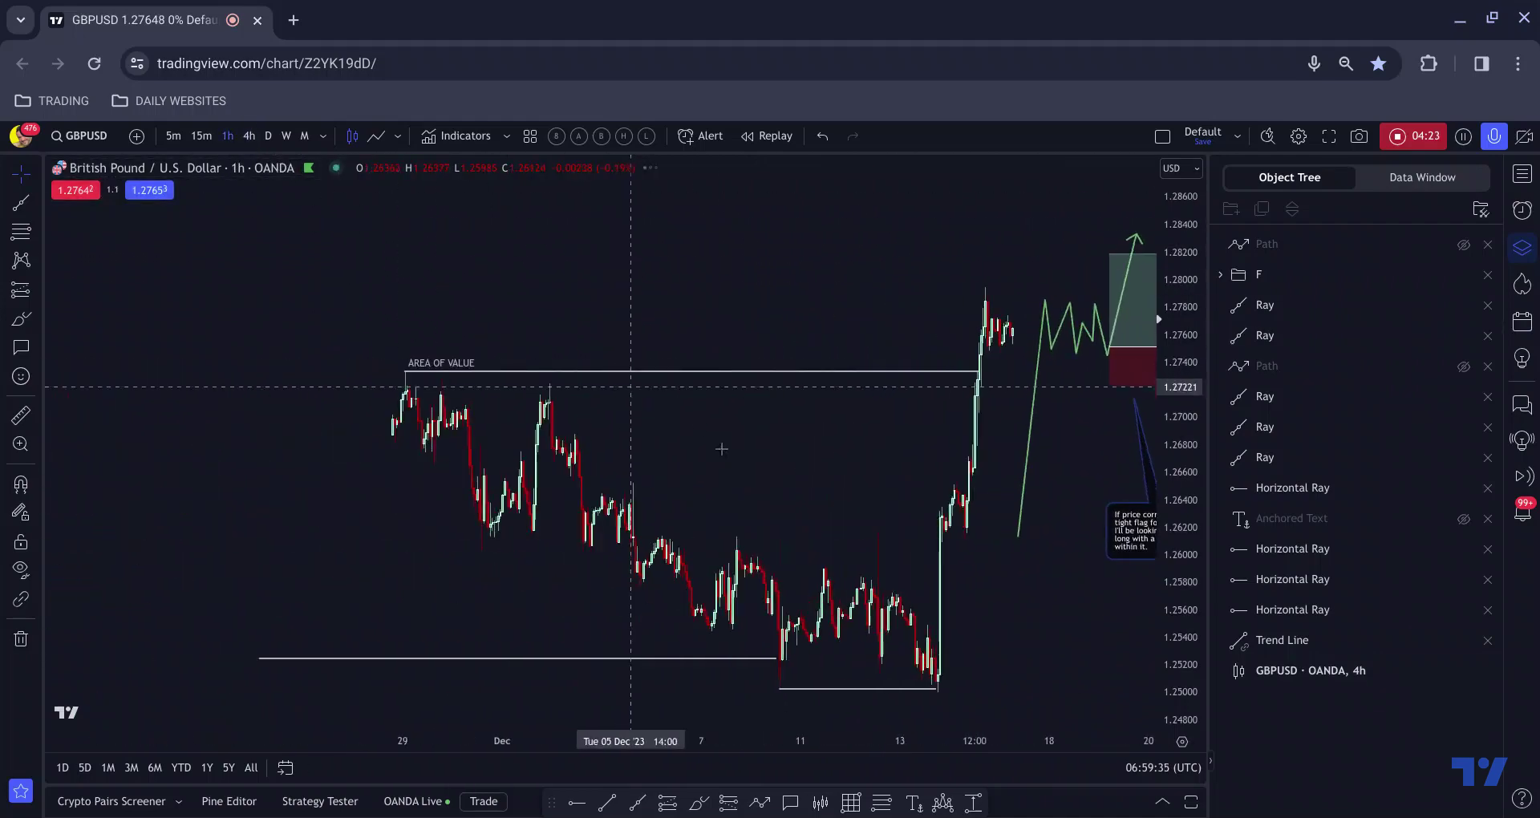
drag(794, 461, 563, 484)
scroll(602, 478, down, 2)
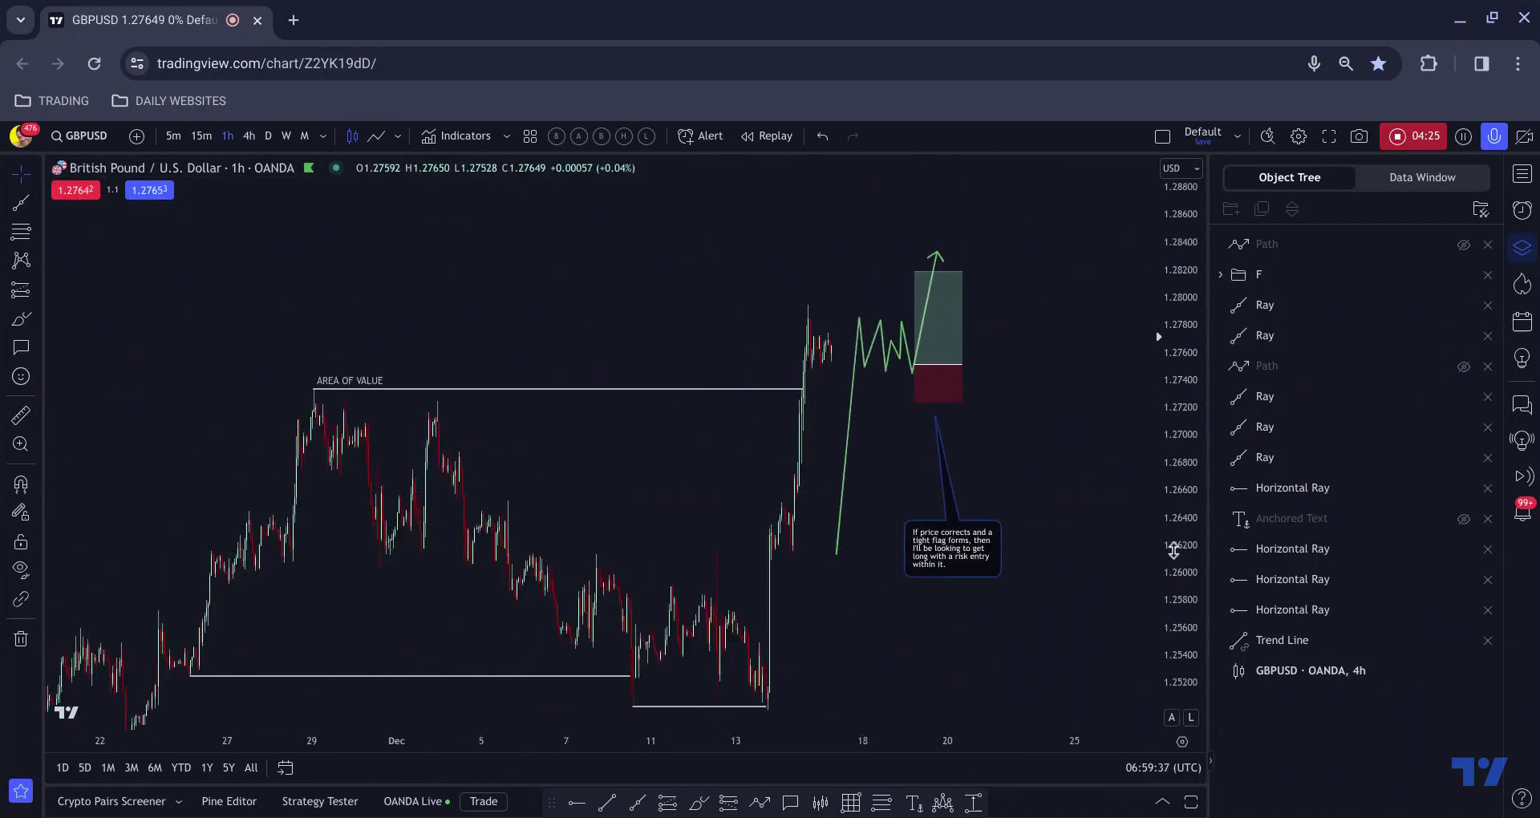
drag(1184, 610, 1167, 592)
scroll(997, 501, up, 4)
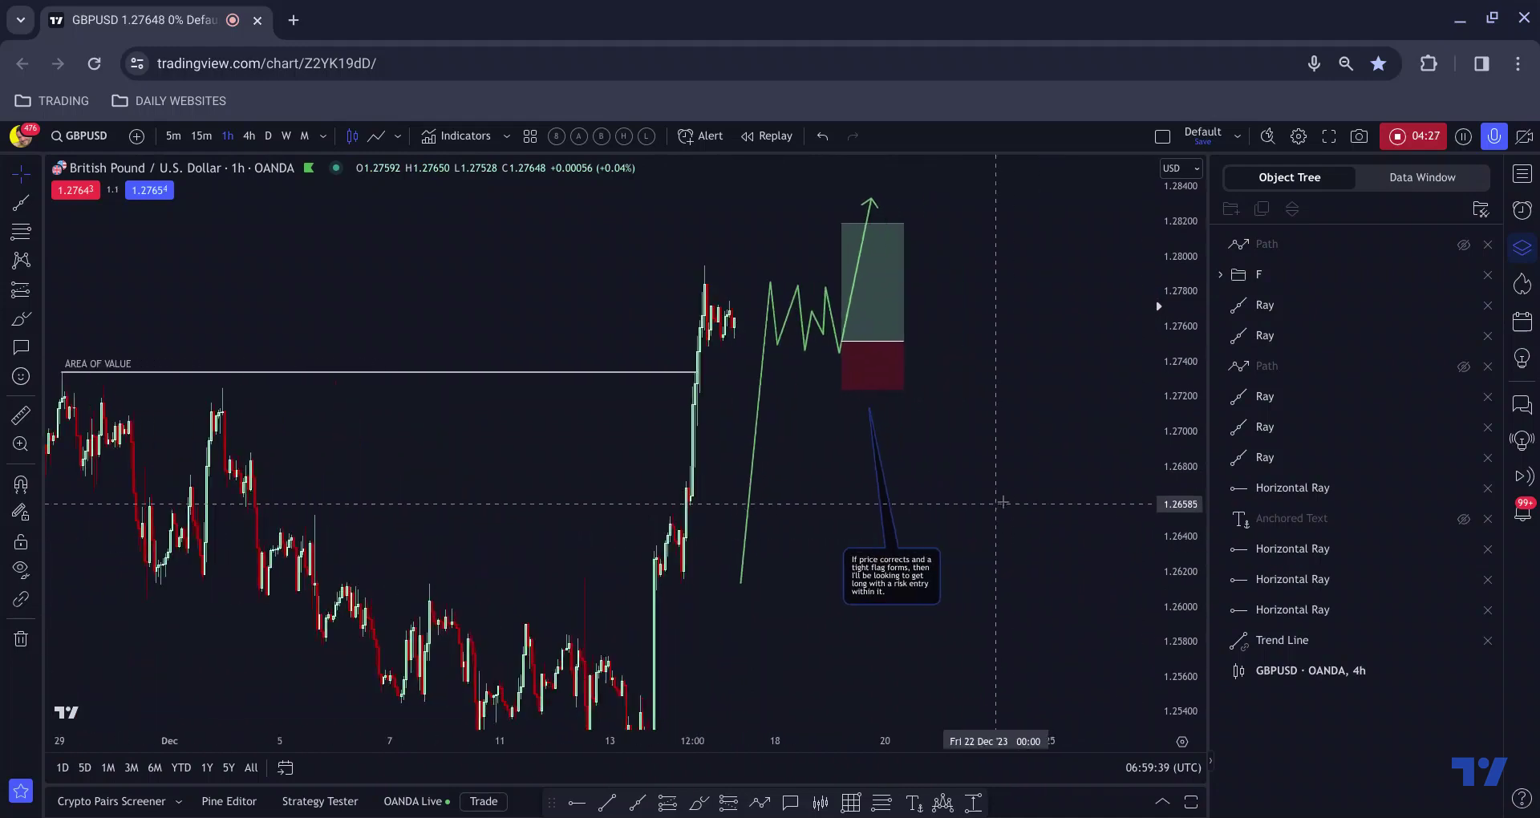
drag(986, 486, 983, 447)
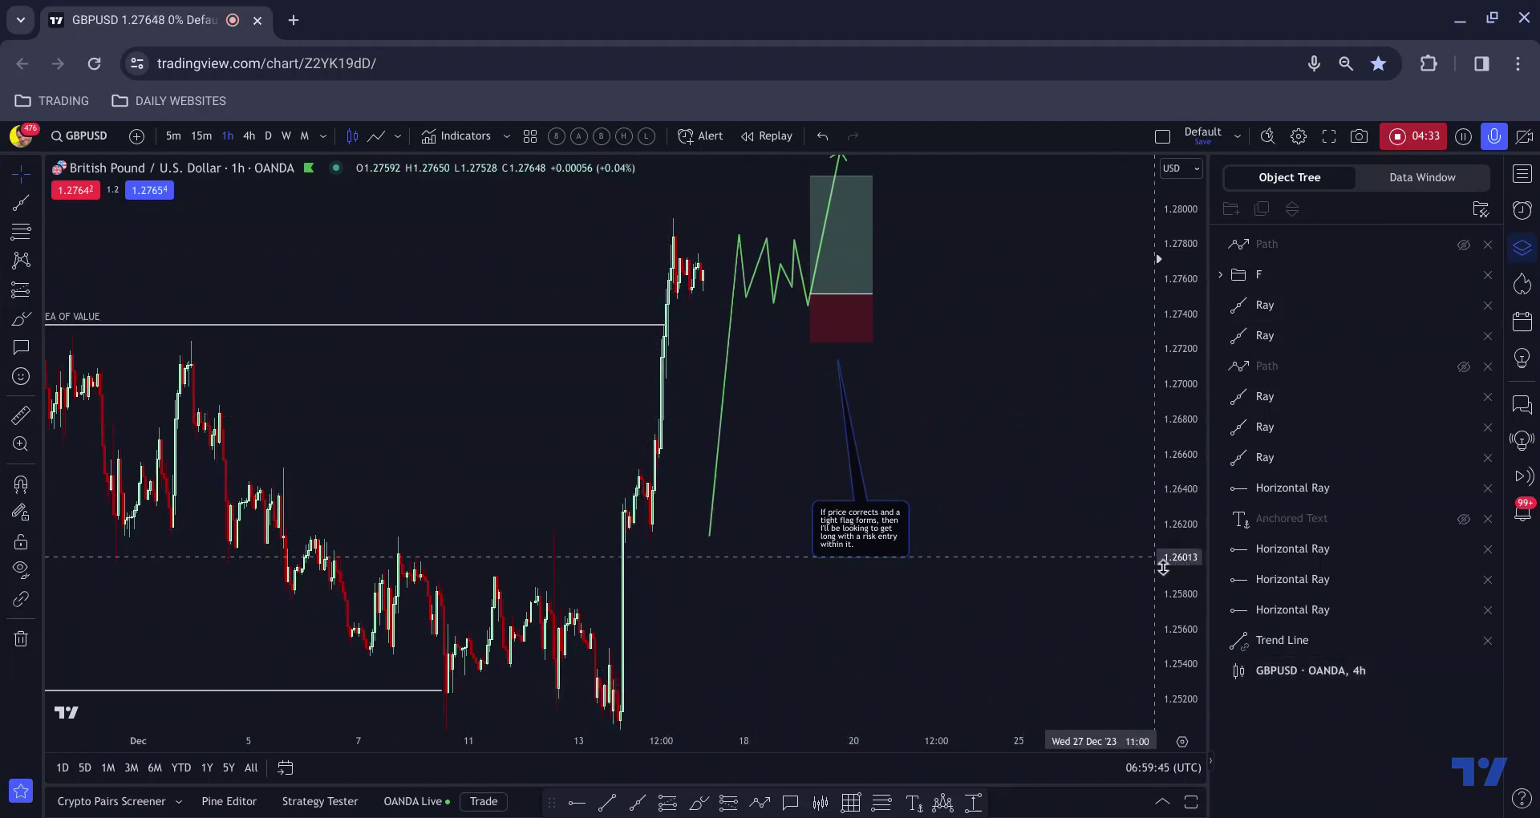
drag(1164, 568, 1165, 527)
scroll(1059, 457, up, 3)
drag(987, 433, 1043, 590)
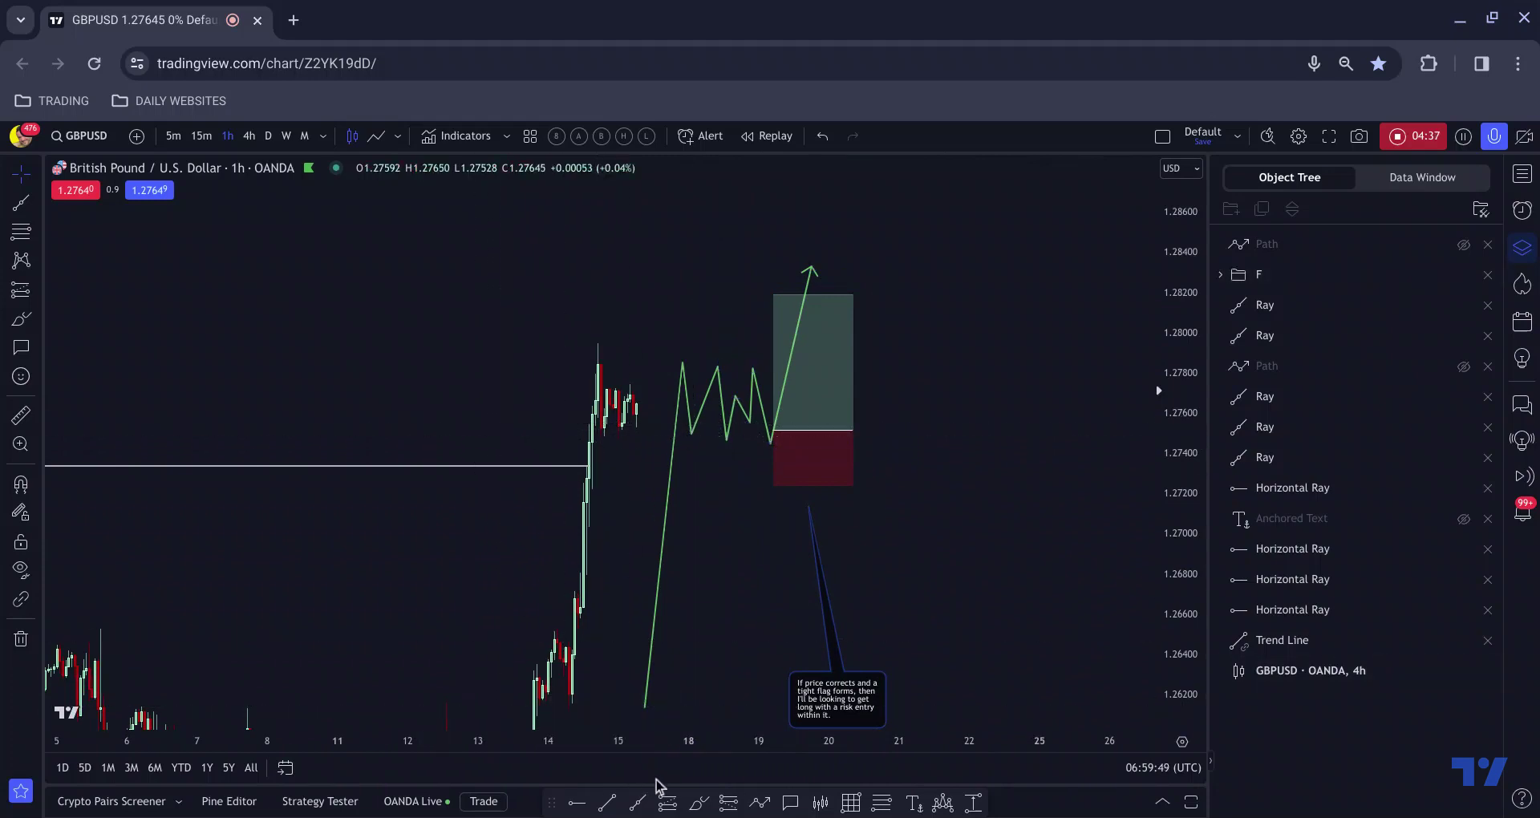
Brush a choppy path from the latest 1-hour candle up to about 1.281 and back down, and undo the strokes
click(694, 803)
drag(636, 411, 633, 405)
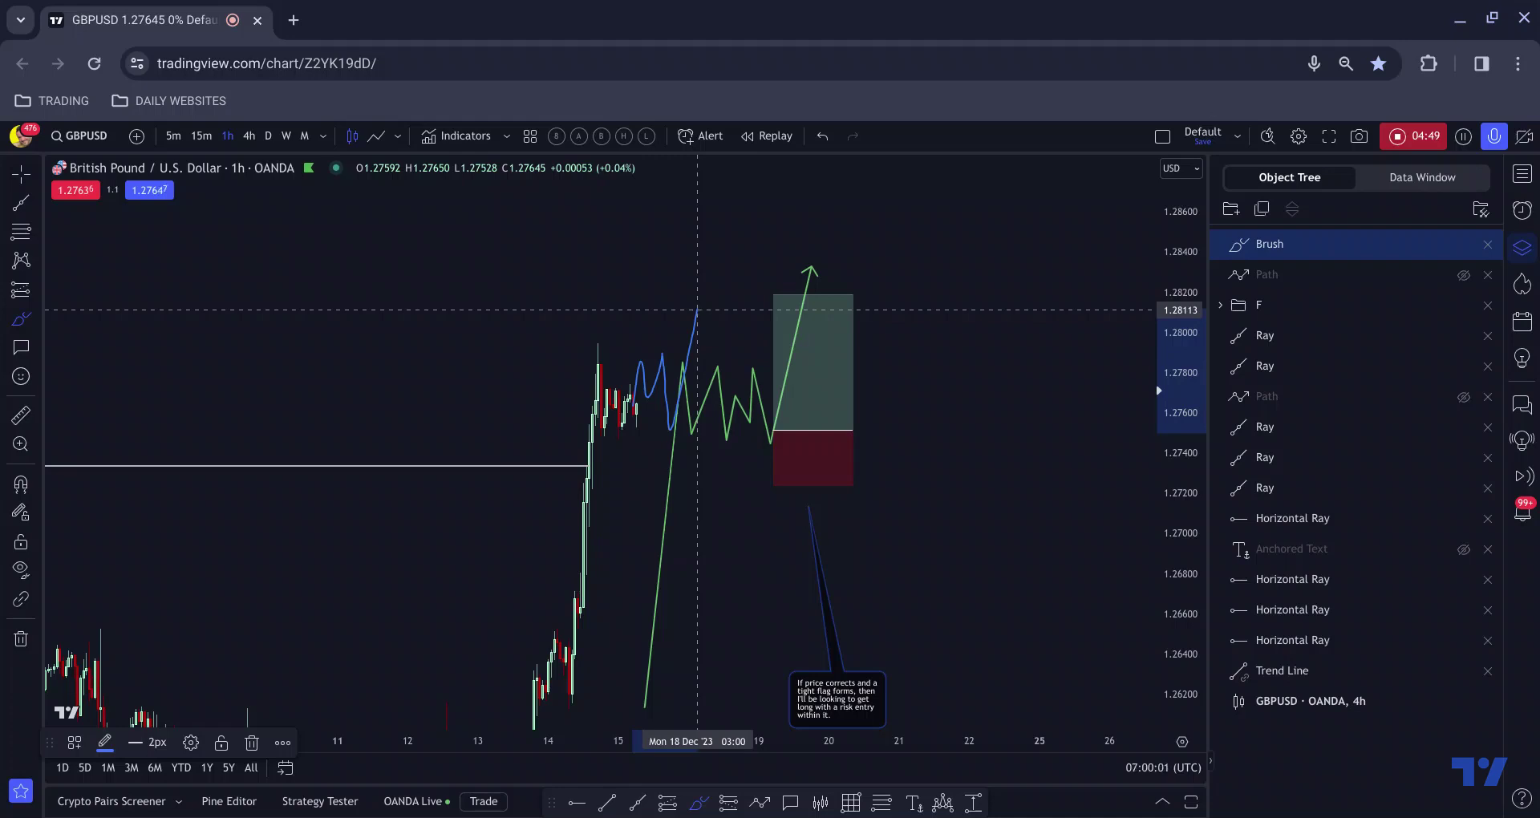
mouse_move(701, 388)
mouse_down()
mouse_move(713, 431)
mouse_move(670, 413)
mouse_move(660, 375)
mouse_move(686, 311)
mouse_up()
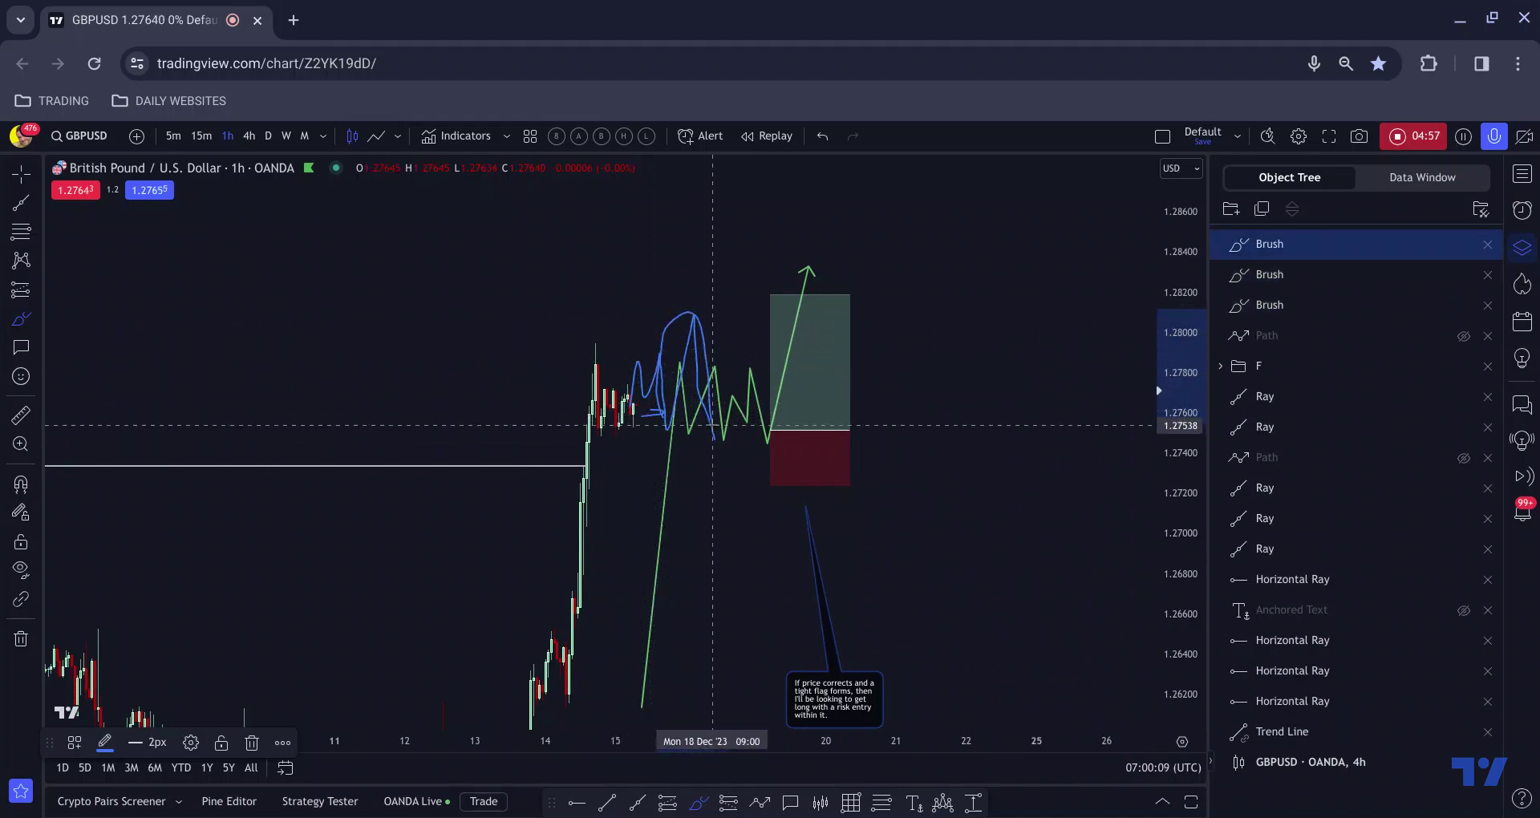
key(ctrl+z)
key(ctrl+z)
key(ctrl+z)
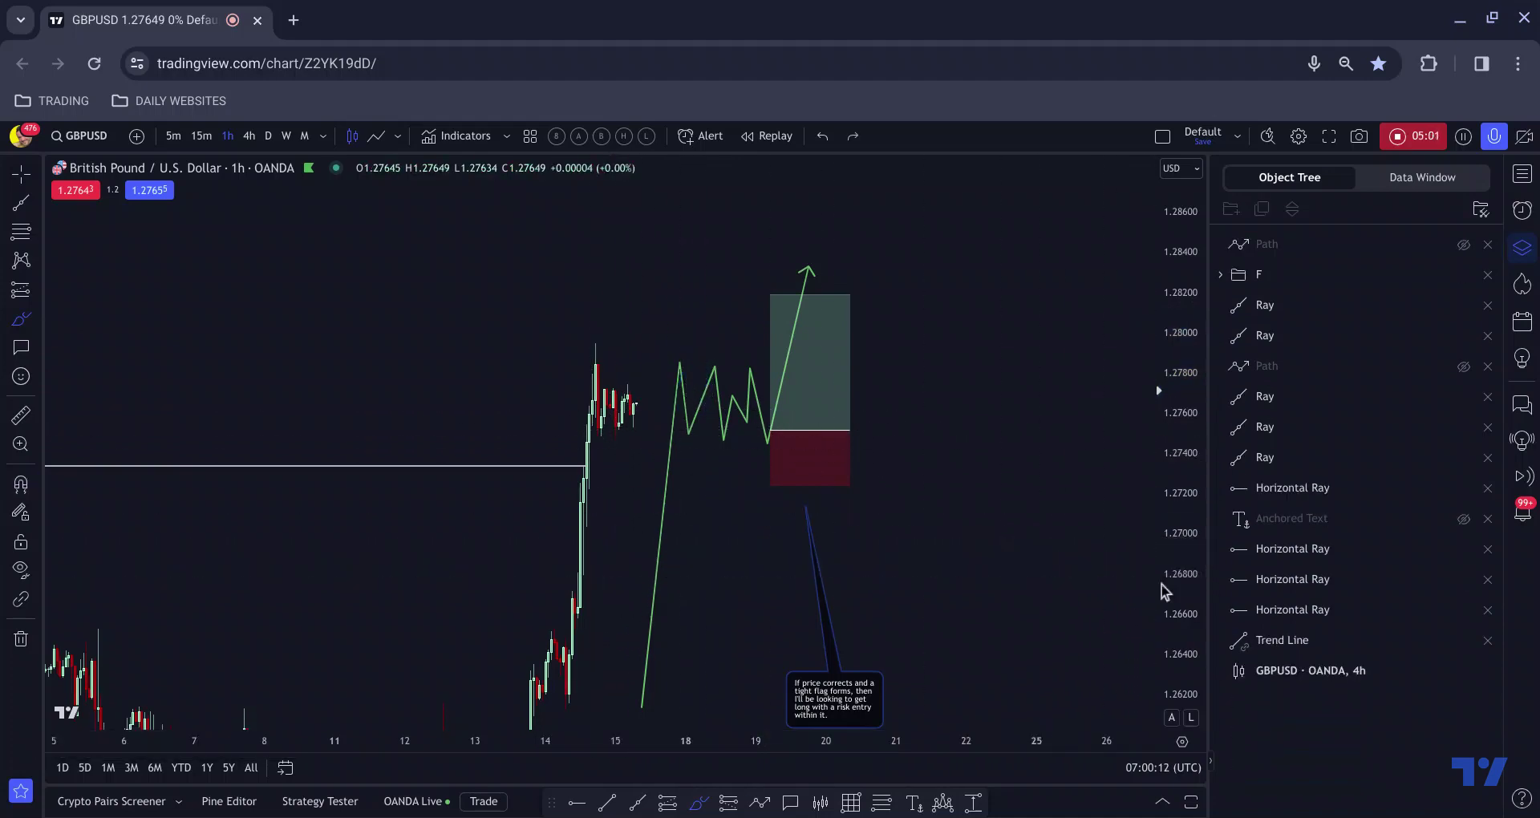
Switch GBPUSD to the 15-minute timeframe and inspect the consolidation beside the projected flag and long position
drag(1163, 590, 1162, 576)
click(201, 135)
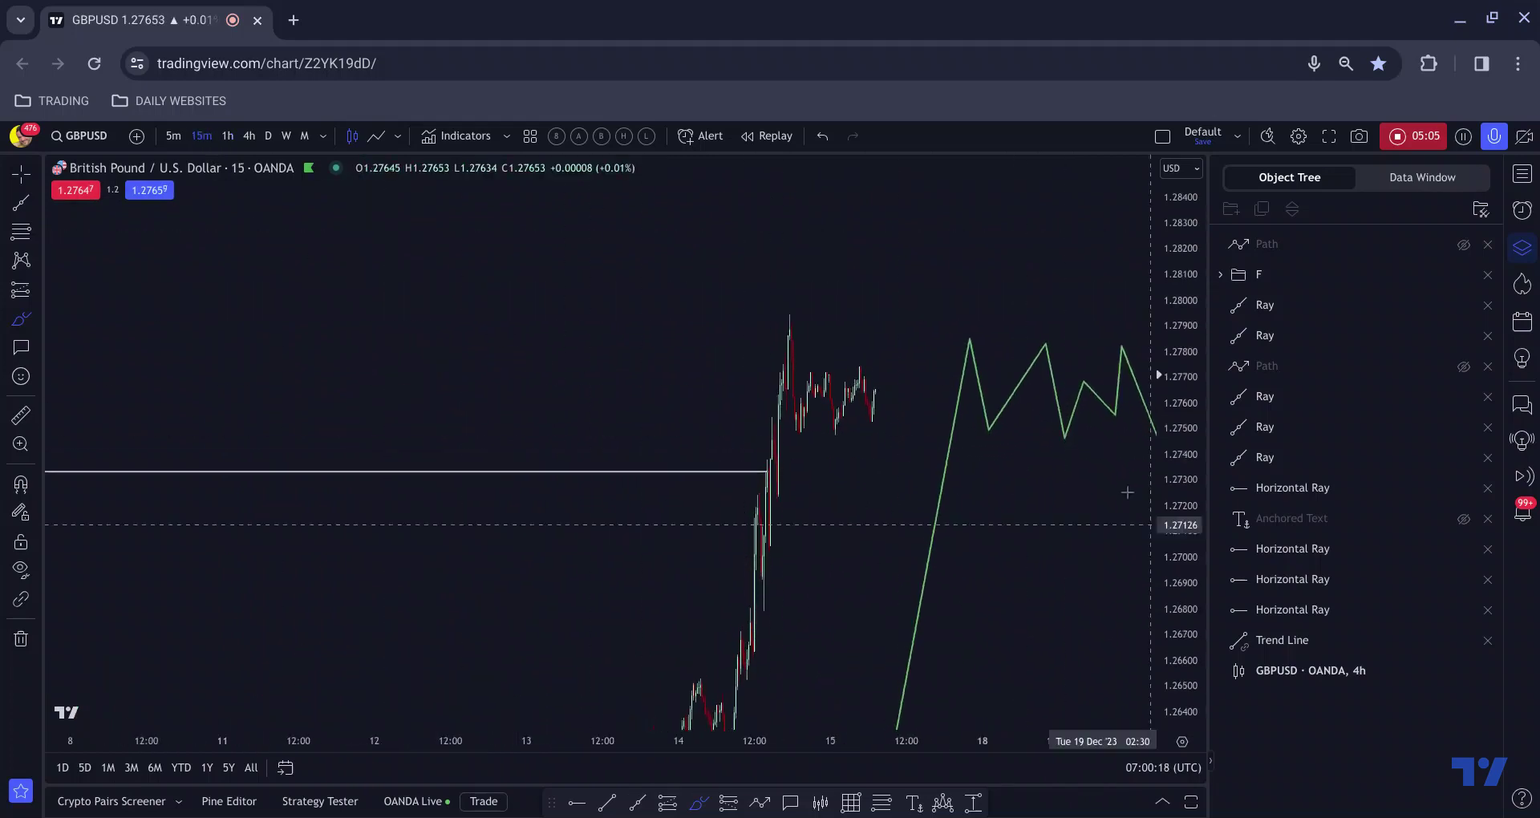
drag(537, 368, 146, 309)
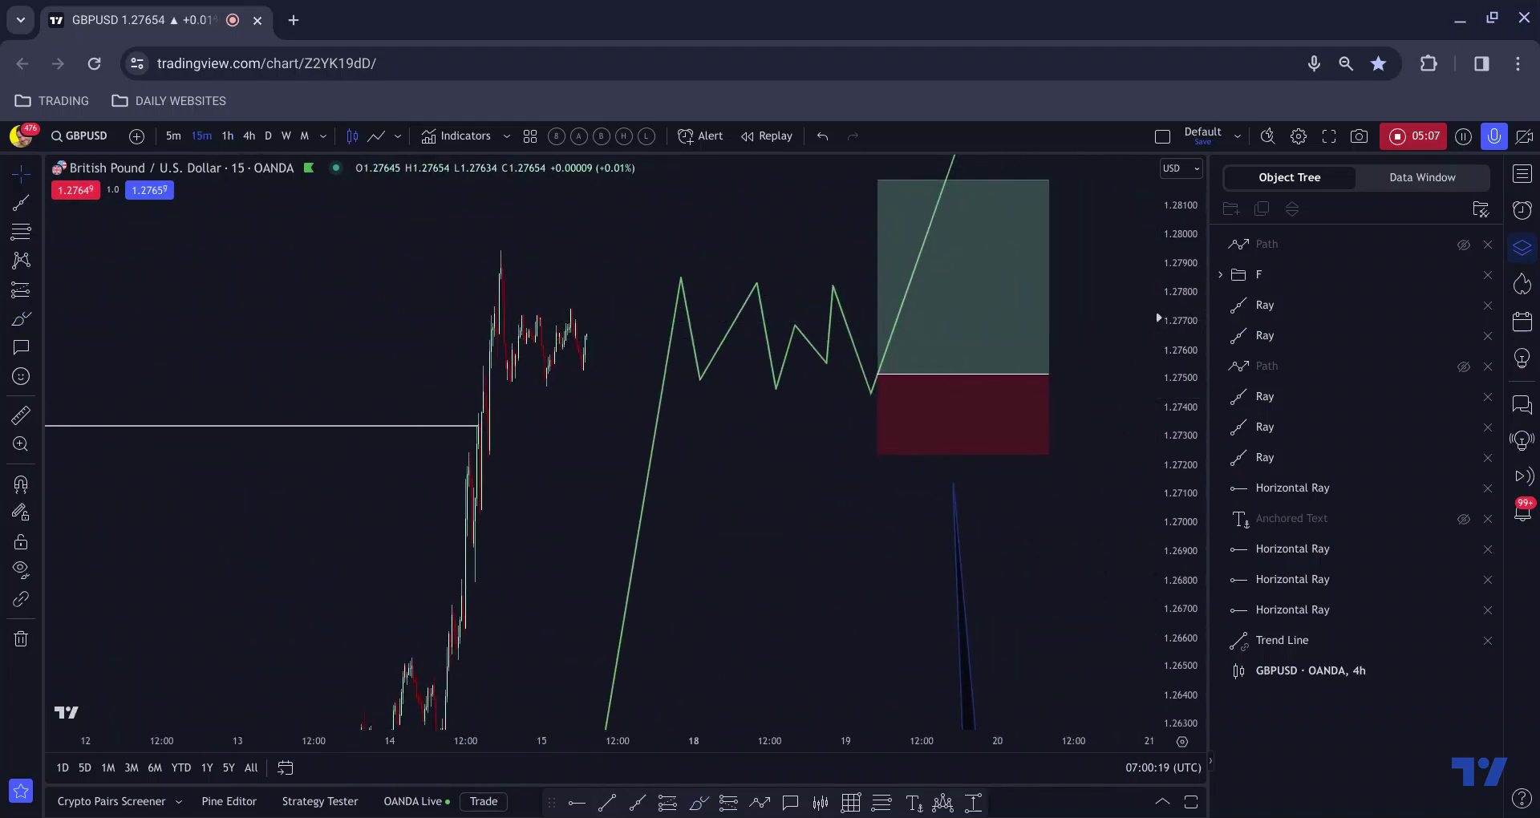
Brush a zigzag continuing the 15-minute consolidation down to about 1.2749, underline the matching swing lows, and undo the strokes
click(700, 805)
mouse_move(586, 335)
mouse_down()
mouse_move(596, 279)
mouse_move(626, 337)
mouse_up()
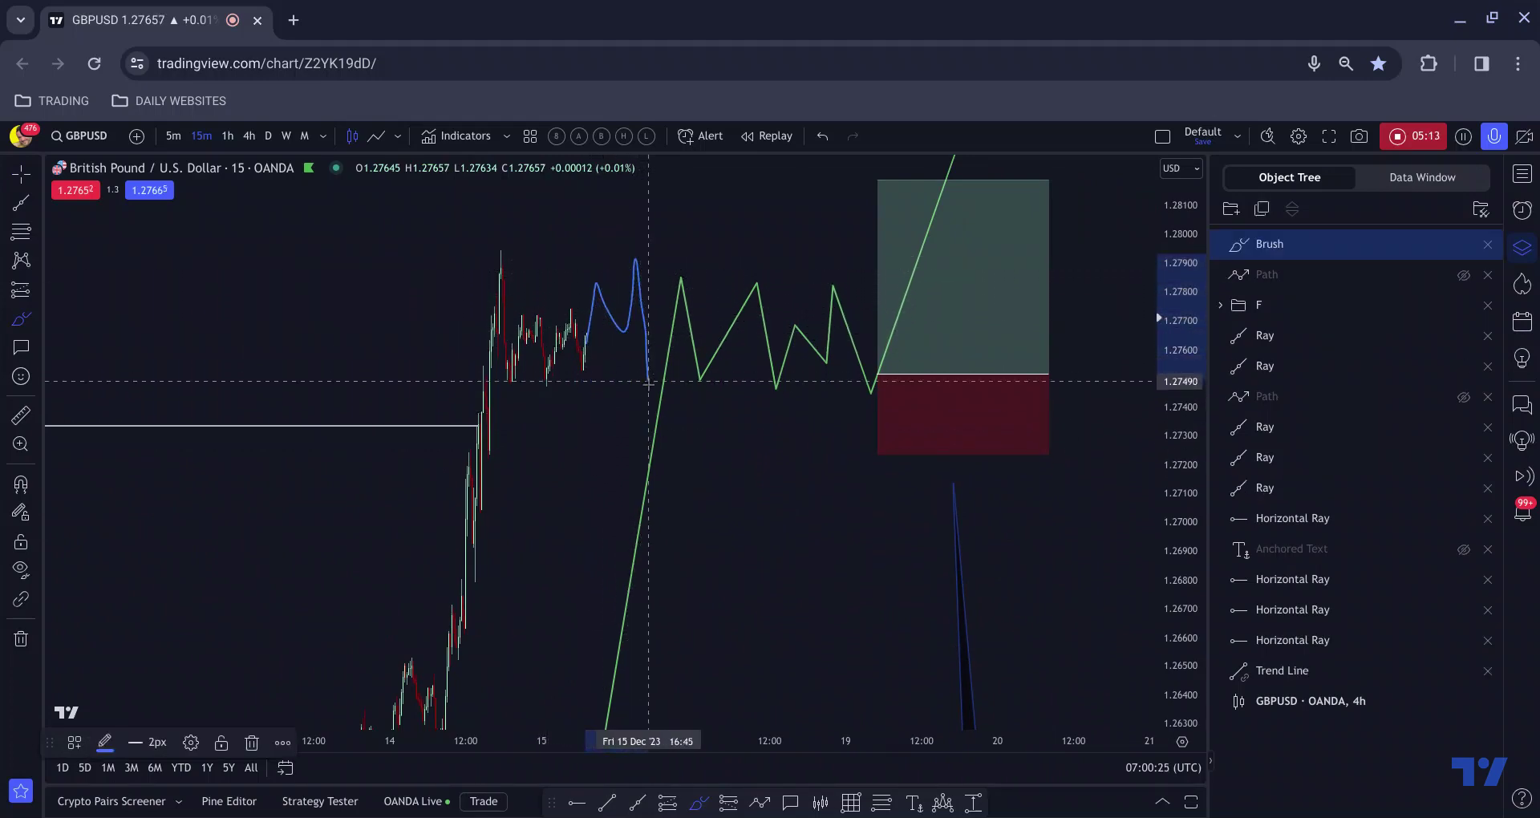
drag(507, 377, 539, 382)
drag(646, 391, 639, 385)
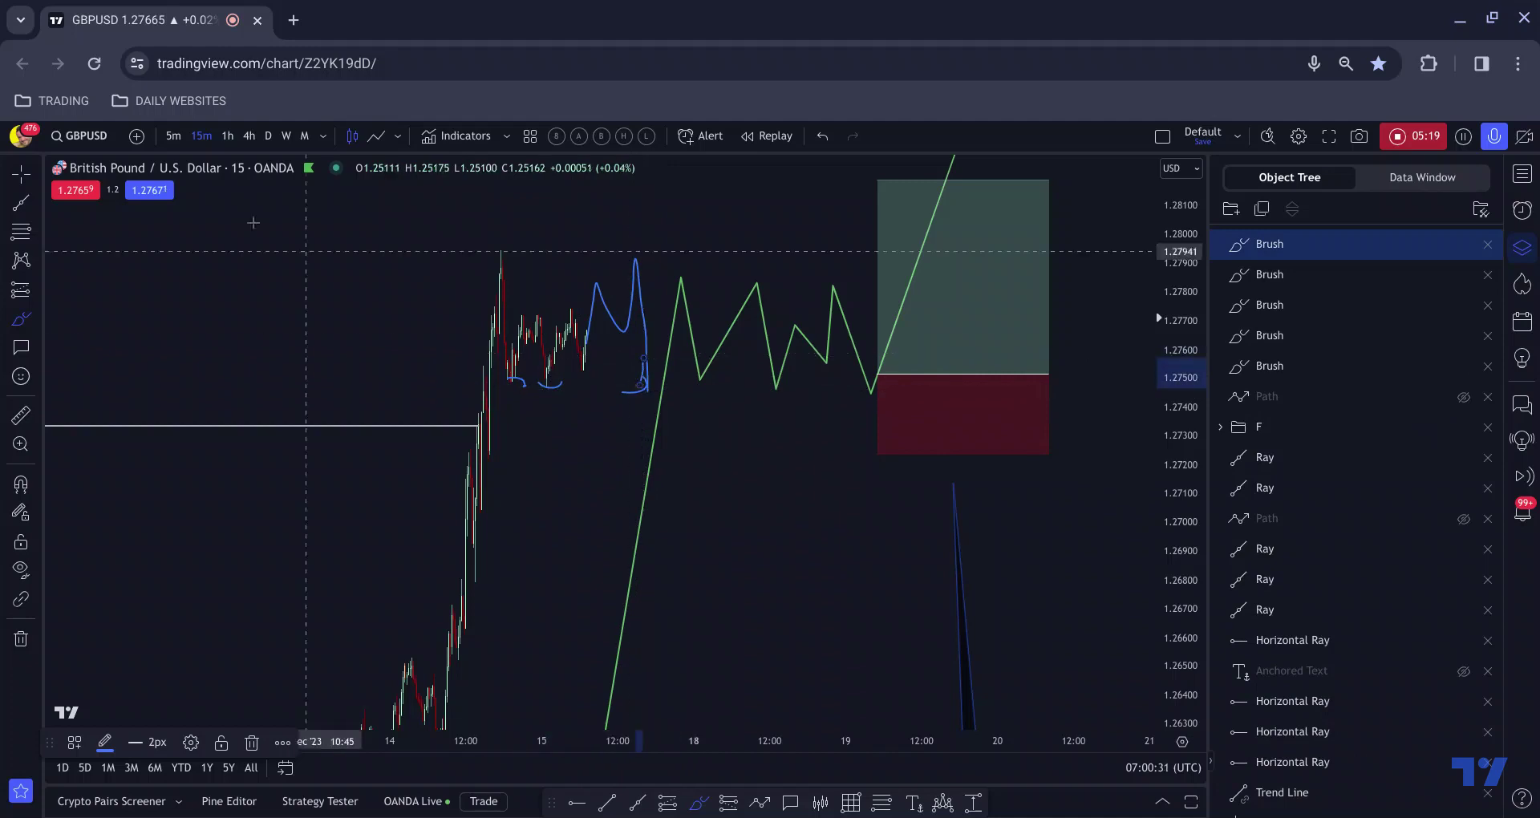
key(ctrl+z)
key(ctrl+z)
key(ctrl+z)
key(ctrl+z)
key(ctrl+z)
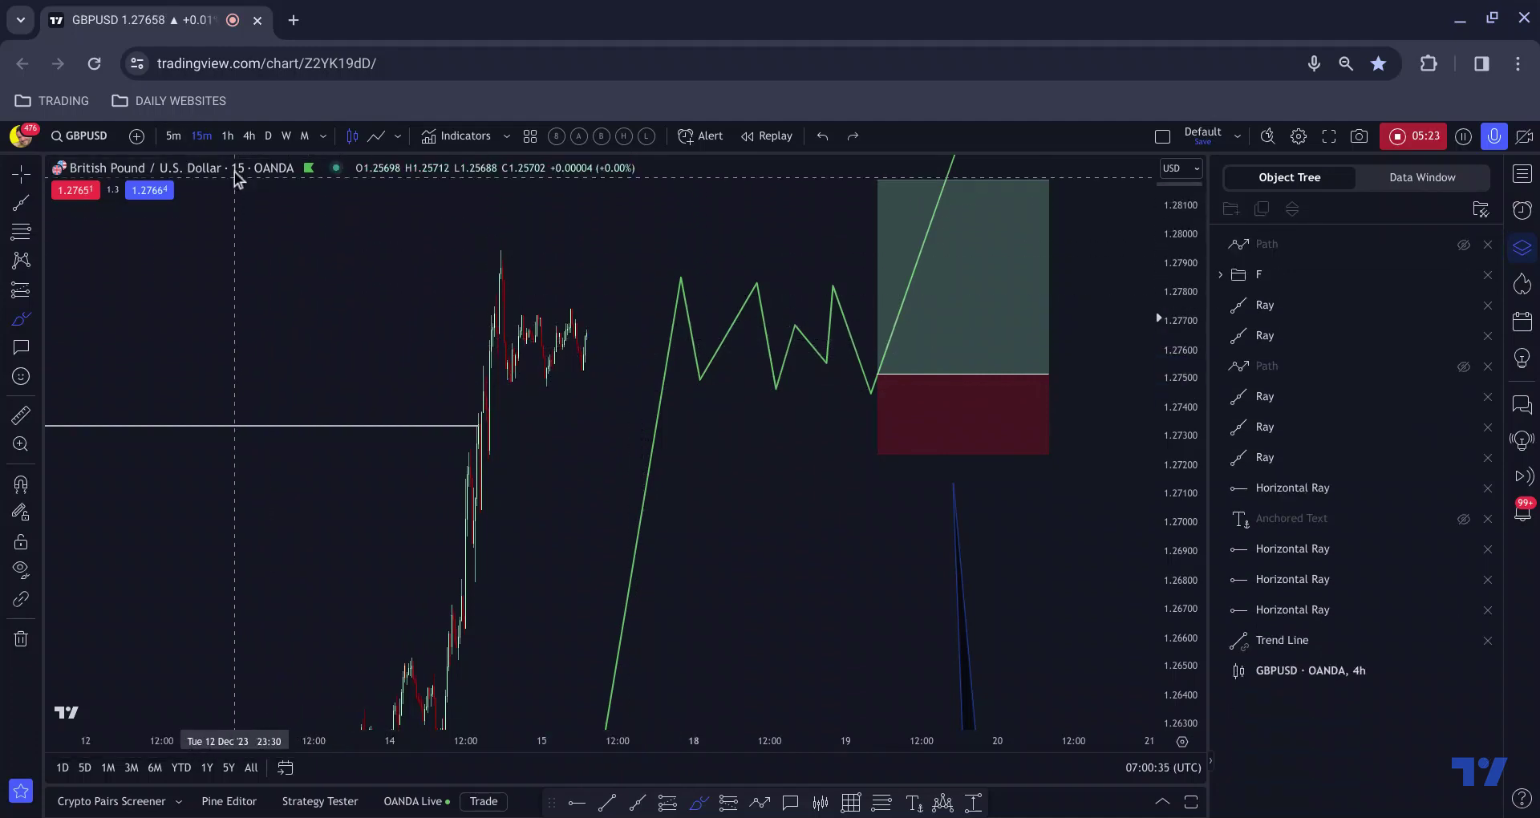
Return GBPUSD to the 1-hour timeframe, delete the stray brush dot, and frame the breakout with the long forecast
click(227, 136)
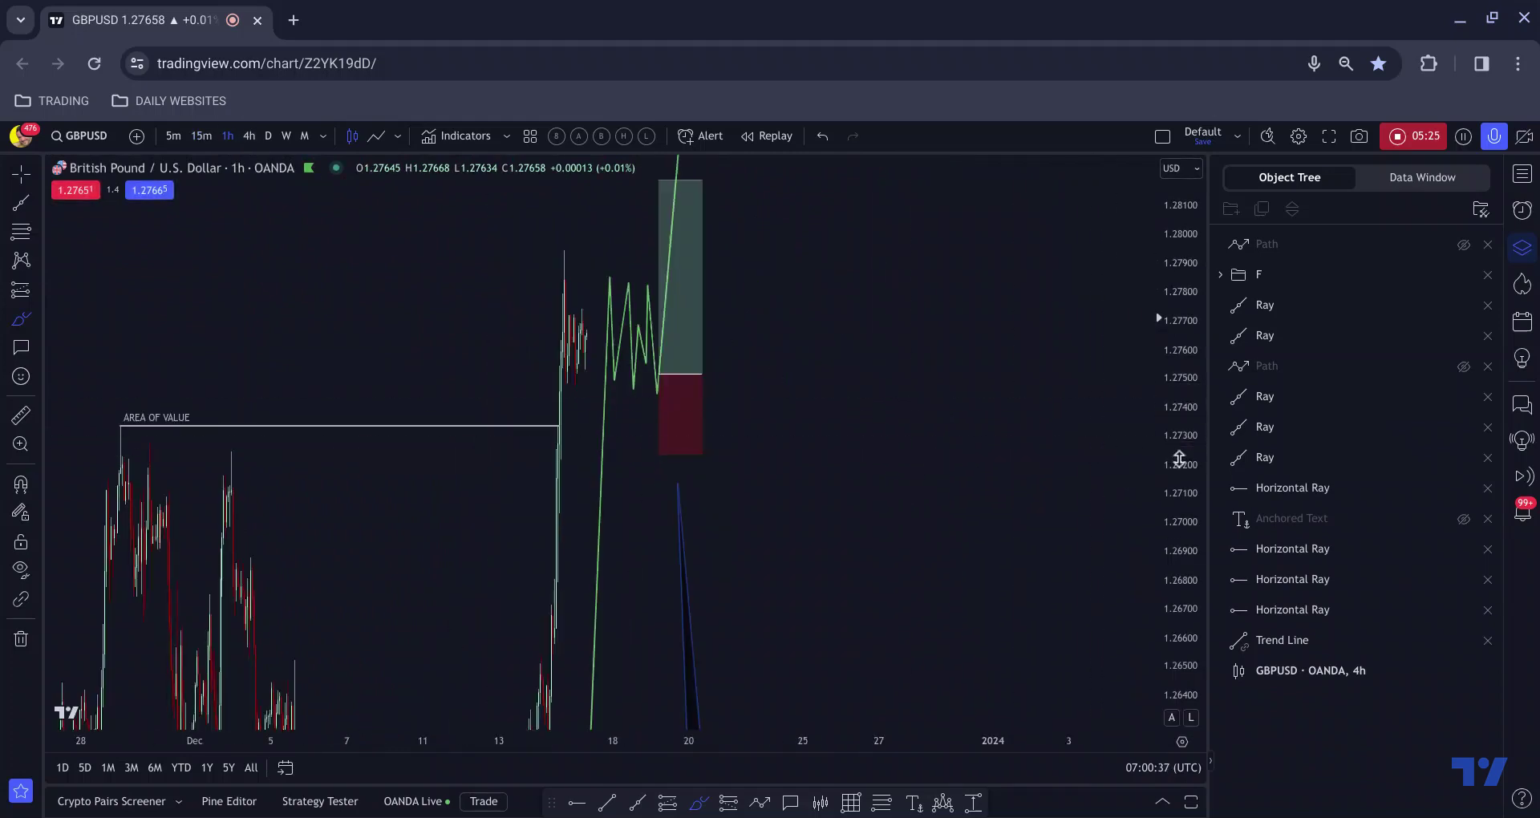
click(821, 539)
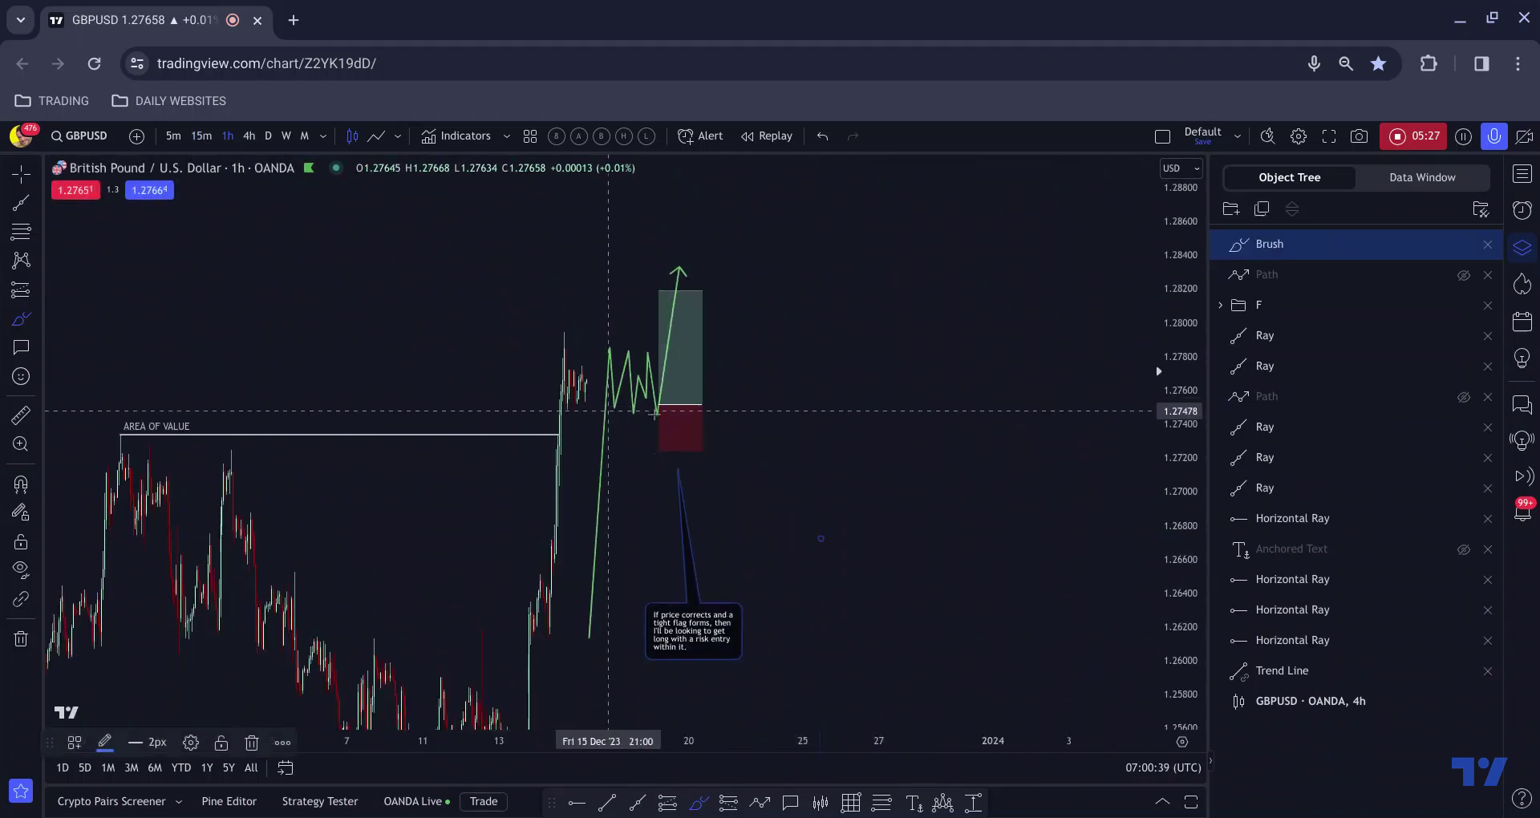
key(Delete)
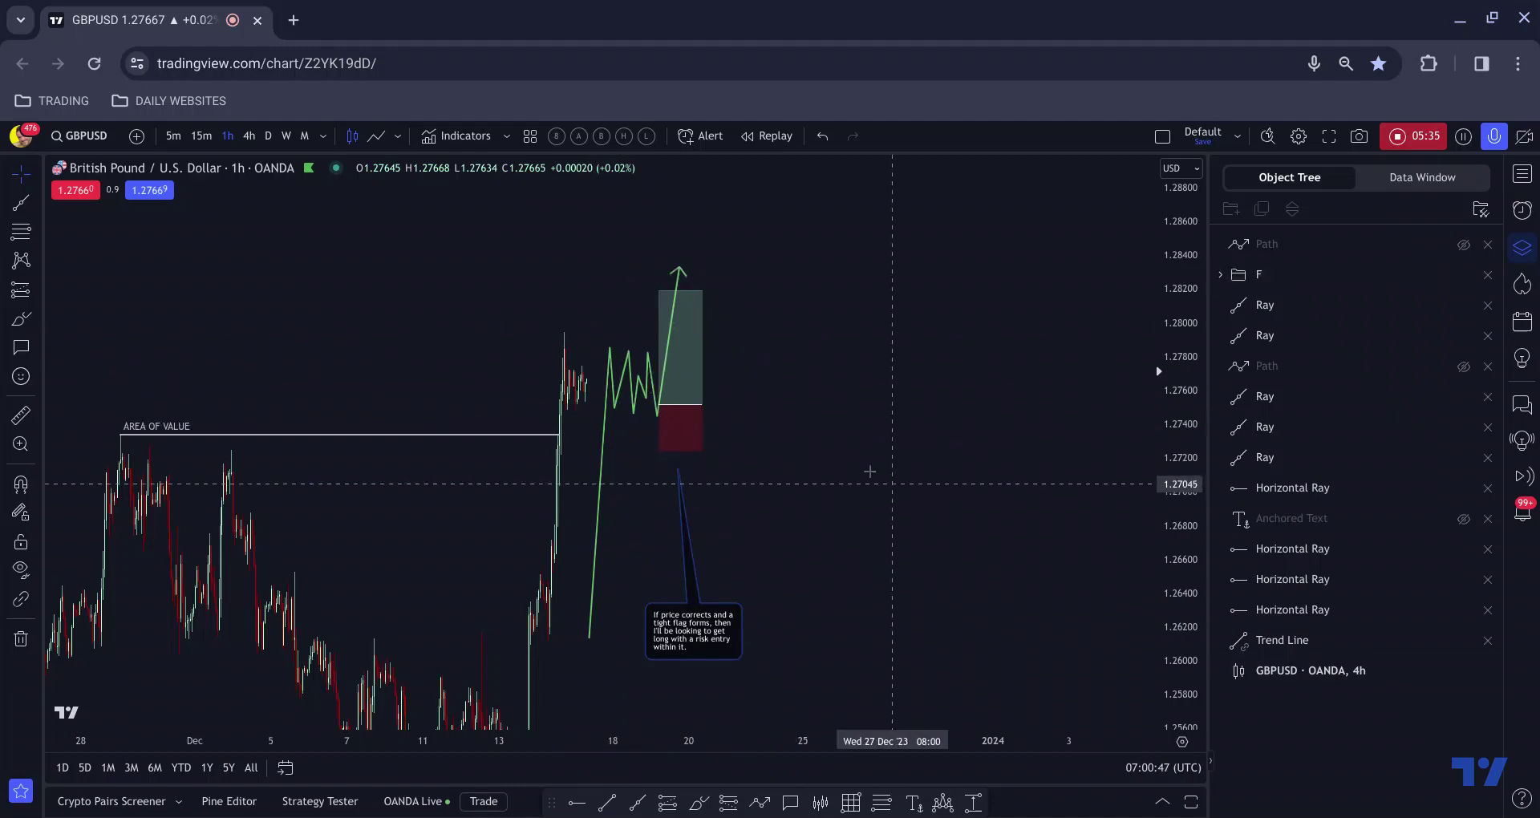
drag(878, 470, 1051, 478)
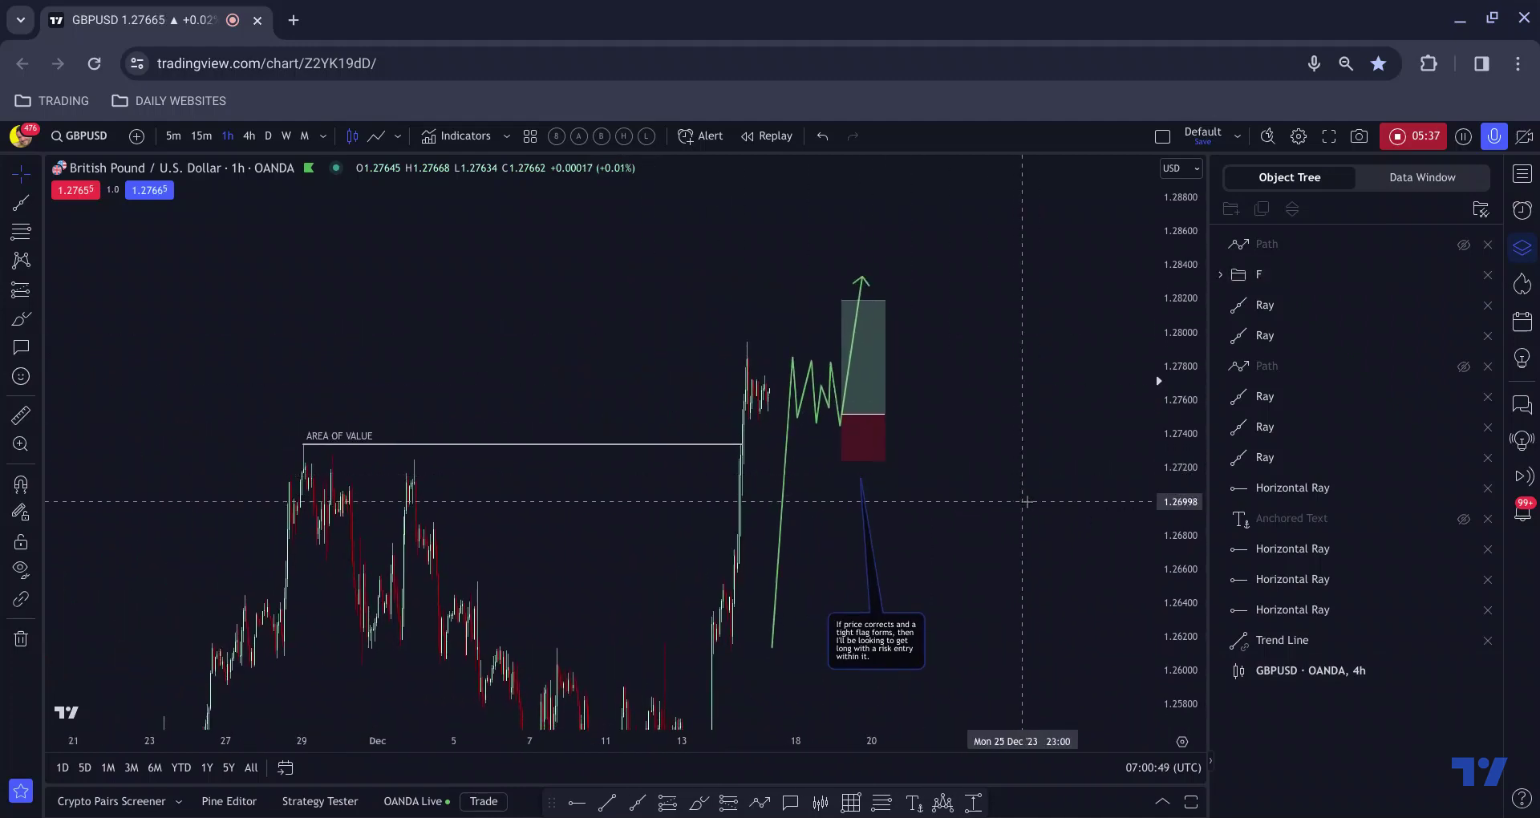
Open the watchlist, load GBPCHF, and show it on the daily timeframe with the price scale fitted to the data
scroll(916, 502, up, 1)
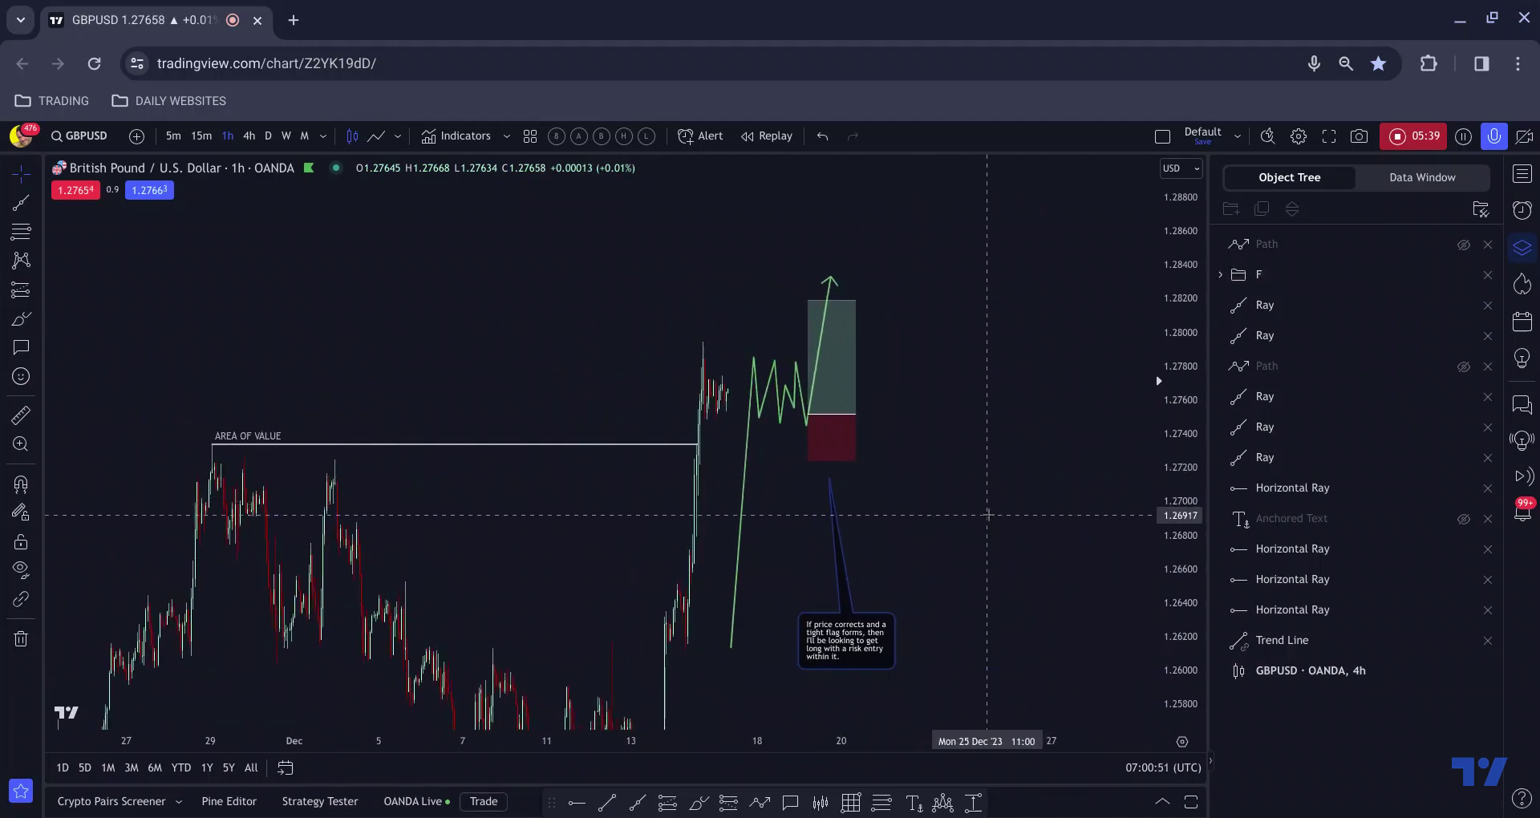
scroll(987, 515, up, 3)
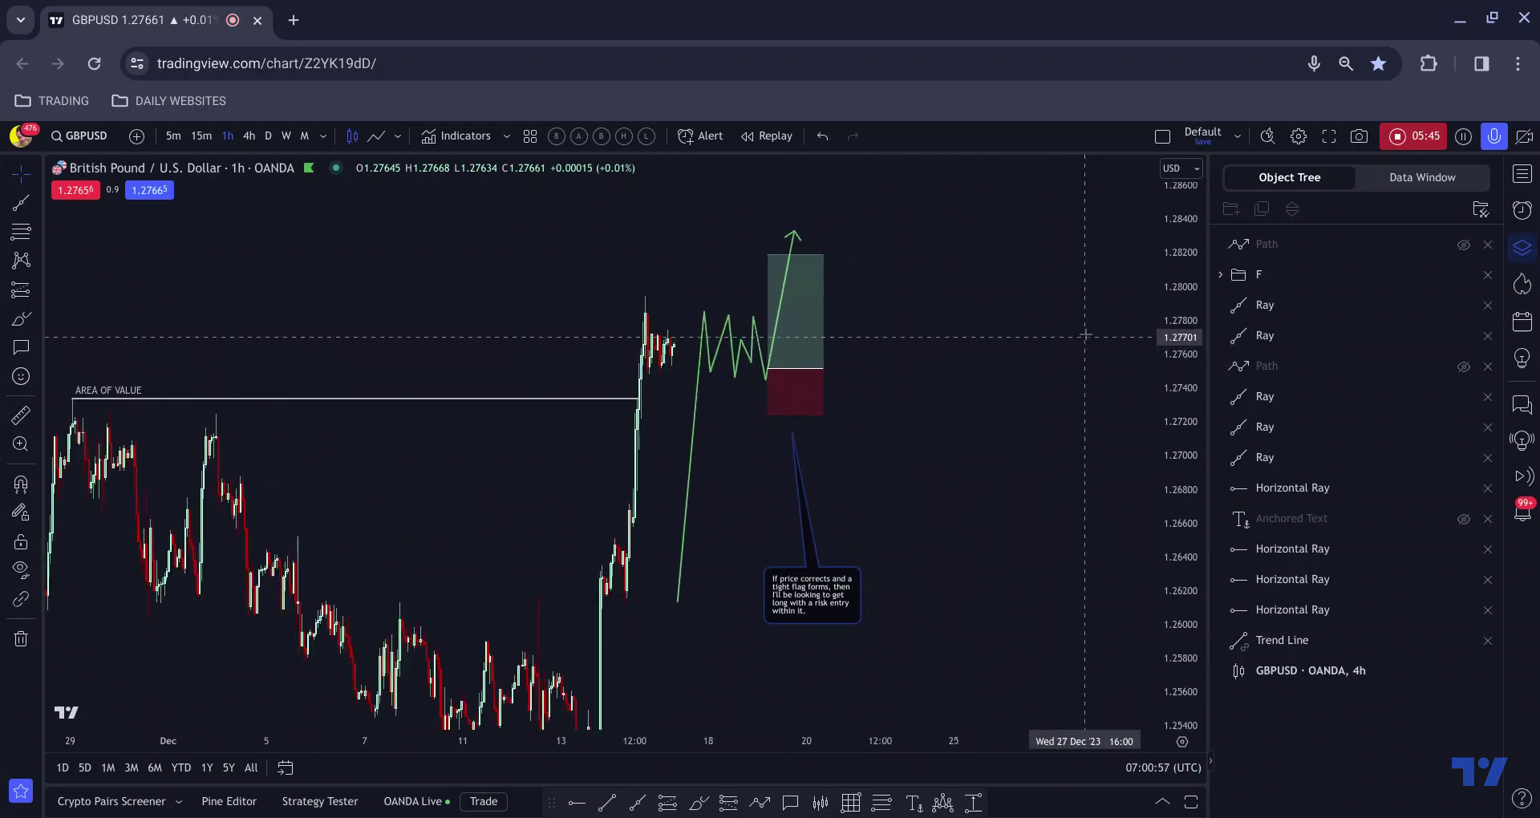
click(1524, 179)
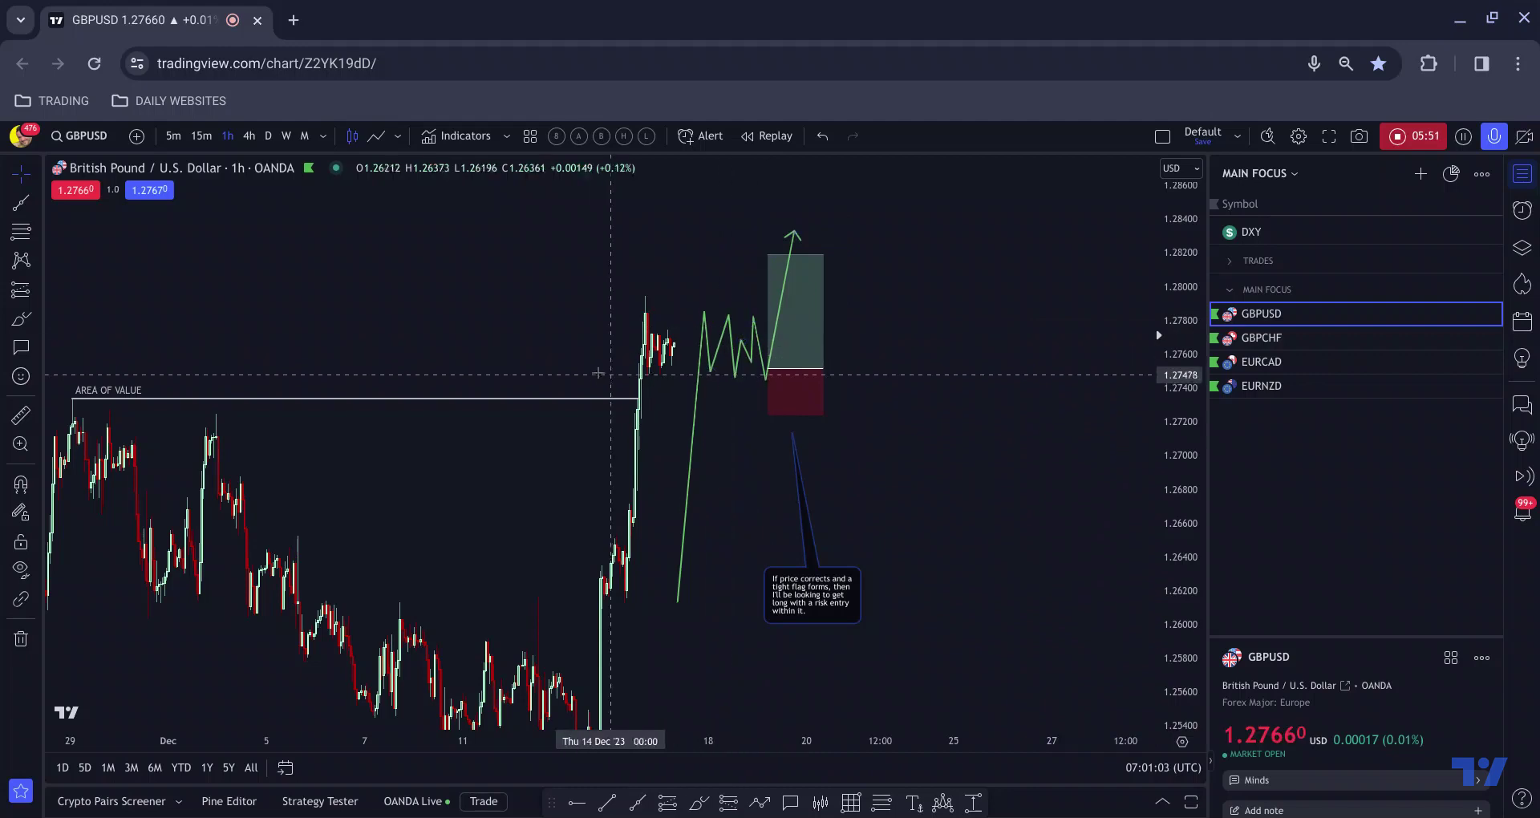
click(1275, 338)
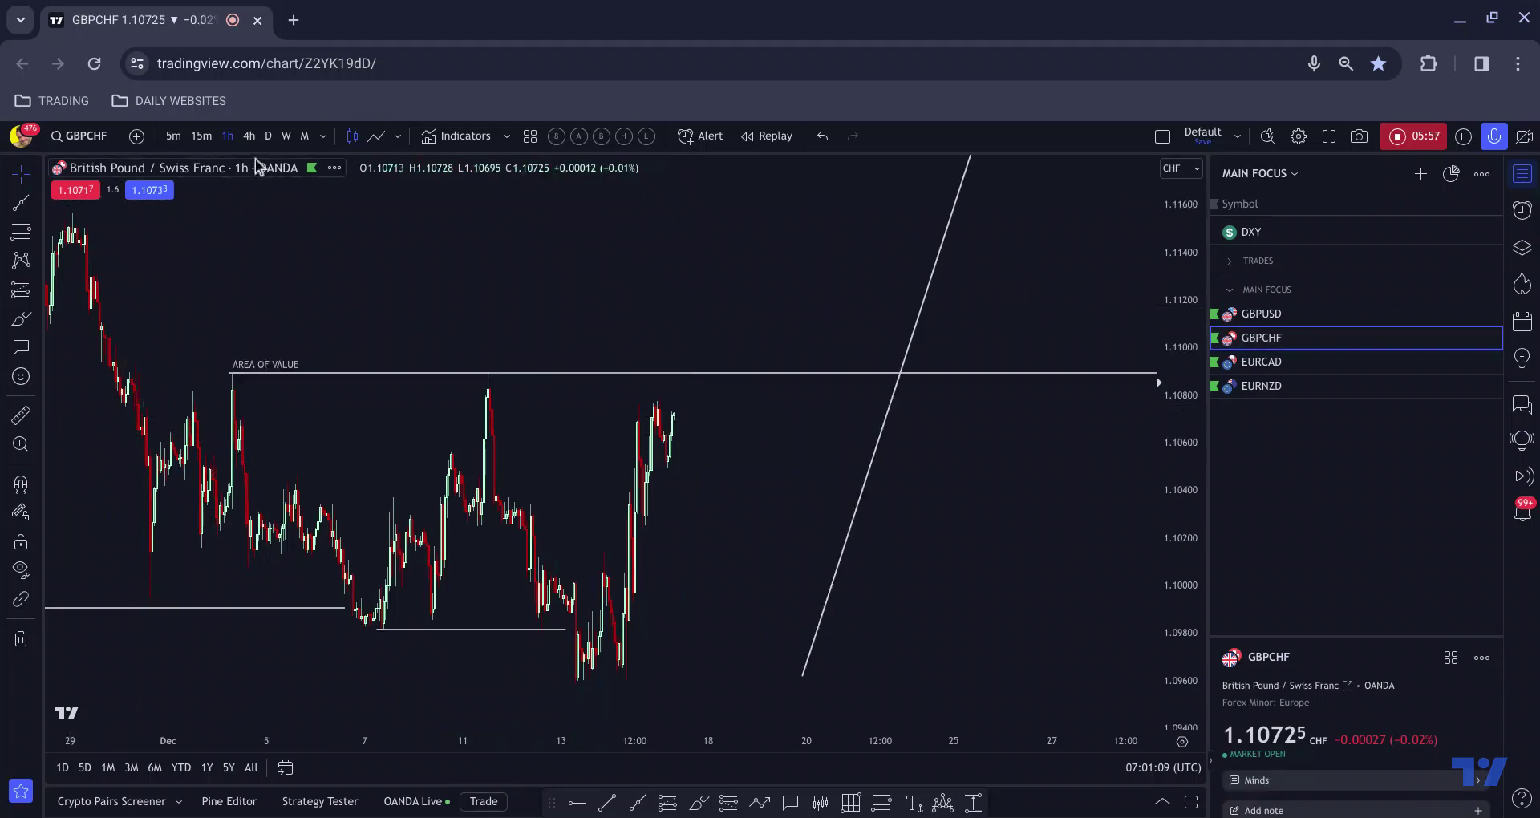
click(273, 143)
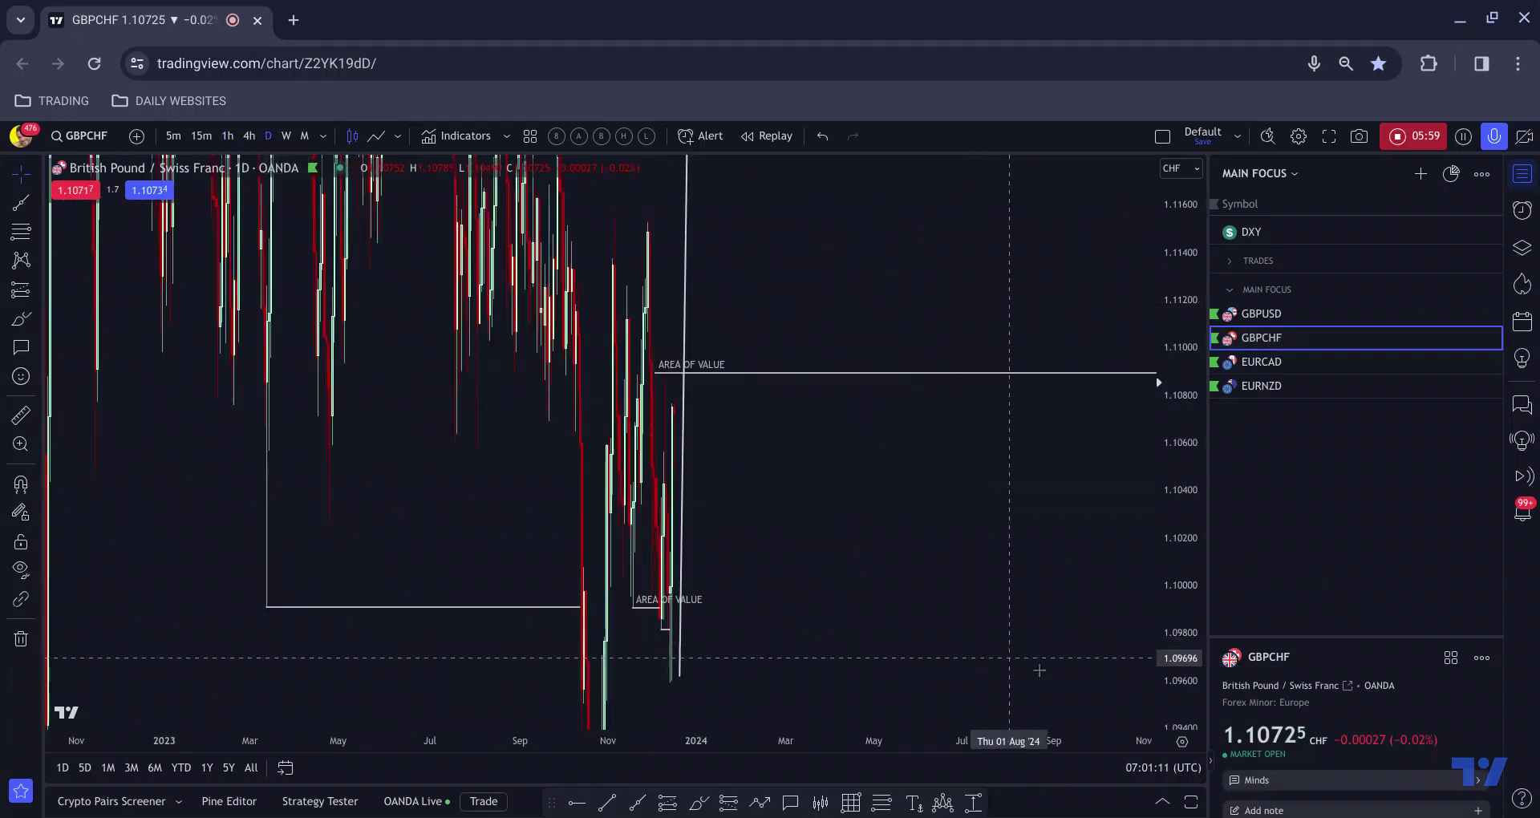
click(1171, 717)
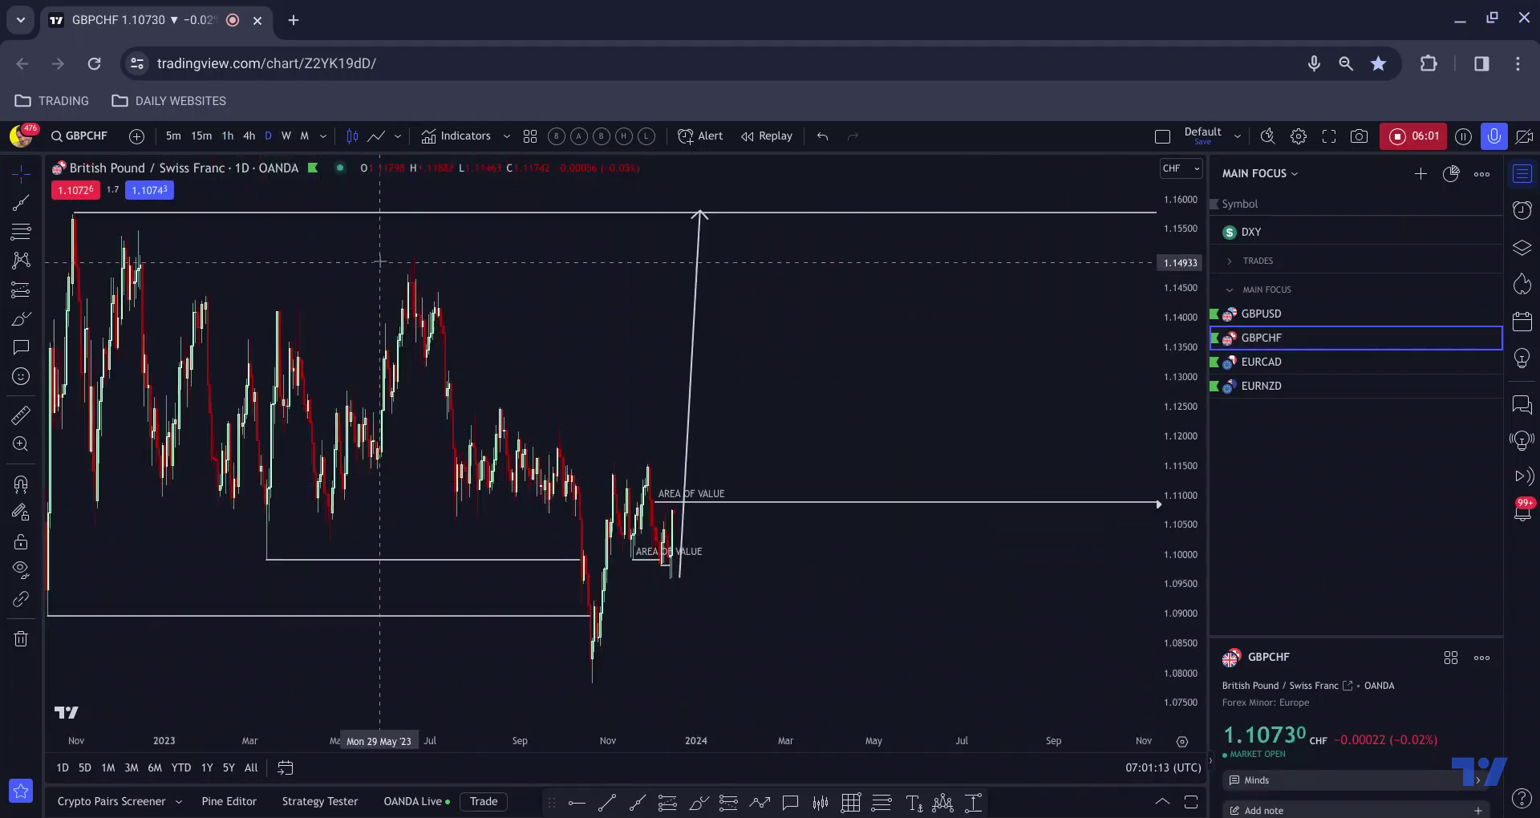
Brush marks around the major GBPCHF daily swing lows of 2016, 2020 and 2022
scroll(483, 533, down, 3)
scroll(484, 533, down, 6)
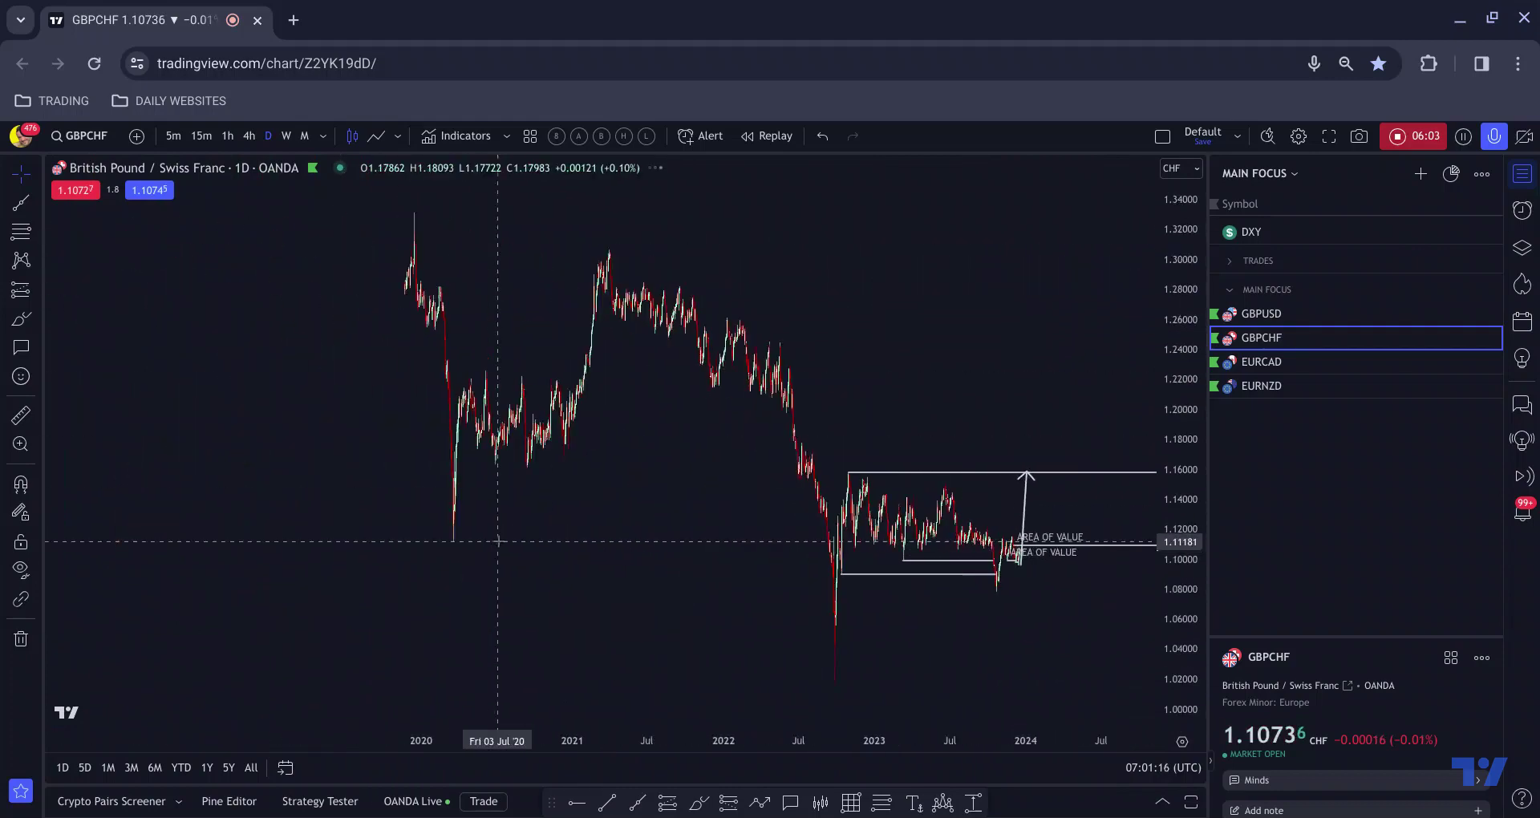
click(699, 804)
drag(234, 549, 255, 569)
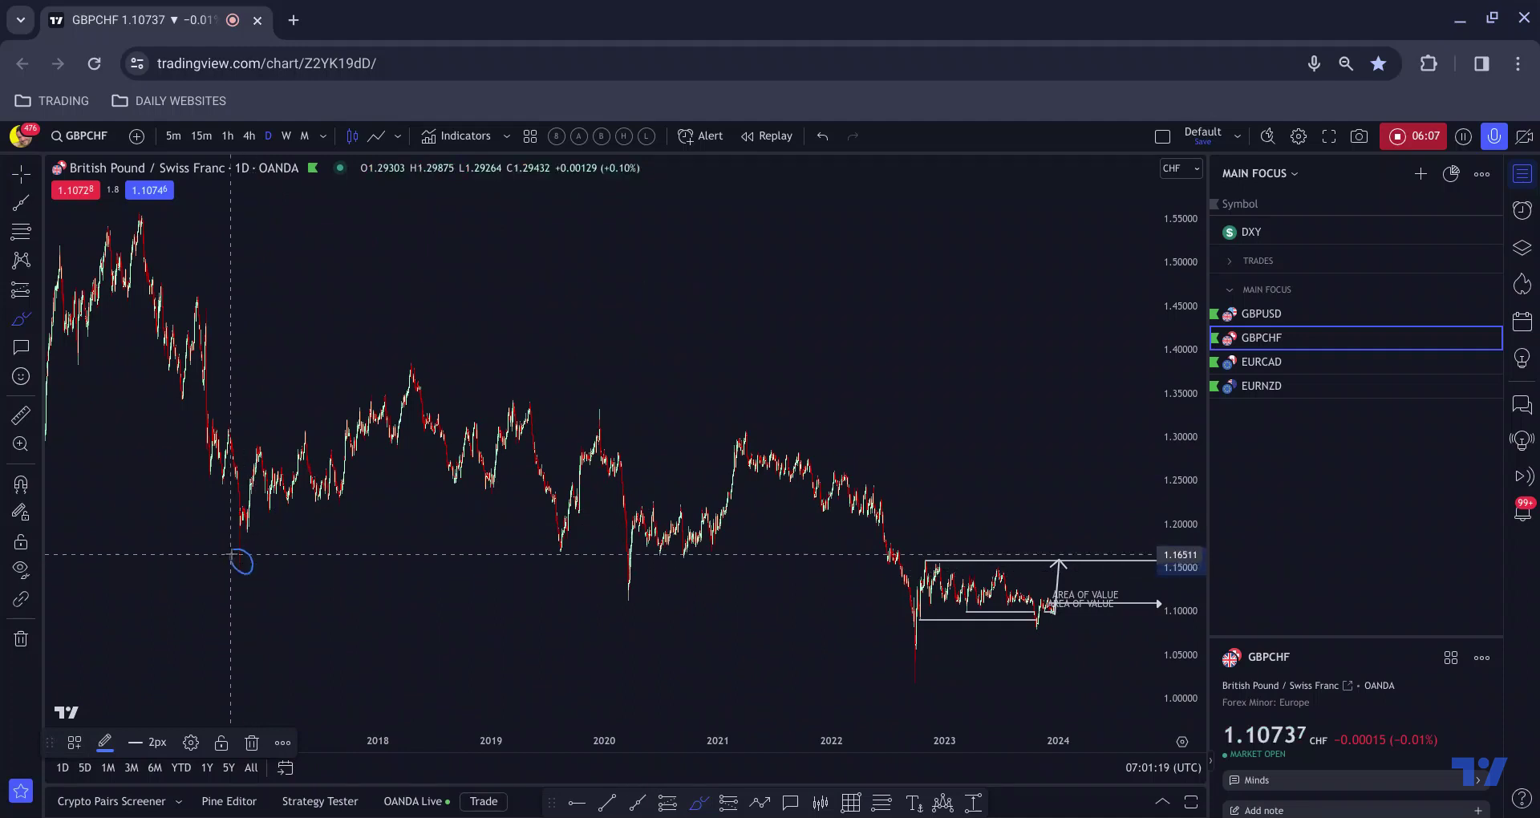
mouse_move(630, 584)
mouse_down()
mouse_move(646, 613)
mouse_move(612, 576)
mouse_up()
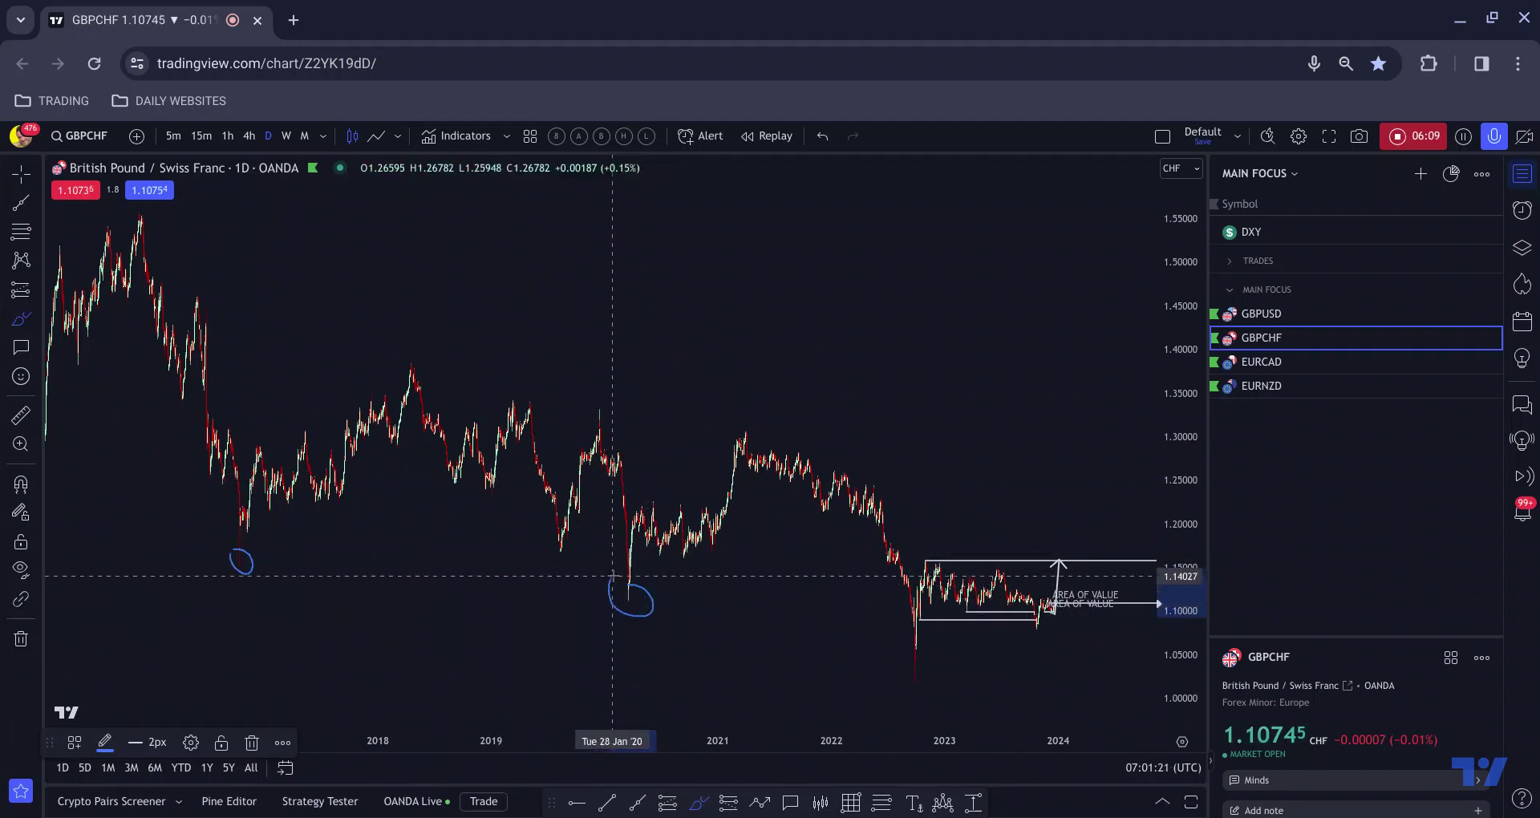
drag(885, 627, 921, 639)
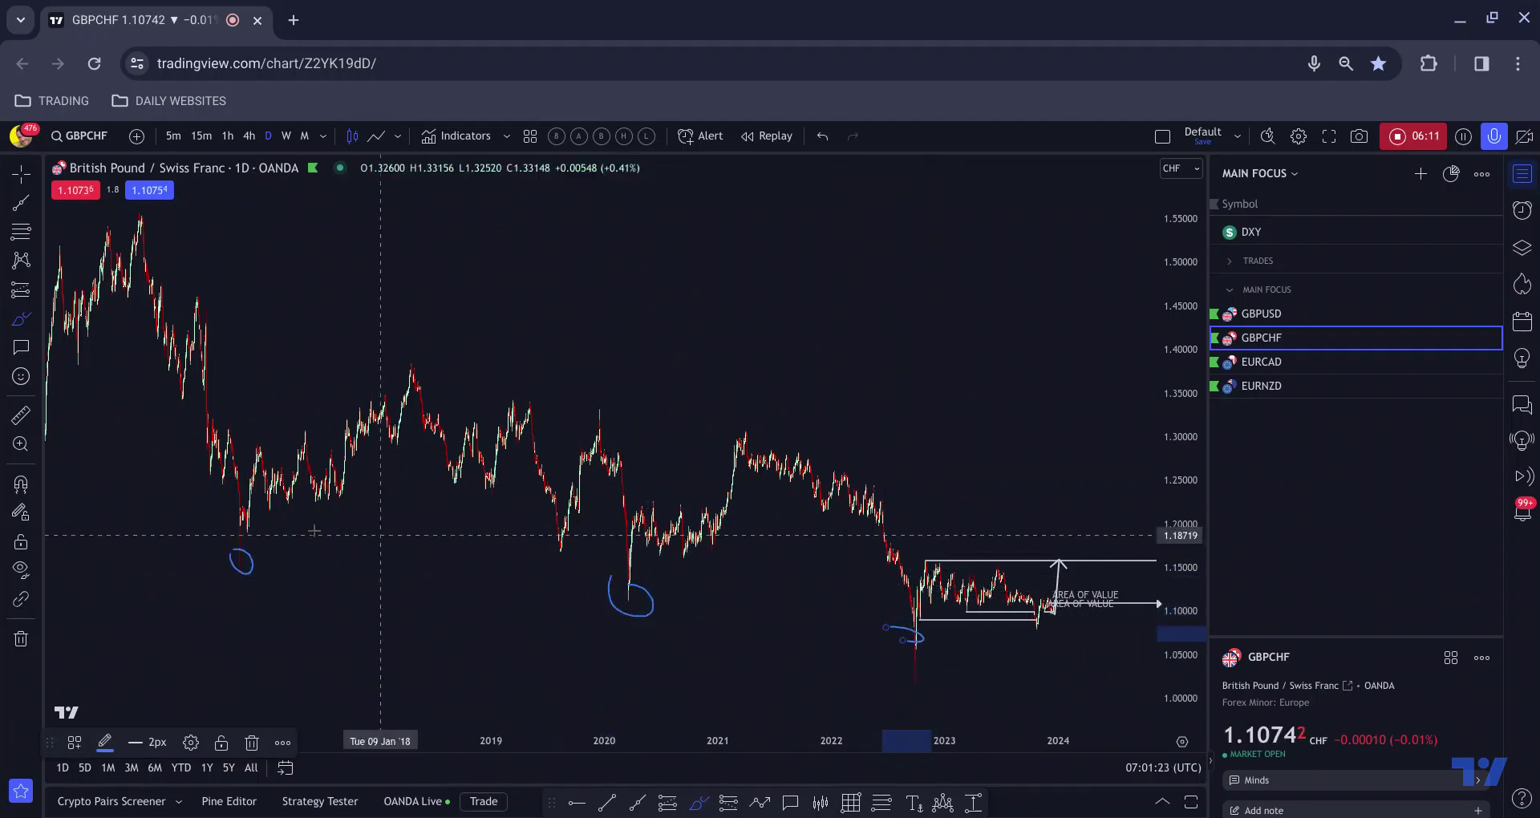
Brush the lower and upper boundaries of the 2016–2022 structure and the 2020–2021 rally inside it, and undo all the strokes
mouse_move(235, 550)
mouse_down()
mouse_move(329, 578)
mouse_move(594, 604)
mouse_move(910, 618)
mouse_up()
mouse_move(414, 369)
mouse_down()
mouse_move(563, 411)
mouse_move(855, 446)
mouse_up()
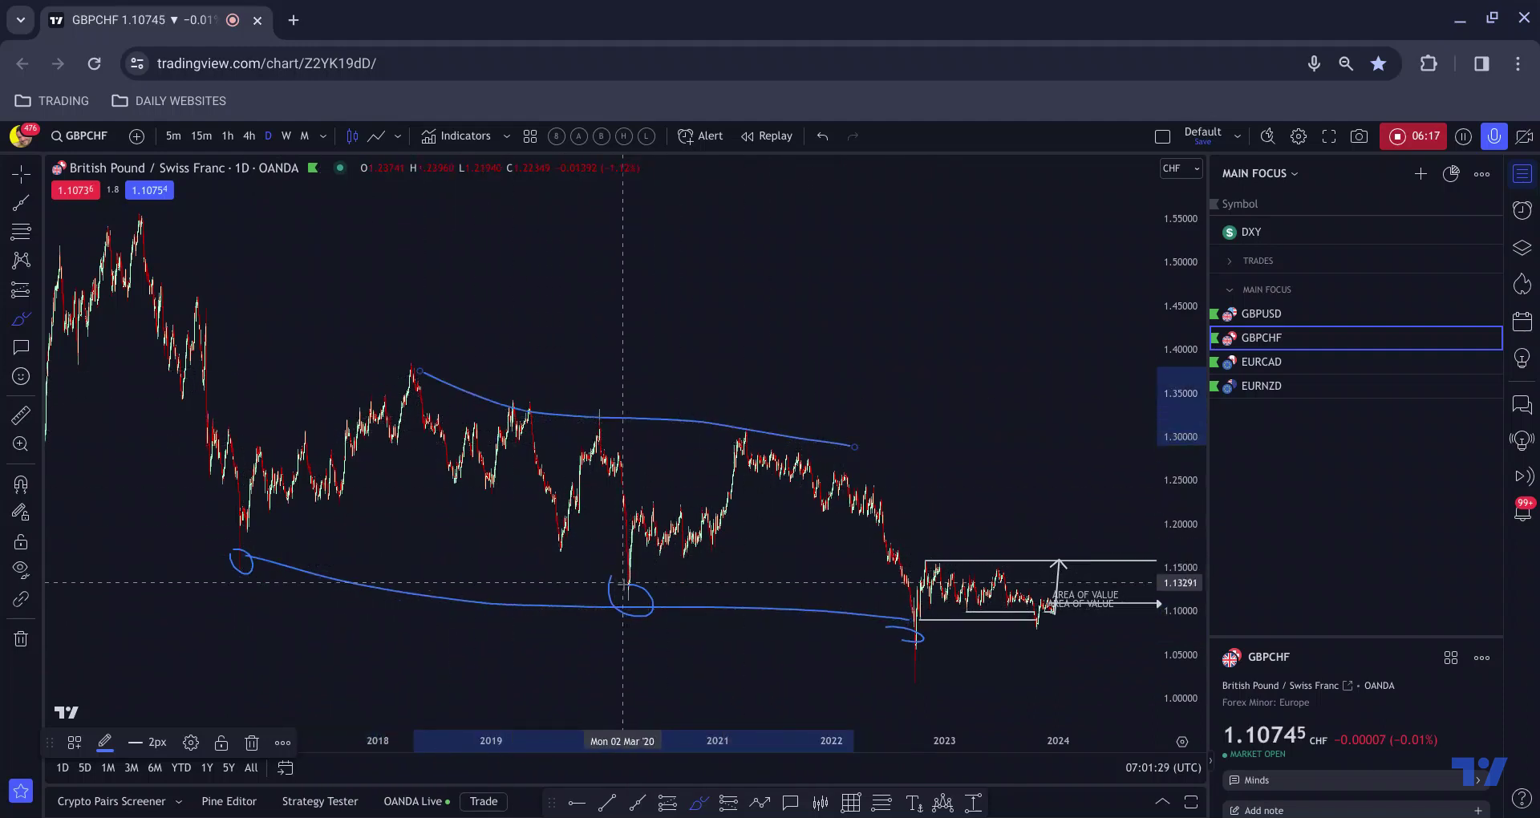
mouse_move(623, 584)
mouse_down()
mouse_move(633, 531)
mouse_move(704, 545)
mouse_move(735, 478)
mouse_up()
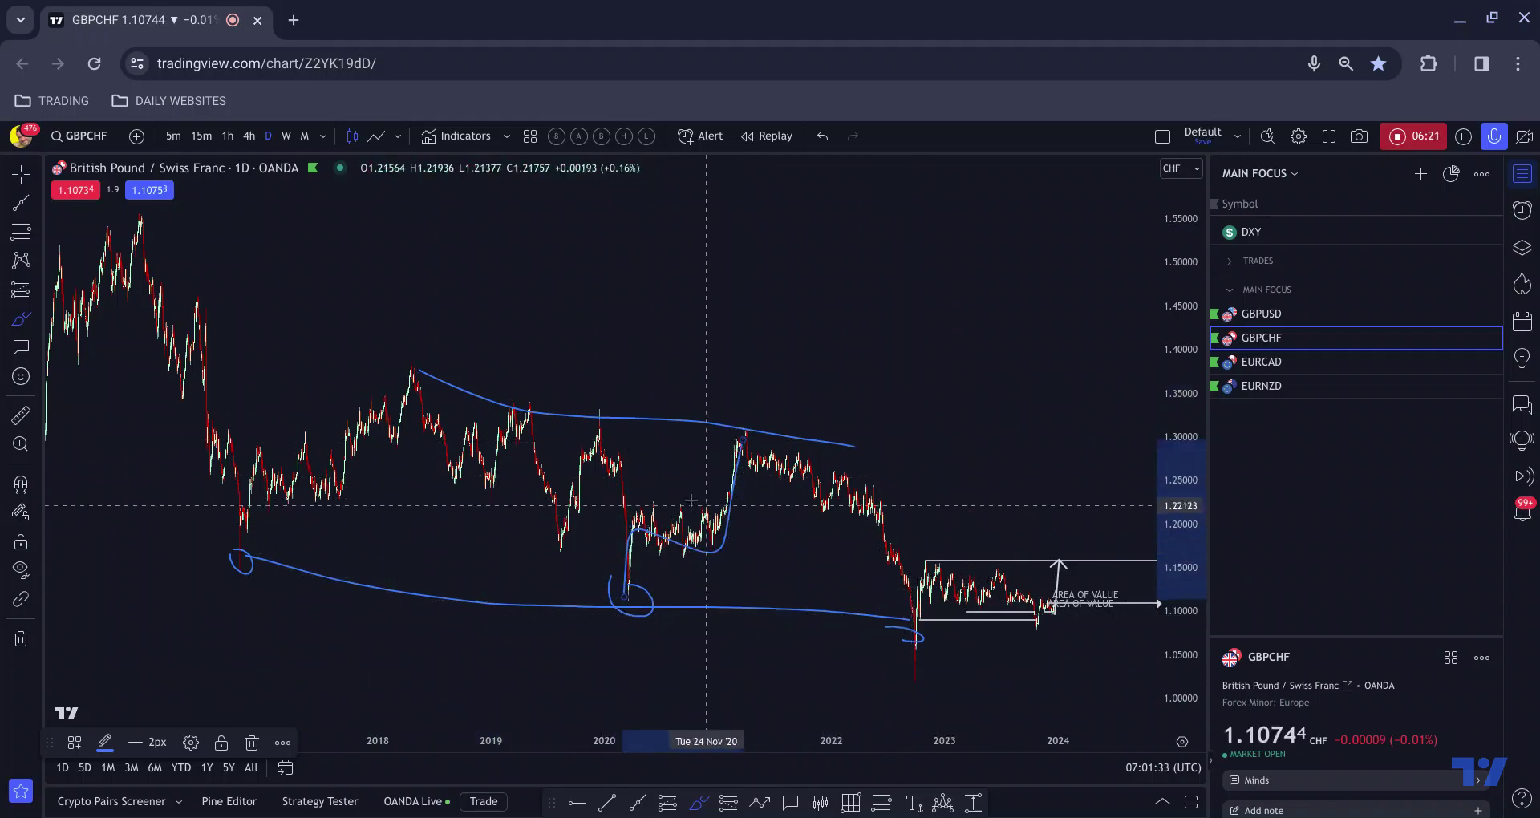
scroll(691, 500, up, 3)
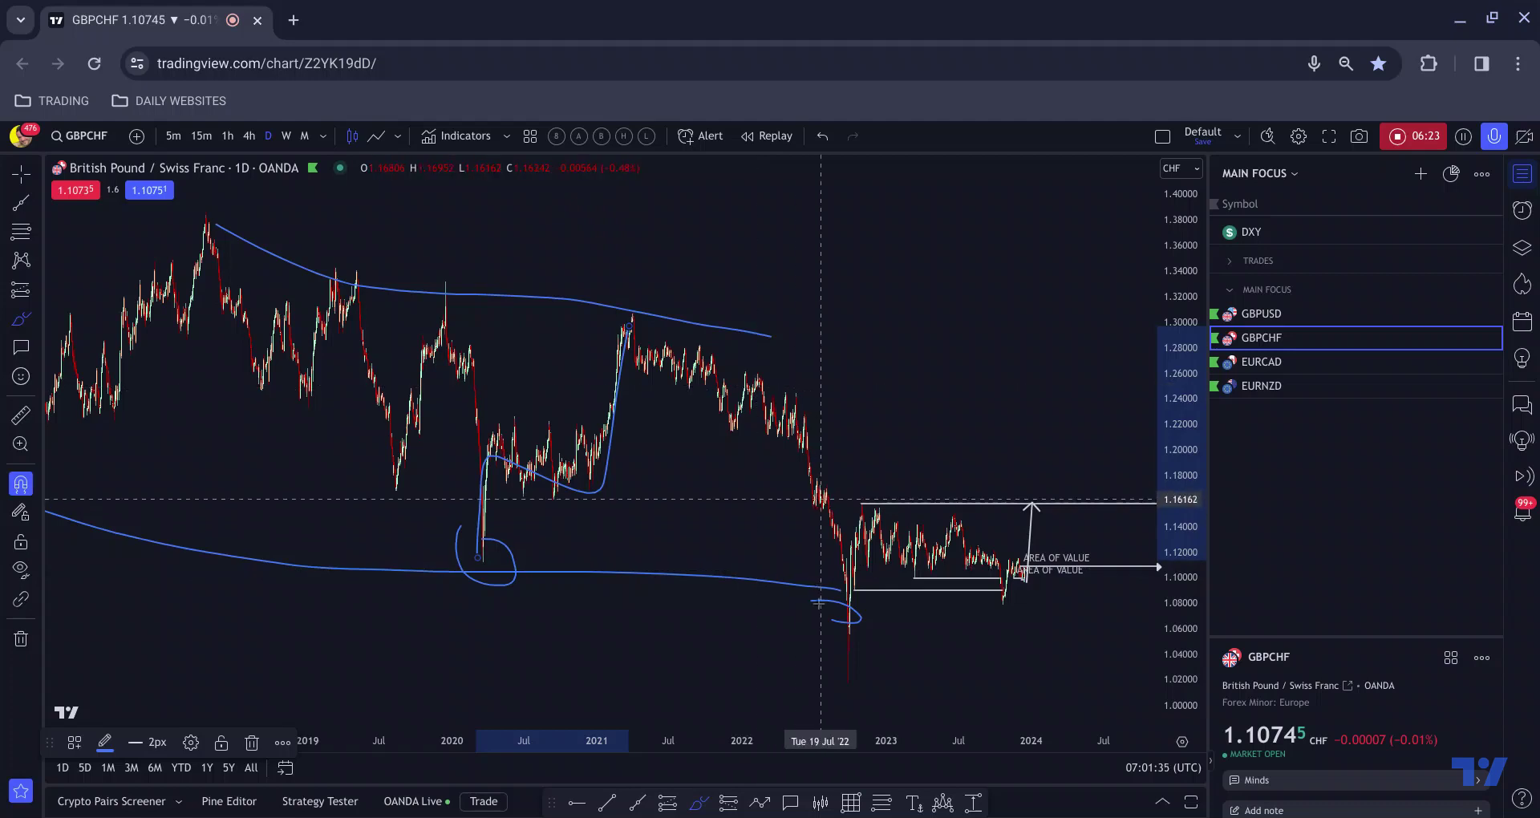
key(ctrl+z)
key(ctrl+z)
key(ctrl+z)
key(ctrl+z)
key(ctrl+z)
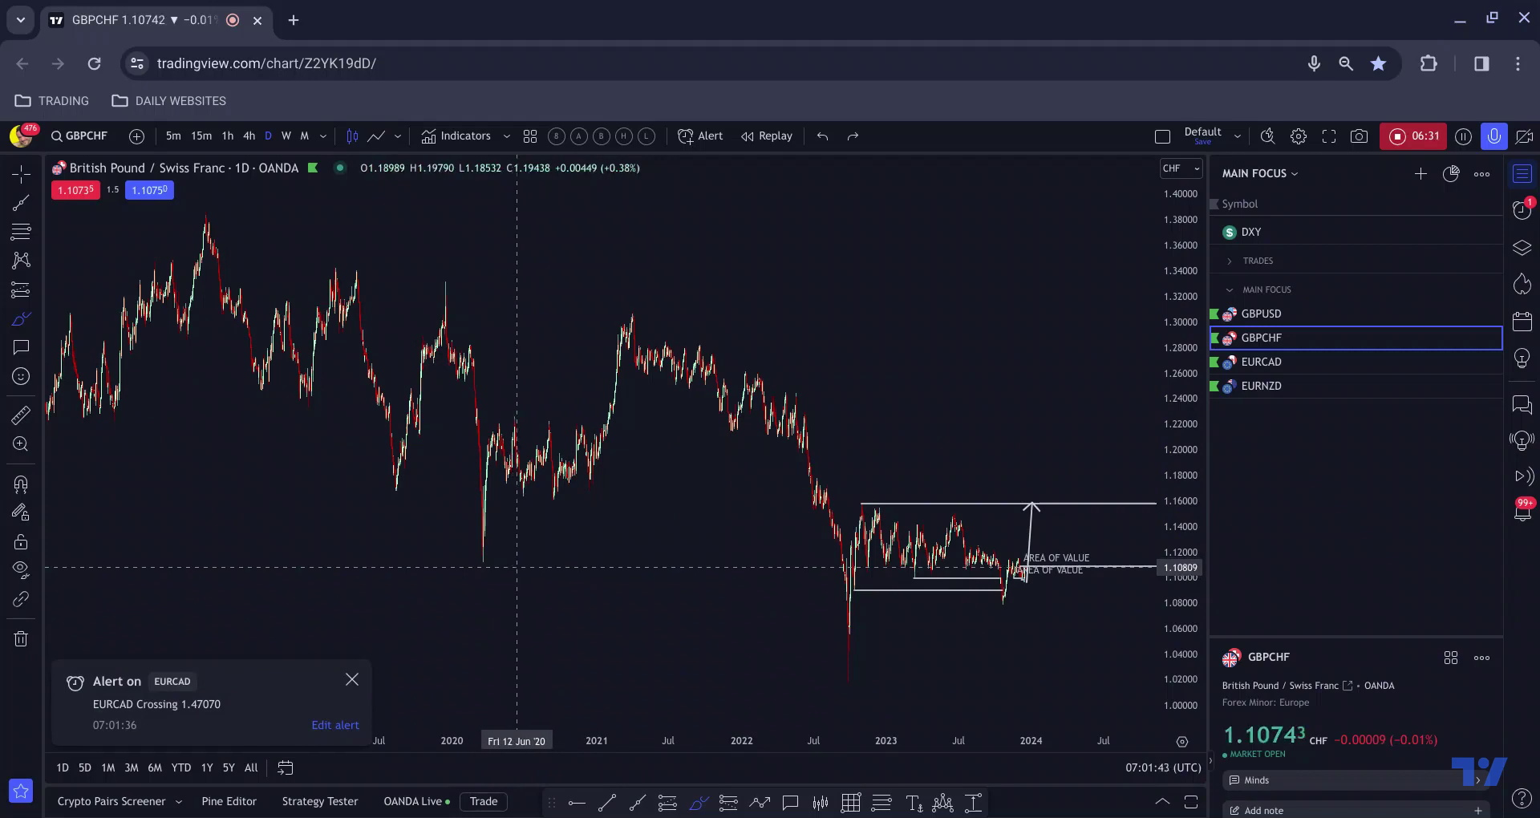
Brush a level from the 2020 low to the 2022 breakdown and a bullish path from the 2022 low to about 1.237, undoing both
scroll(501, 567, up, 1)
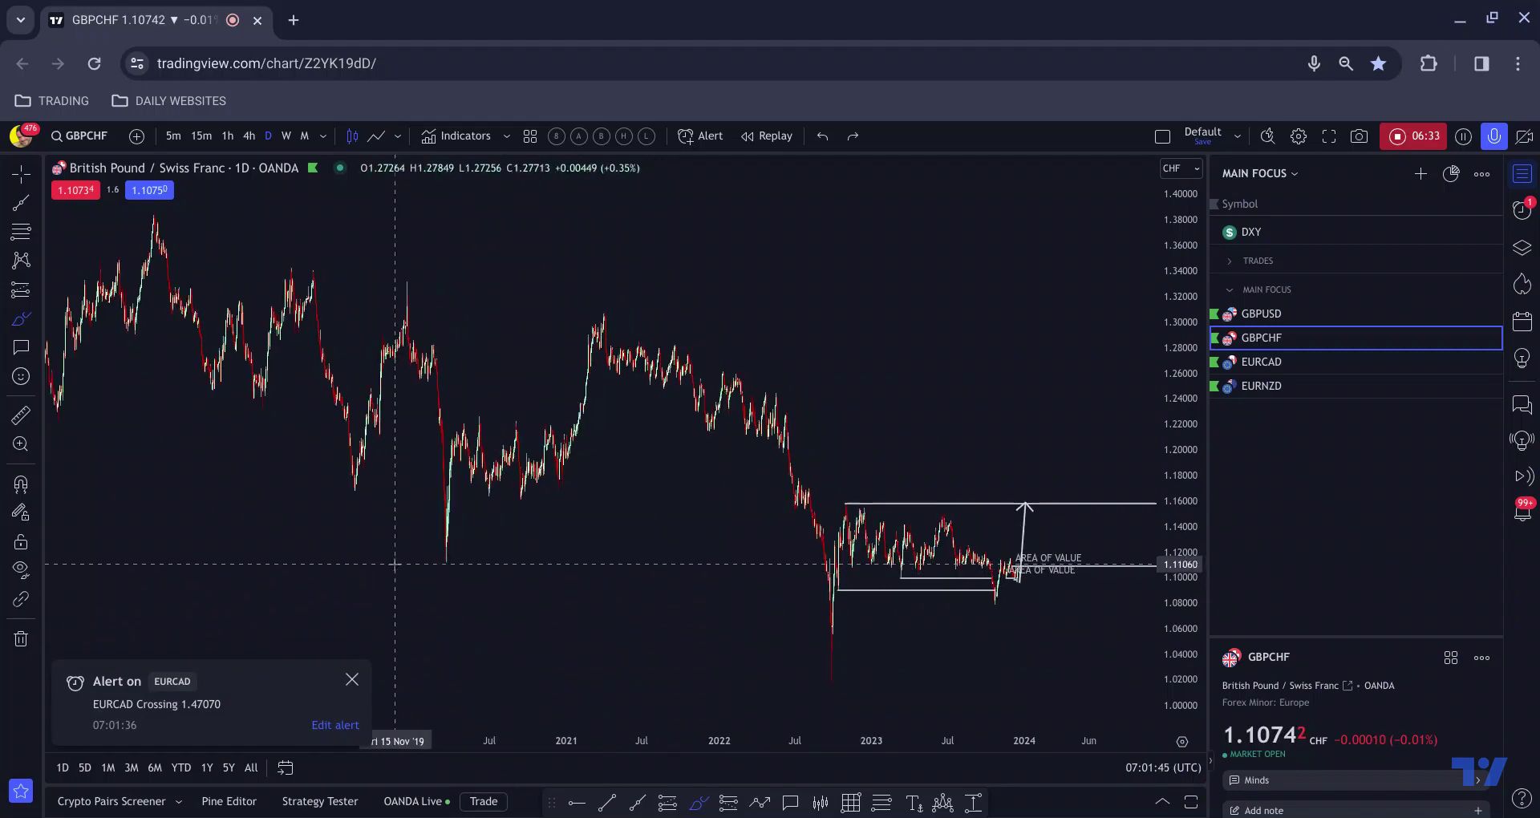
drag(429, 565, 553, 565)
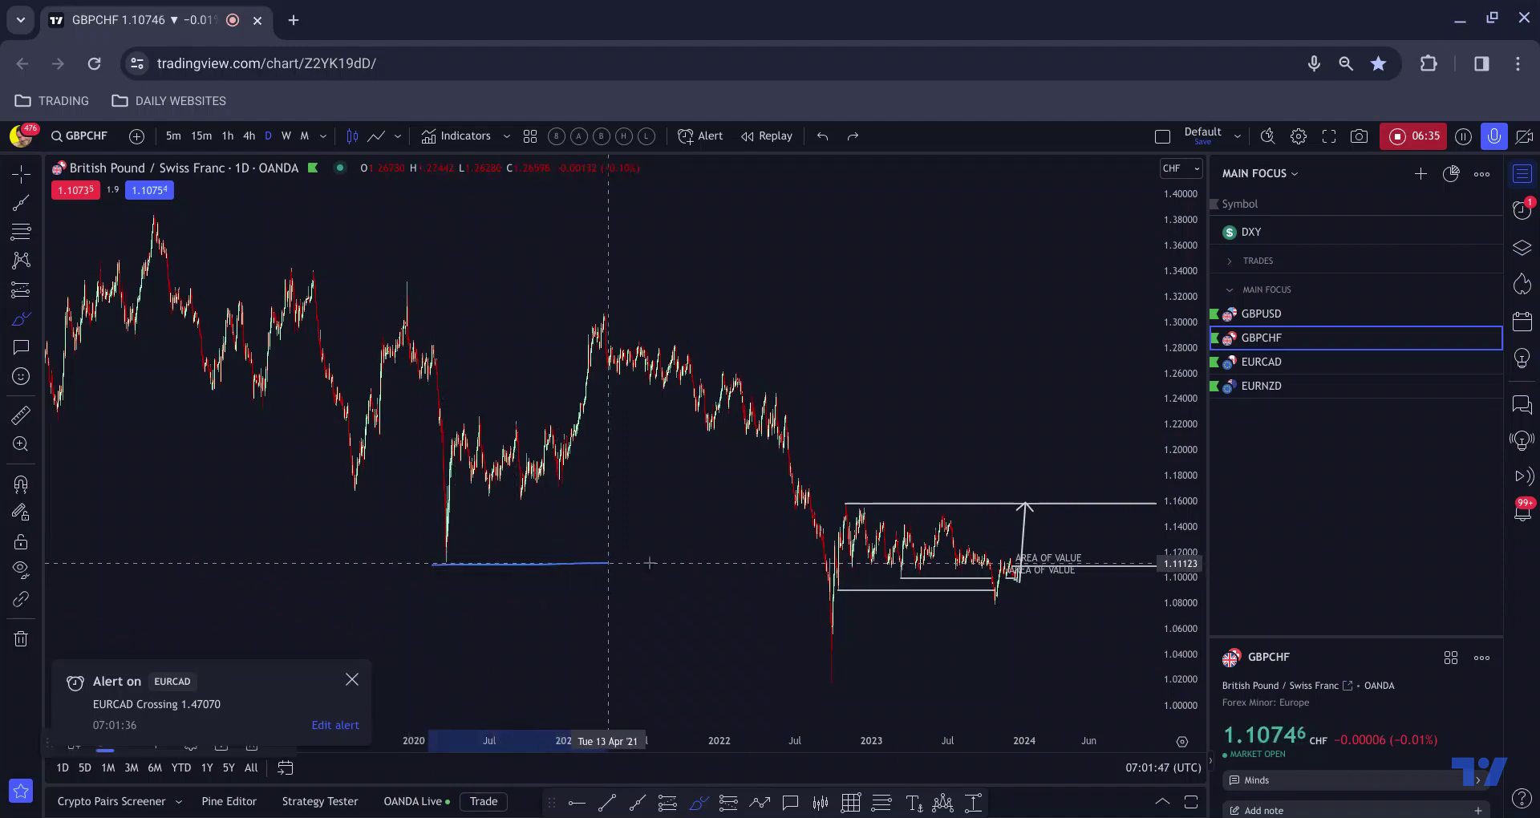
drag(650, 563, 831, 561)
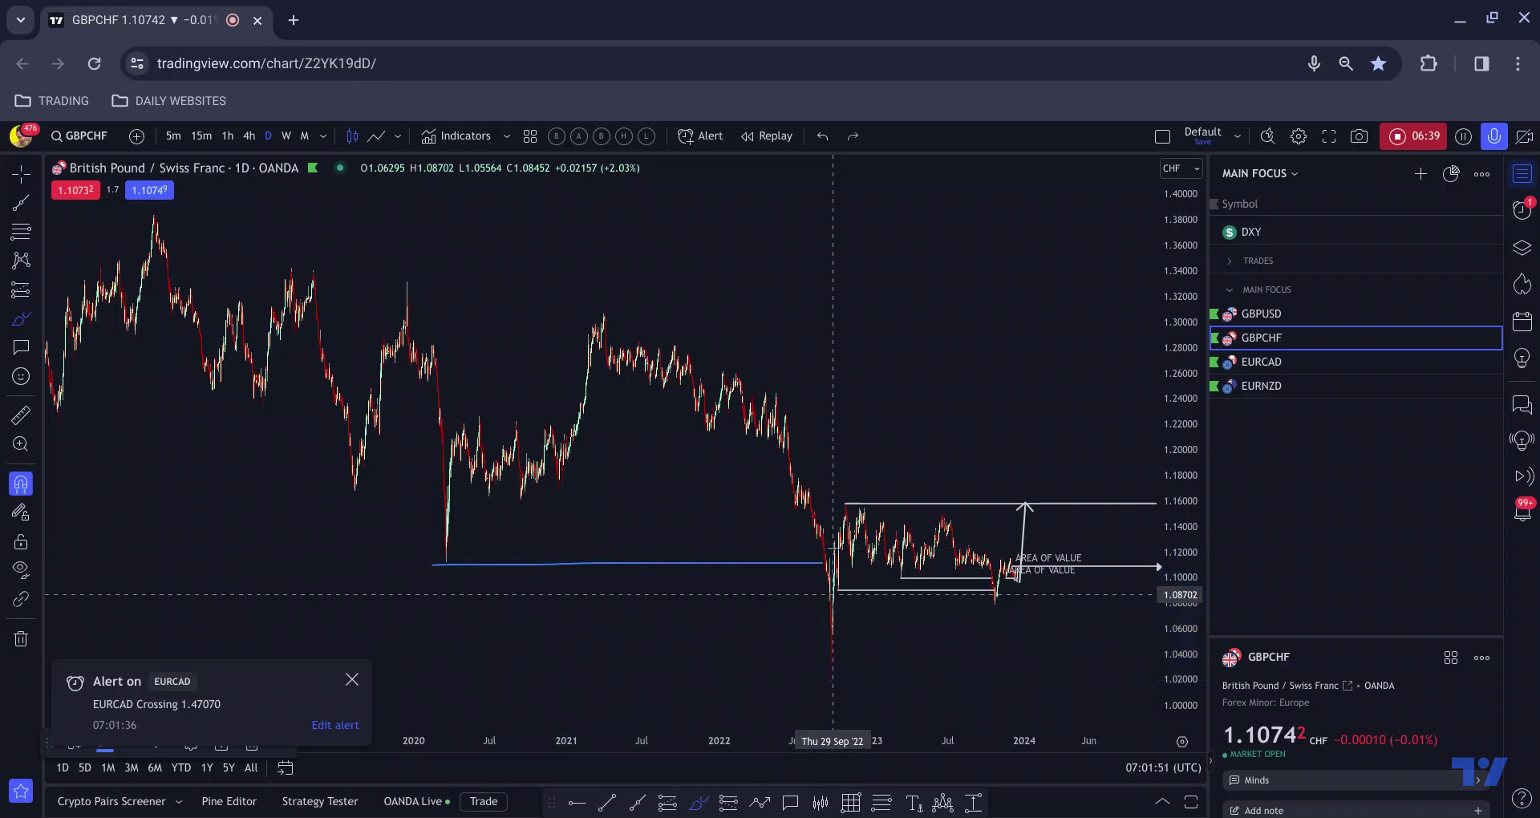
key(ctrl+z)
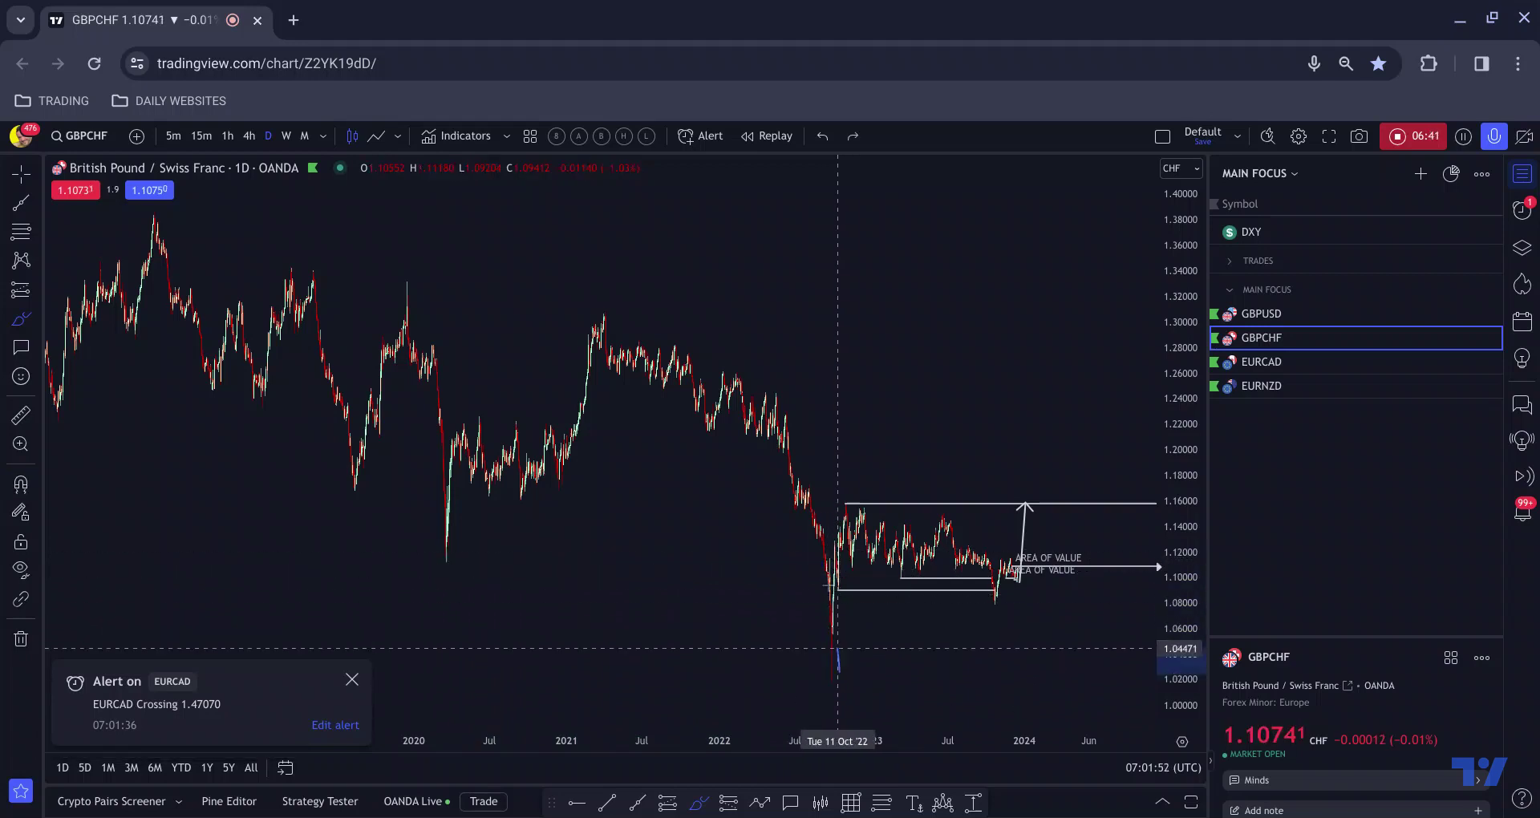
click(967, 538)
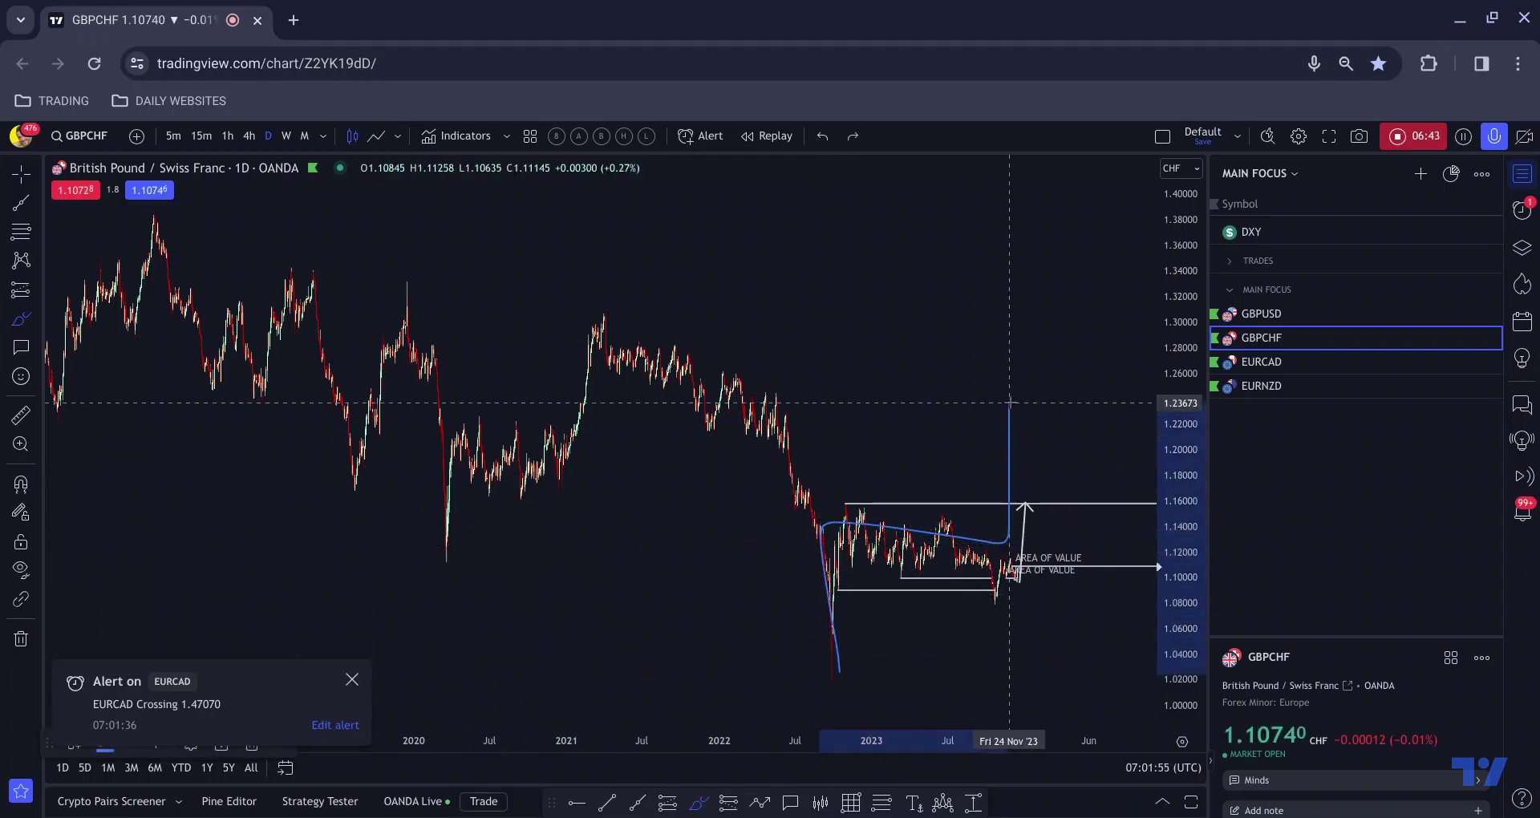
key(ctrl+z)
Brush the 2023 range boundaries, the May–June rally and a path from the October low to about 1.16, and undo the strokes
scroll(905, 487, up, 6)
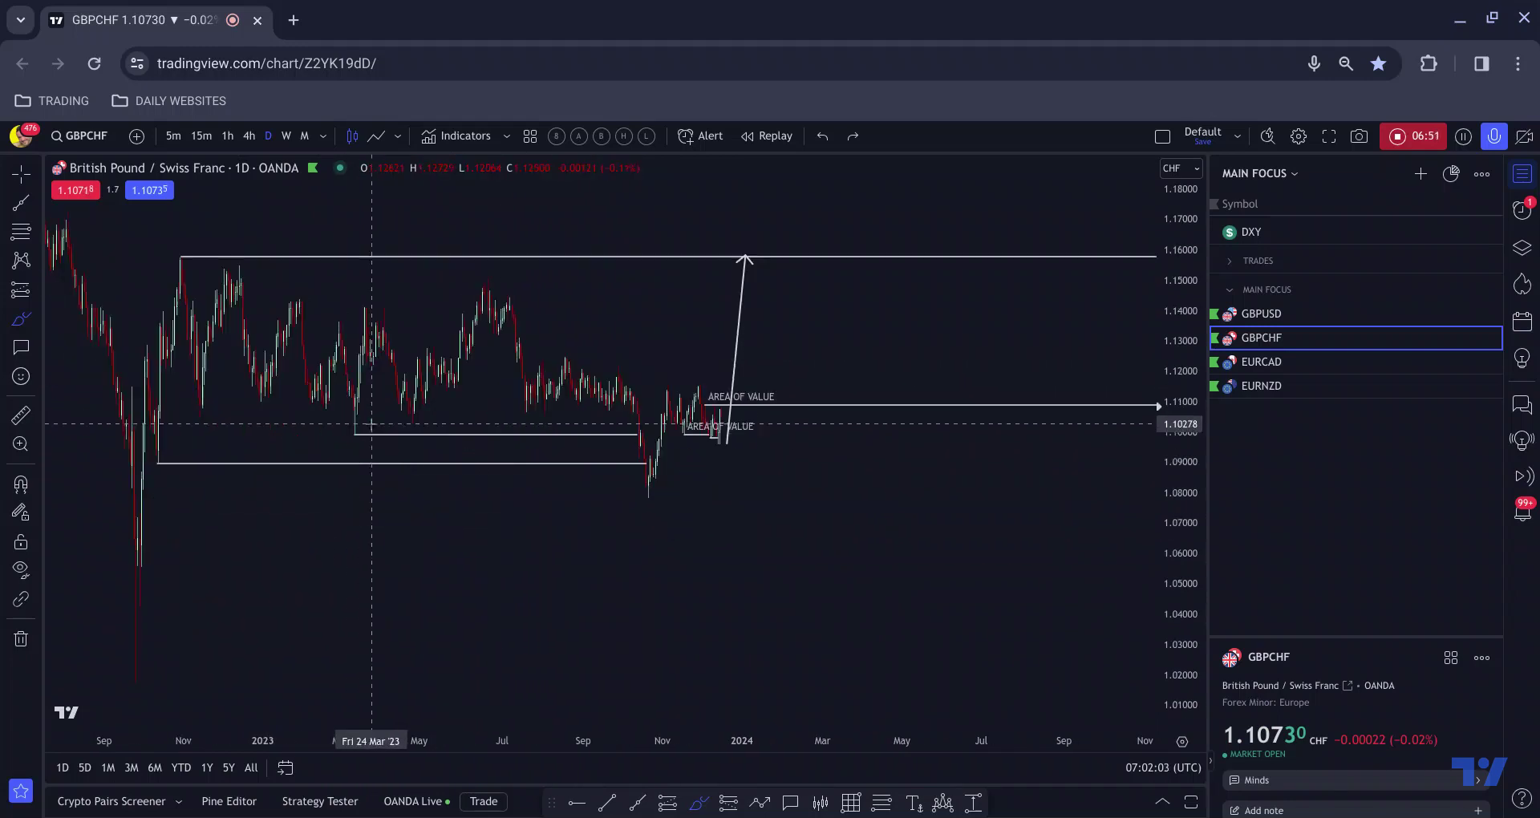
scroll(345, 421, up, 1)
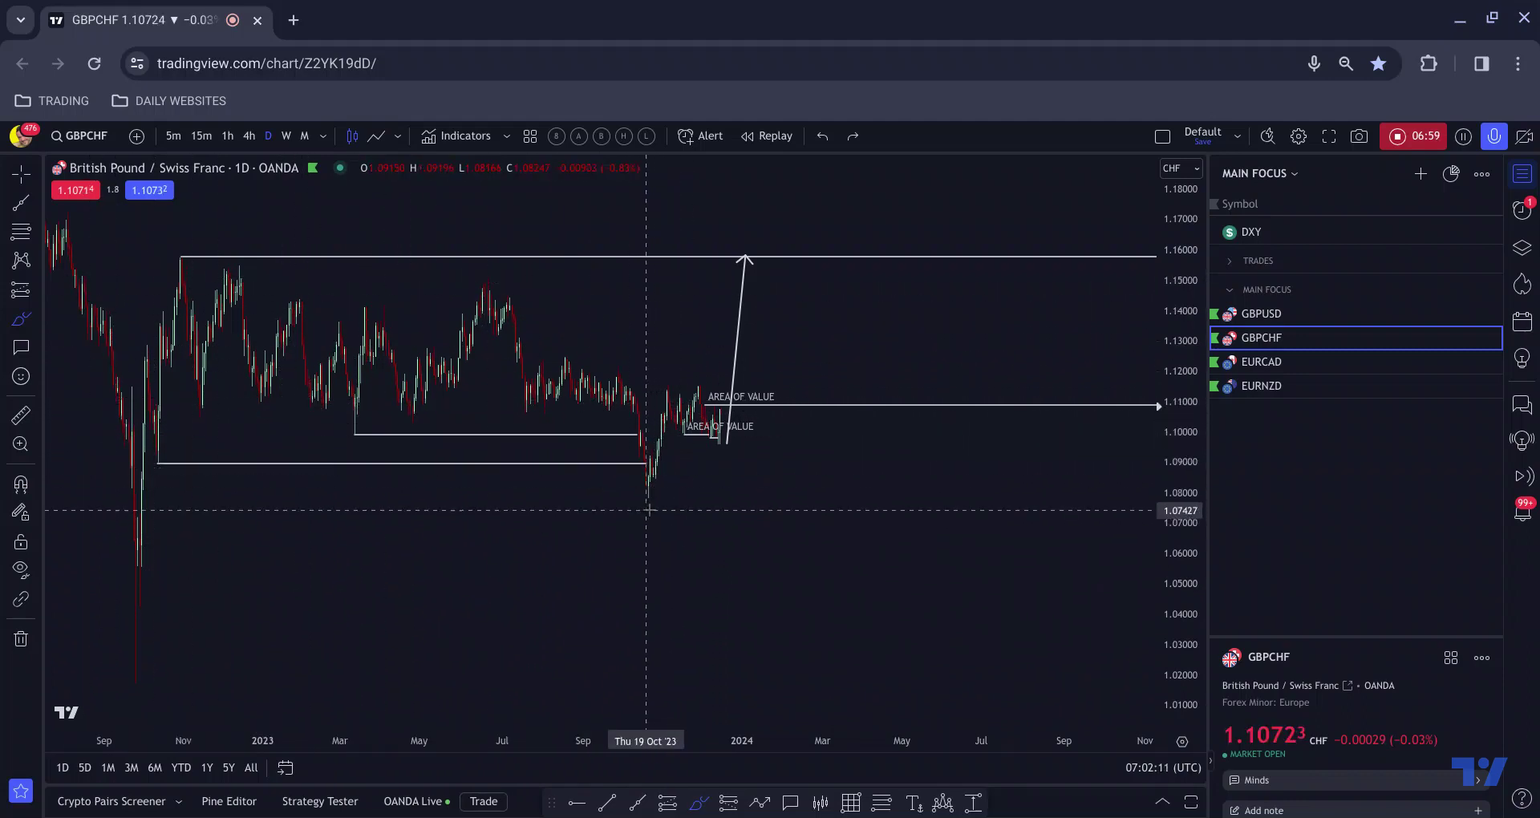
mouse_move(197, 419)
mouse_down()
mouse_move(481, 433)
mouse_move(633, 469)
mouse_up()
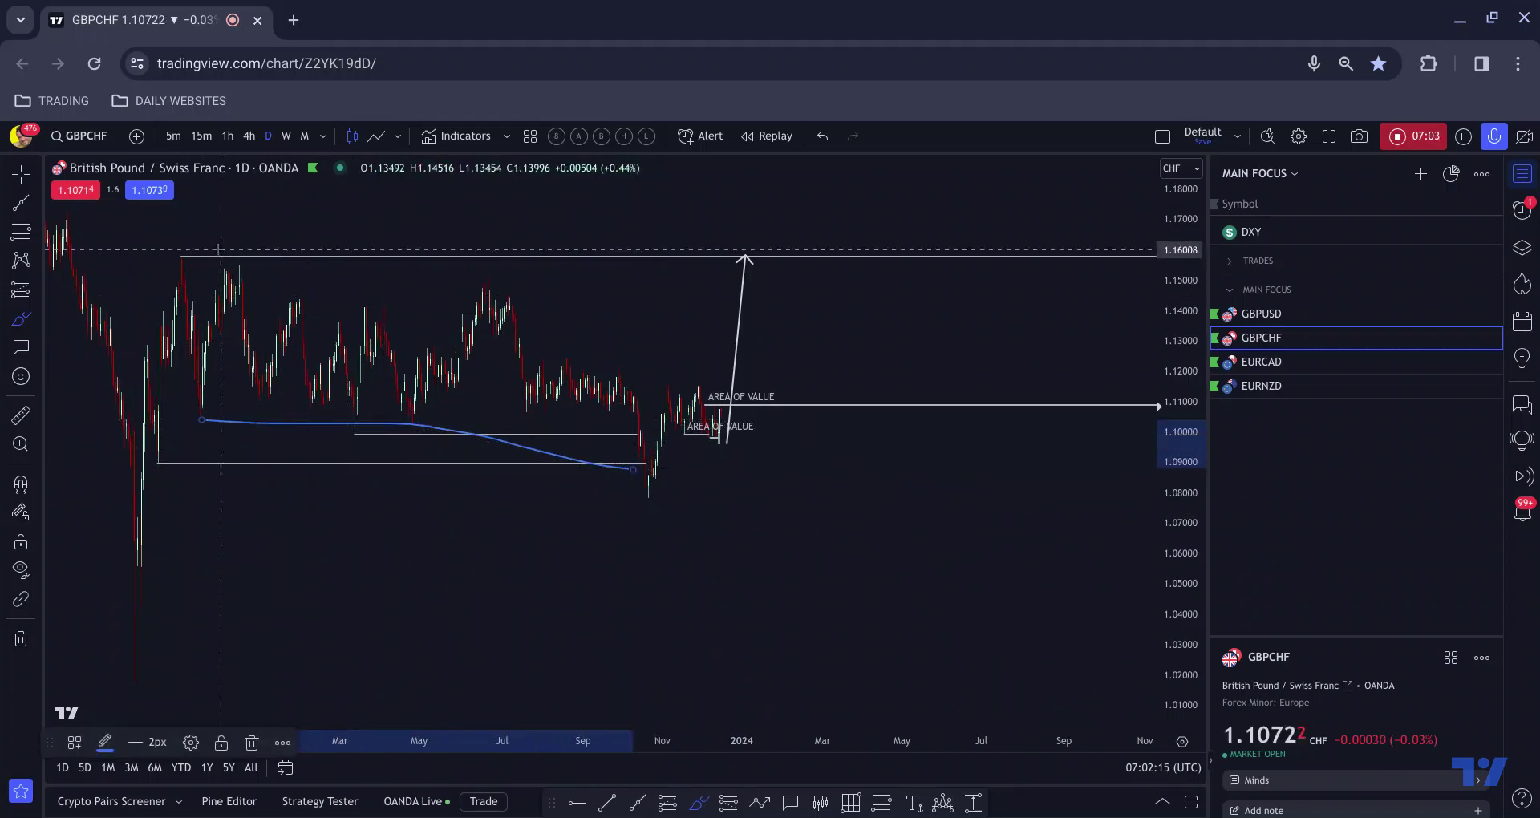
drag(219, 255, 669, 295)
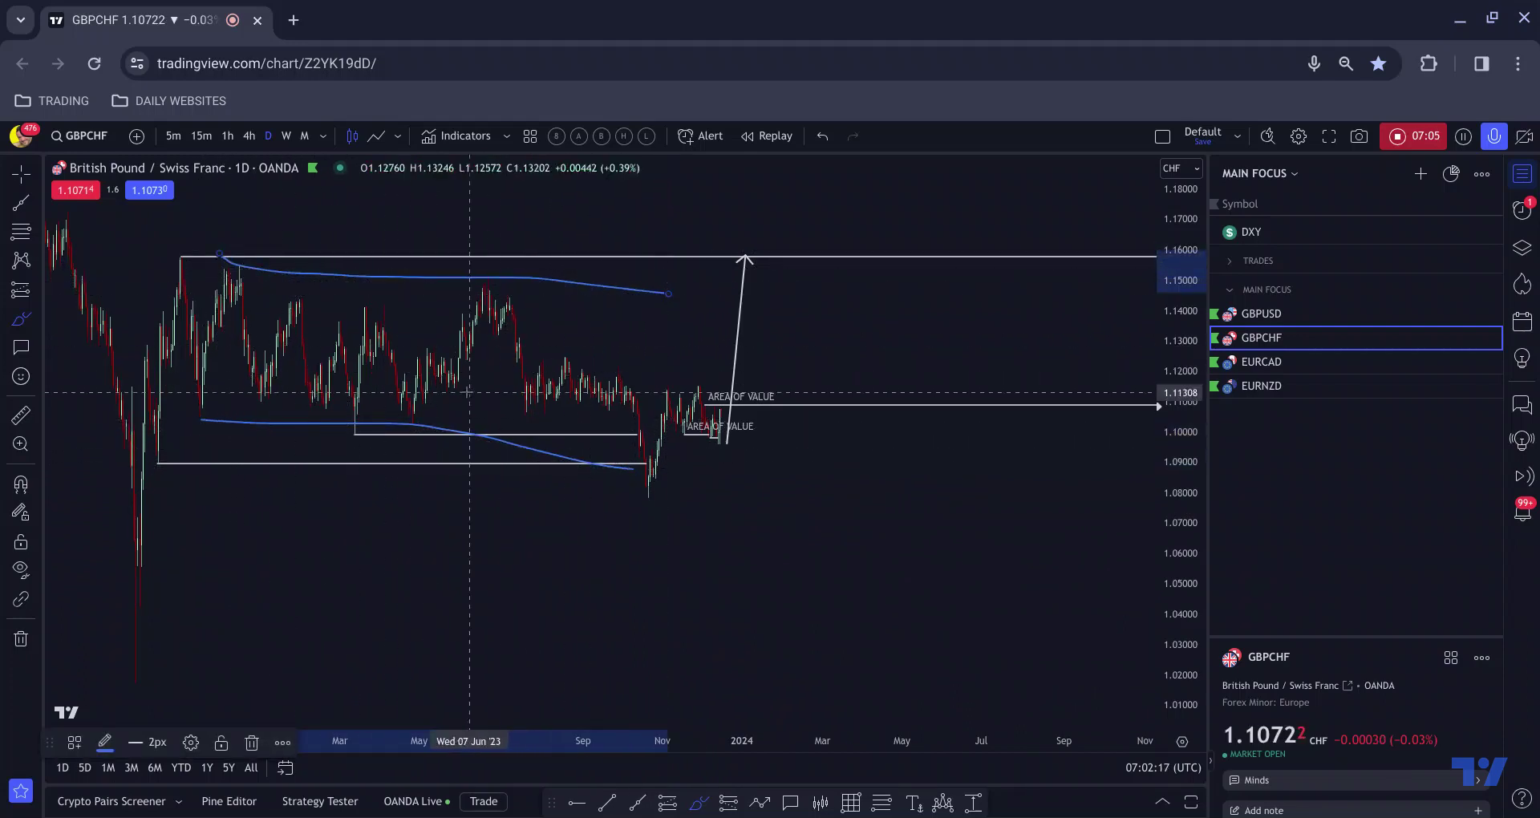
drag(404, 417, 483, 289)
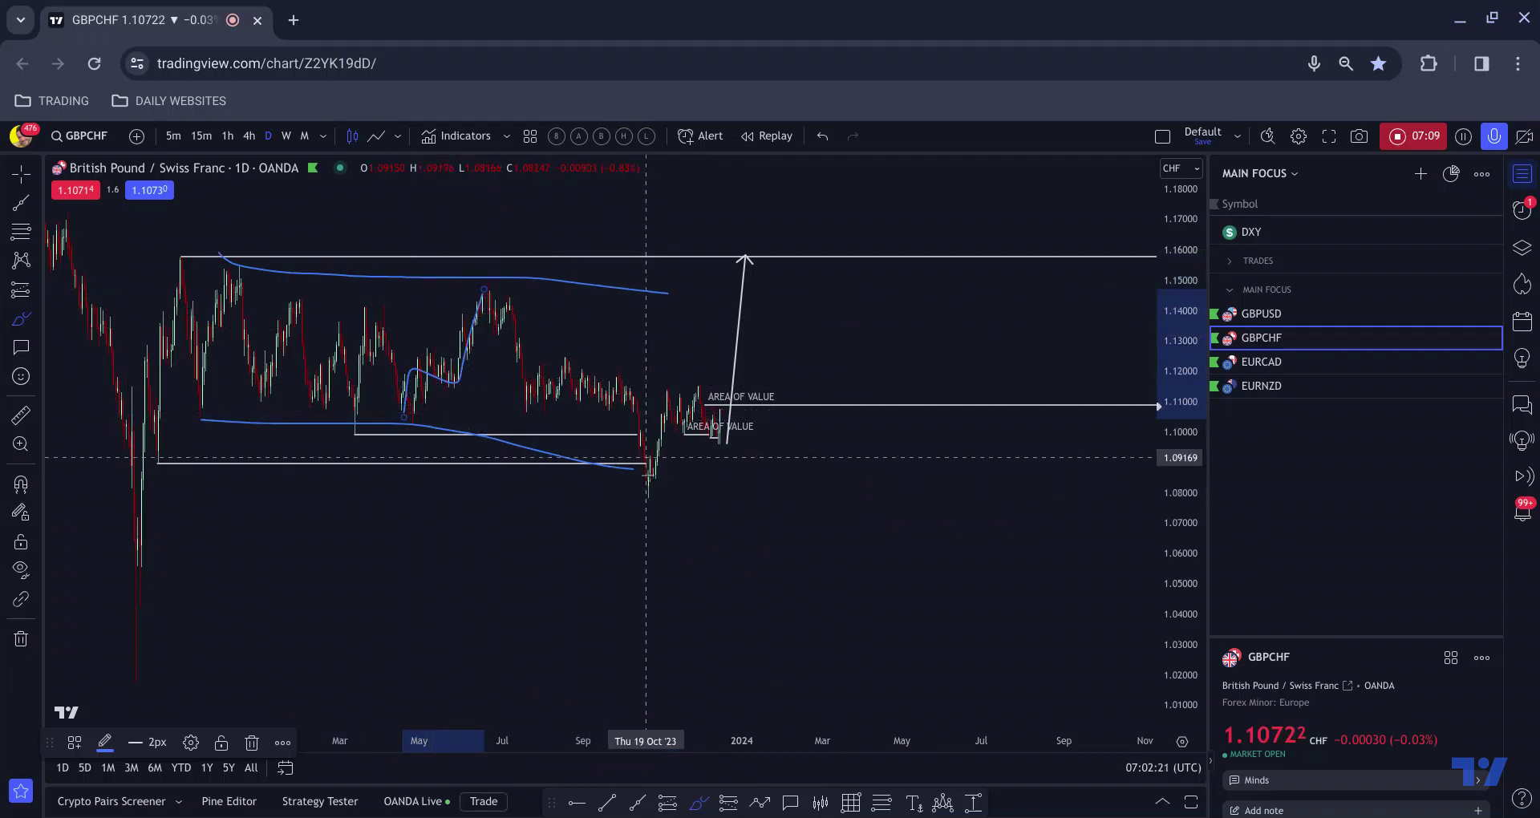
mouse_move(646, 465)
mouse_down()
mouse_move(646, 498)
mouse_move(661, 417)
mouse_move(734, 417)
mouse_move(744, 250)
mouse_up()
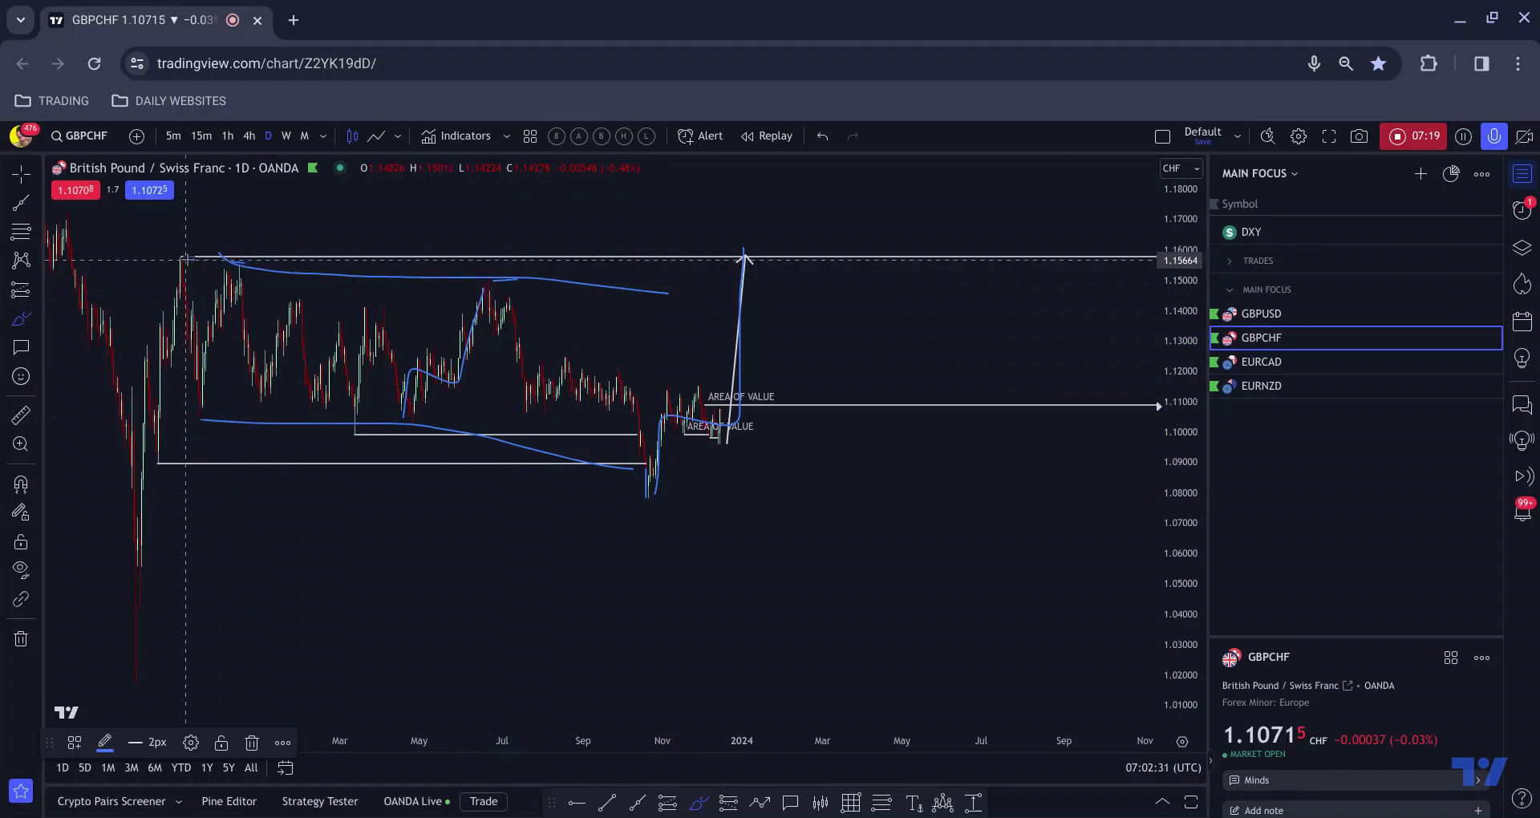
key(ctrl+z)
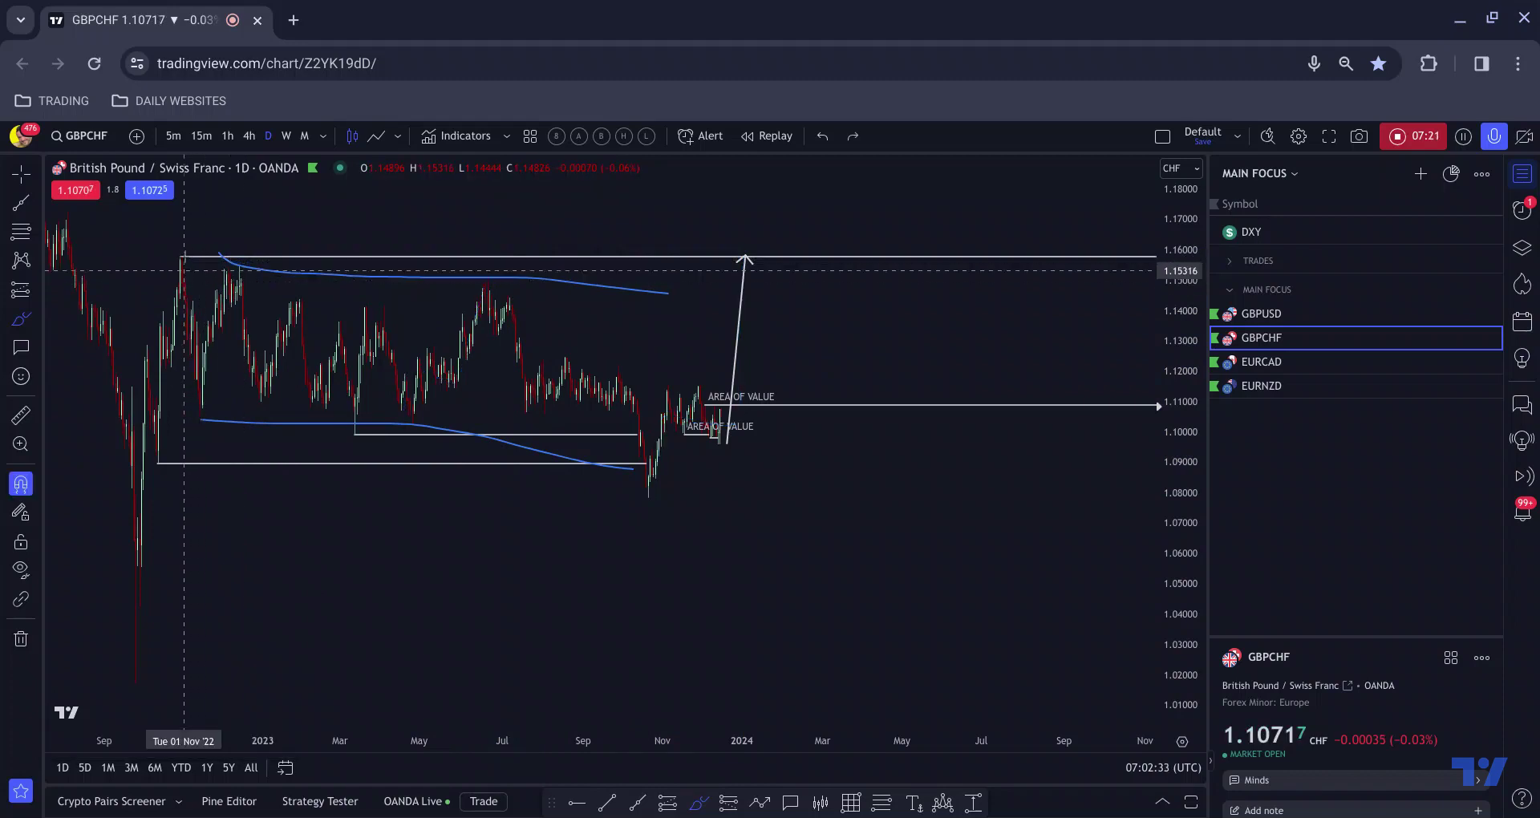
Switch GBPCHF to the 4-hour timeframe, mark the two November swing lows, and brush the lower boundary under the December lows
click(239, 144)
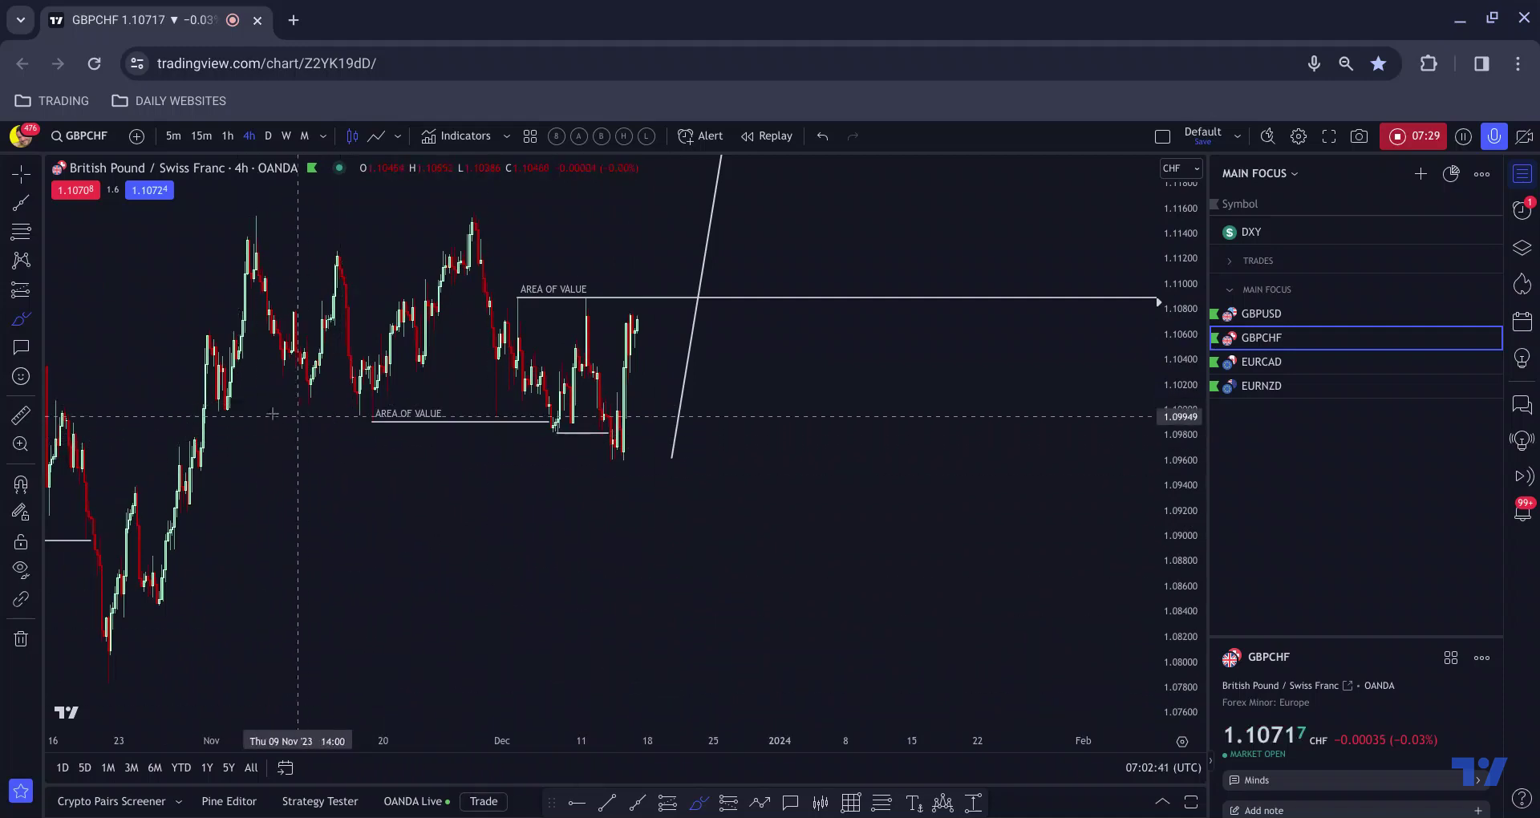
click(229, 406)
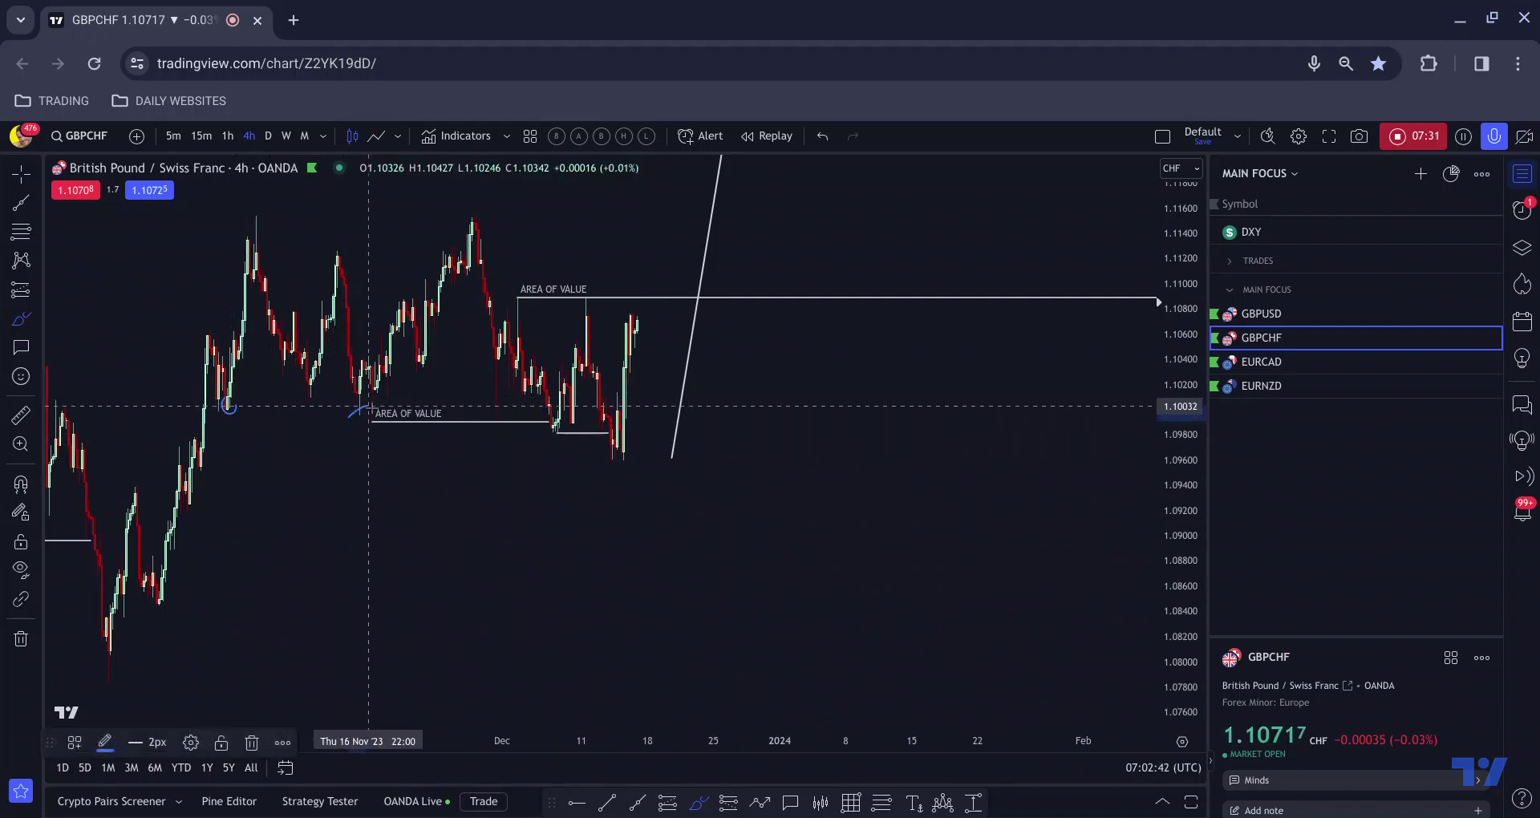
drag(624, 435, 614, 437)
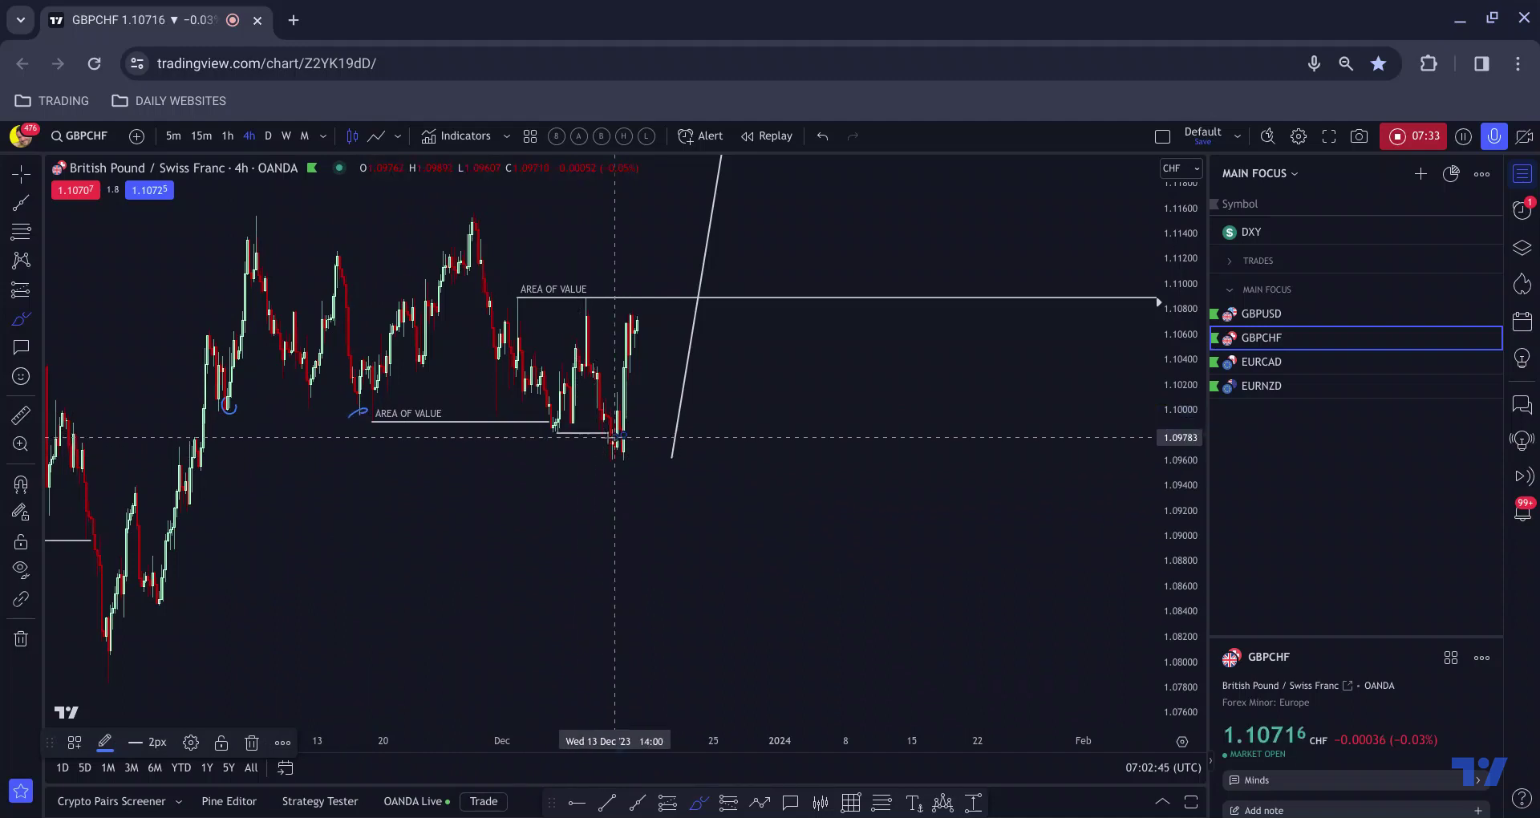
click(502, 420)
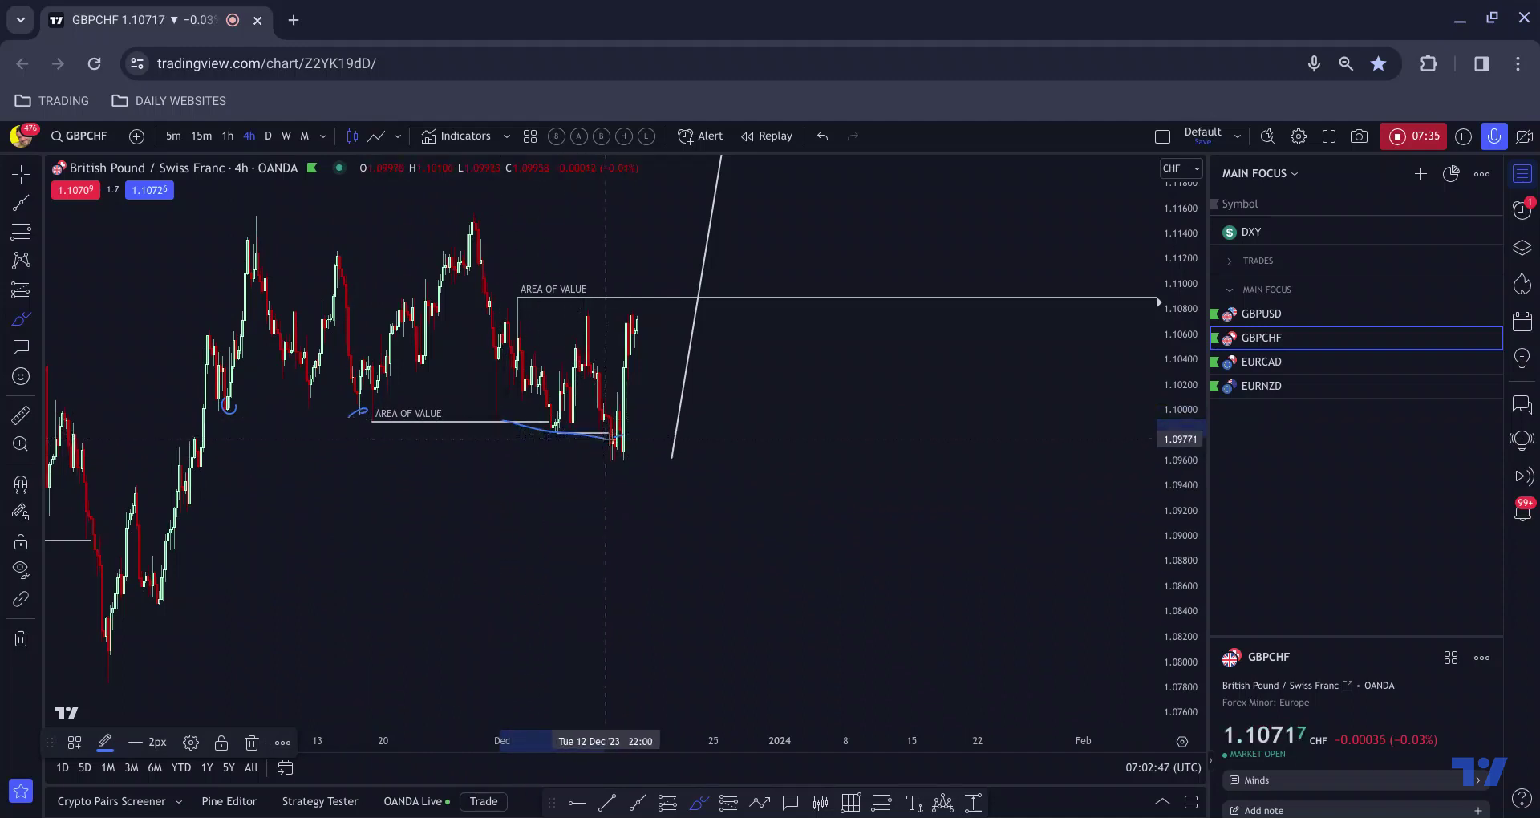
click(607, 438)
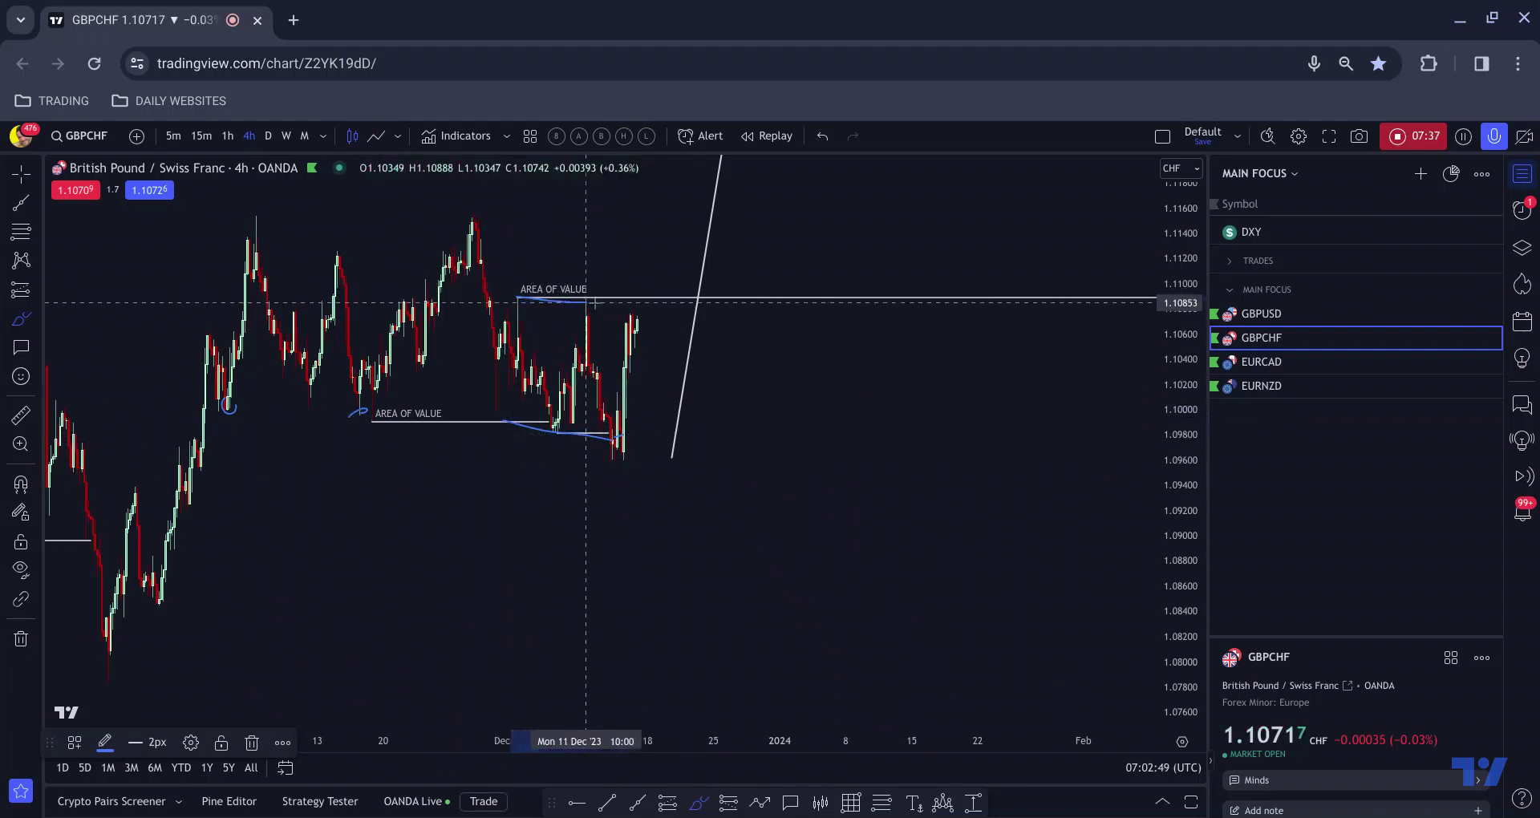
Brush the upper boundary along the area of value near 1.1085, trace the December rally up to it, and circle the latest candles
click(619, 302)
click(562, 431)
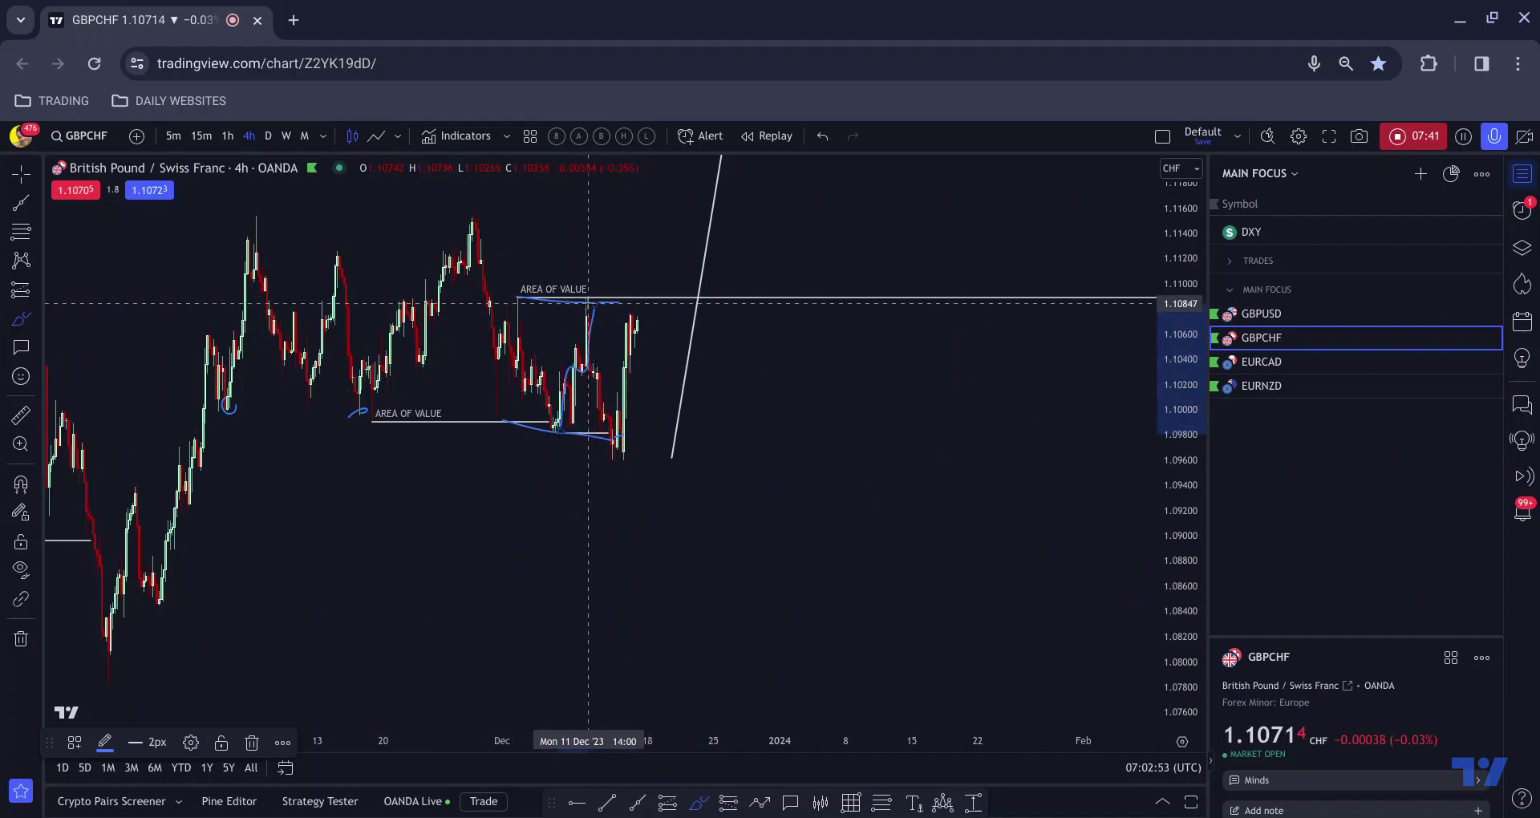
click(592, 302)
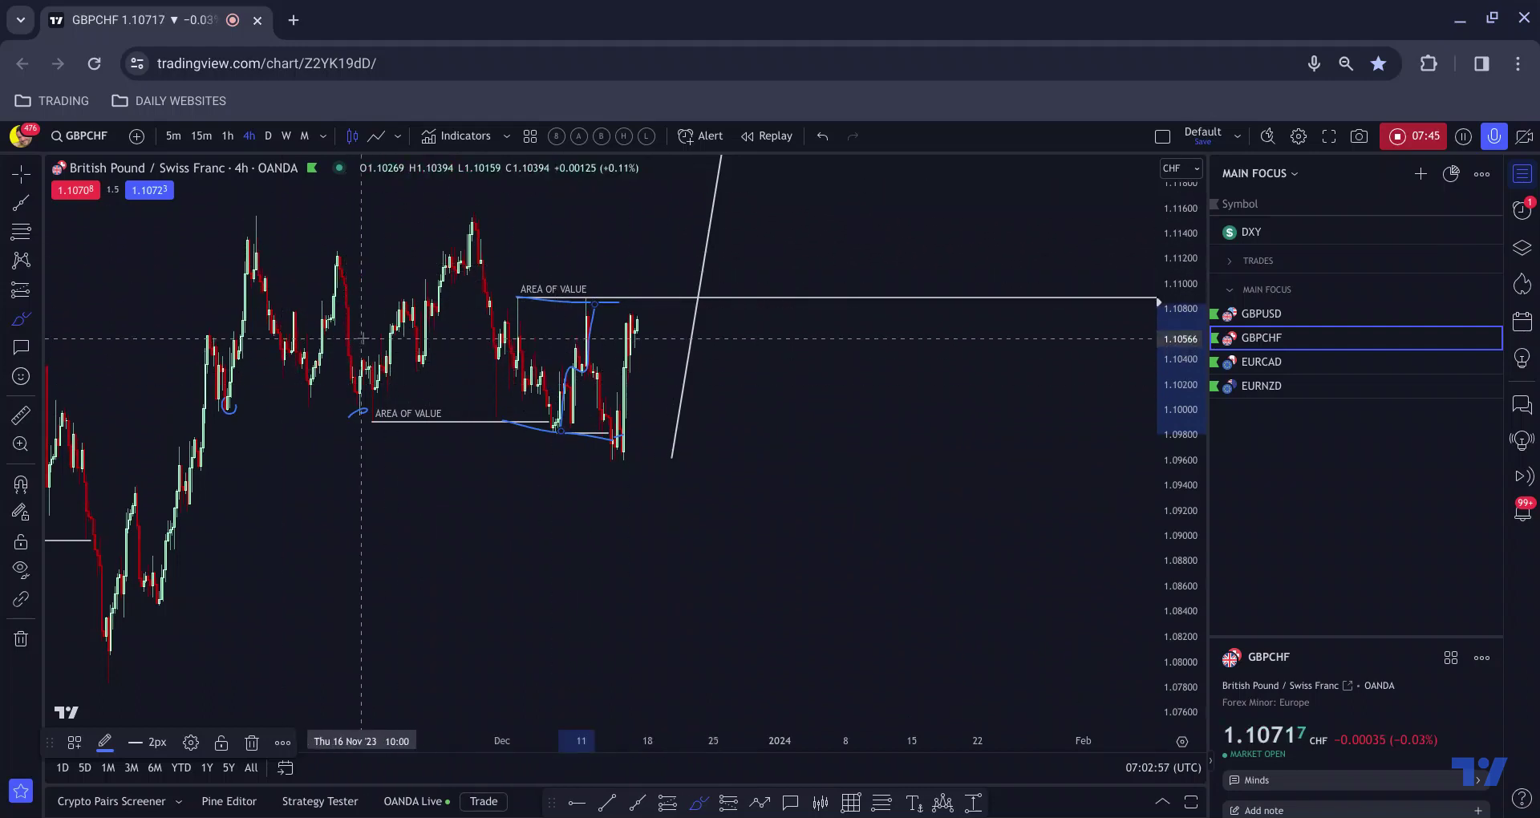
scroll(561, 348, up, 1)
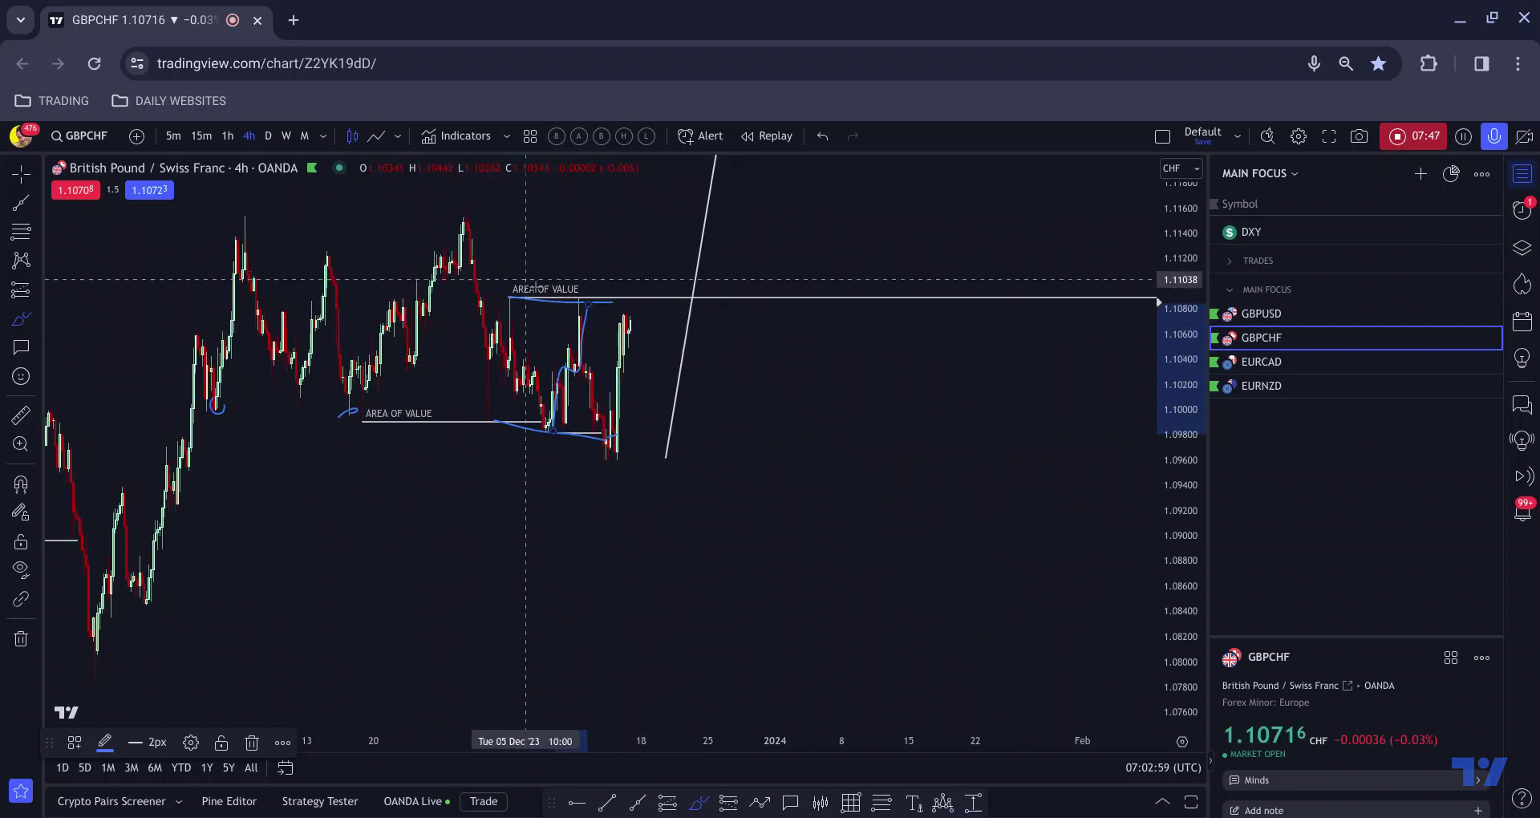
drag(625, 297, 602, 299)
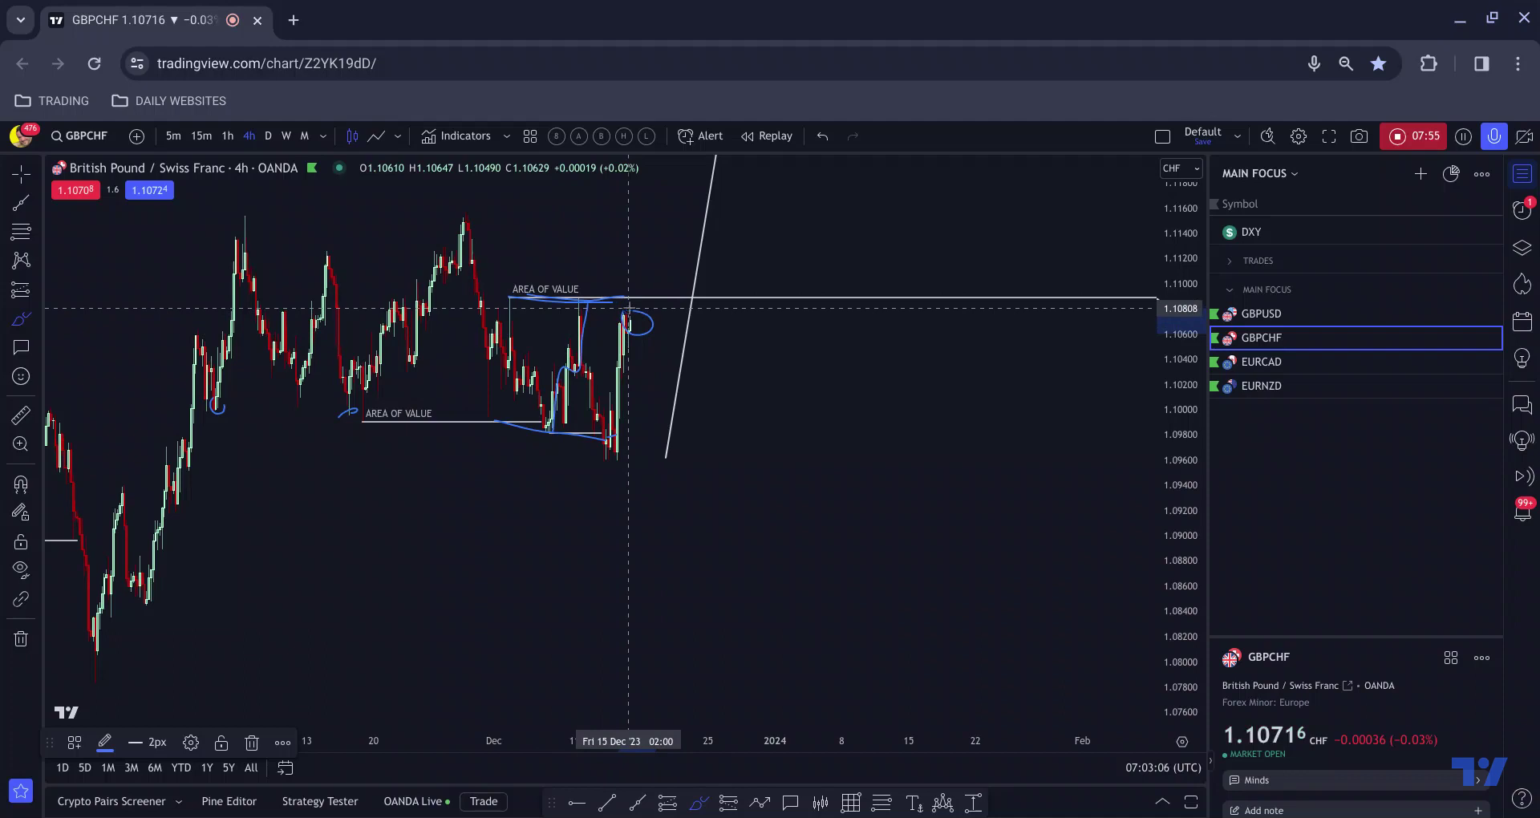
Switch GBPCHF to the 1-hour timeframe, brush a W-shaped path from the latest candles to above the area of value, and undo the brush strokes
click(228, 136)
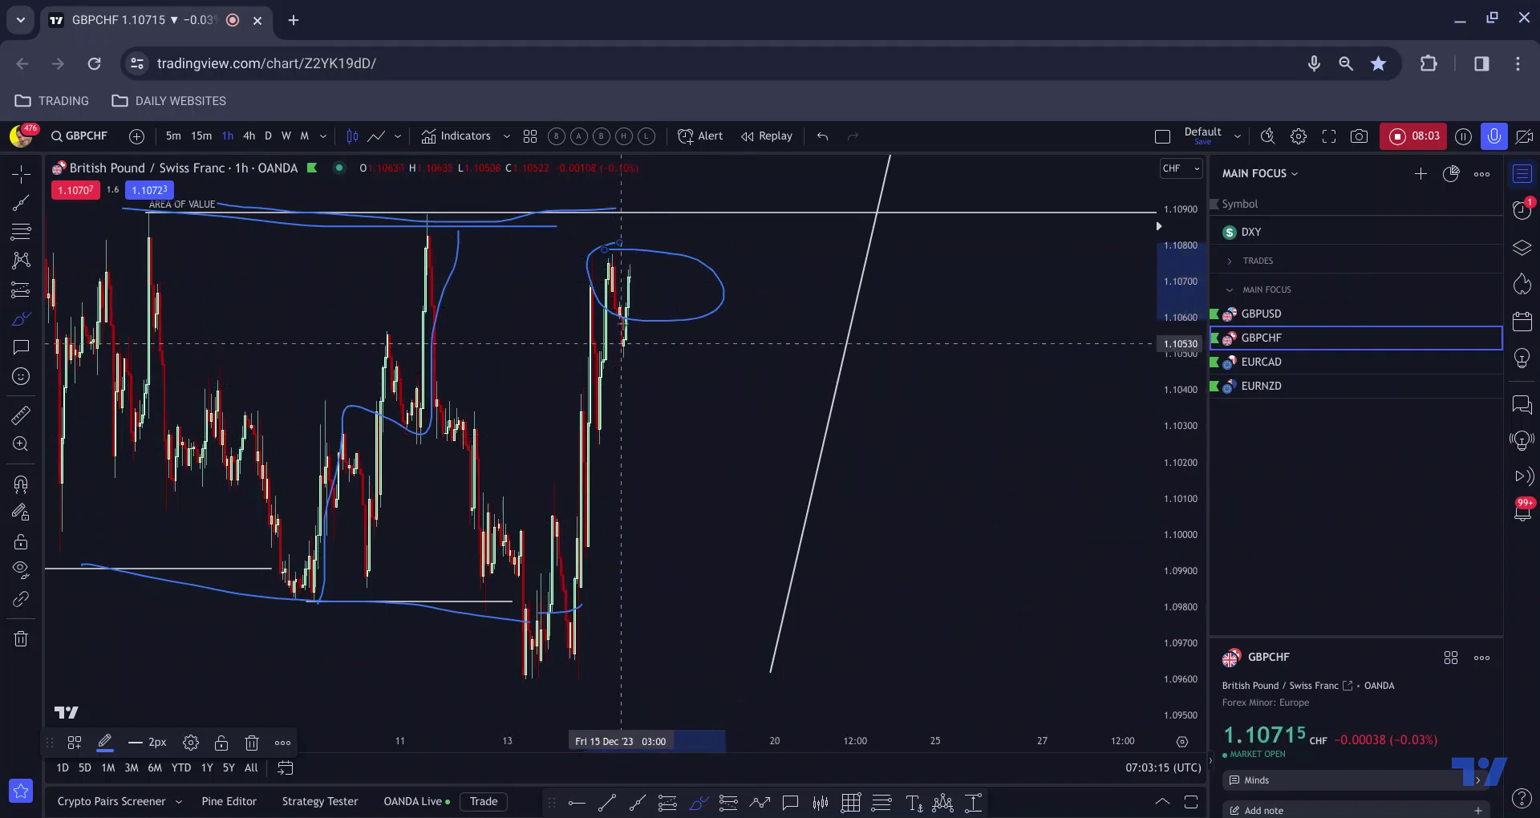
mouse_move(621, 343)
mouse_down()
mouse_move(651, 413)
mouse_move(666, 411)
mouse_move(685, 335)
mouse_move(721, 316)
mouse_move(756, 431)
mouse_move(780, 176)
mouse_up()
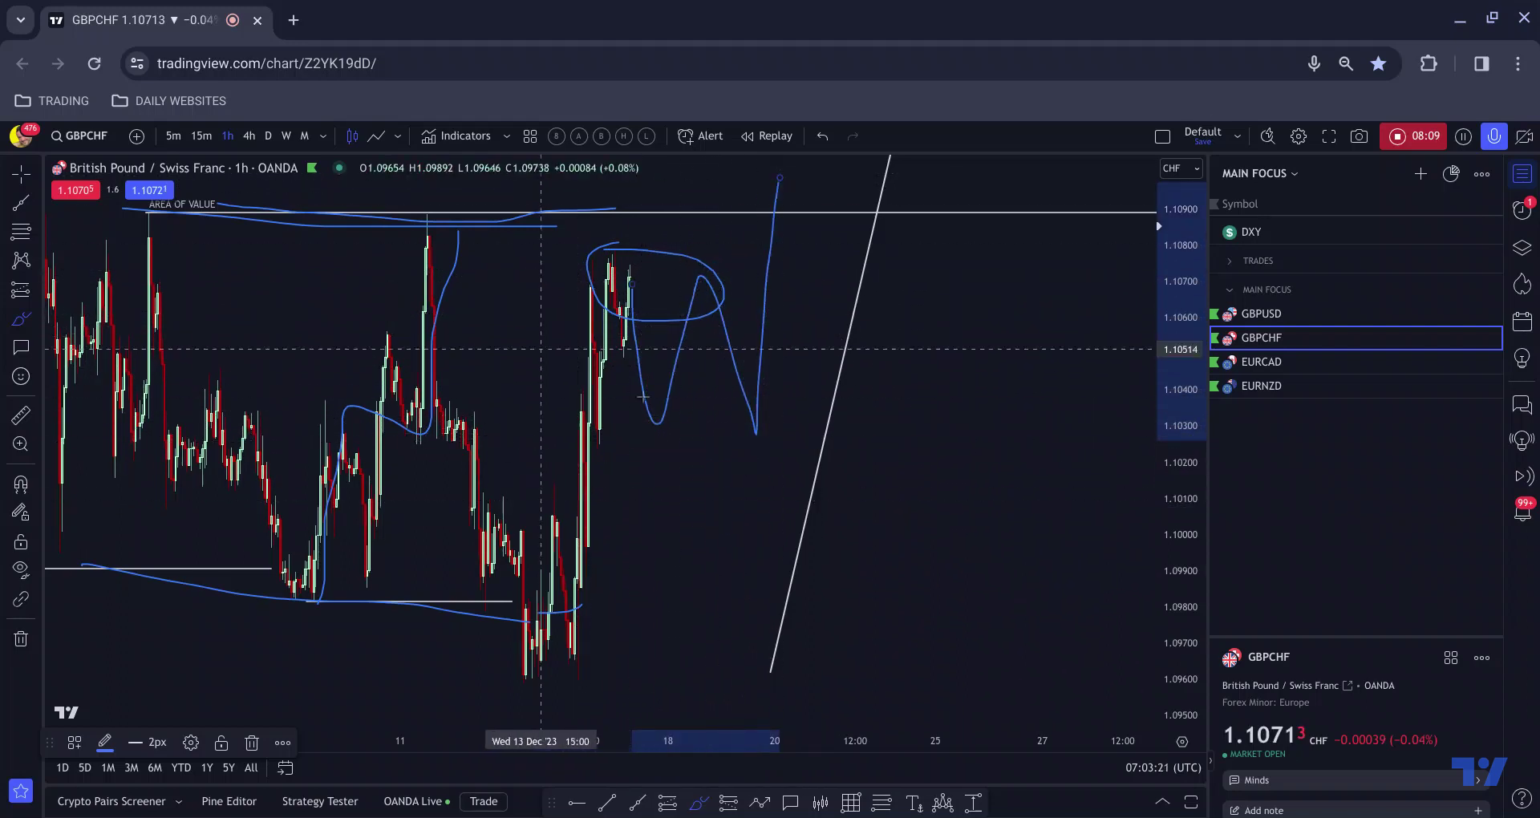
key(ctrl+z)
key(ctrl+z)
key(ctrl+z)
key(ctrl+z)
key(ctrl+z)
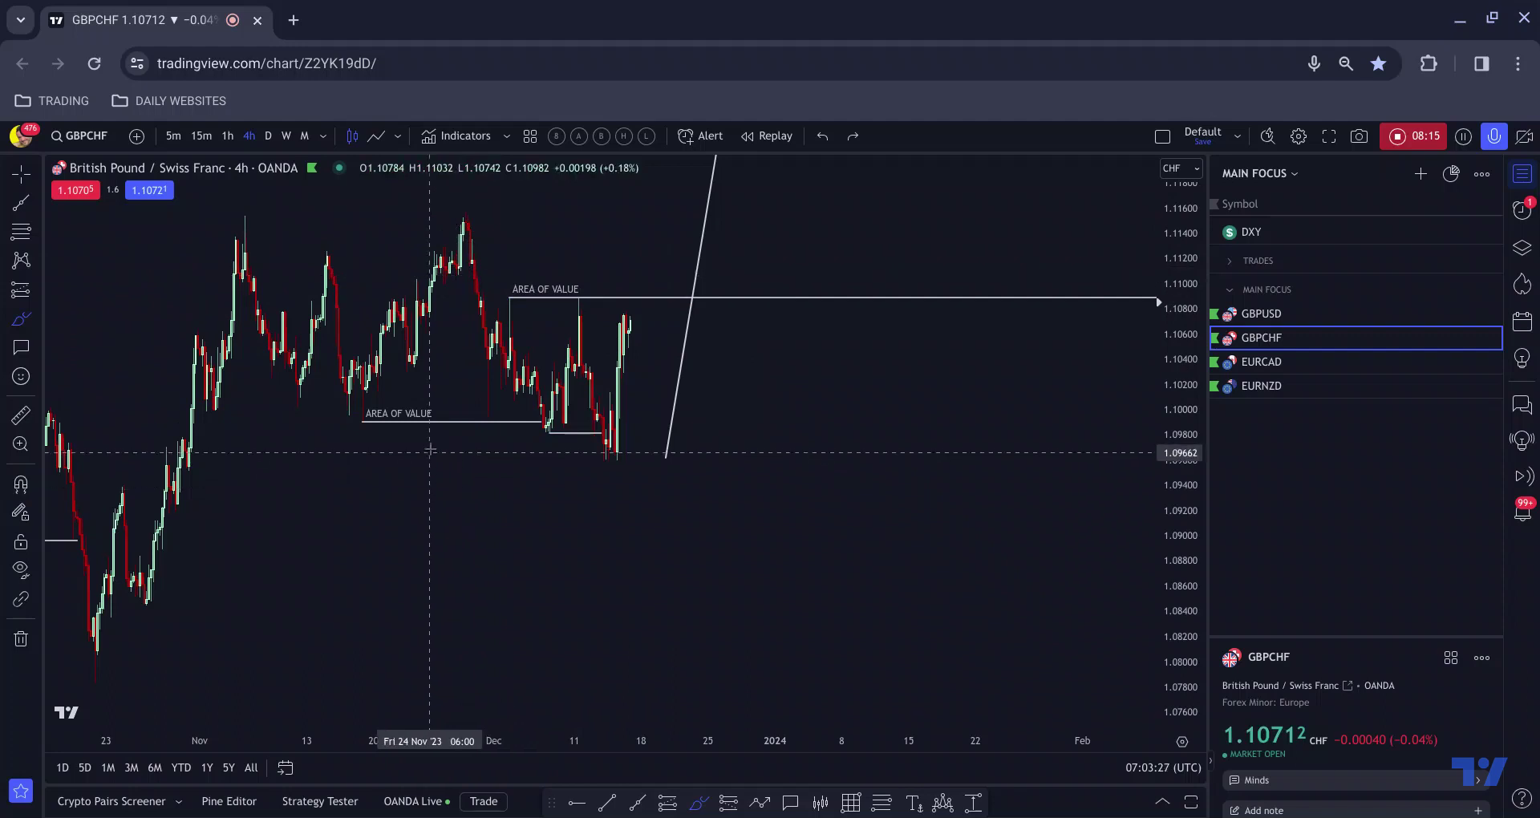
Return GBPCHF to the 1-hour timeframe, delete the leftover Brush and Path drawings, and show the hidden forecast group F
click(228, 138)
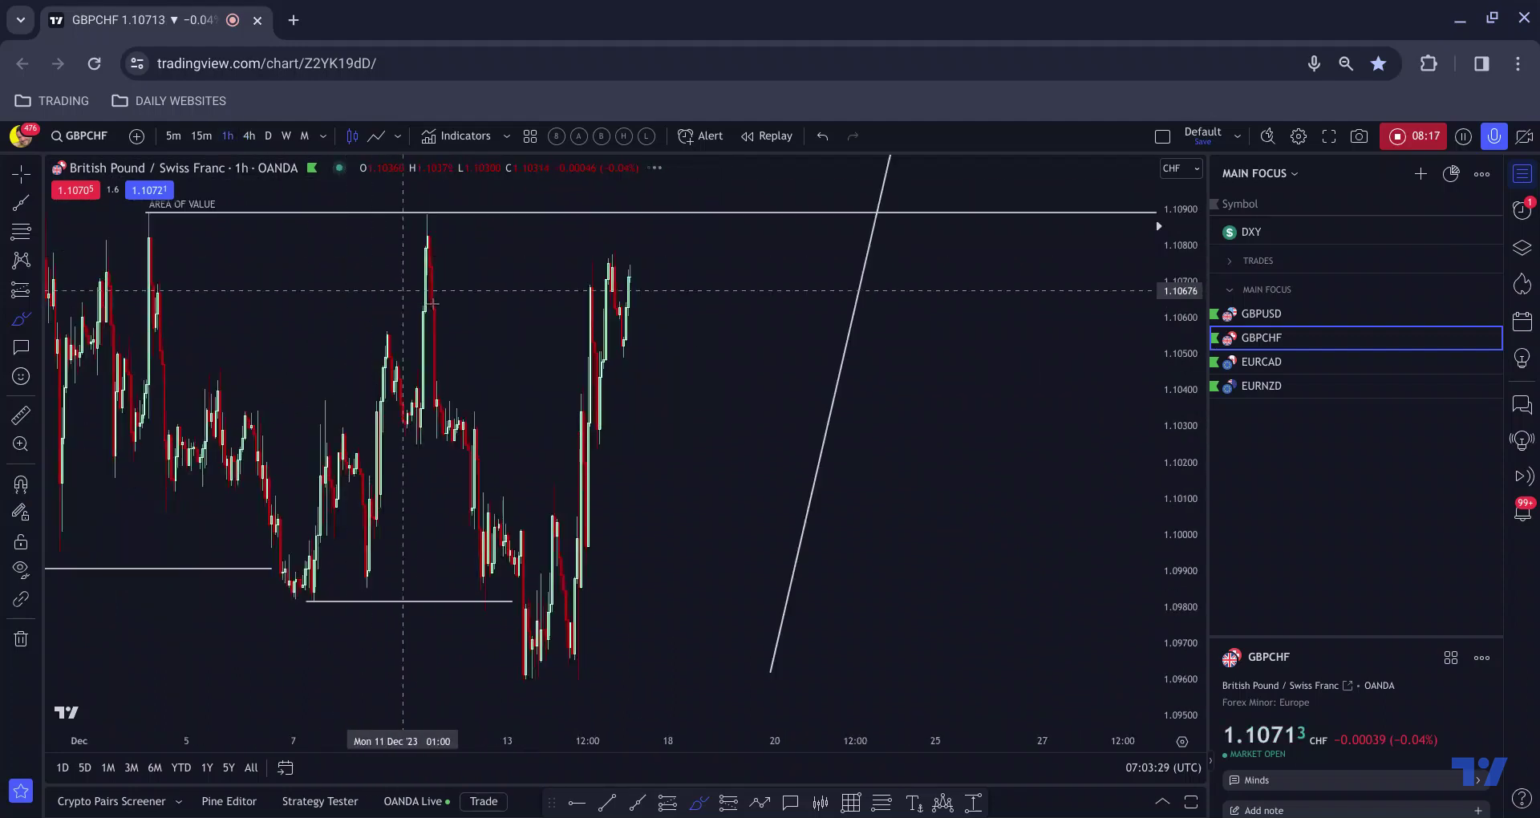
click(1521, 247)
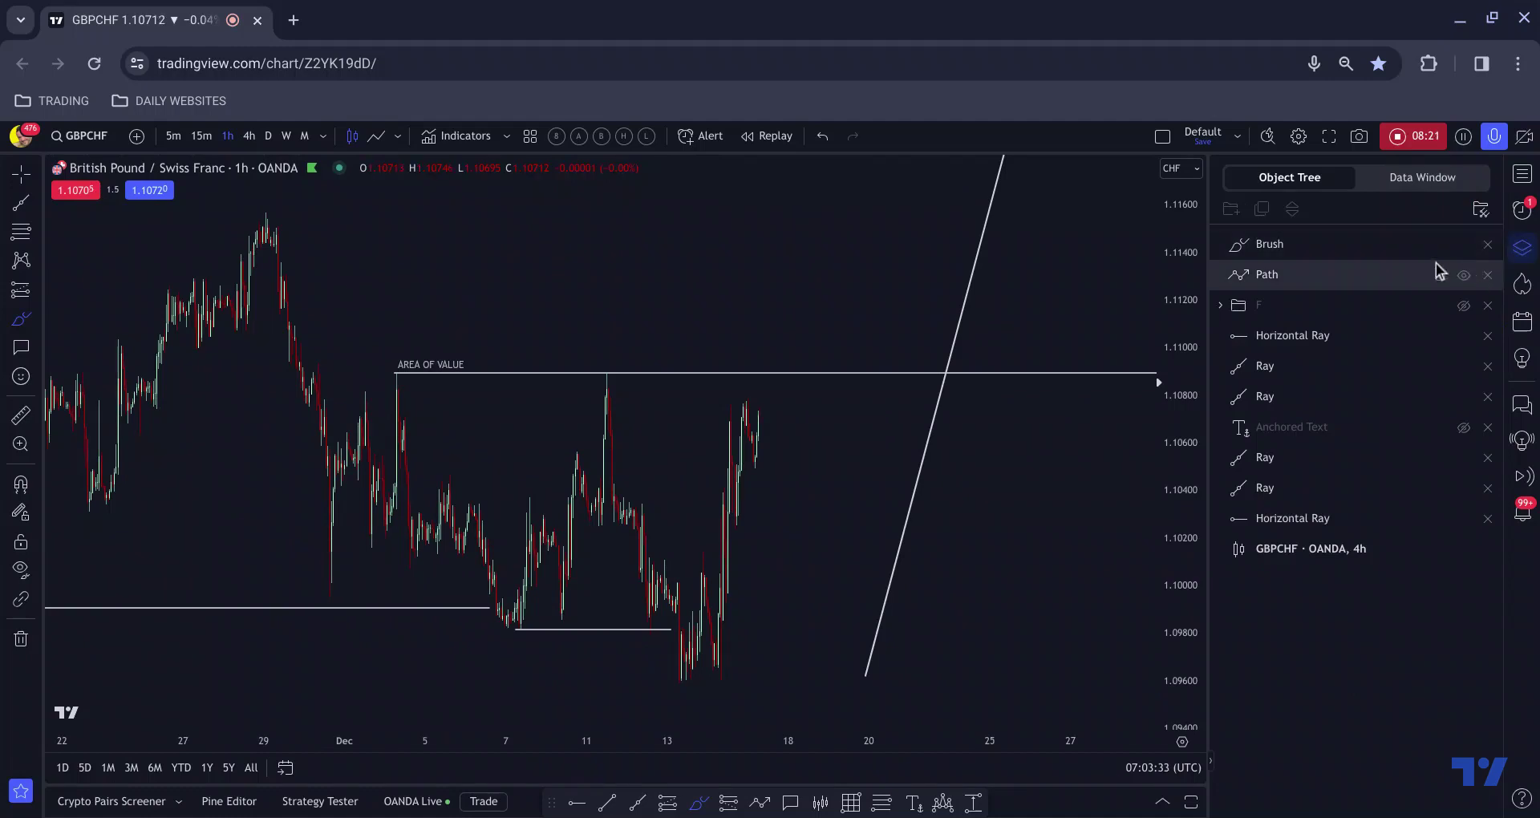
click(1488, 245)
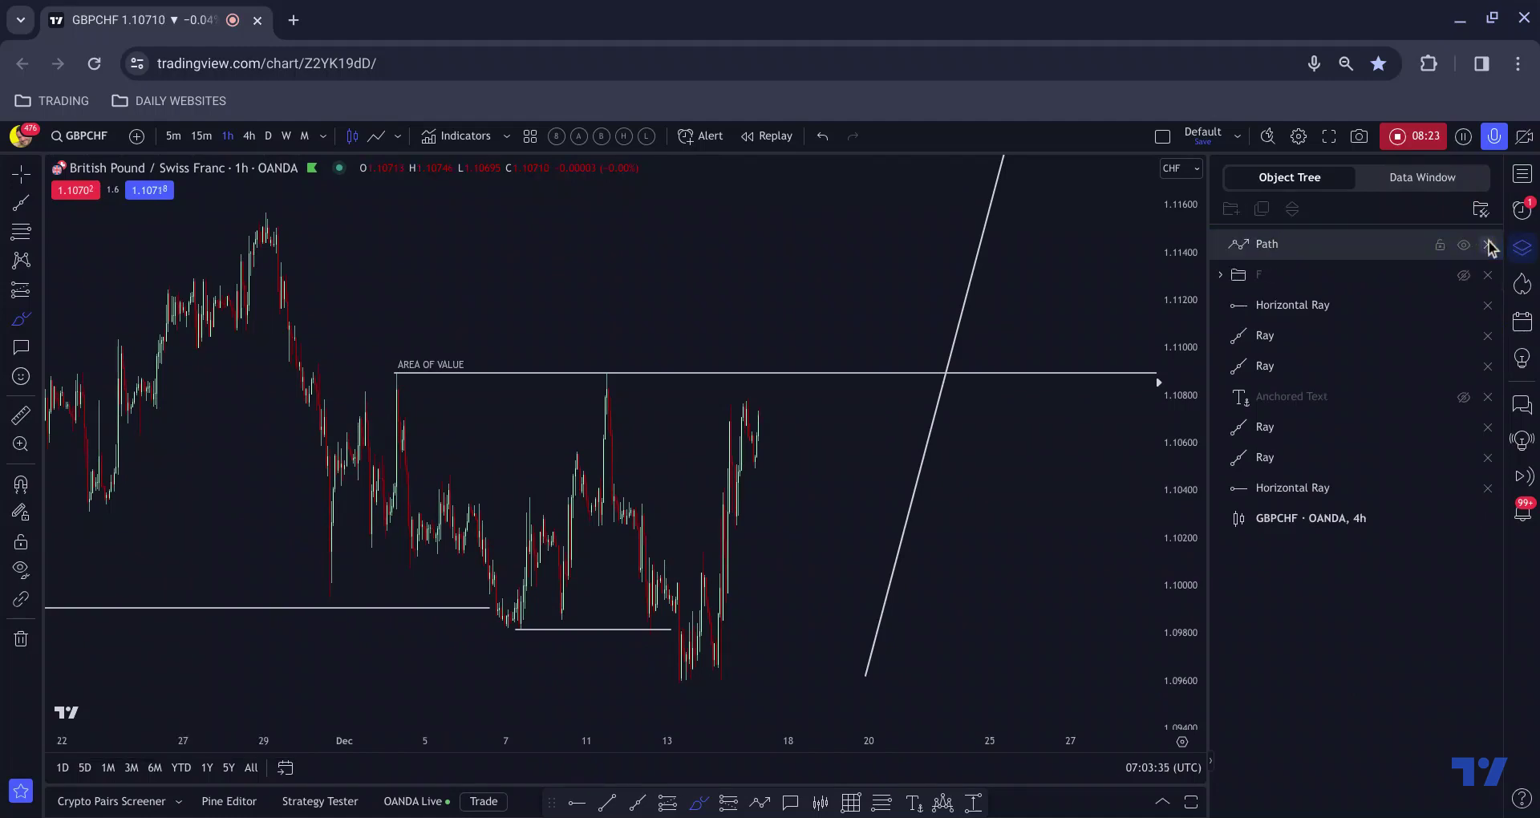
click(1487, 245)
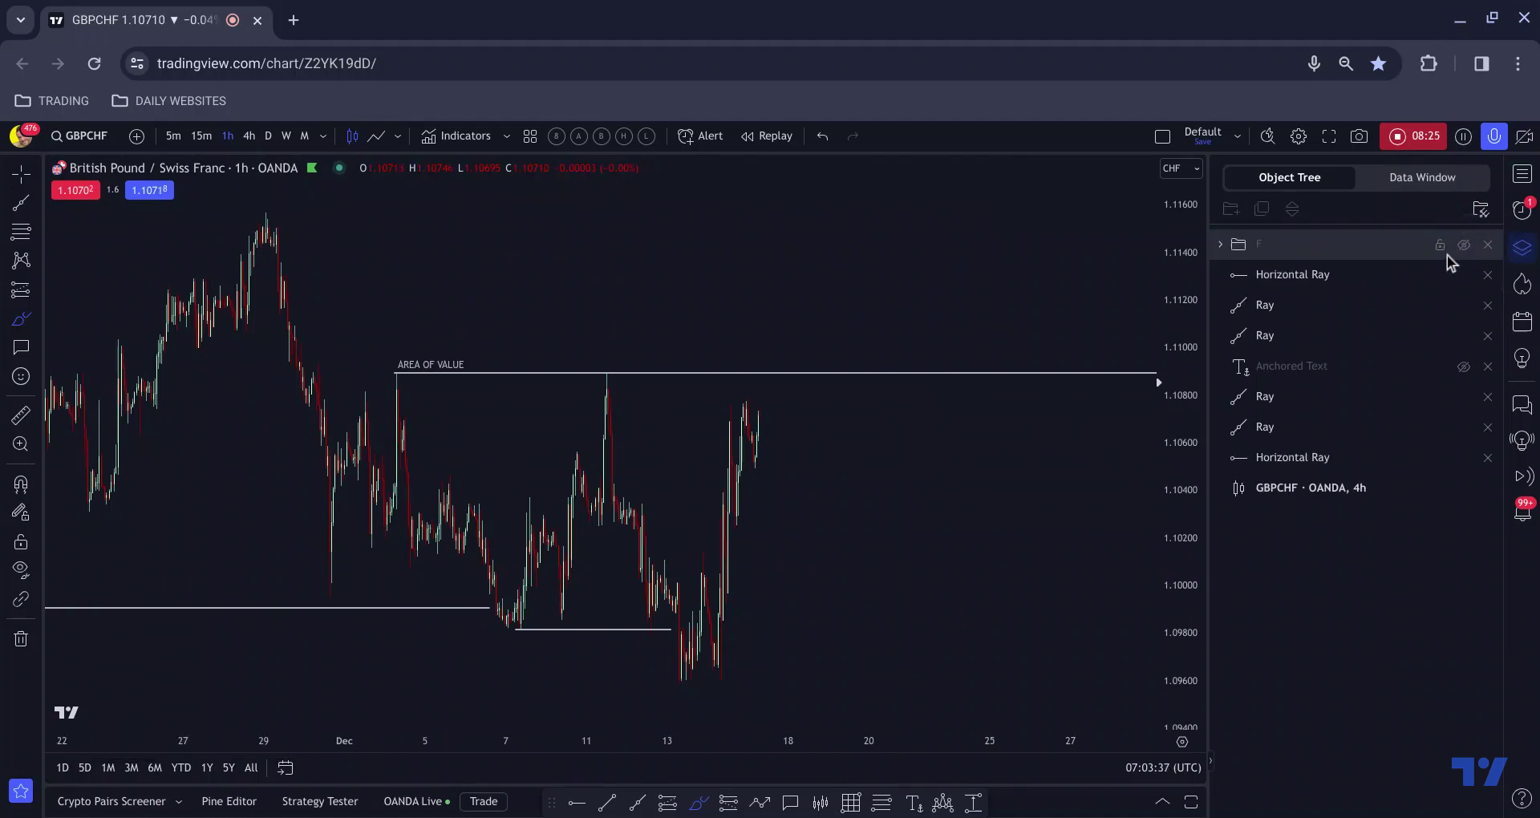
click(1464, 246)
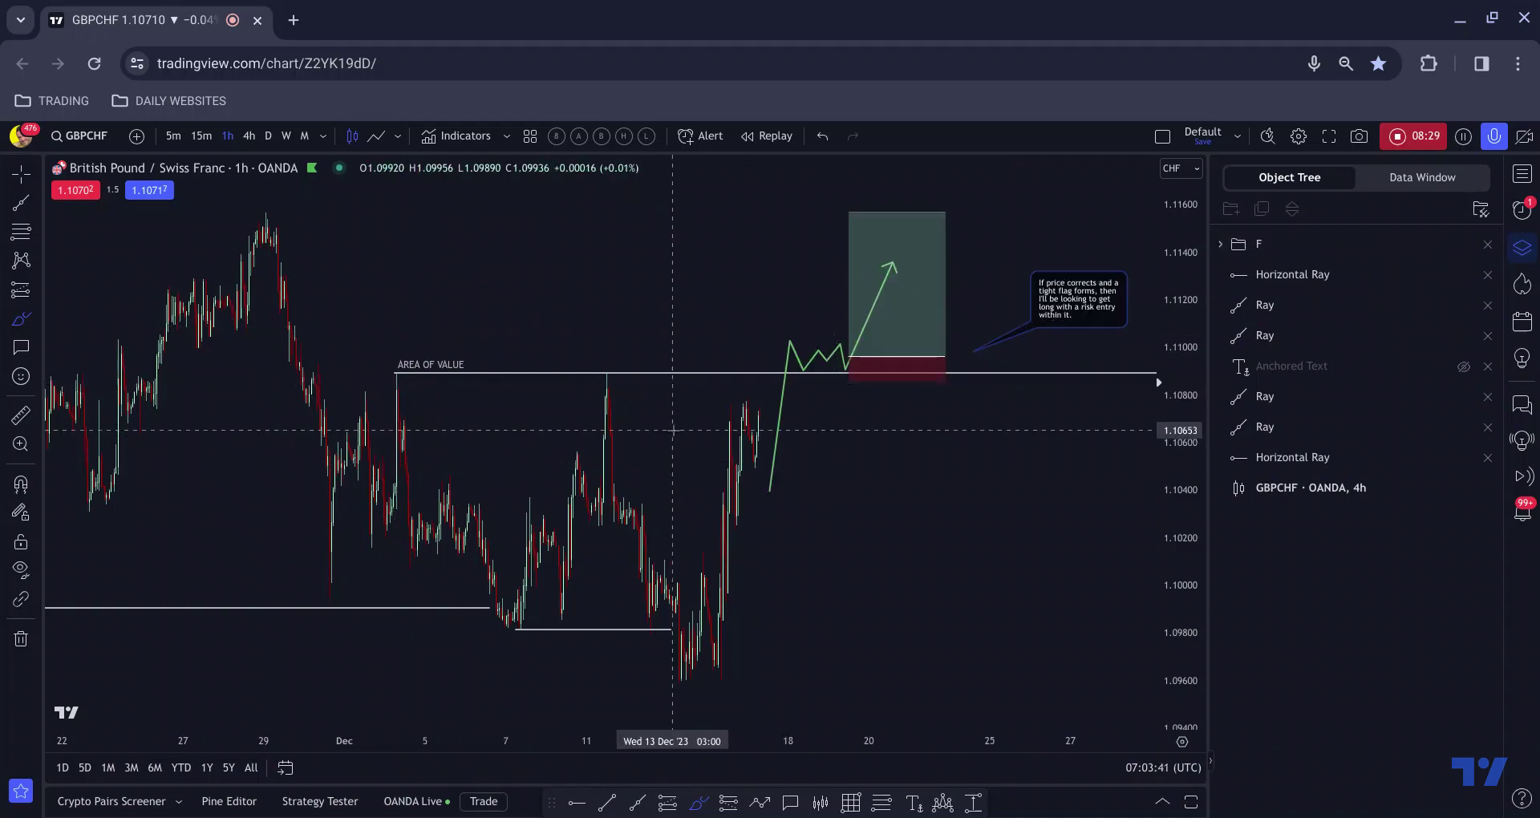
Delete the stray brush stroke near the area of value and leave the Brush tool
scroll(775, 427, down, 2)
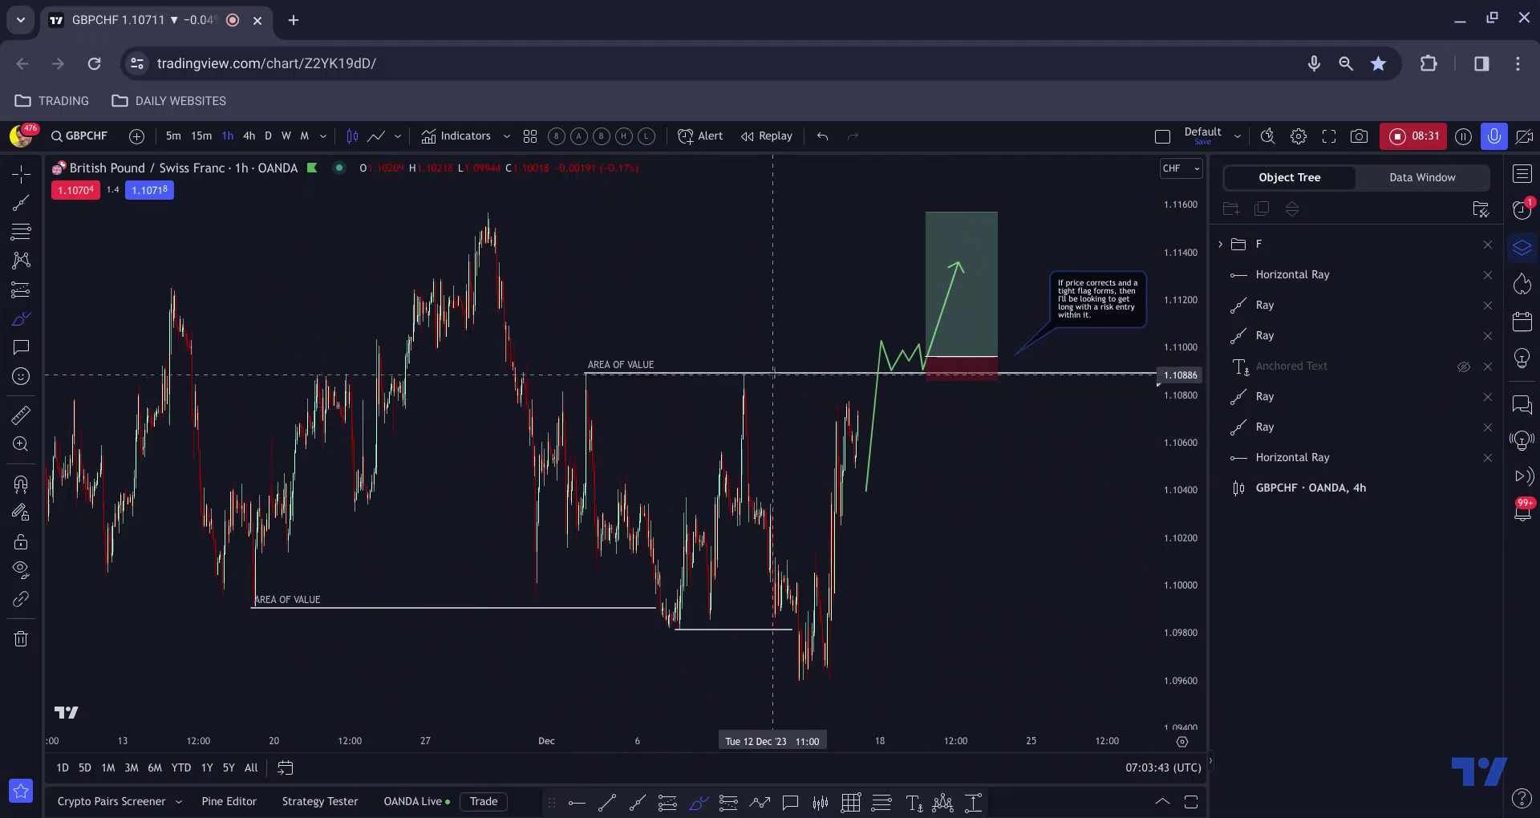
scroll(773, 375, down, 2)
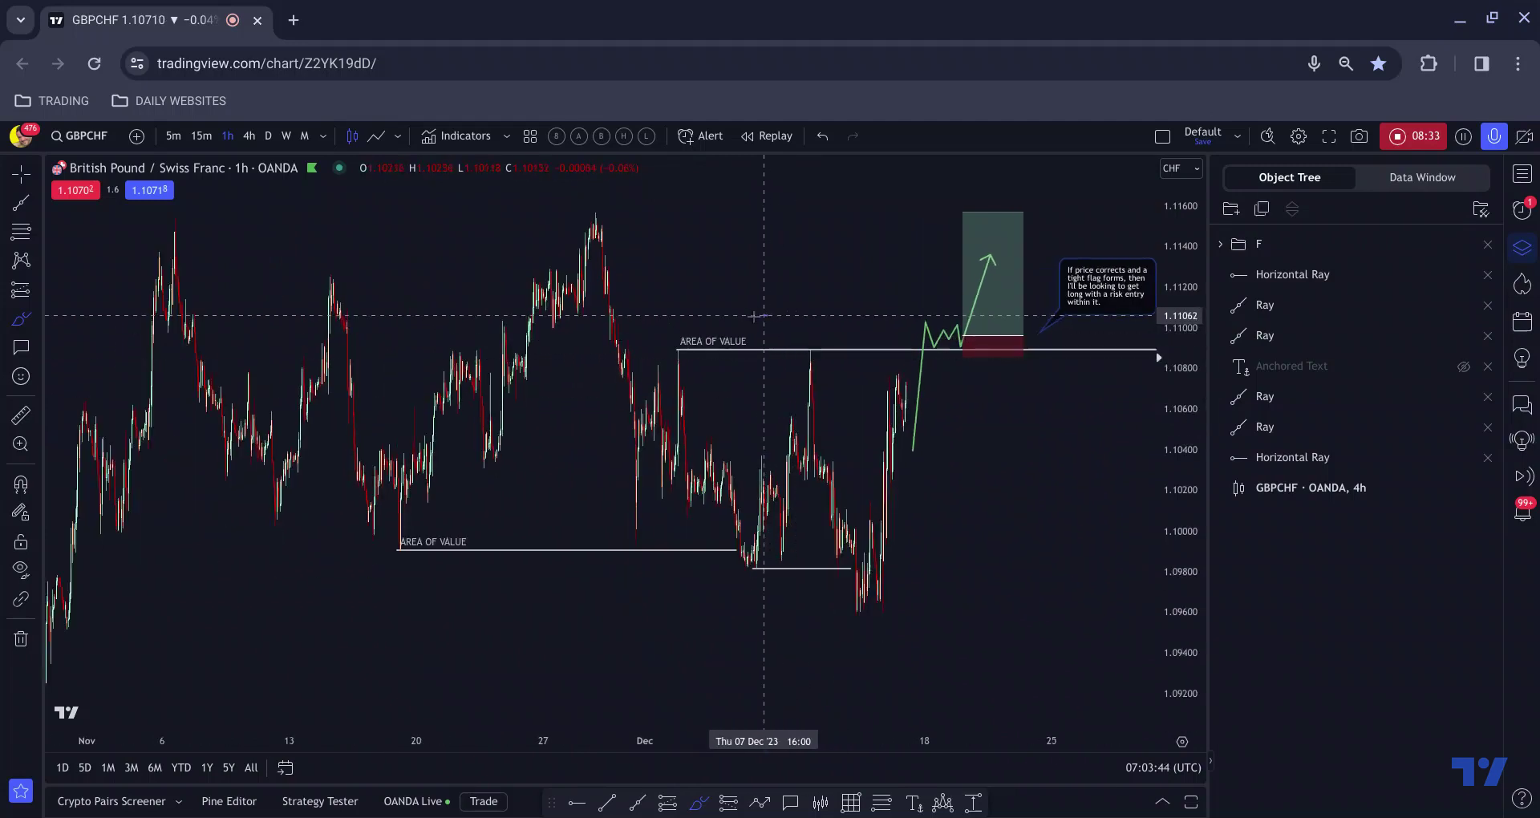
mouse_move(764, 316)
mouse_down()
mouse_move(687, 336)
mouse_move(667, 320)
mouse_move(565, 332)
mouse_up()
key(Delete)
key(Escape)
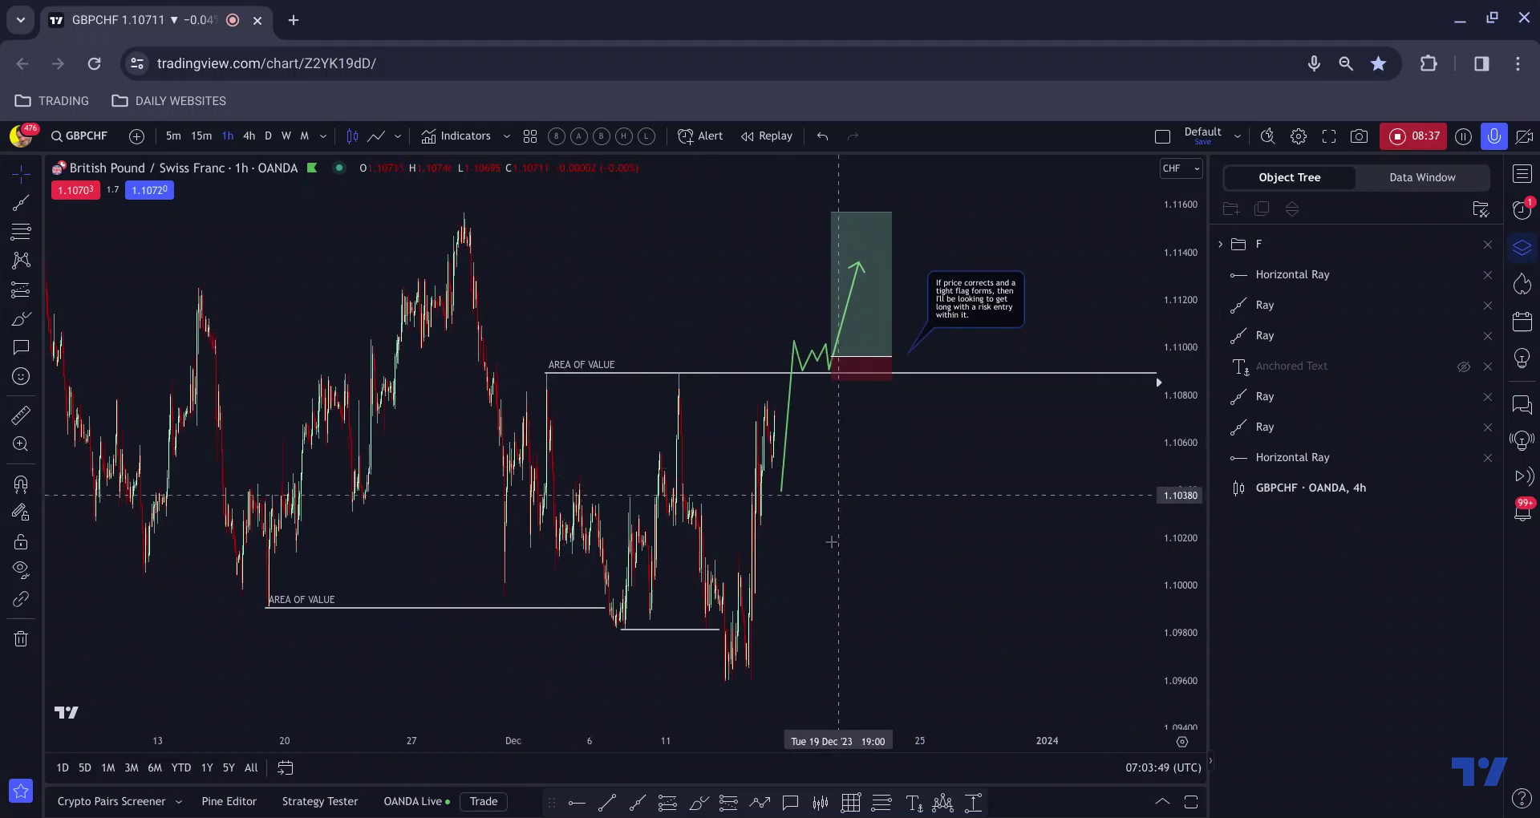
Compare the GBPCHF long forecast on the 1-hour and 4-hour timeframes, ending on the 1-hour chart
scroll(756, 492, right, 5)
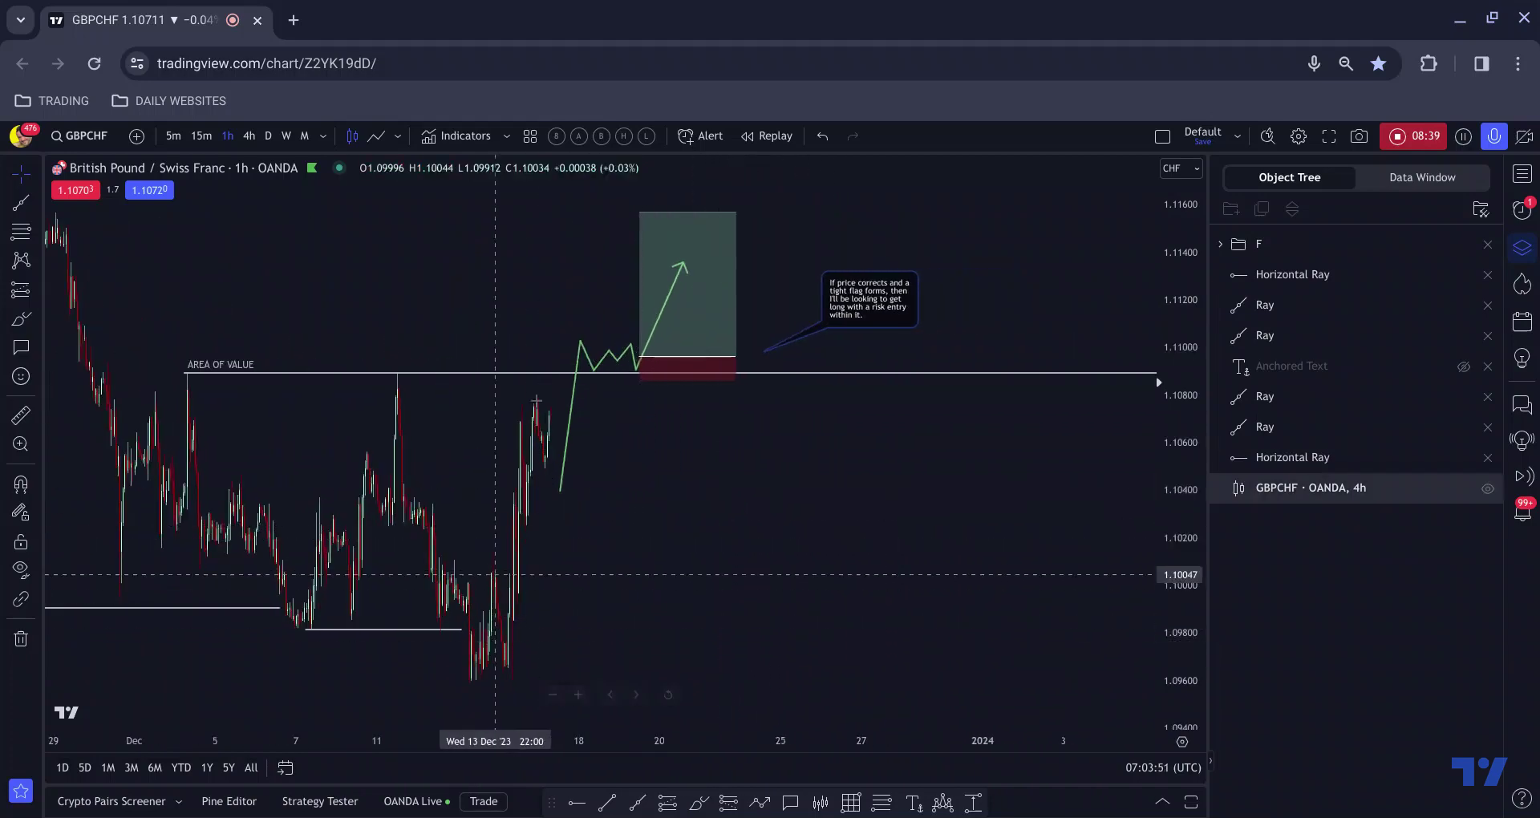
scroll(572, 349, down, 2)
scroll(572, 350, down, 2)
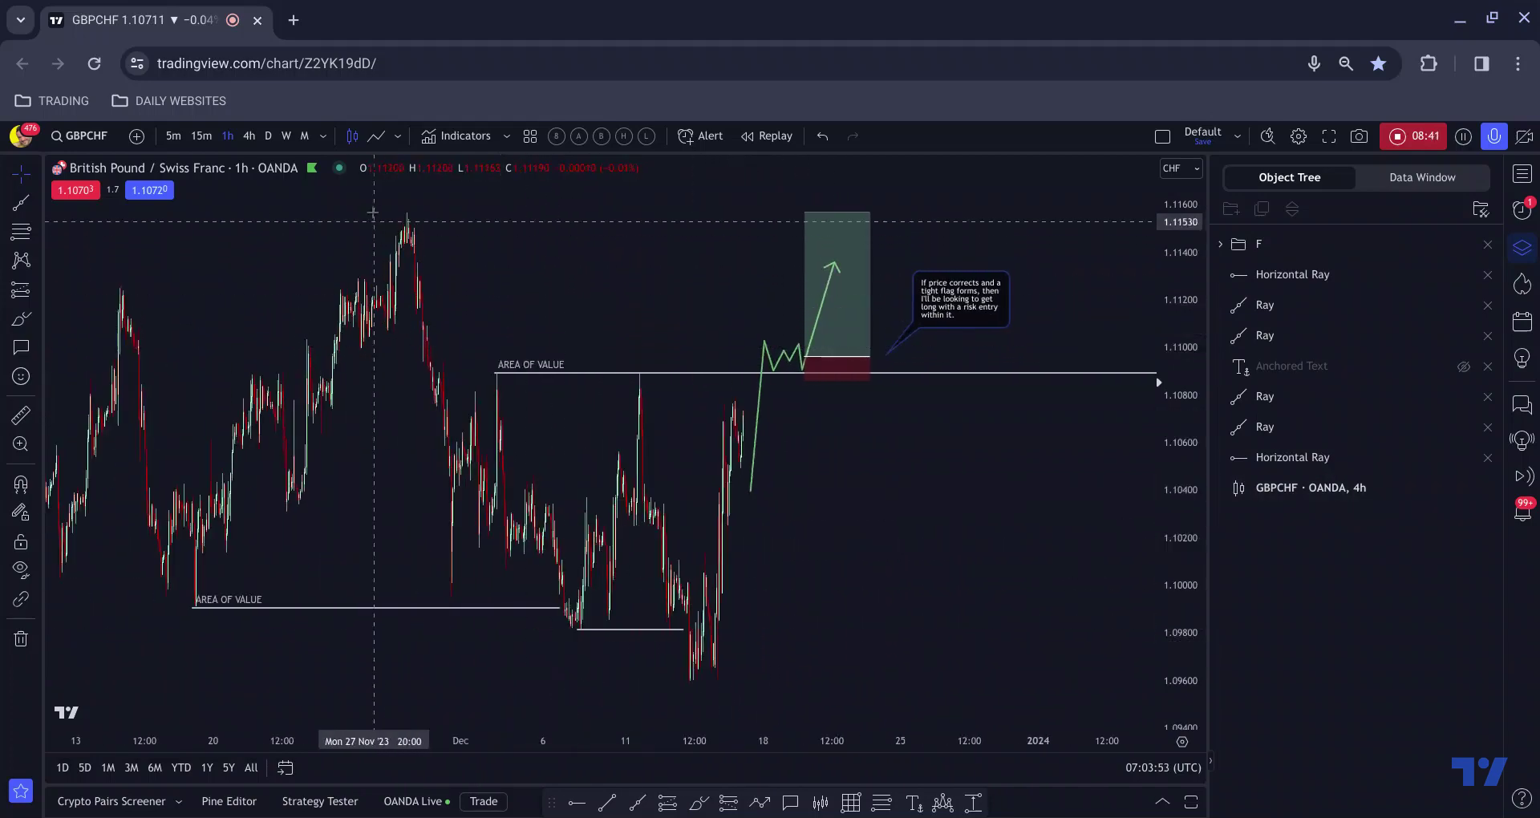
click(249, 136)
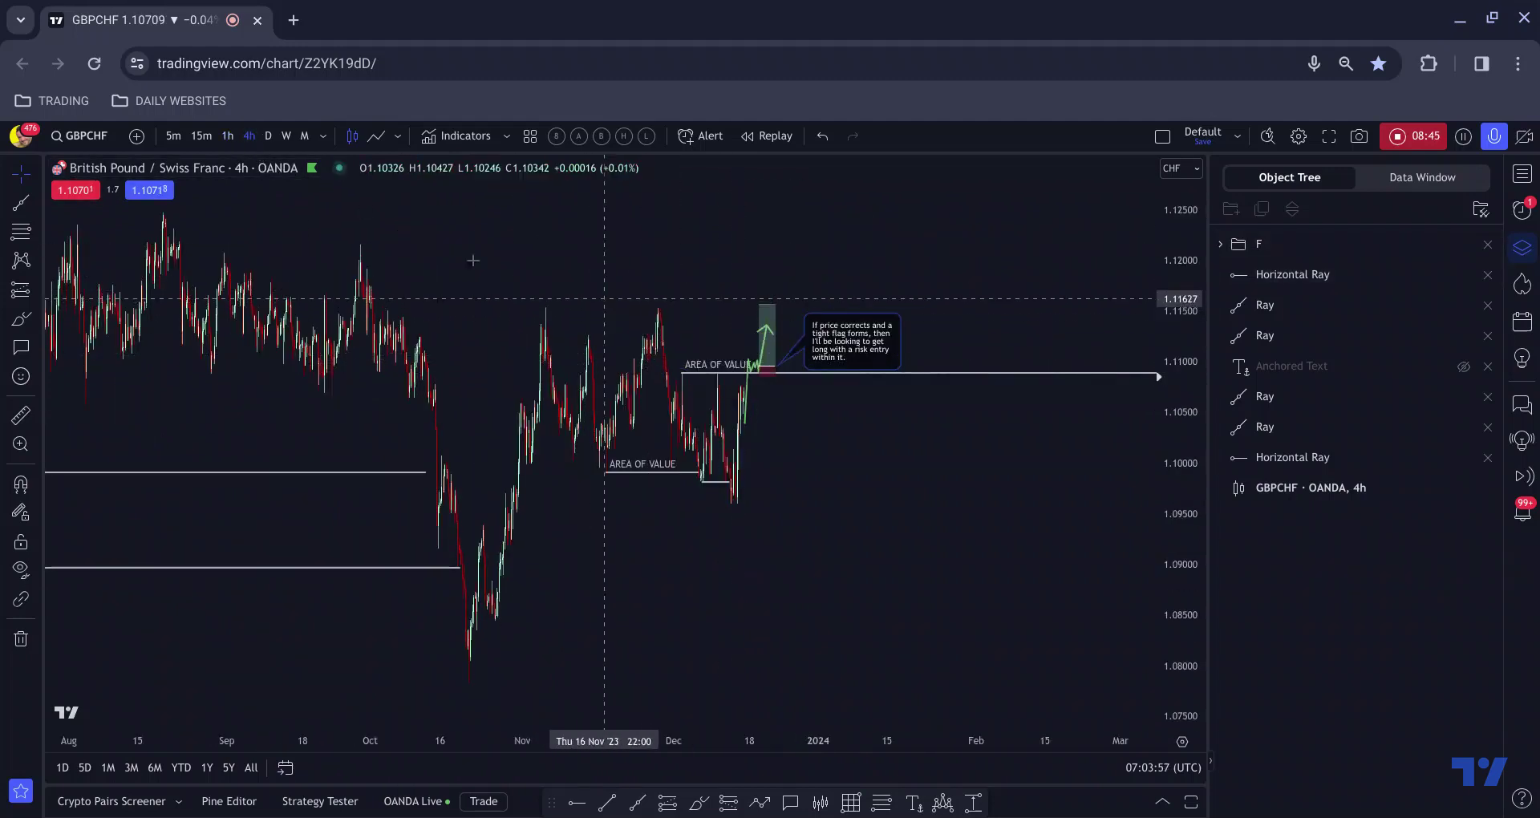
click(229, 137)
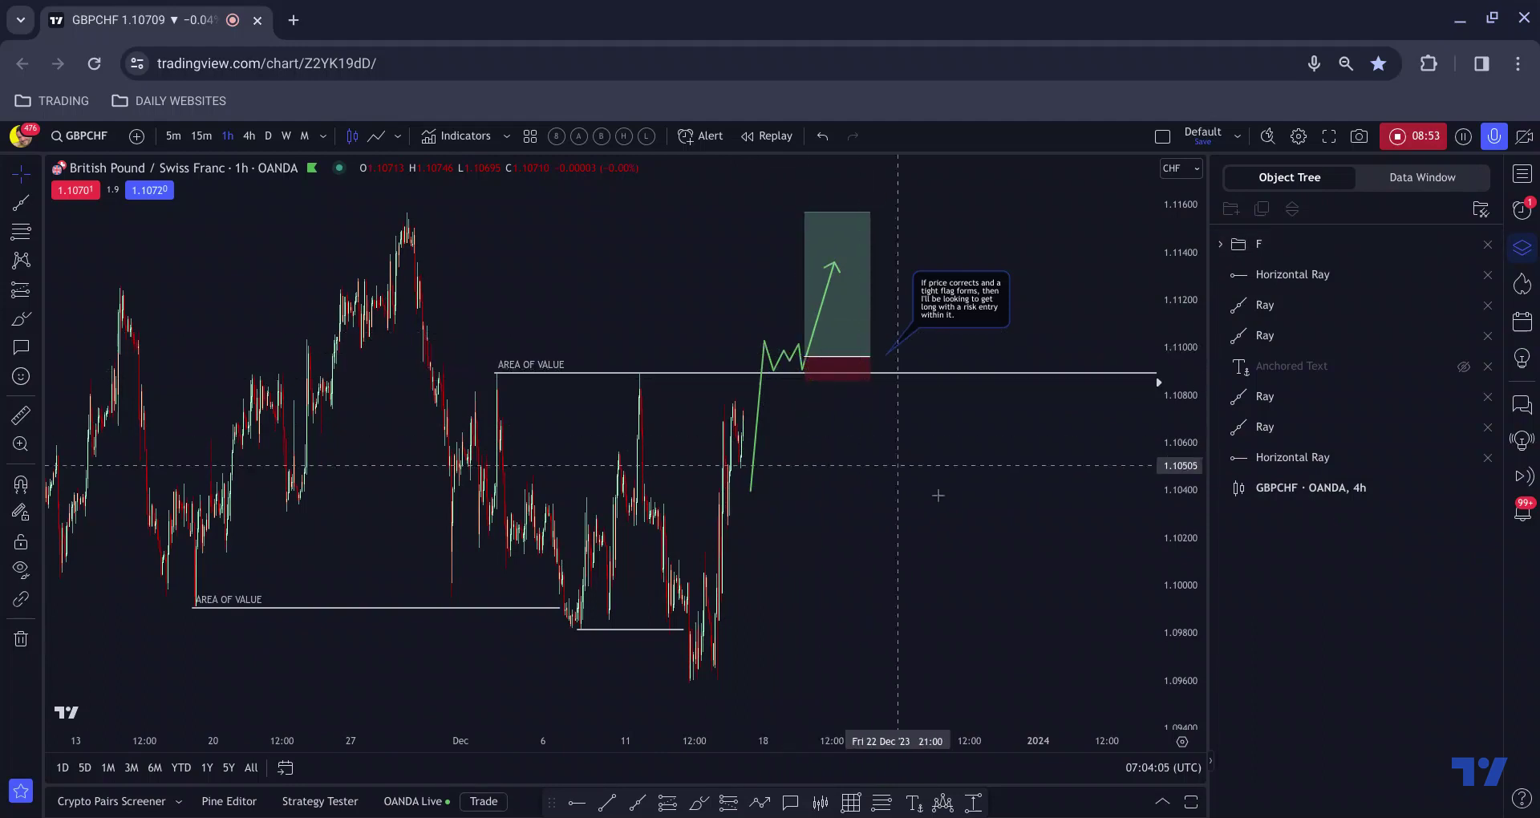
Examine the long position's entry above the area of value against the December rally on the 1-hour chart
scroll(935, 495, up, 2)
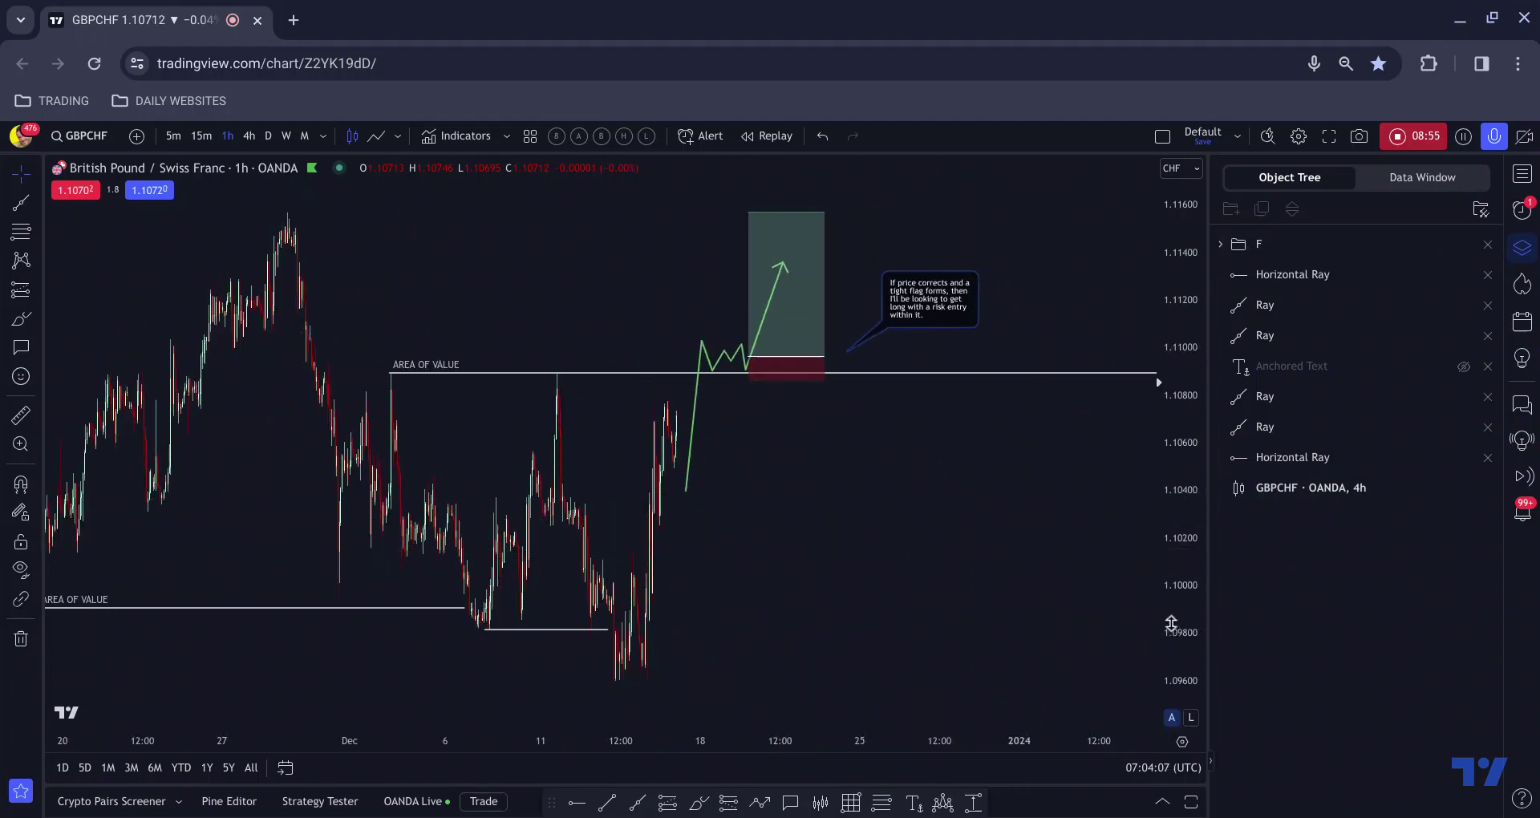
drag(1171, 622, 1171, 598)
click(750, 351)
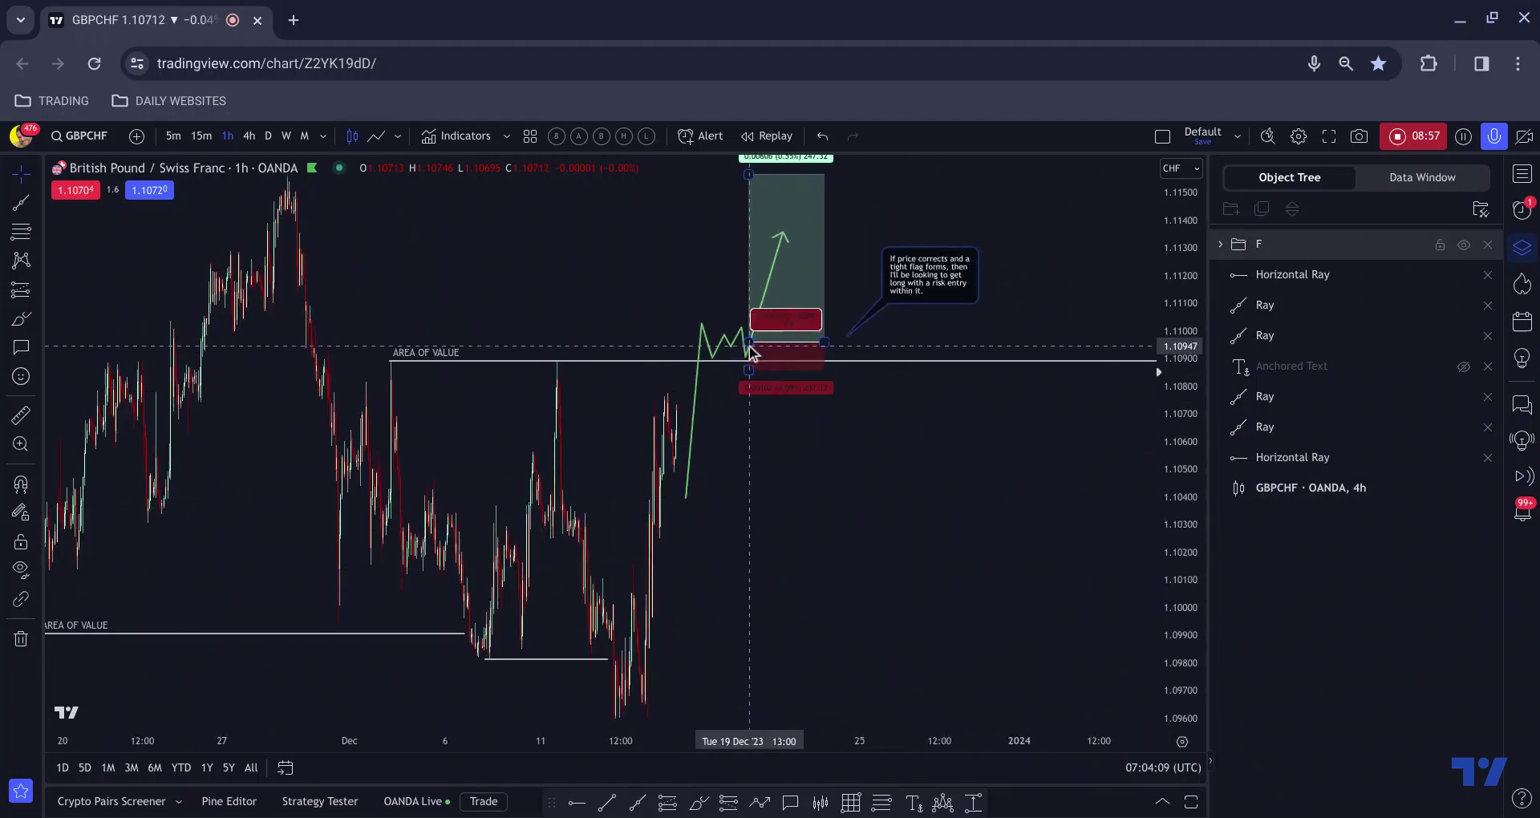
click(973, 397)
scroll(1003, 434, down, 1)
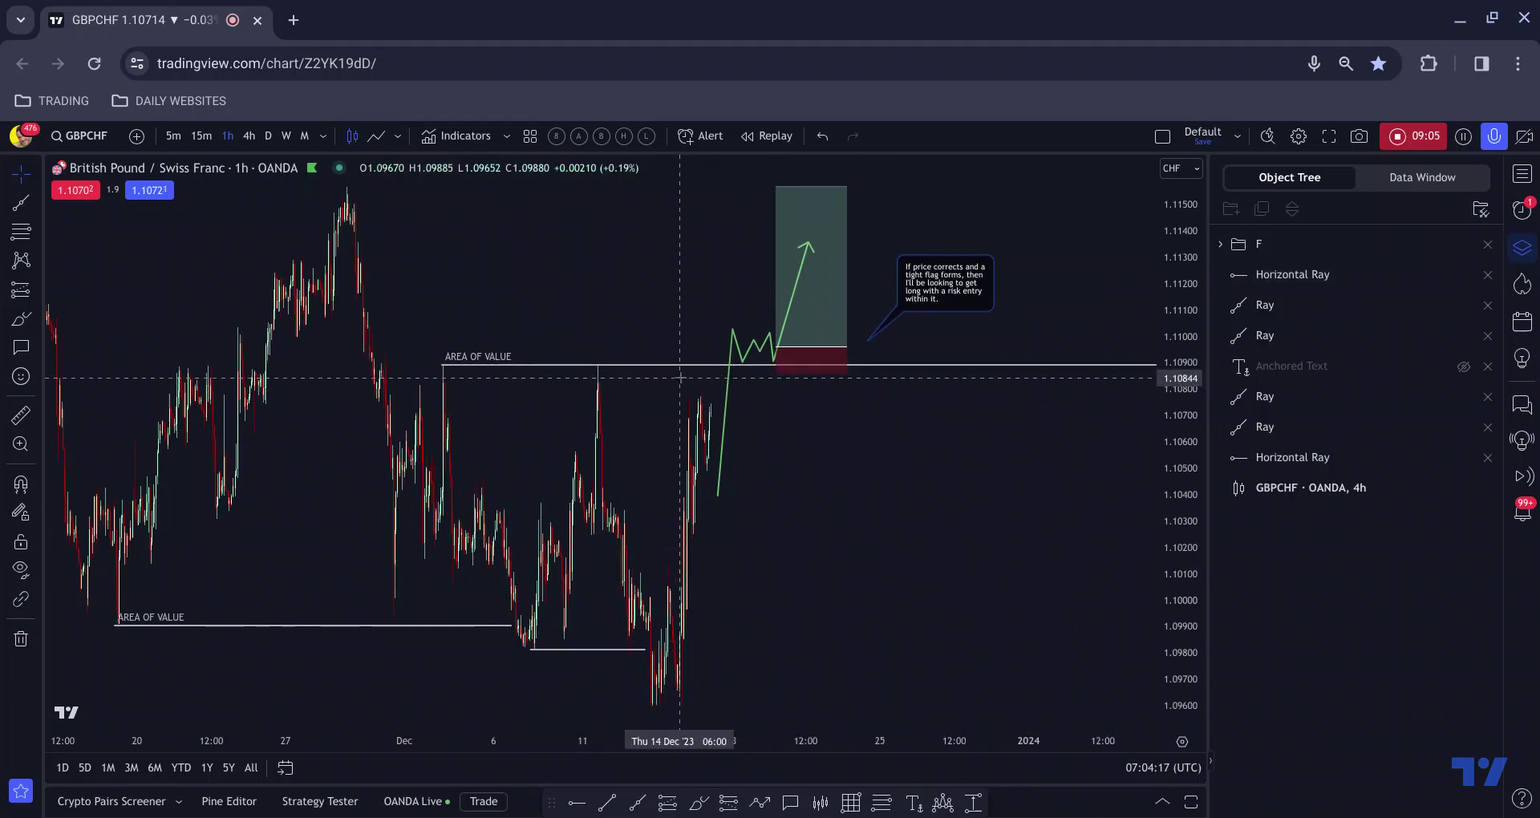
scroll(680, 377, up, 3)
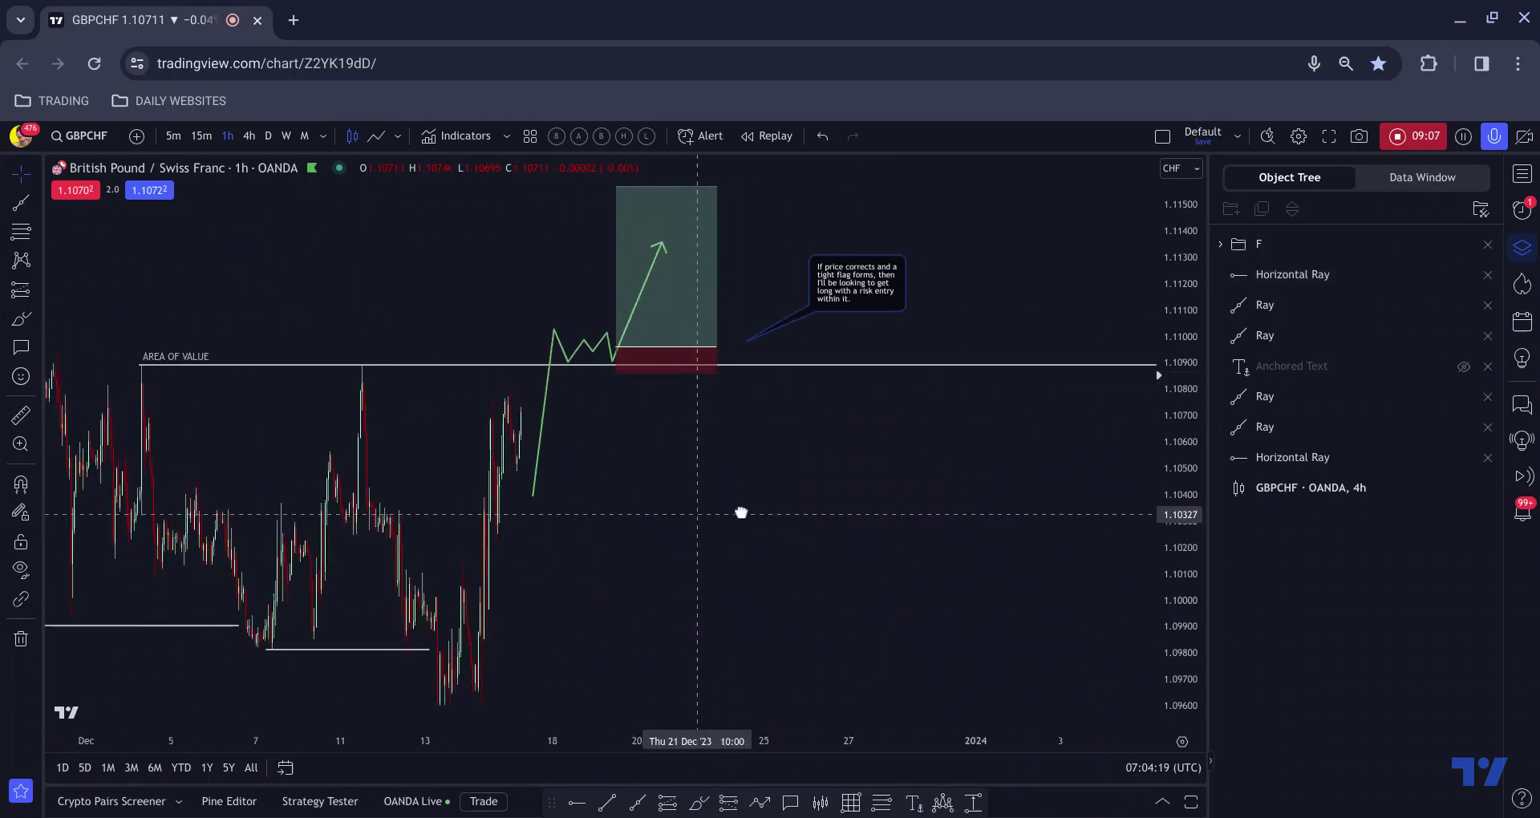
drag(741, 513, 847, 491)
scroll(838, 496, up, 2)
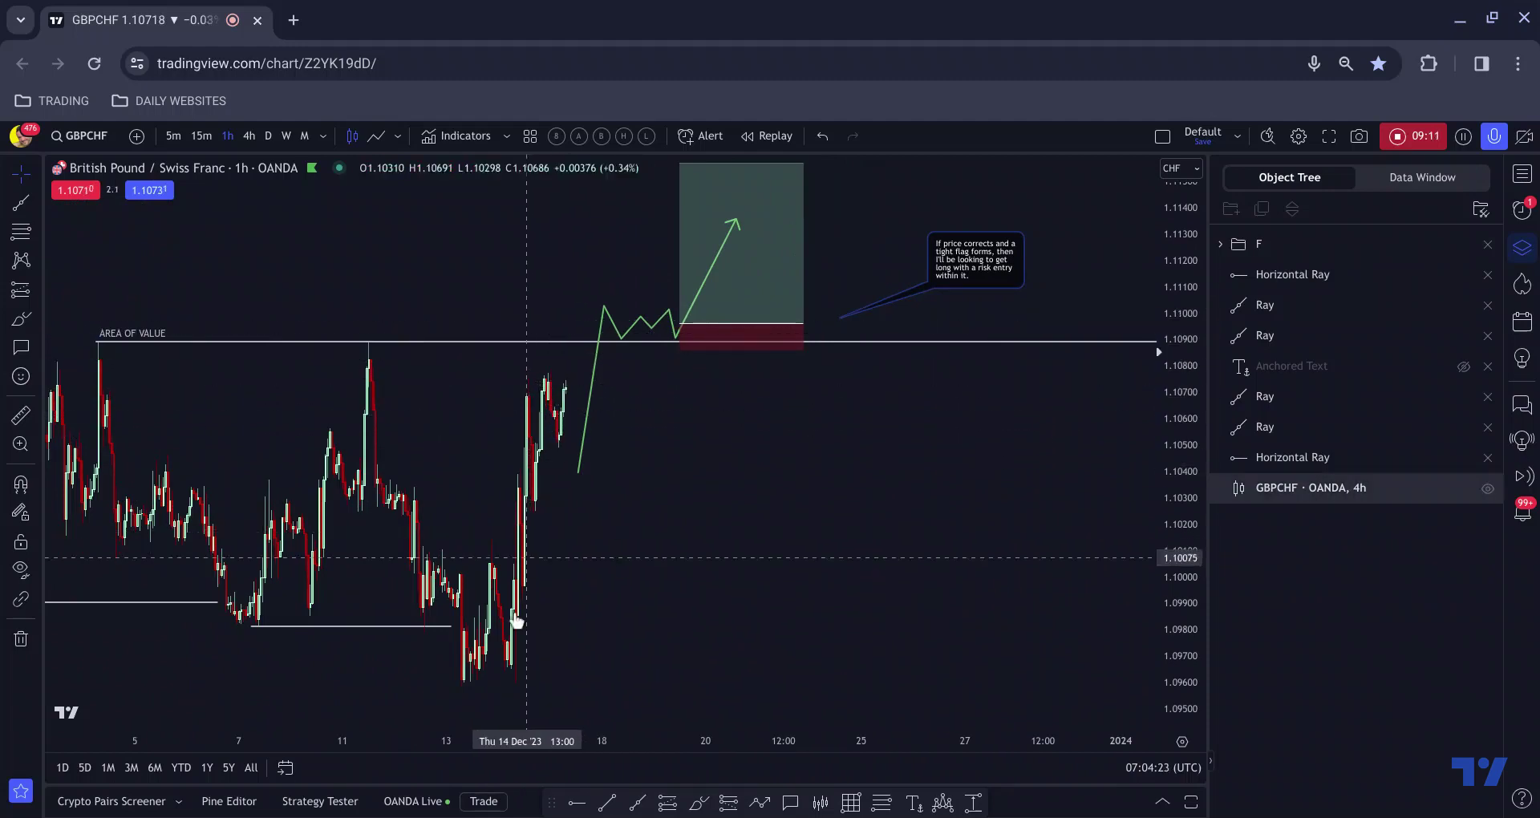
scroll(560, 369, down, 2)
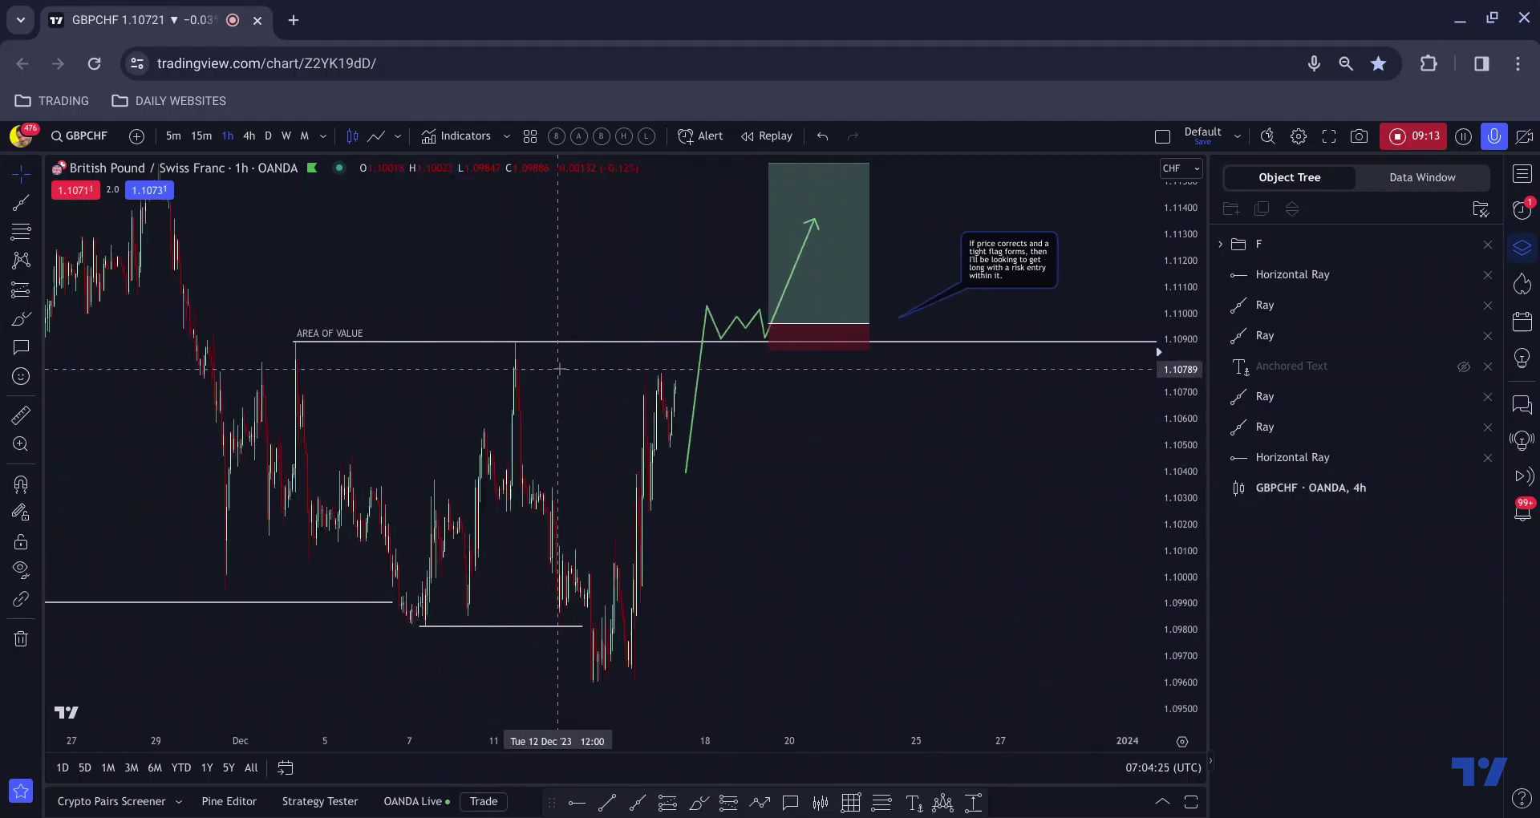
scroll(559, 369, up, 3)
Examine the forecast's flag path, the long position's risk and reward zones, and the preceding November–December structure
right_click(706, 291)
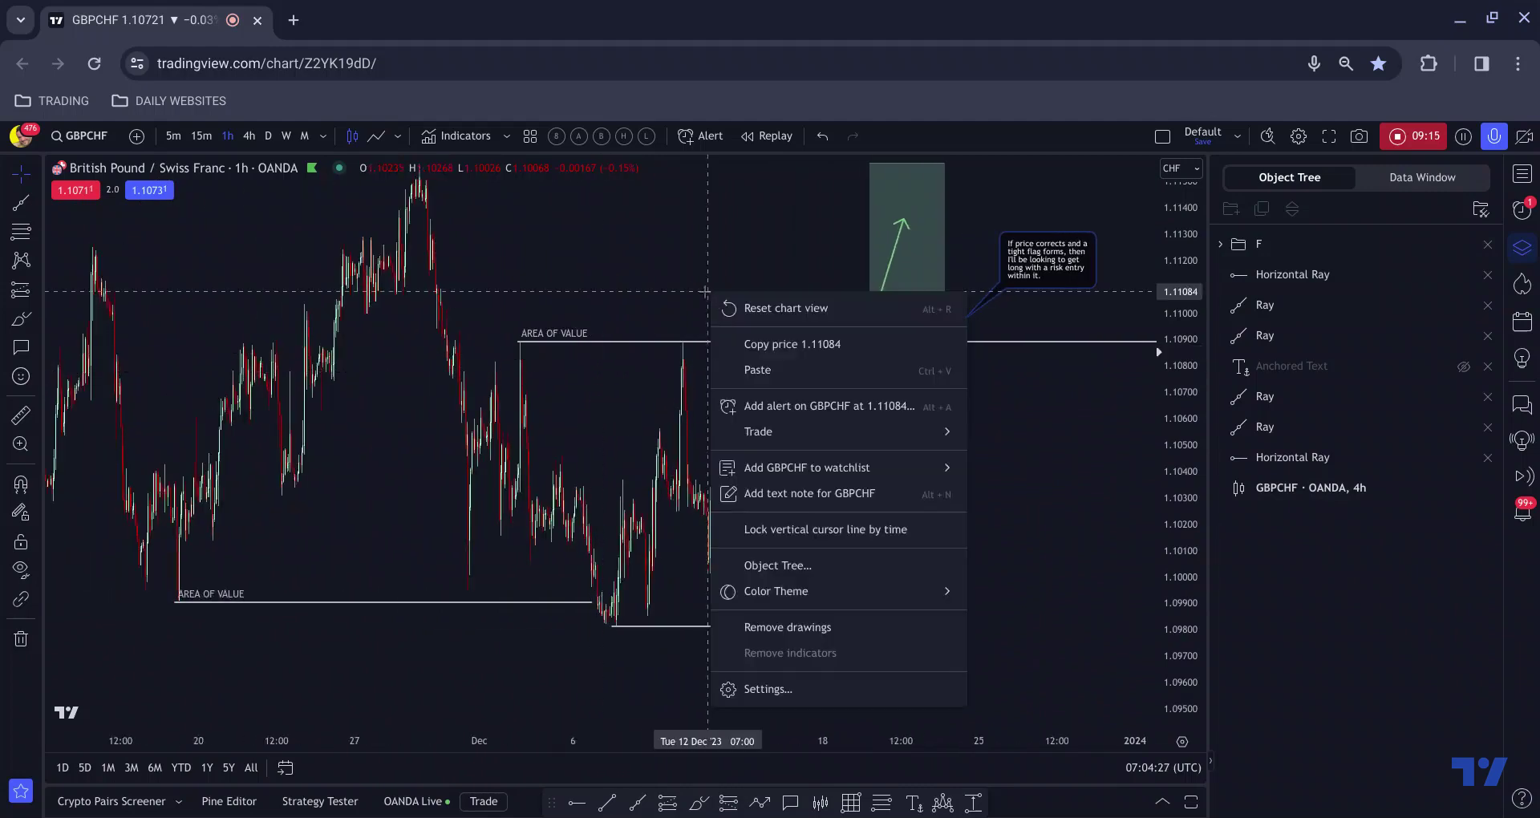
click(682, 285)
drag(658, 298, 585, 337)
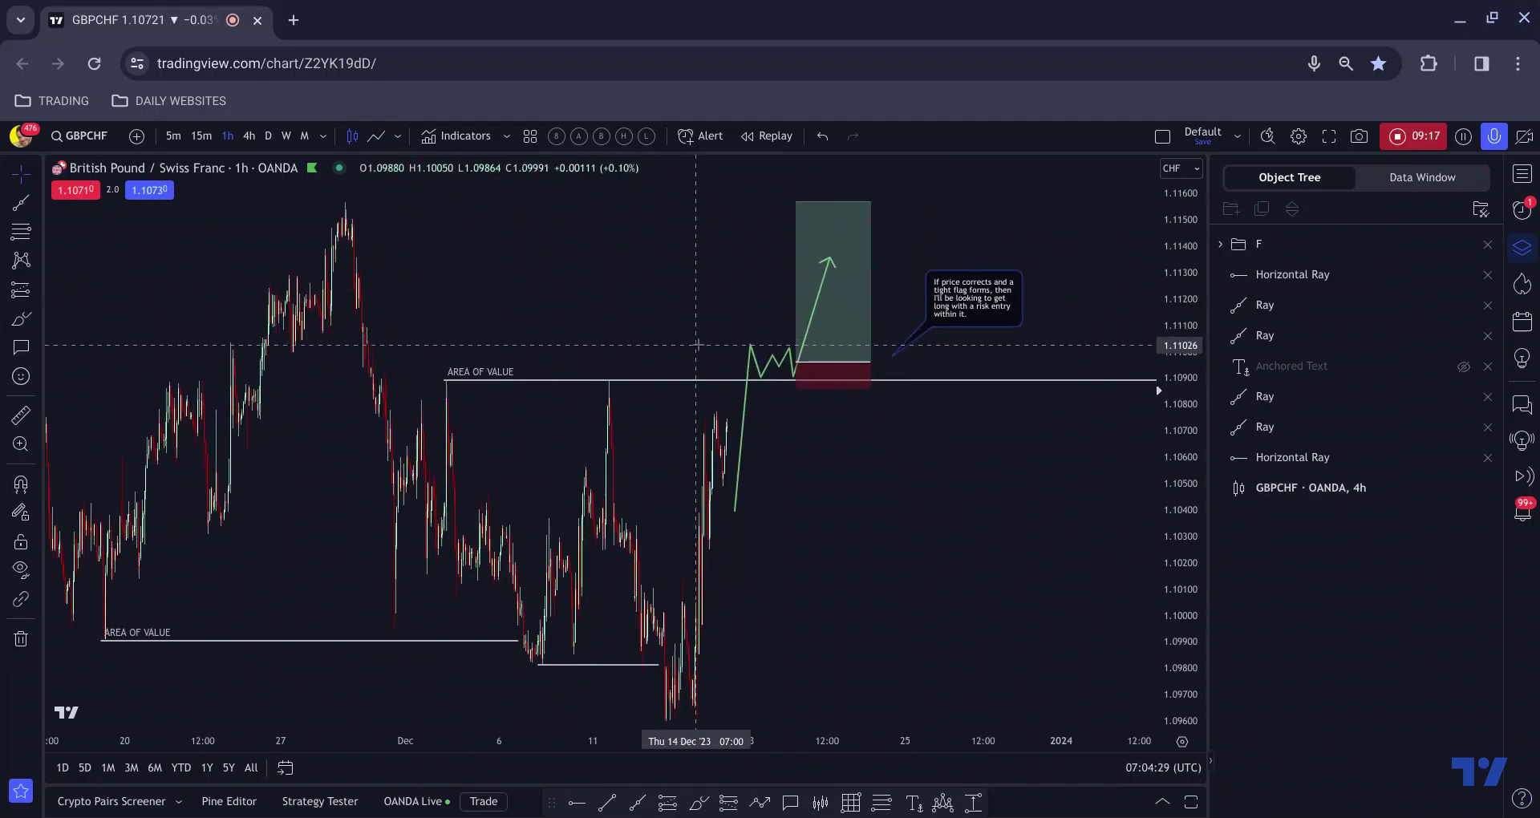
click(788, 367)
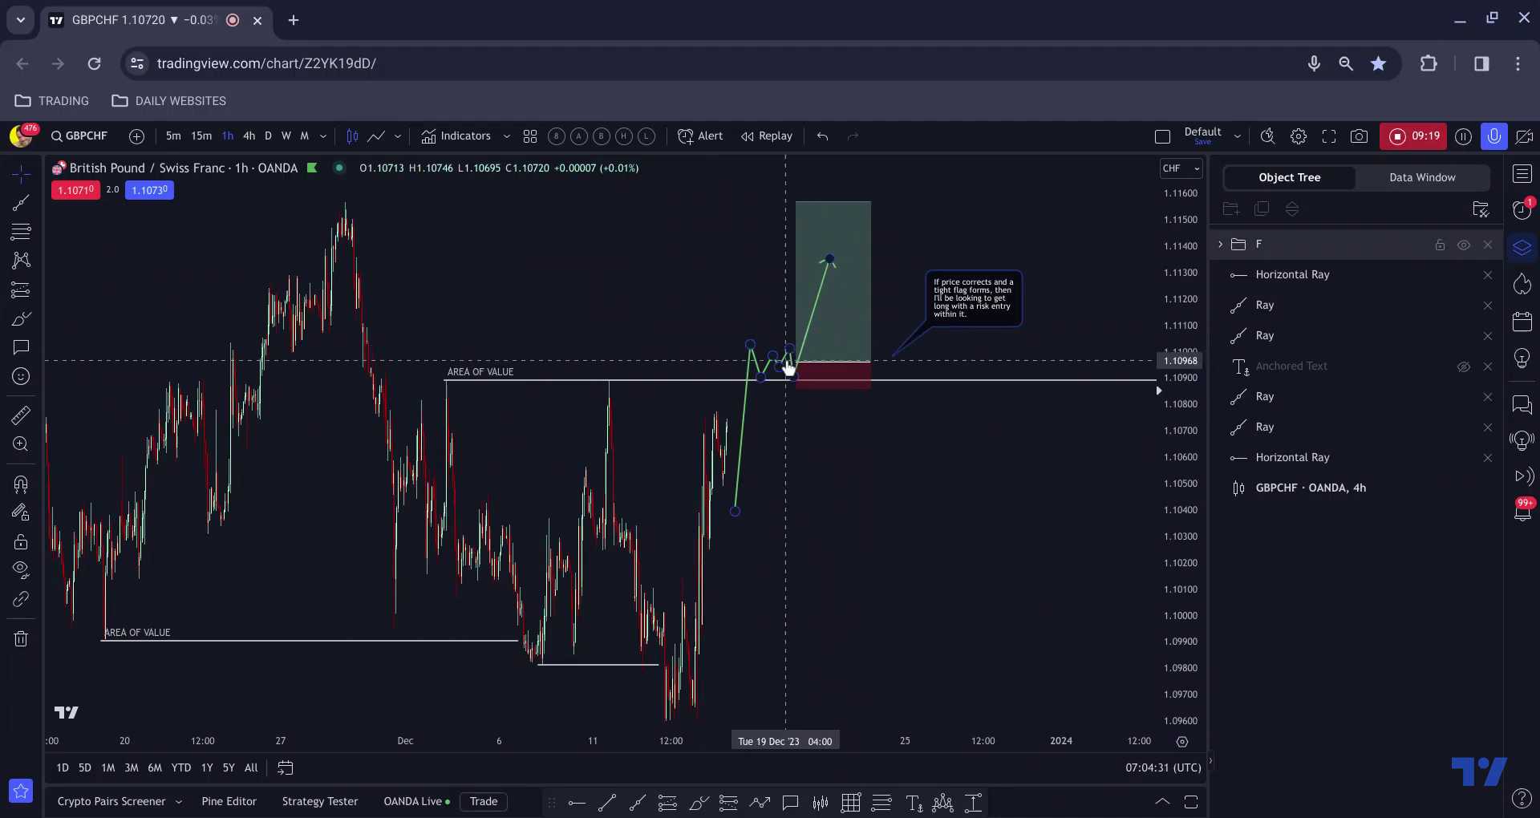
click(800, 378)
click(718, 282)
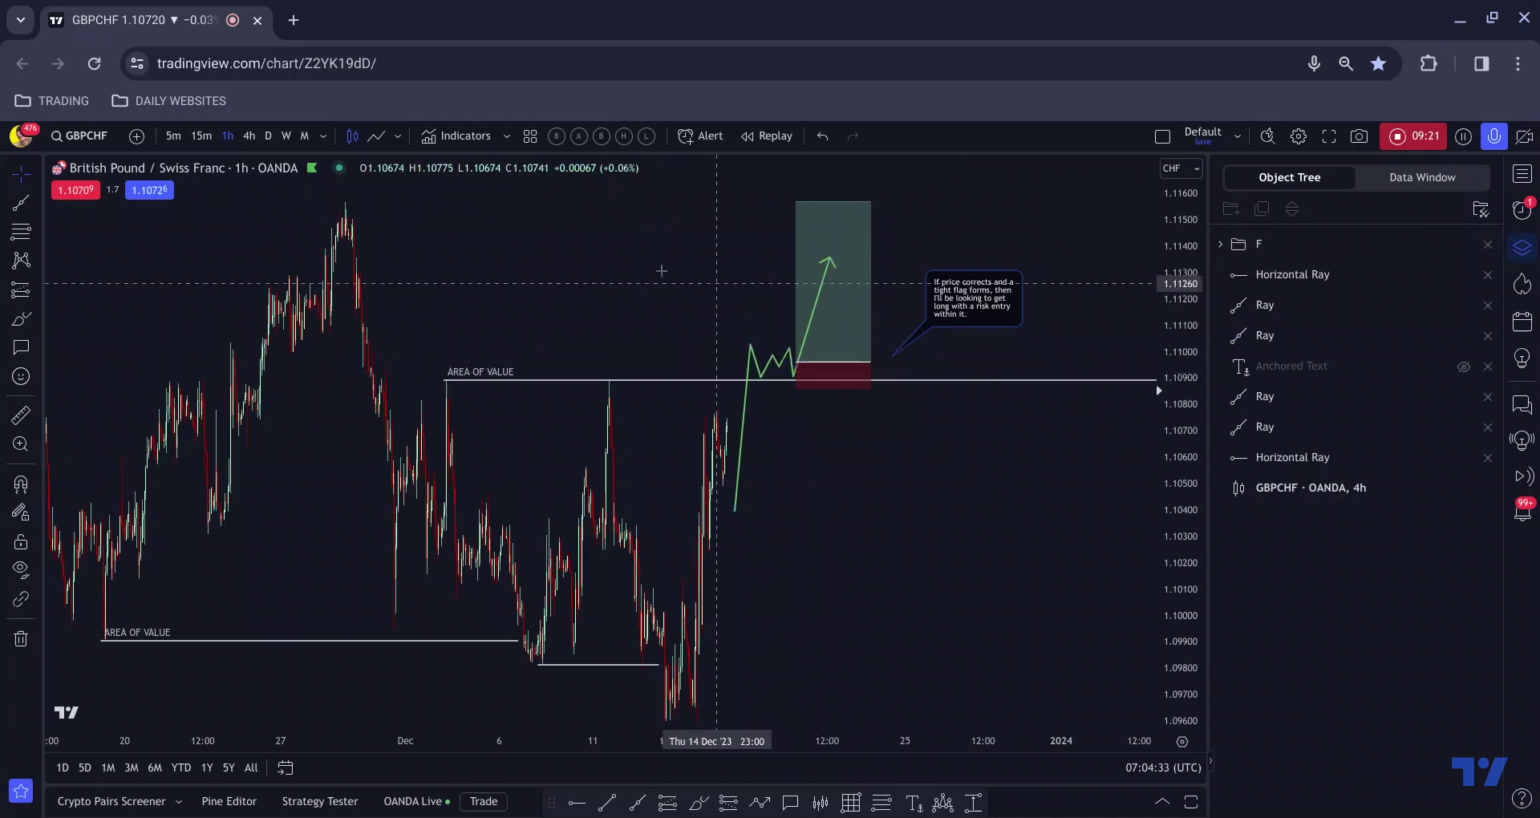
scroll(366, 213, down, 3)
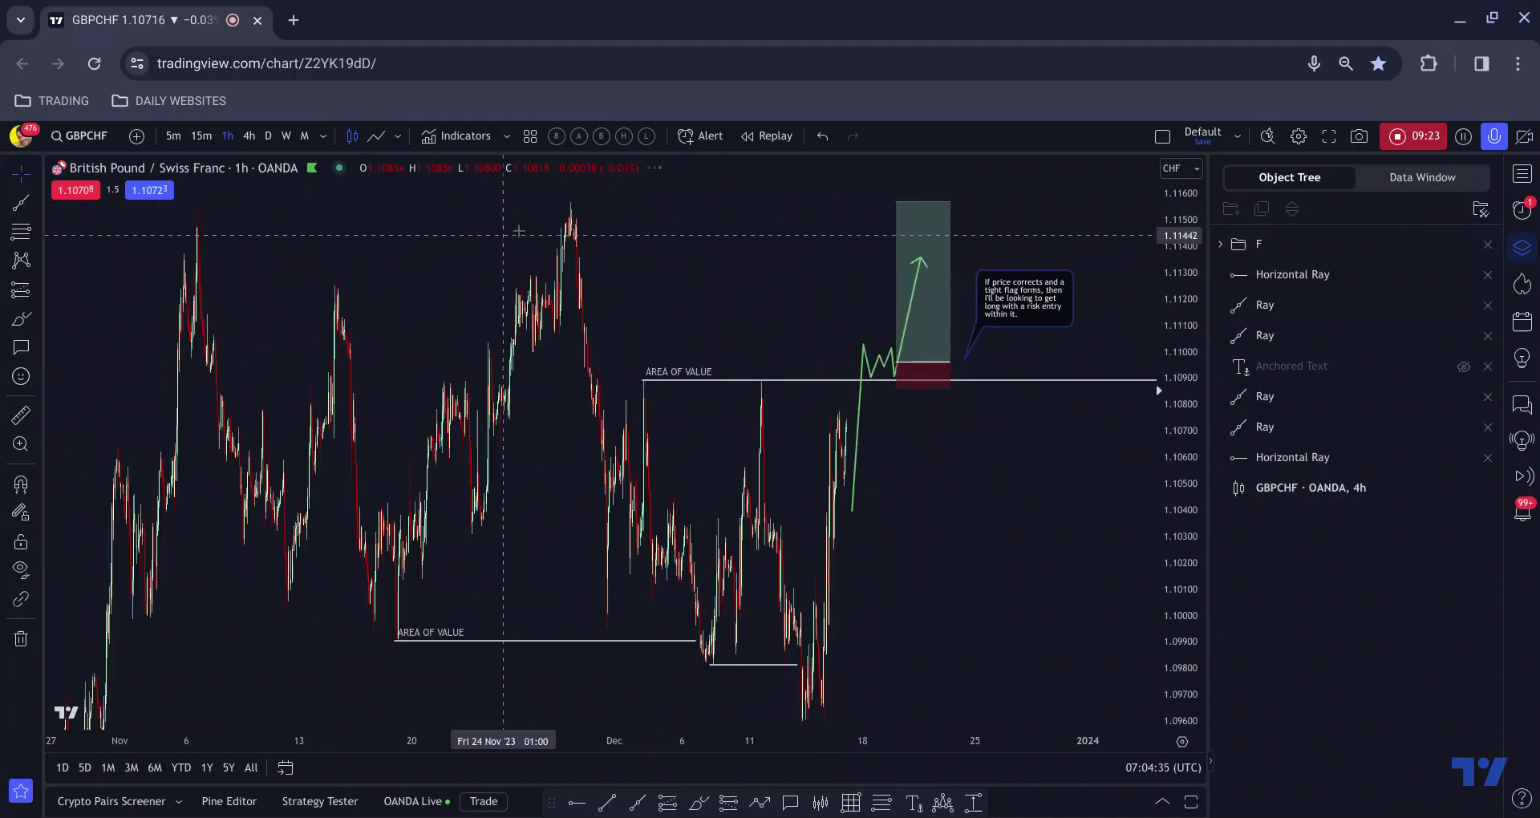
scroll(688, 260, up, 3)
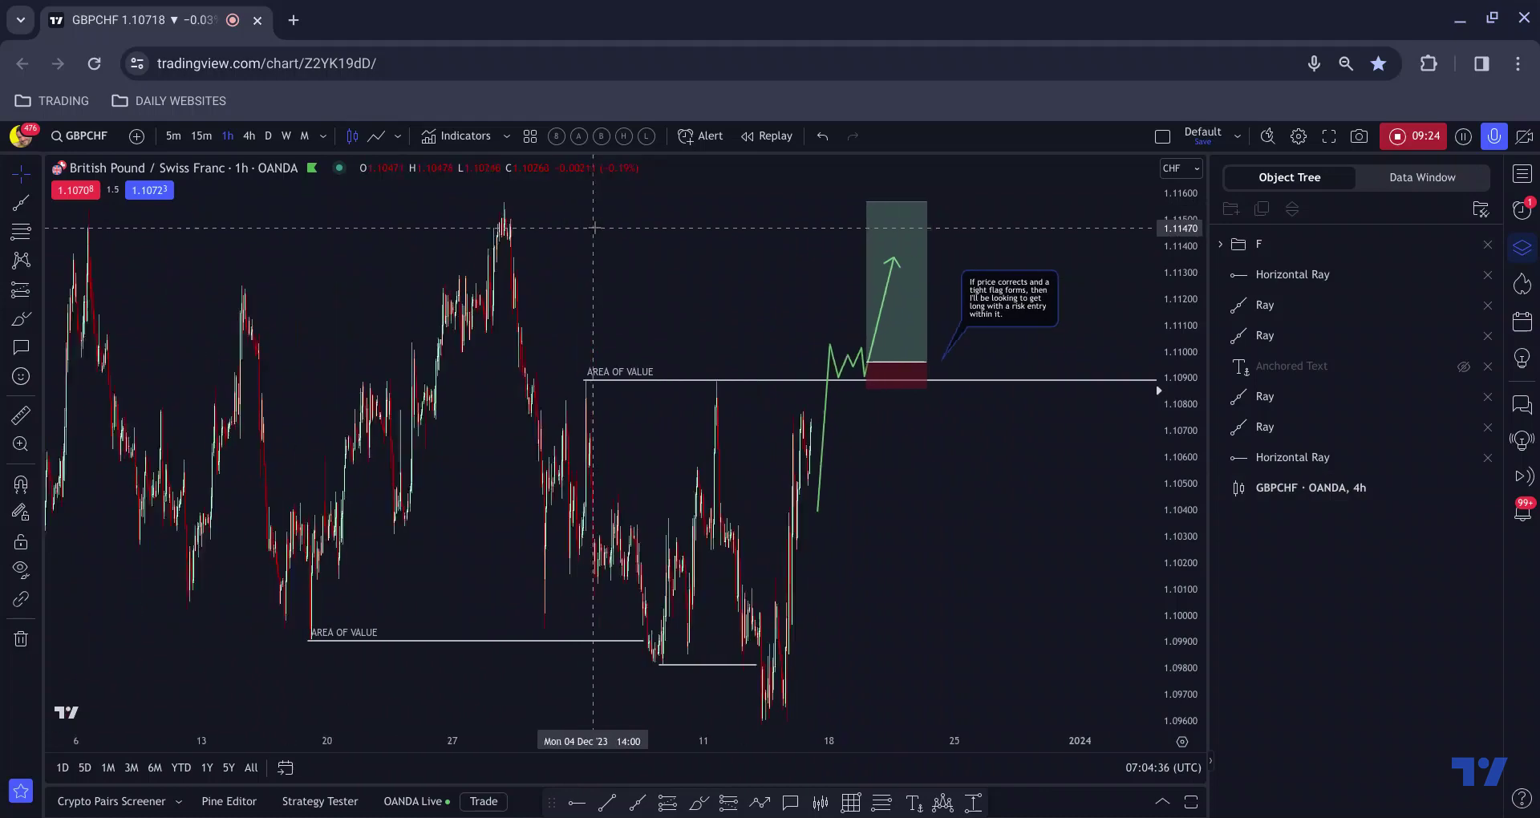
click(811, 335)
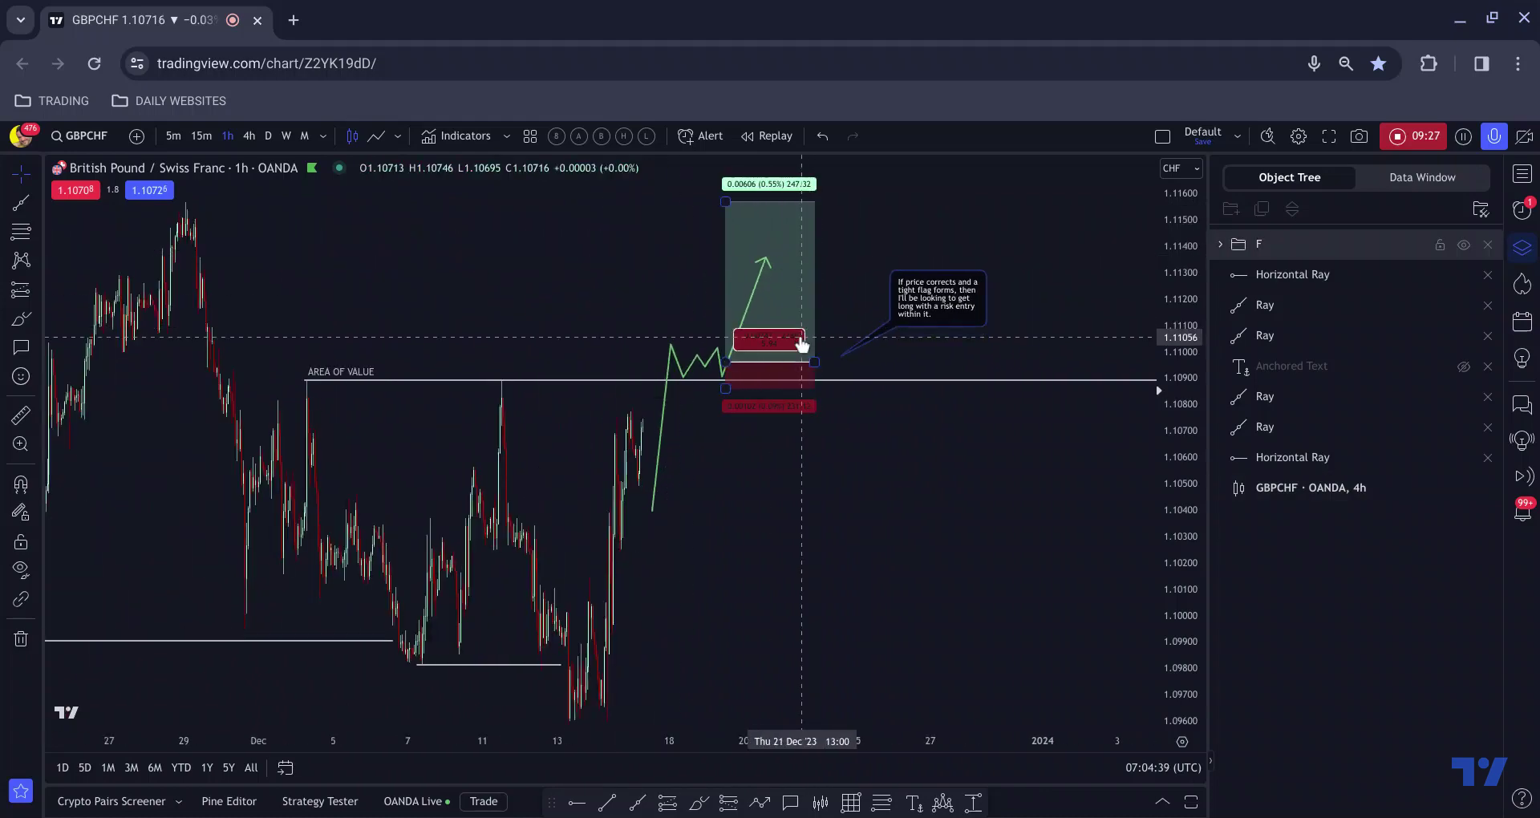
click(882, 437)
scroll(879, 433, down, 1)
scroll(946, 437, down, 1)
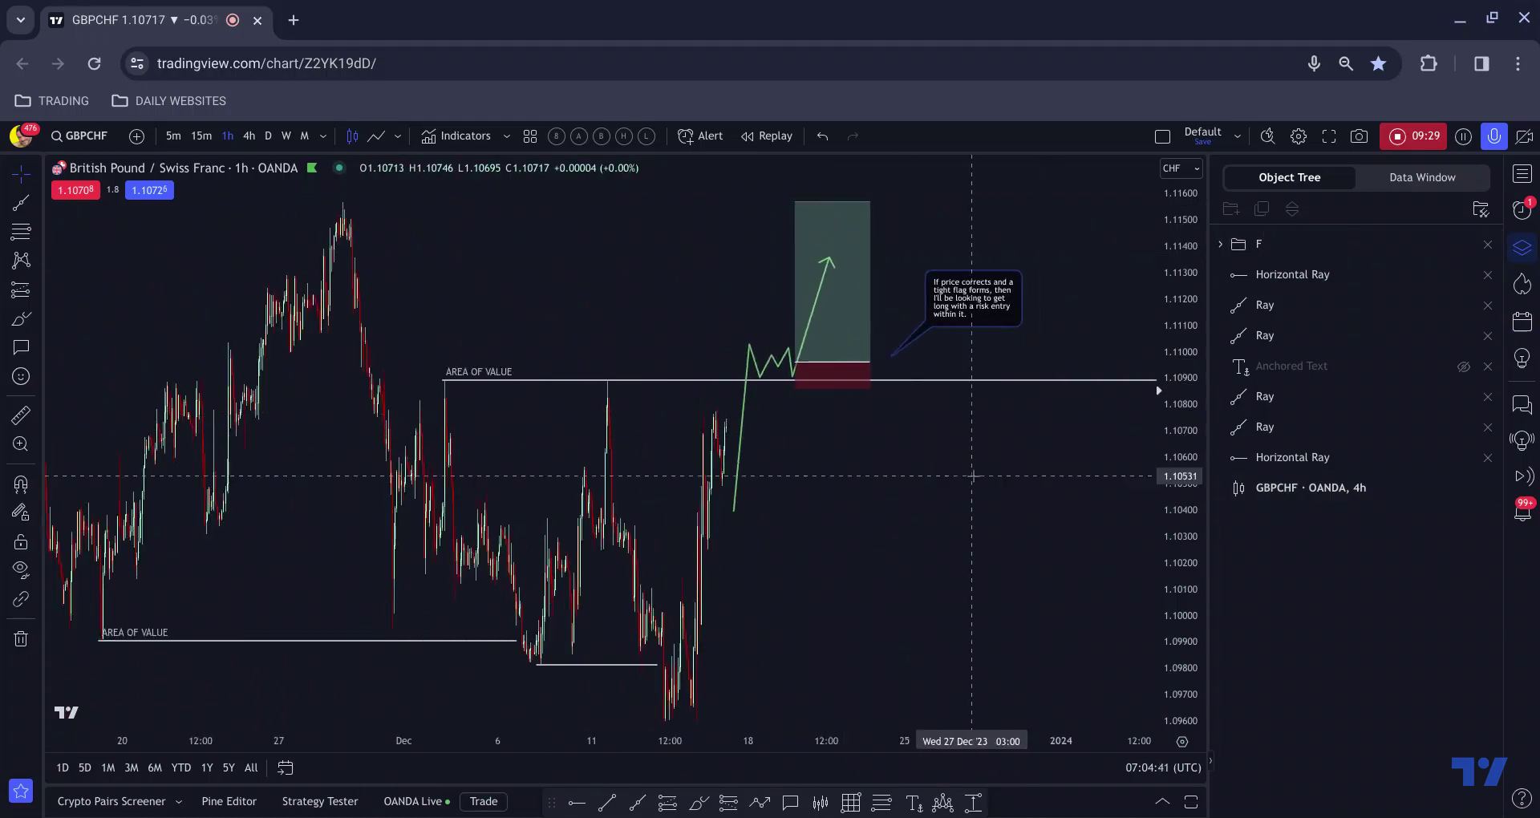
Open EURCAD from the Main Focus watchlist with automatic price scaling, going from the daily to the weekly timeframe
click(1520, 175)
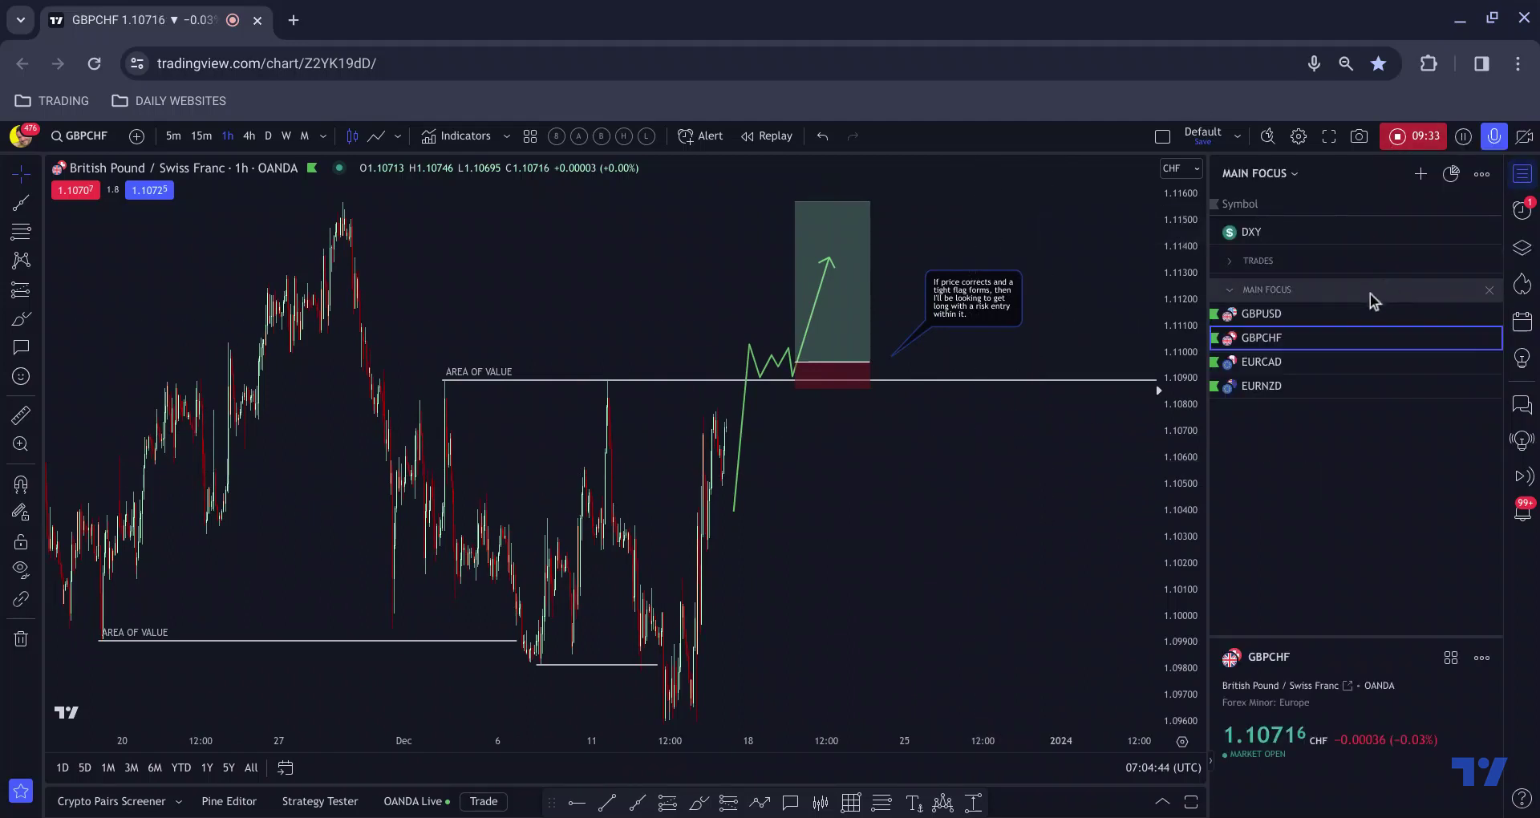
click(1321, 360)
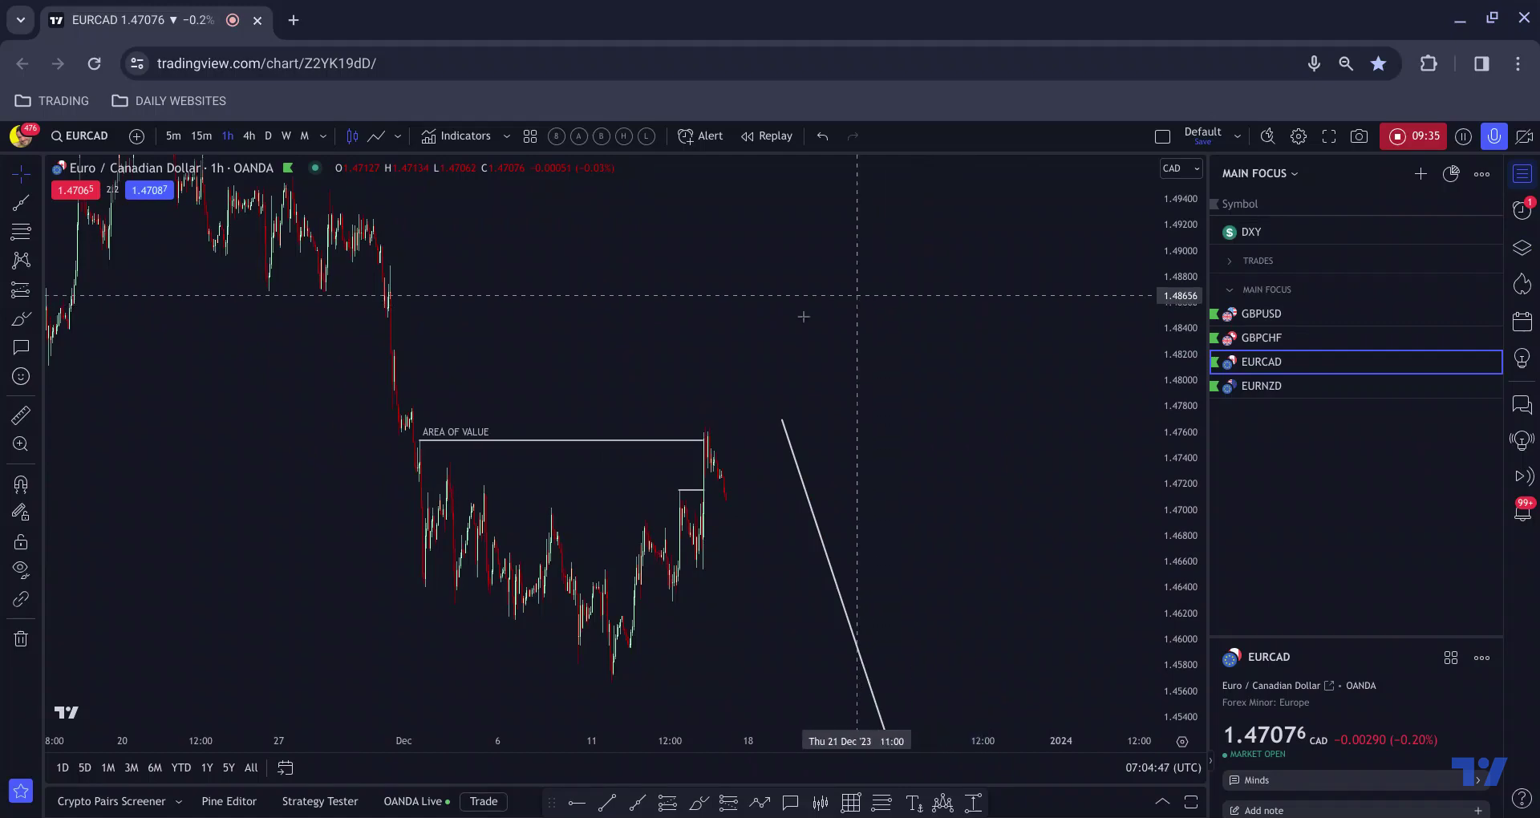
click(268, 138)
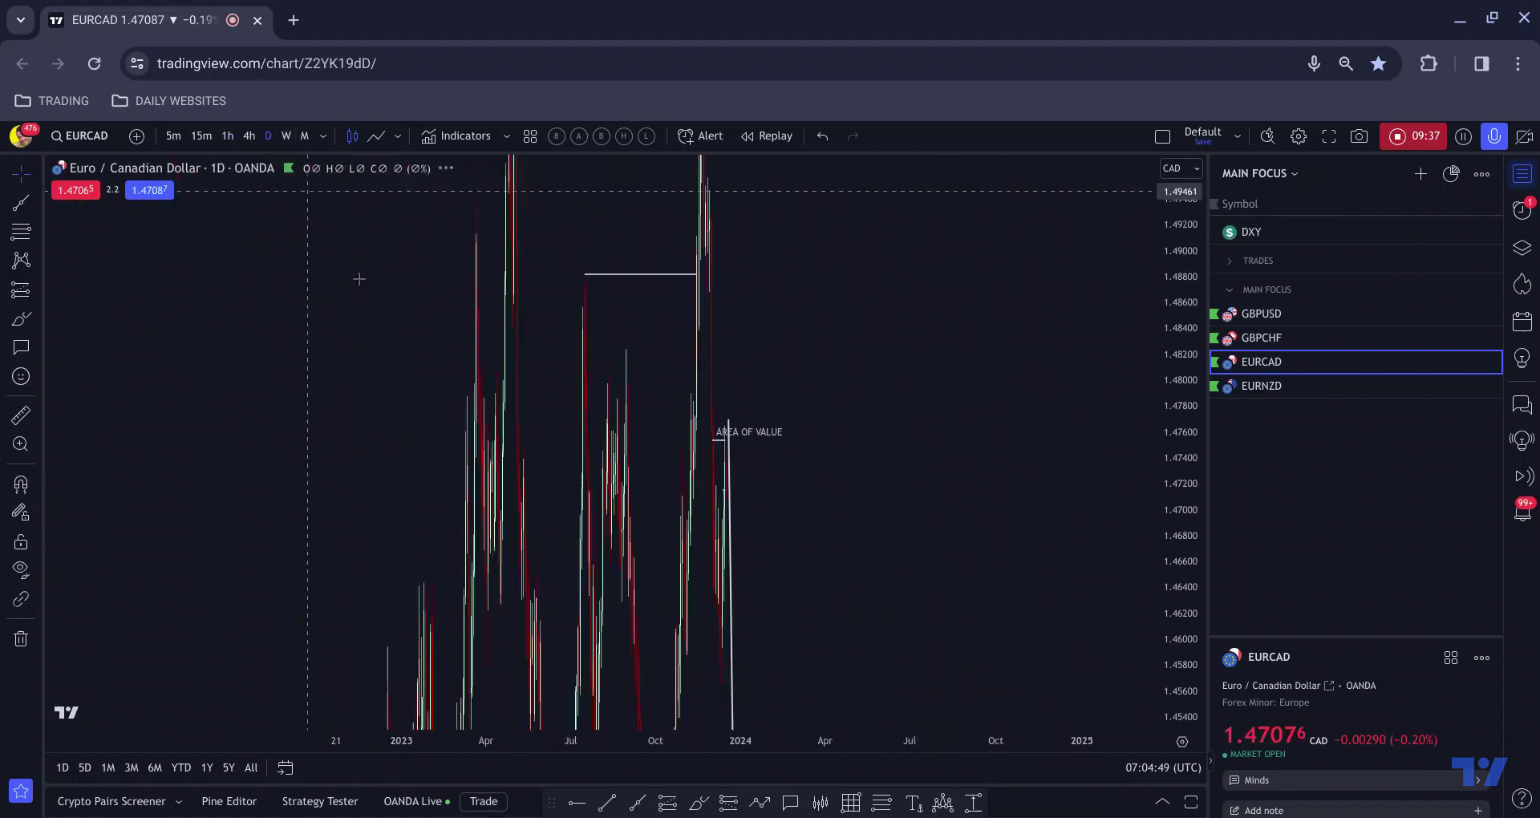
click(1172, 718)
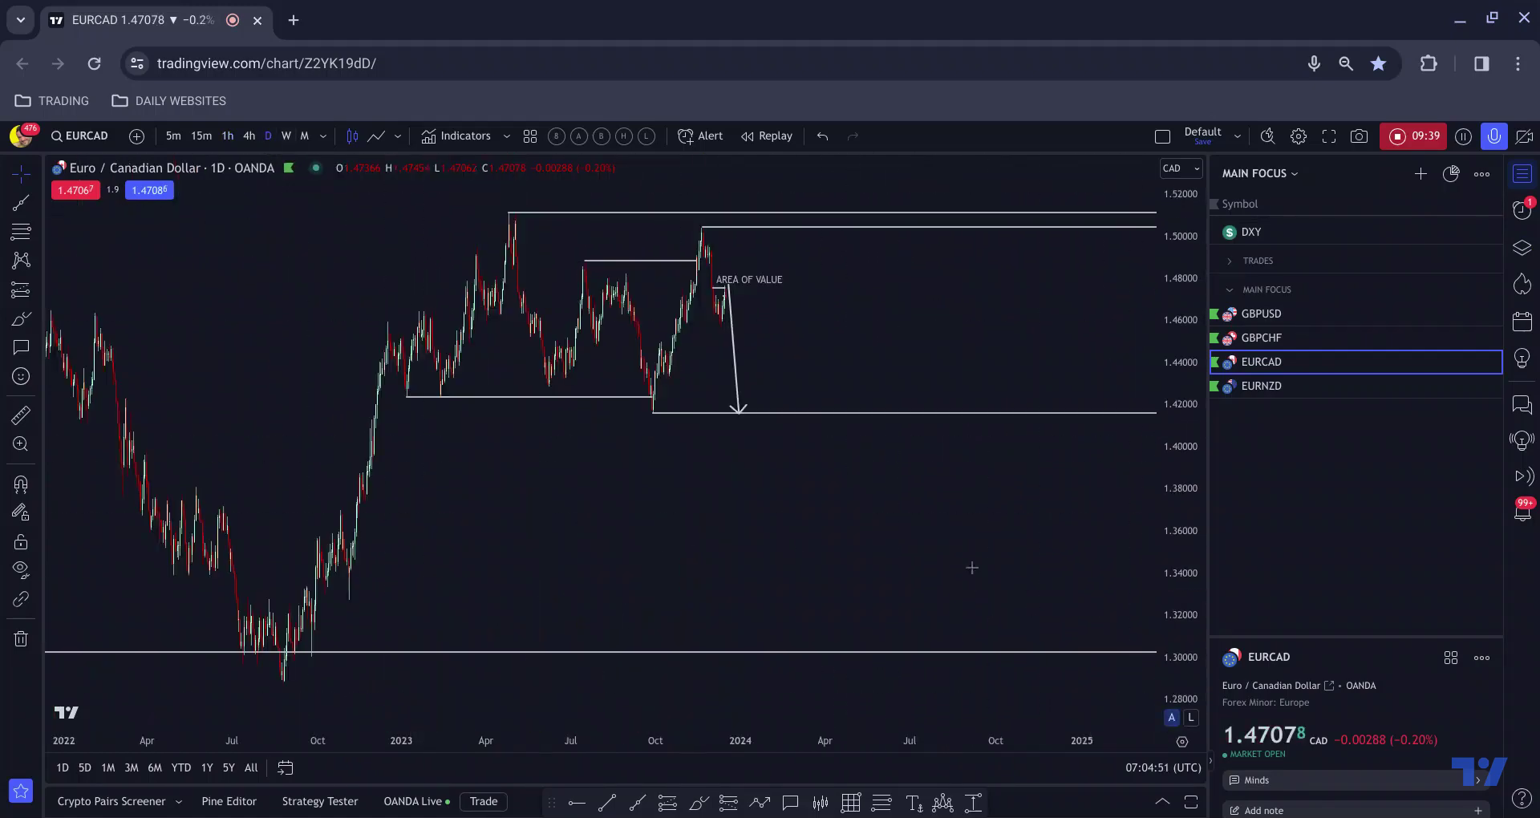
scroll(481, 292, down, 5)
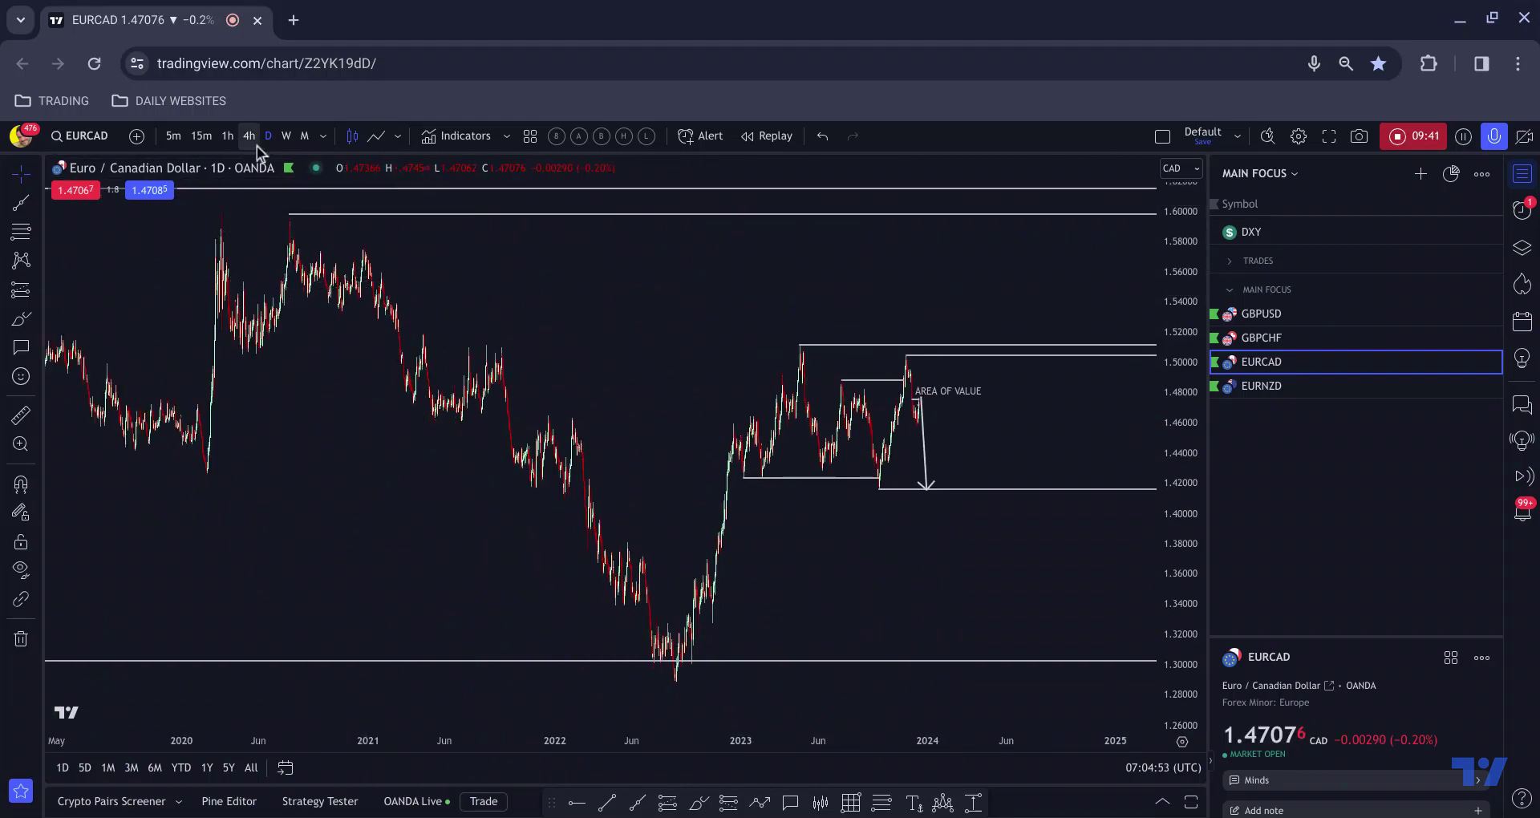
click(285, 136)
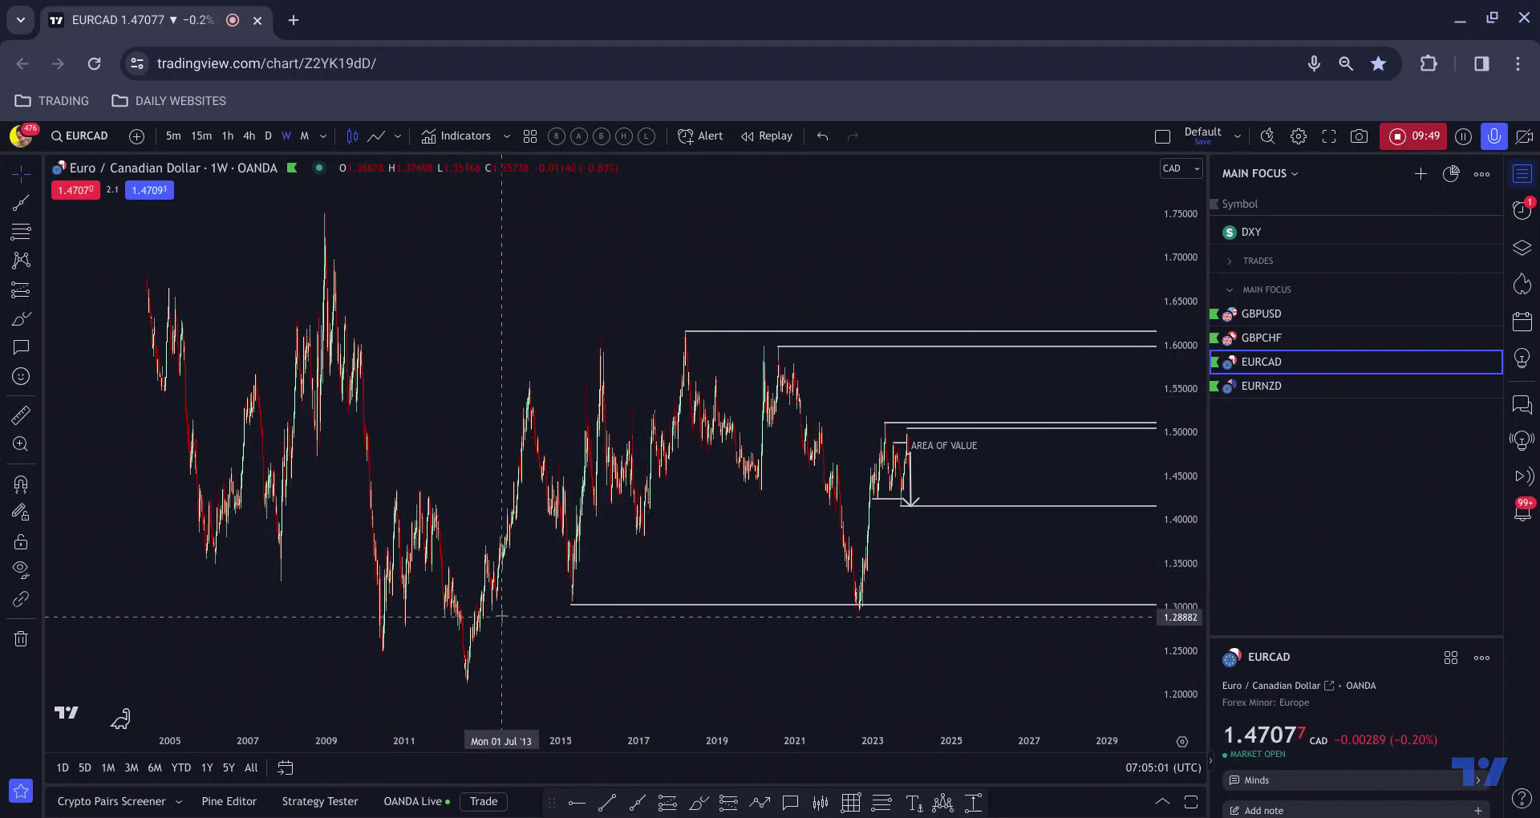
Draw a line from the March 2013 low across to the 2022 low on the weekly chart, and delete it
click(638, 802)
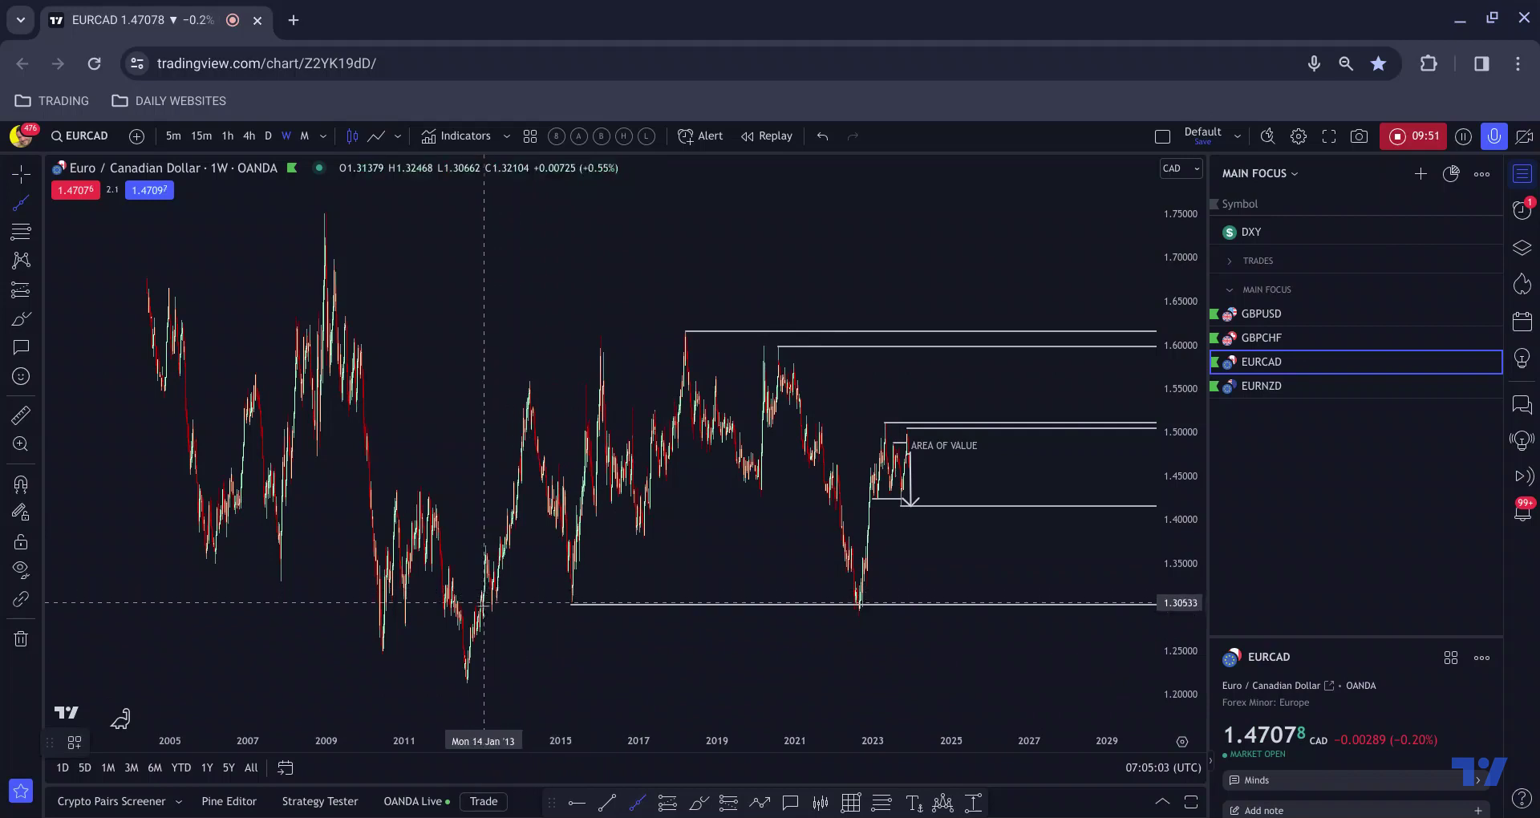
key(ctrl)
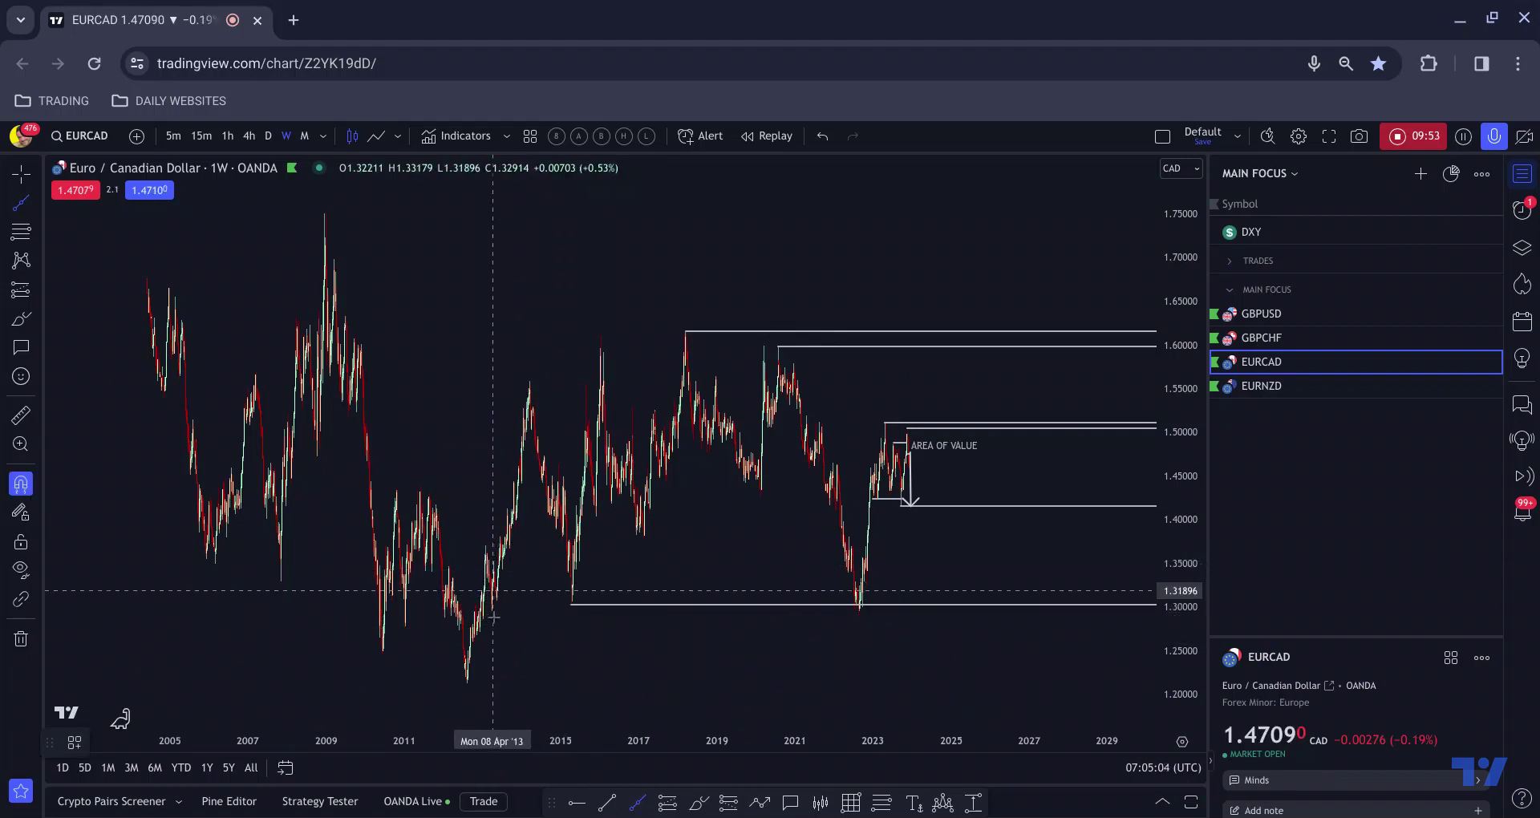
click(492, 611)
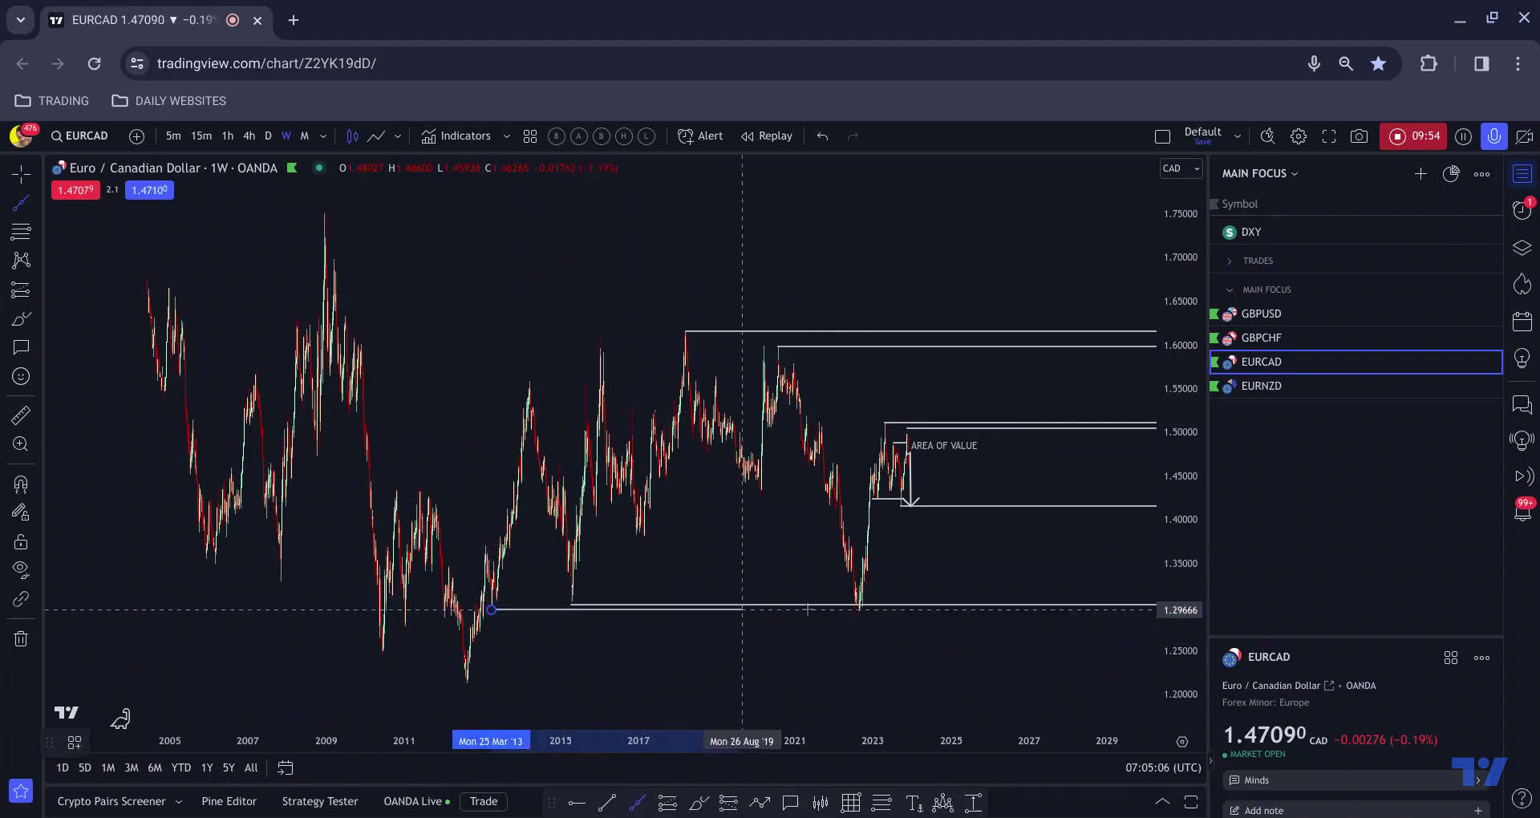
click(858, 620)
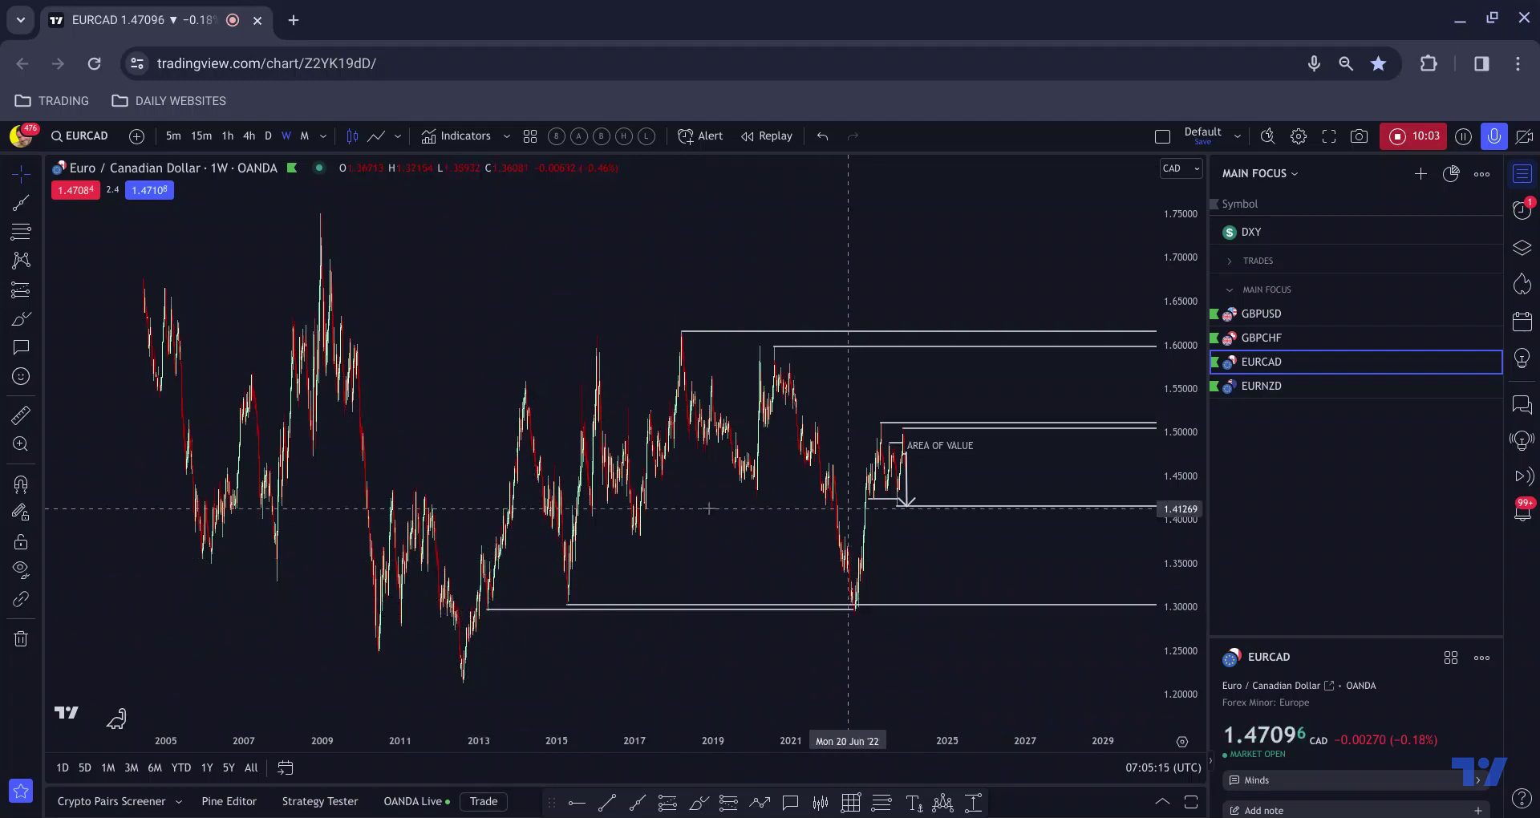
click(516, 609)
key(Delete)
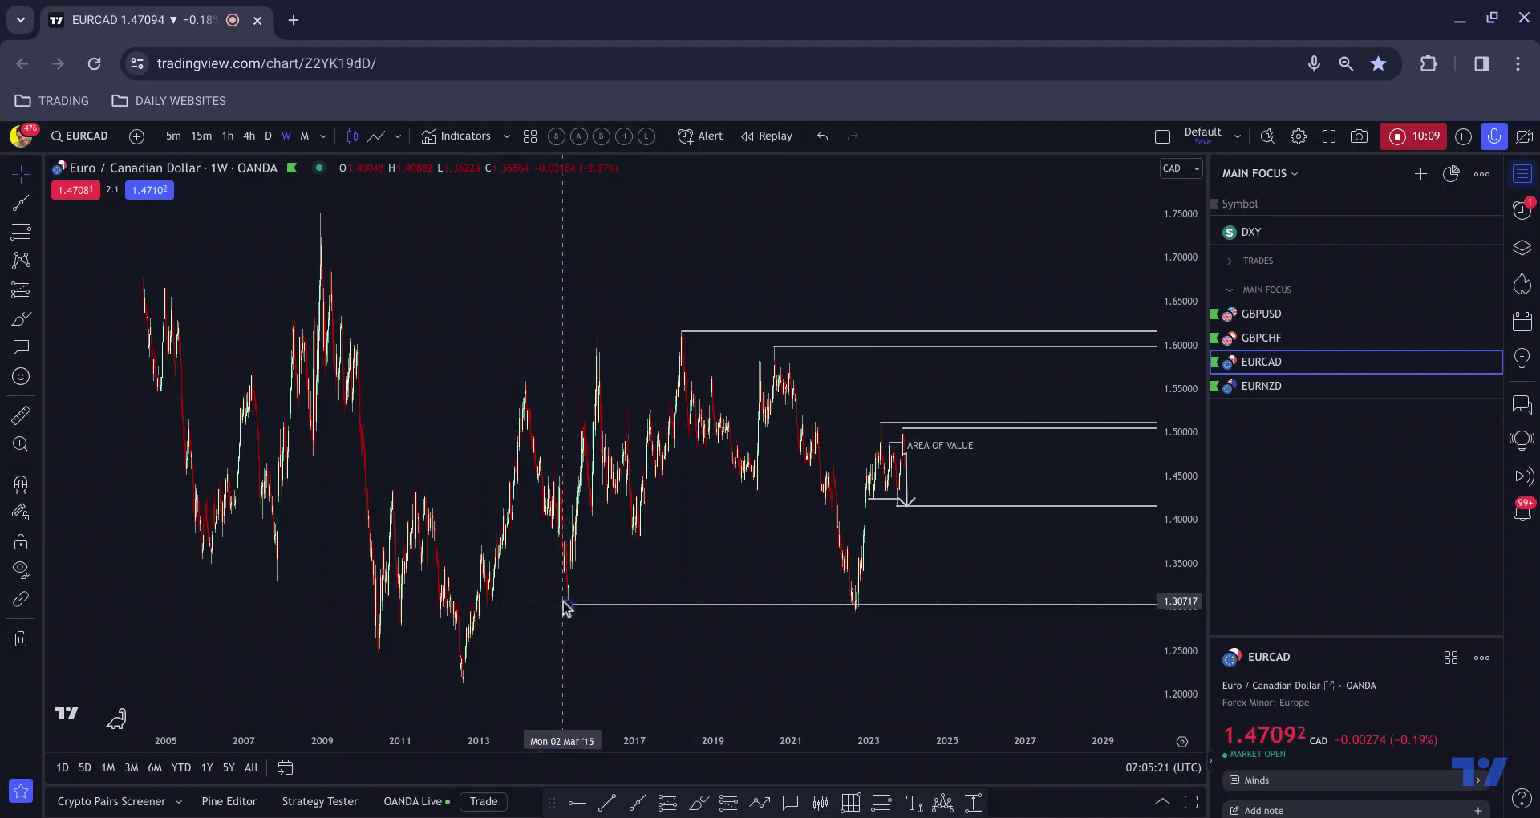
Brush the rise from the 2022 low through a consolidation up to the 2018 high, and mark the 2018 and 2020 highs
scroll(859, 576, up, 3)
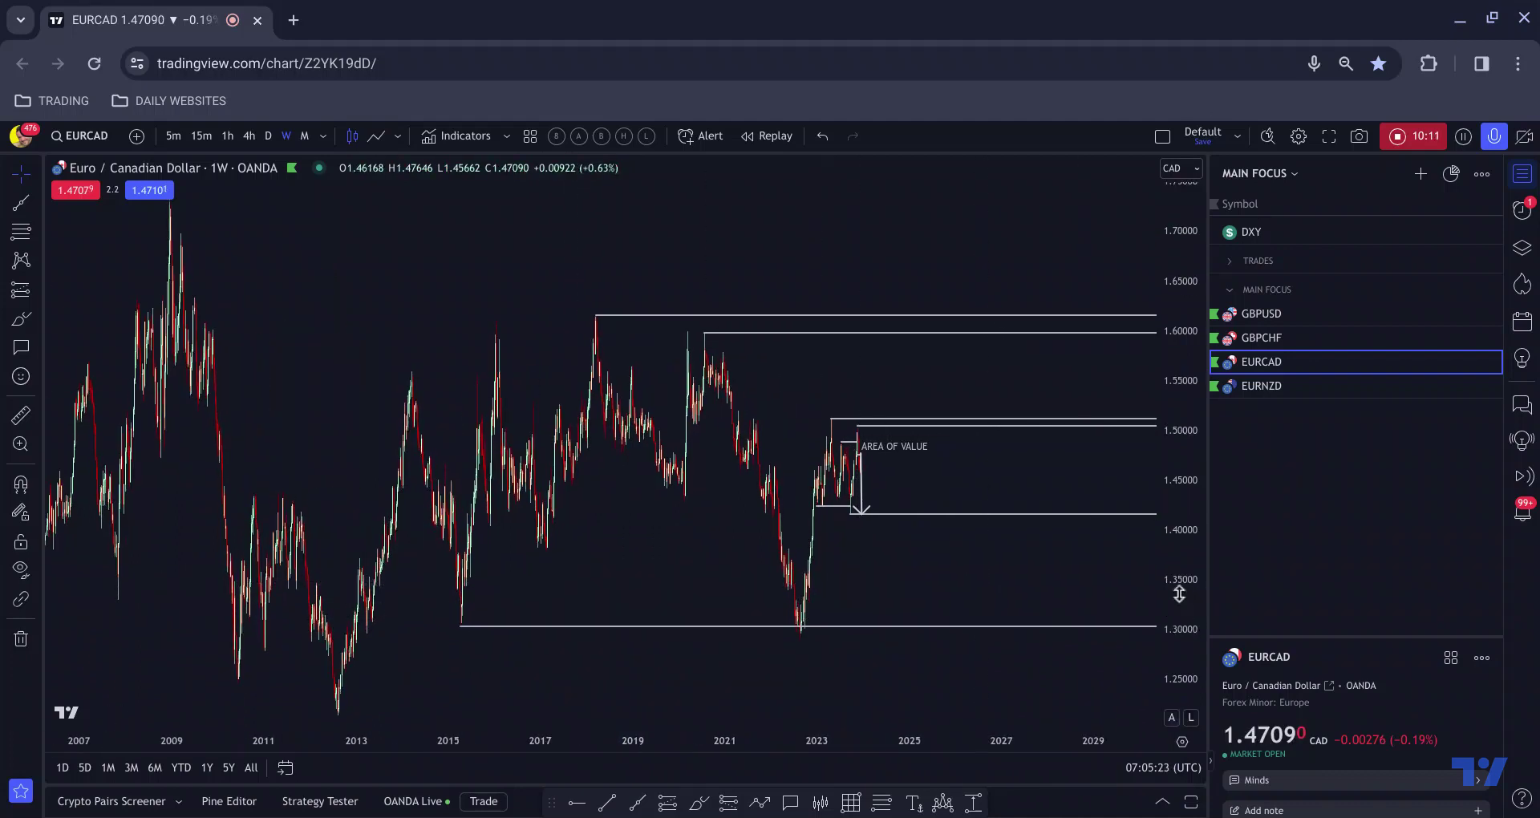
click(704, 803)
mouse_move(720, 644)
mouse_down()
mouse_move(726, 465)
mouse_move(800, 480)
mouse_move(820, 312)
mouse_up()
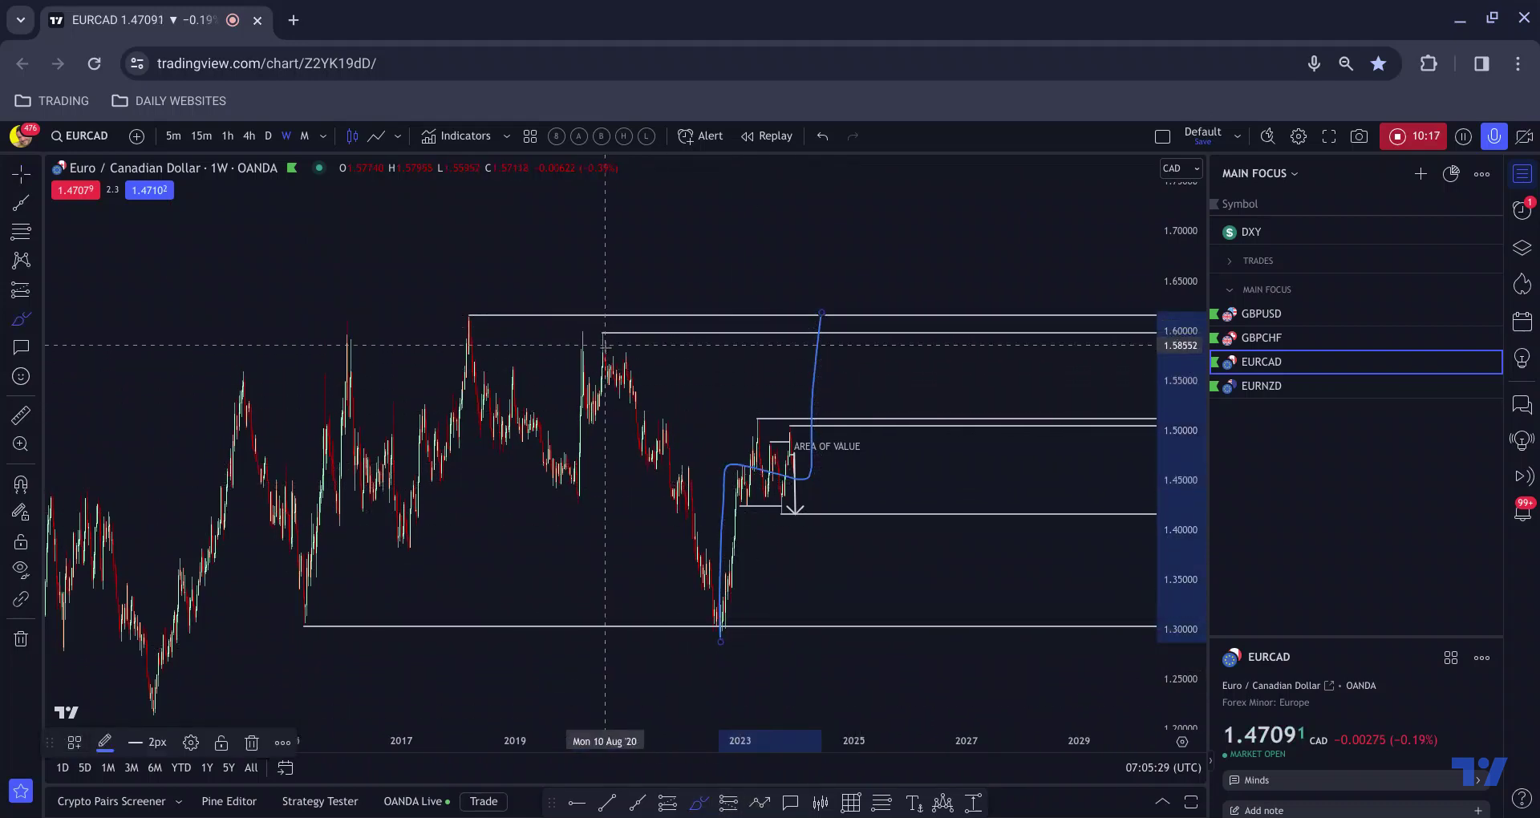
drag(568, 333, 633, 333)
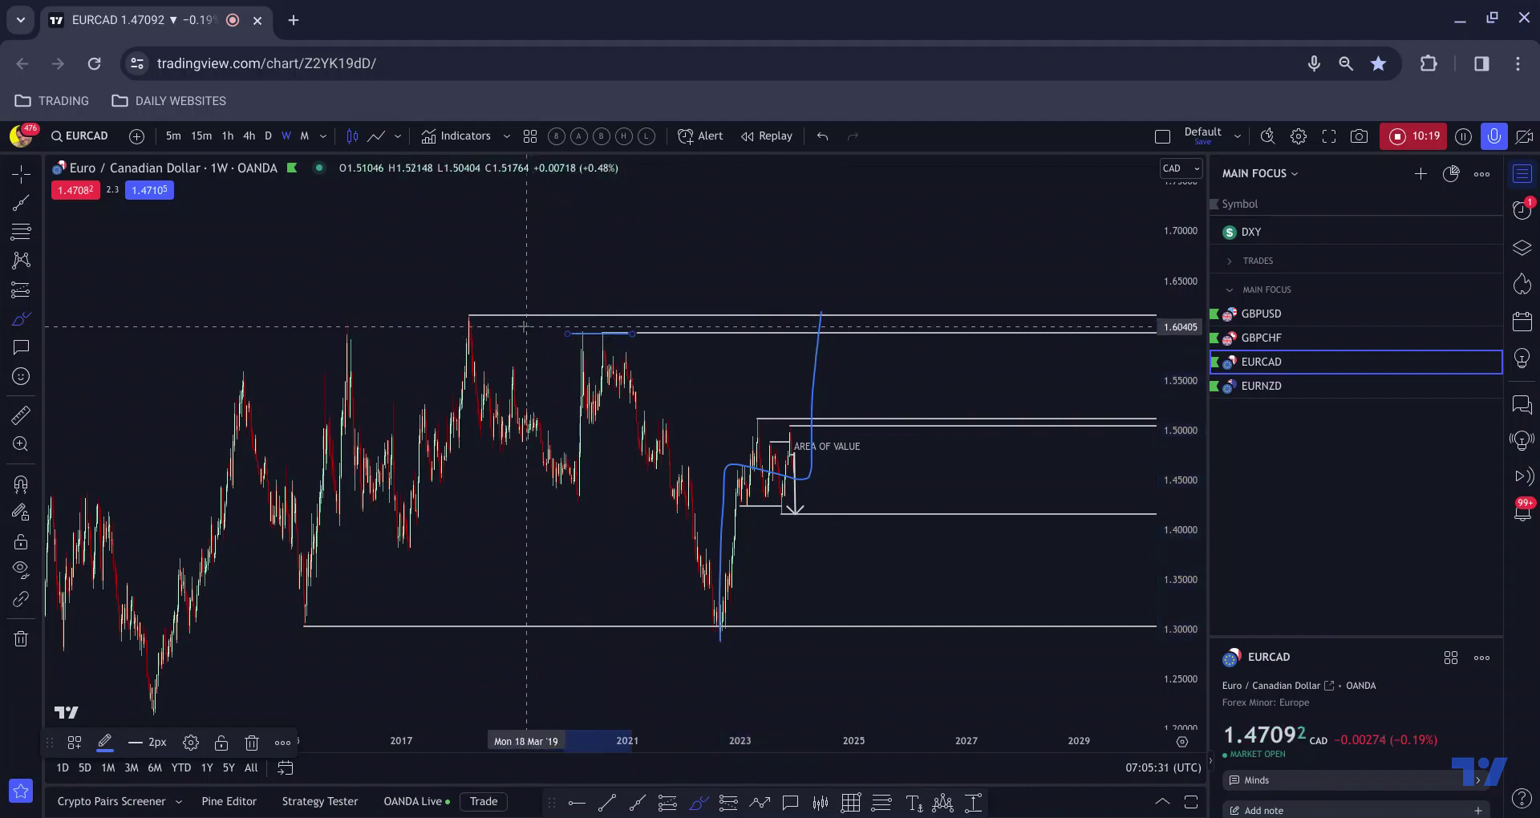
drag(474, 320, 458, 320)
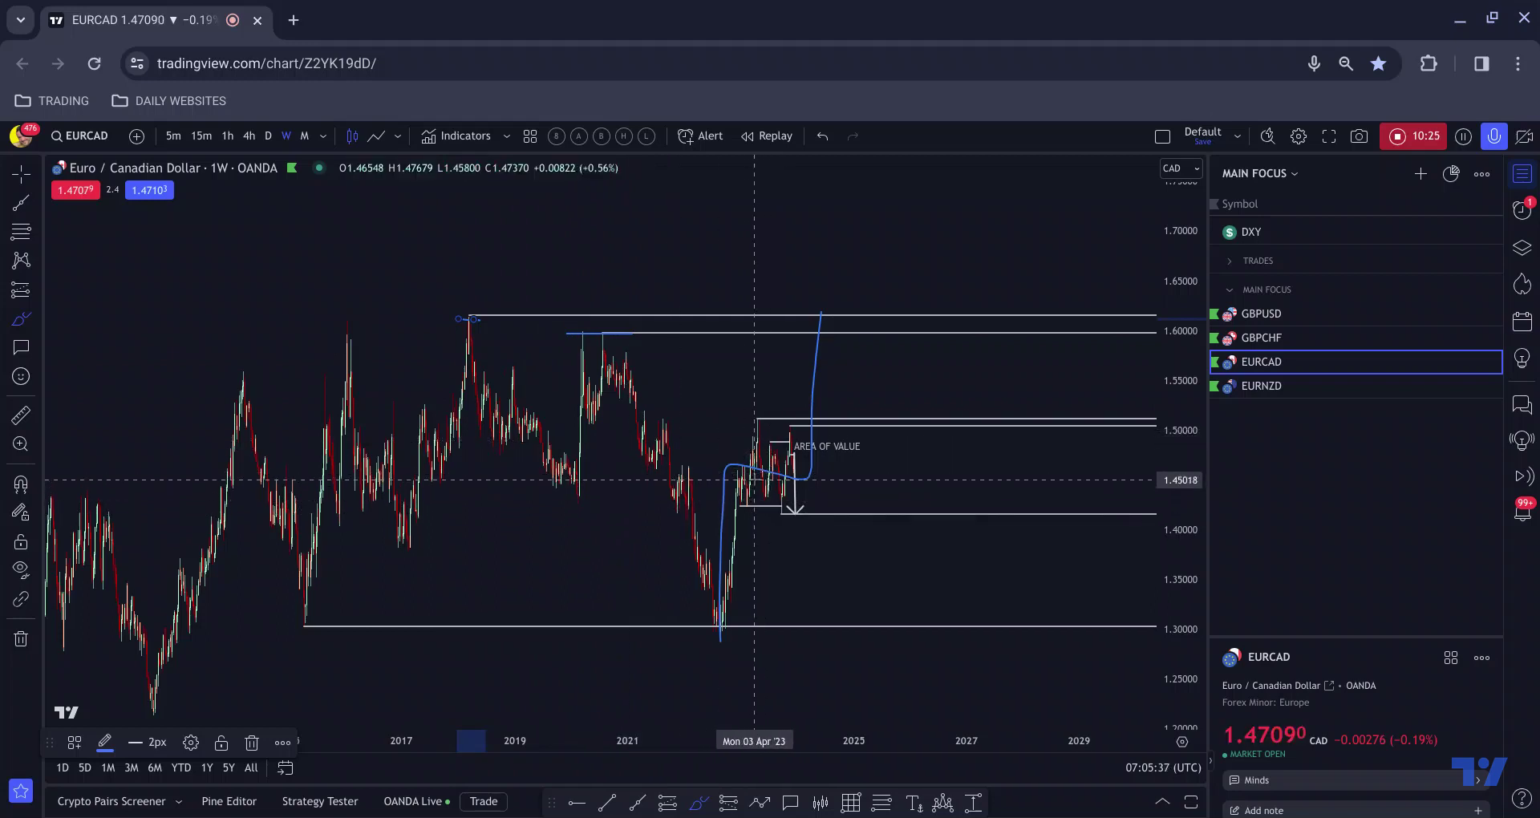
Brush a pullback to the support below the area of value followed by a rally above the 2018 high, and undo the weekly strokes
mouse_move(795, 432)
mouse_down()
mouse_move(800, 512)
mouse_move(833, 298)
mouse_up()
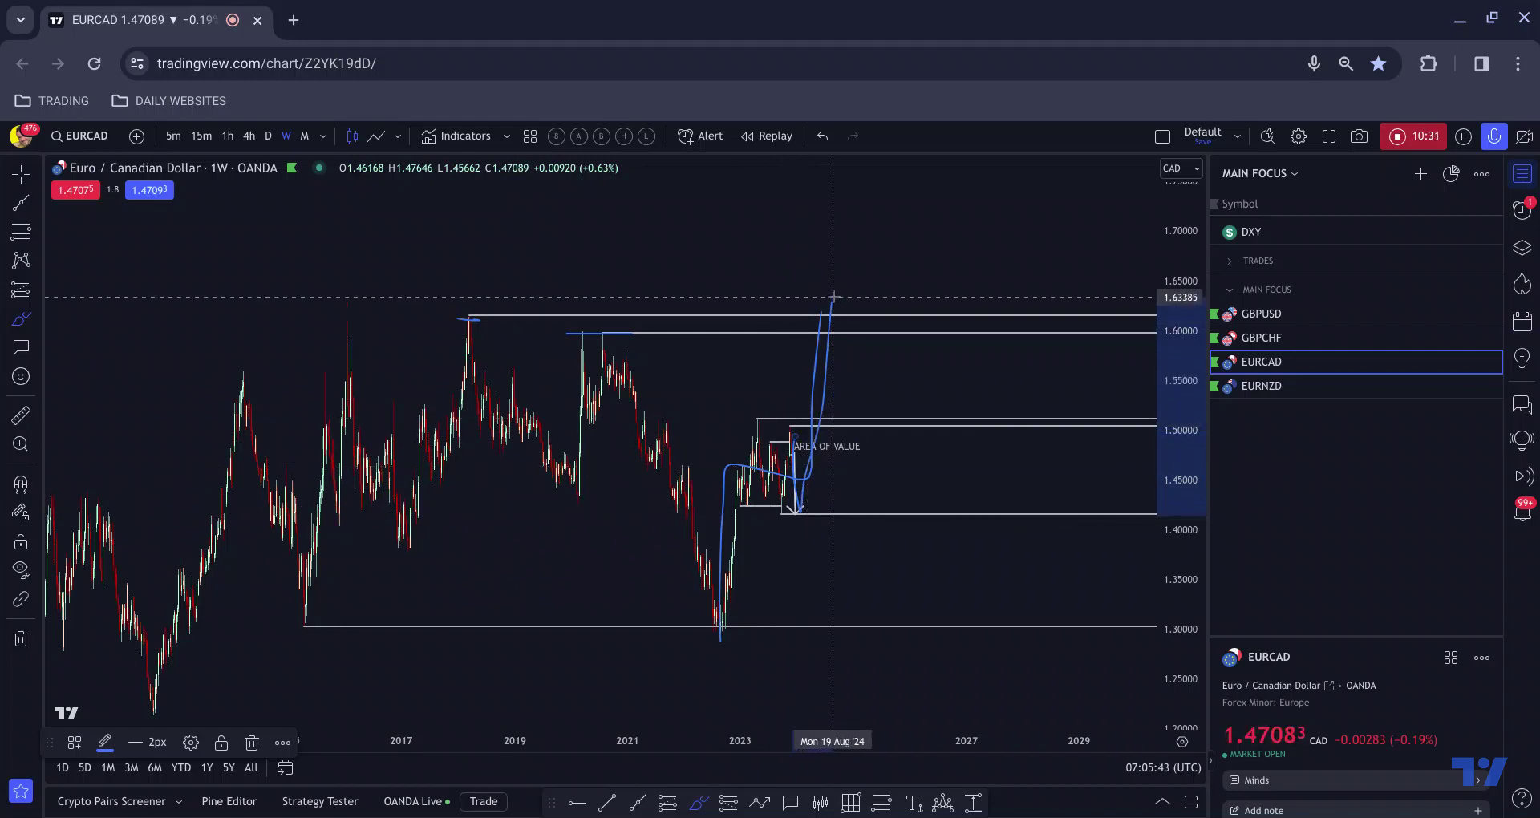
key(ctrl+z)
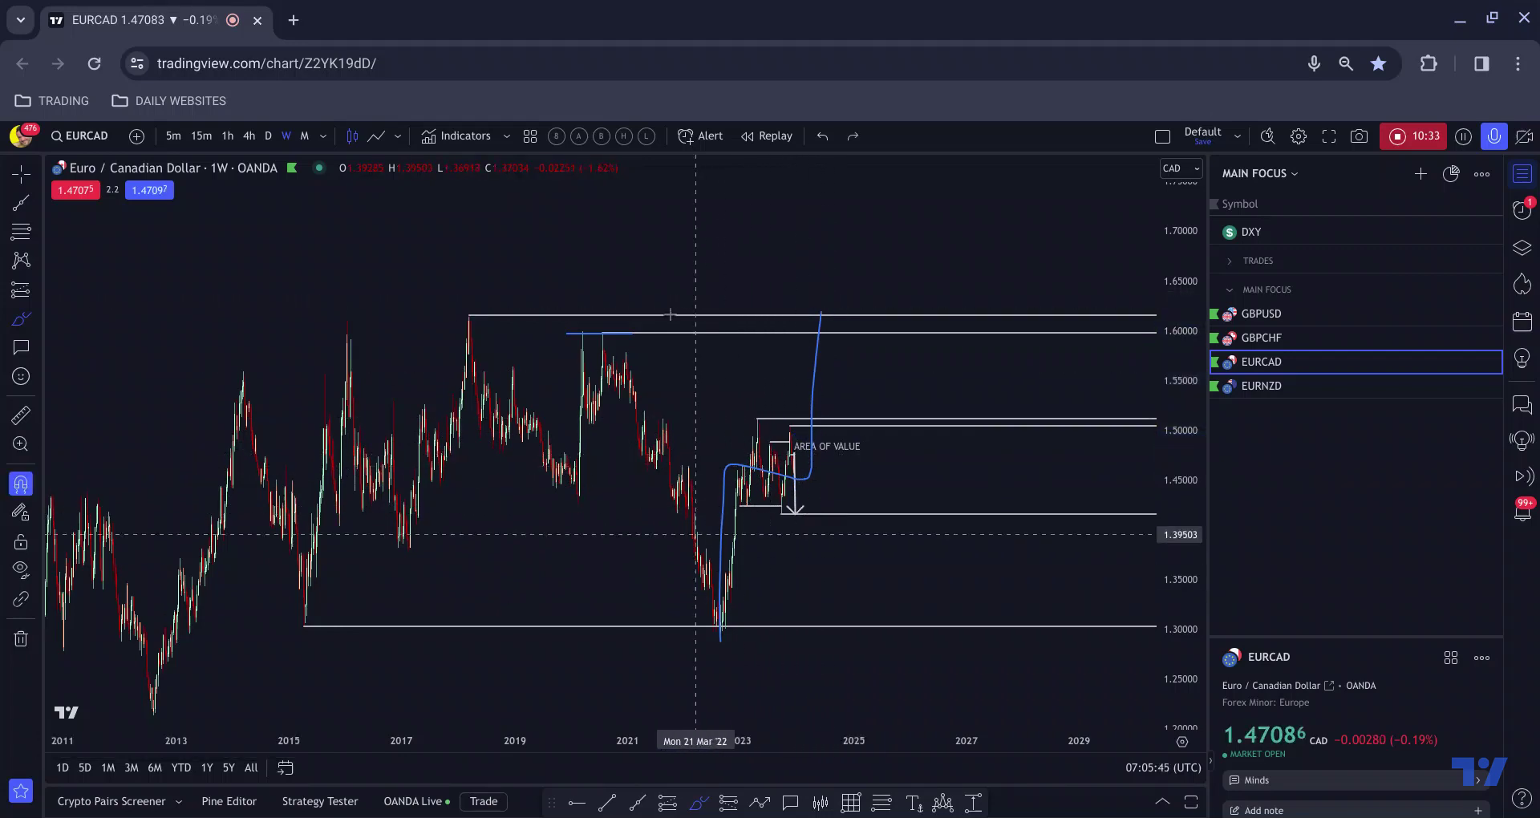
key(ctrl+z)
Mark the April and November 2023 highs and the lower highs between them with brush strokes on the weekly chart
scroll(651, 321, up, 3)
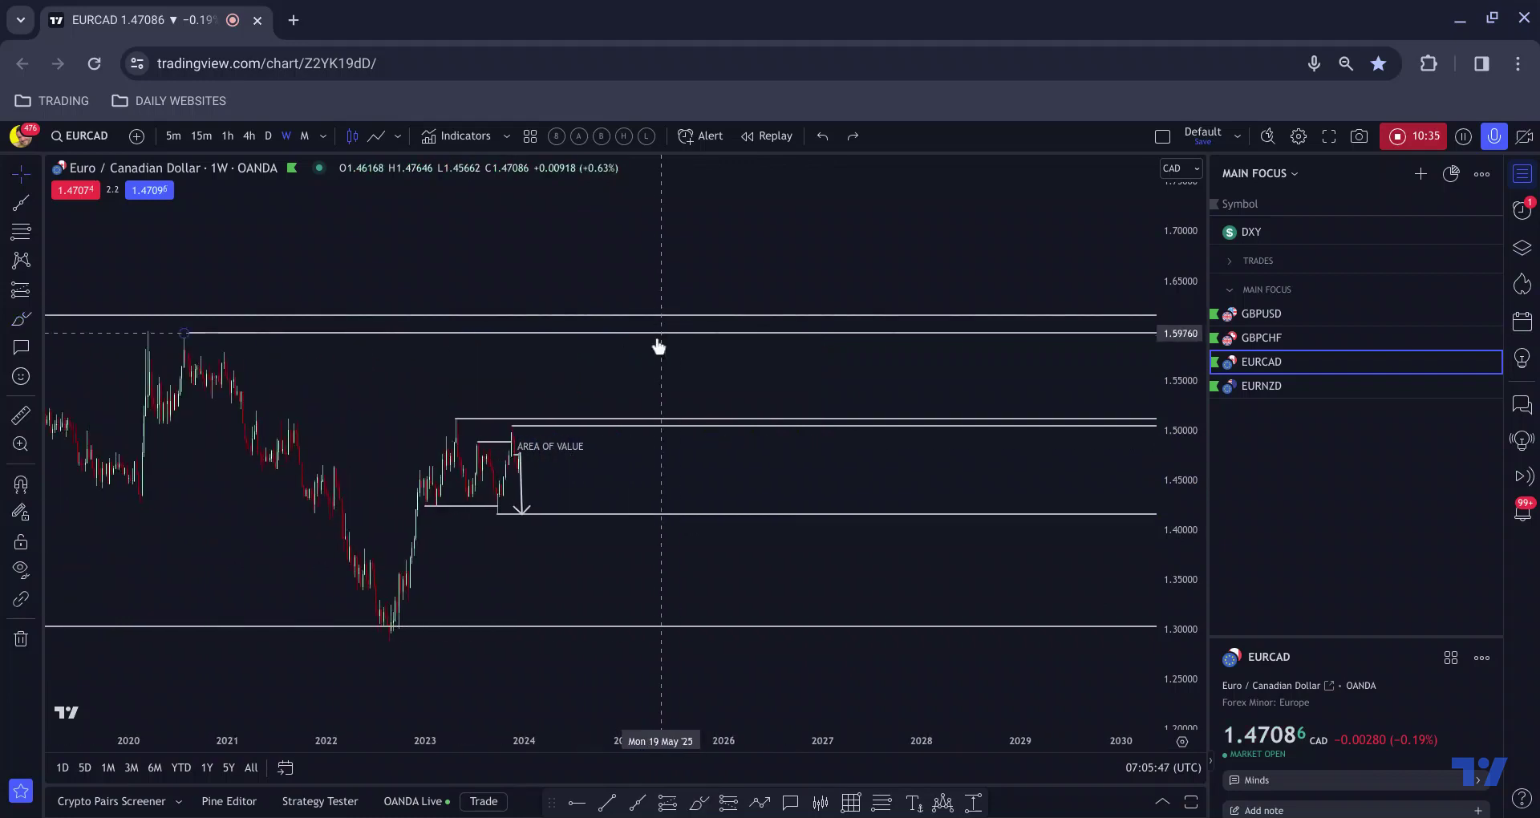
drag(654, 481, 934, 461)
scroll(966, 462, up, 3)
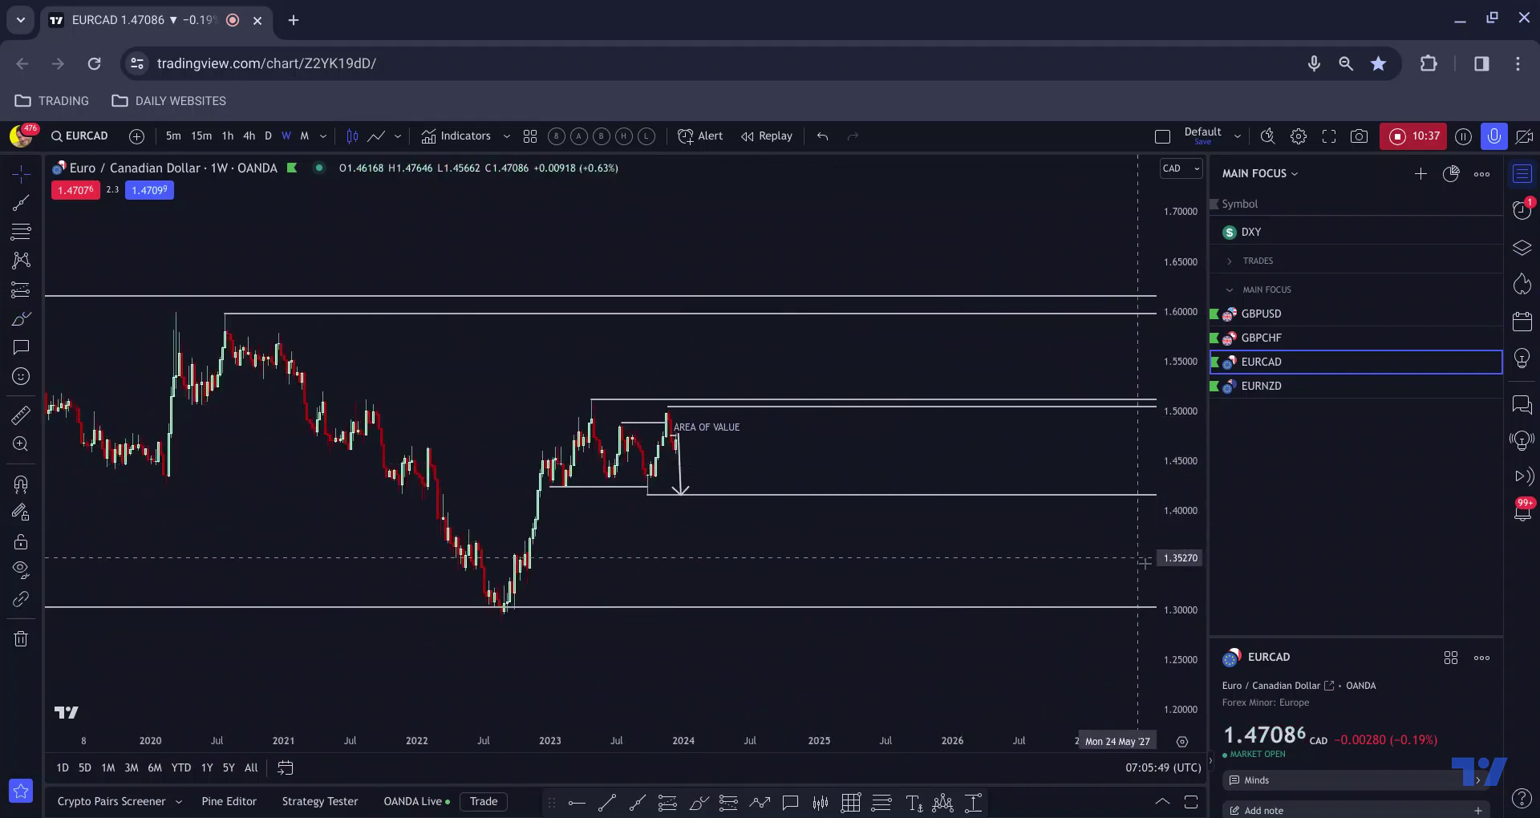
drag(1166, 586, 1165, 470)
scroll(874, 458, up, 2)
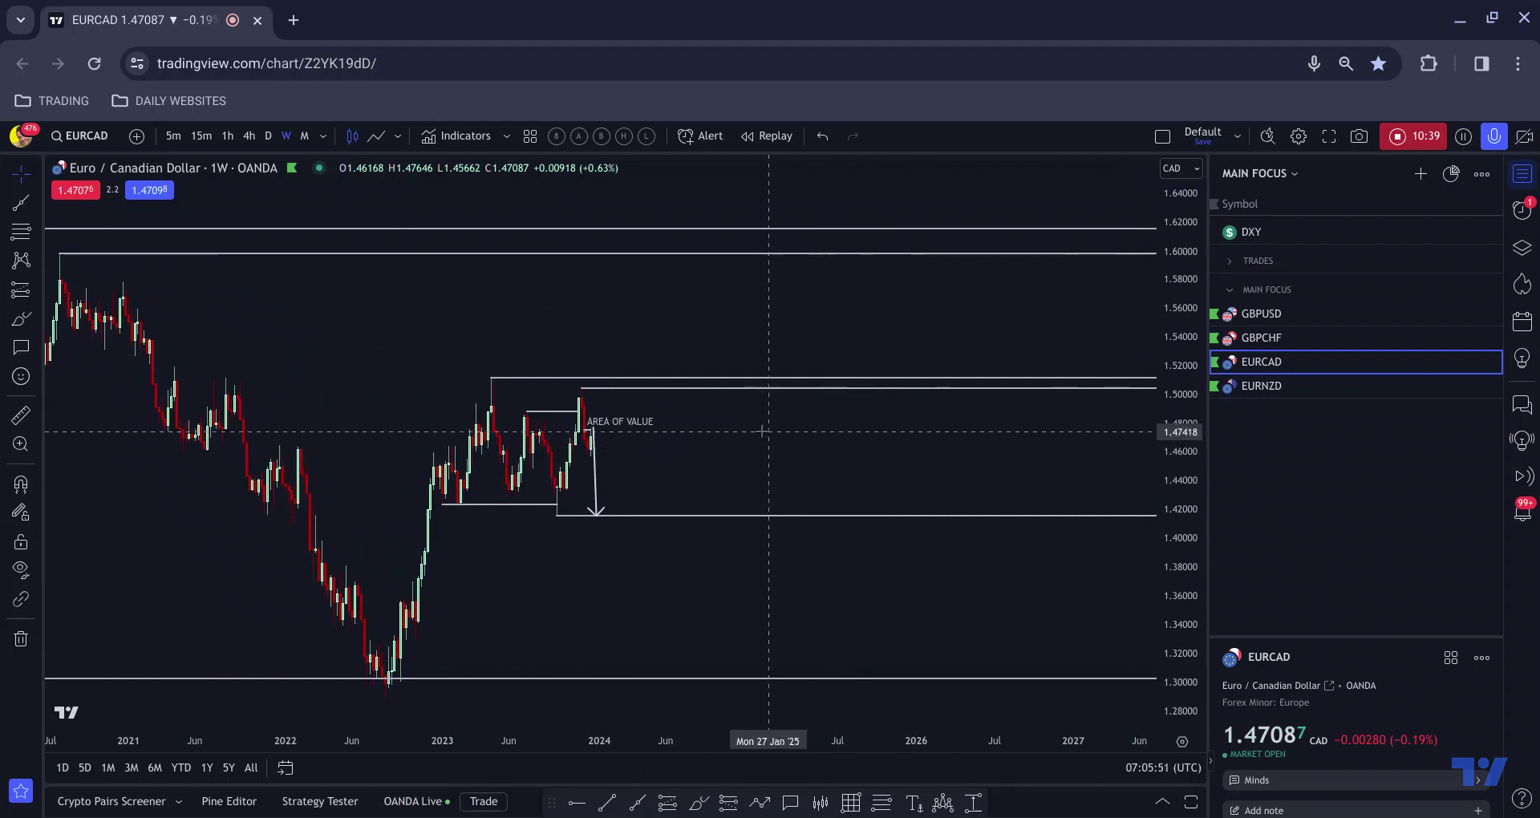
scroll(722, 421, down, 1)
scroll(520, 348, down, 1)
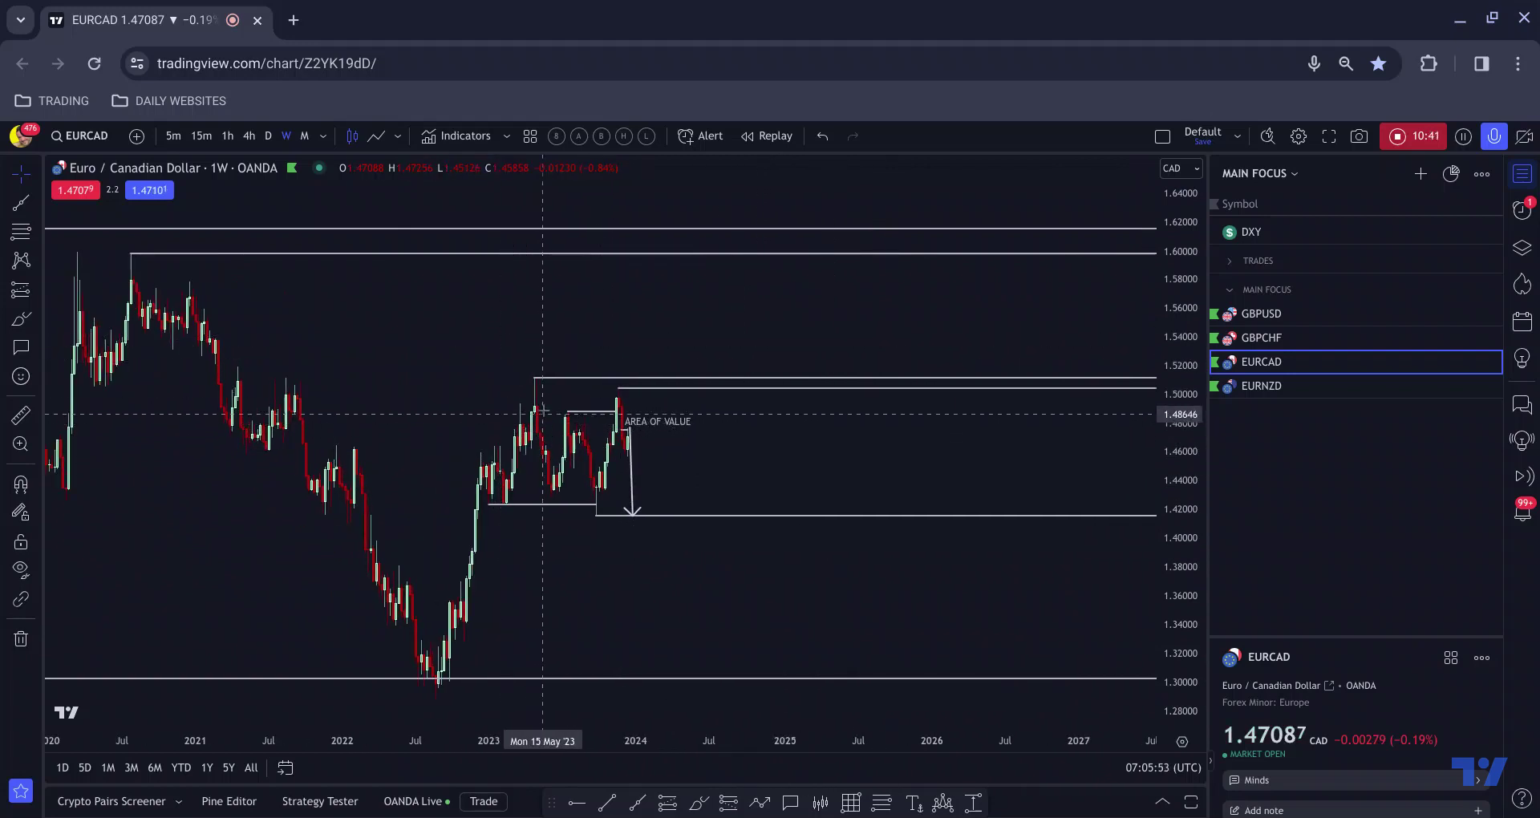
drag(532, 388, 548, 388)
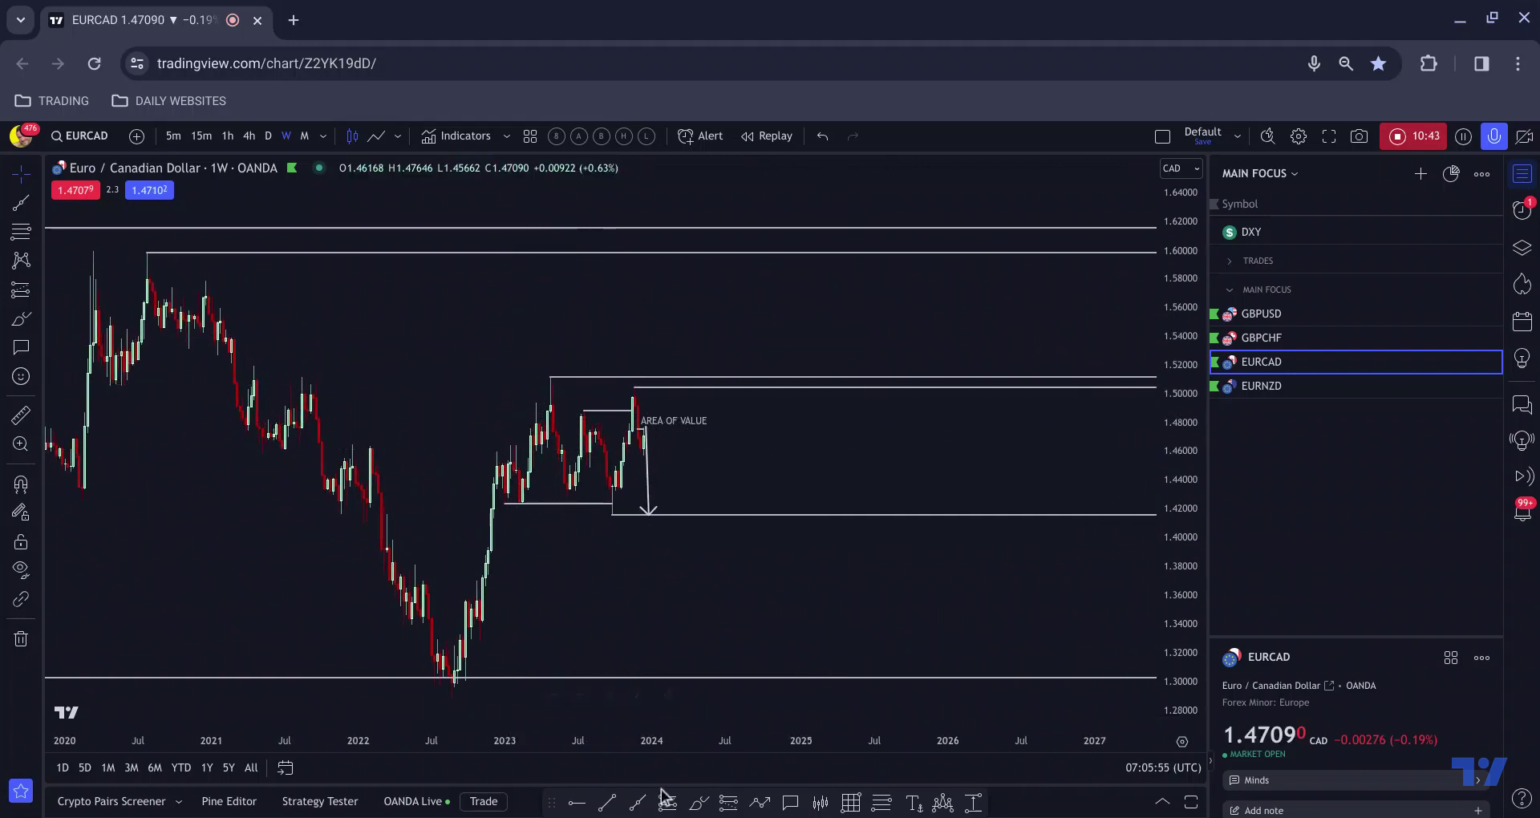
click(691, 799)
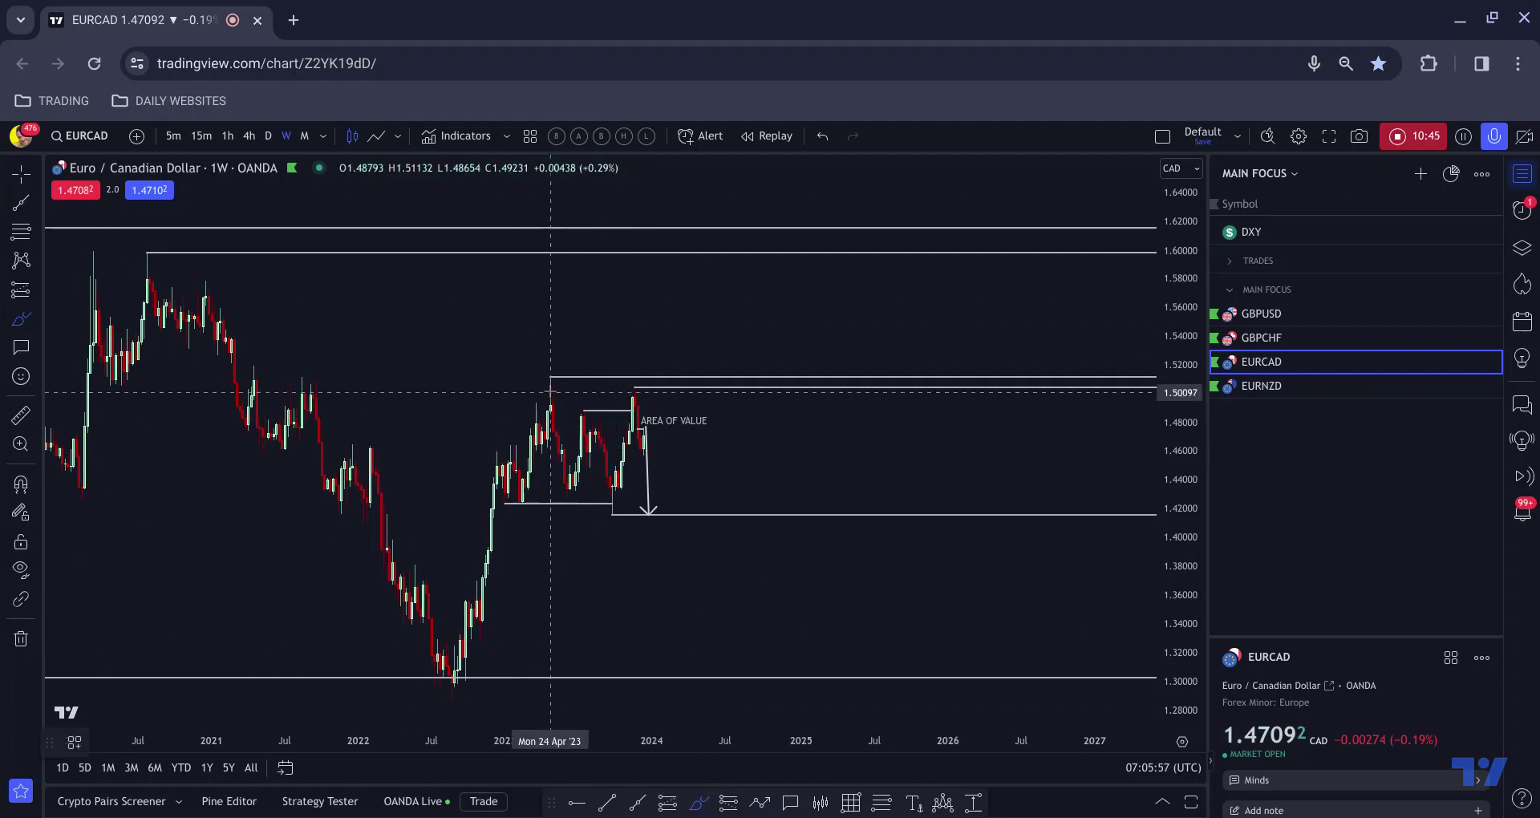
drag(538, 380, 639, 387)
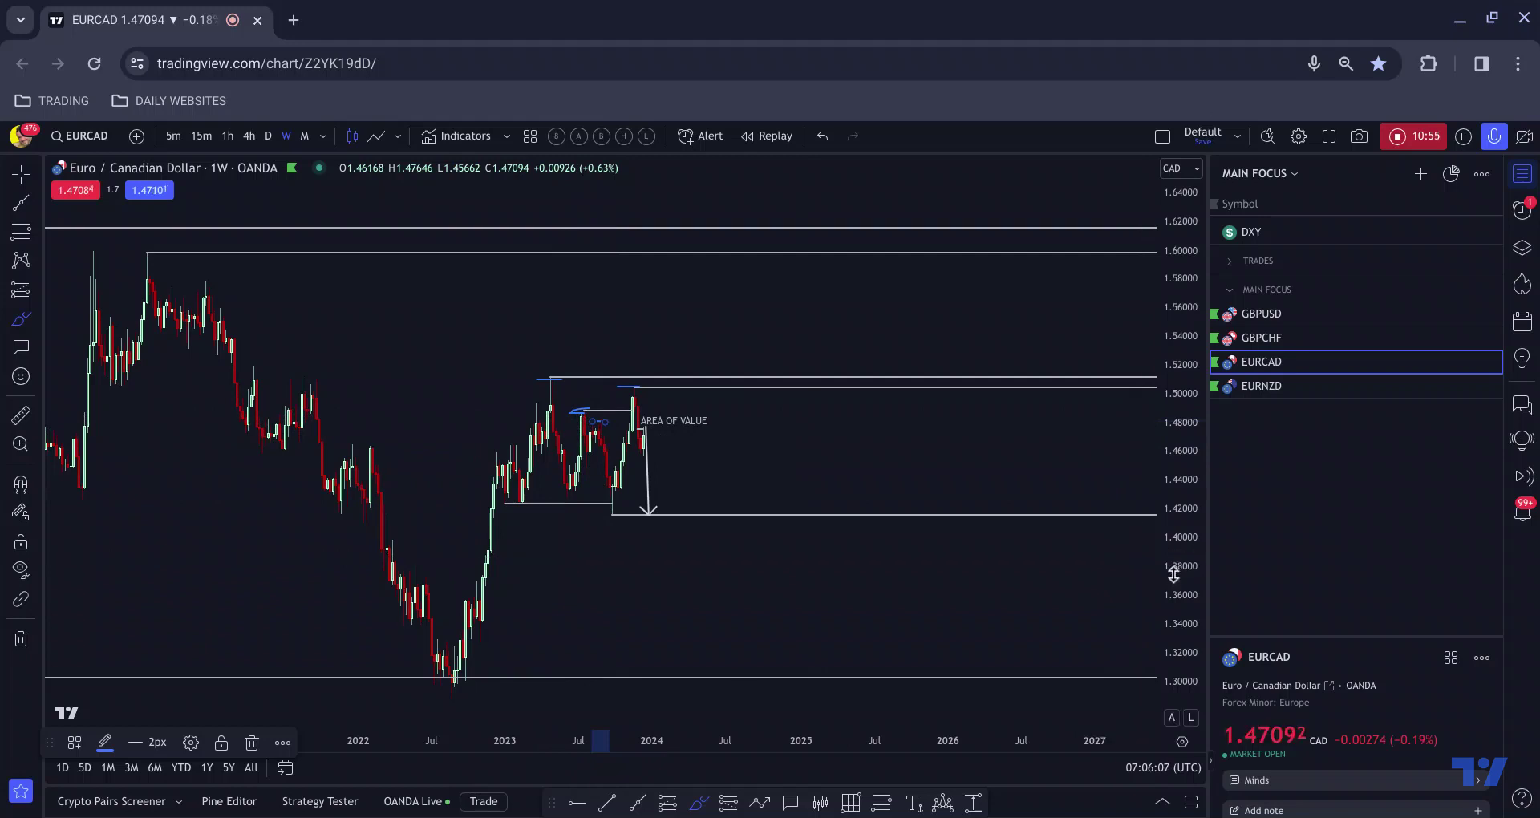
drag(1172, 574, 1172, 529)
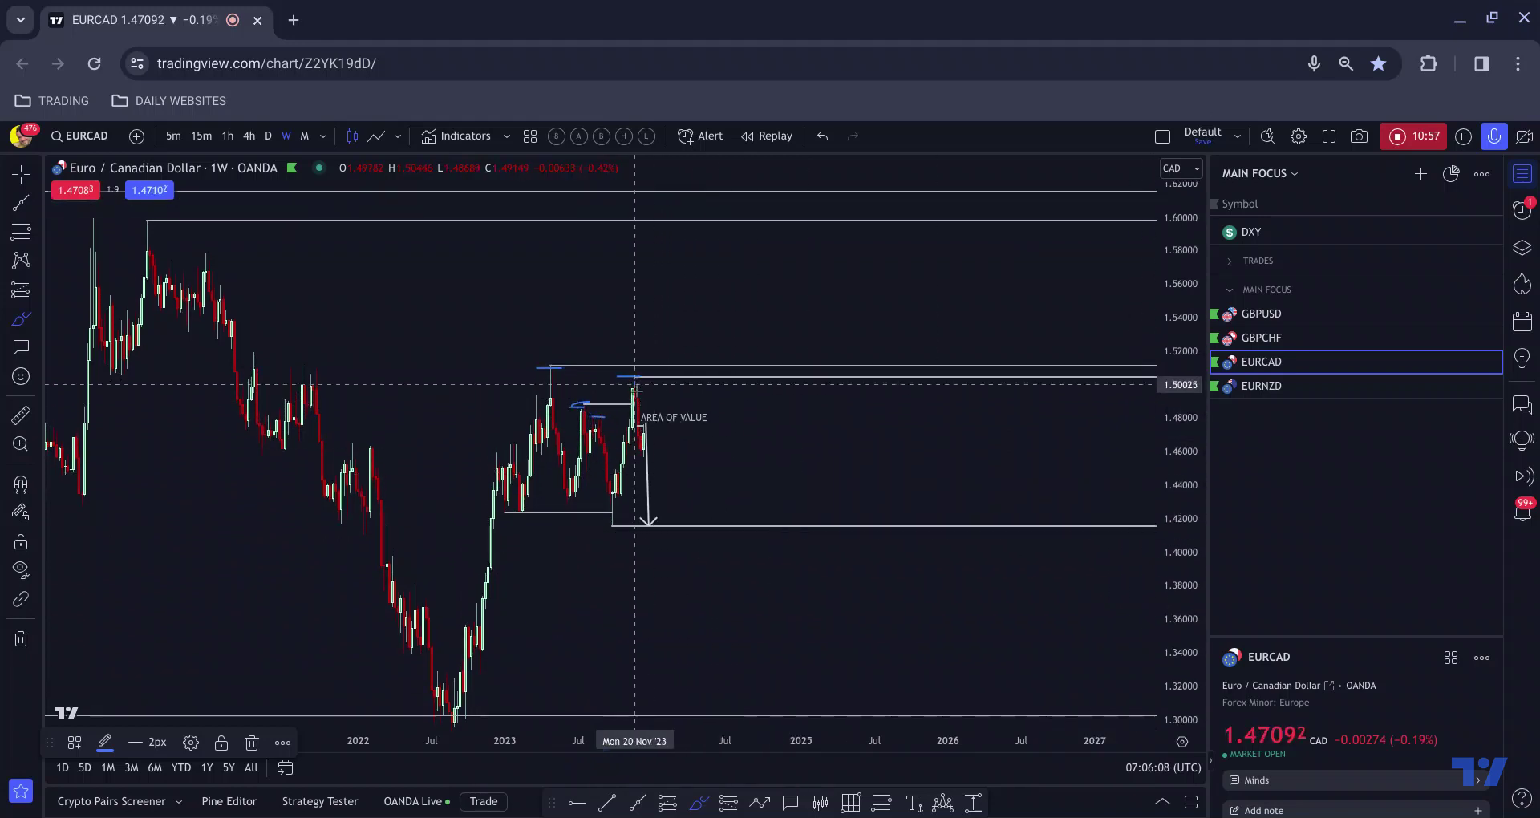
drag(592, 412, 607, 413)
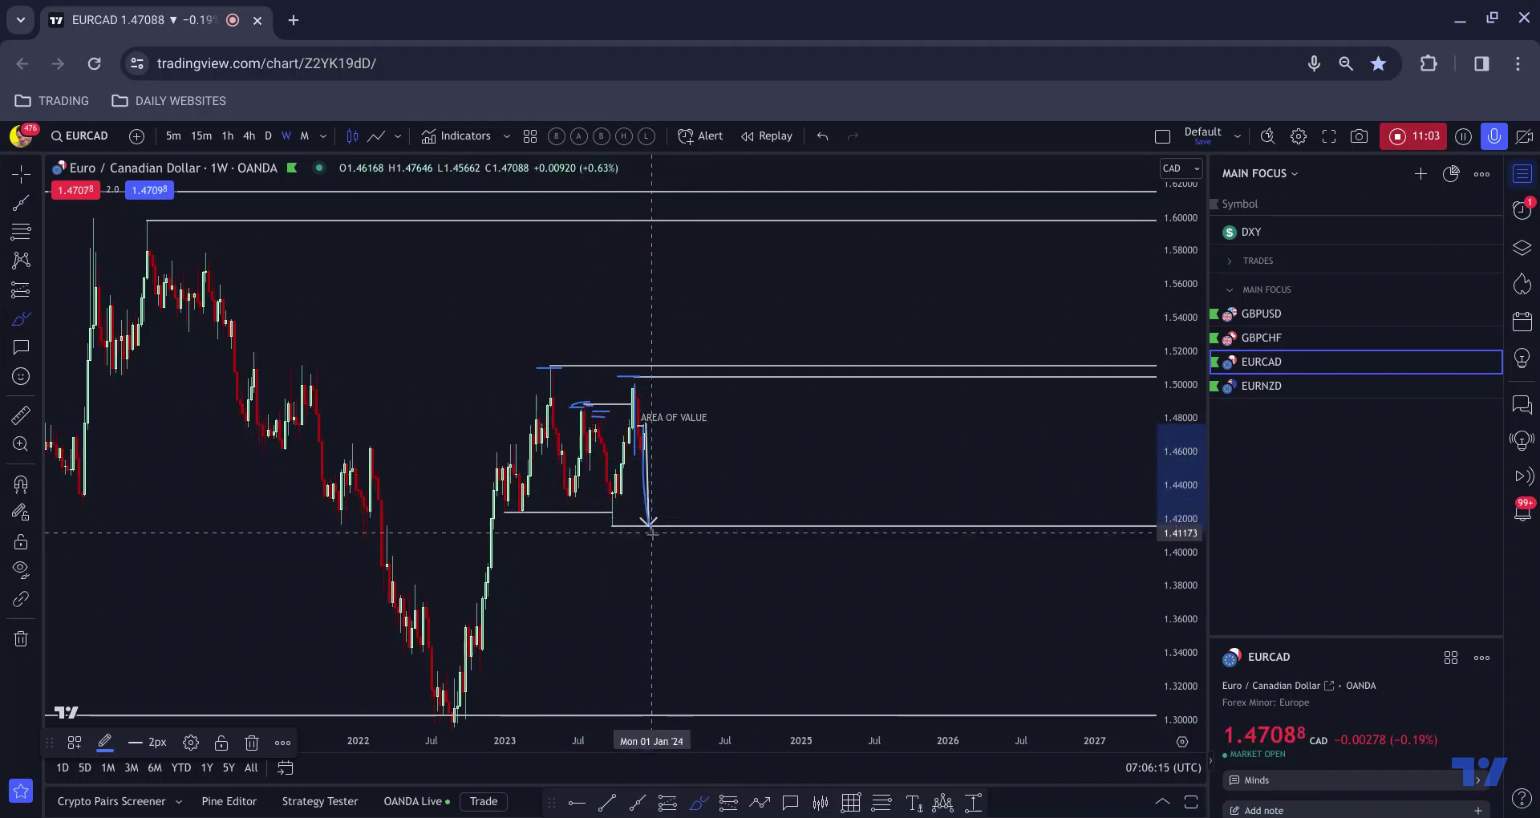
Brush the broadening structure's lower and upper boundaries, the early 2023 lows, and the projected drop to support and rally above the highs
click(563, 501)
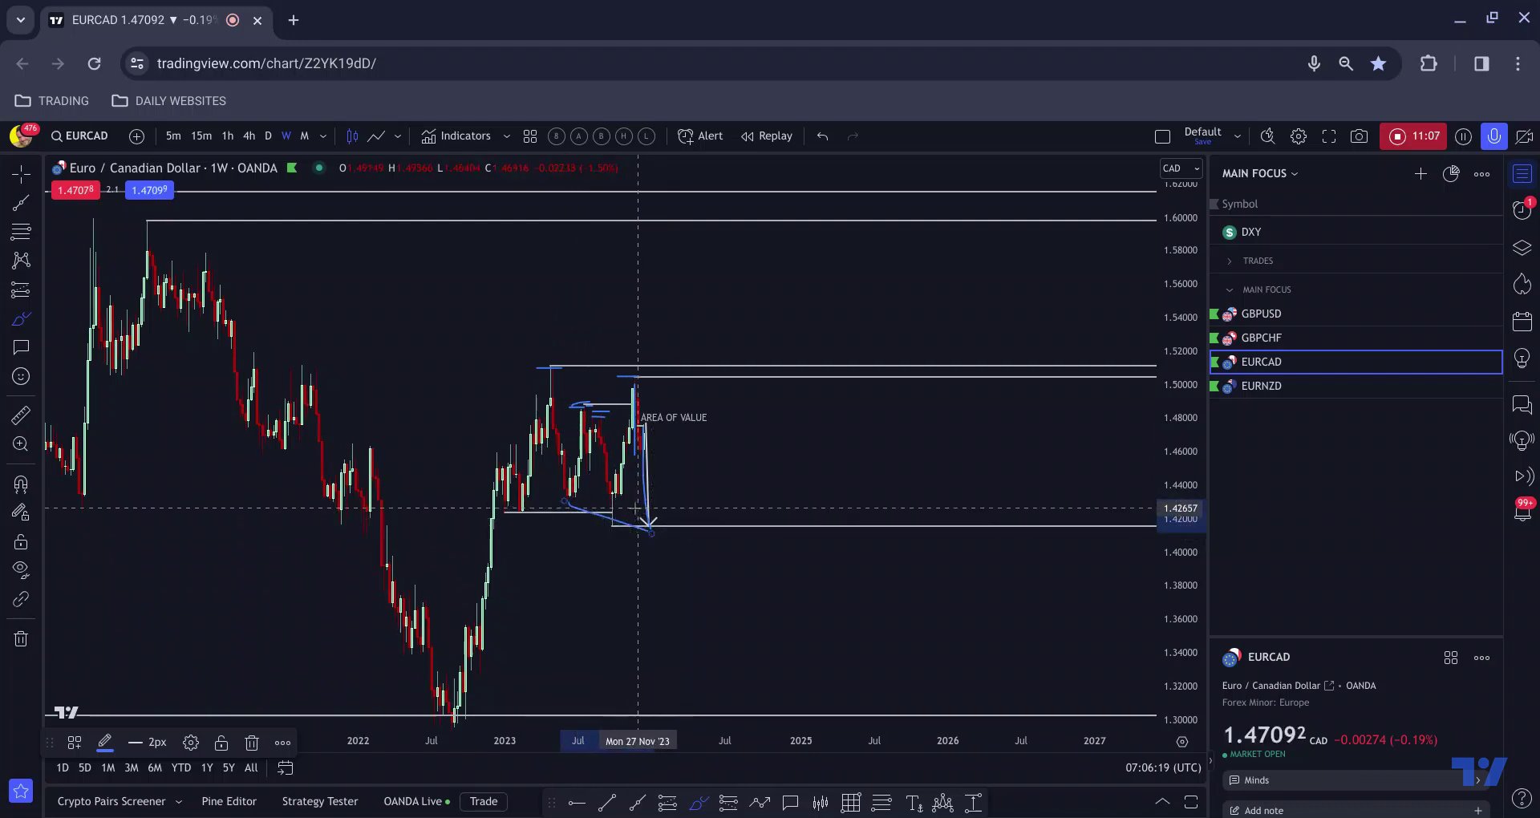
drag(640, 374, 589, 399)
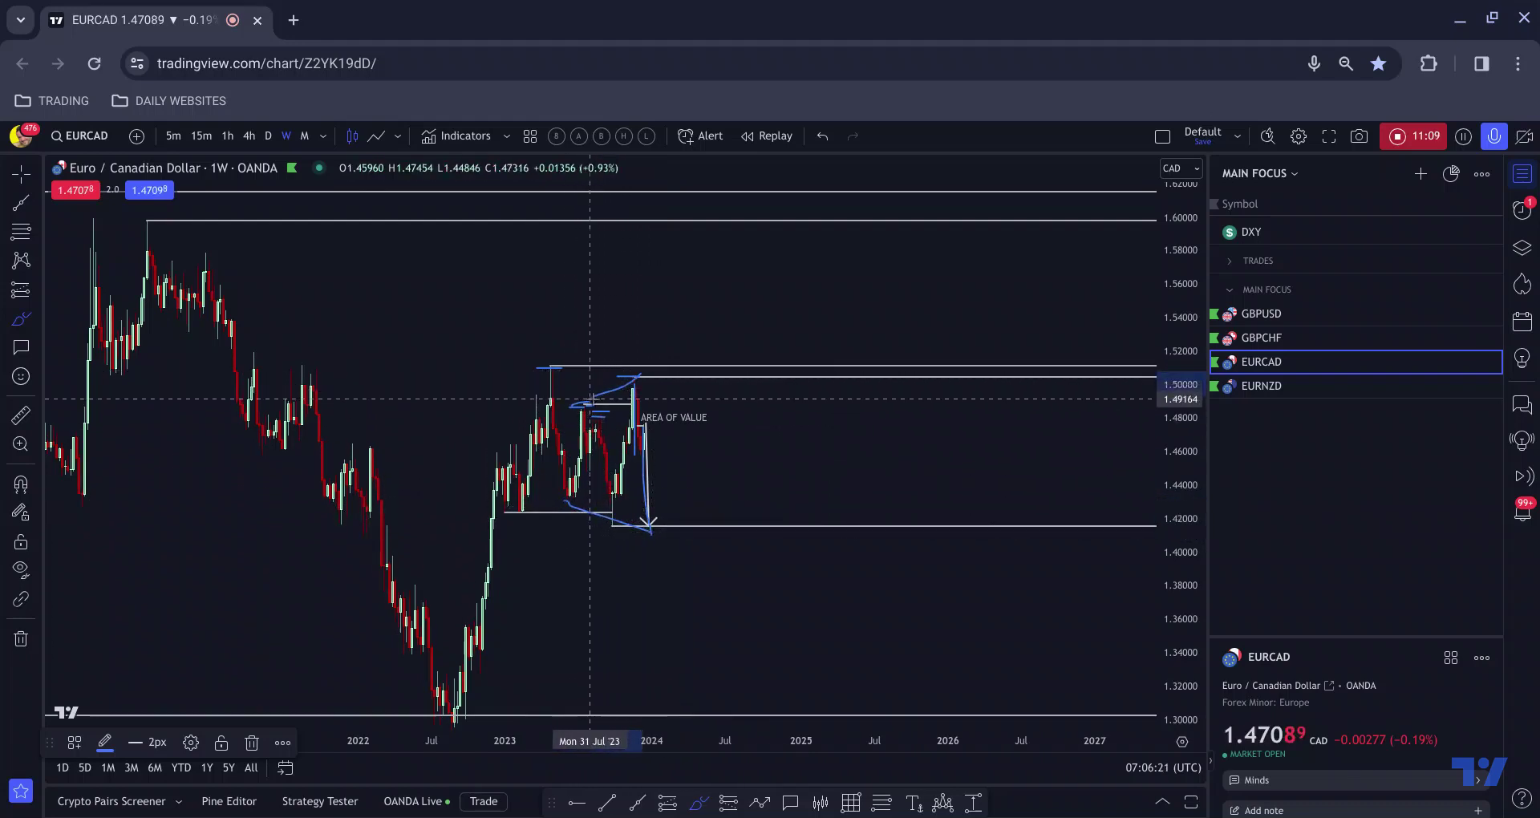
drag(647, 526, 700, 325)
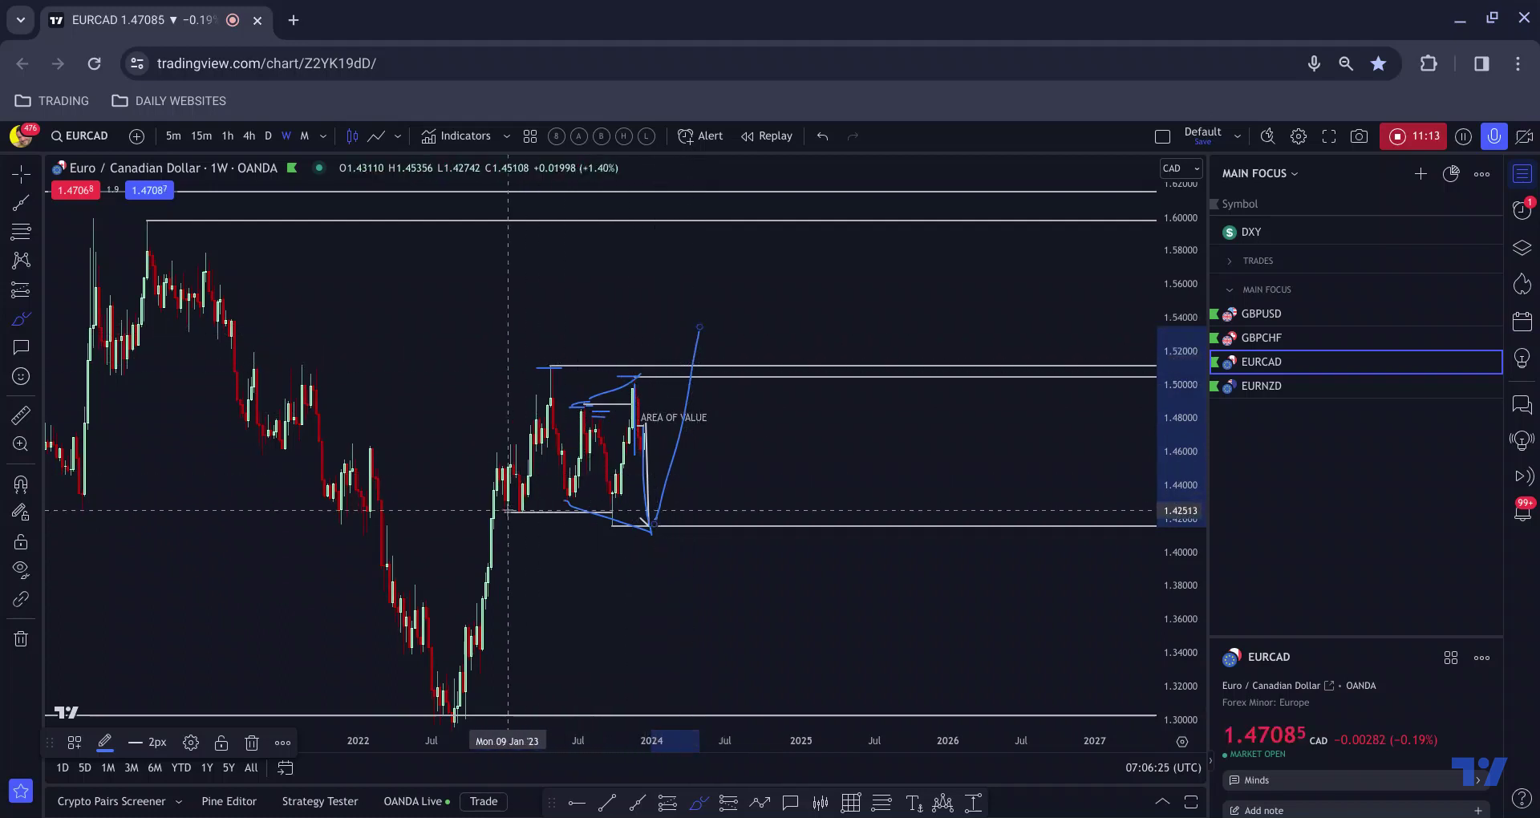
drag(497, 518, 528, 511)
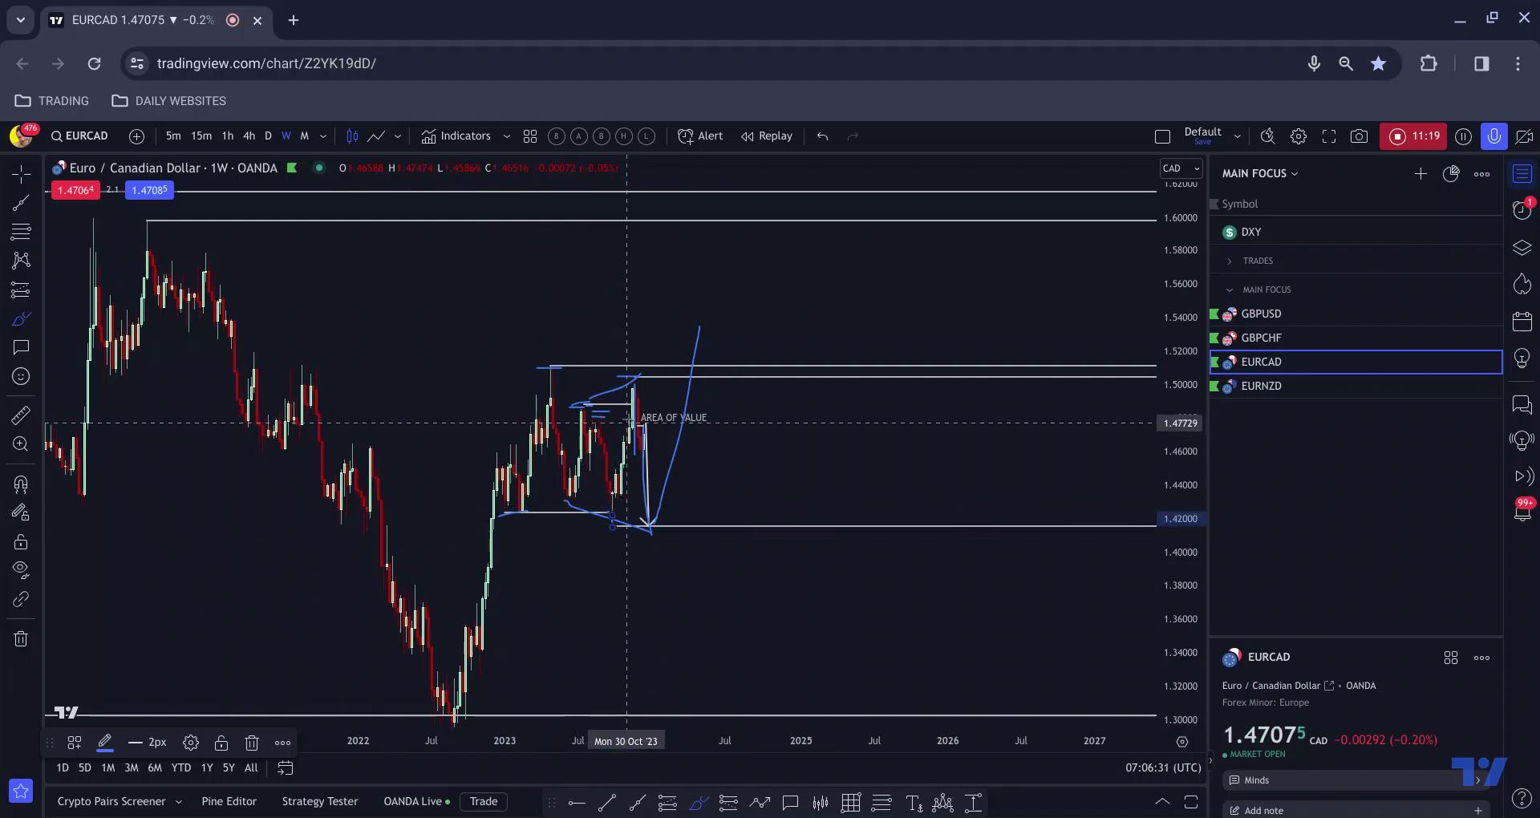
drag(634, 425, 643, 462)
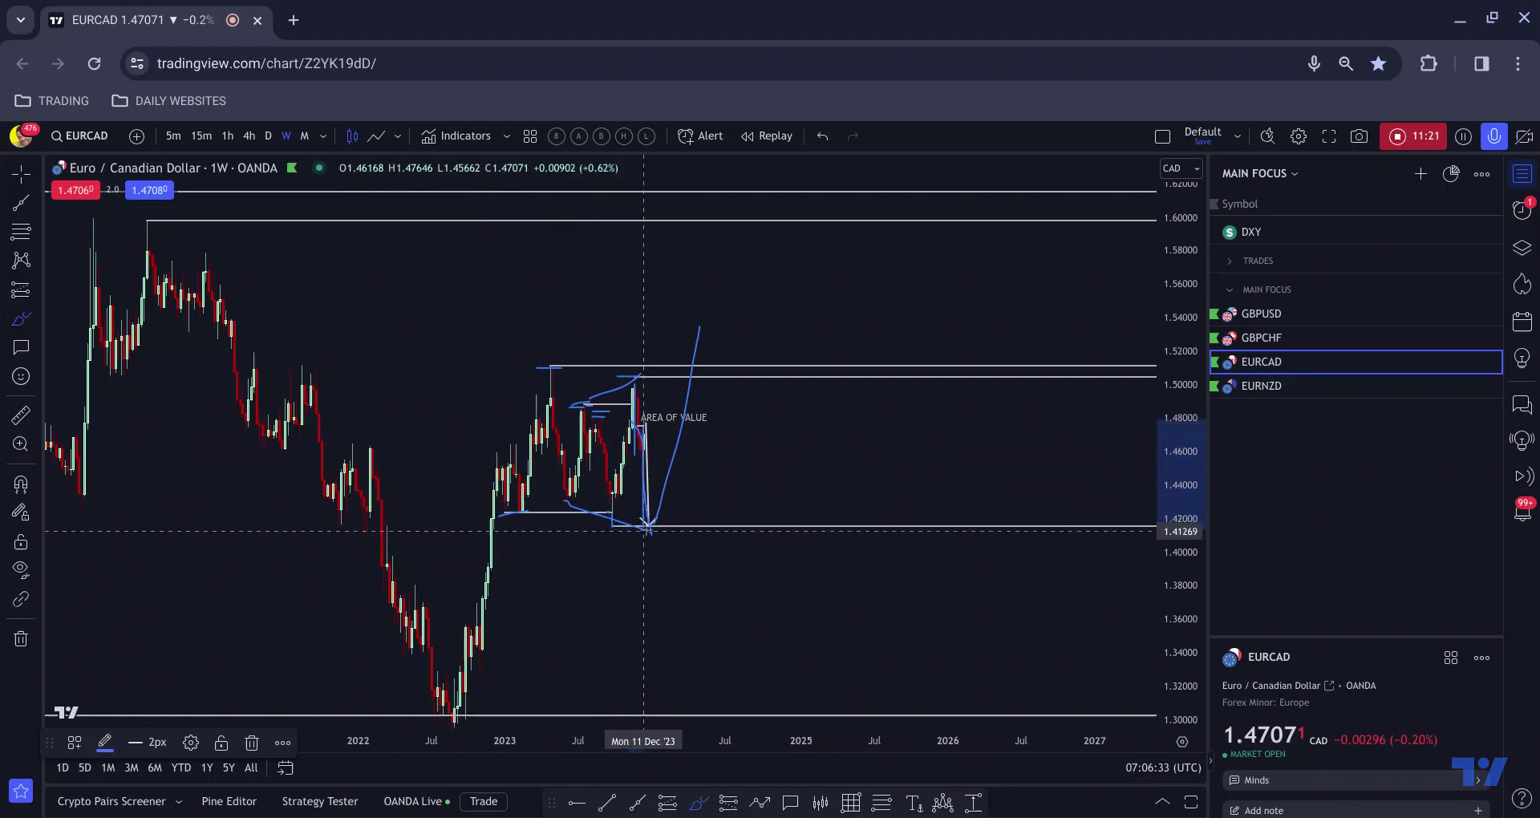
drag(643, 529, 731, 305)
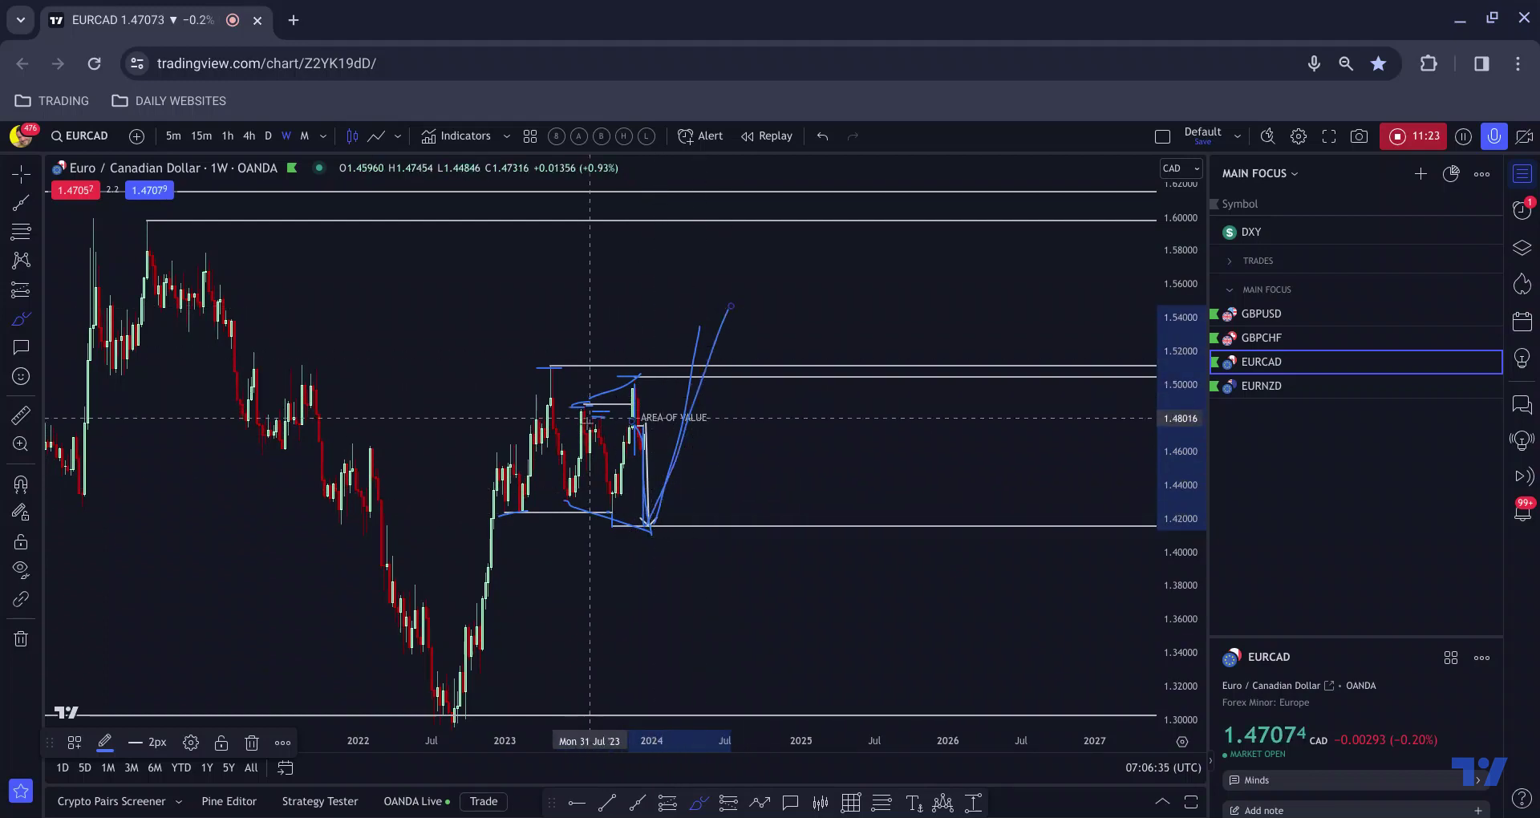
Undo all the brush strokes on the weekly EURCAD chart
key(ctrl+z)
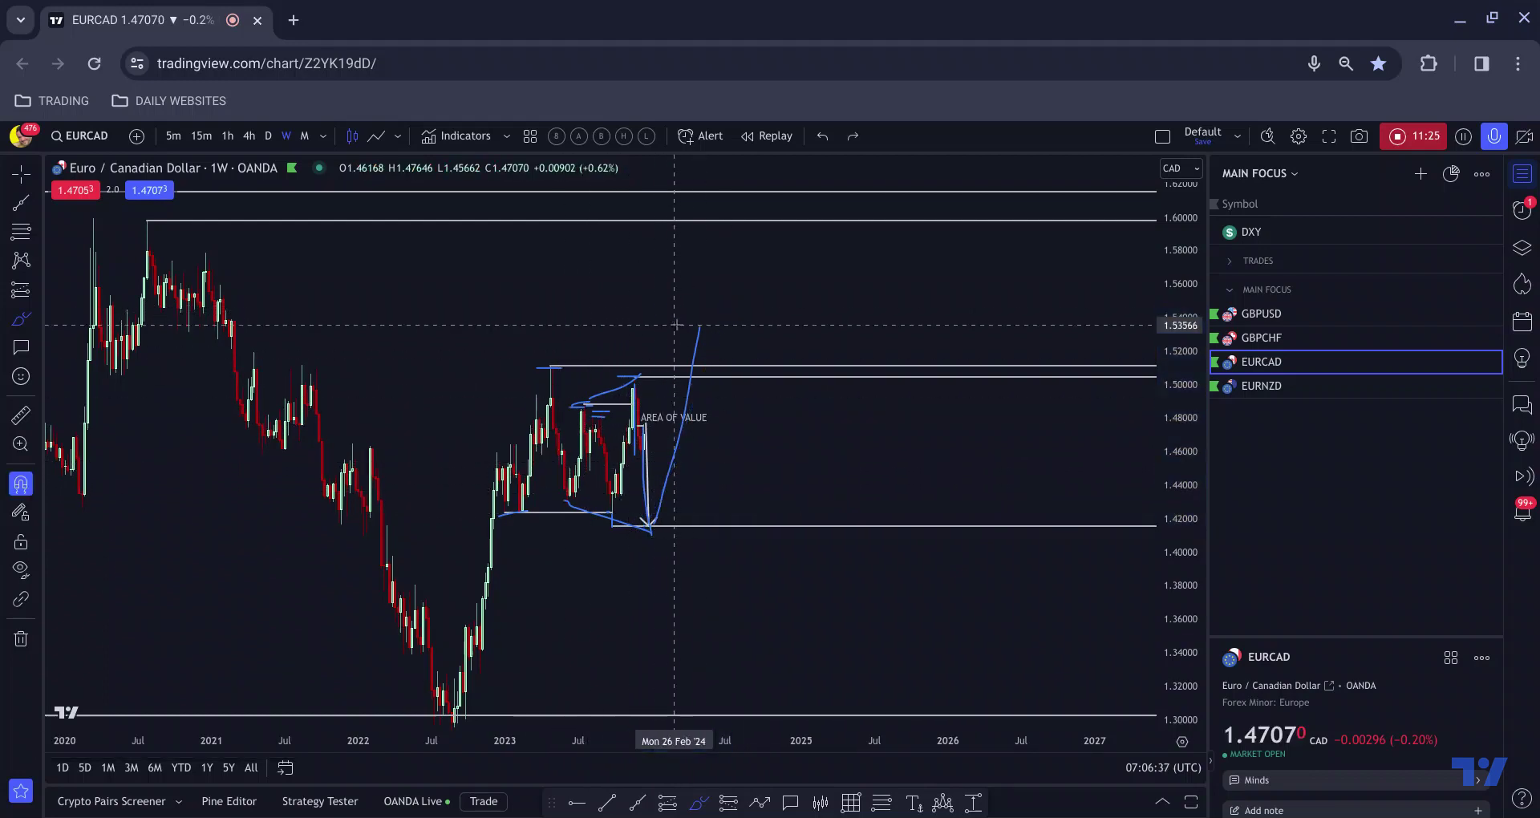
key(ctrl+z)
key(ctrl+z)
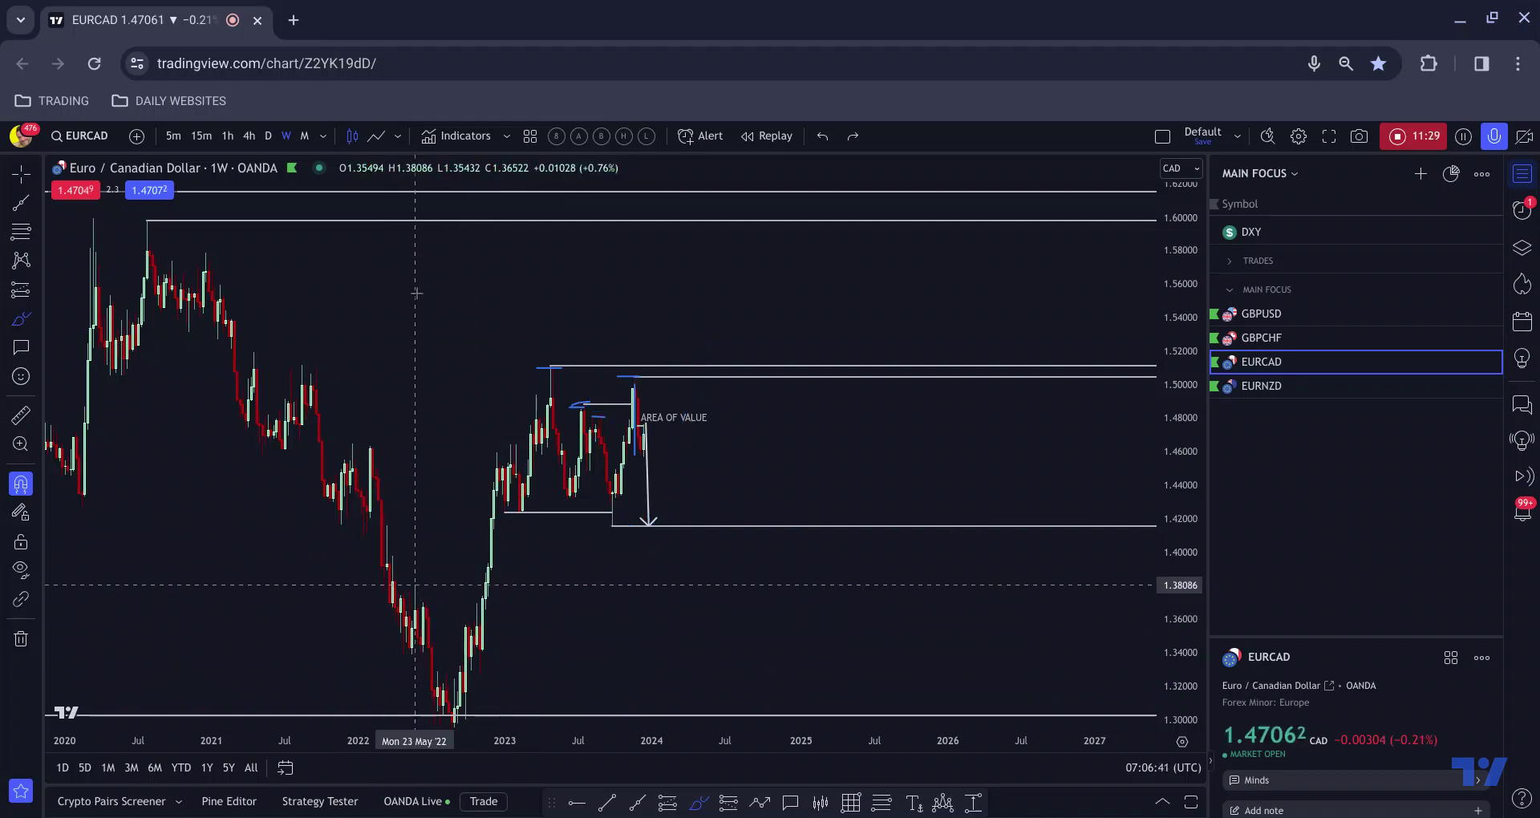
key(ctrl+z)
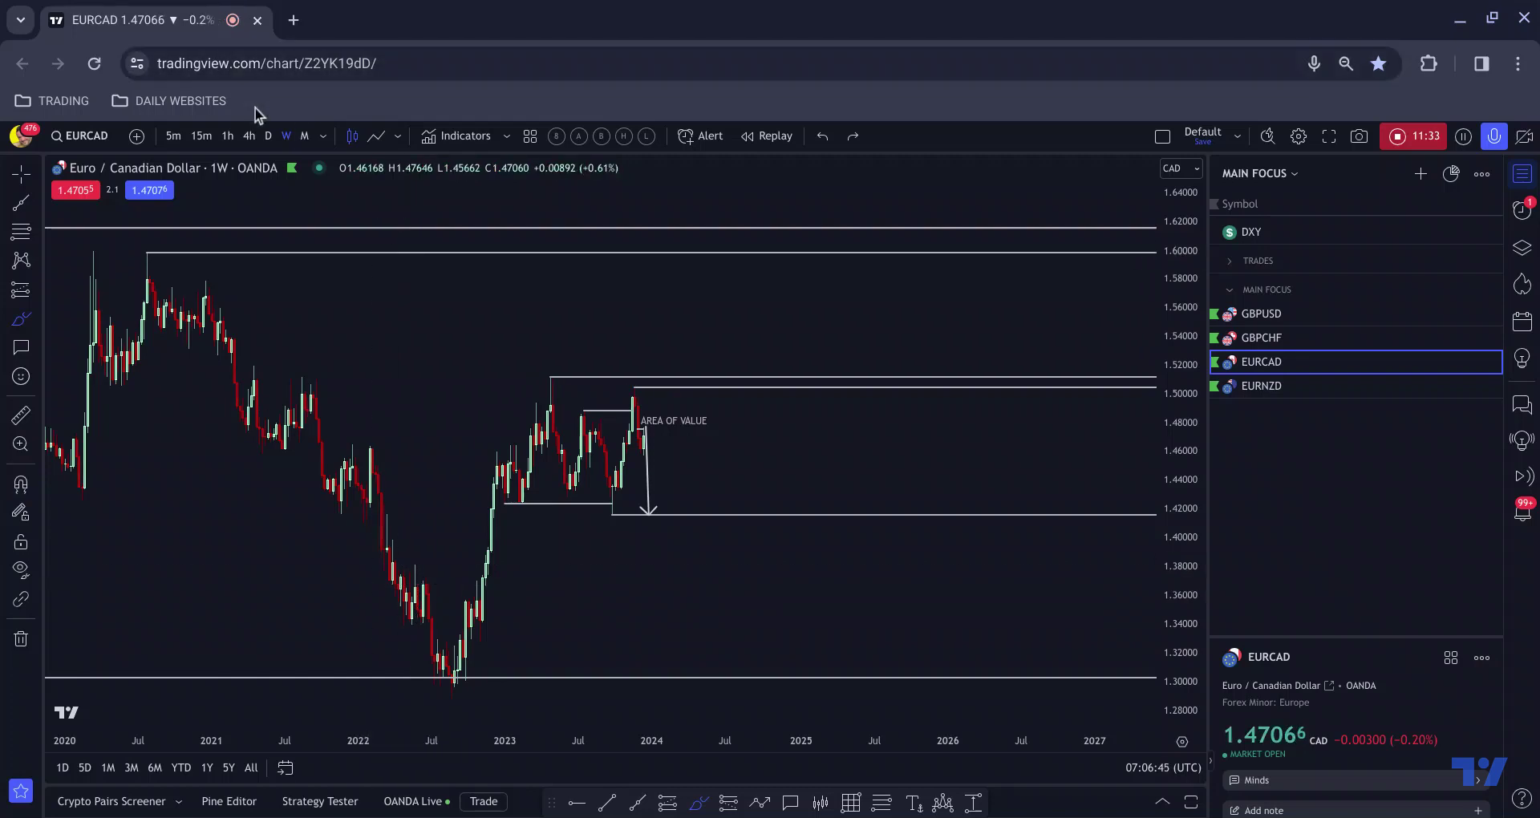
Show EURCAD on the daily timeframe with automatic price scaling, and go down to the 4-hour timeframe
click(269, 134)
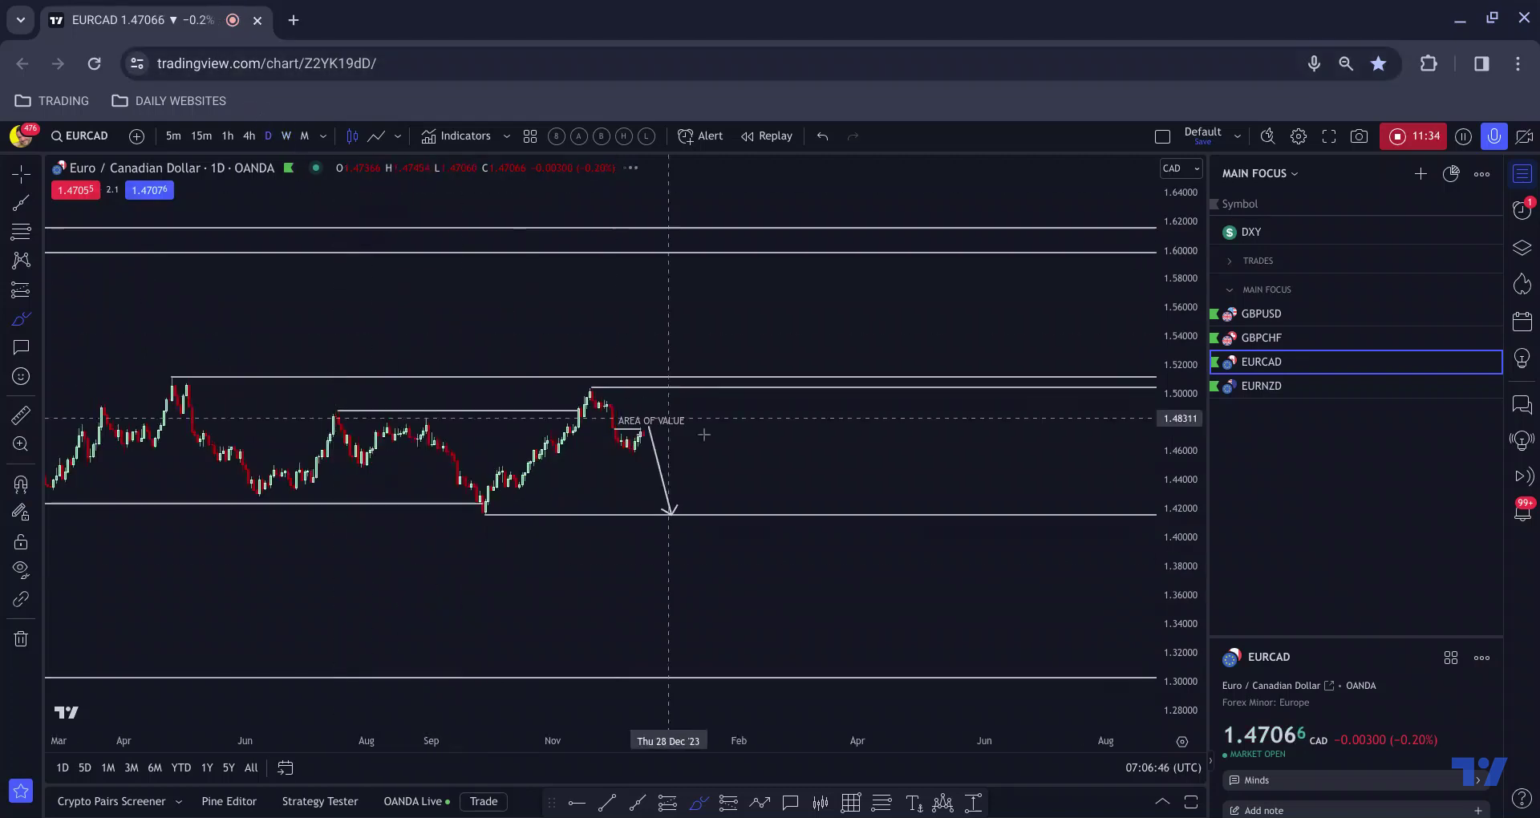
click(1171, 718)
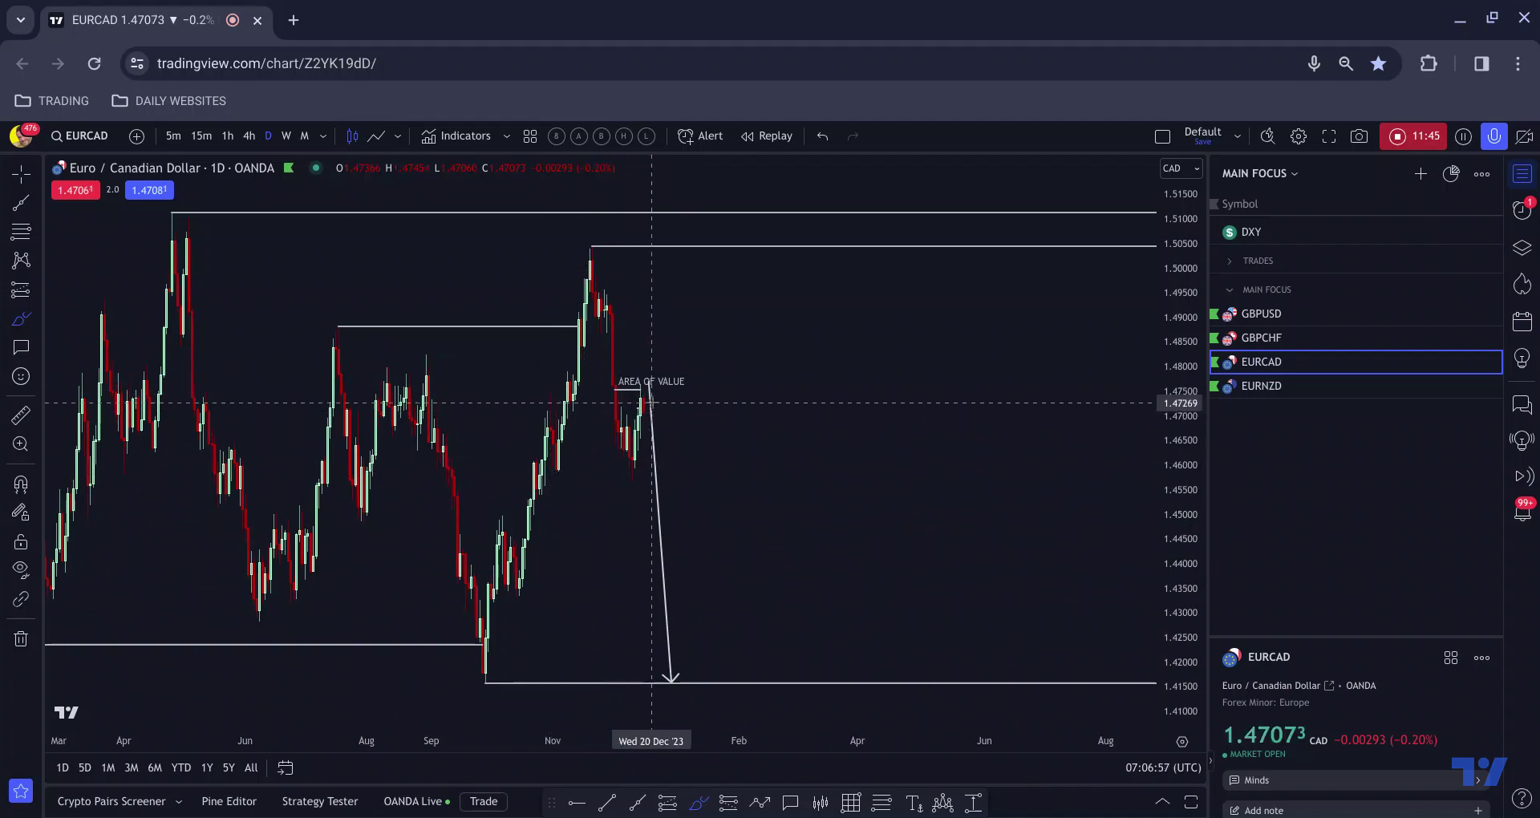
click(249, 136)
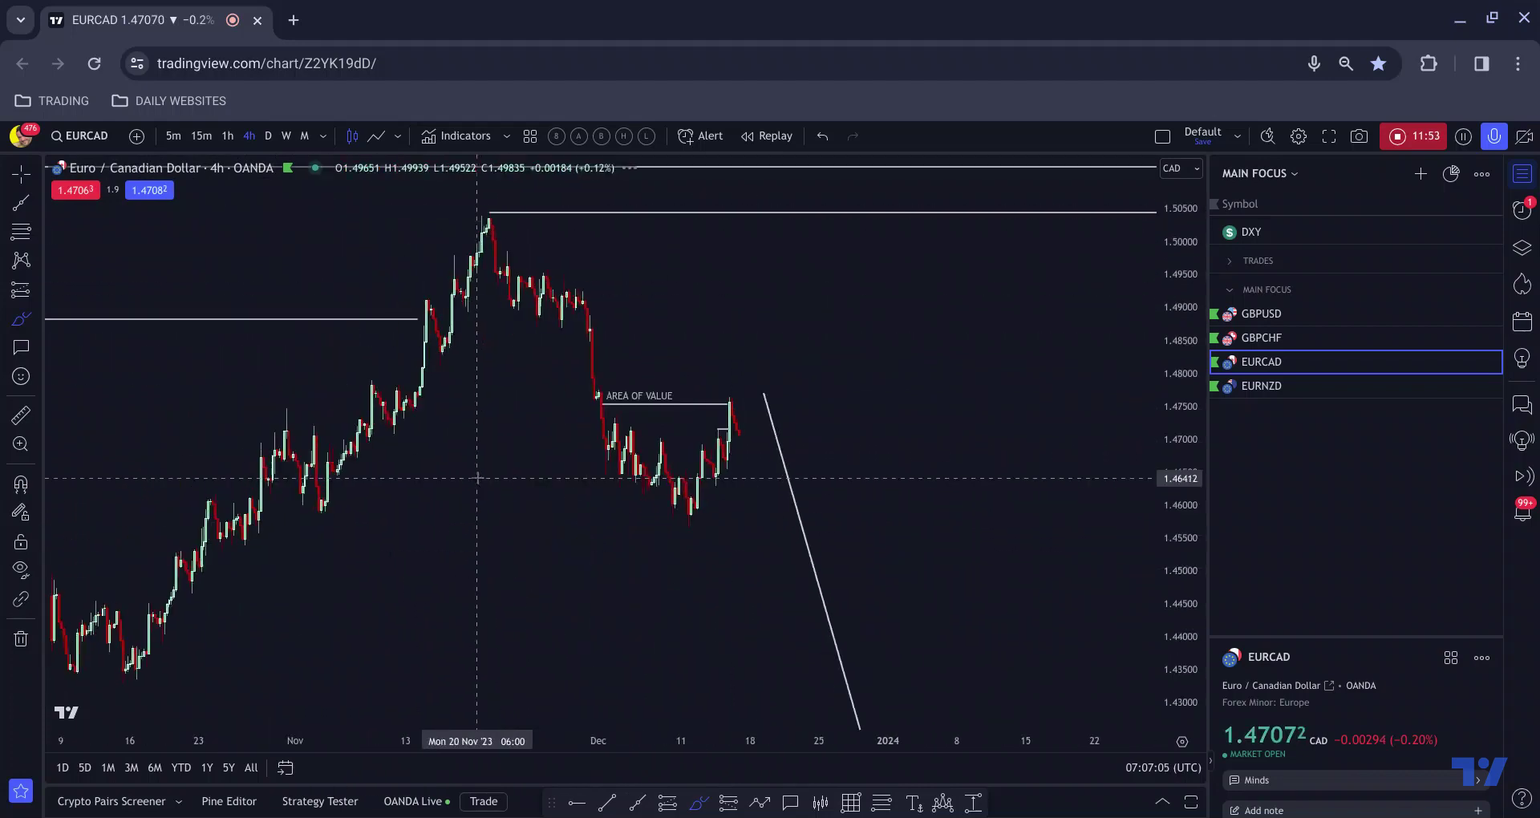
Outline the descending December channel below the area of value with two brush strokes on the 4-hour chart, and undo them
scroll(497, 317, down, 1)
scroll(471, 394, up, 2)
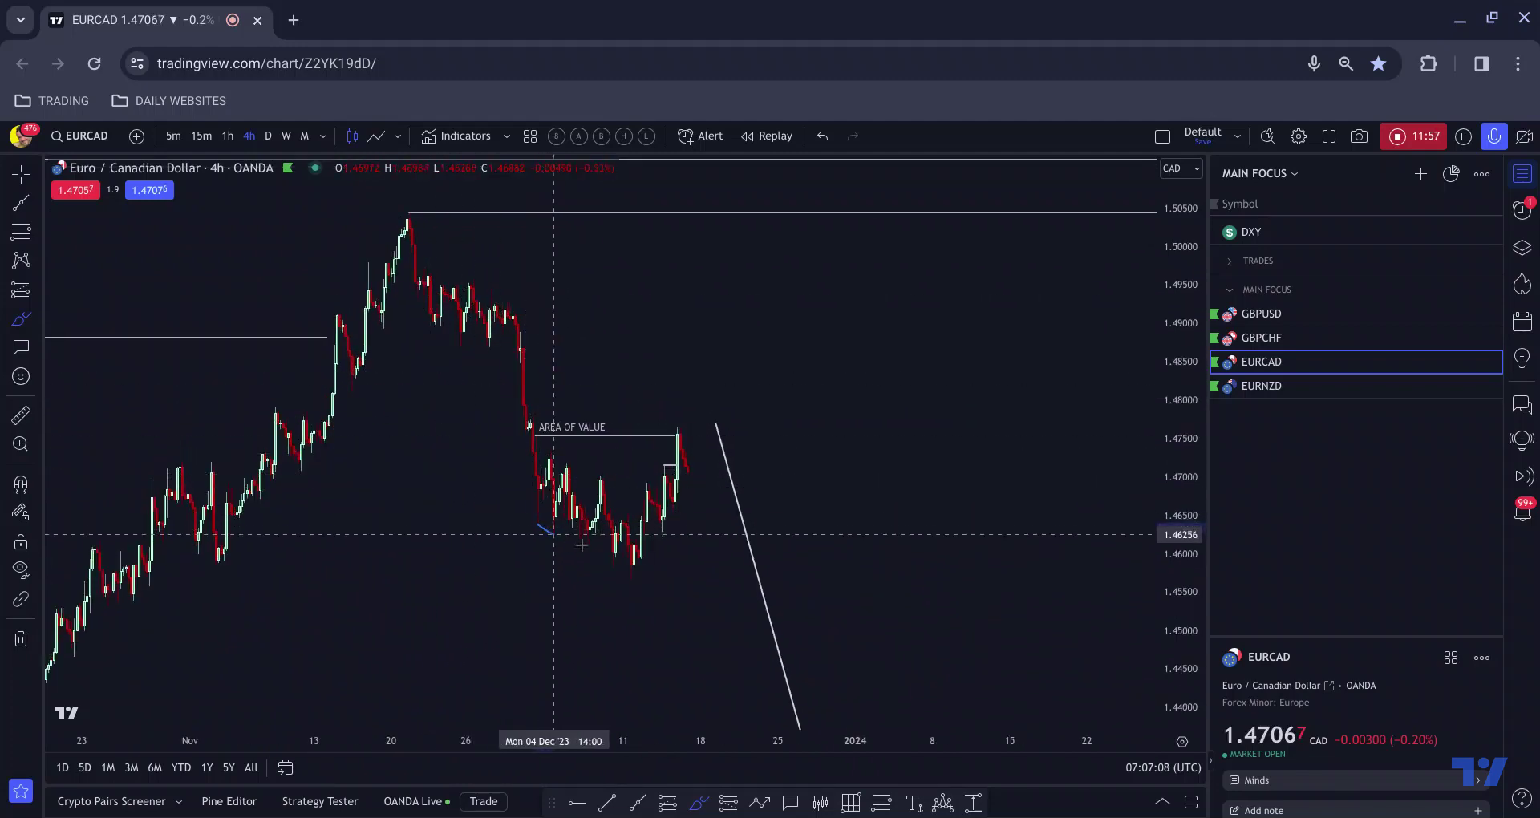
drag(538, 524, 639, 574)
drag(551, 450, 644, 507)
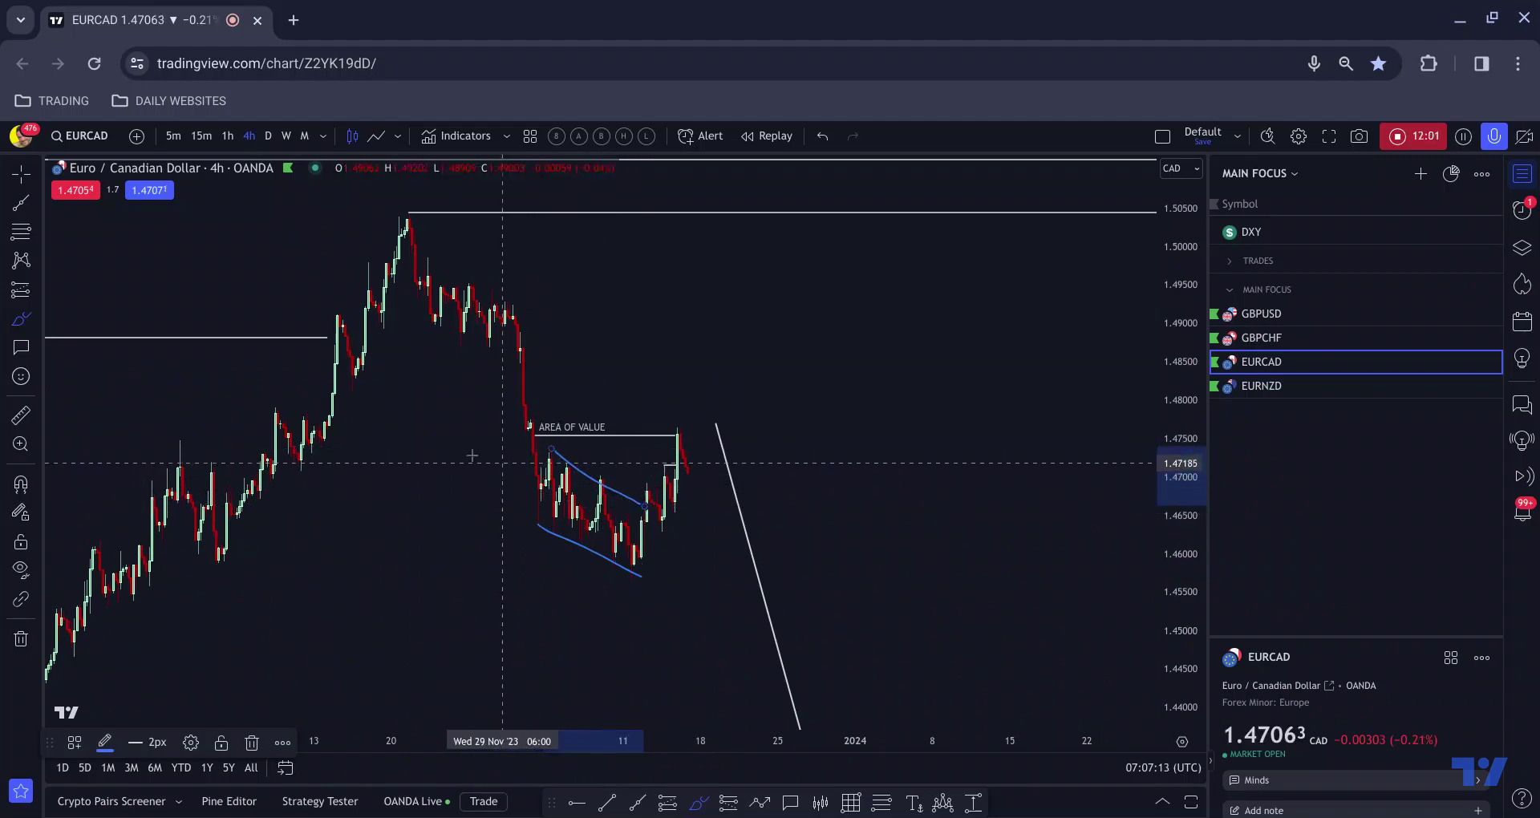
key(ctrl+z)
key(ctrl+z)
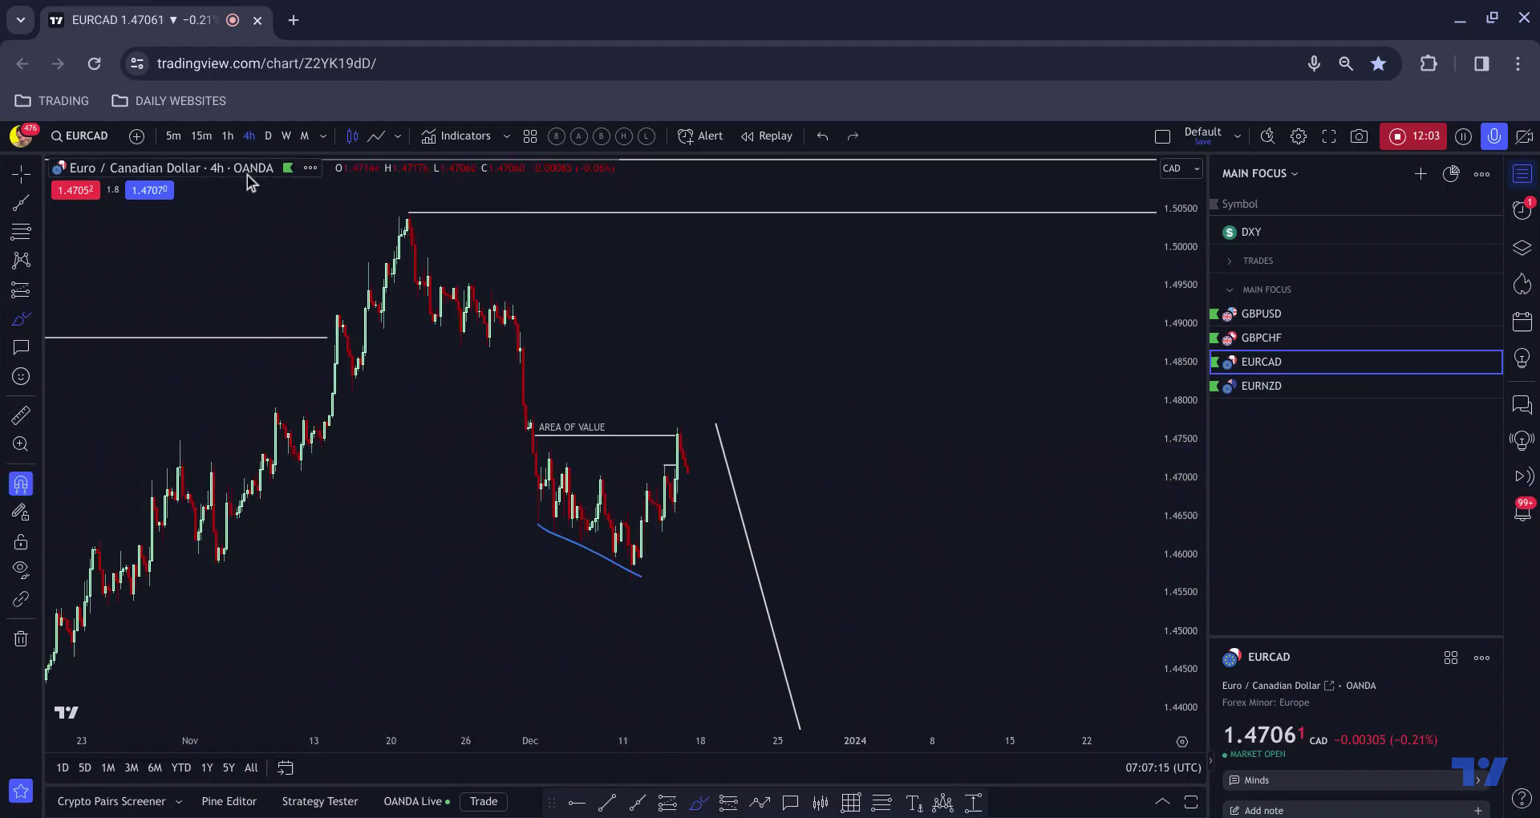
Show EURCAD on the 1-hour timeframe, with the December range below the area of value and the projected decline in view
click(228, 137)
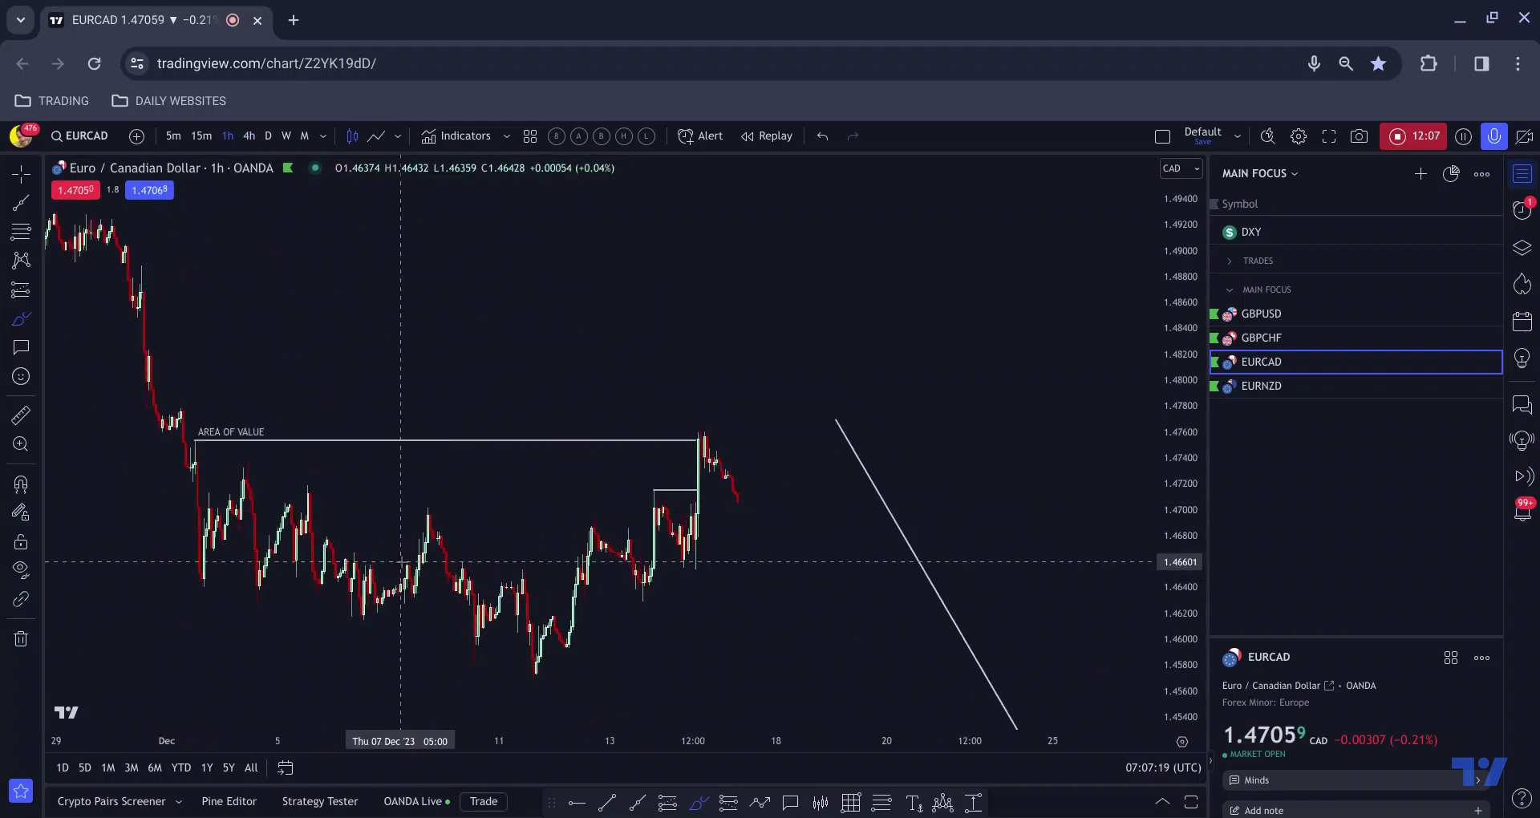
scroll(361, 481, down, 1)
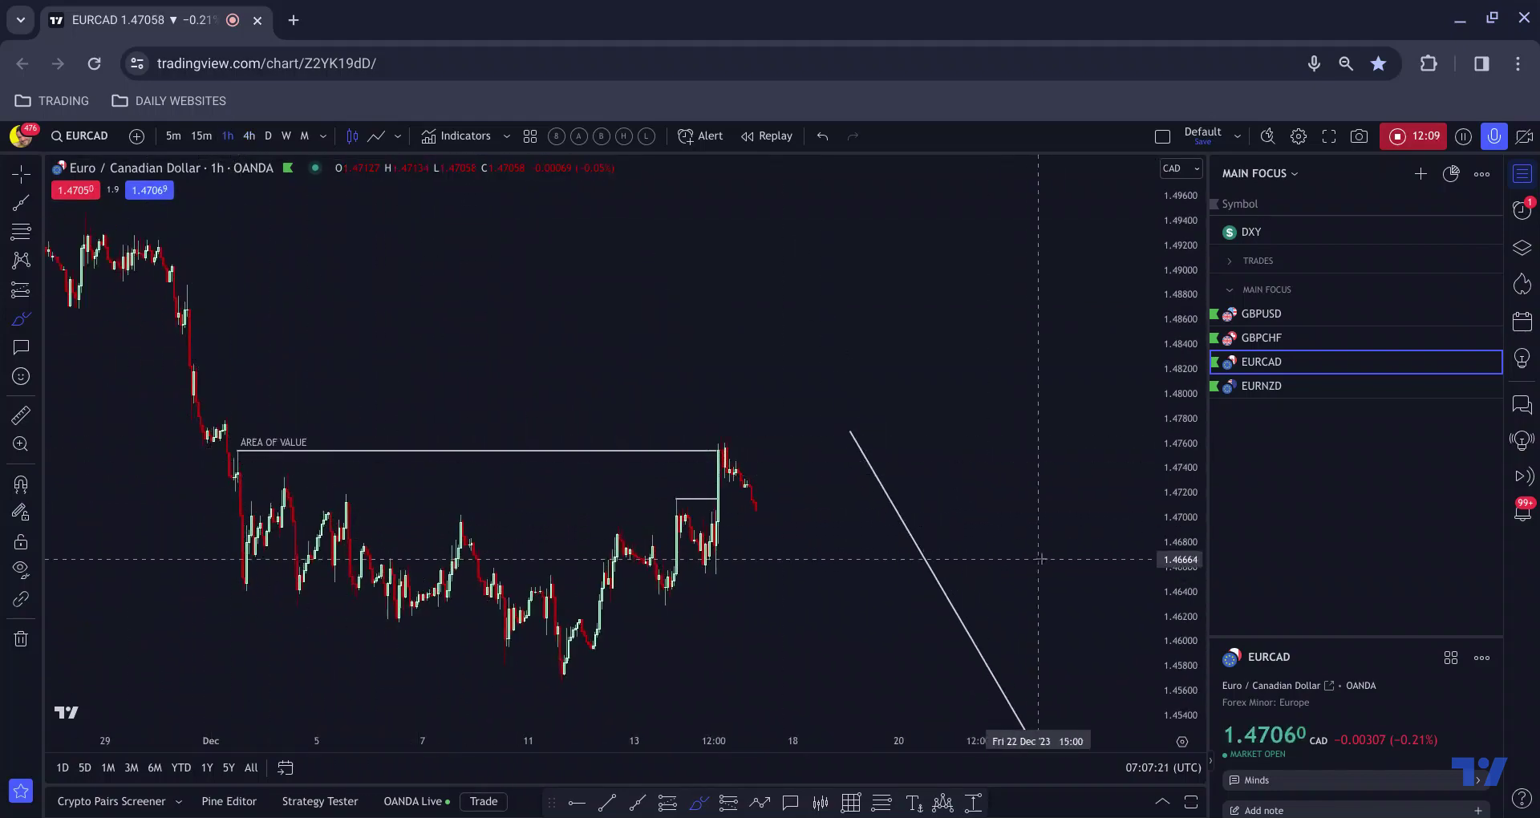
drag(1167, 586, 1150, 547)
scroll(591, 344, down, 2)
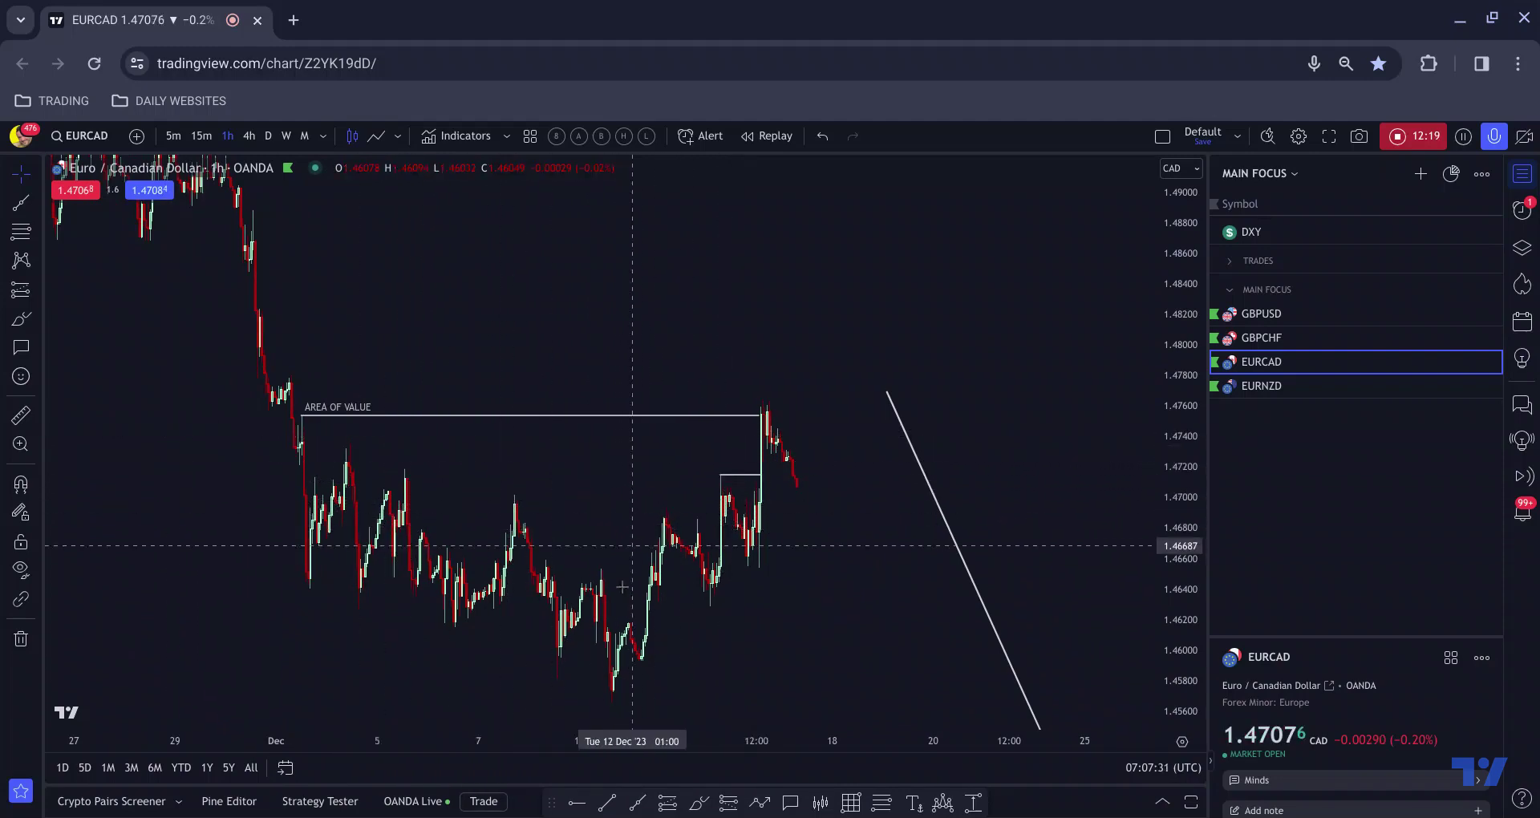
scroll(437, 508, up, 2)
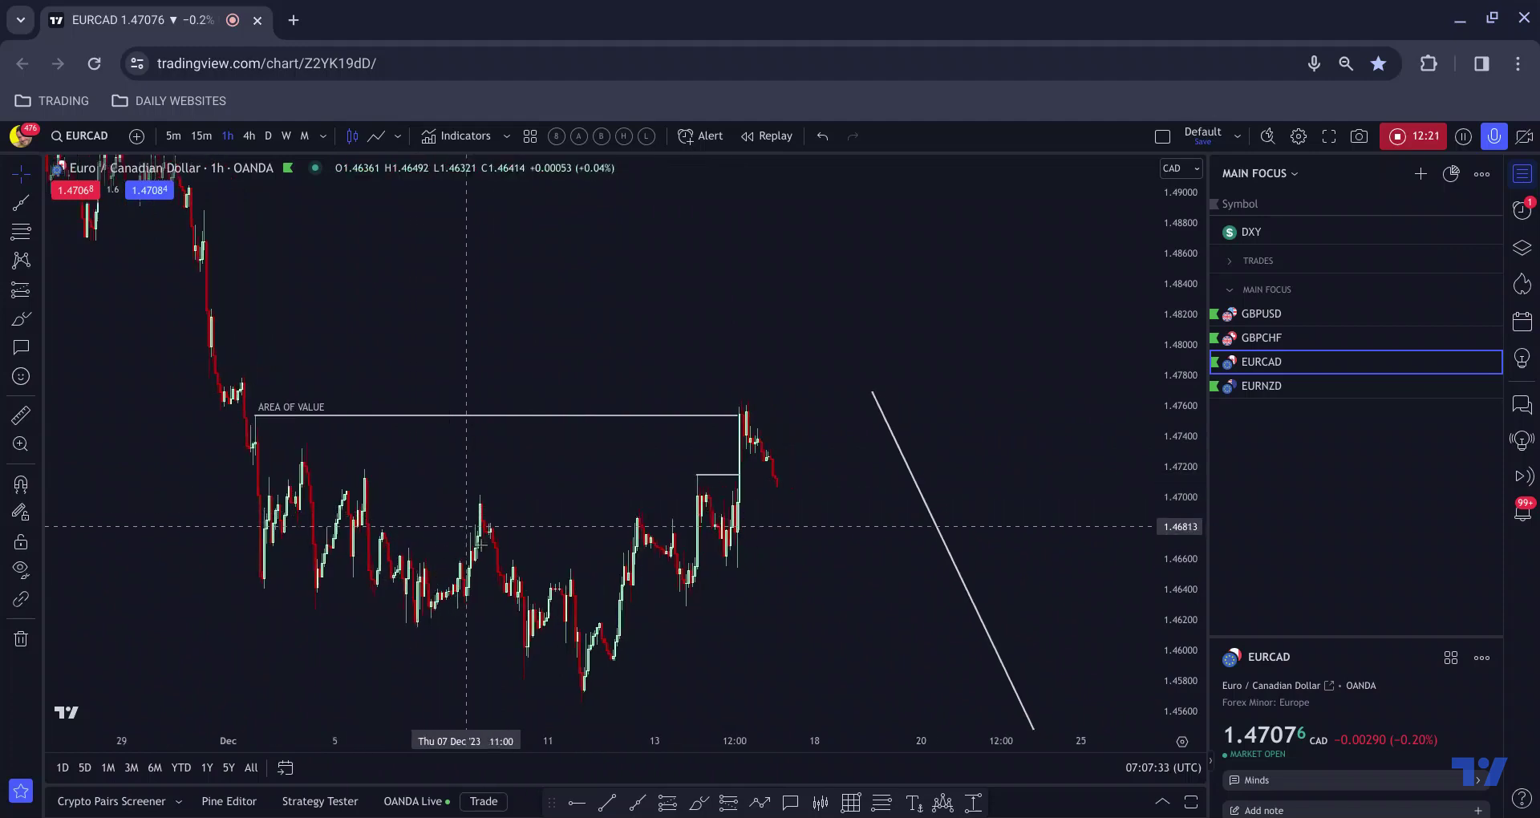
Brush a steep rally stalling at the area of value, mark and circle the early December consolidation beside it, and undo the strokes
click(695, 801)
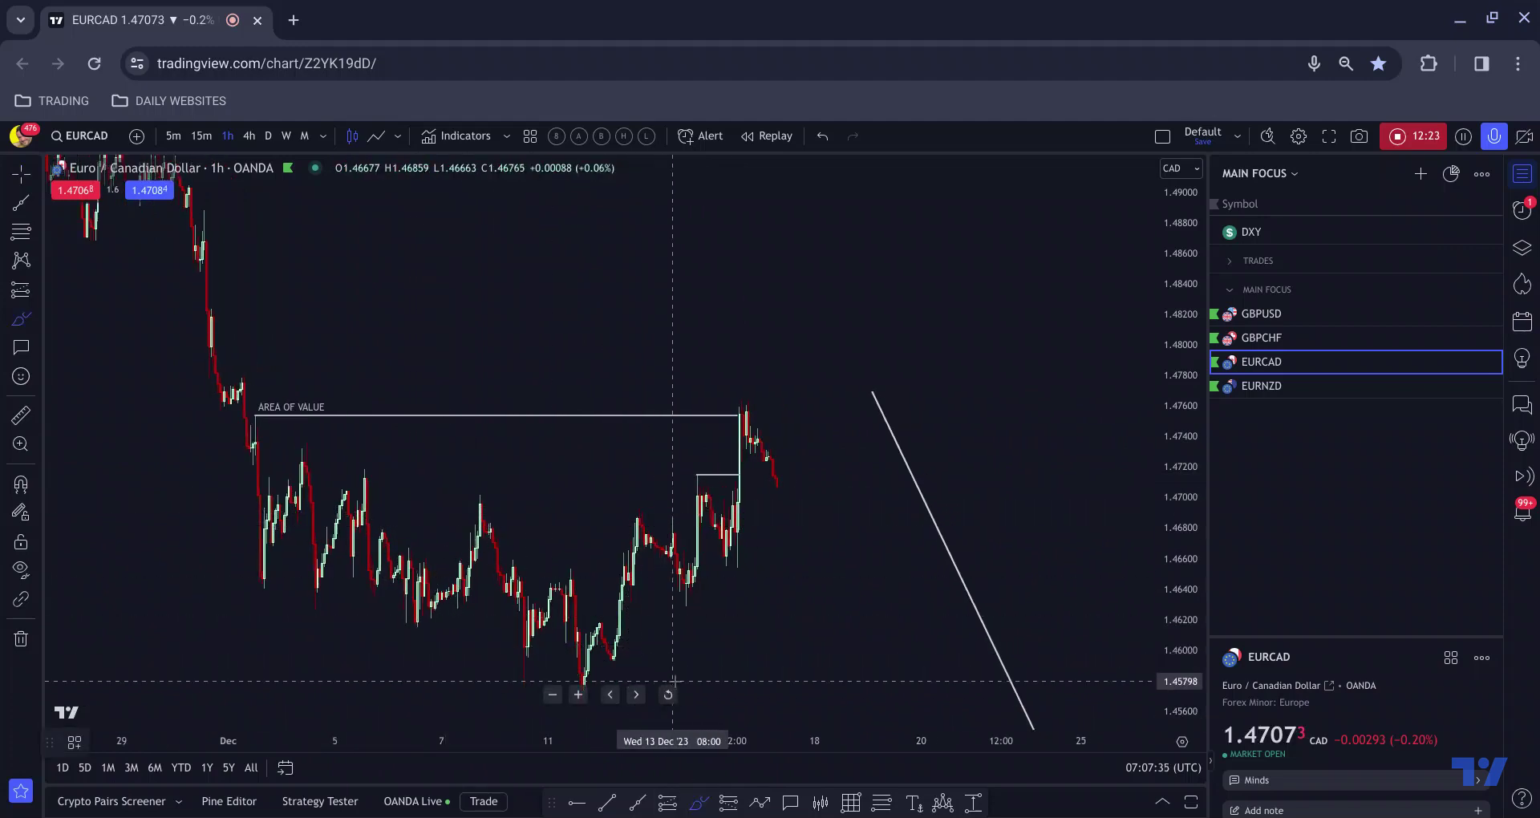
mouse_move(674, 676)
mouse_down()
mouse_move(699, 388)
mouse_move(710, 411)
mouse_move(730, 393)
mouse_up()
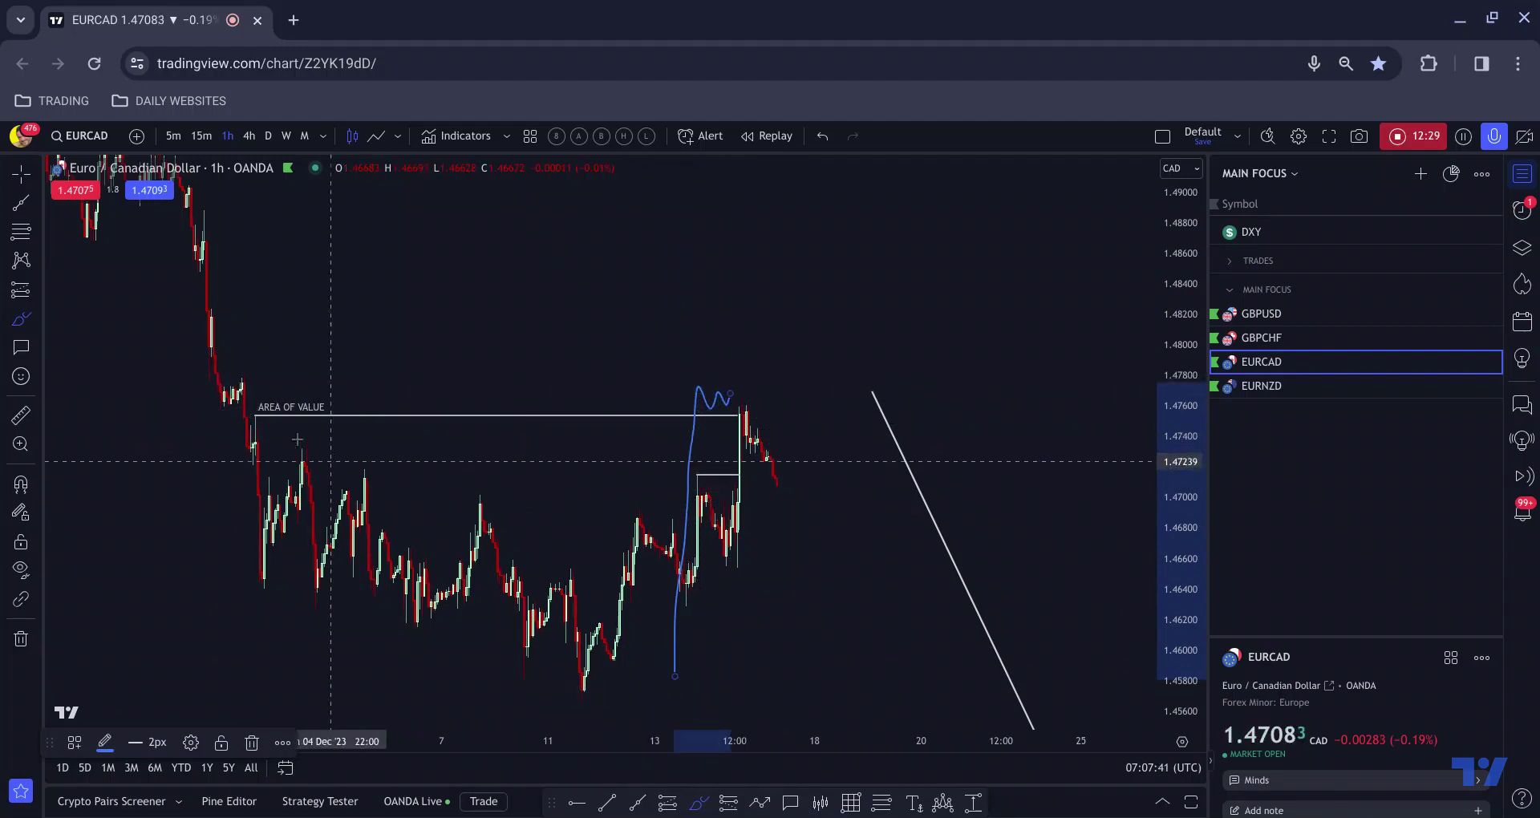
click(241, 417)
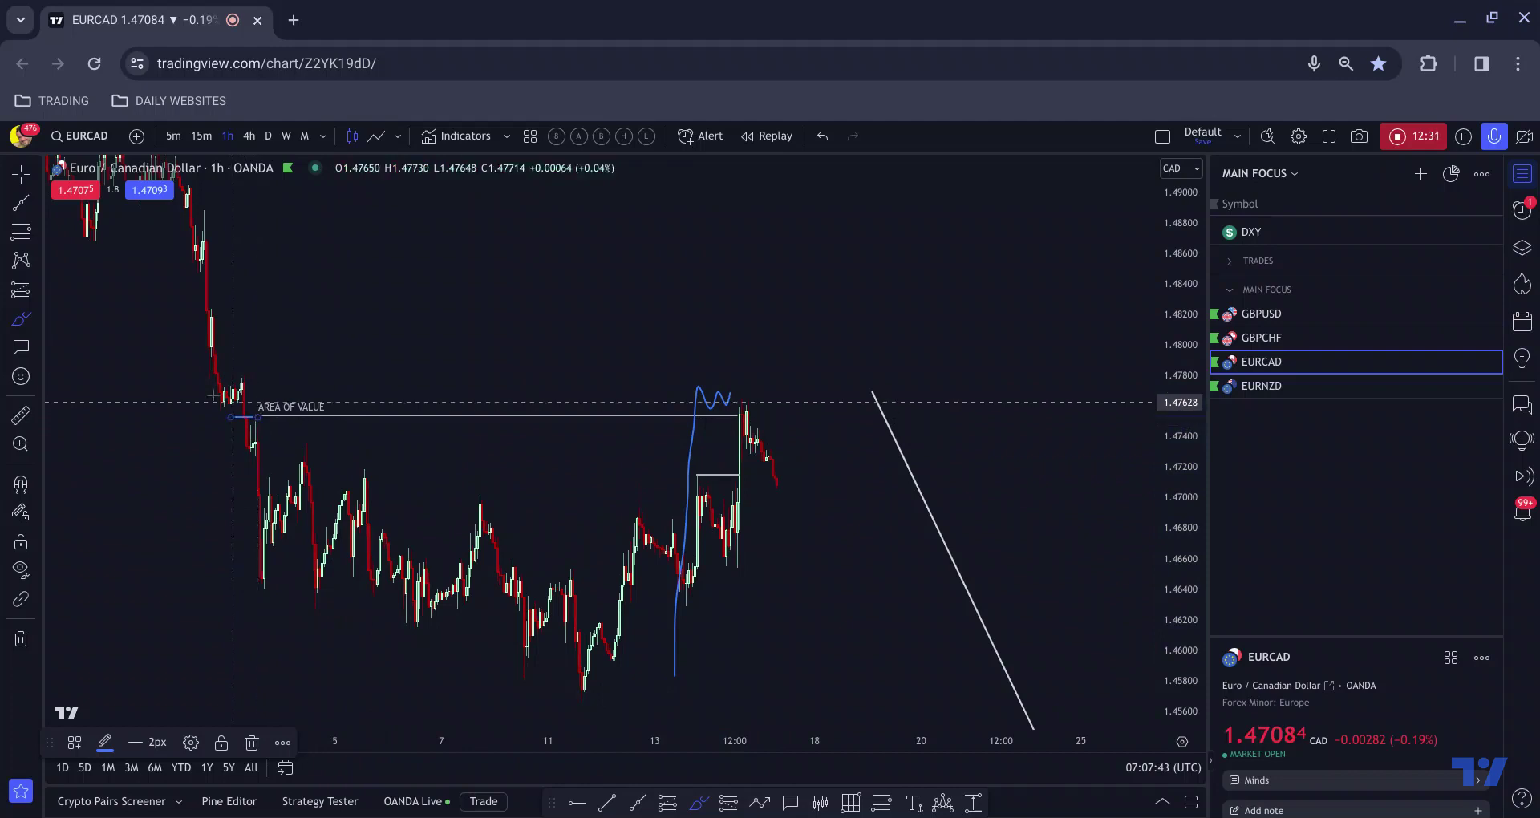
drag(206, 385, 258, 391)
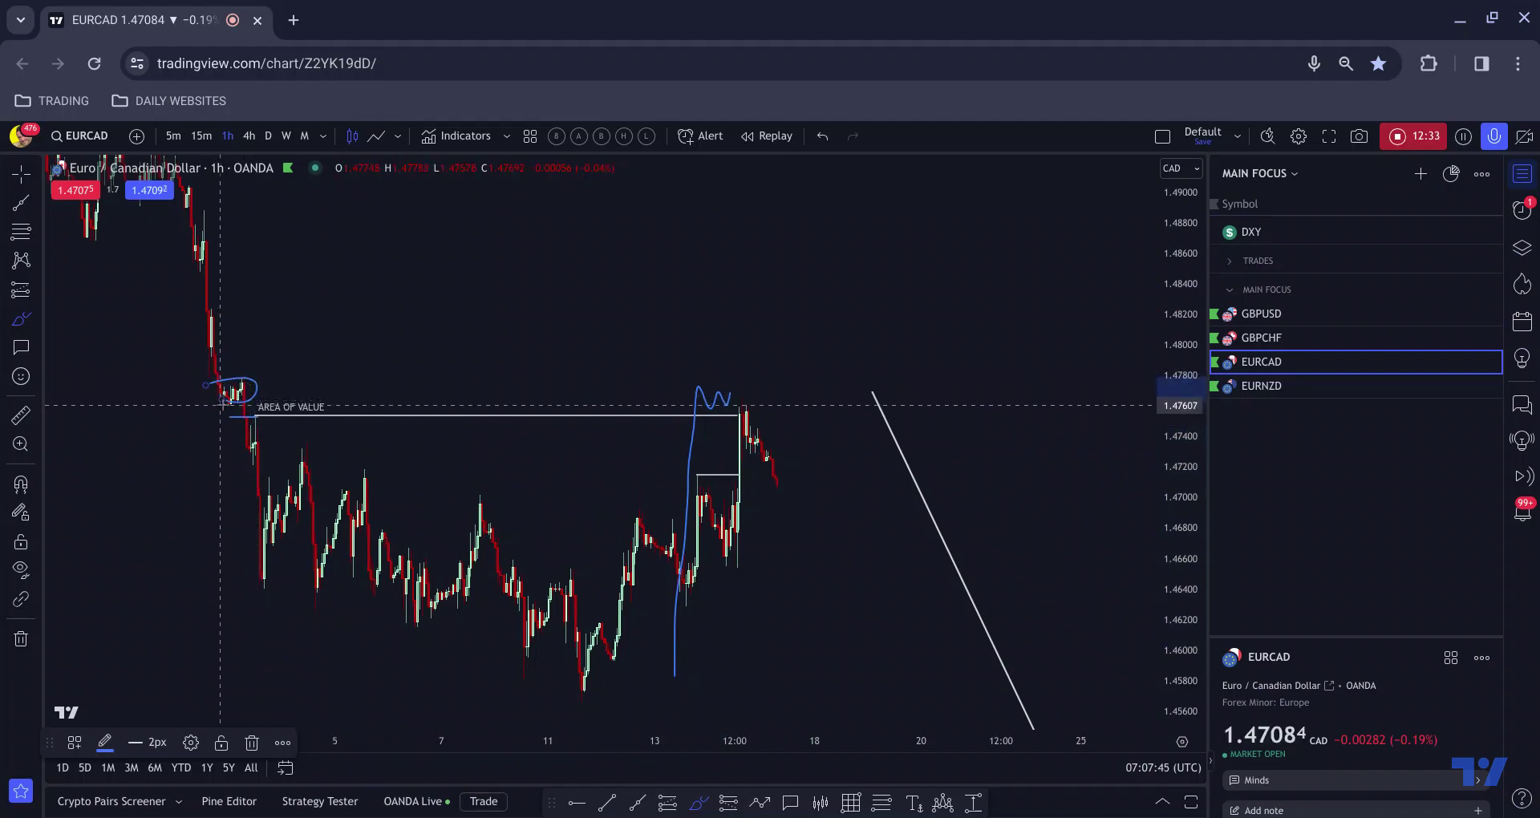
key(ctrl+z)
key(ctrl+z)
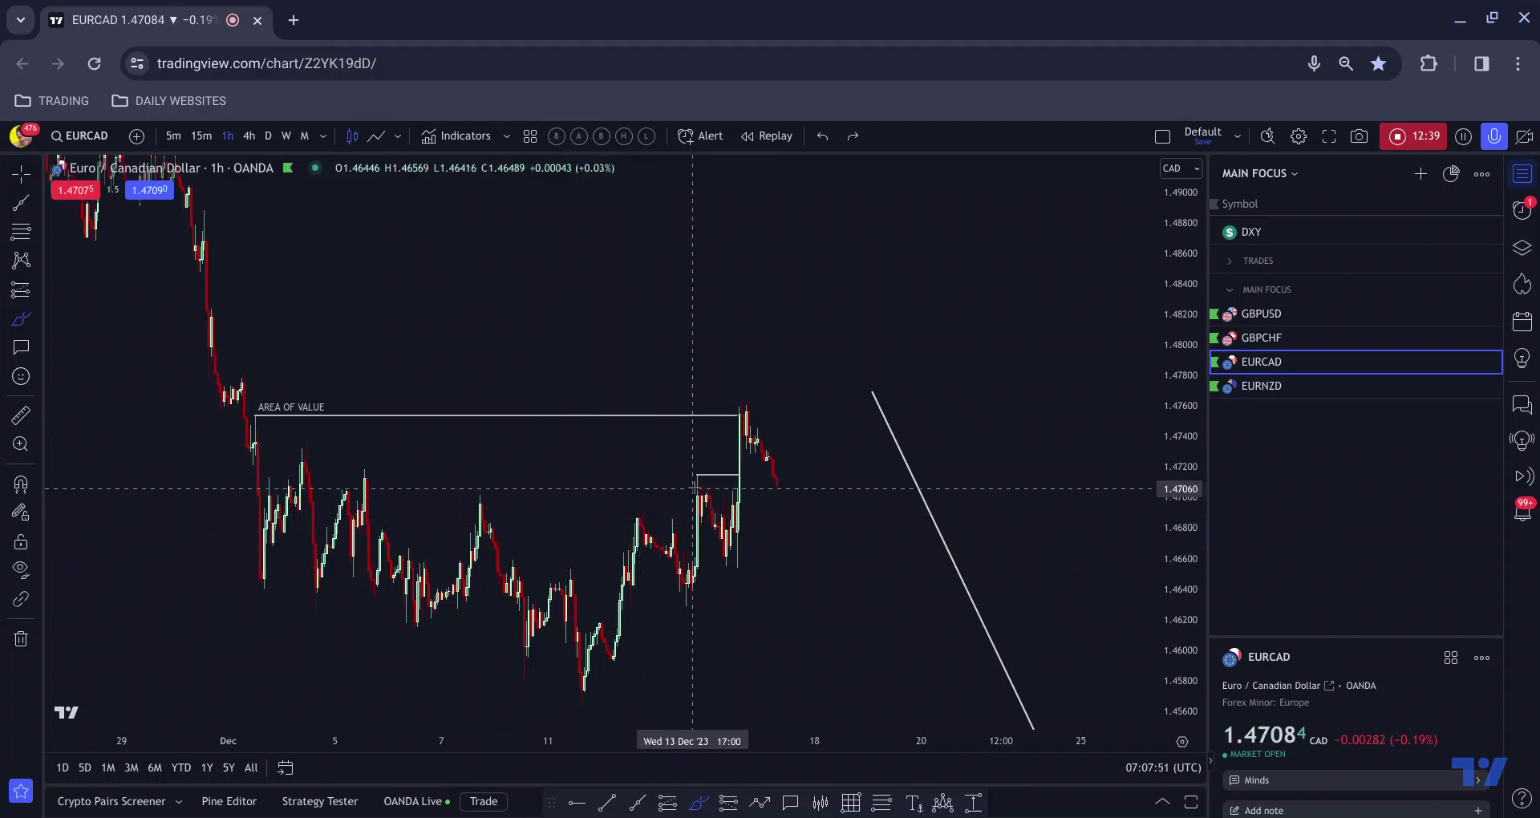
Outline the rising channel off the December low, mark the early December swing high with a short brush stroke, and undo the strokes
mouse_move(705, 468)
mouse_down()
mouse_move(569, 572)
mouse_move(613, 669)
mouse_move(708, 512)
mouse_move(683, 476)
mouse_move(704, 476)
mouse_up()
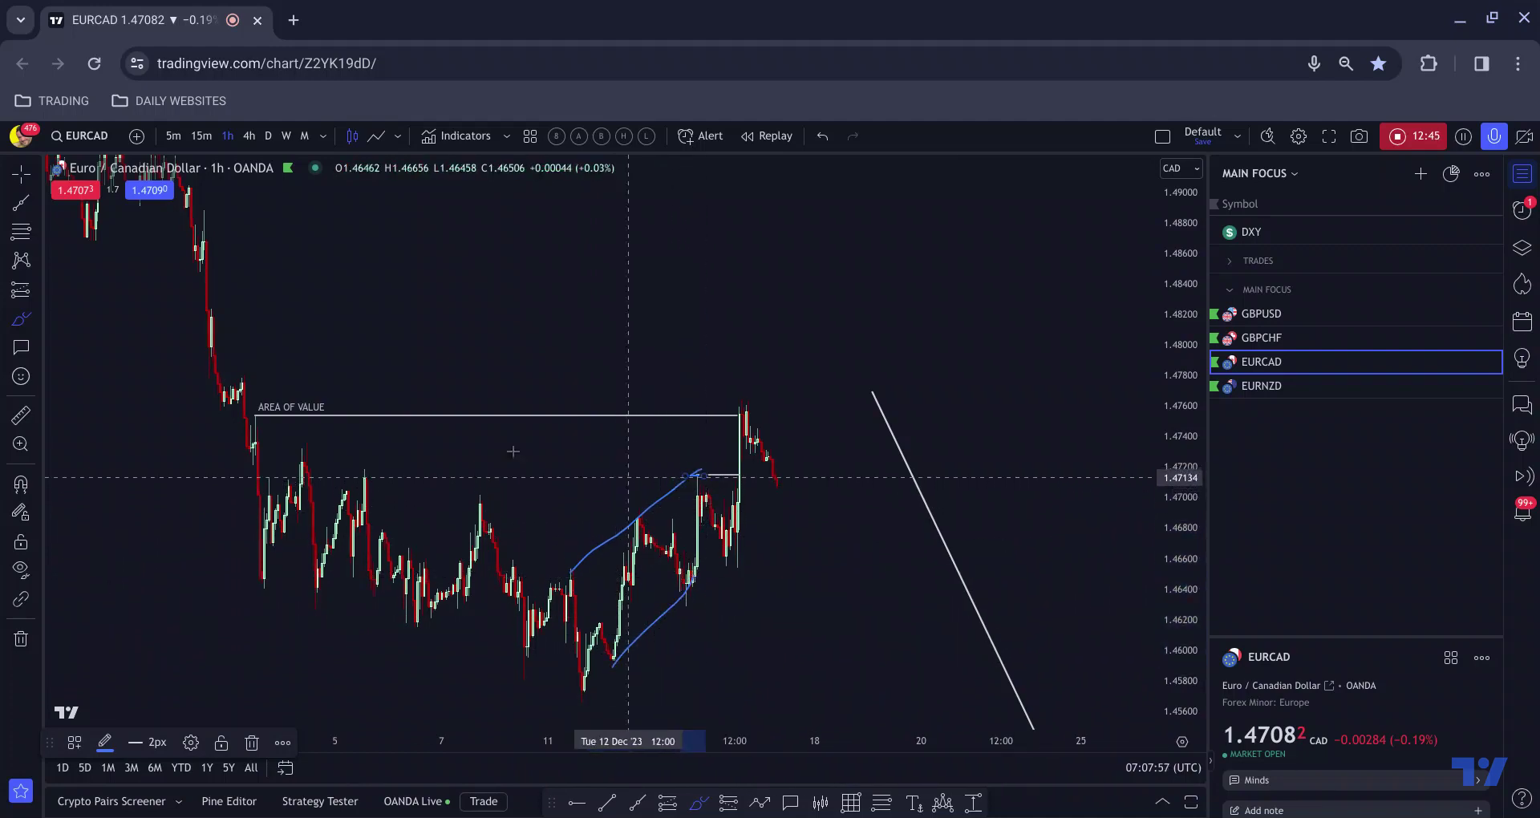
drag(316, 445, 329, 444)
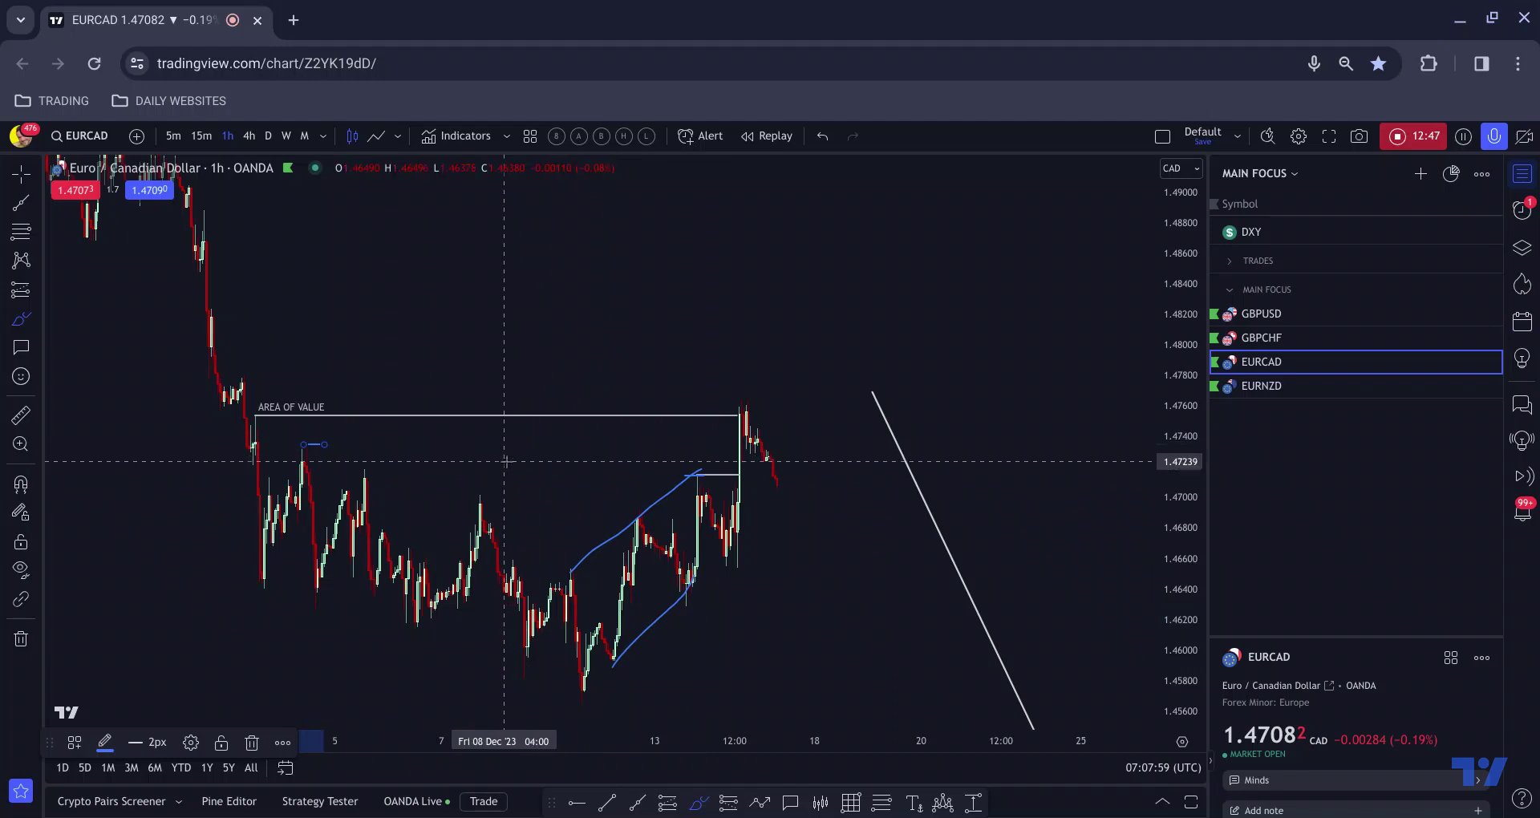
key(ctrl+z)
key(ctrl+z)
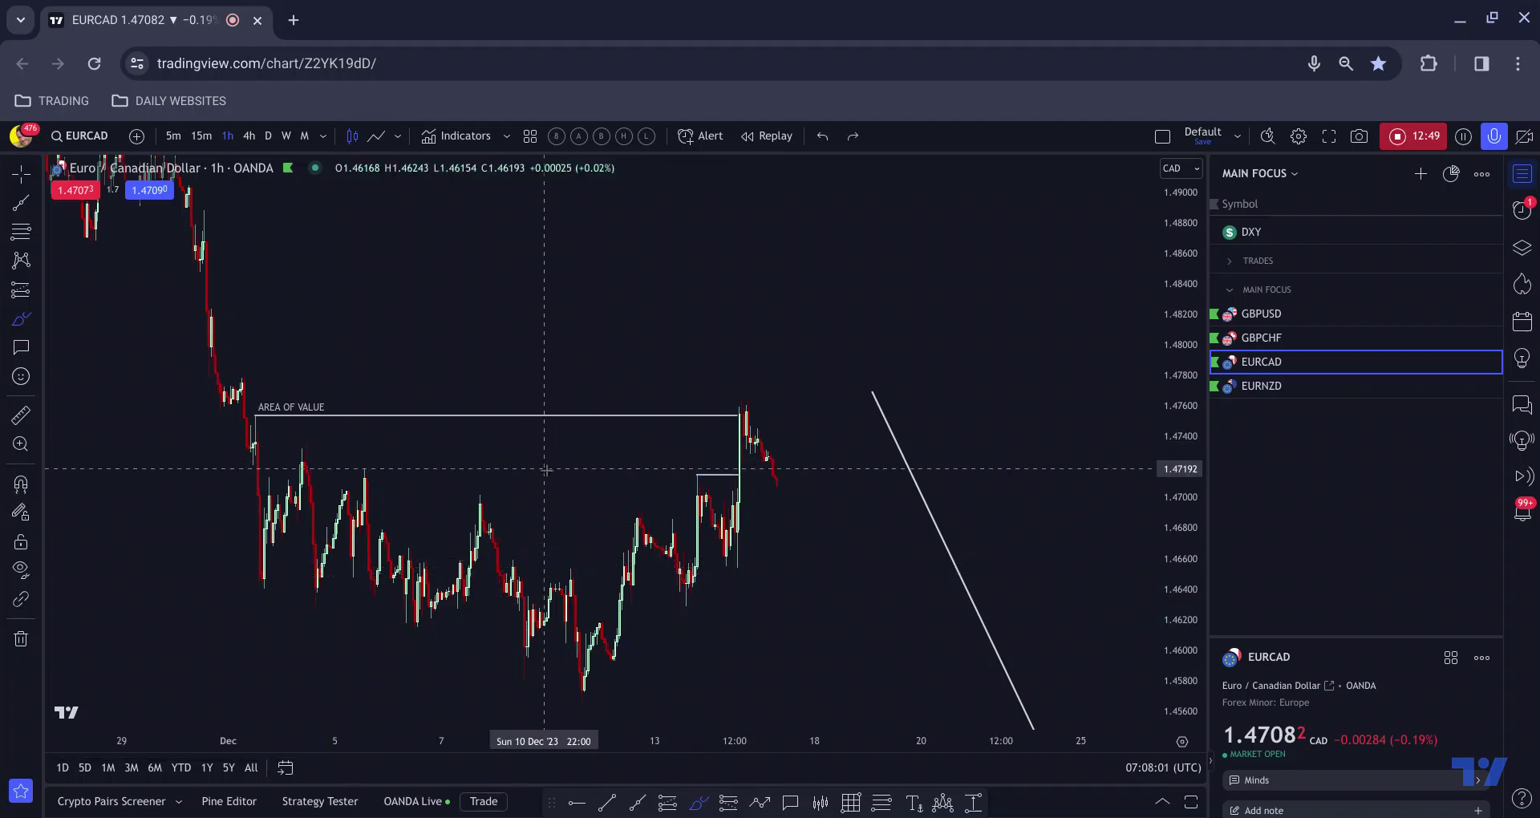
Brush the latest rising channel and its pullback, circle the large December correction and the small one, and sketch a drop from current price
drag(637, 508, 734, 444)
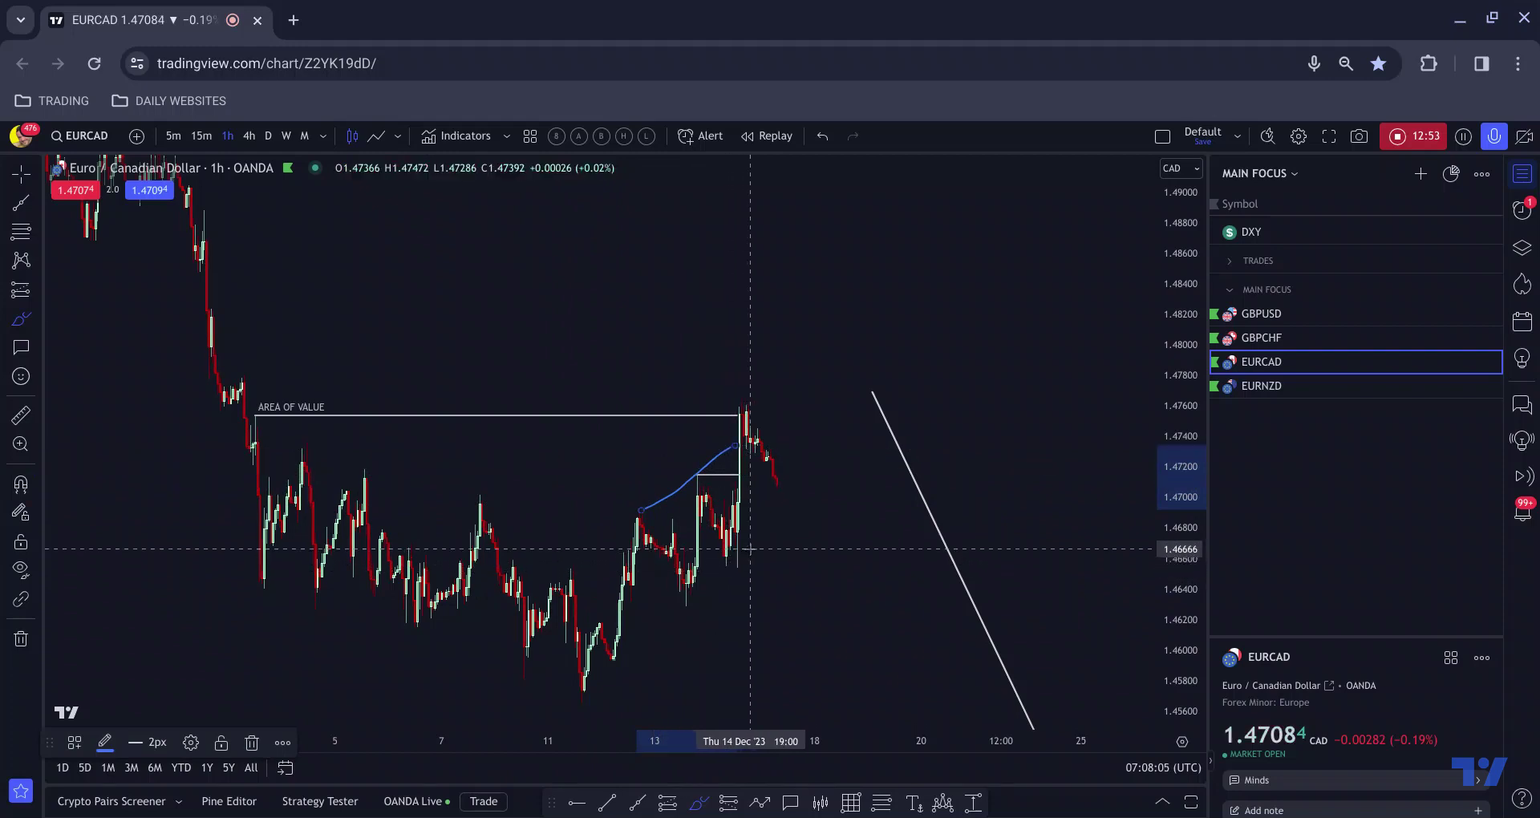
drag(750, 550, 704, 577)
mouse_move(695, 475)
mouse_down()
mouse_move(698, 501)
mouse_move(720, 505)
mouse_move(726, 571)
mouse_up()
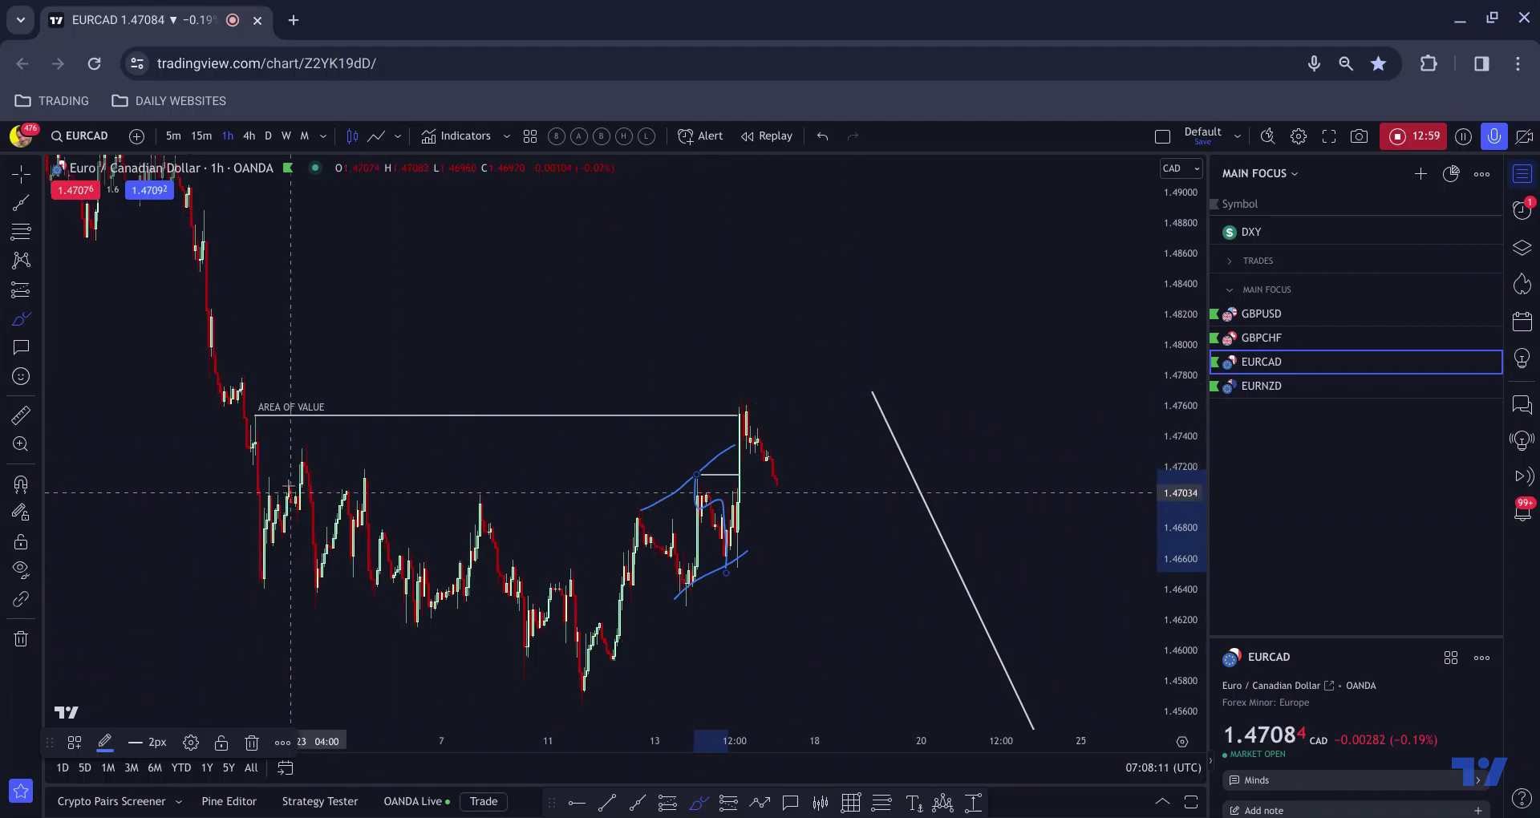
mouse_move(284, 473)
mouse_down()
mouse_move(439, 503)
mouse_move(502, 638)
mouse_move(317, 479)
mouse_up()
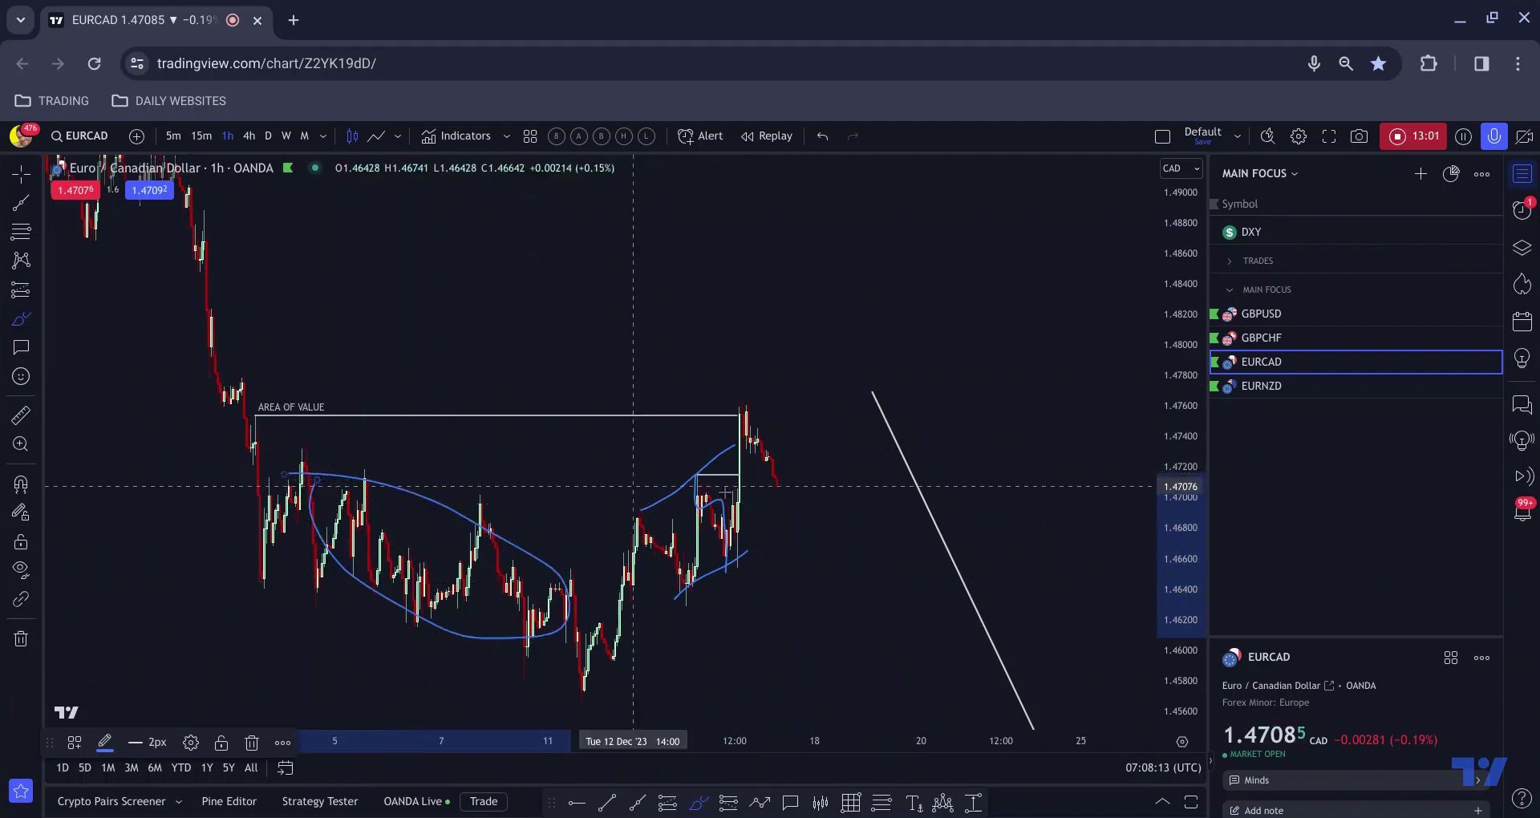
mouse_move(720, 459)
mouse_down()
mouse_move(758, 513)
mouse_move(697, 510)
mouse_up()
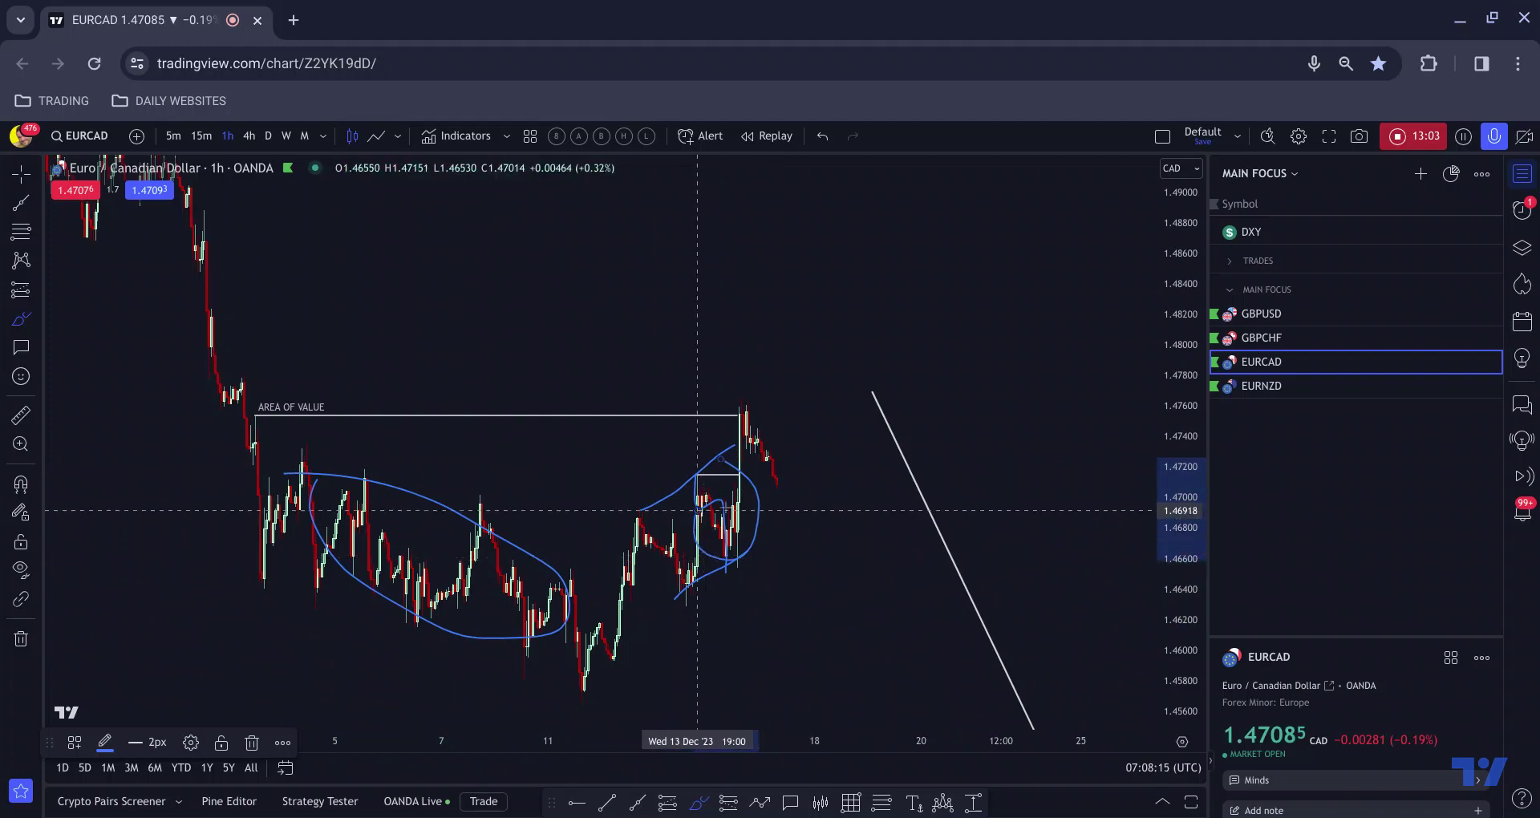
drag(792, 471, 790, 646)
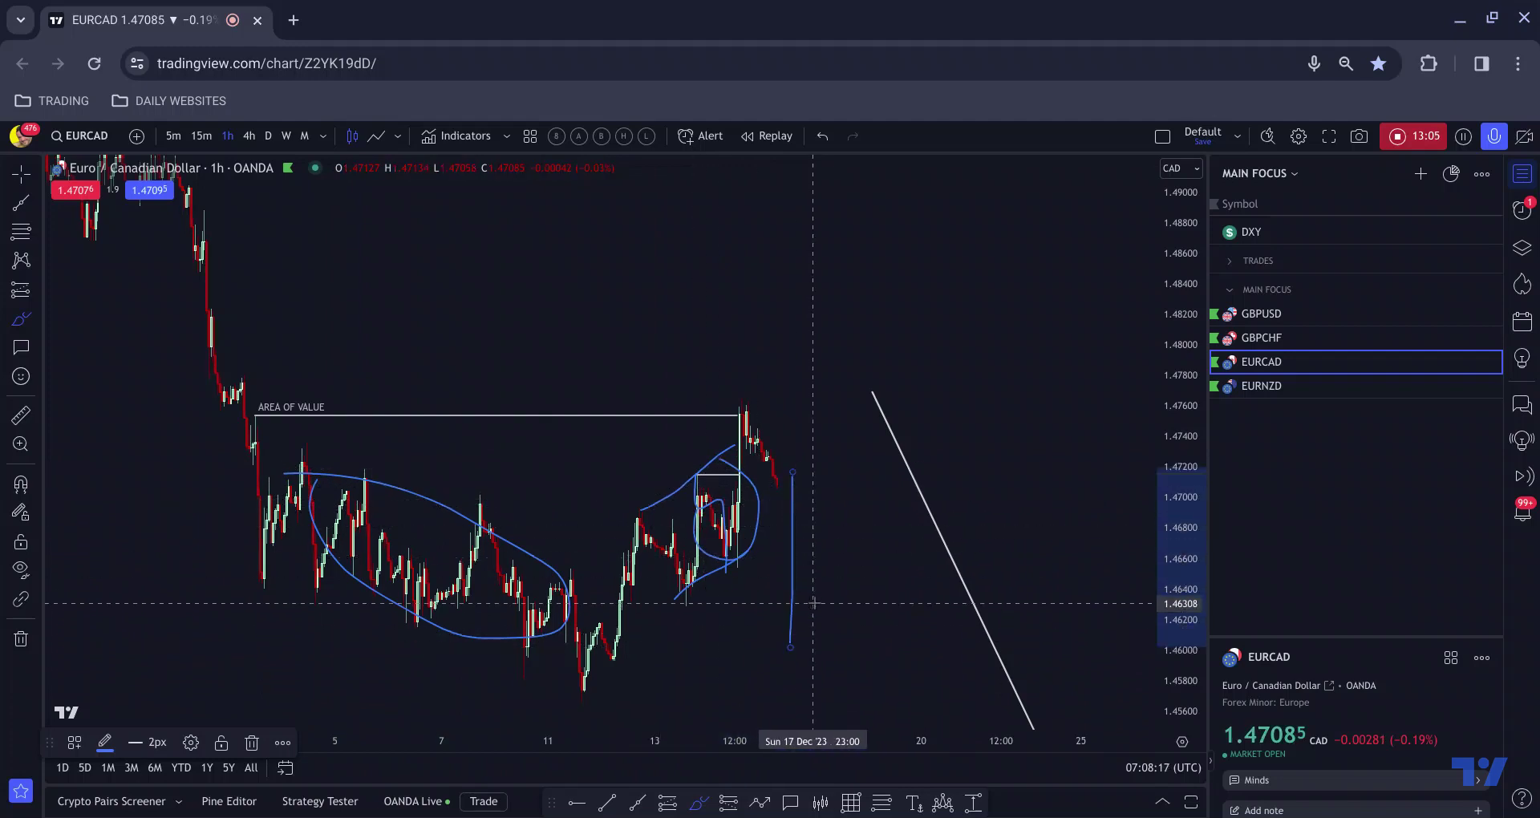
Undo all the channel, circle and drop brush strokes on the 1-hour EURCAD chart
key(ctrl+z)
key(ctrl+z)
key(ctrl+z)
key(ctrl+z)
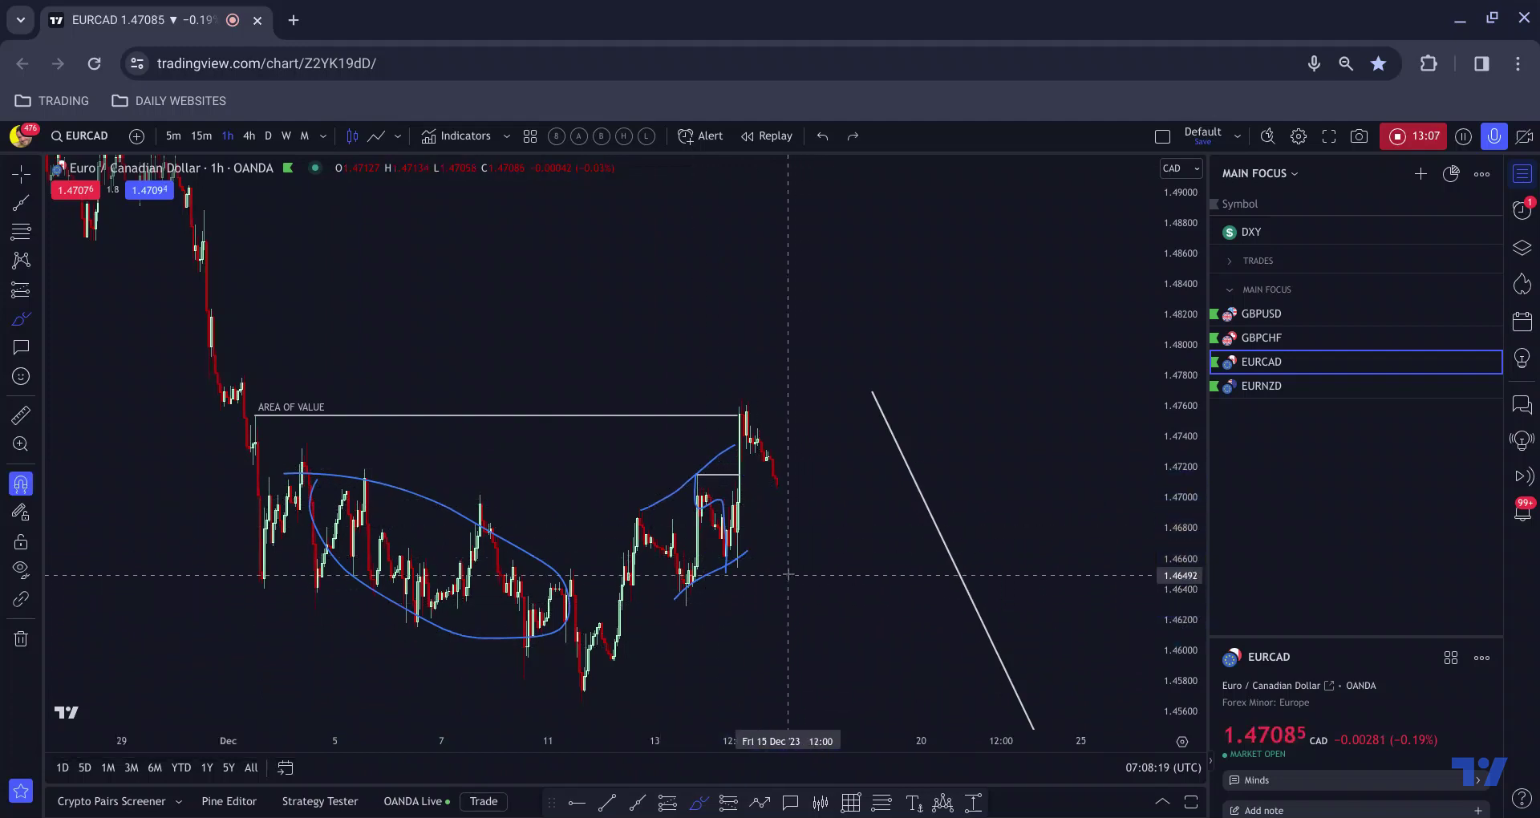
key(ctrl+z)
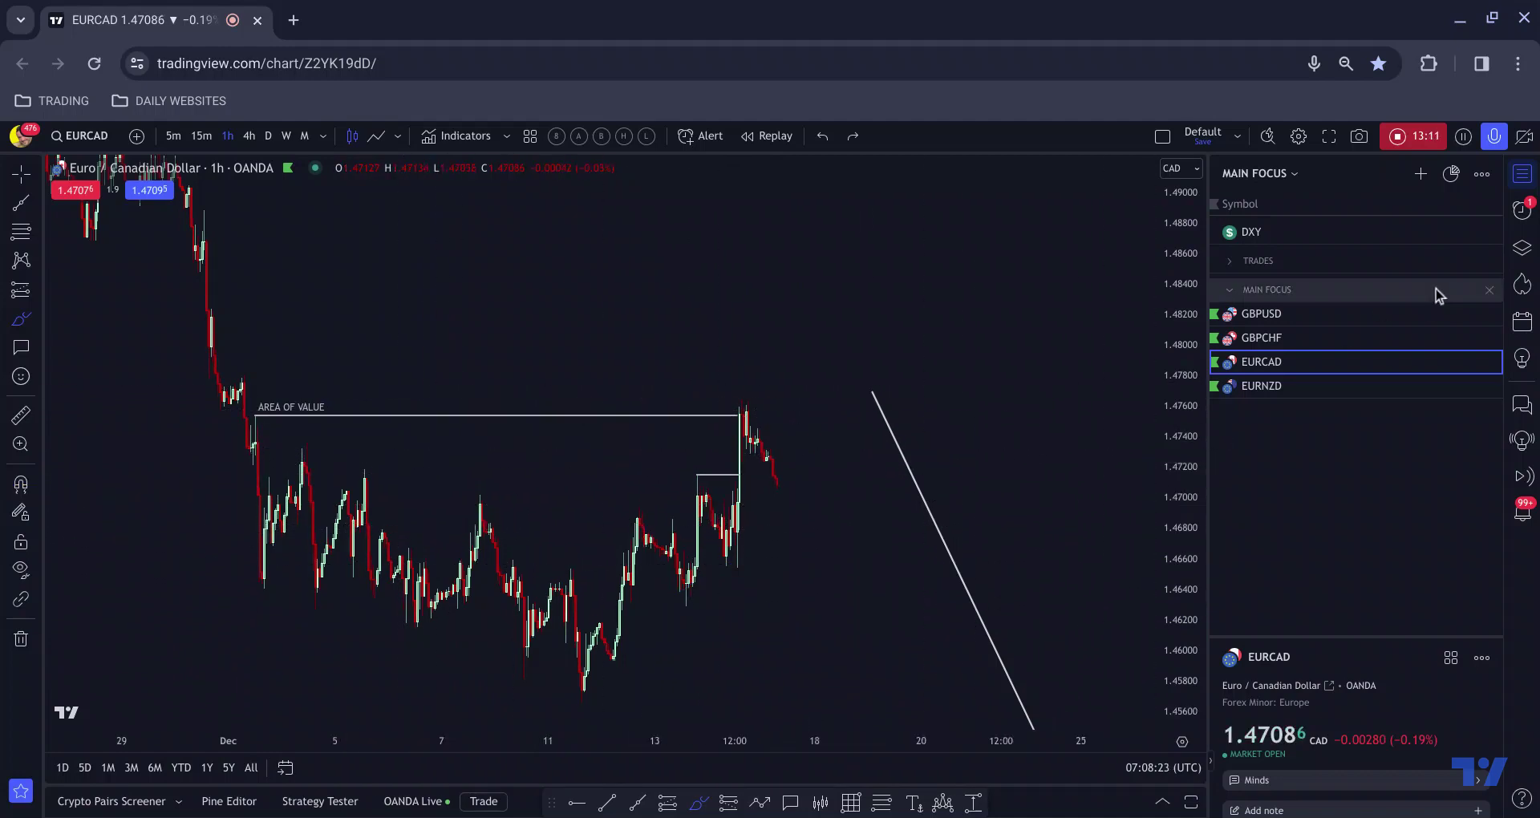
Unhide the short forecast group F, hide the projected decline Path, and frame the flag, short position and note on the 1-hour chart
click(1522, 247)
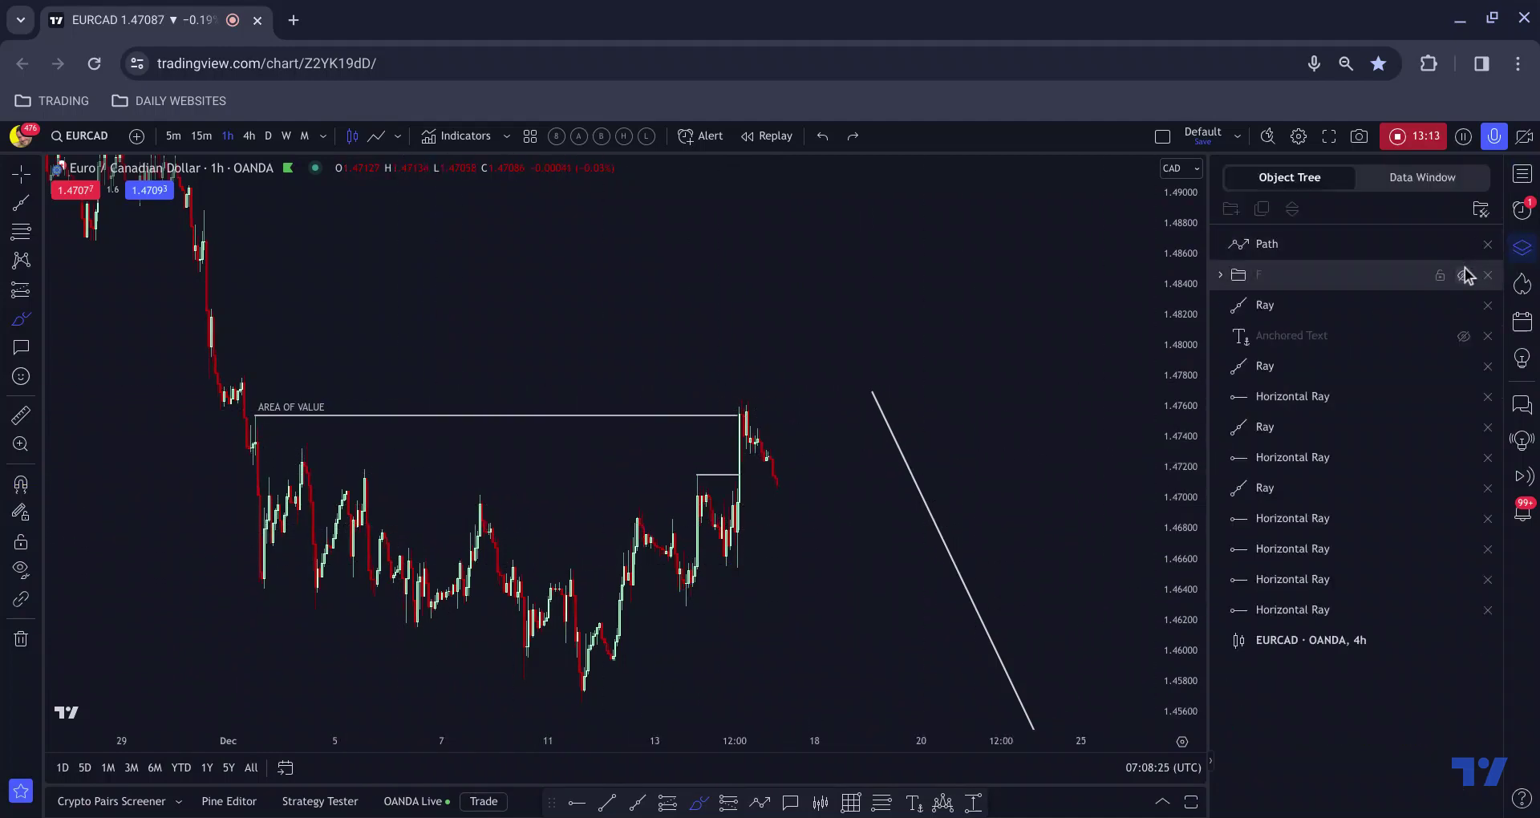
click(1464, 275)
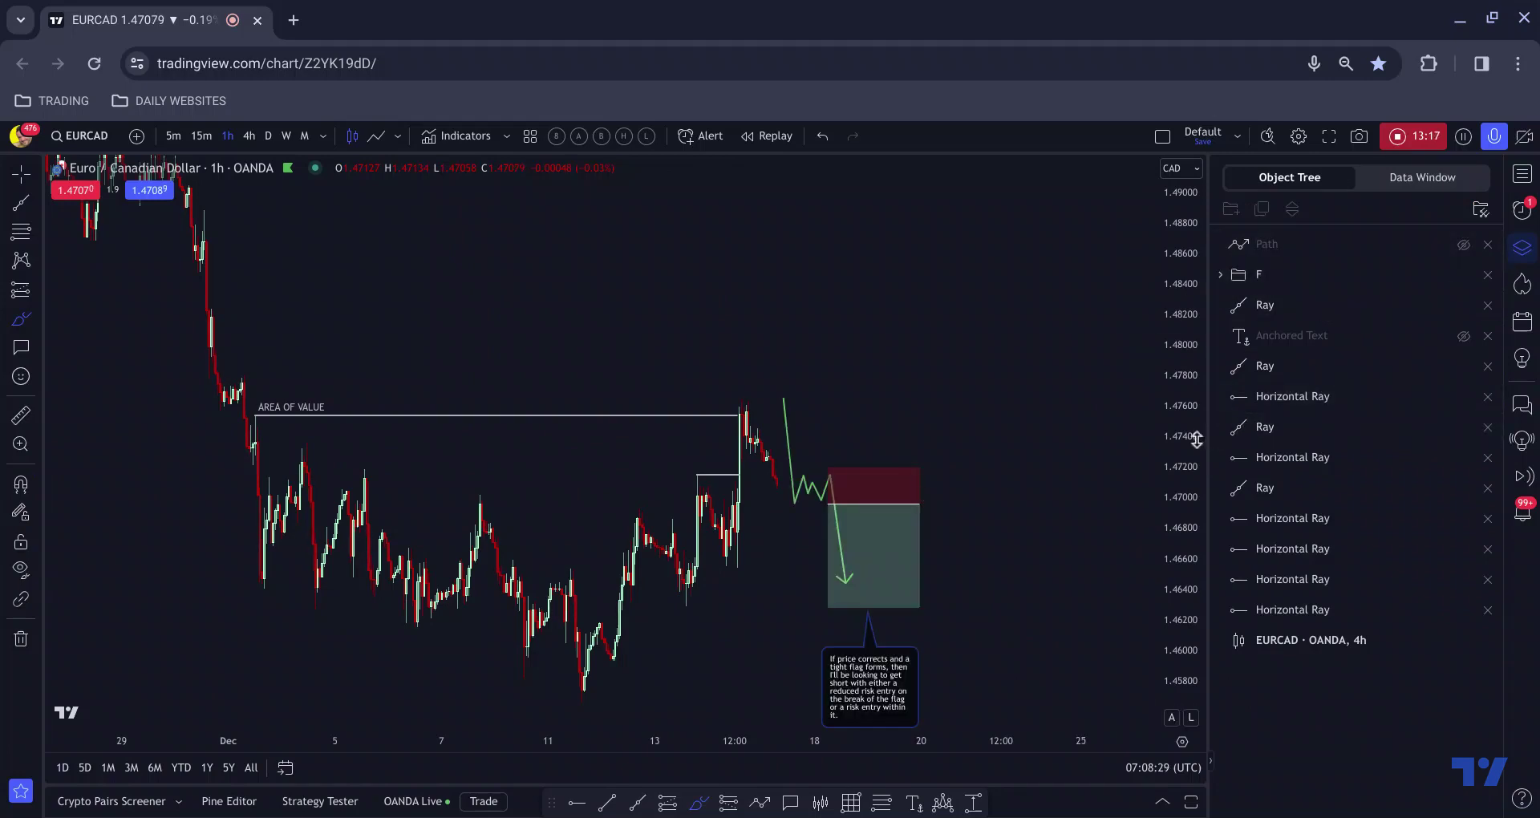
drag(1164, 440, 1164, 405)
drag(977, 337, 917, 222)
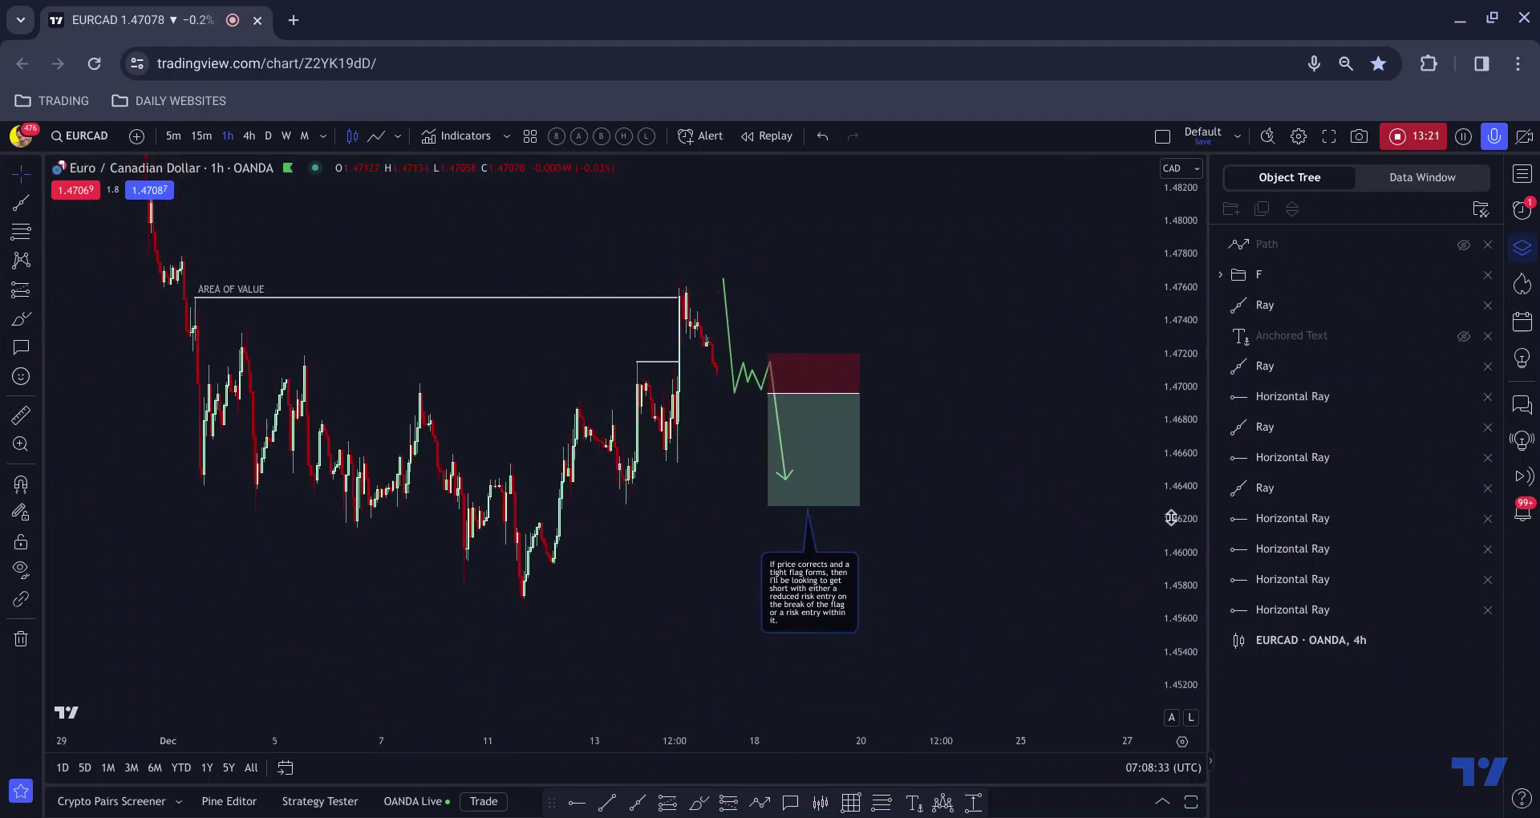
scroll(1123, 461, up, 2)
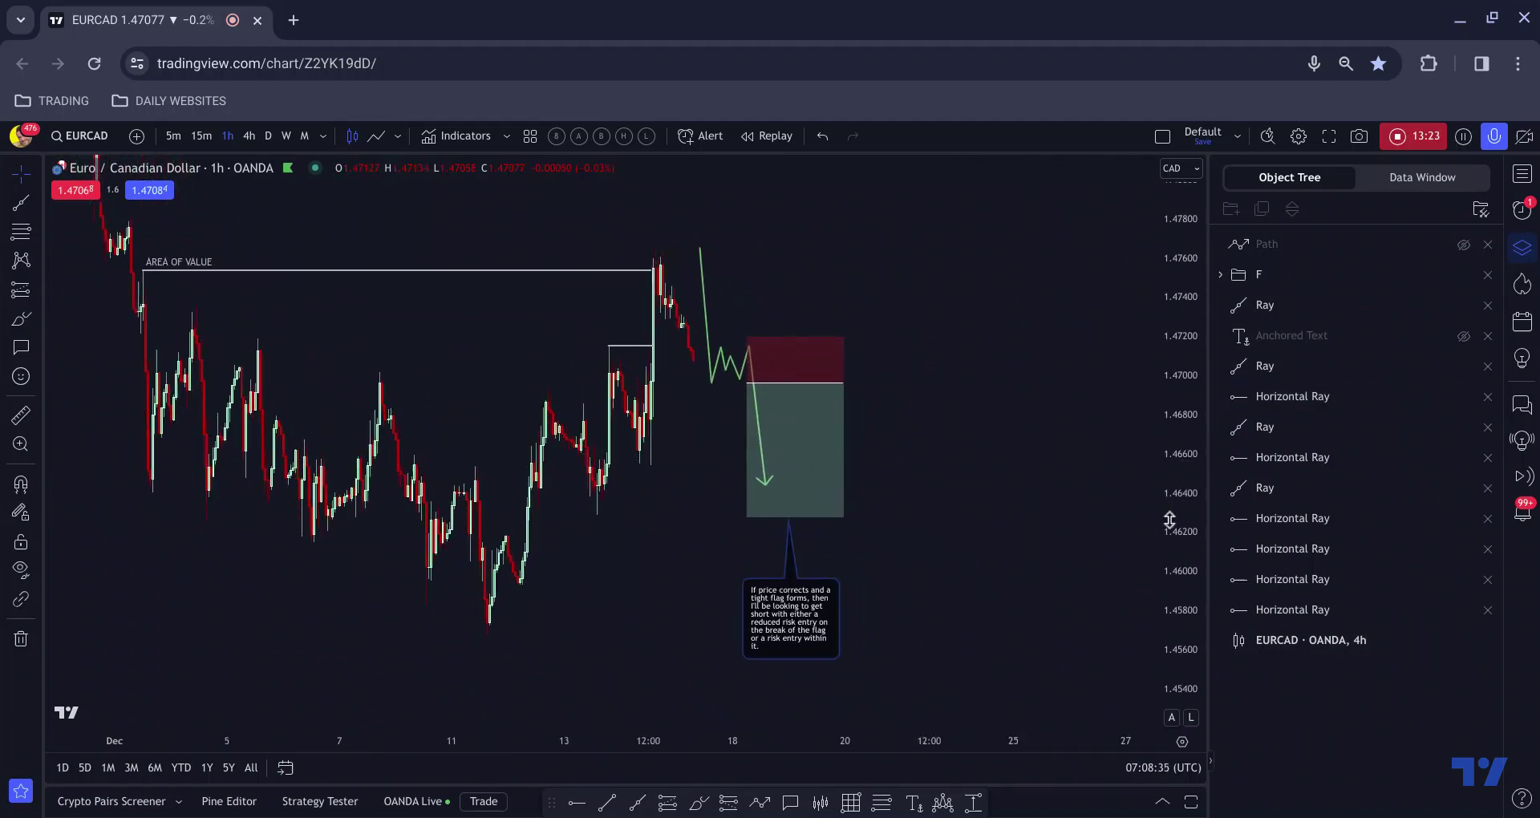
drag(1169, 521, 1159, 489)
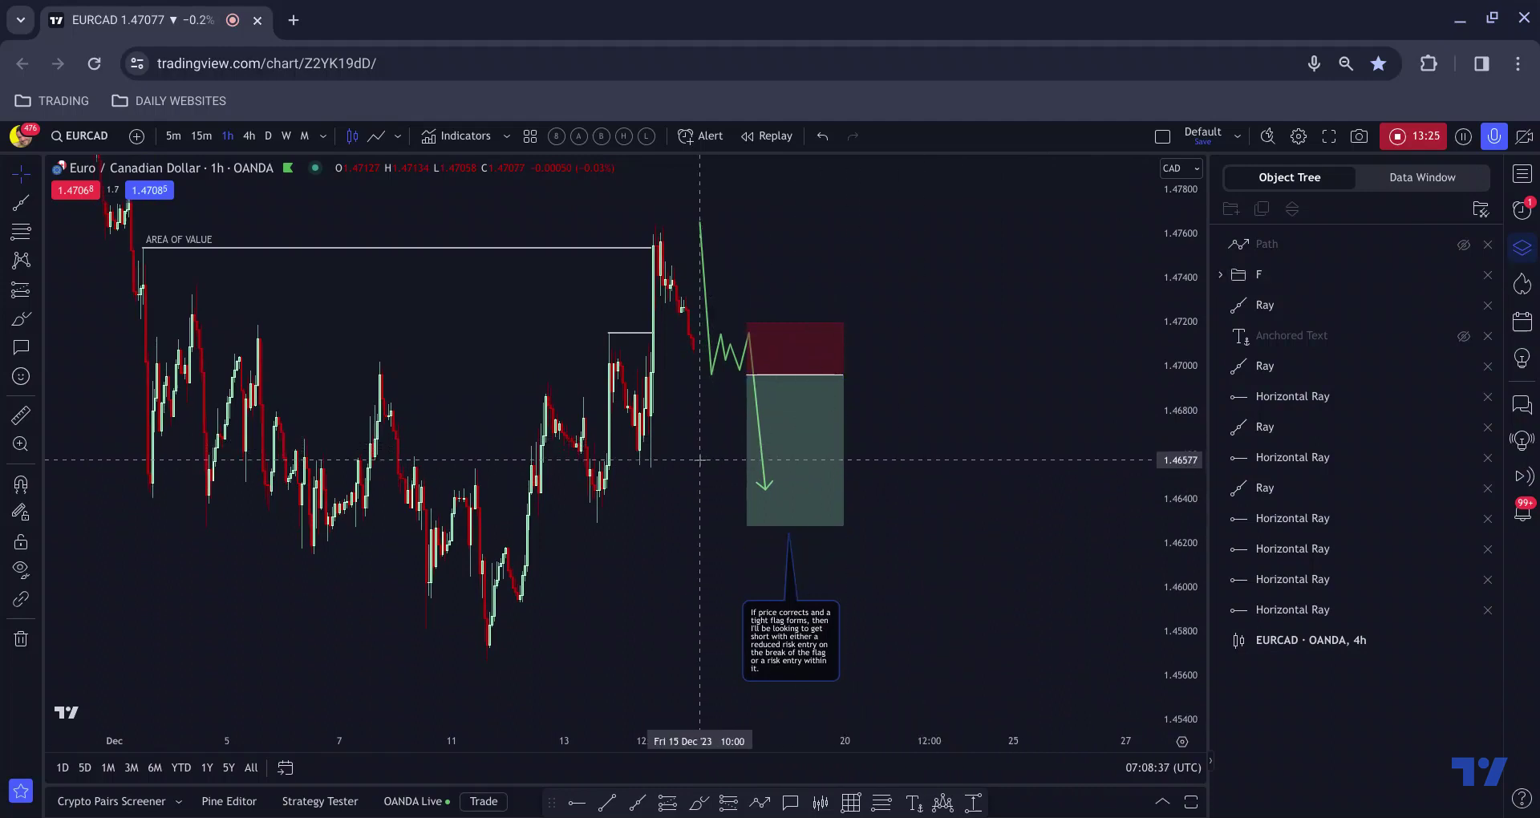
drag(686, 469, 658, 484)
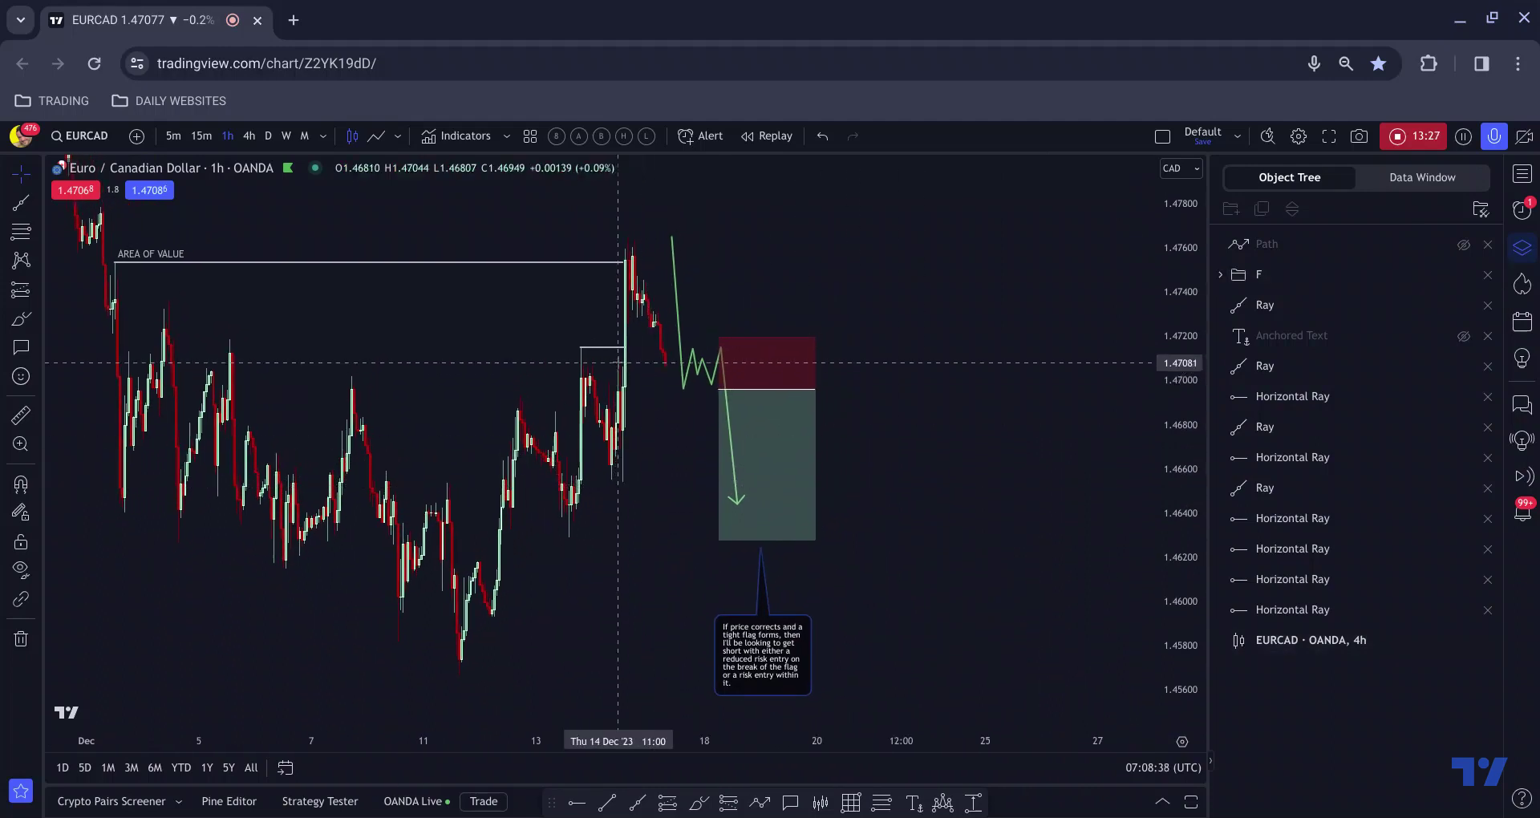
click(701, 377)
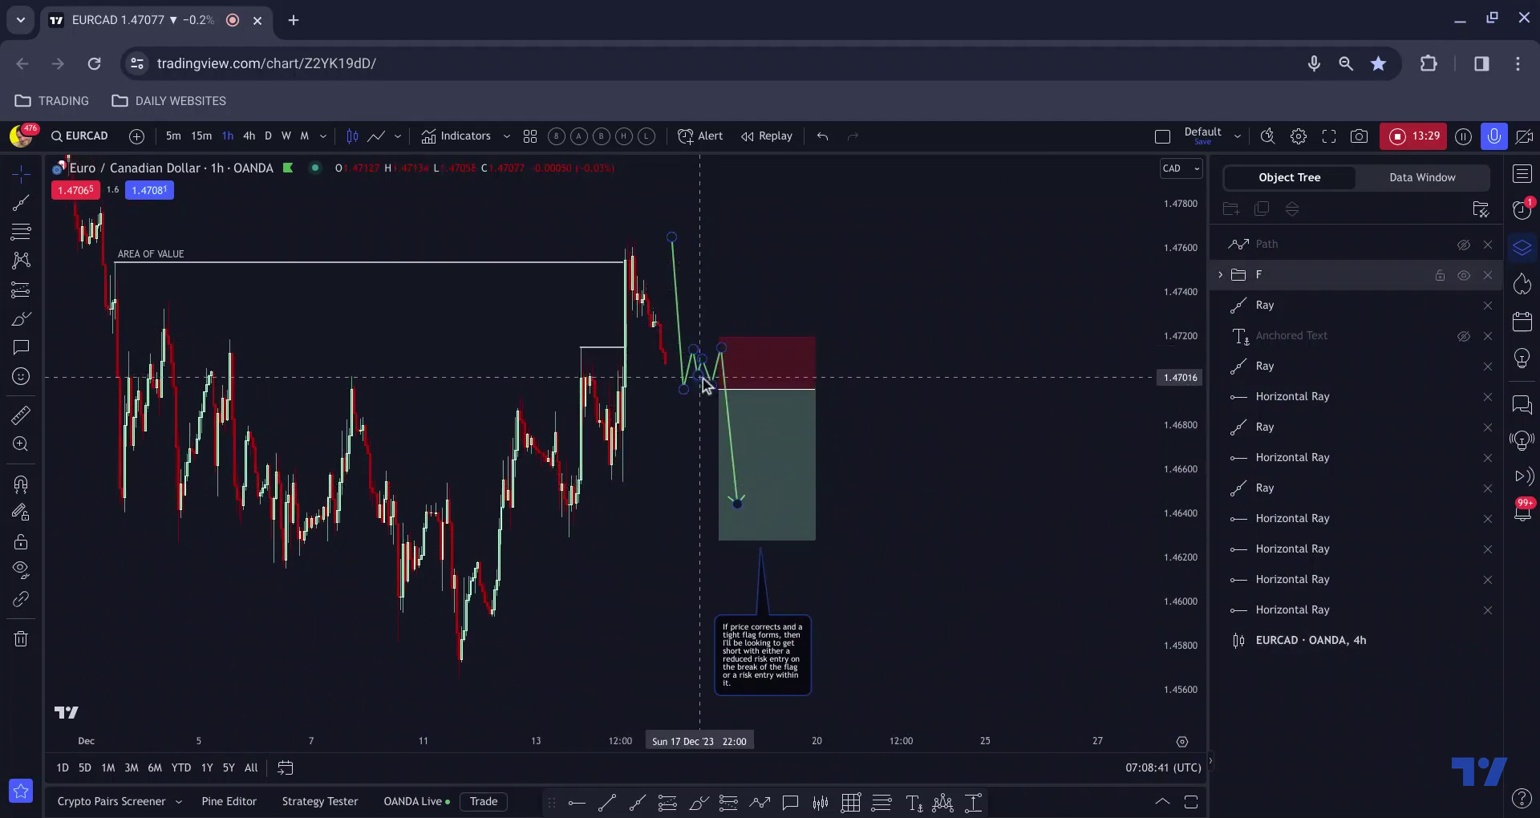
click(721, 386)
click(706, 401)
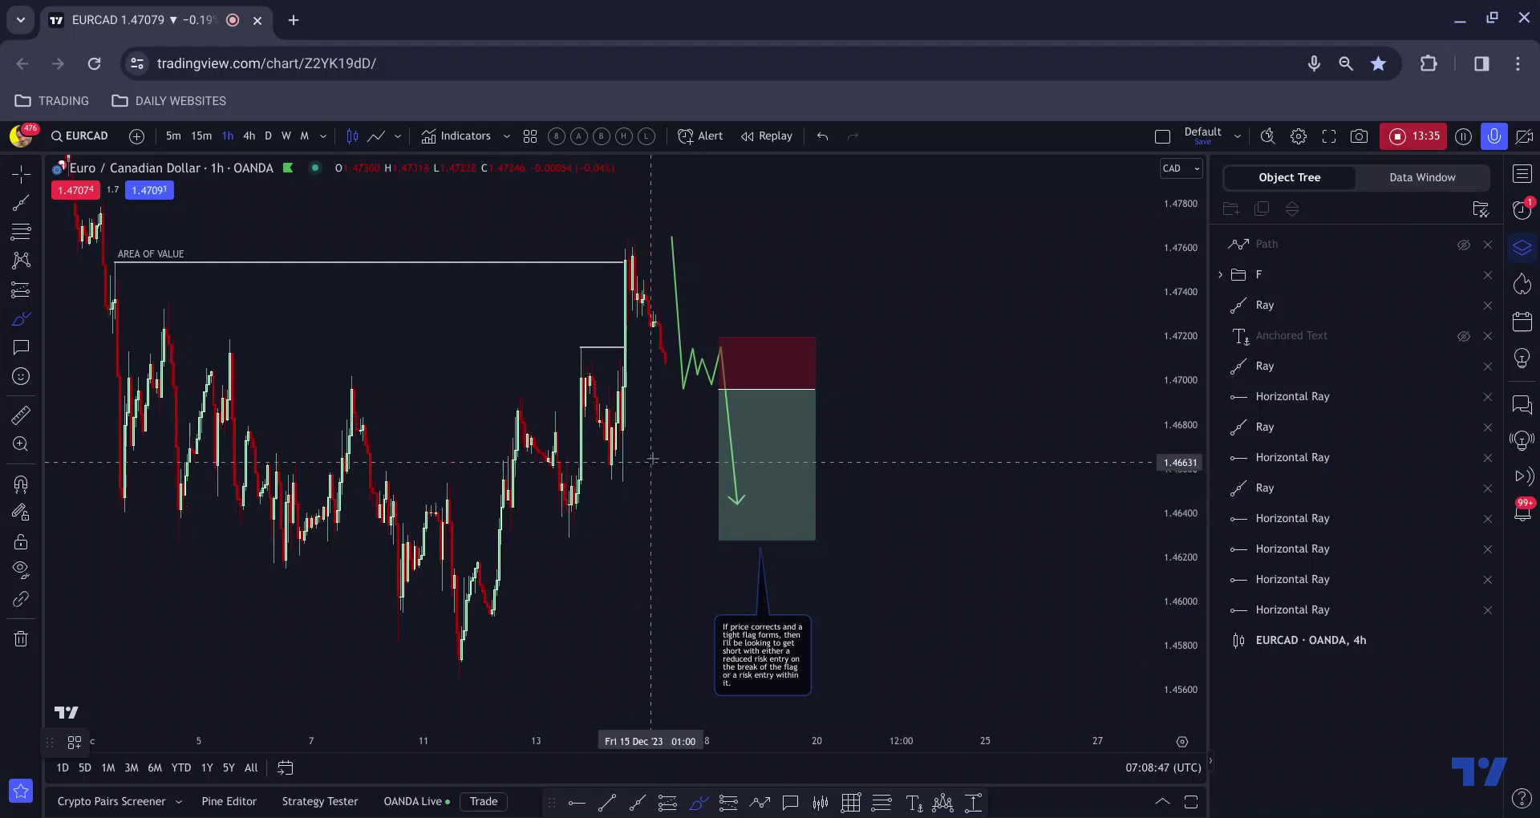
Brush the rising structure's lower and upper boundaries, mark its two mid-December lows, and circle the correction beneath the short horizontal level
drag(638, 457, 599, 492)
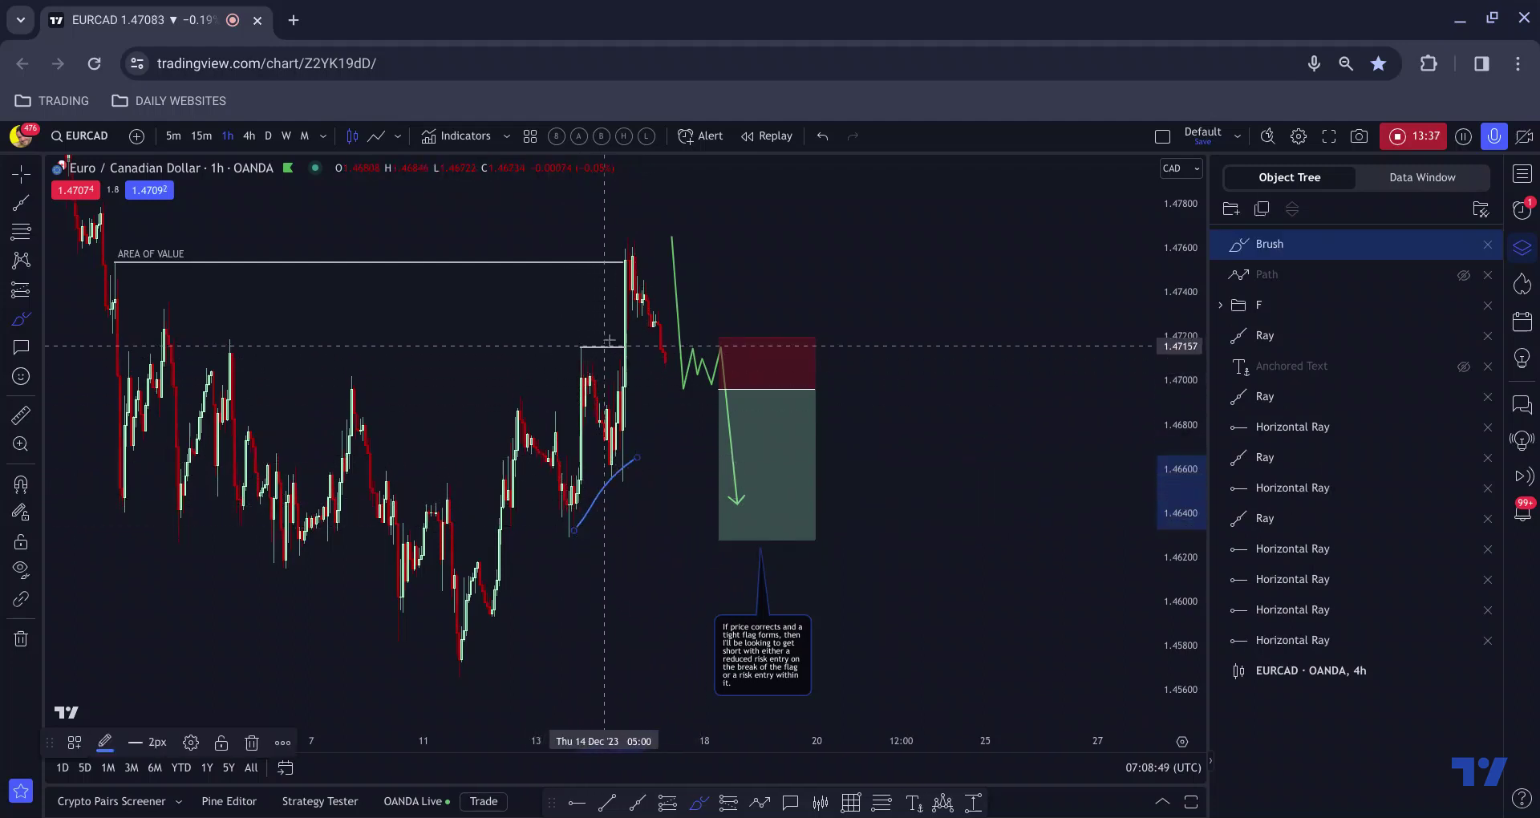
drag(618, 318, 518, 382)
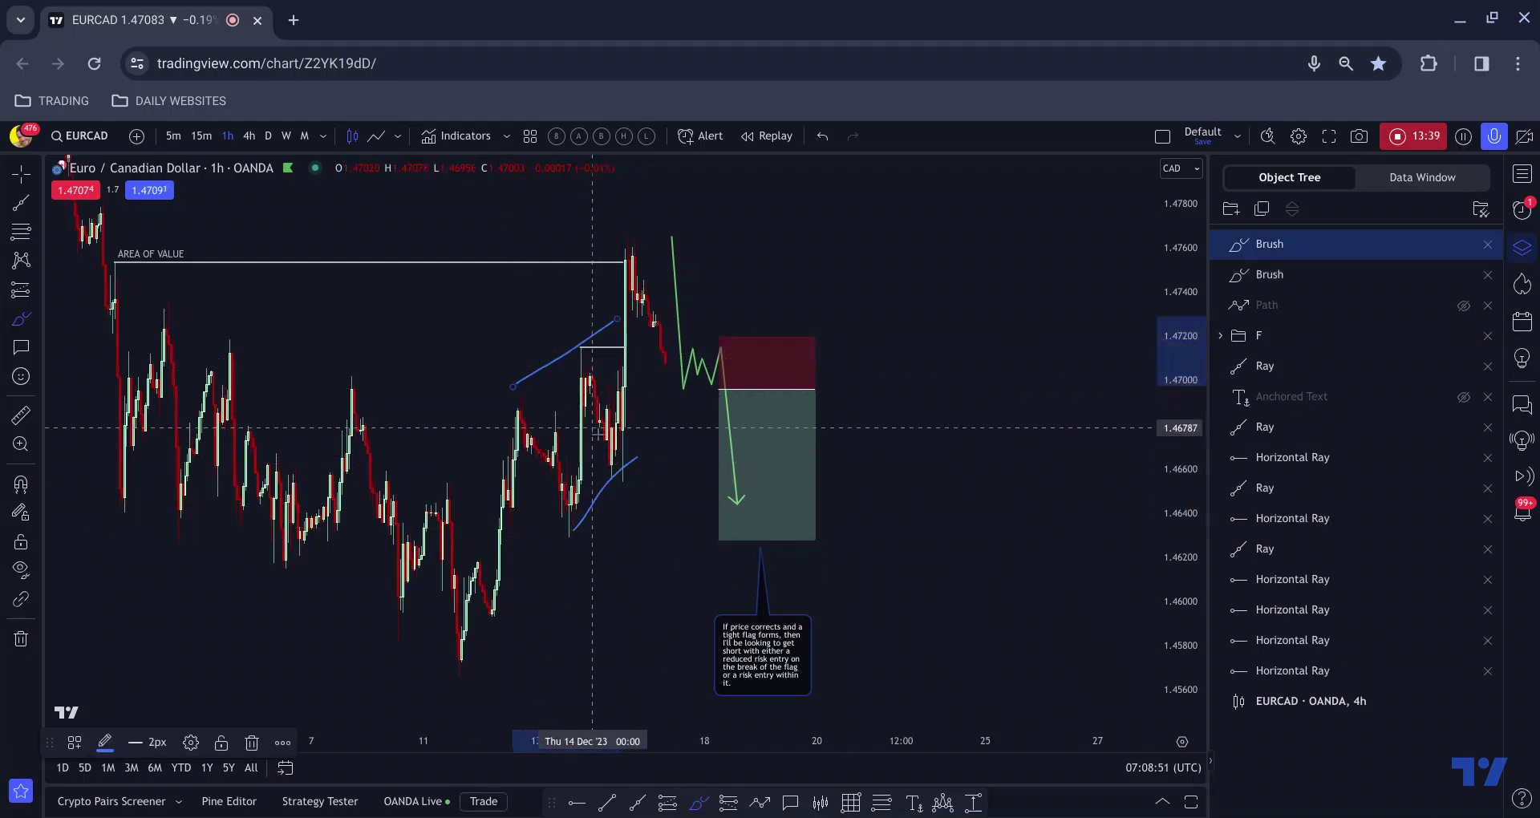
drag(613, 473, 625, 468)
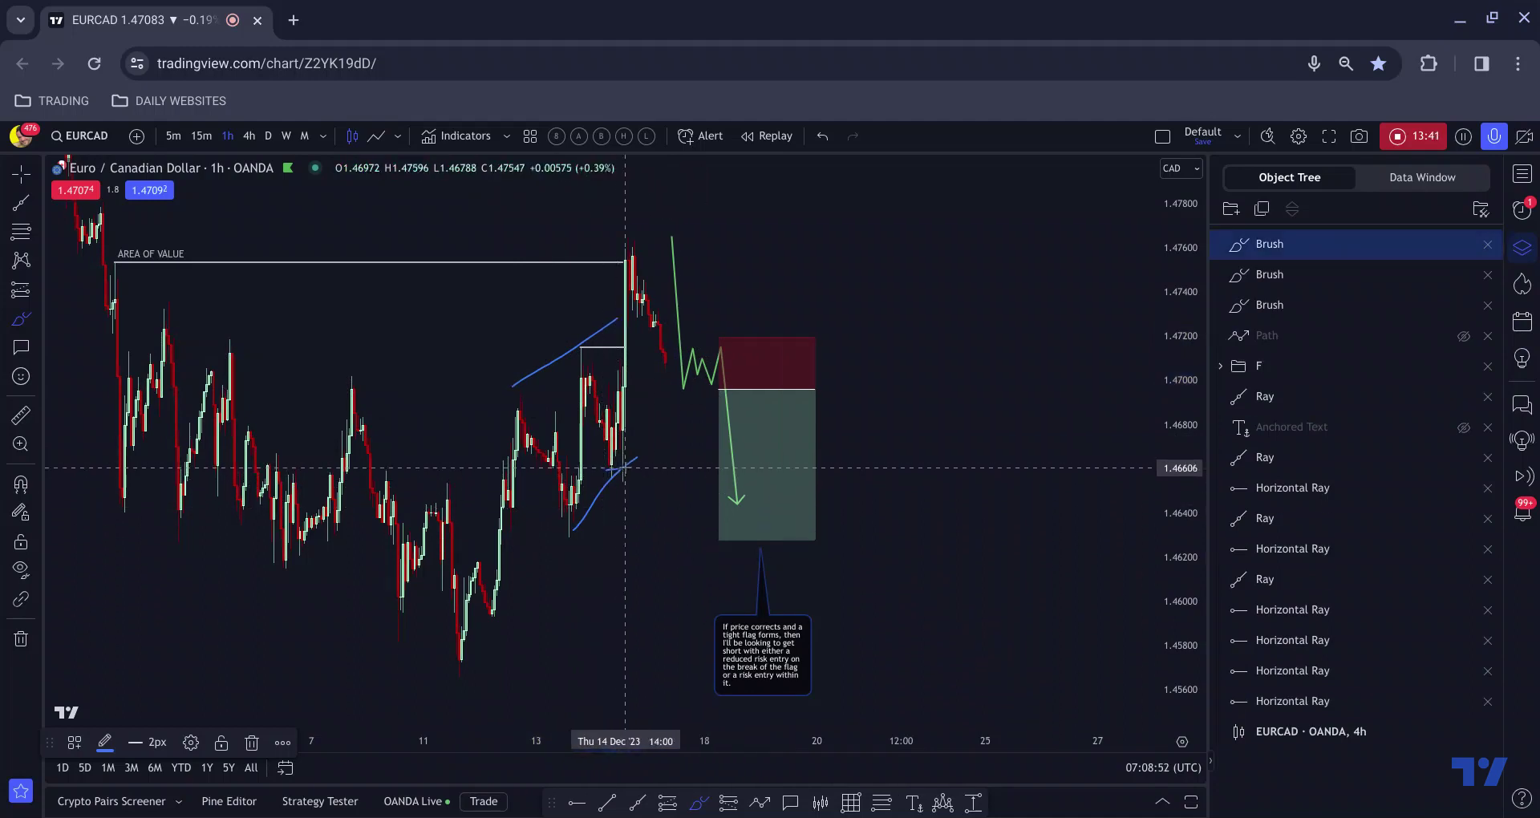
drag(553, 539, 574, 535)
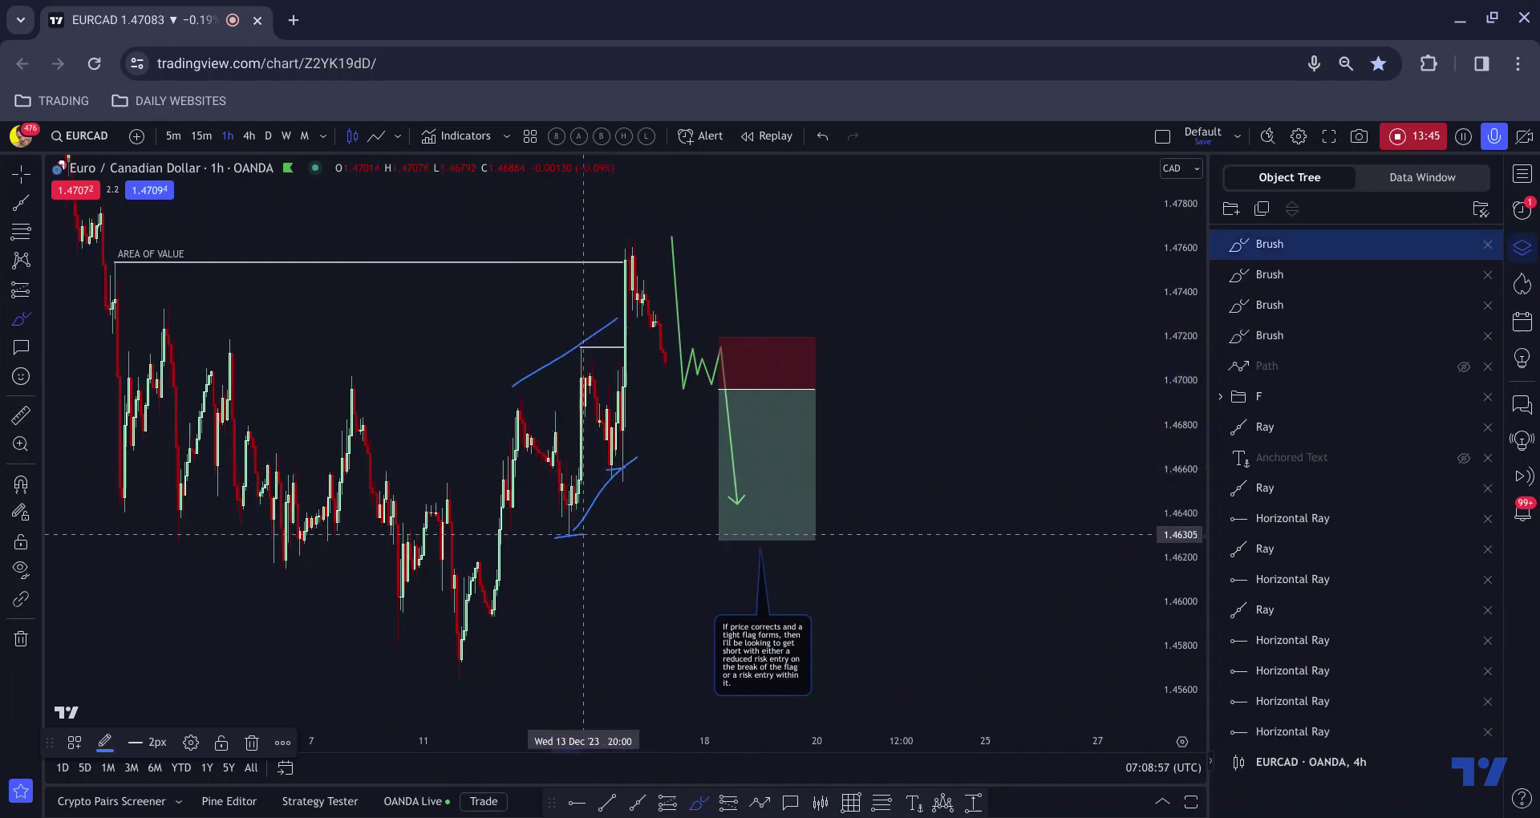
drag(564, 537, 584, 537)
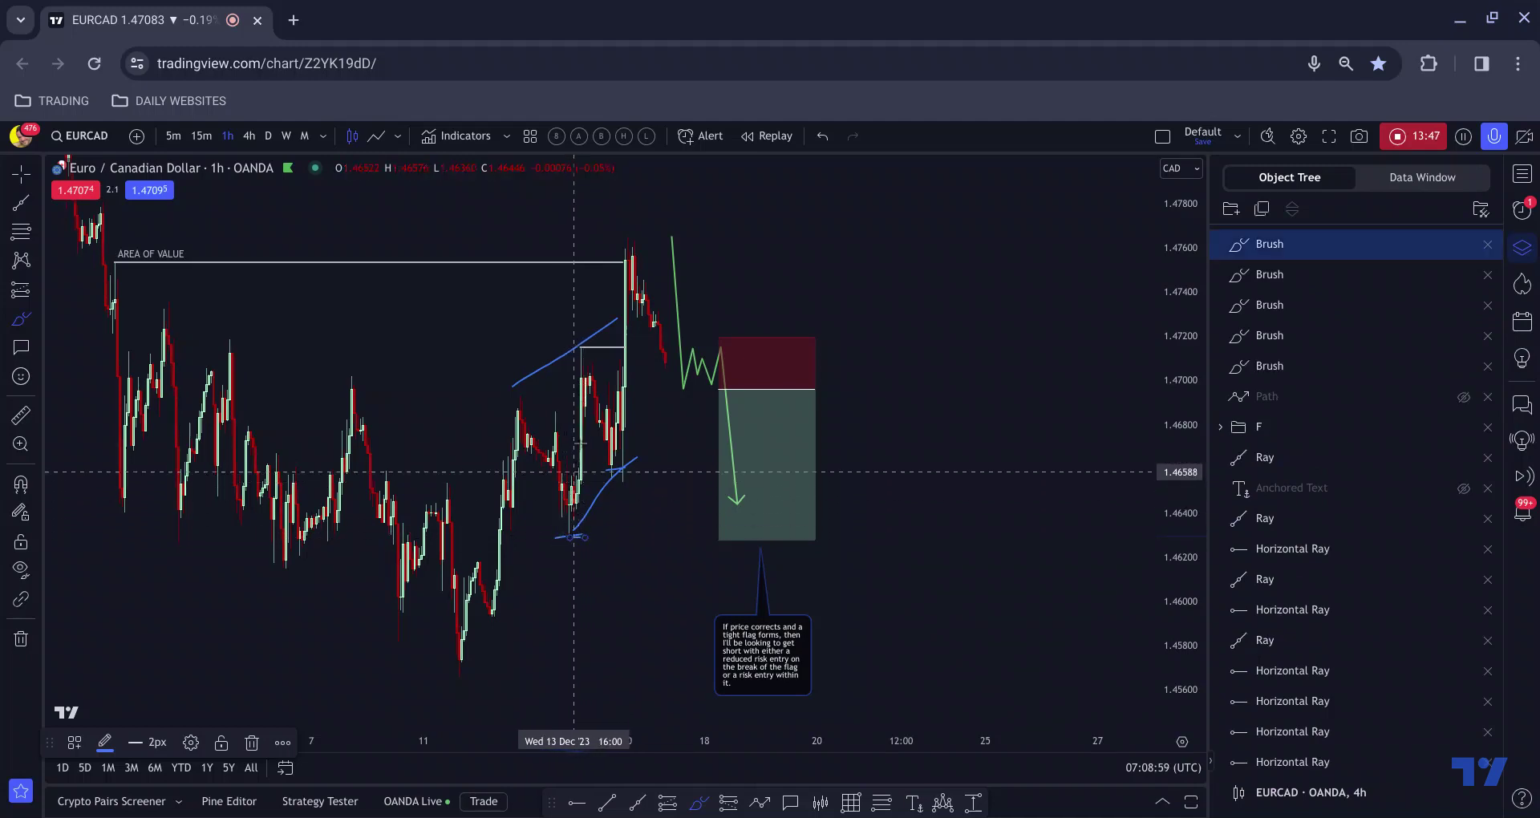
mouse_move(576, 348)
mouse_down()
mouse_move(638, 353)
mouse_move(590, 457)
mouse_move(562, 342)
mouse_up()
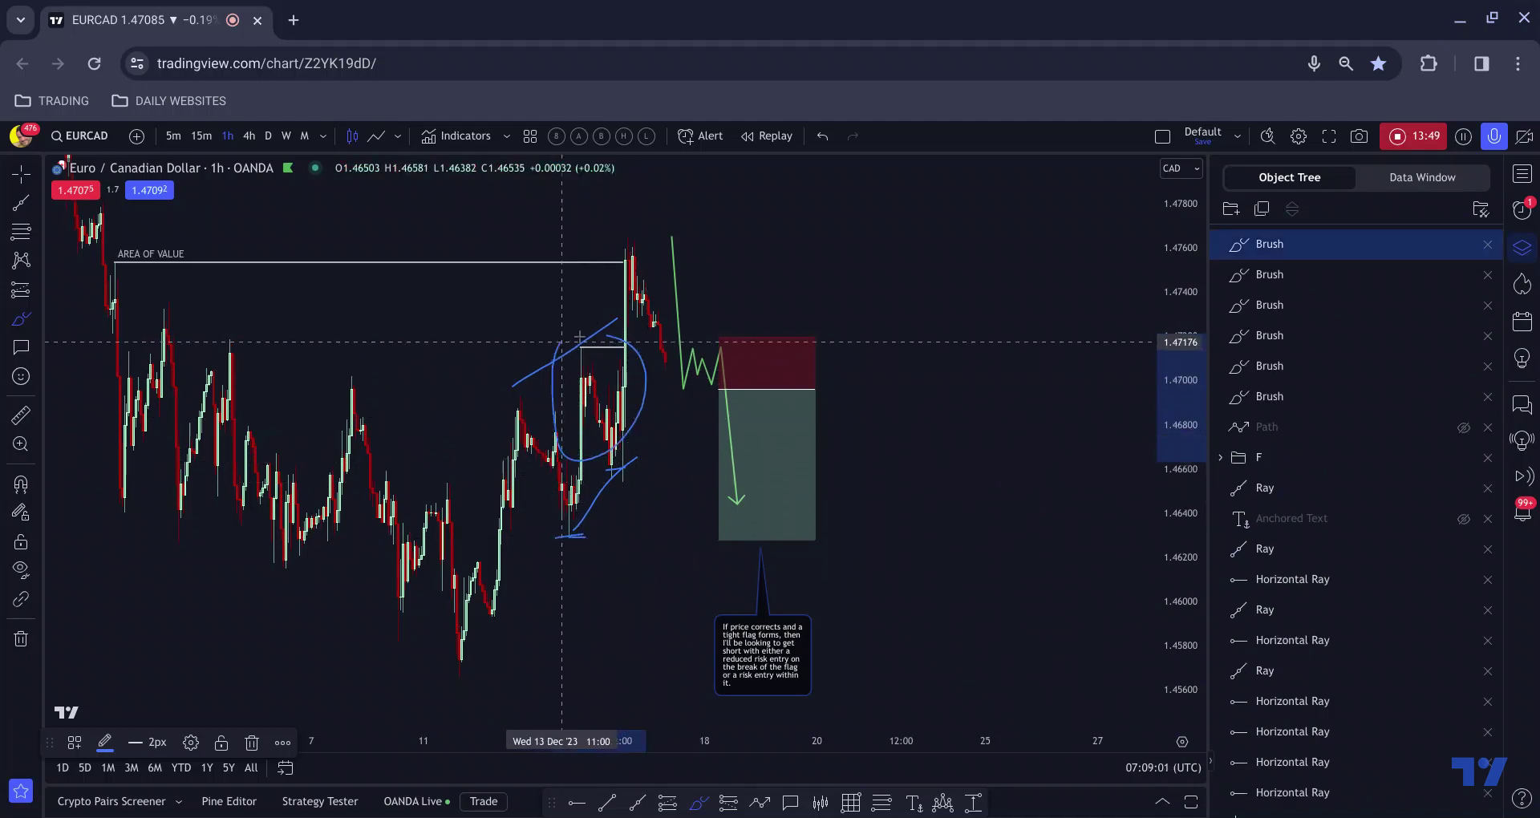
Undo all the brush strokes around the rising structure, leaving the forecast group F on the chart
key(ctrl+z)
key(ctrl+z)
key(ctrl+z)
key(ctrl+z)
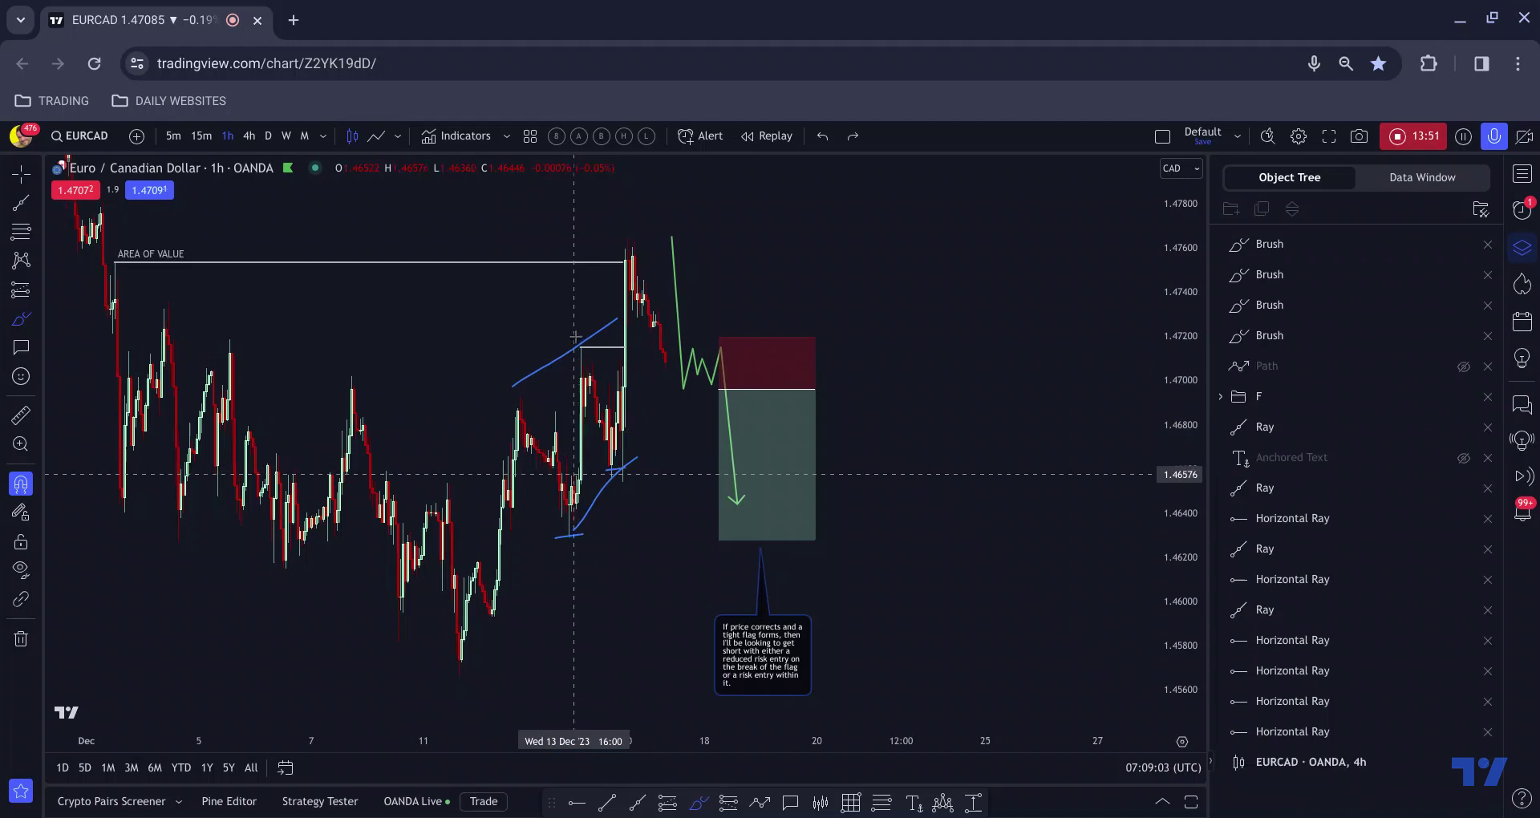
key(ctrl+z)
key(ctrl+z)
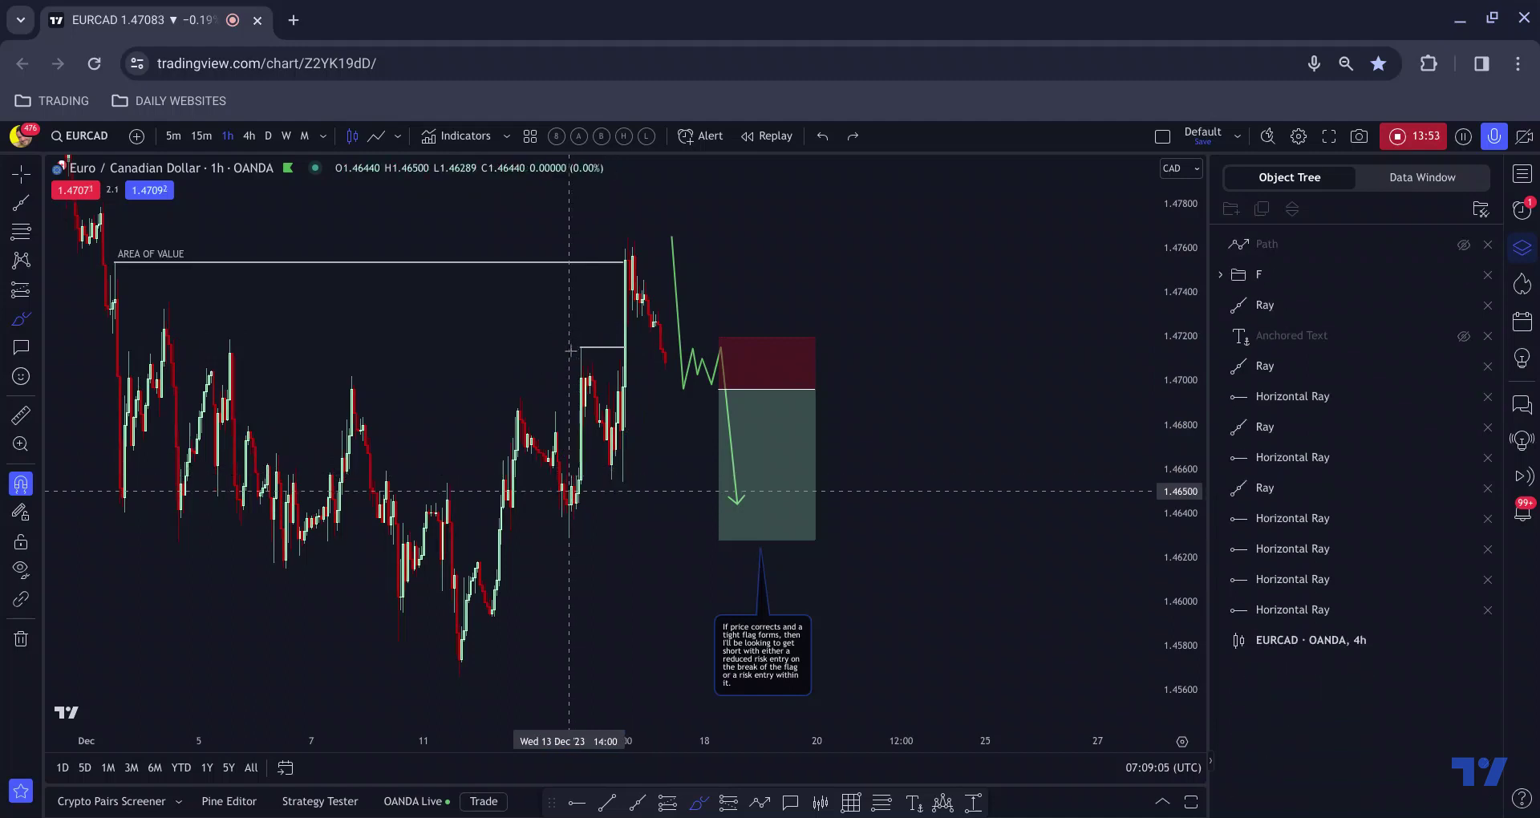
Switch EURCAD to the 4-hour timeframe and move the forecast note clear of the short position
key(Escape)
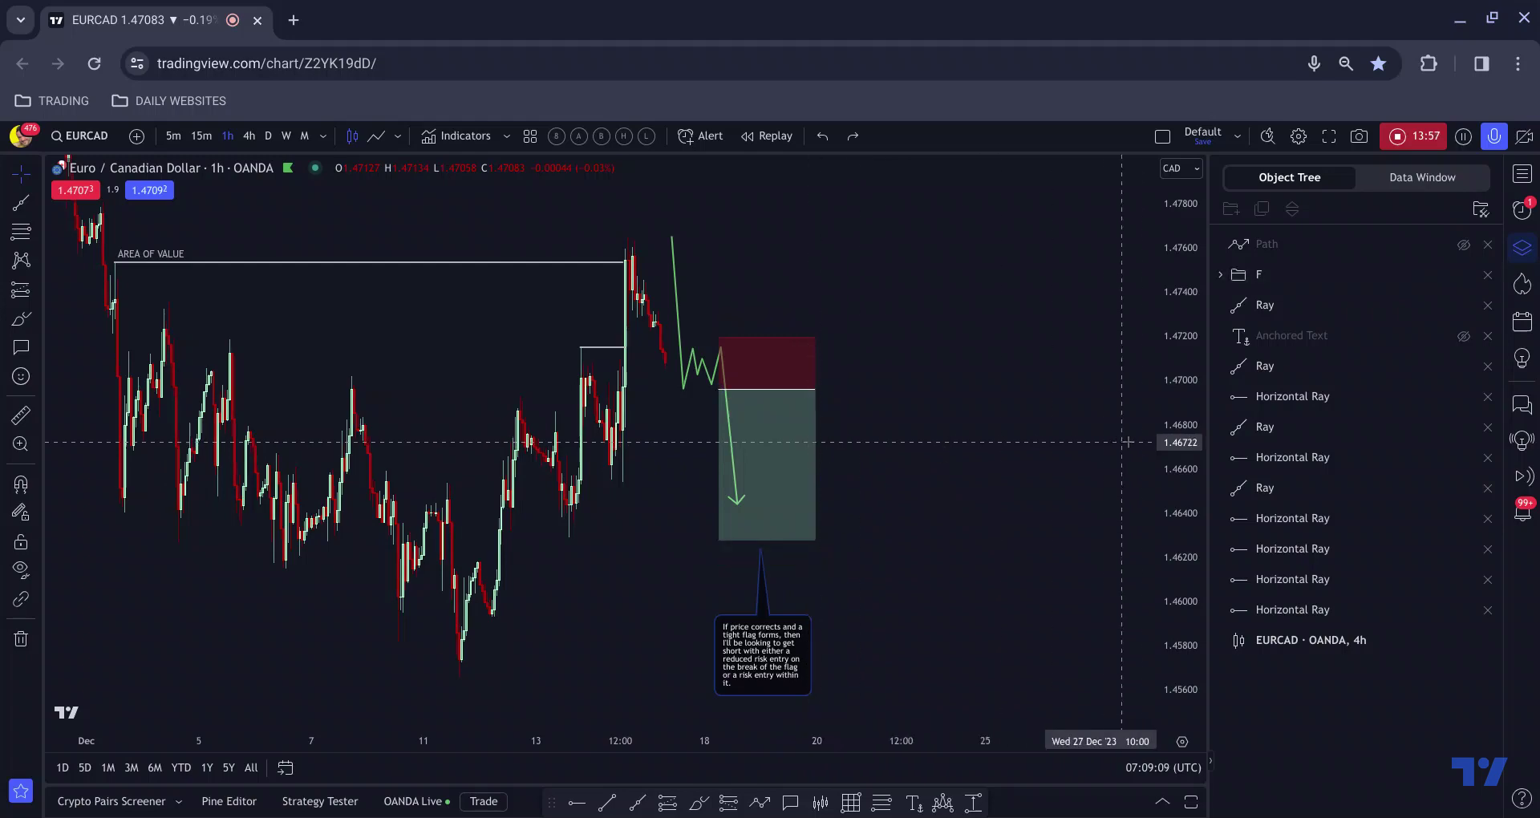
drag(1174, 437, 1169, 570)
scroll(1121, 564, down, 3)
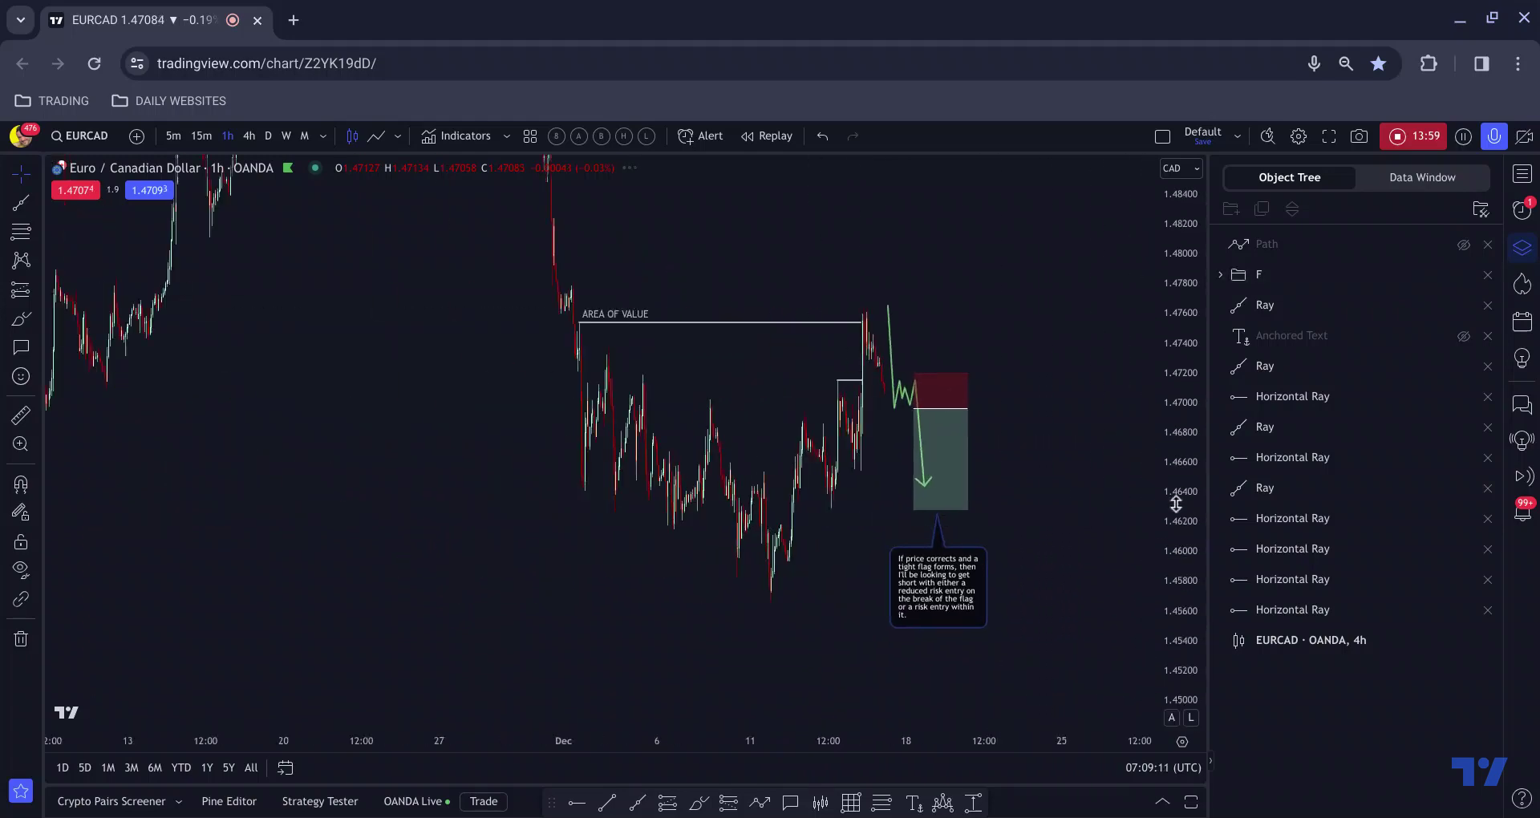
scroll(988, 599, down, 2)
scroll(988, 599, down, 2)
drag(662, 567, 594, 422)
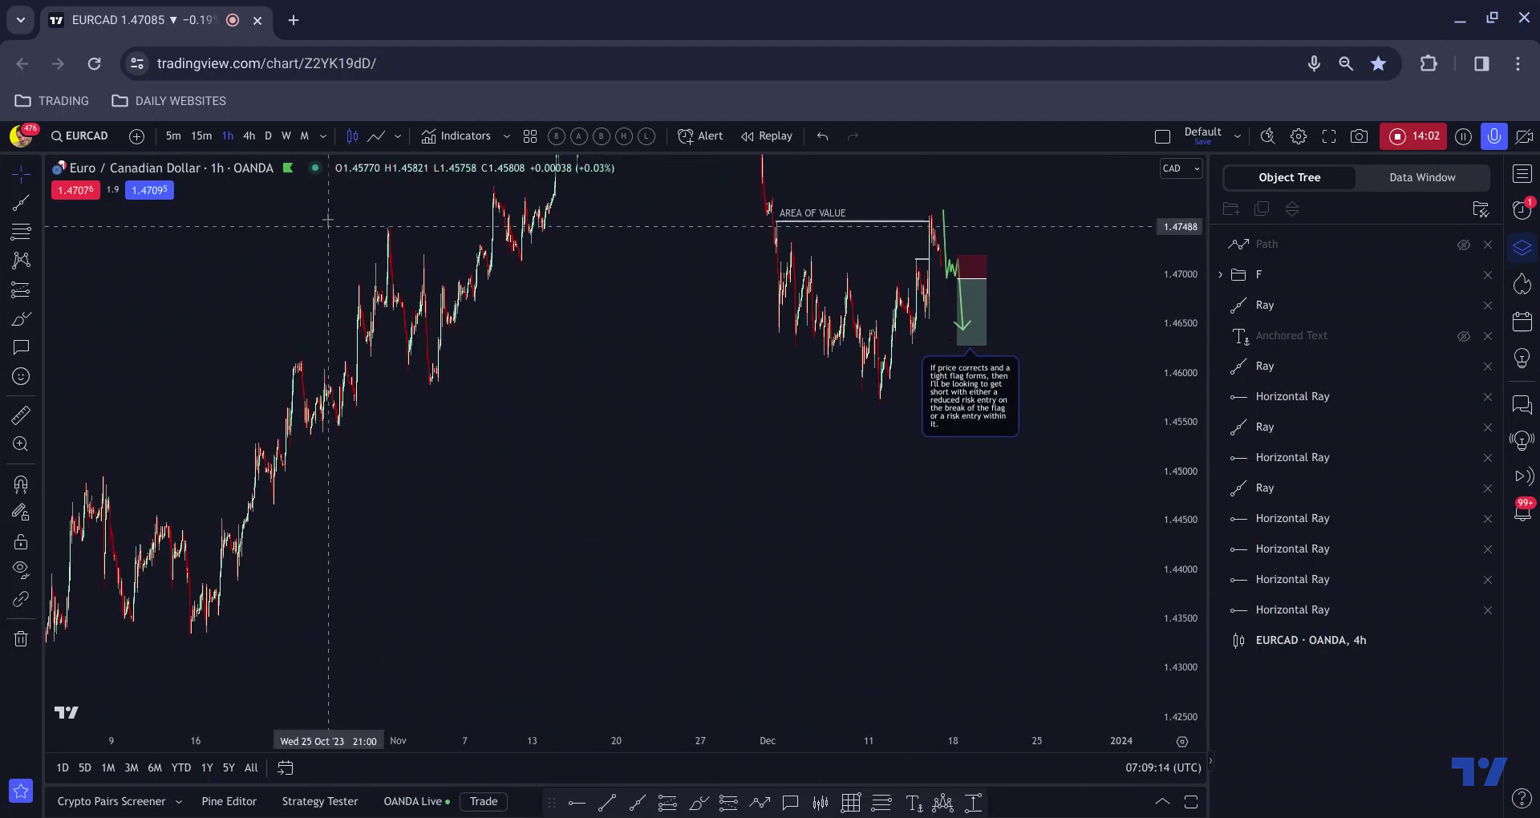
click(249, 136)
drag(1180, 462, 1155, 632)
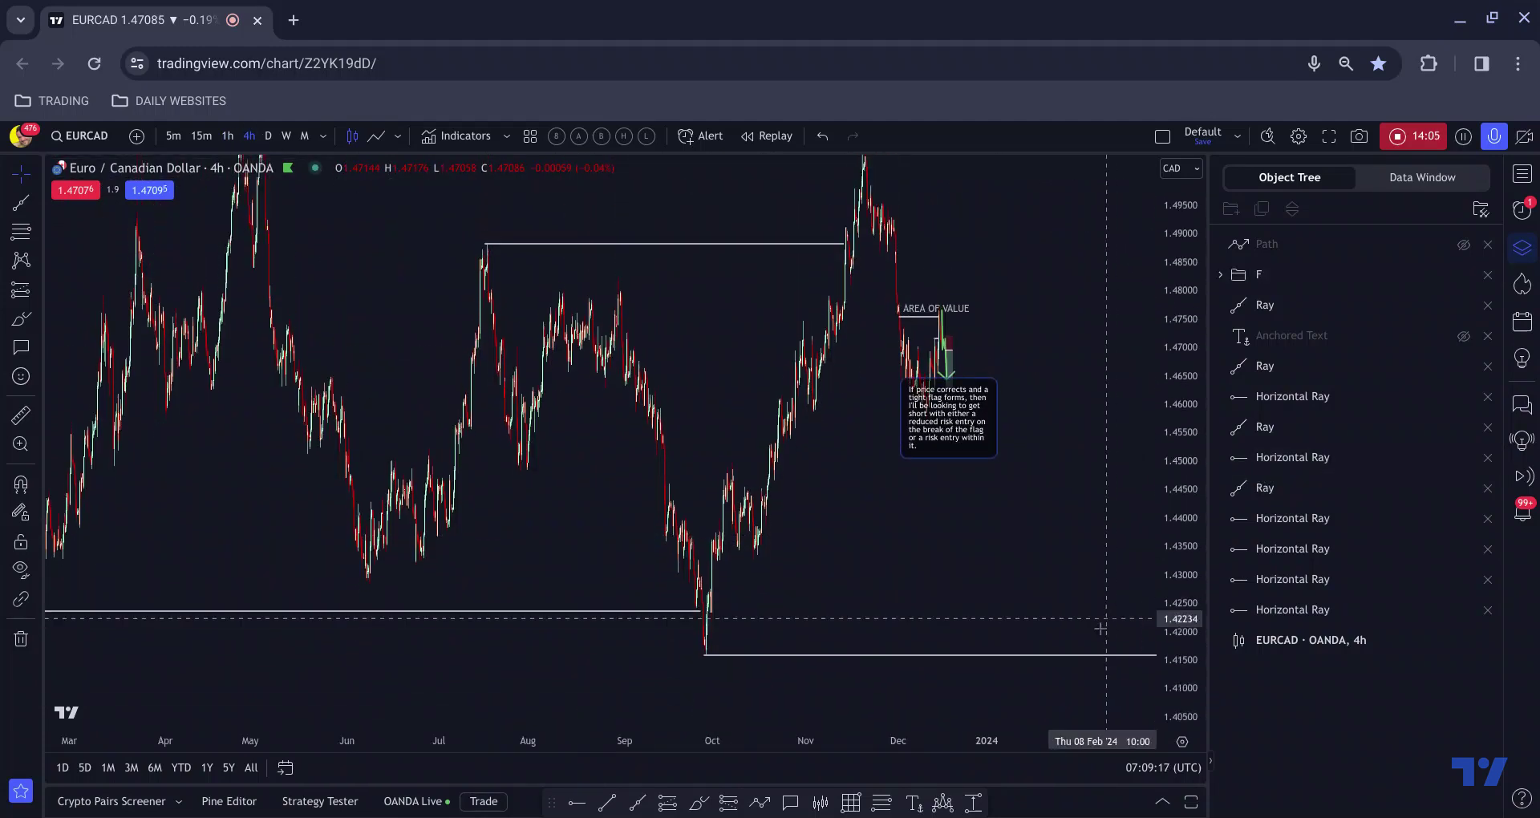
drag(973, 425, 894, 442)
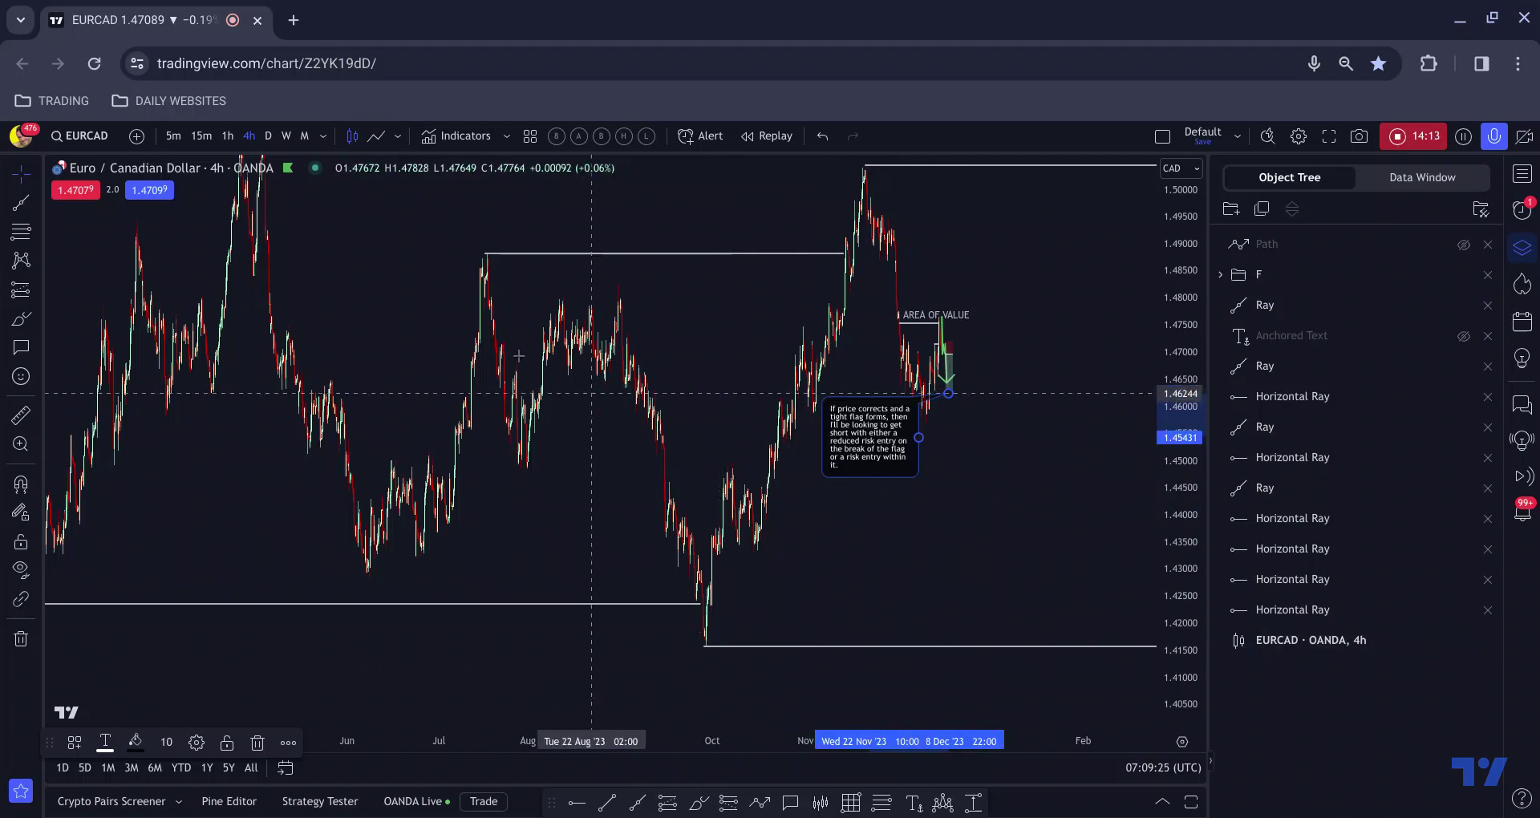
Return EURCAD to the 1-hour timeframe and place the forecast note directly beneath the short position
click(228, 136)
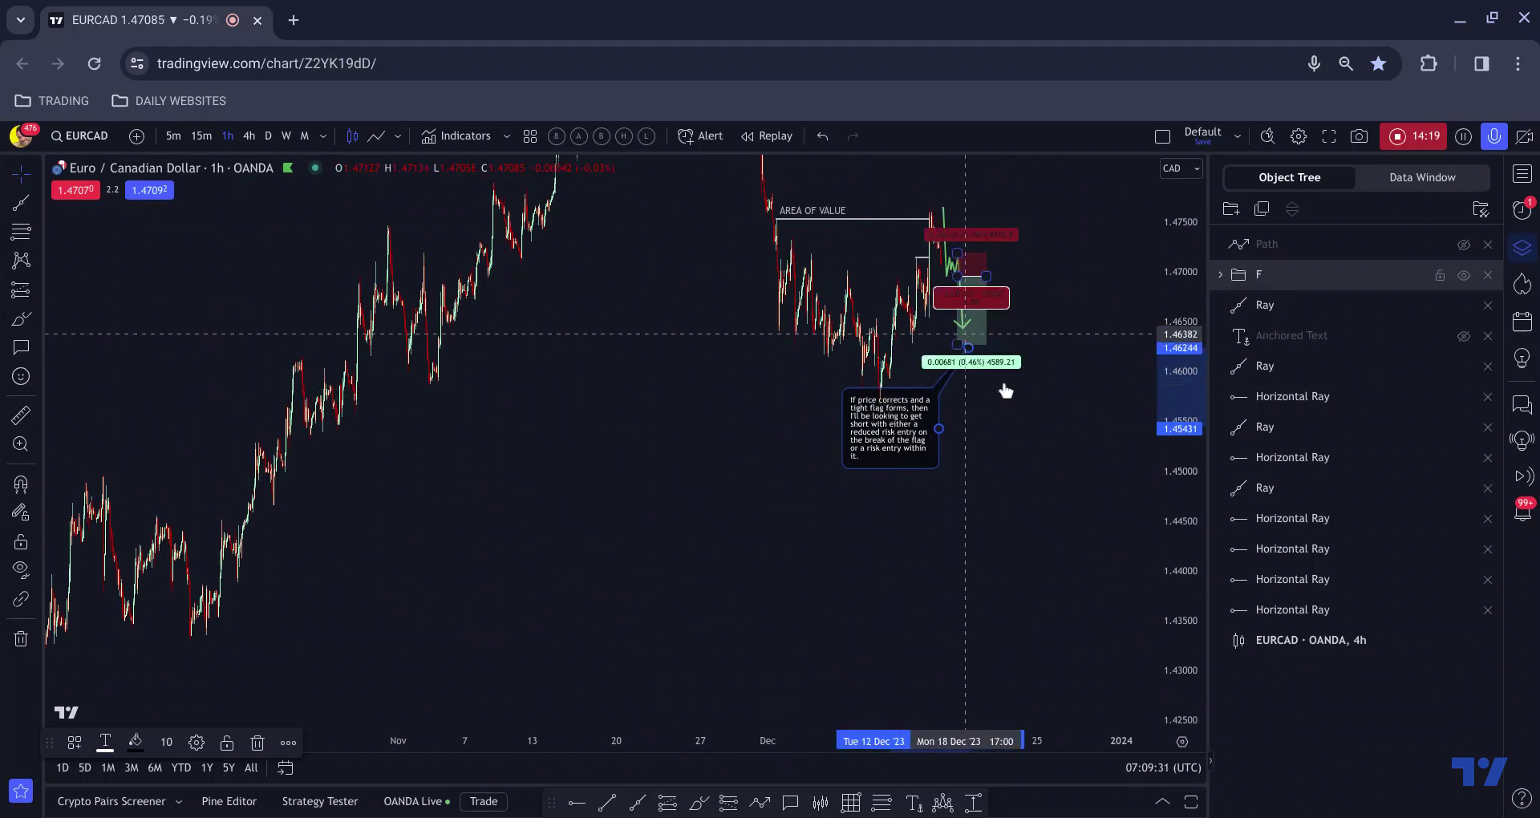
scroll(998, 425, up, 3)
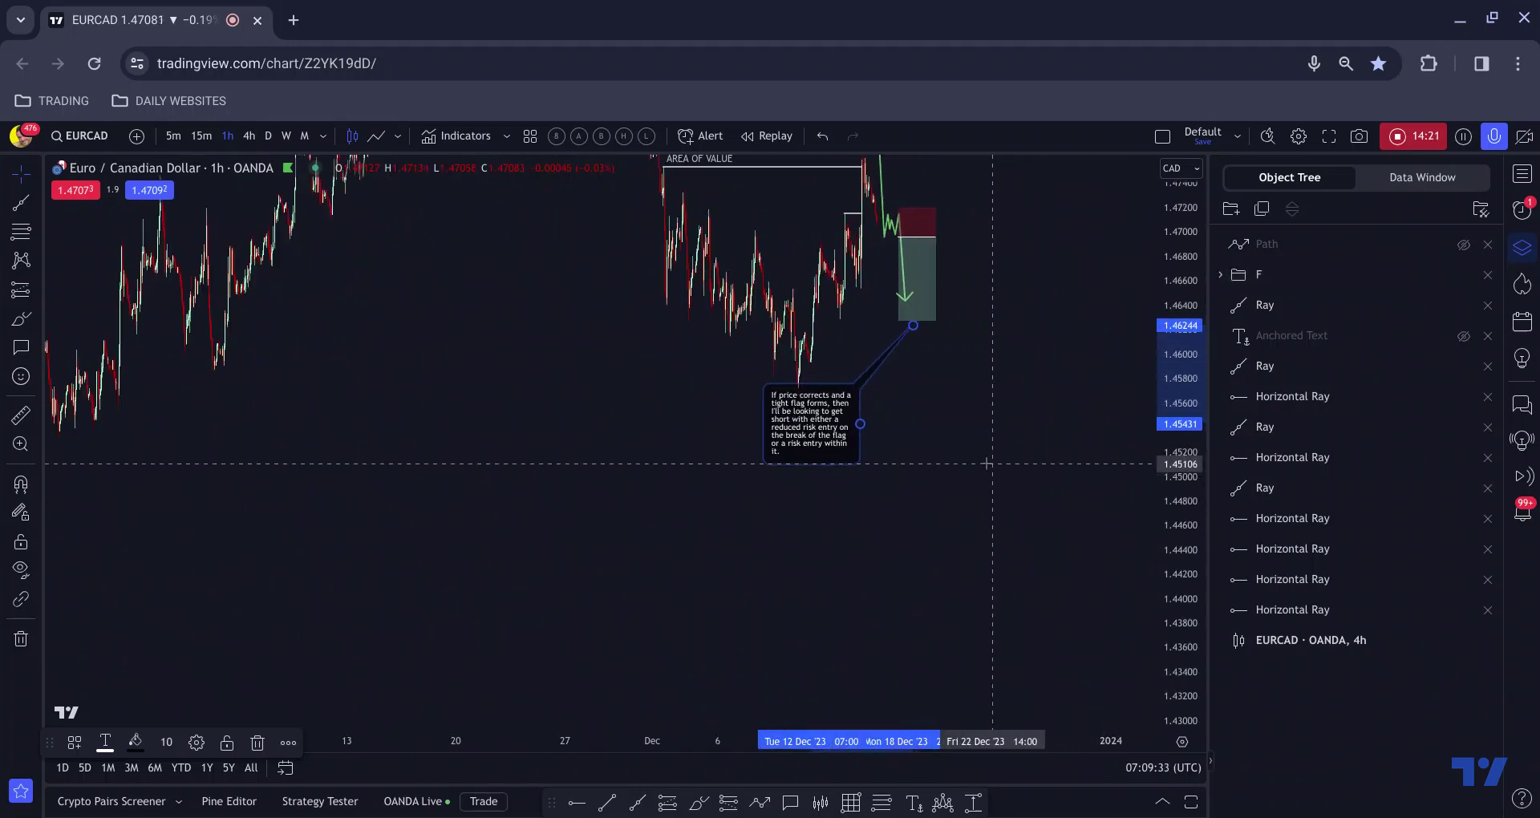
drag(987, 464, 962, 547)
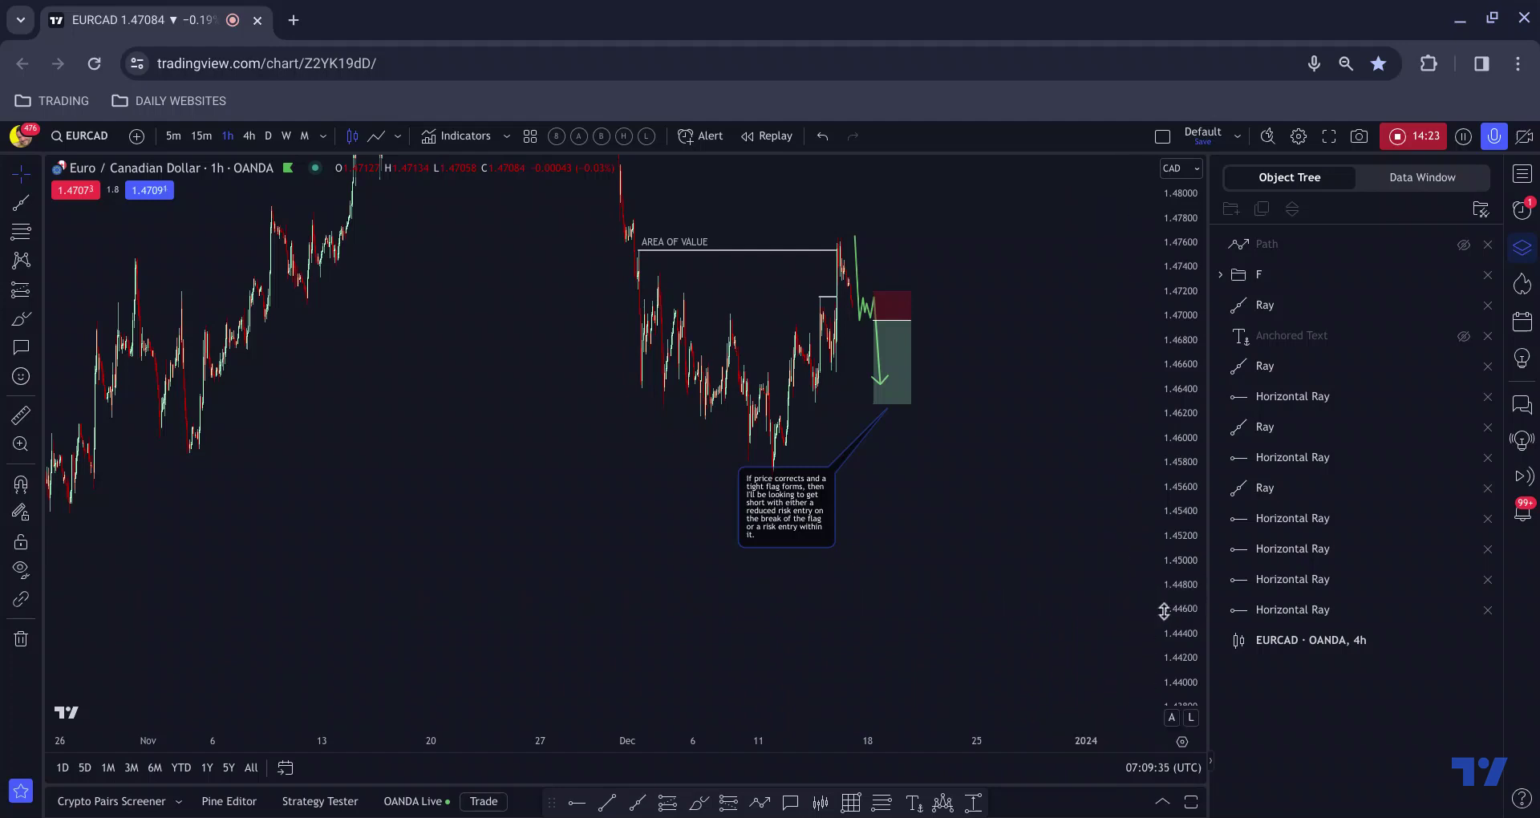
drag(1169, 596, 1169, 553)
drag(837, 531, 927, 474)
drag(1064, 482, 1090, 589)
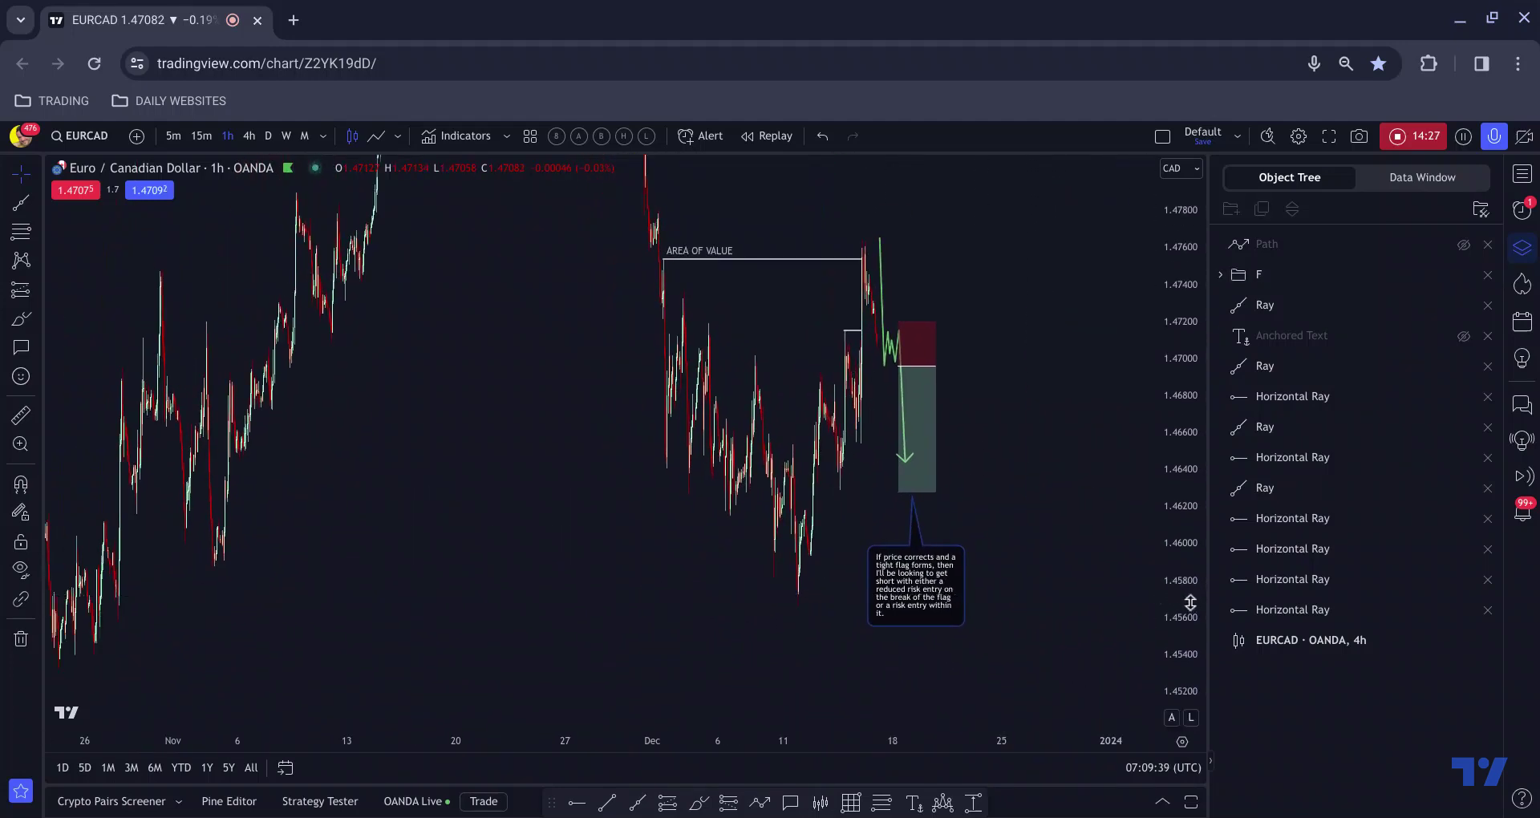
Examine the projected flag, short position and note against the area of value on the 1-hour EURCAD chart
drag(1191, 604, 1187, 557)
scroll(1125, 536, up, 6)
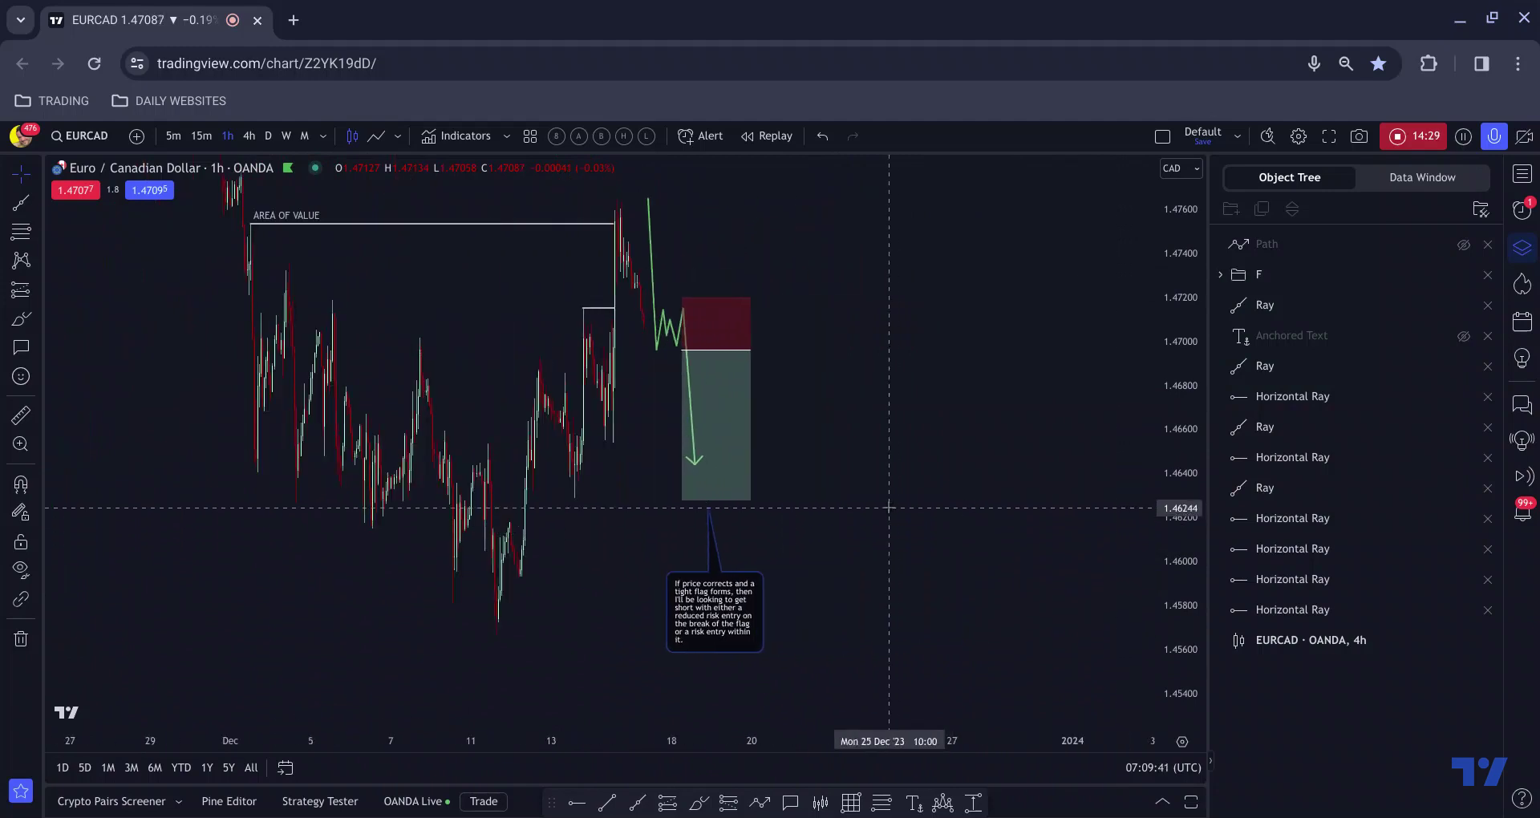
drag(887, 508, 1096, 539)
scroll(1102, 506, up, 2)
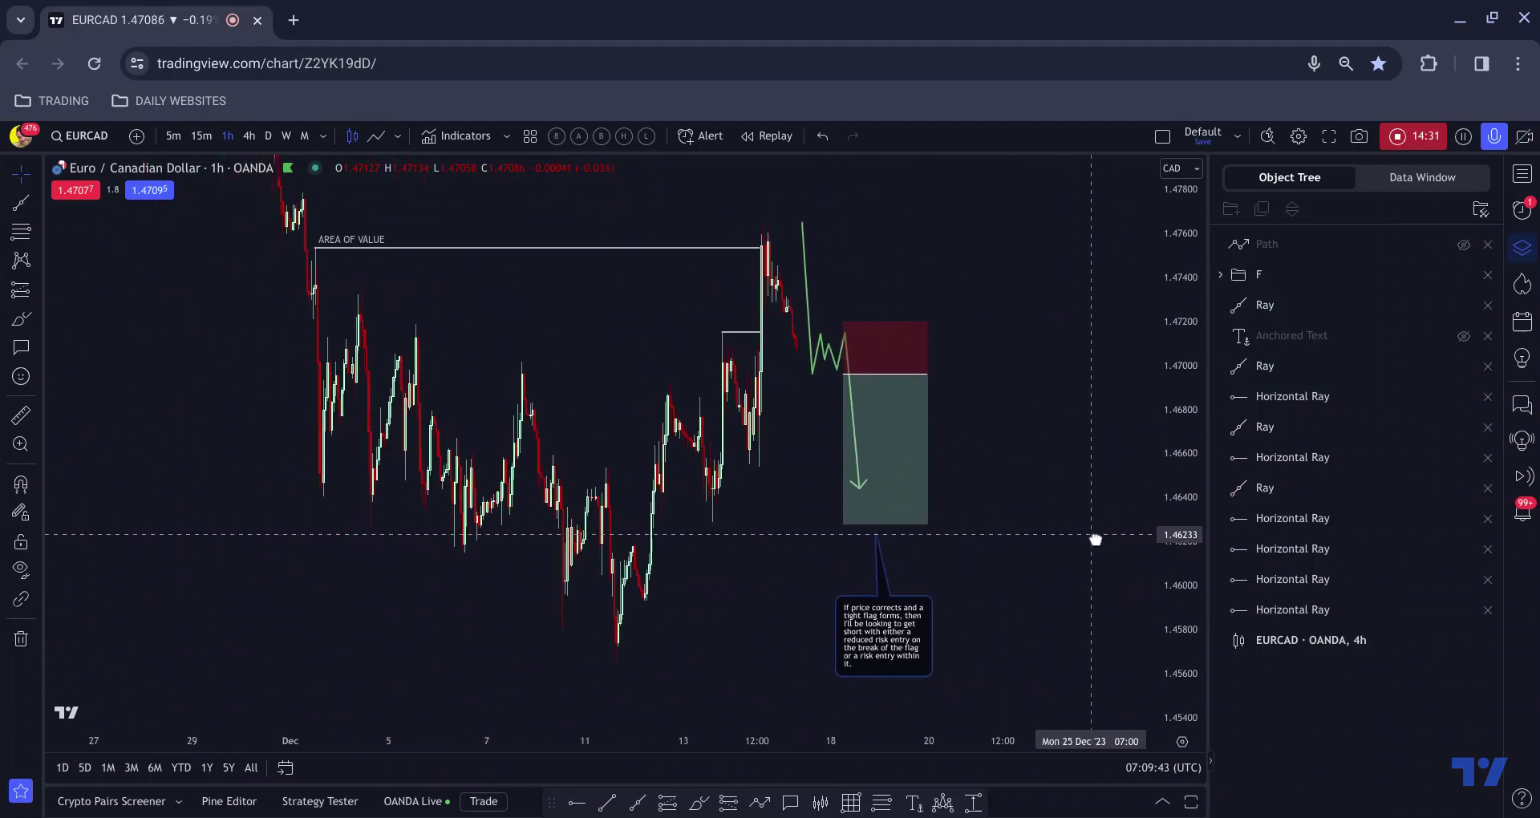
click(887, 481)
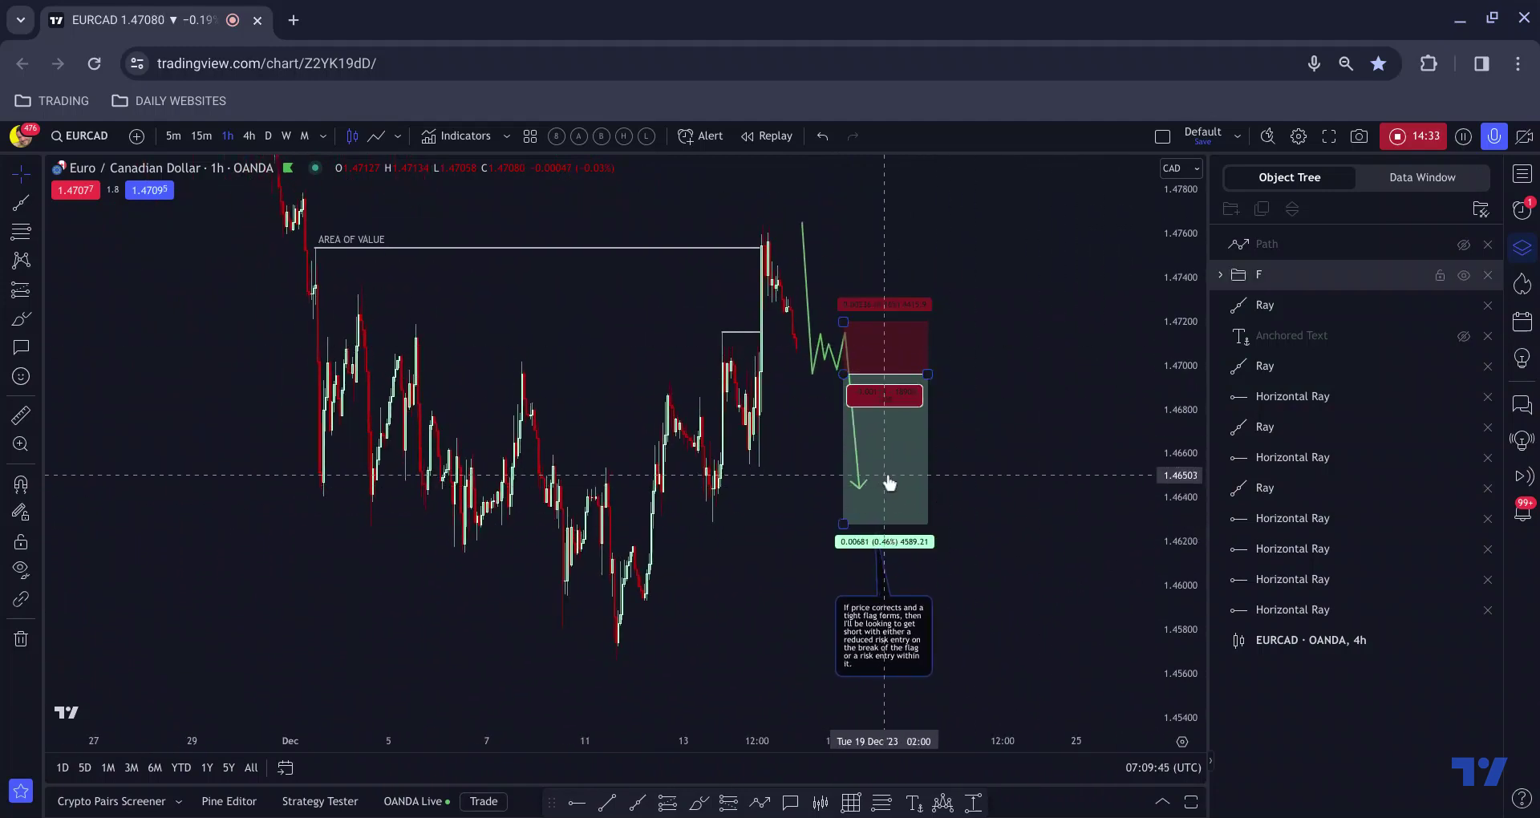
scroll(891, 393, up, 1)
click(963, 441)
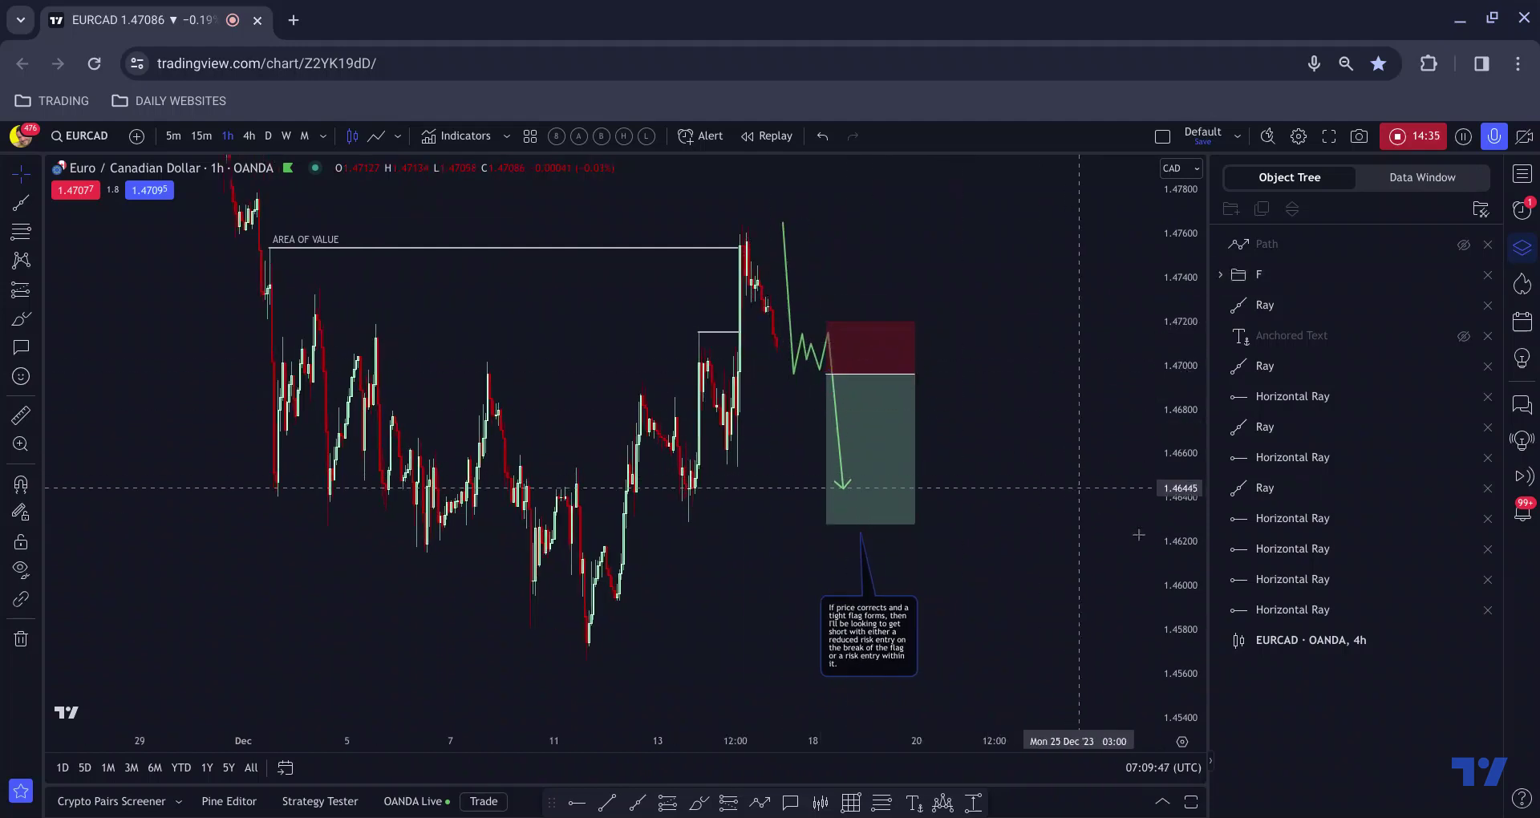
drag(1187, 566, 979, 450)
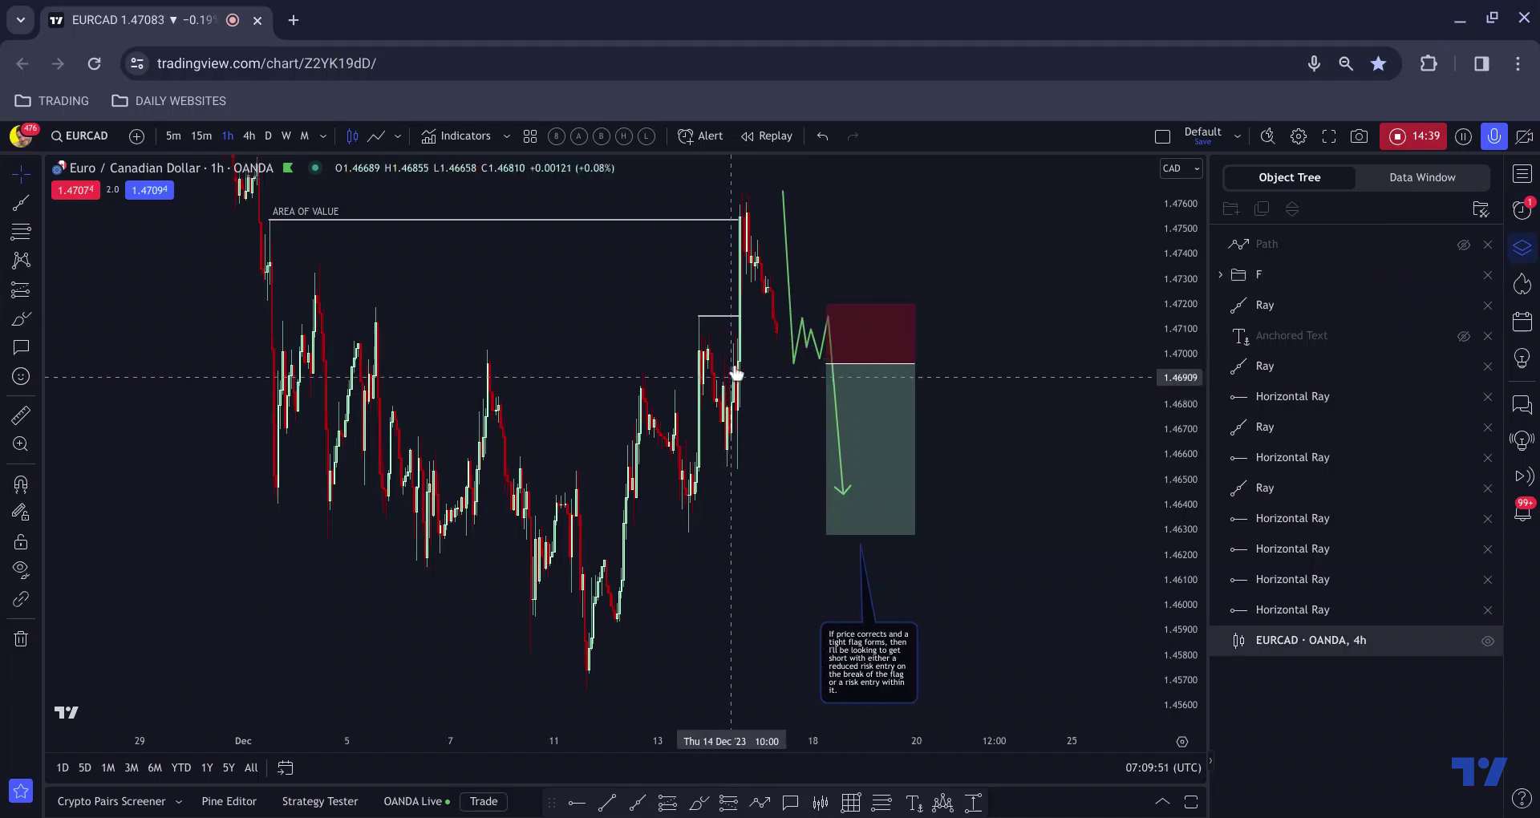
drag(1178, 437, 1134, 452)
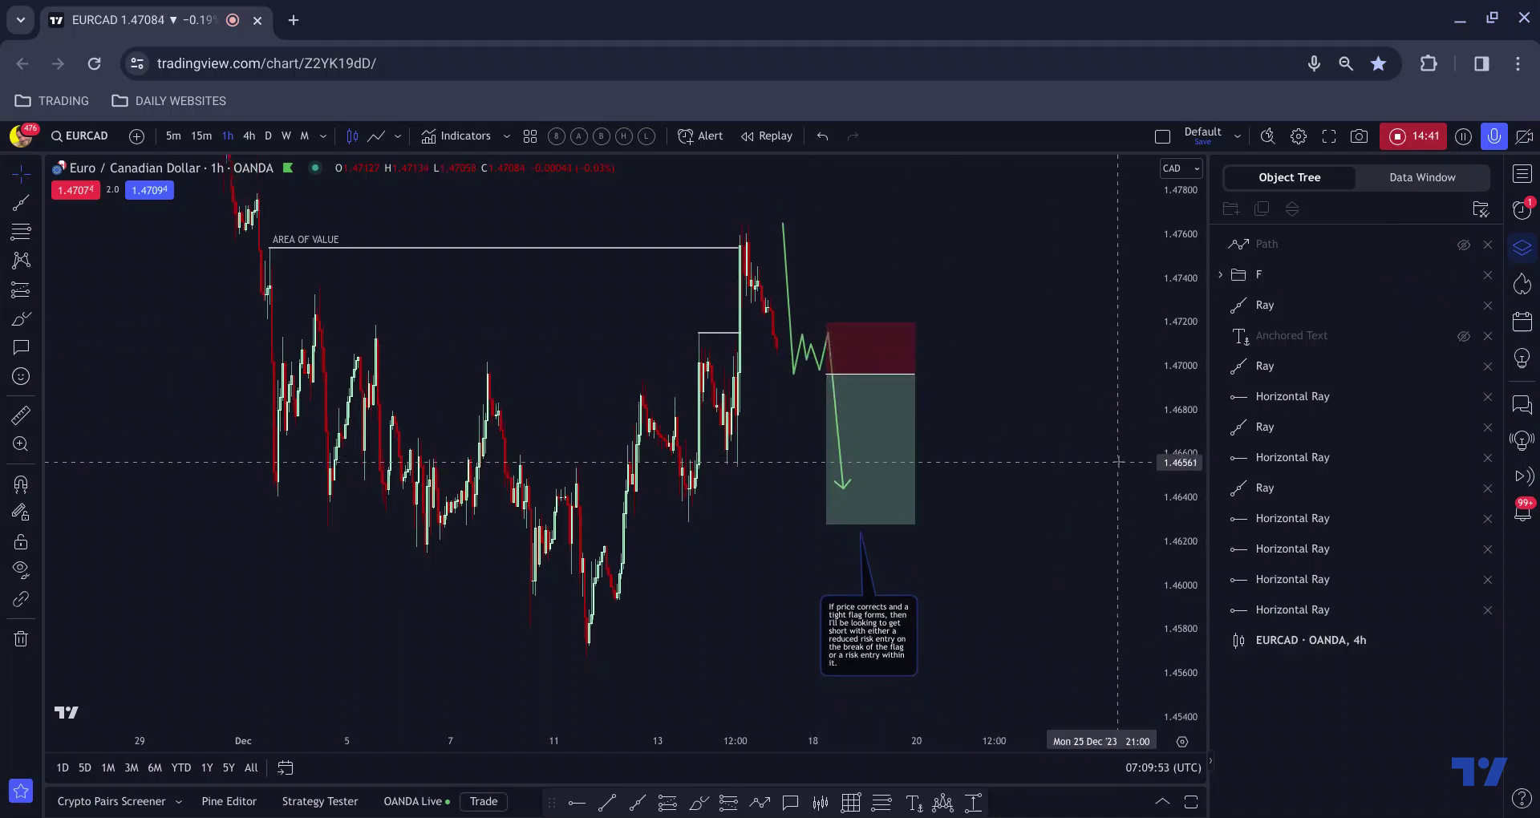
Open EURNZD from the MAIN FOCUS watchlist on the daily timeframe and auto-fit its price scale
click(1524, 175)
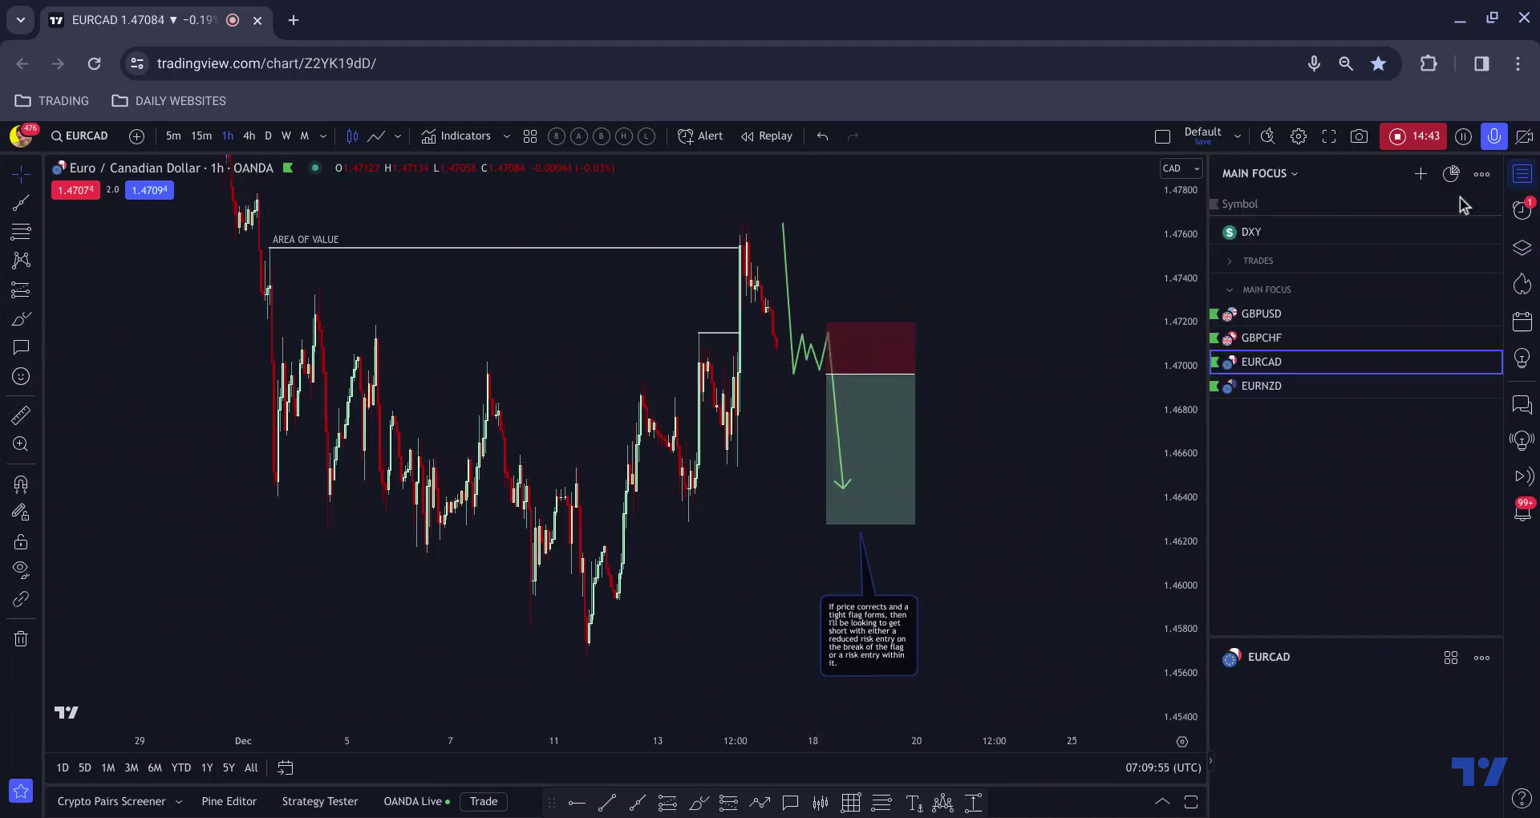
click(1289, 386)
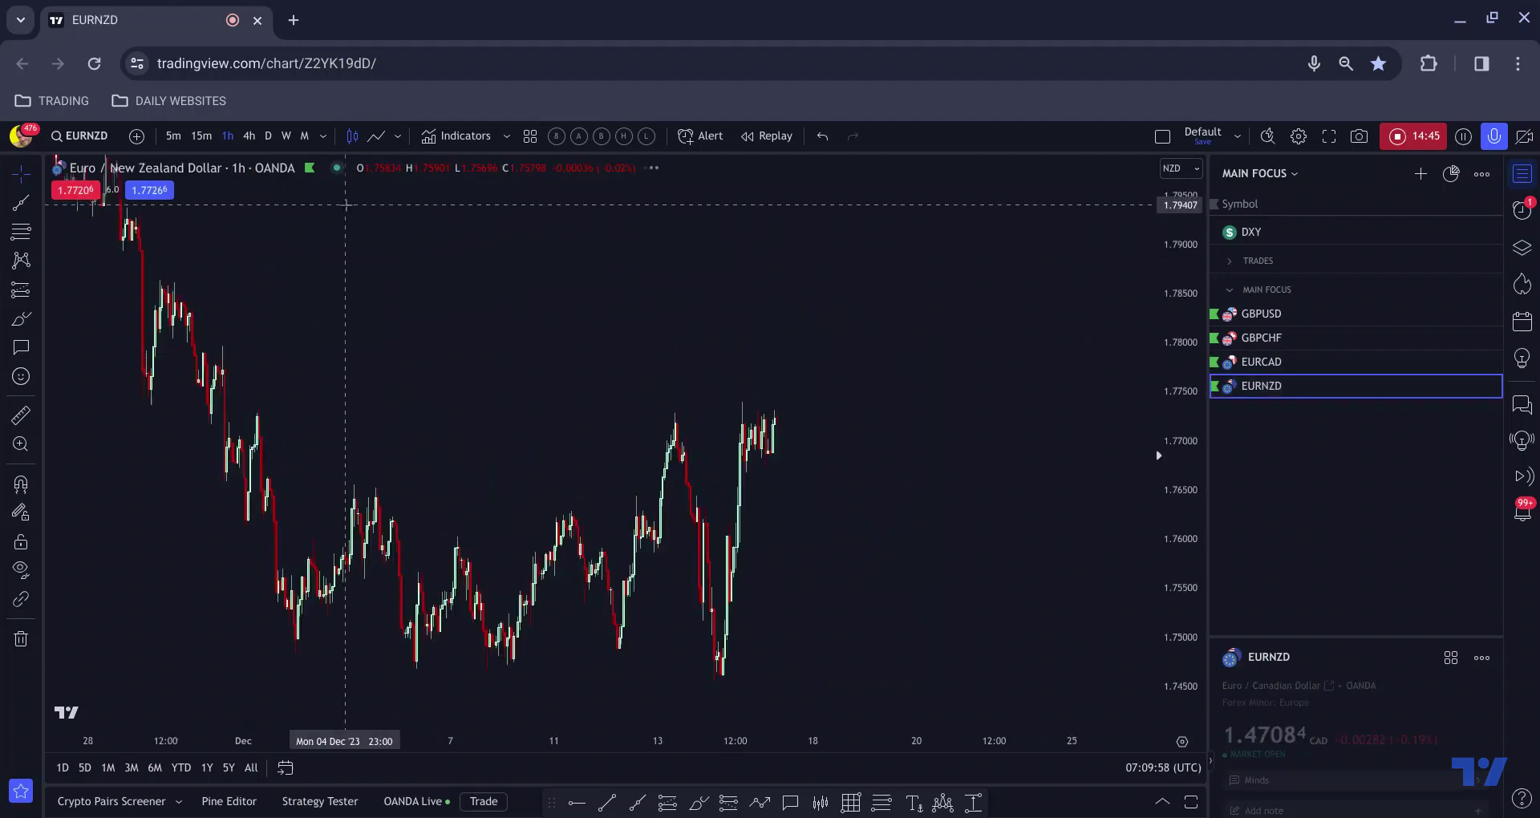
click(267, 136)
click(1171, 719)
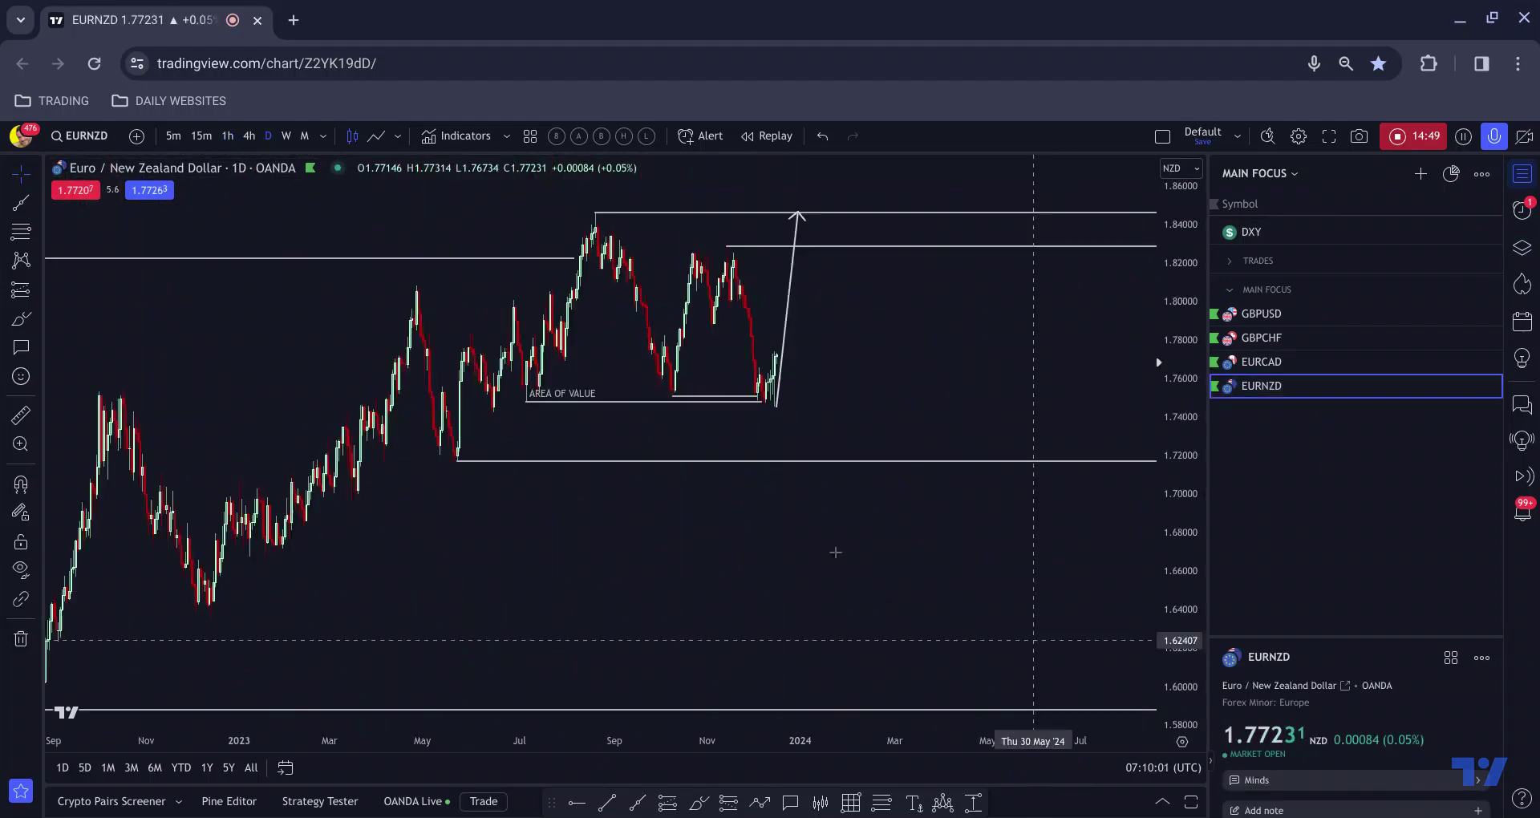
Switch EURNZD to the weekly timeframe and show its price history back to before 2011
click(286, 137)
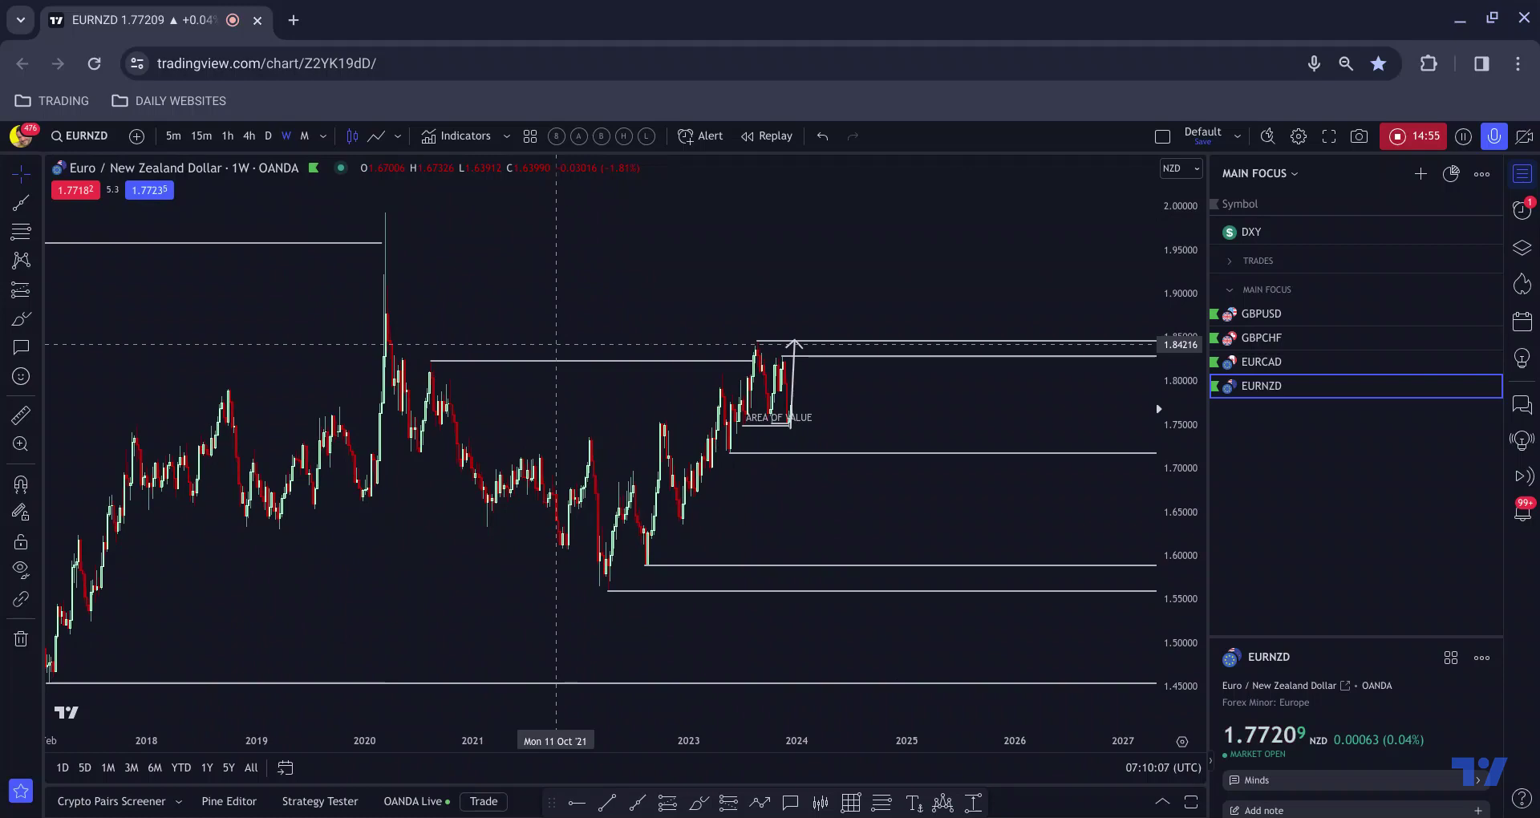
scroll(558, 348, down, 5)
scroll(552, 357, up, 2)
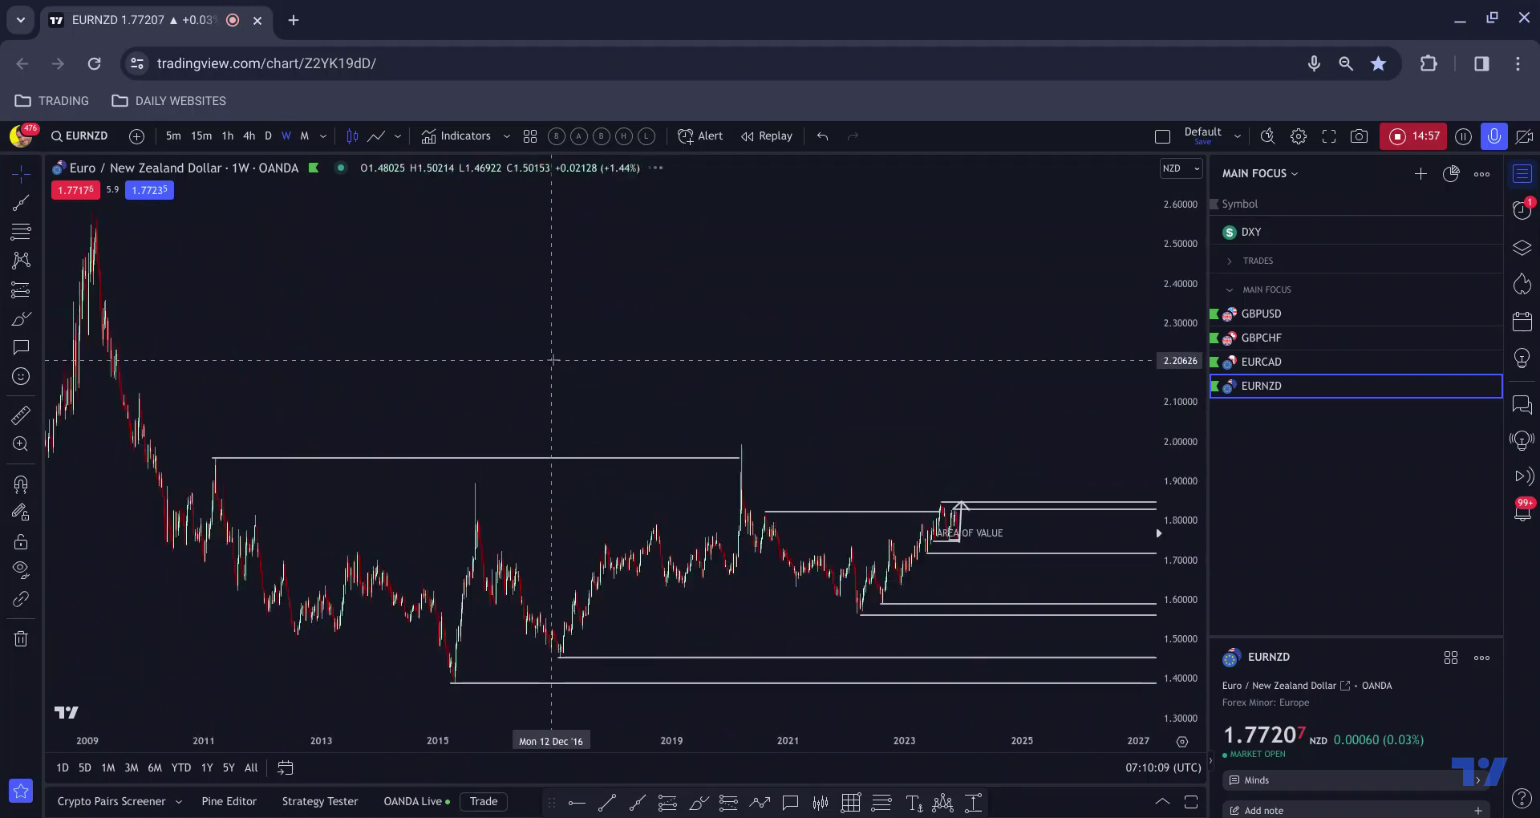
Brush the weekly structure's rising upper and lower boundaries, the decline from the 2015 high, and a short mark at the 2020 high
click(699, 802)
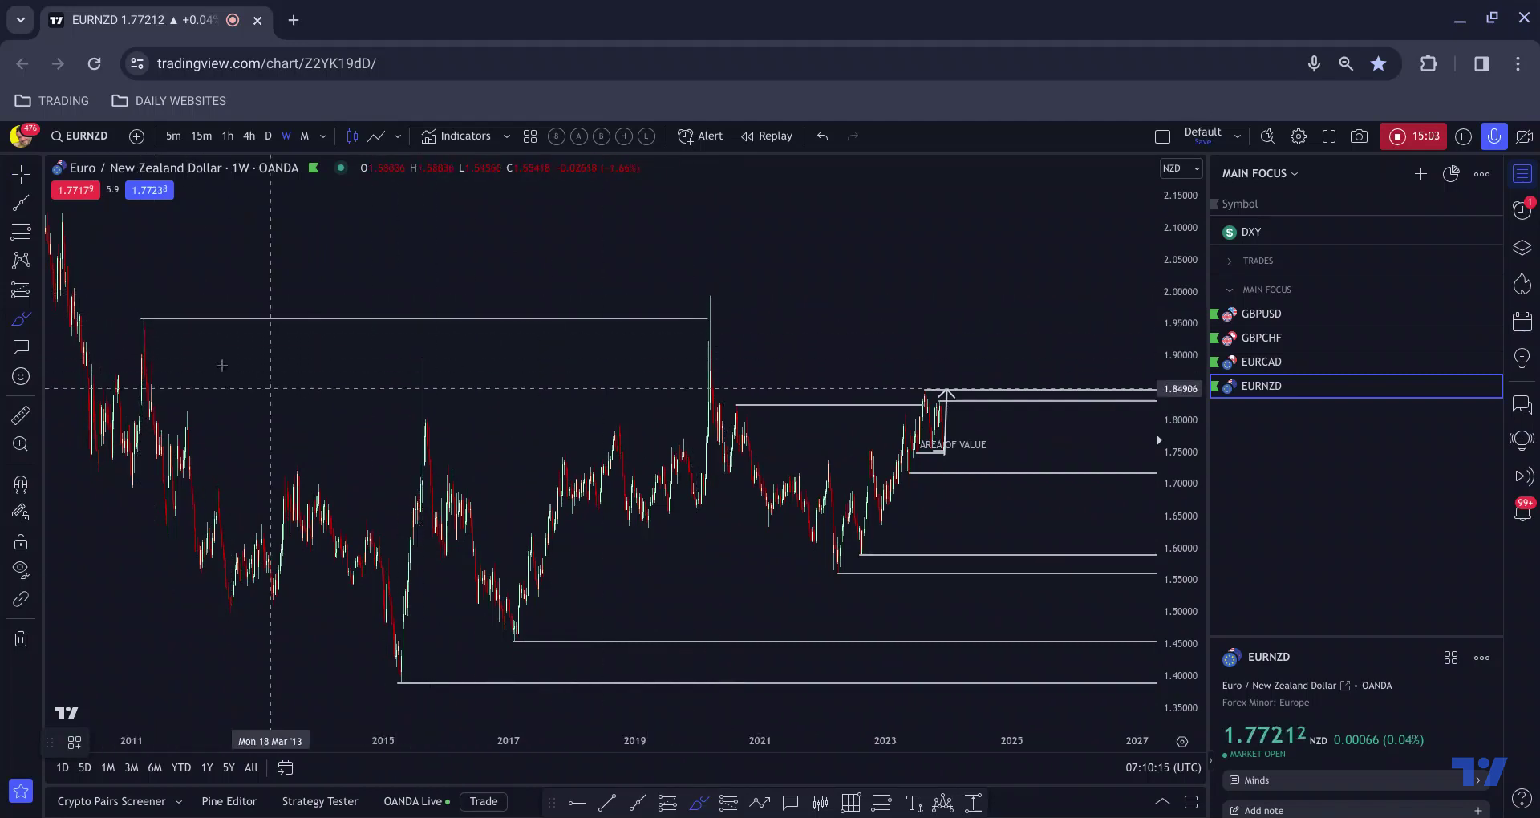
click(186, 408)
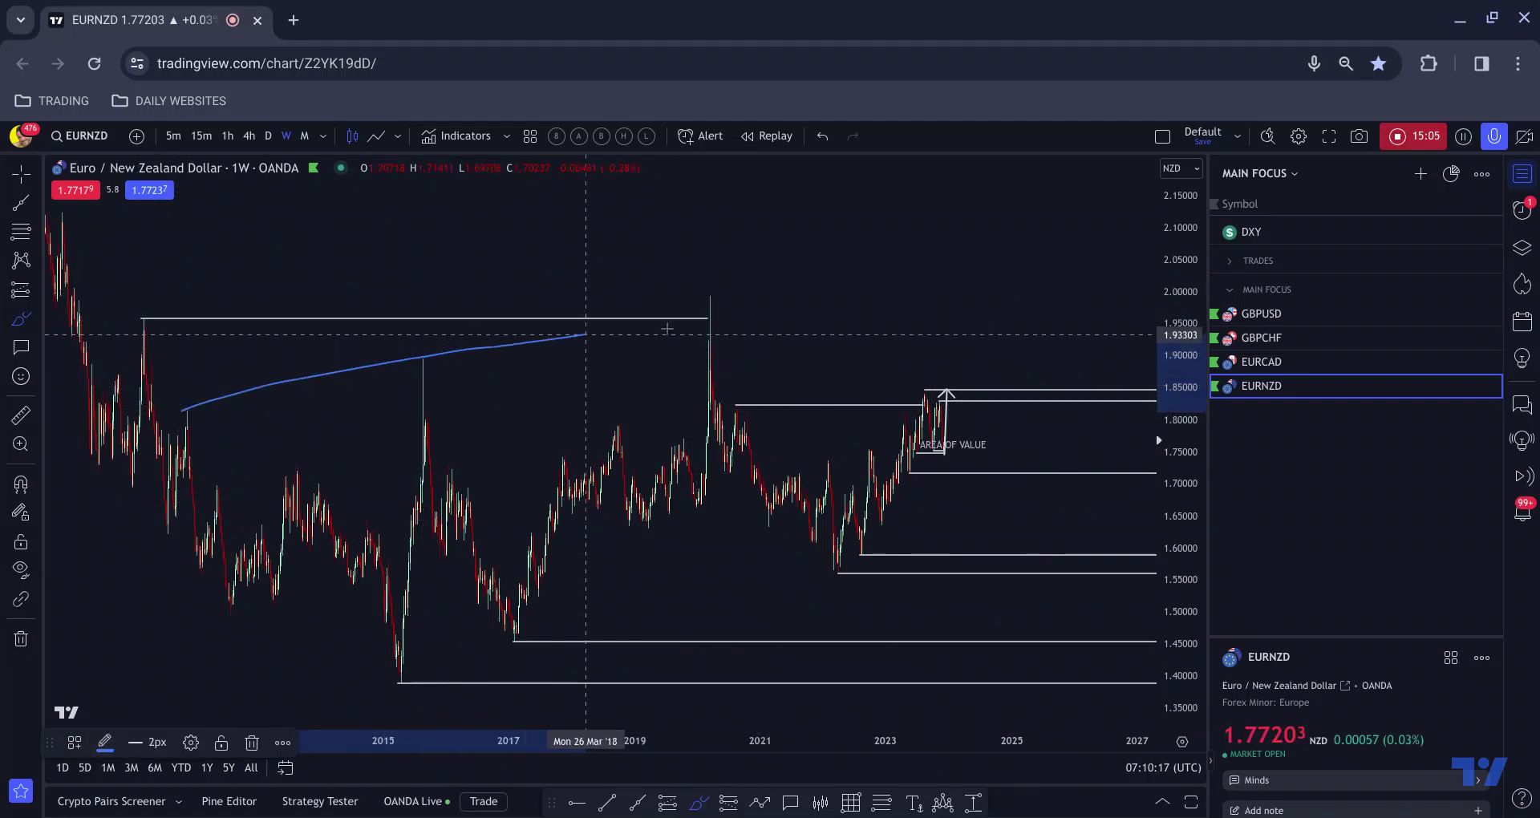
click(764, 316)
click(691, 607)
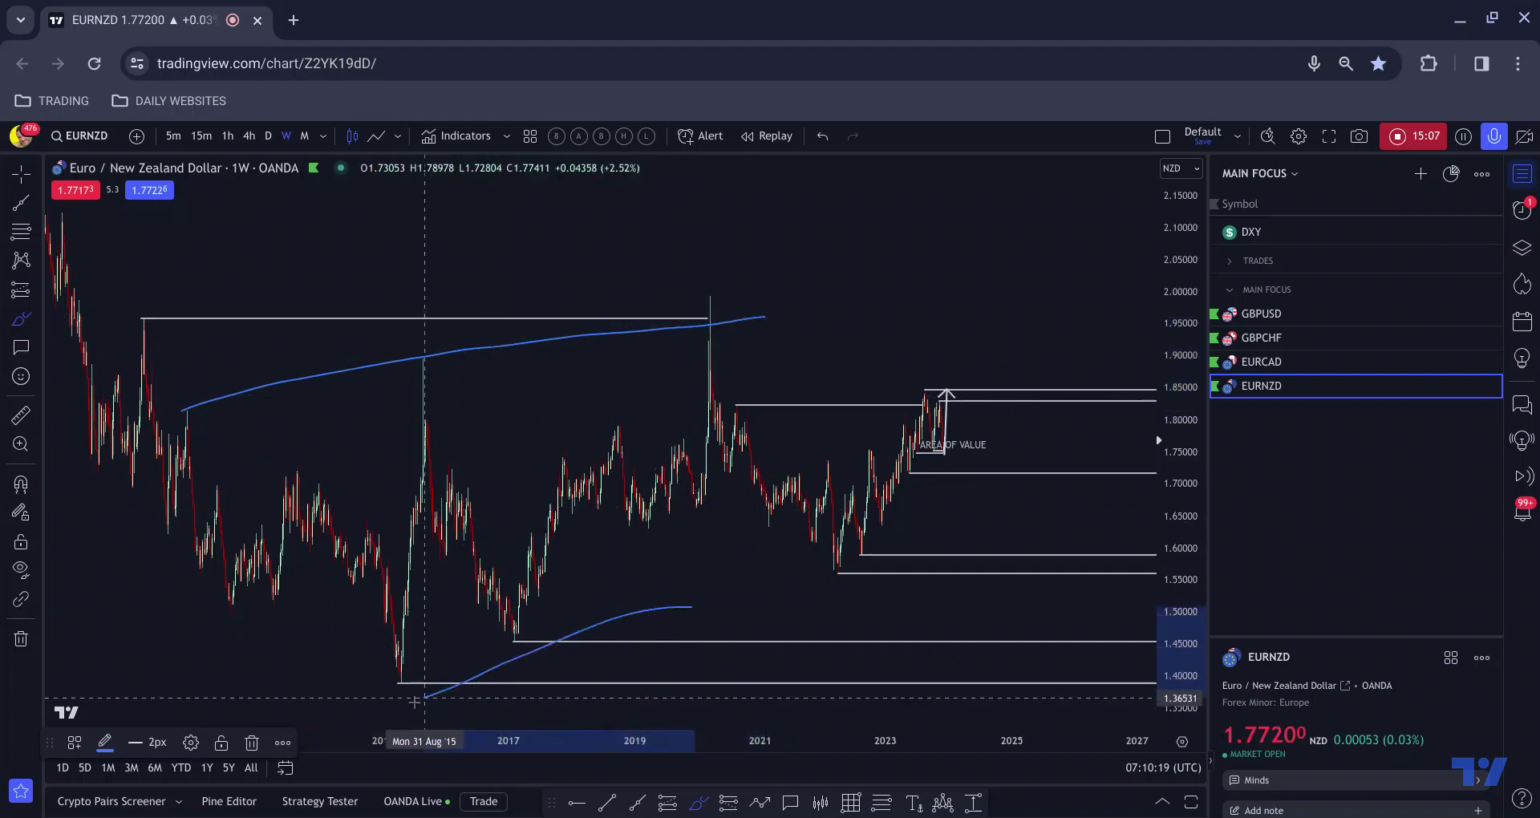
click(414, 701)
click(433, 383)
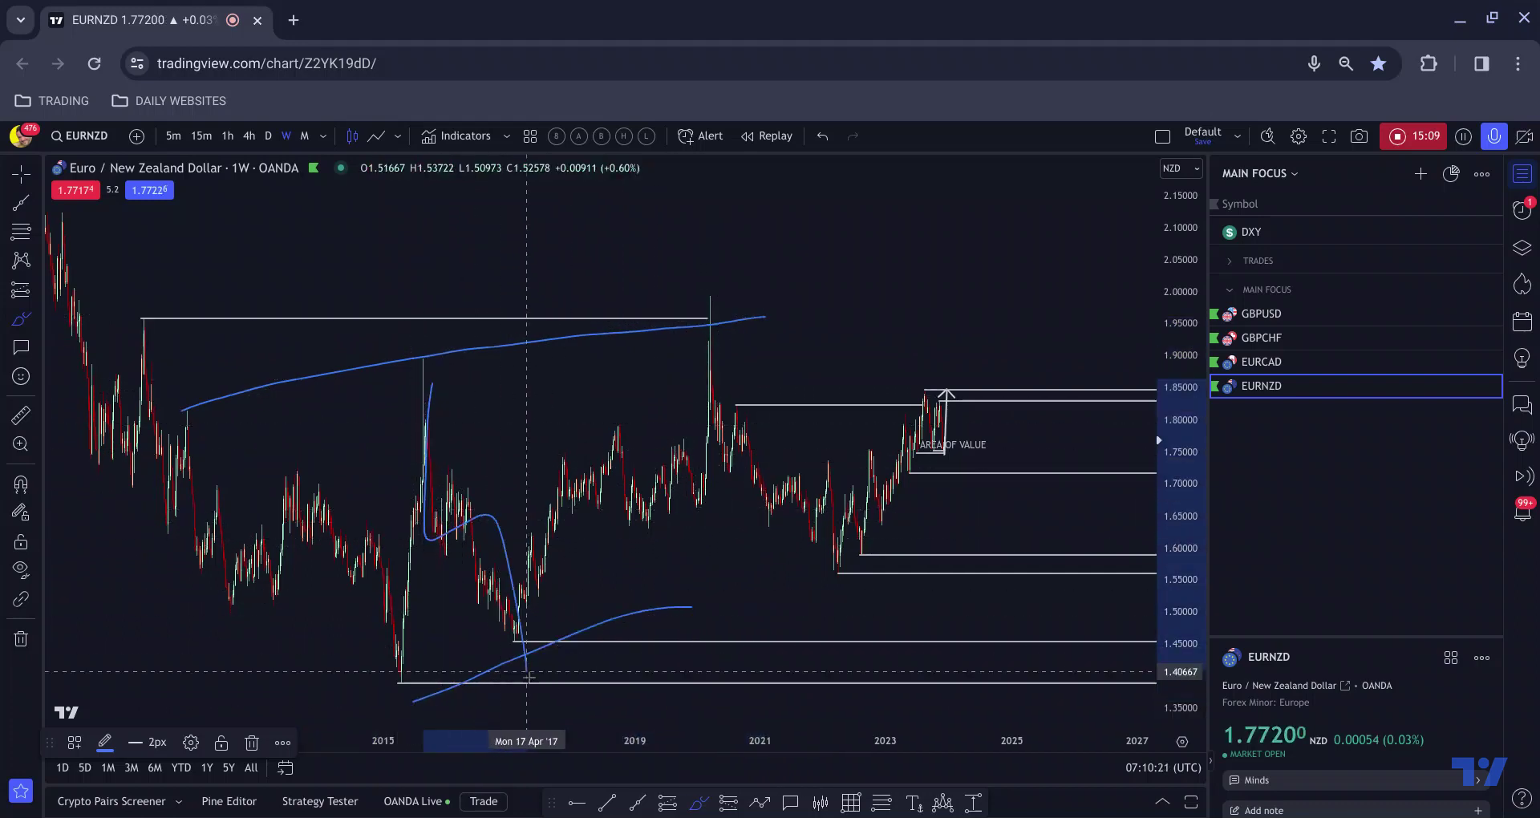
click(528, 678)
click(739, 324)
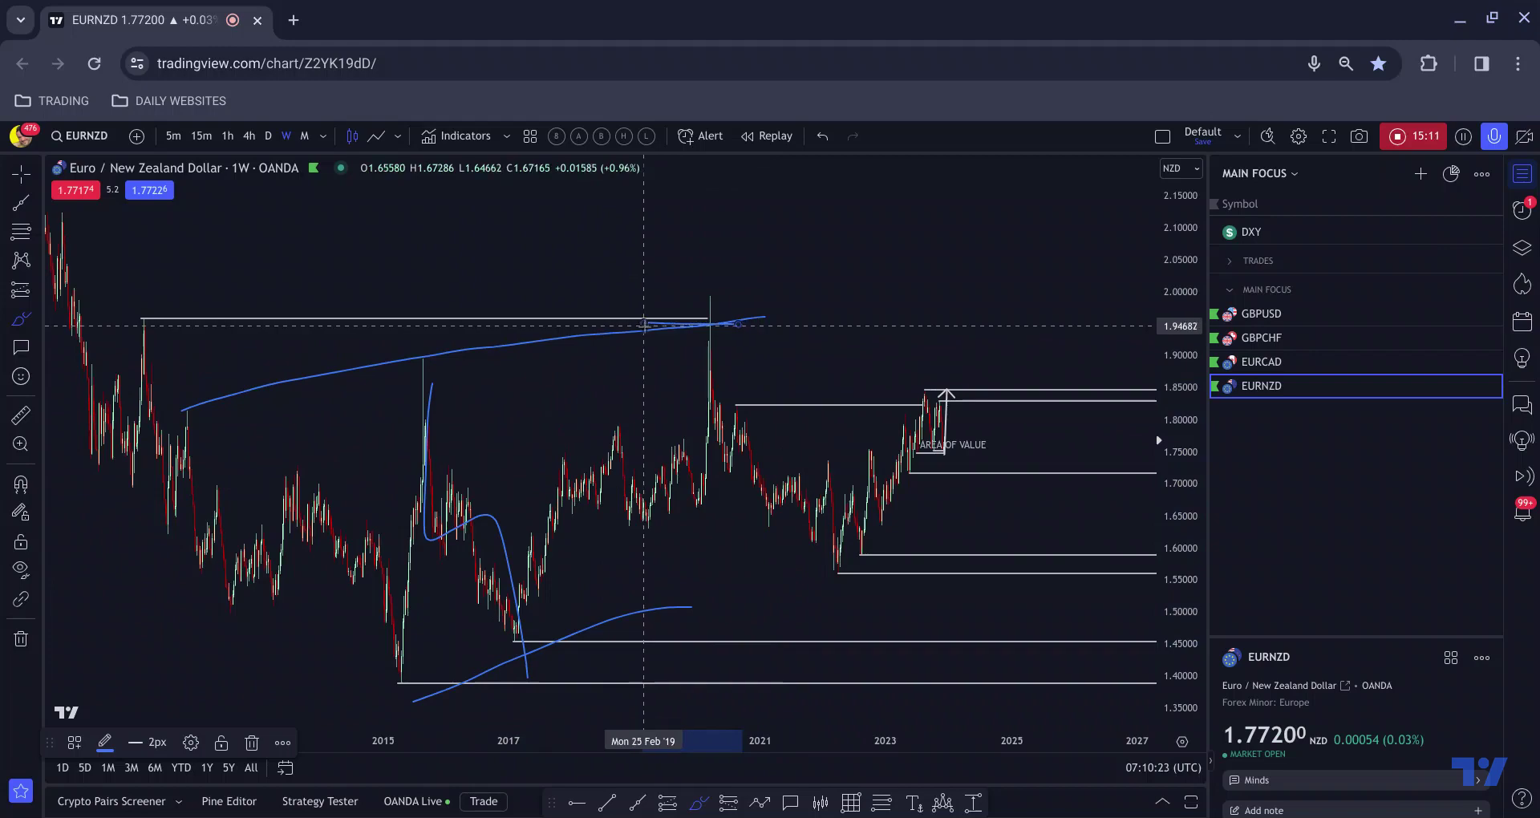
click(644, 325)
Undo all the boundary, decline and high-mark brush strokes on the weekly EURNZD chart
key(ctrl+z)
key(ctrl+z)
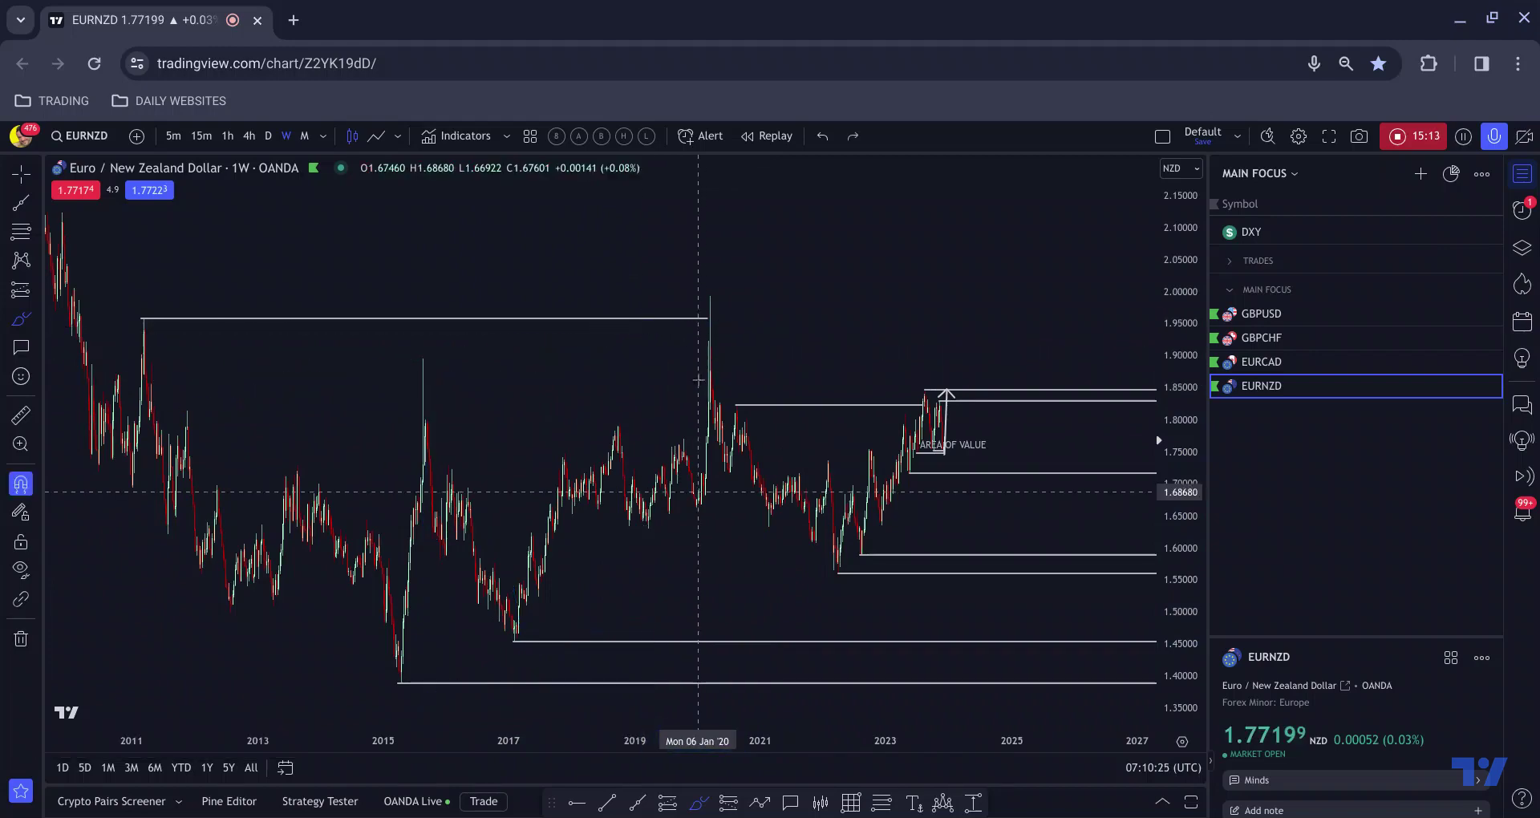
Brush a mark at the mid-2020 swing high and a drop from the August 2023 high, and undo both strokes
scroll(698, 380, up, 5)
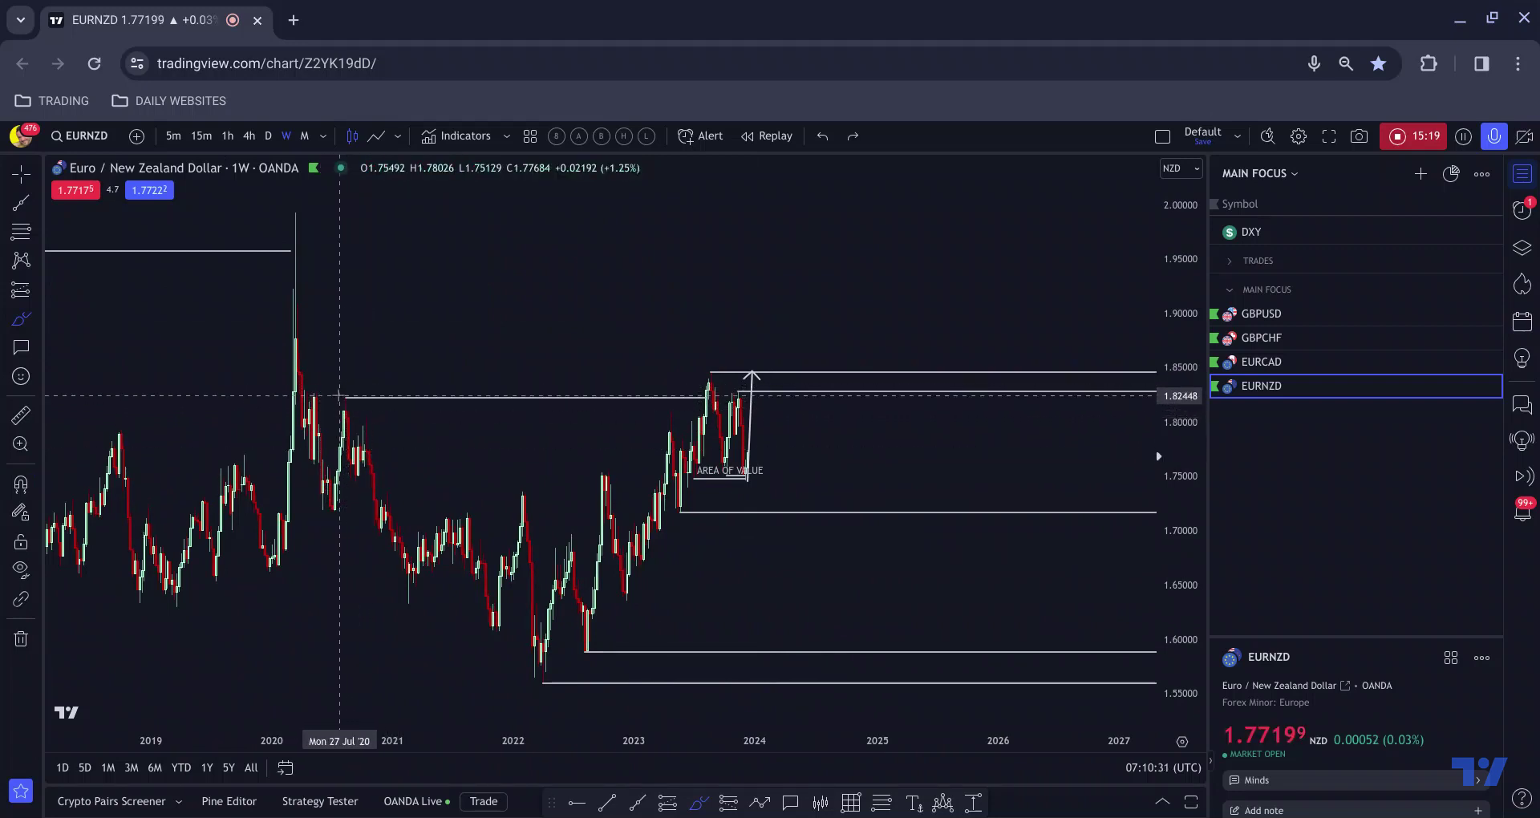
click(339, 395)
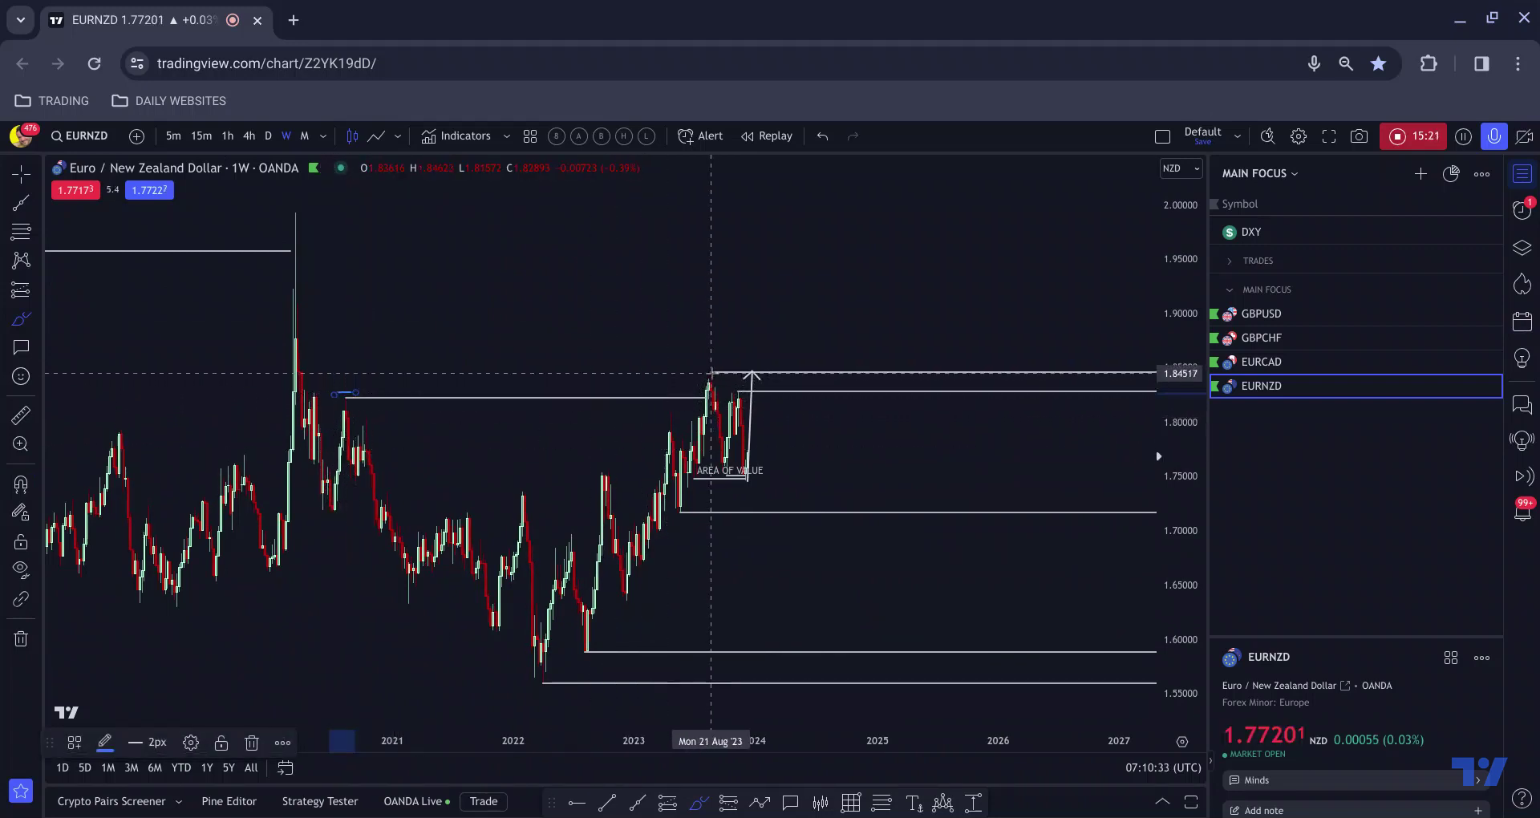
drag(711, 373, 711, 447)
scroll(711, 447, up, 2)
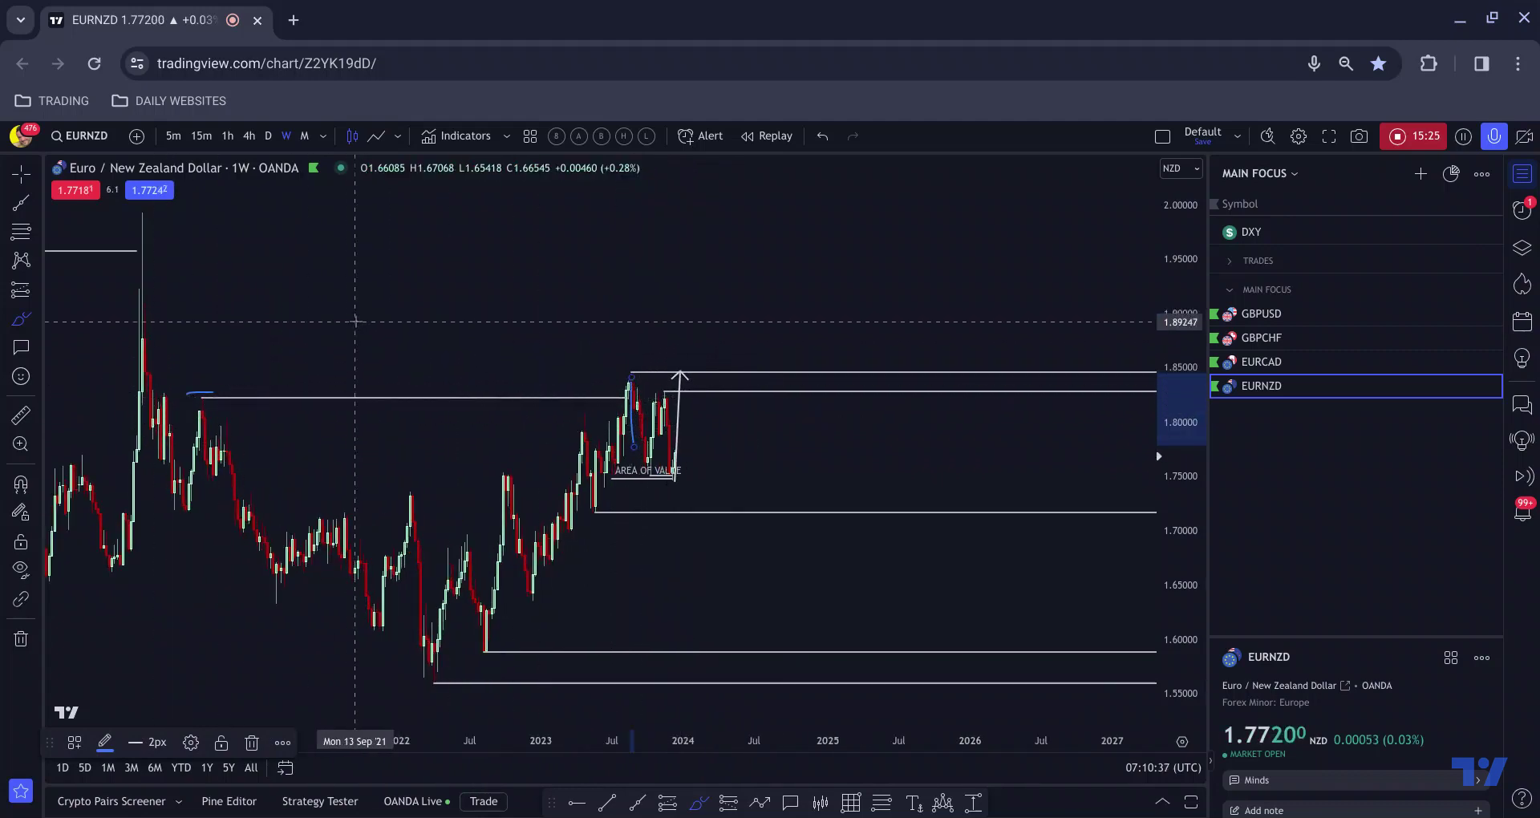
key(ctrl+z)
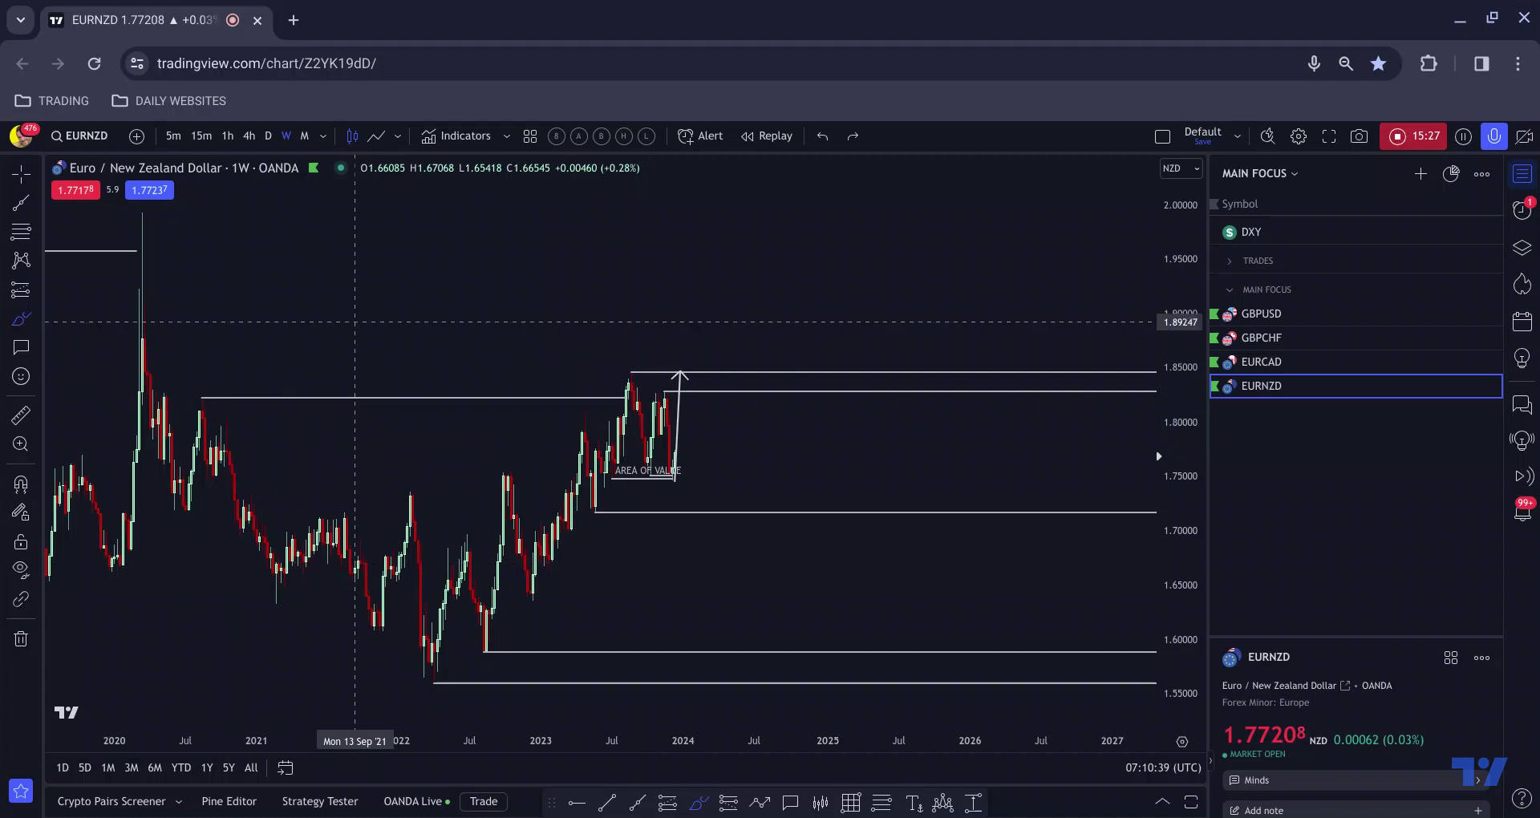
Brush the weekly swing from the August 2023 high down to the area of value and back up to the November high
drag(398, 313, 639, 302)
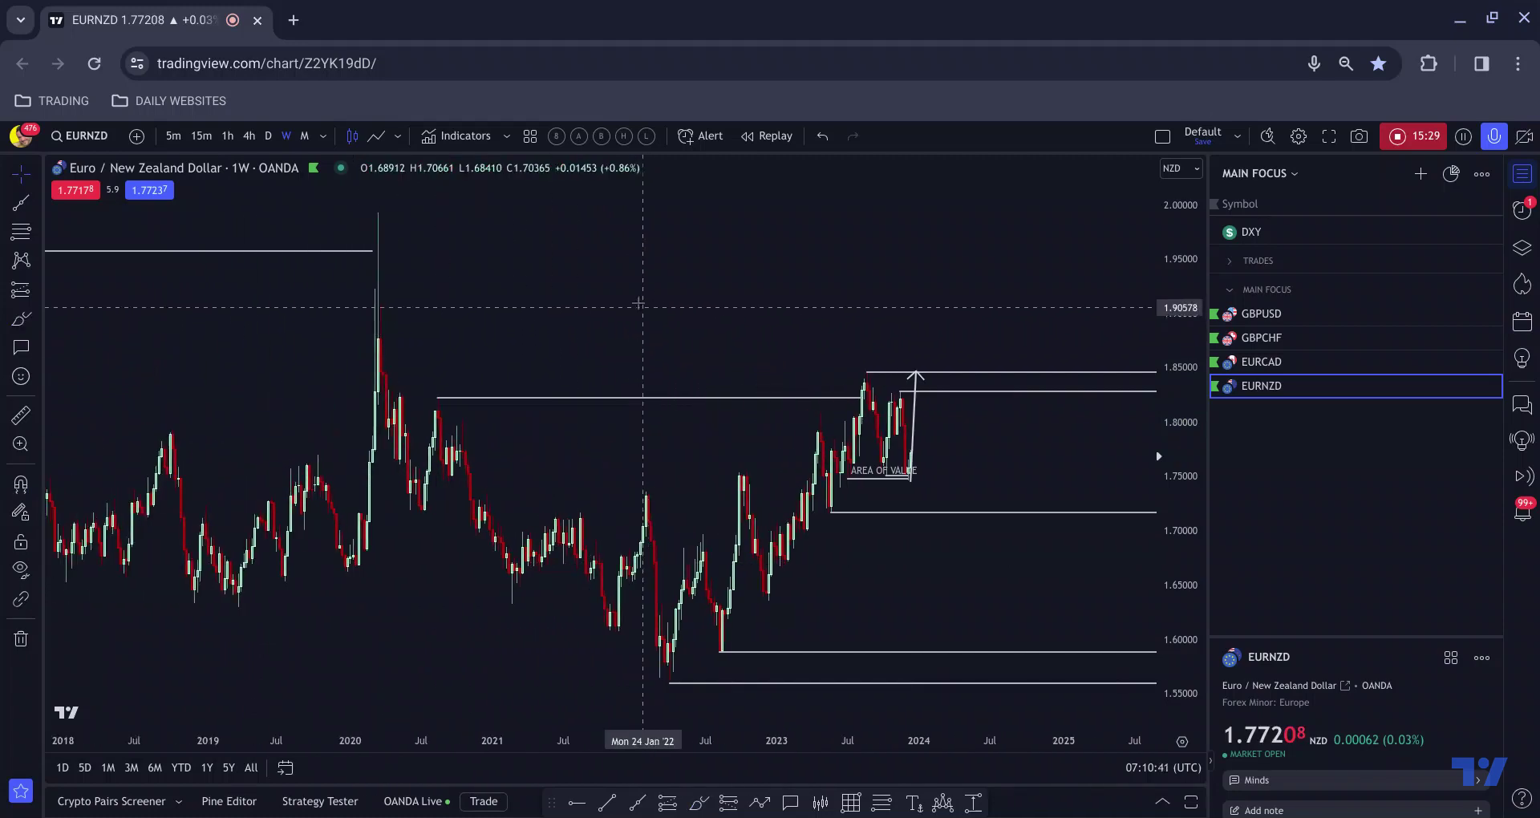
scroll(627, 310, up, 1)
scroll(626, 401, up, 3)
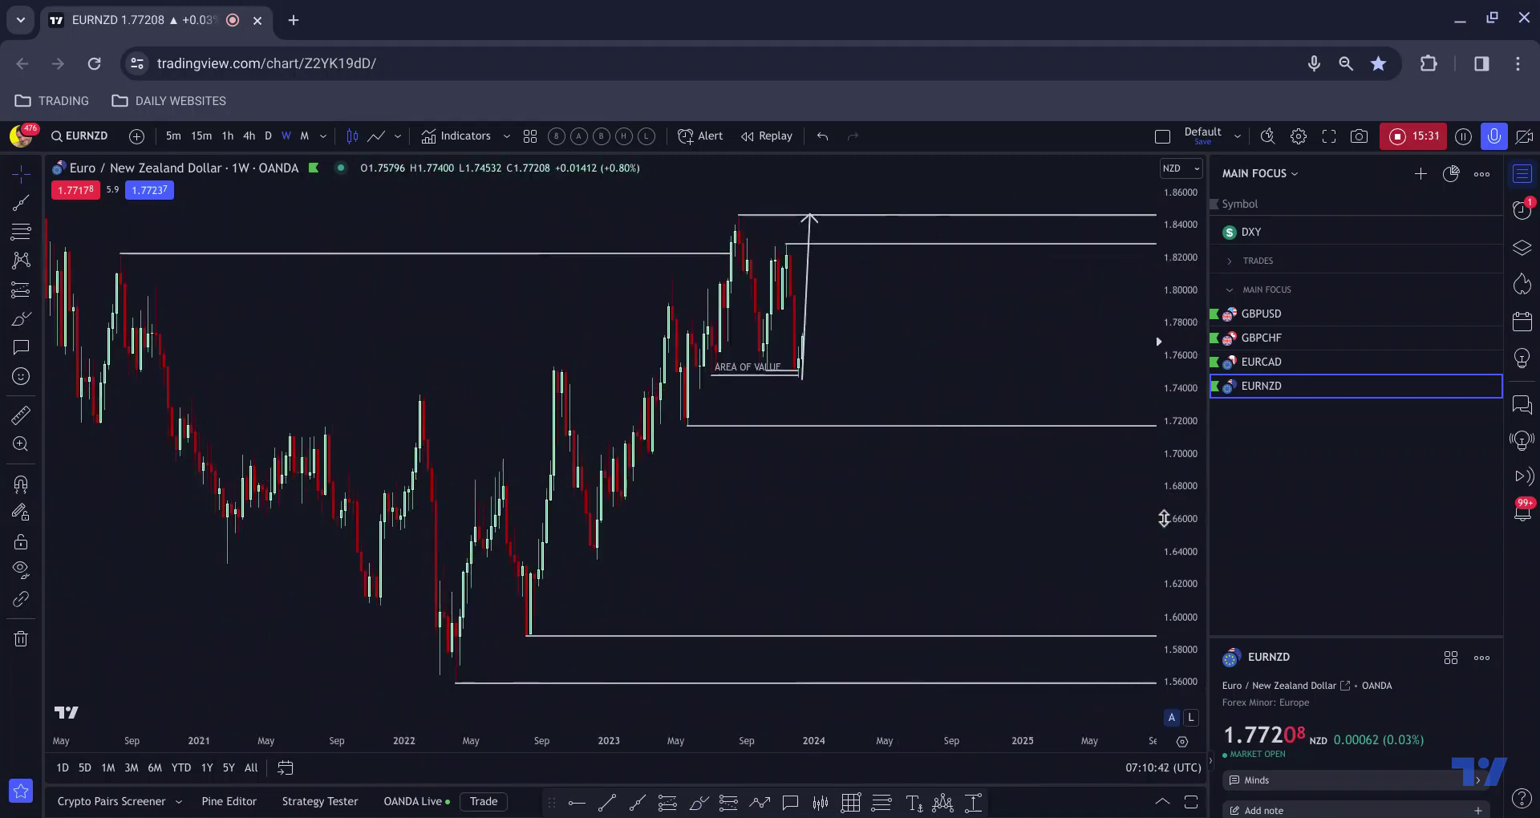
drag(1164, 521, 1163, 545)
drag(953, 542, 928, 617)
scroll(722, 433, up, 1)
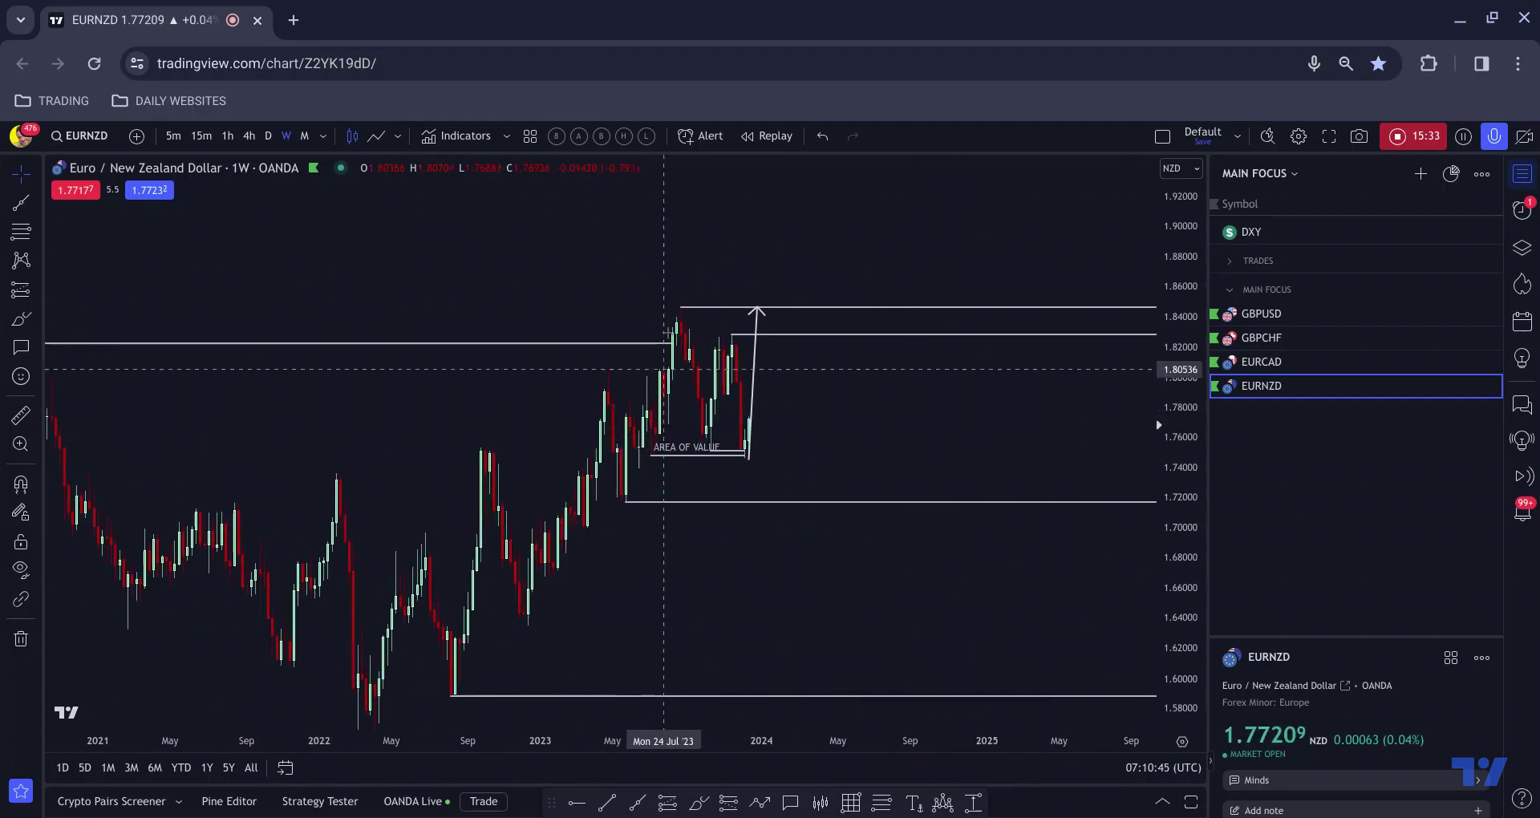
click(698, 802)
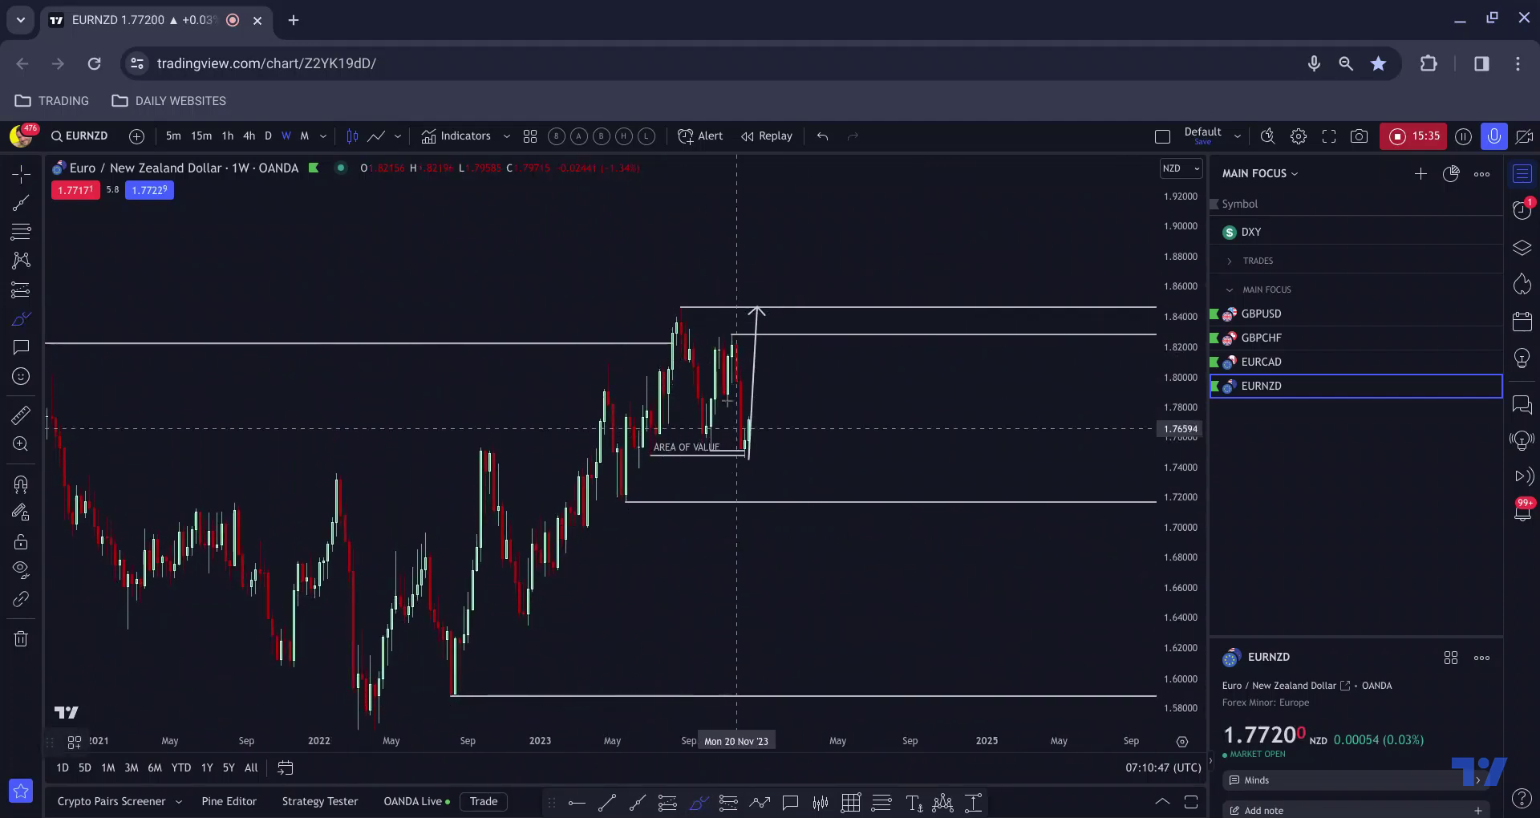
mouse_move(685, 307)
mouse_down()
mouse_move(698, 442)
mouse_move(736, 335)
mouse_up()
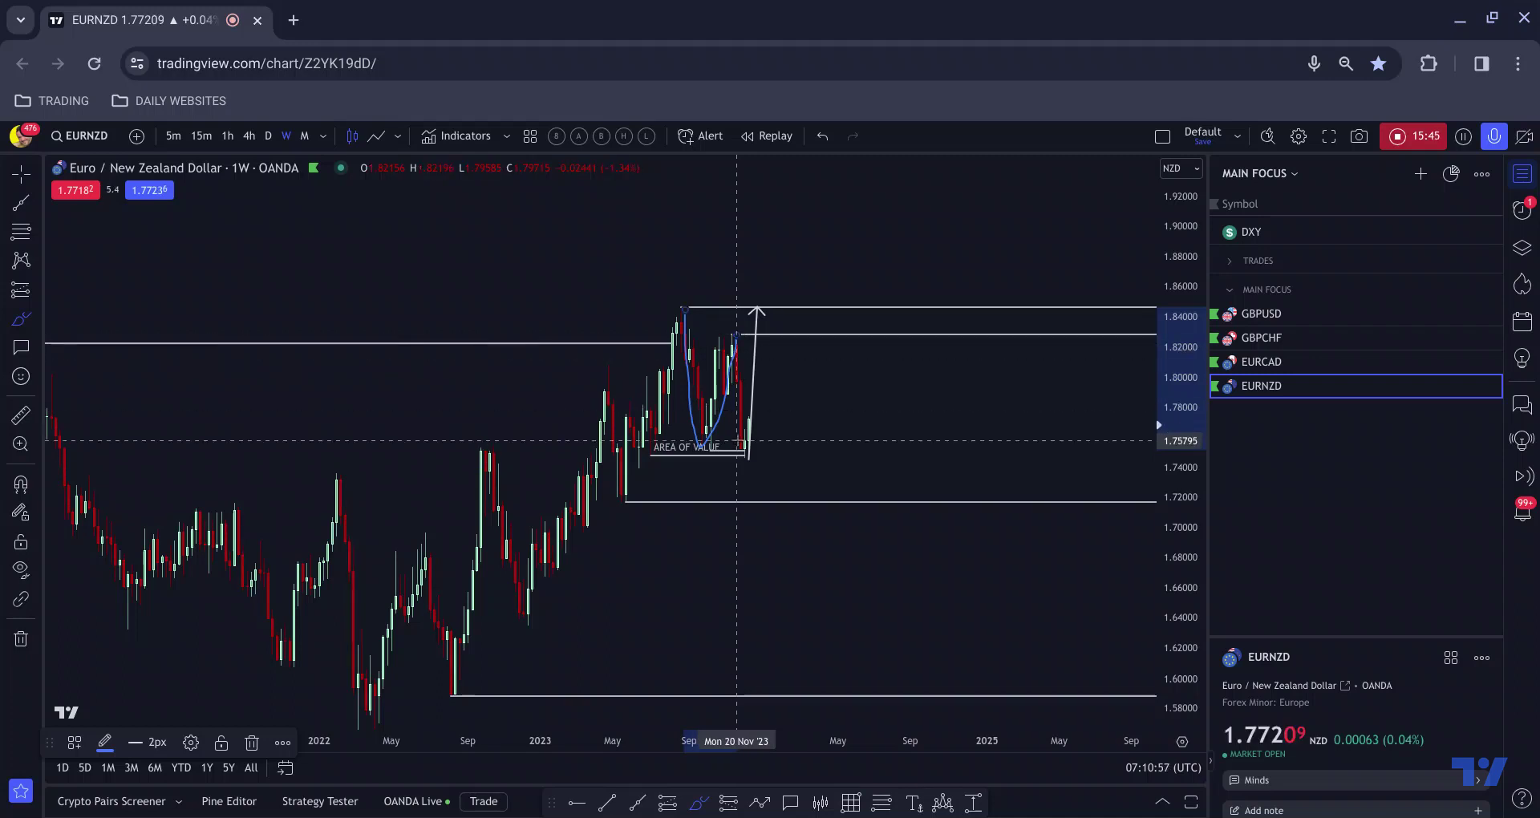
Examine EURNZD's weekly swing, the area of value and the upward forecast arrow against the earlier price history
scroll(736, 441, down, 3)
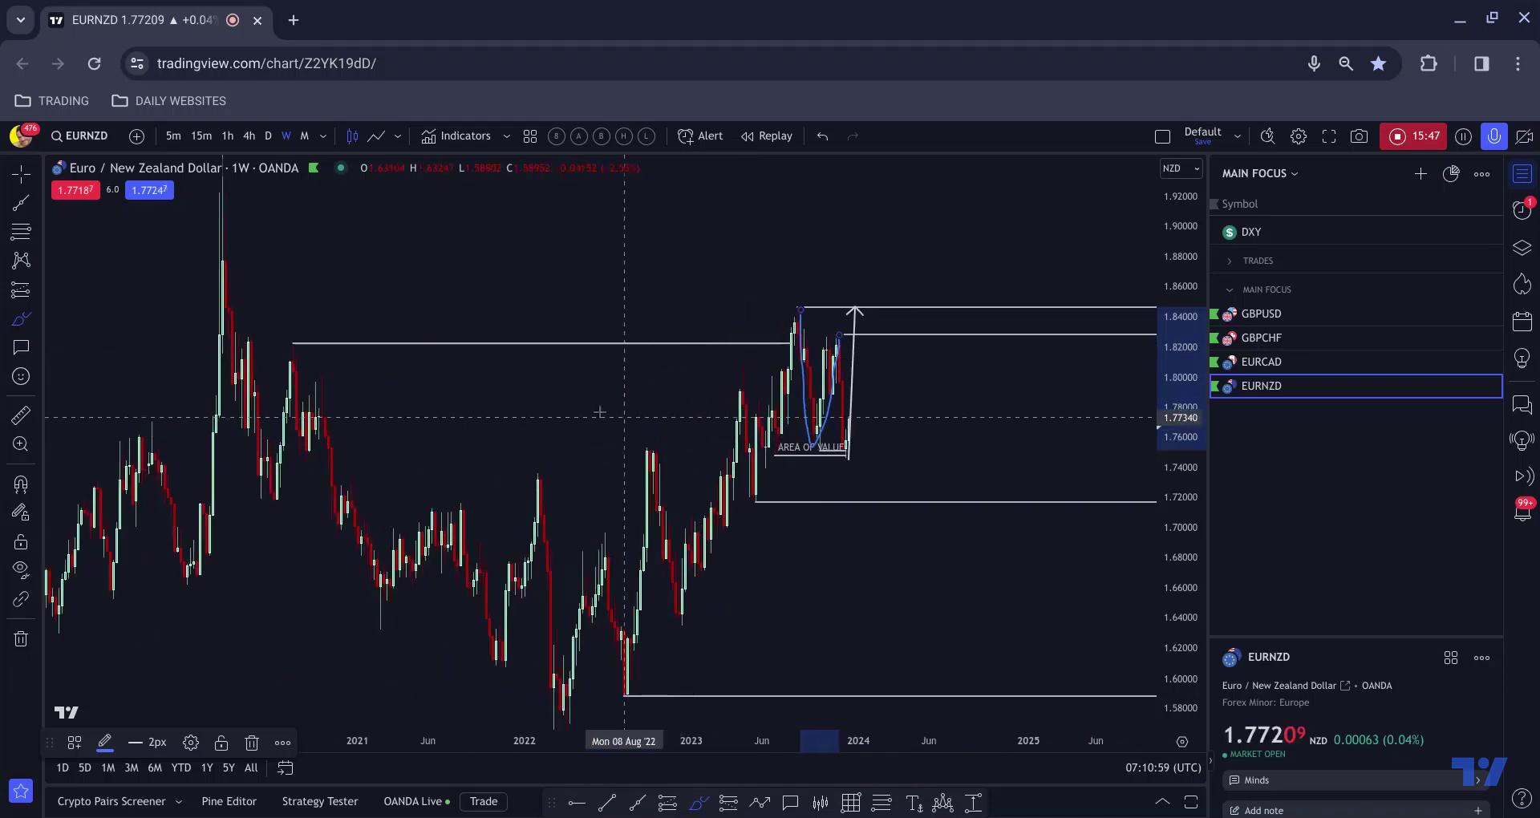
scroll(284, 342, up, 3)
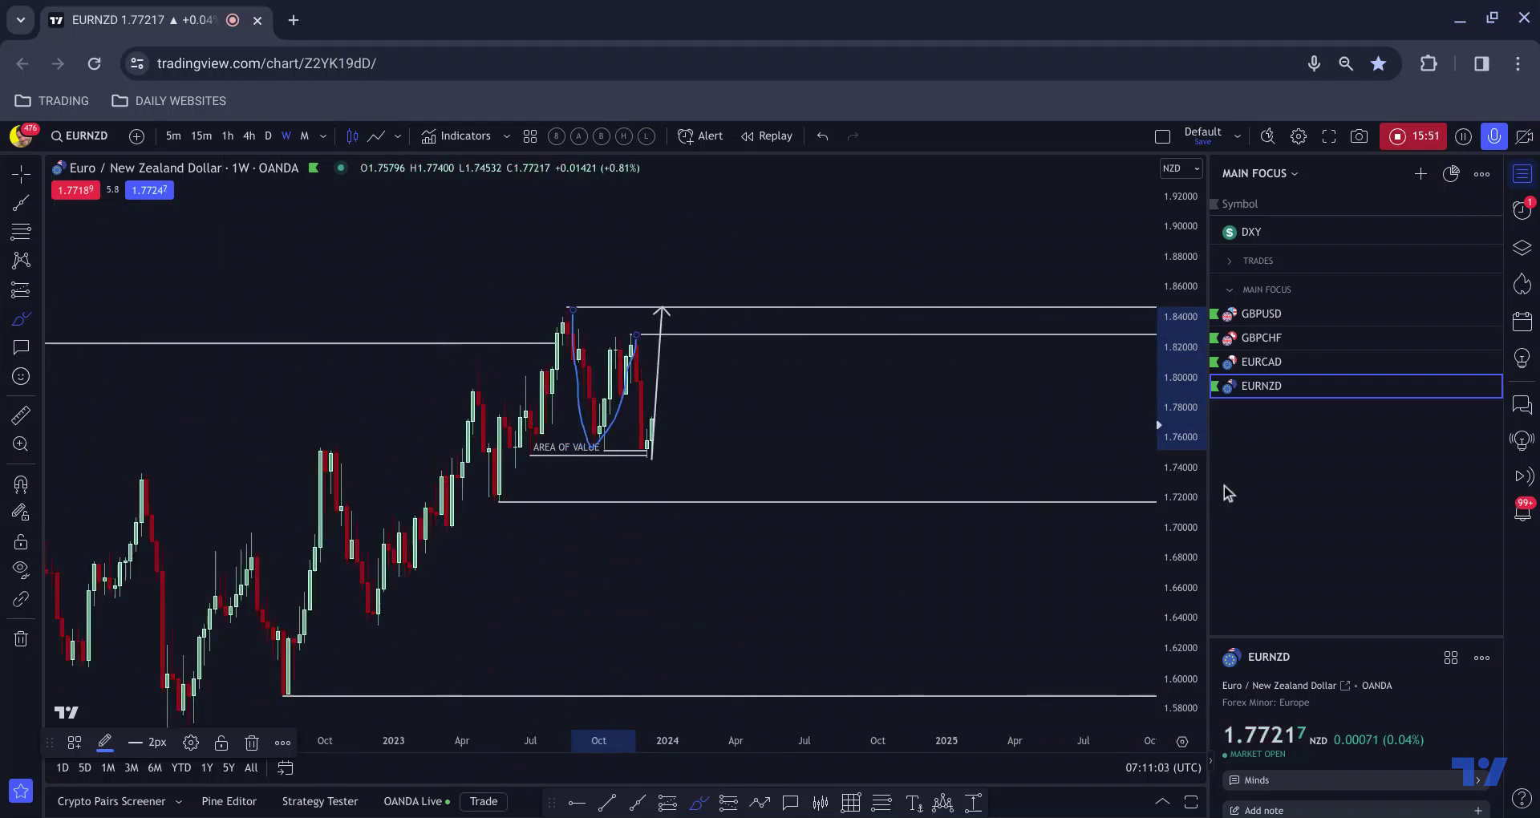
right_click(1181, 508)
click(1042, 415)
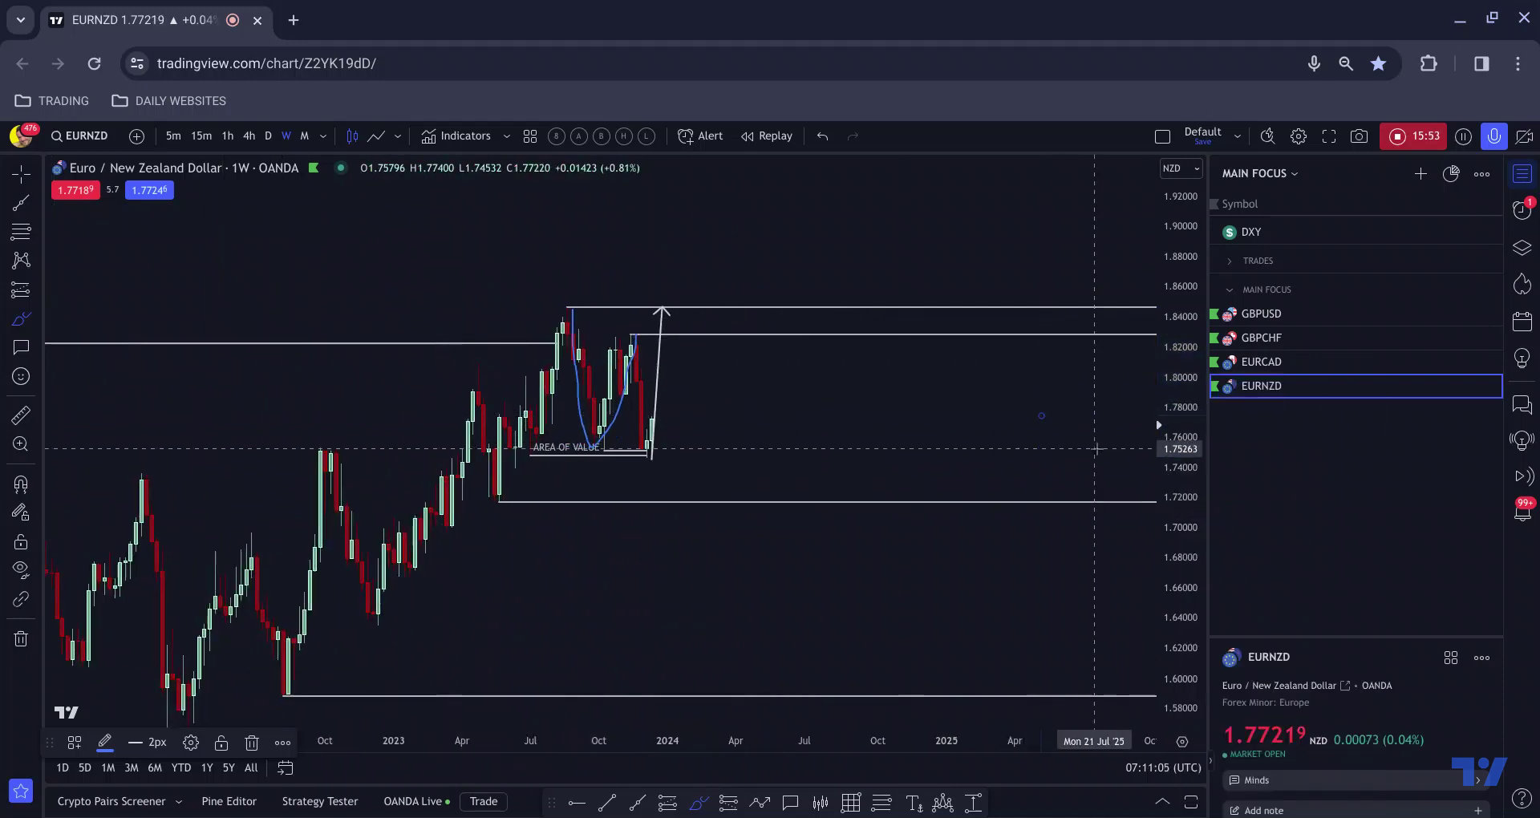
key(Escape)
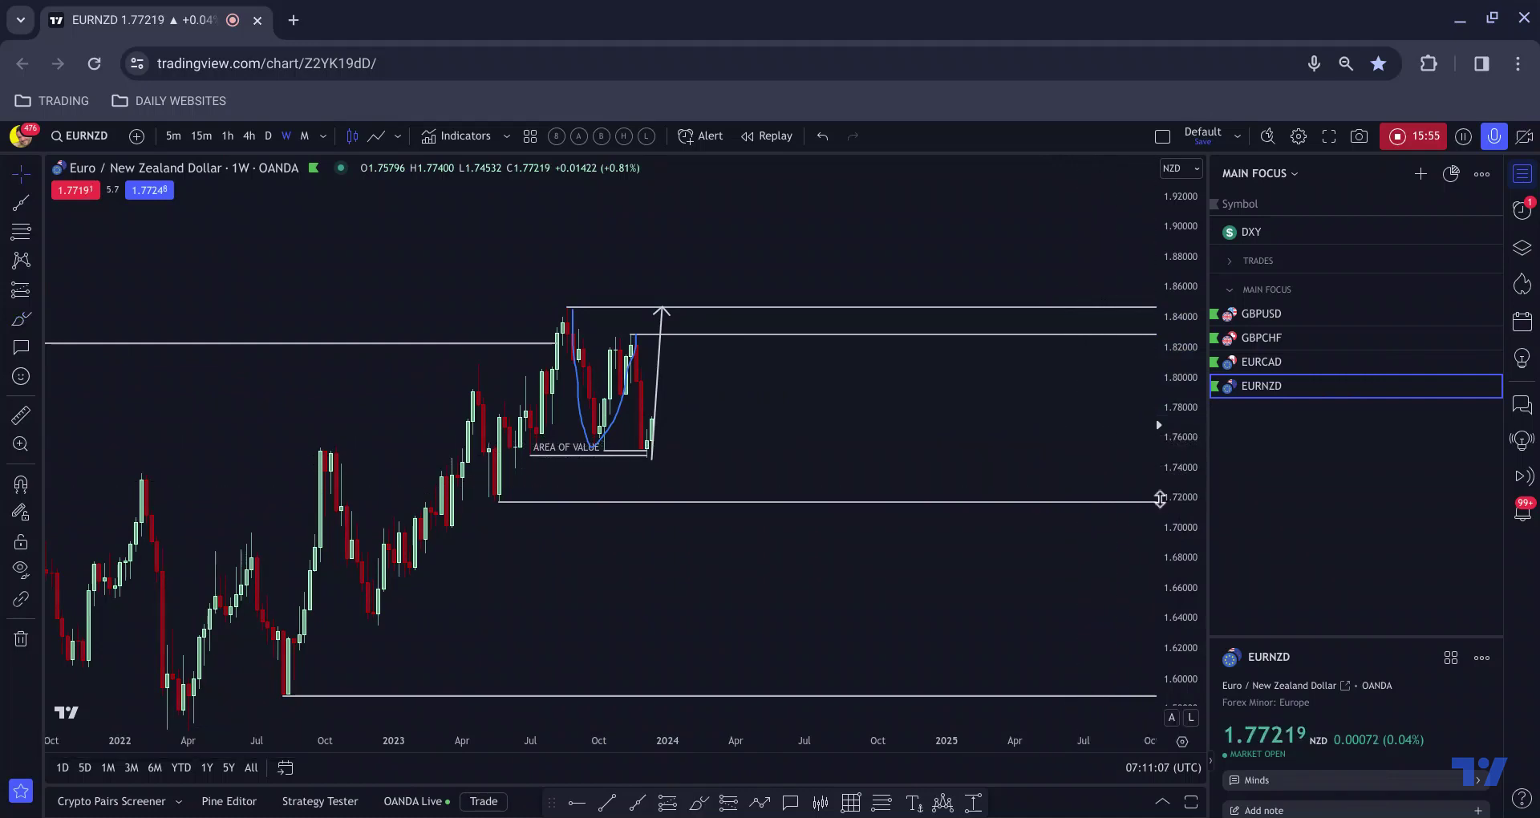
drag(1161, 500, 1117, 390)
drag(834, 416, 1077, 450)
scroll(1076, 446, up, 2)
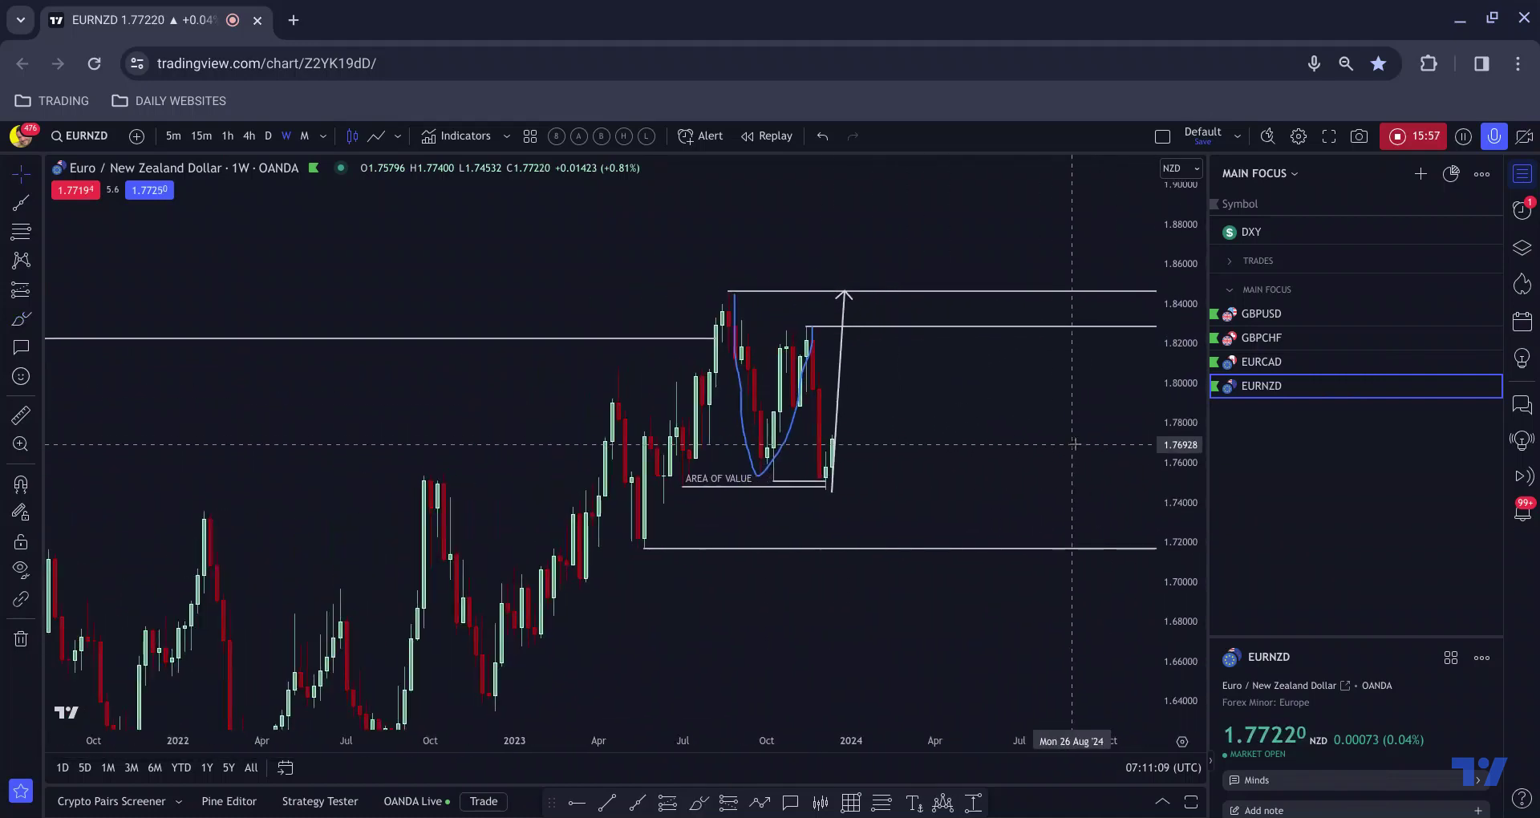
drag(1168, 511, 1148, 399)
scroll(902, 395, up, 1)
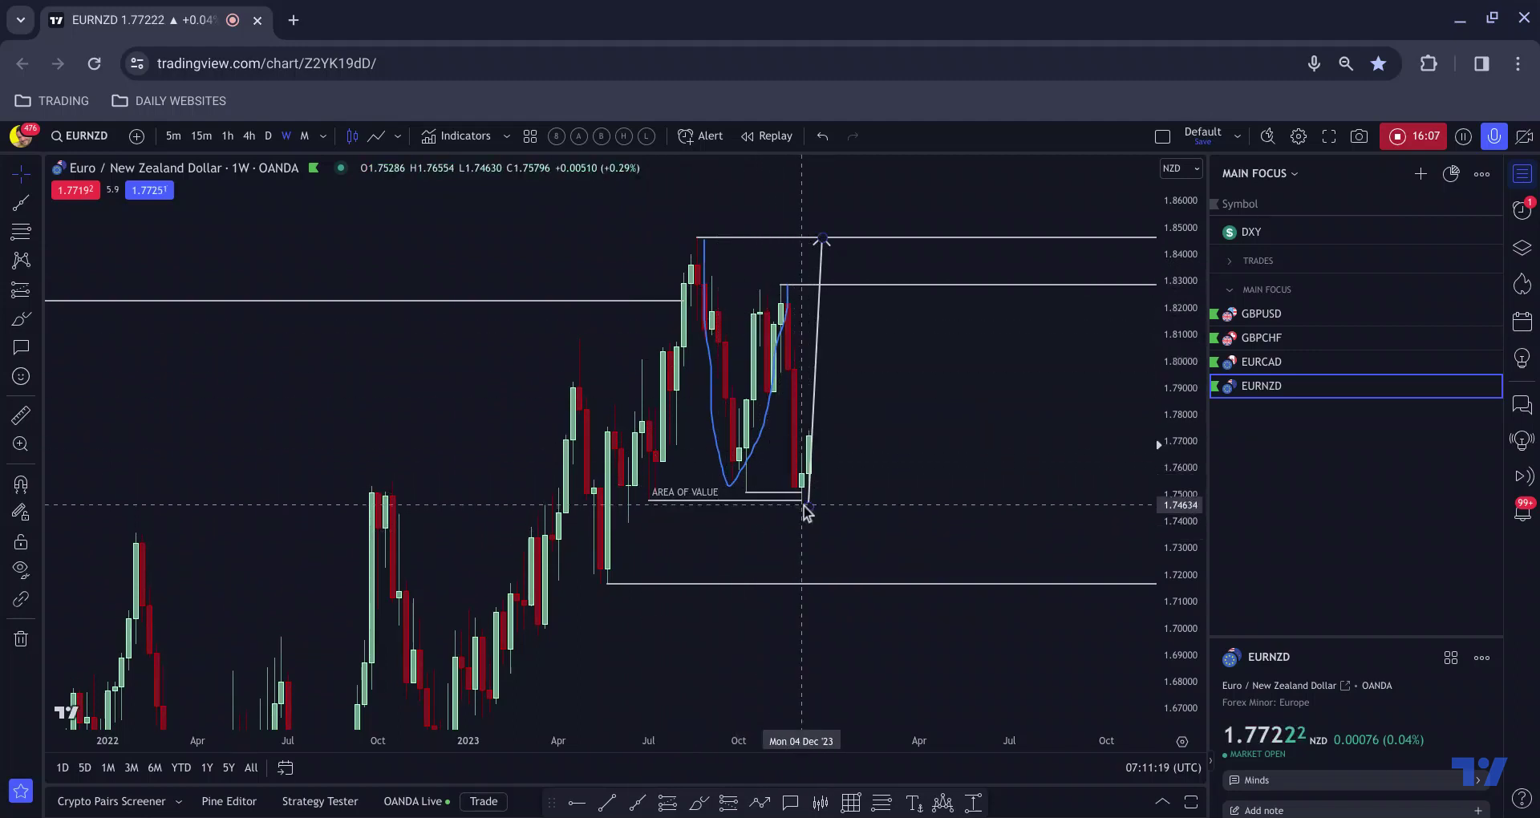
Shift the upward forecast arrow slightly forward in time so it starts just after the latest weekly candle
drag(1185, 587, 1180, 483)
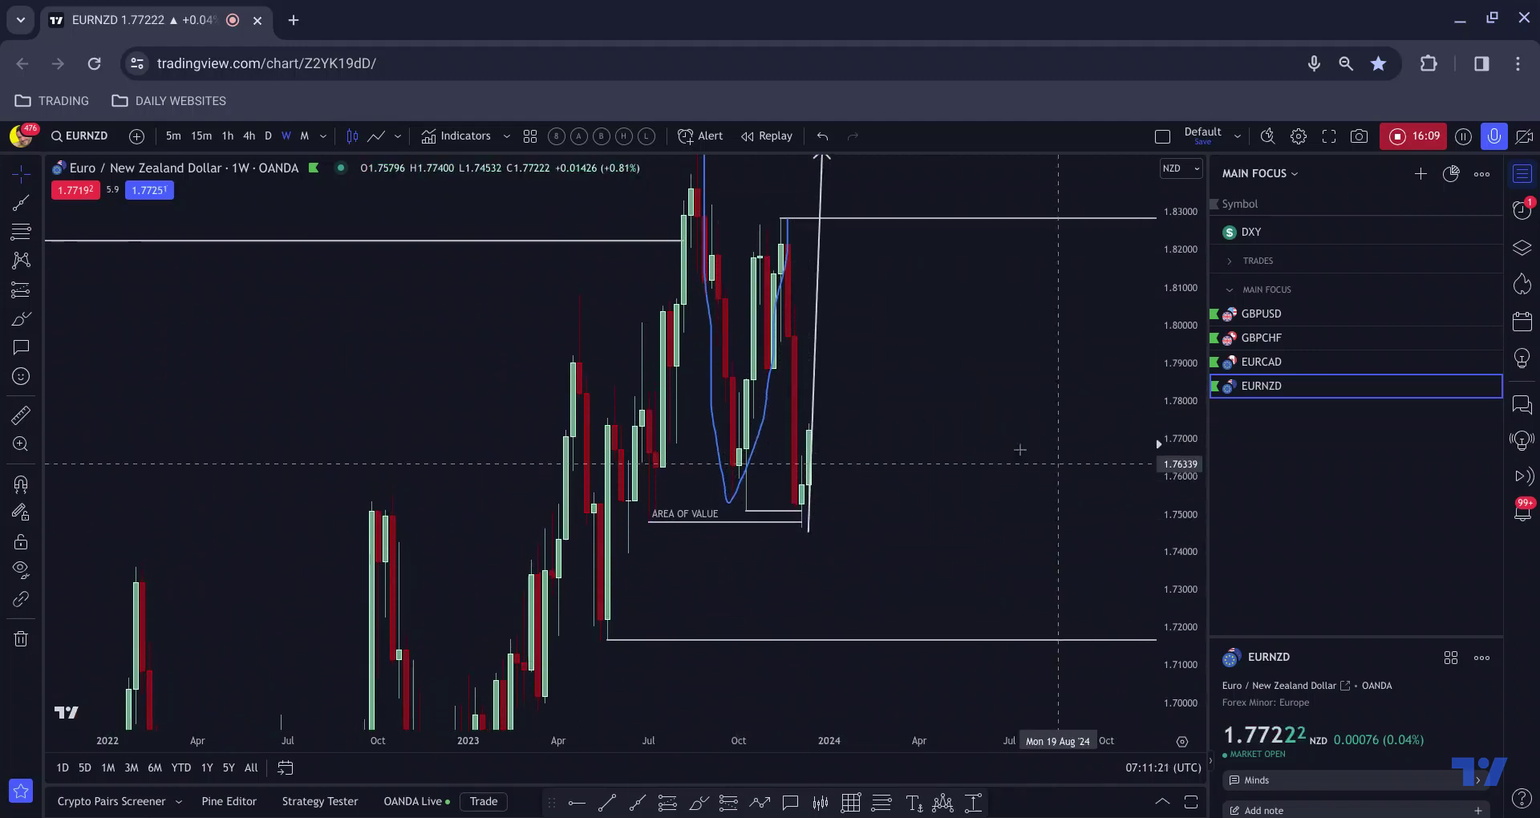
scroll(935, 422, up, 1)
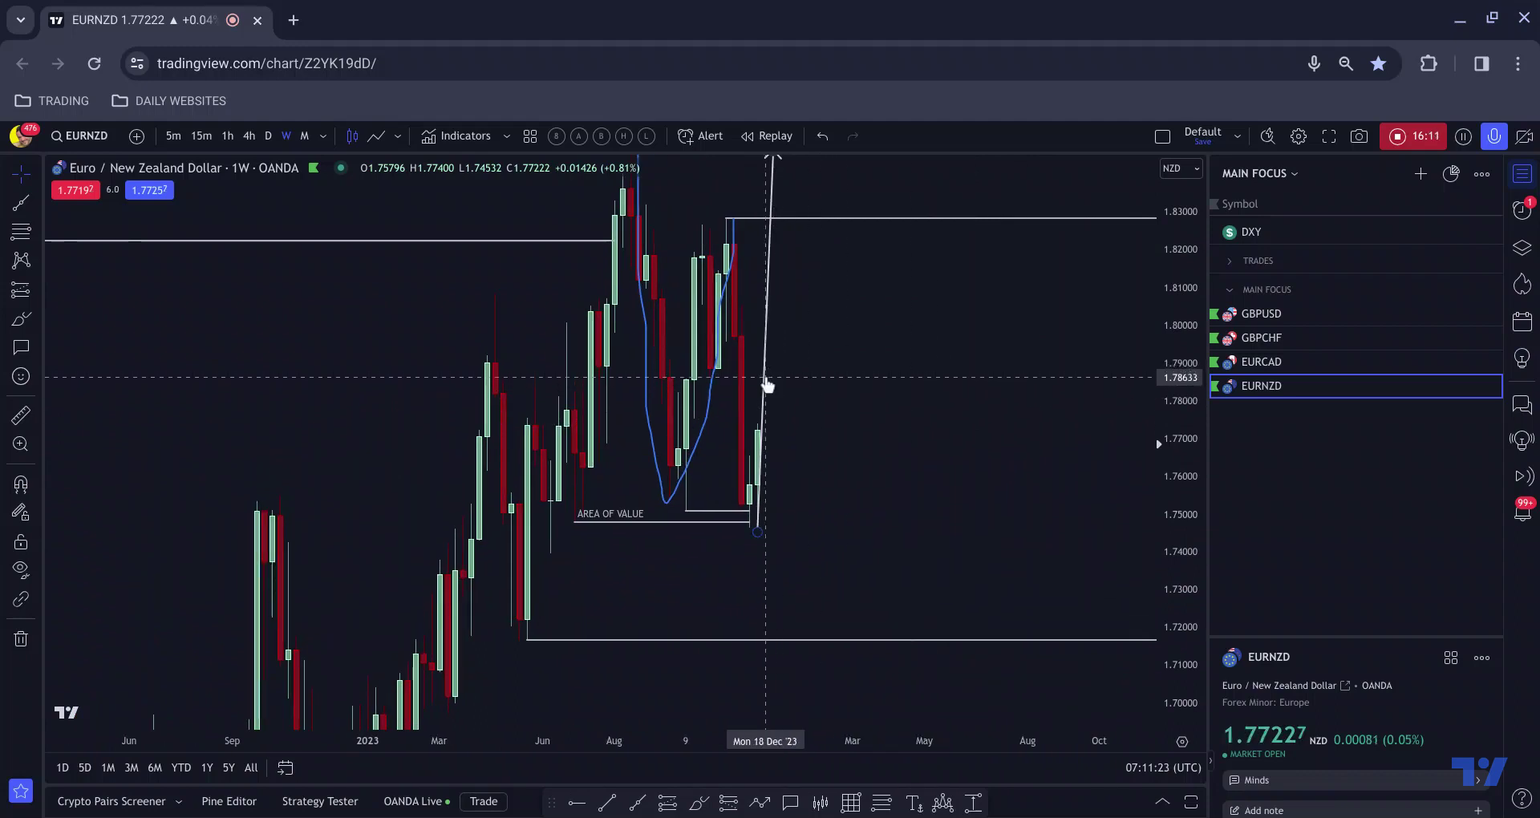
drag(766, 378, 774, 378)
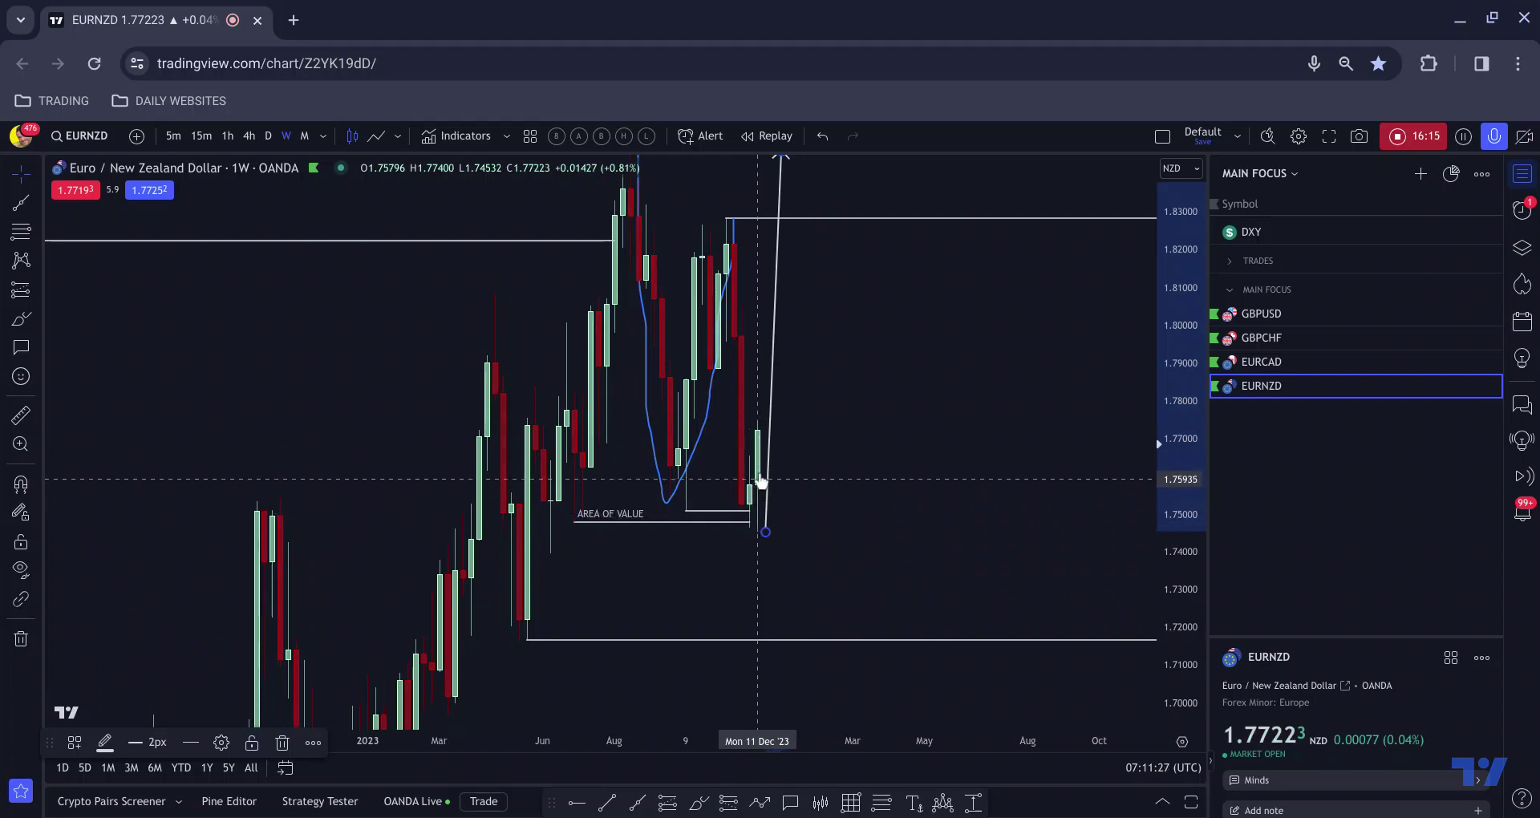
drag(1191, 415, 1188, 465)
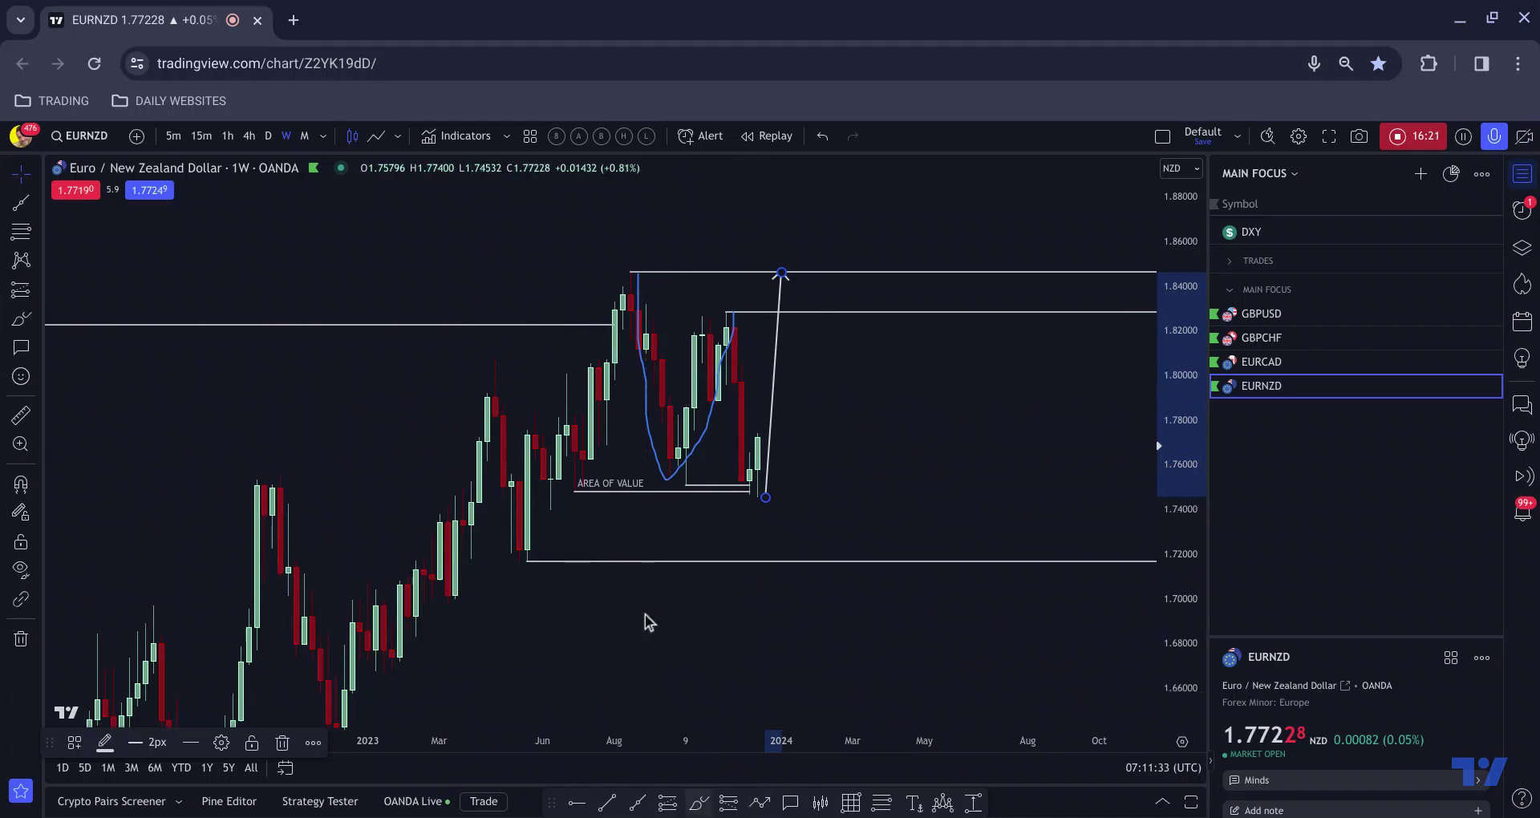
Brush the weekly rising upper and lower boundaries, the swing inside them to above the August high, and a projected drop to about 1.72
drag(491, 354, 726, 232)
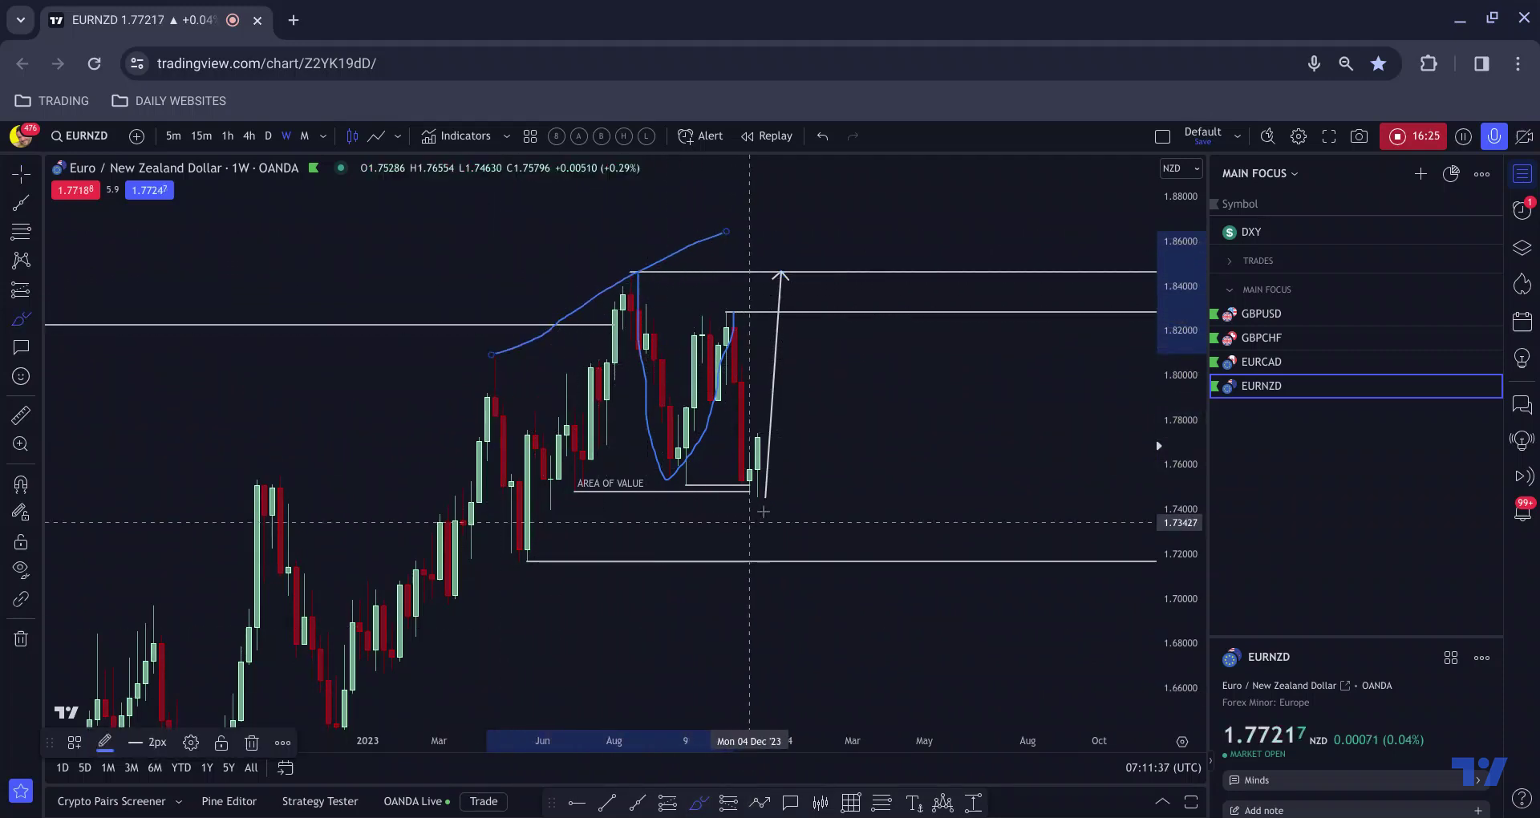
drag(762, 495, 529, 557)
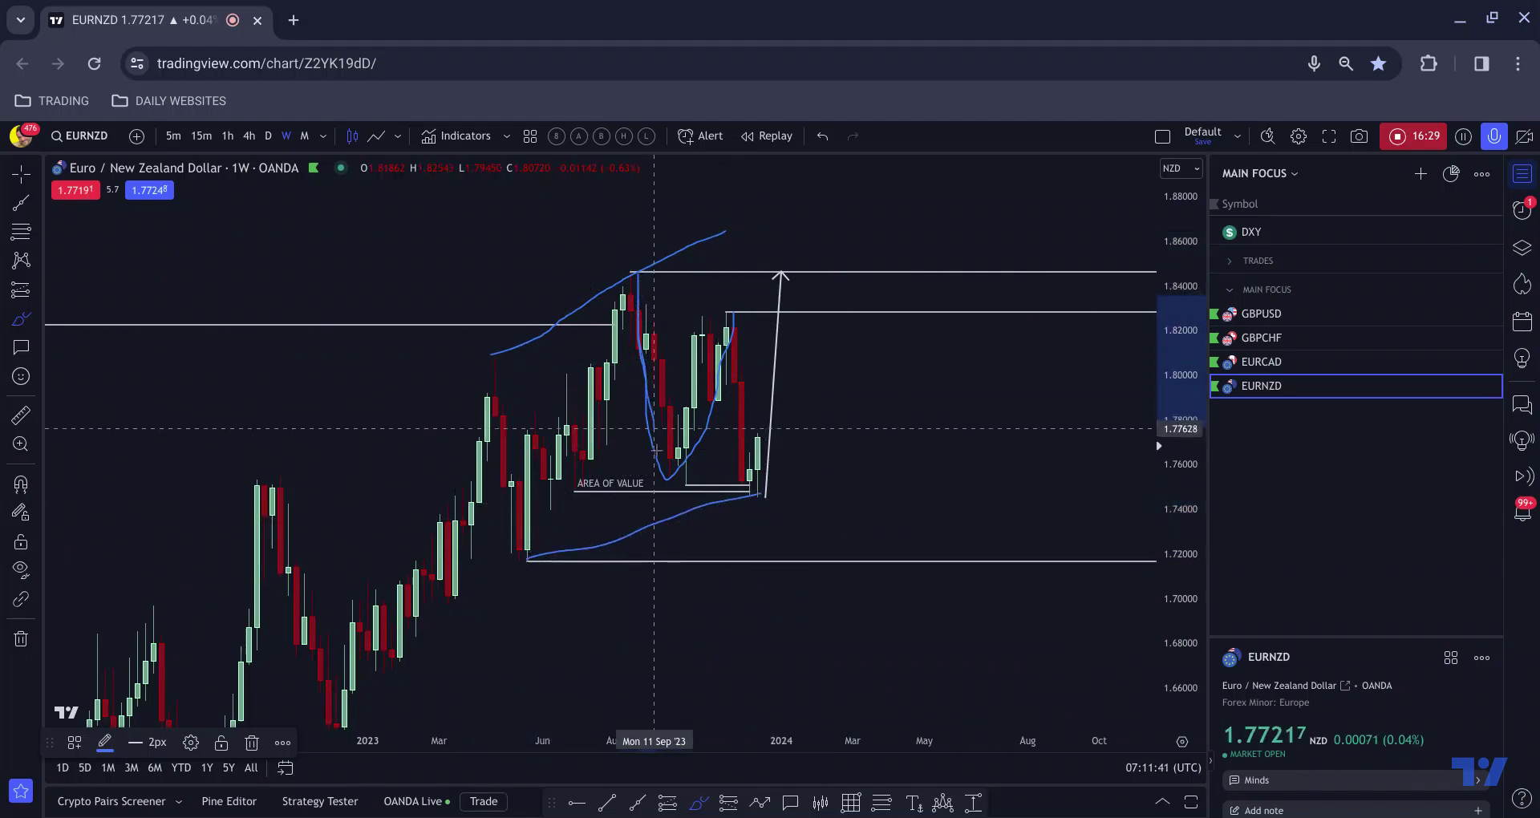
mouse_move(656, 449)
mouse_down()
mouse_move(665, 463)
mouse_move(731, 329)
mouse_move(757, 489)
mouse_up()
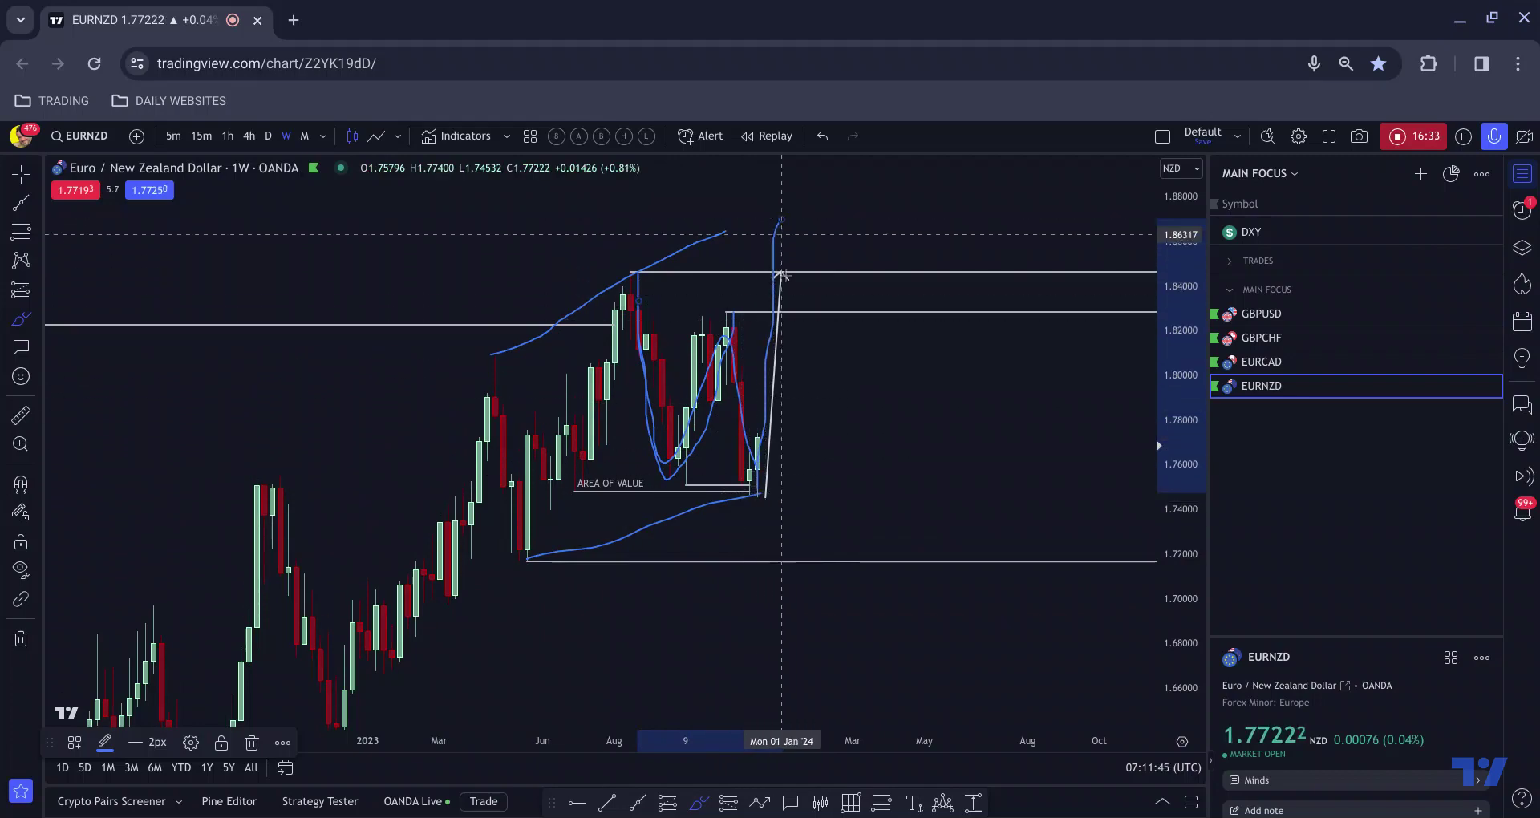
scroll(738, 301, down, 8)
scroll(755, 324, up, 4)
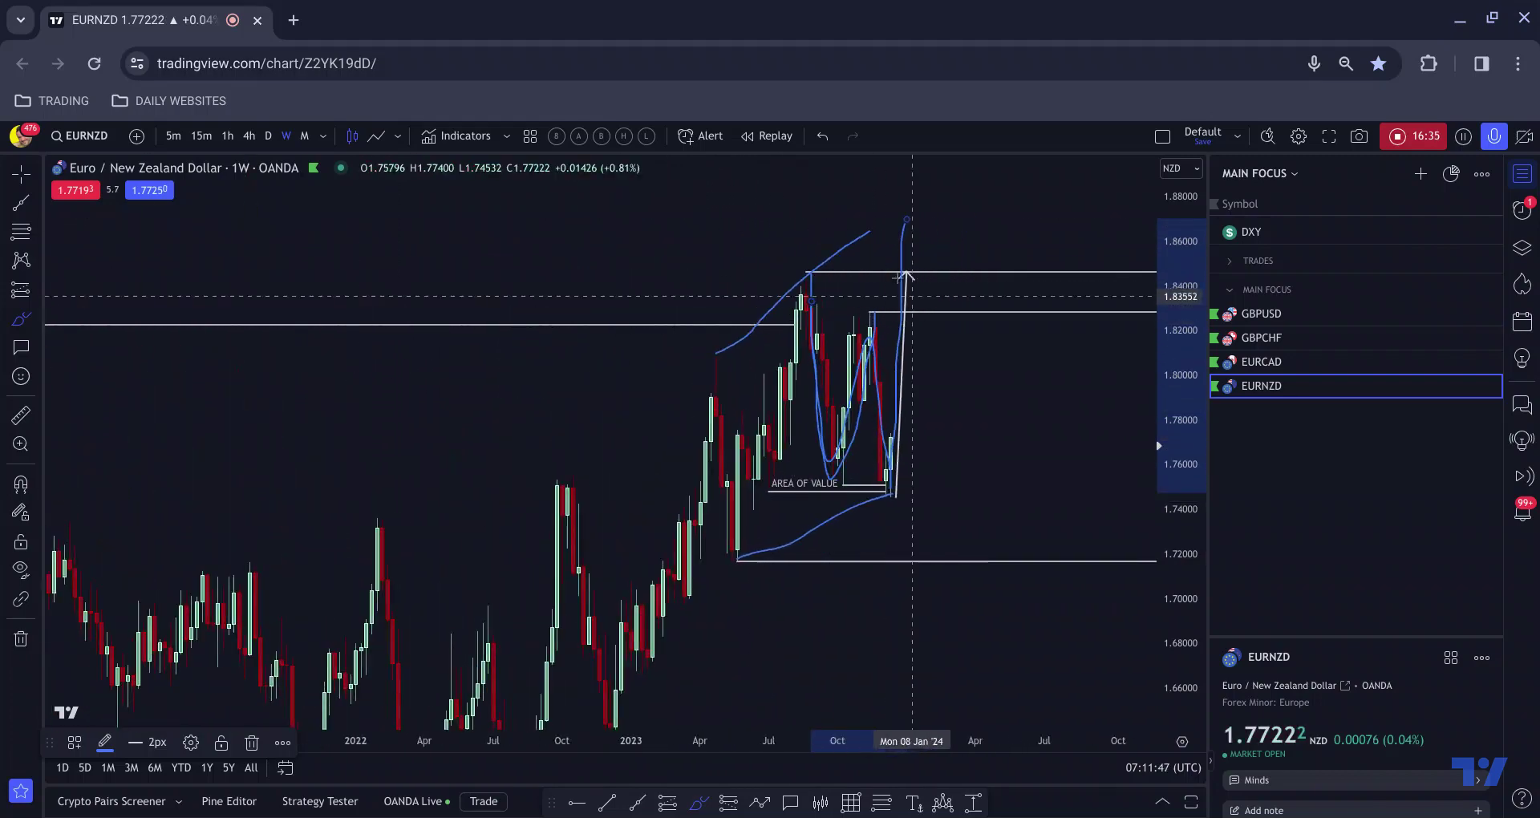
drag(905, 225, 983, 546)
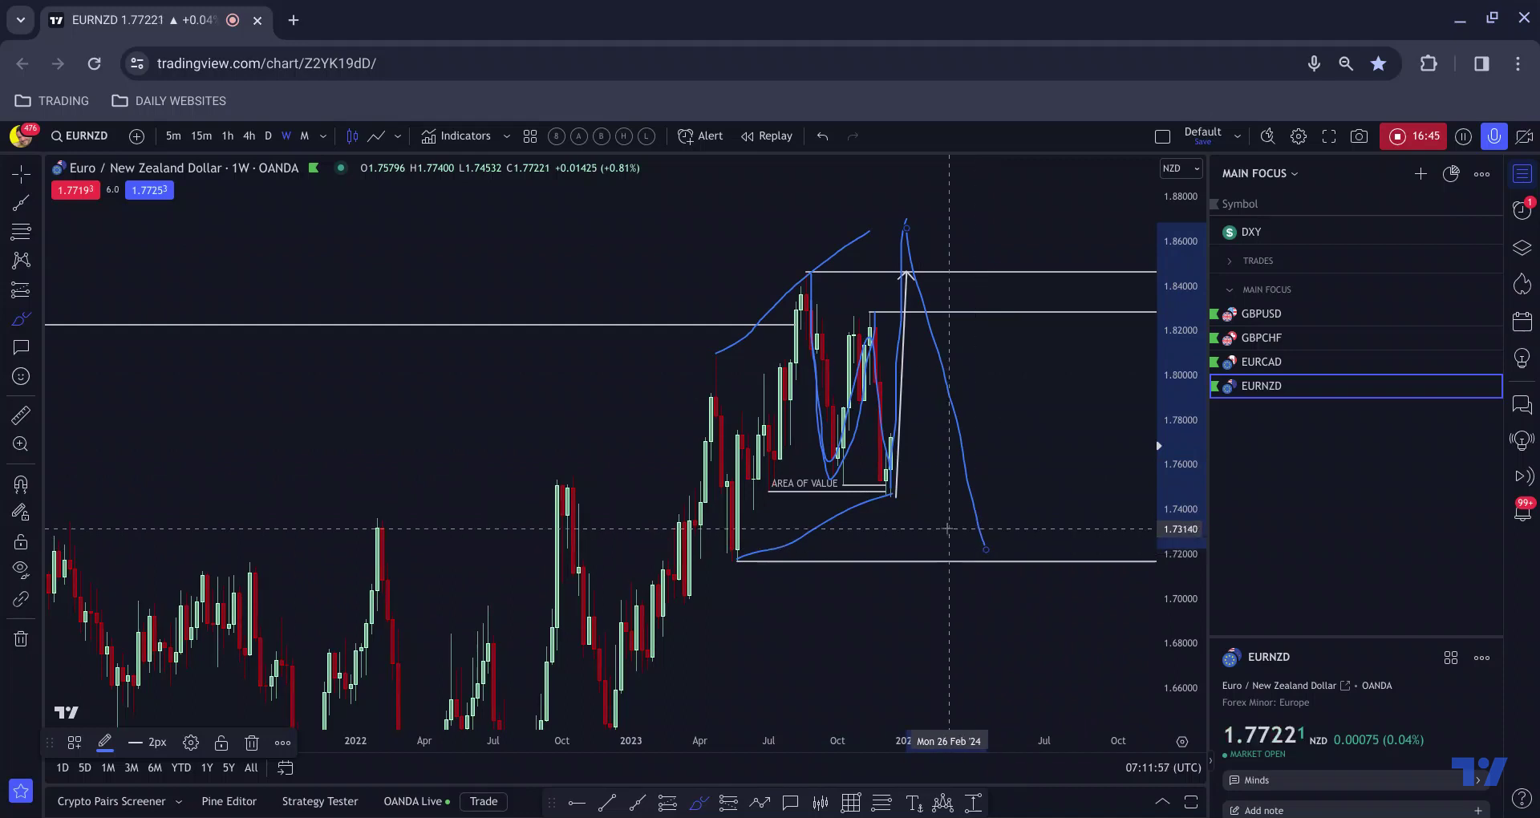
Undo the weekly boundary, swing and projected-drop brush strokes and the forecast arrow's shift
key(ctrl+z)
key(ctrl+z)
key(ctrl+z)
key(ctrl+z)
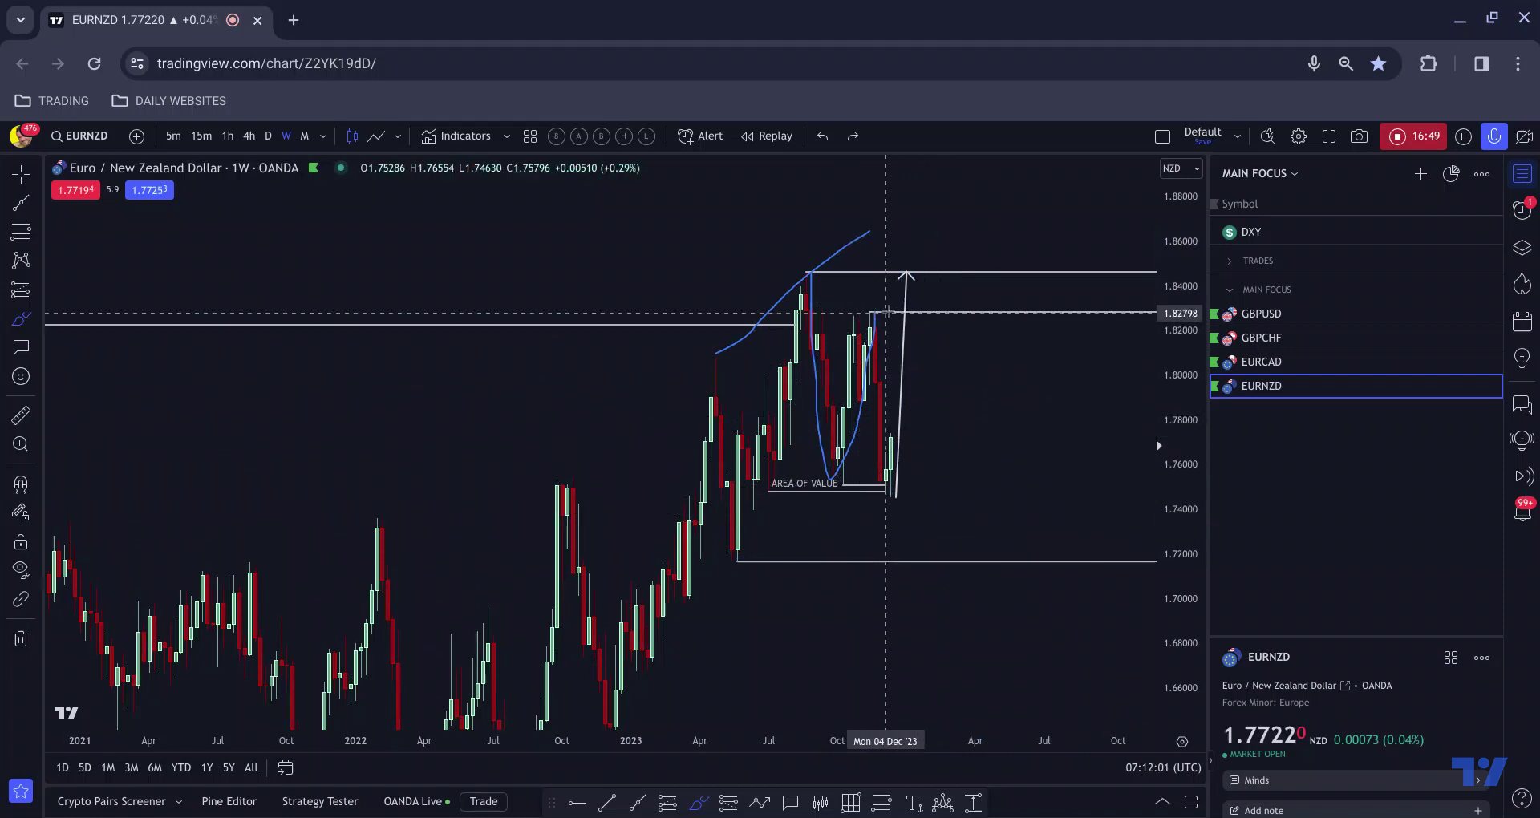
key(ctrl)
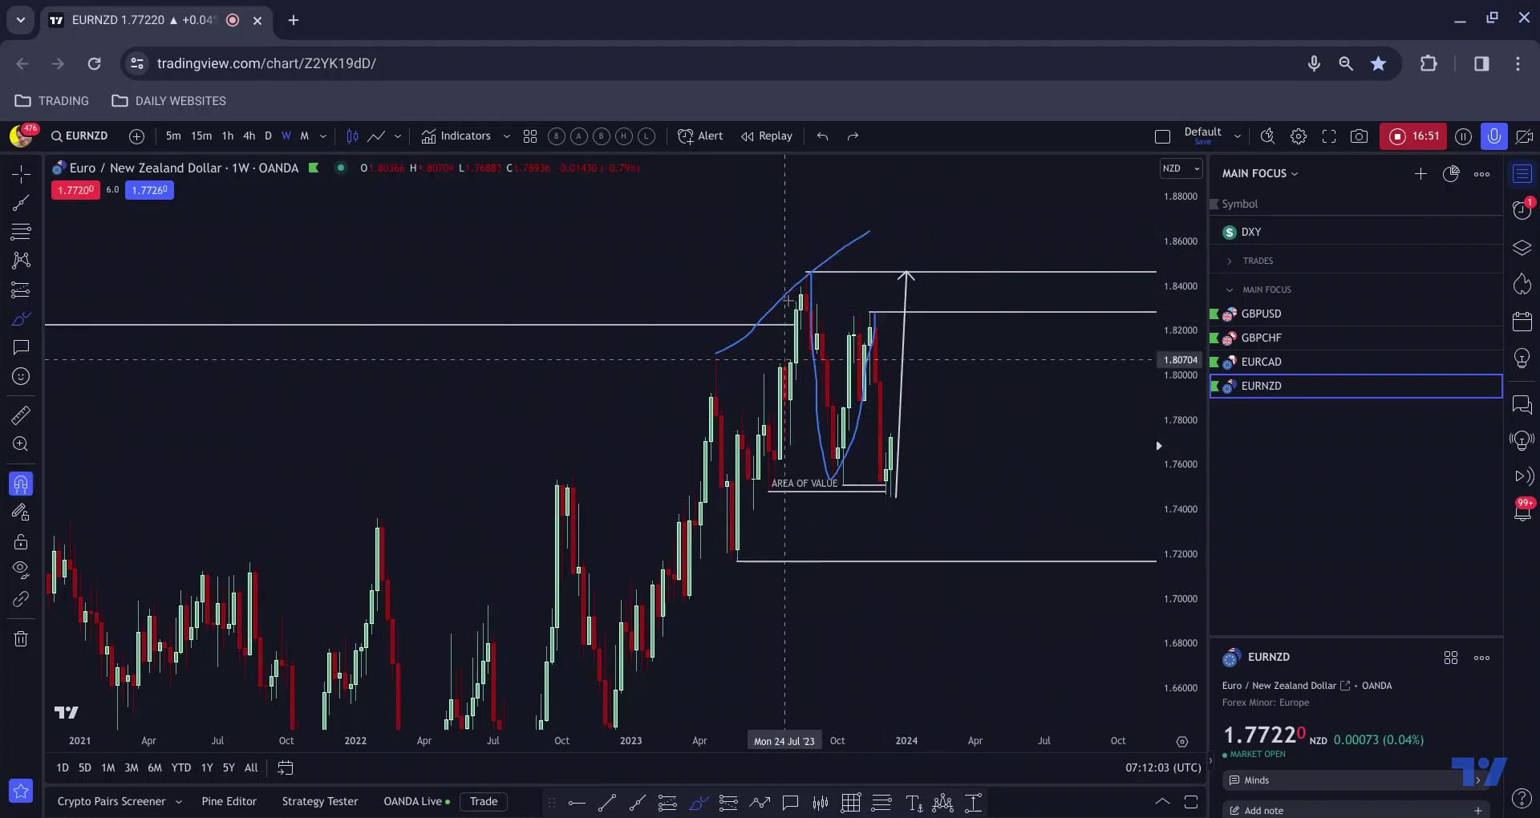
key(ctrl+z)
key(ctrl+z)
key(ctrl+z)
key(ctrl+z)
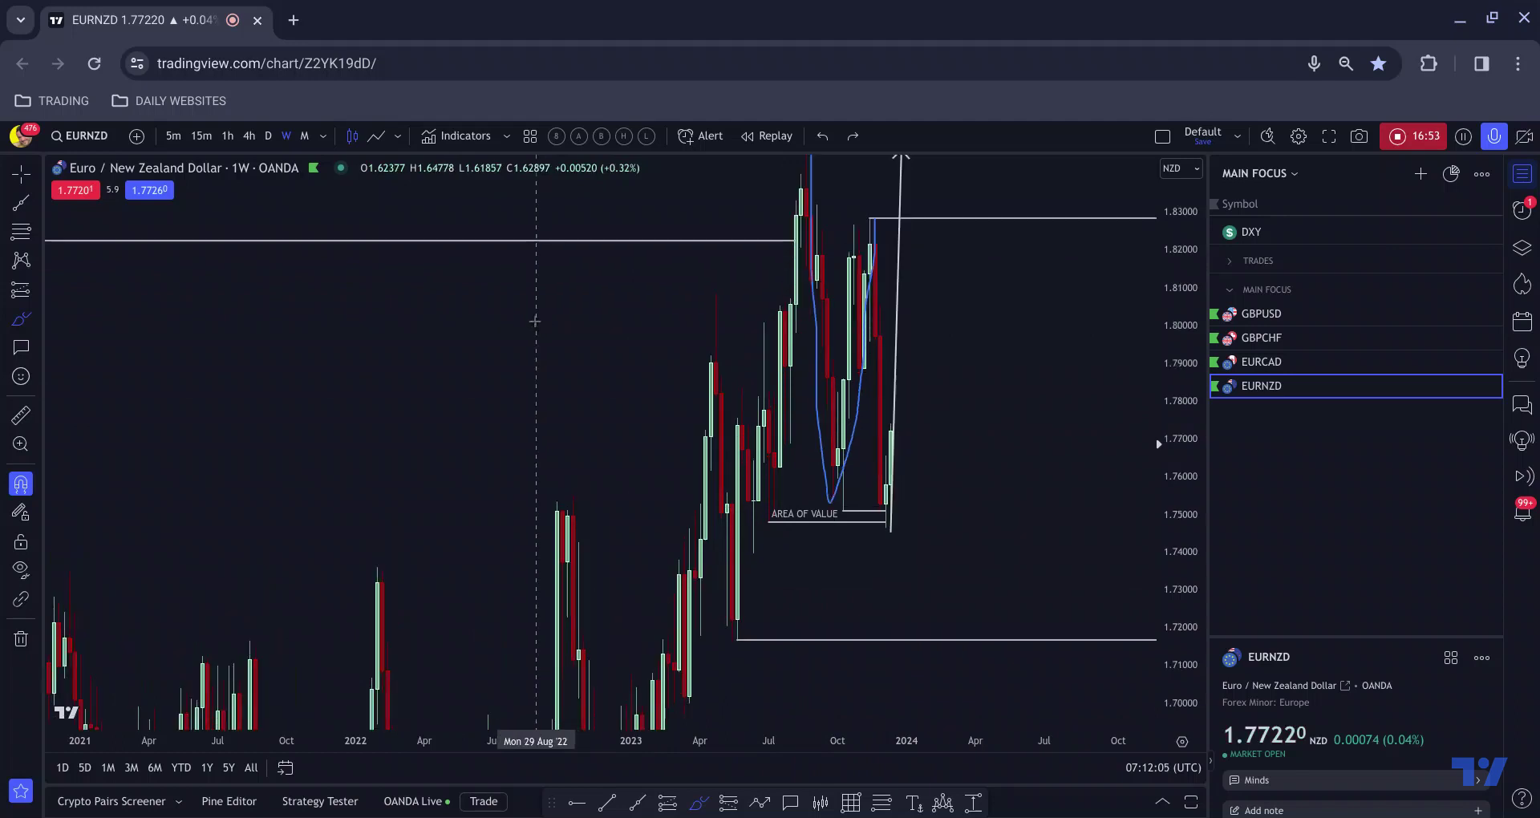
scroll(514, 262, right, 5)
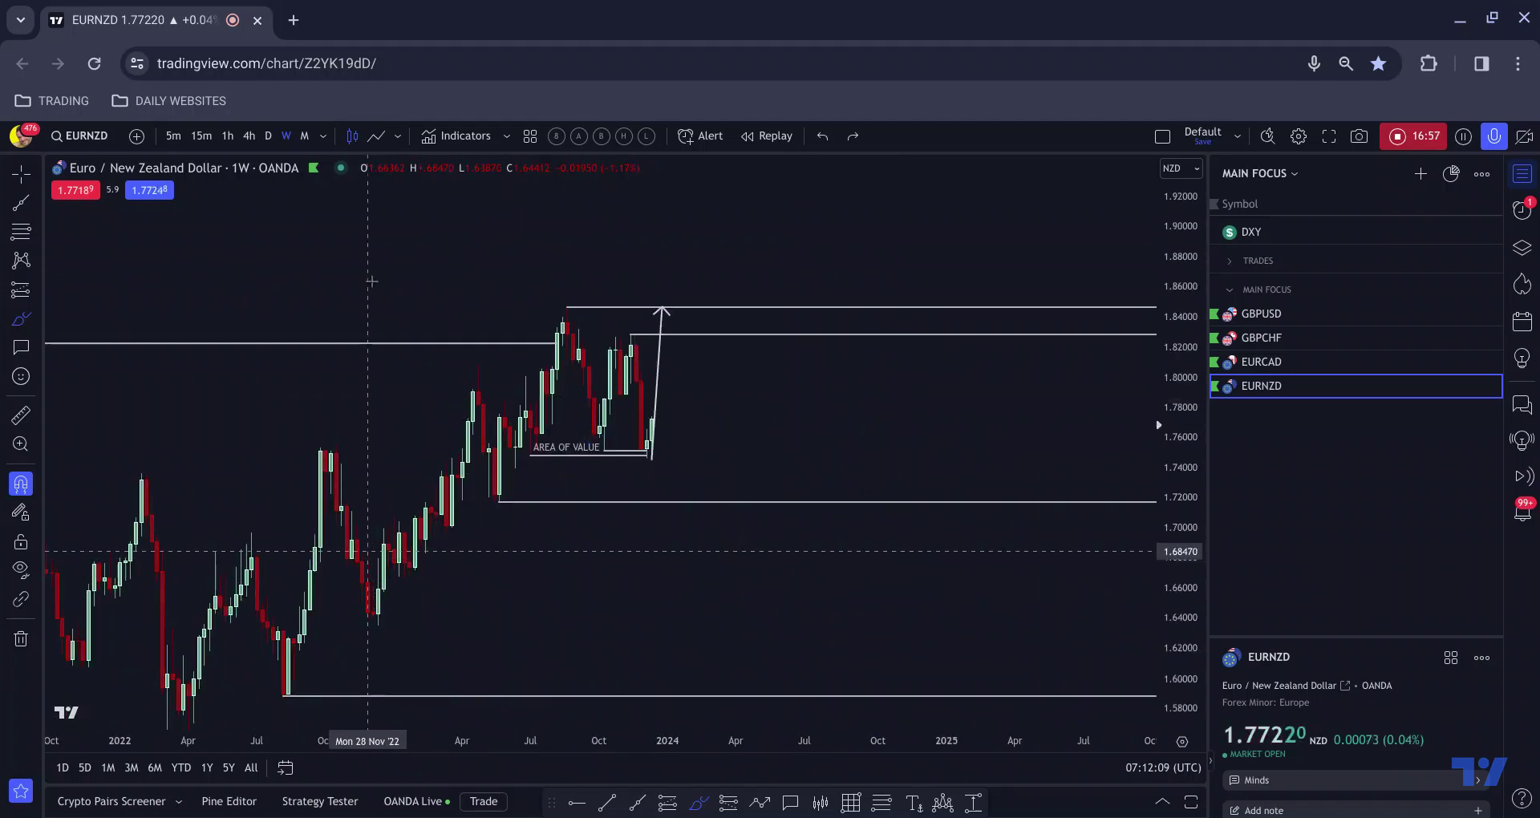
Review EURNZD on the daily timeframe and switch it to the 4-hour chart, framed around the December lows
click(270, 136)
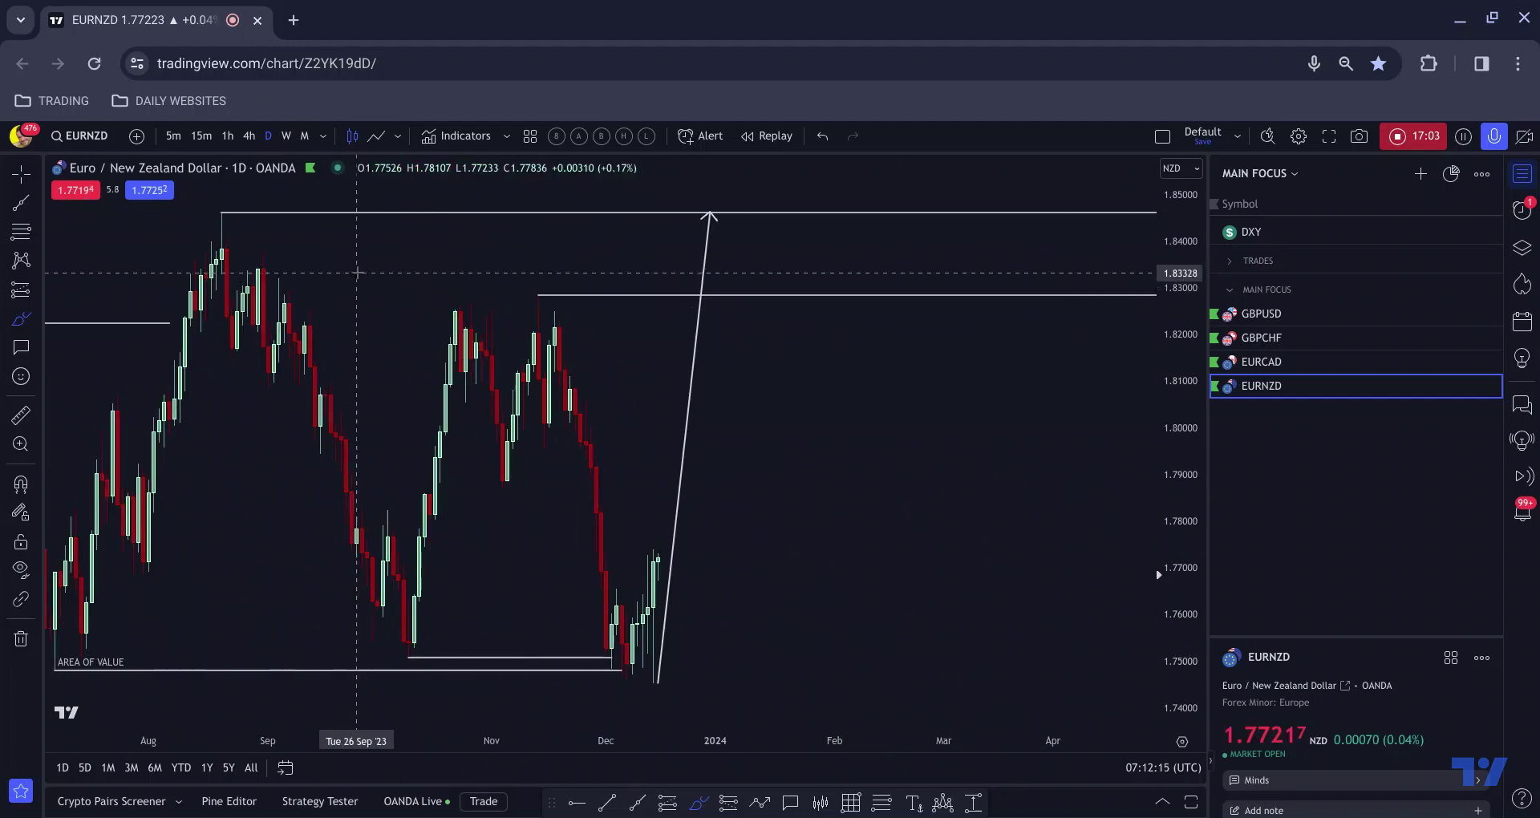
click(249, 136)
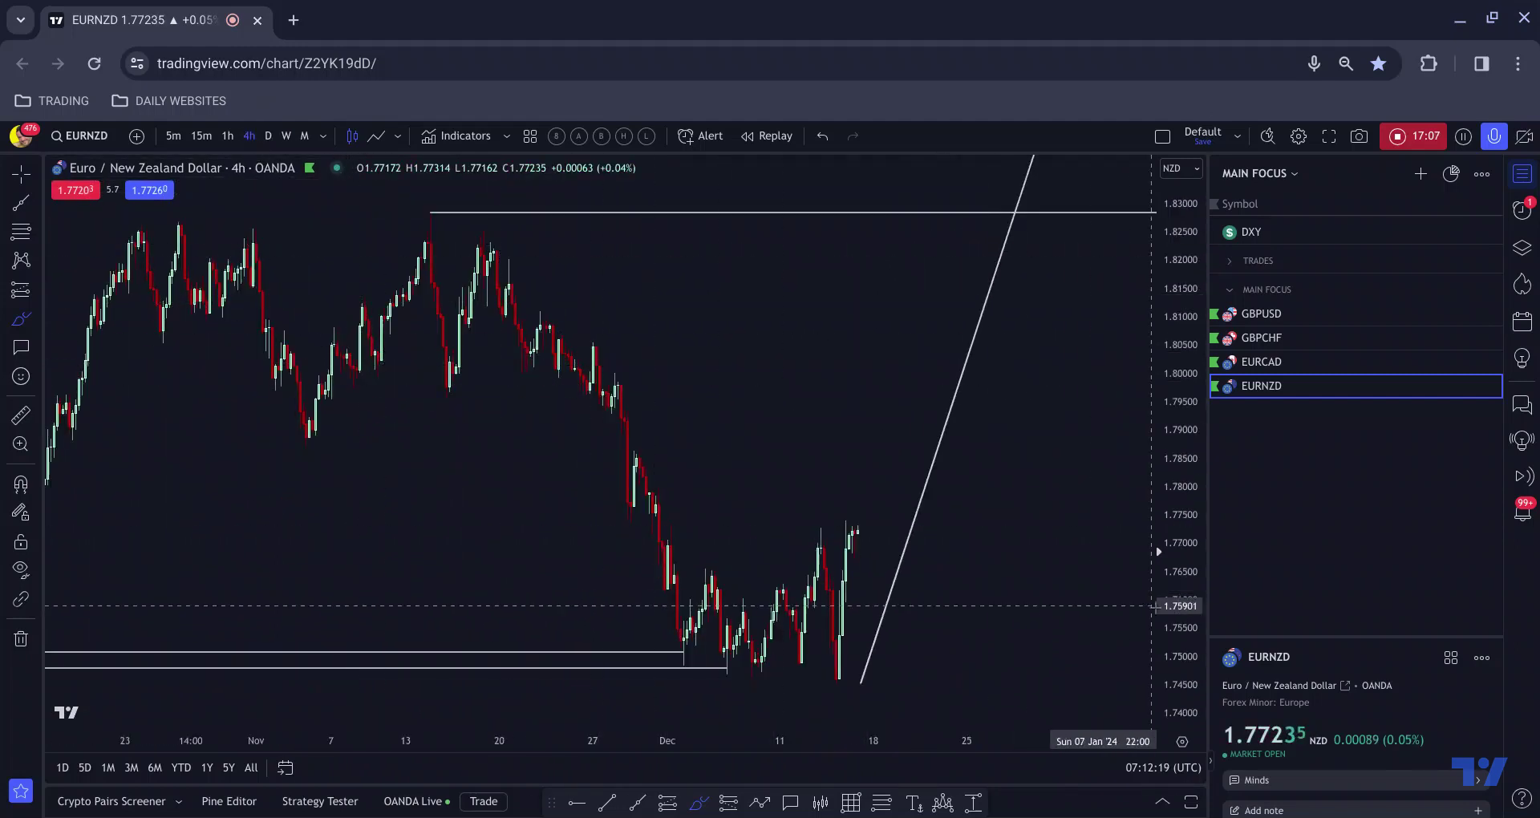
drag(1167, 609, 1169, 566)
key(Escape)
drag(1051, 523, 1038, 408)
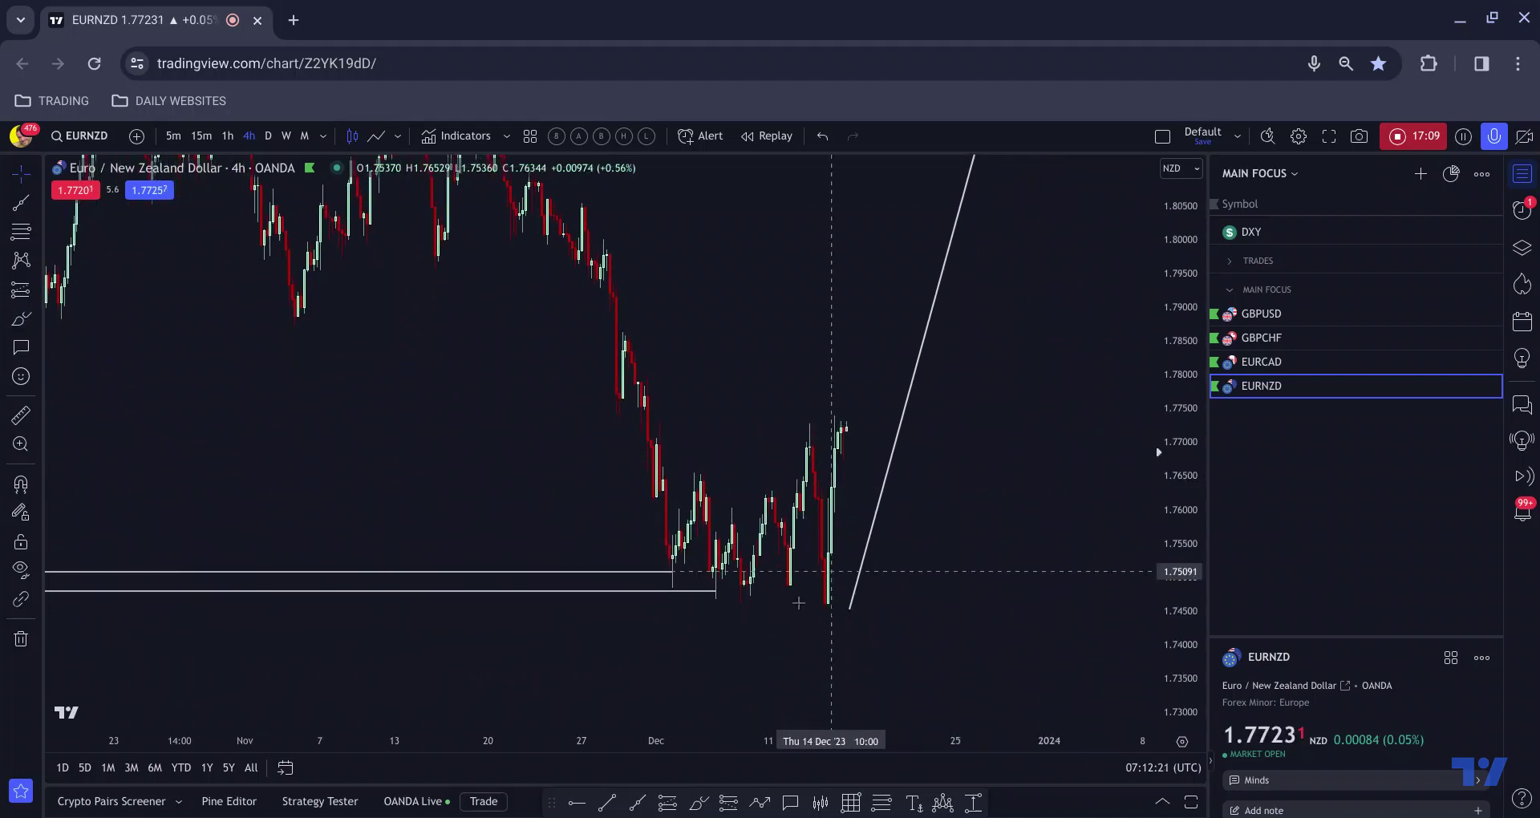
Brush the 4-hour range's lower edge, its rising and flat upper edges, and the drop from the 13 December high to the low
drag(798, 603, 728, 613)
click(699, 803)
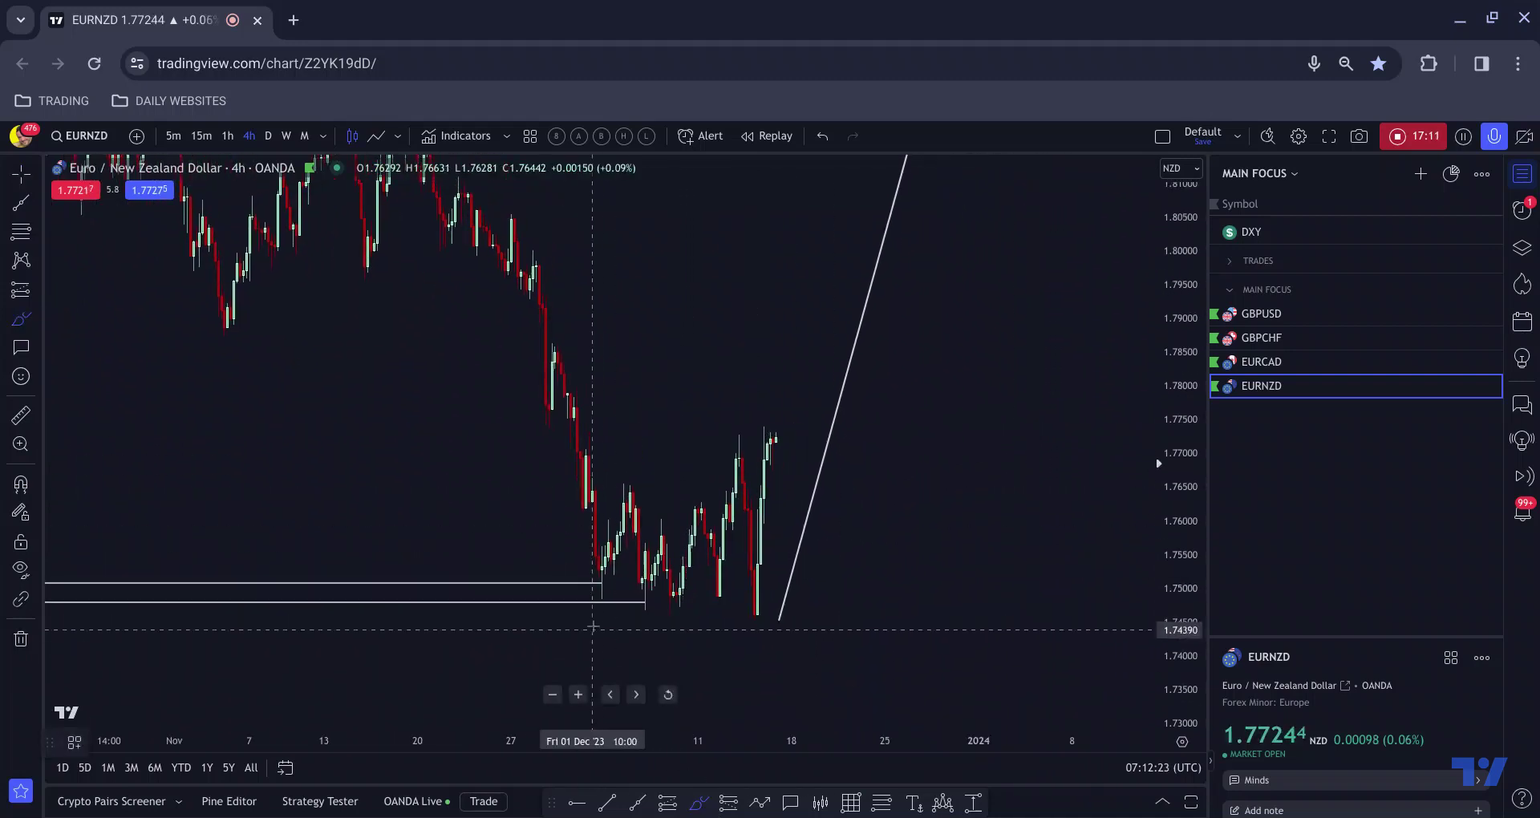
drag(600, 602, 758, 612)
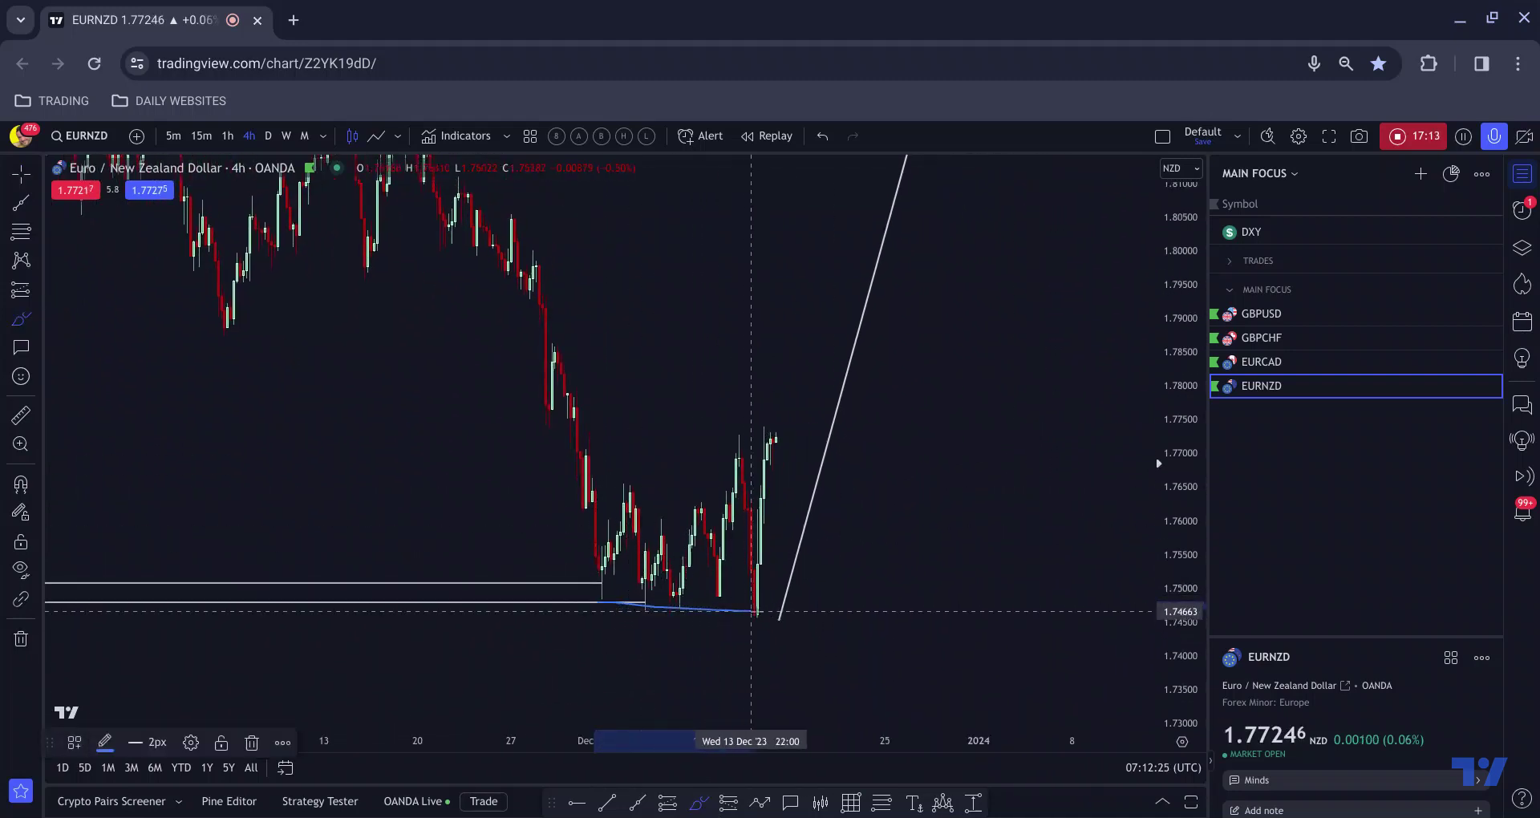
drag(601, 491, 745, 451)
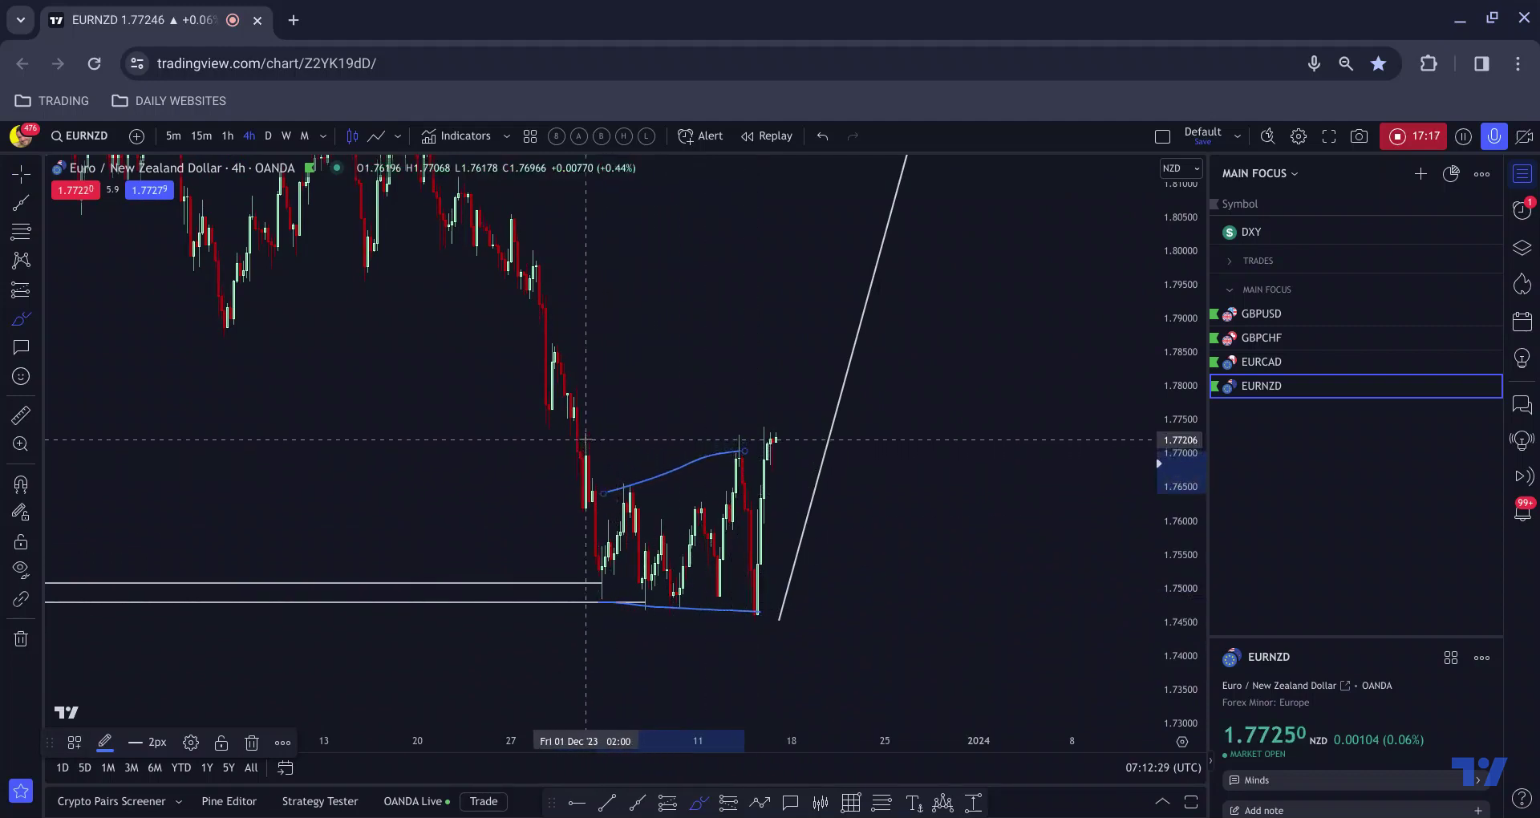
drag(585, 437, 743, 436)
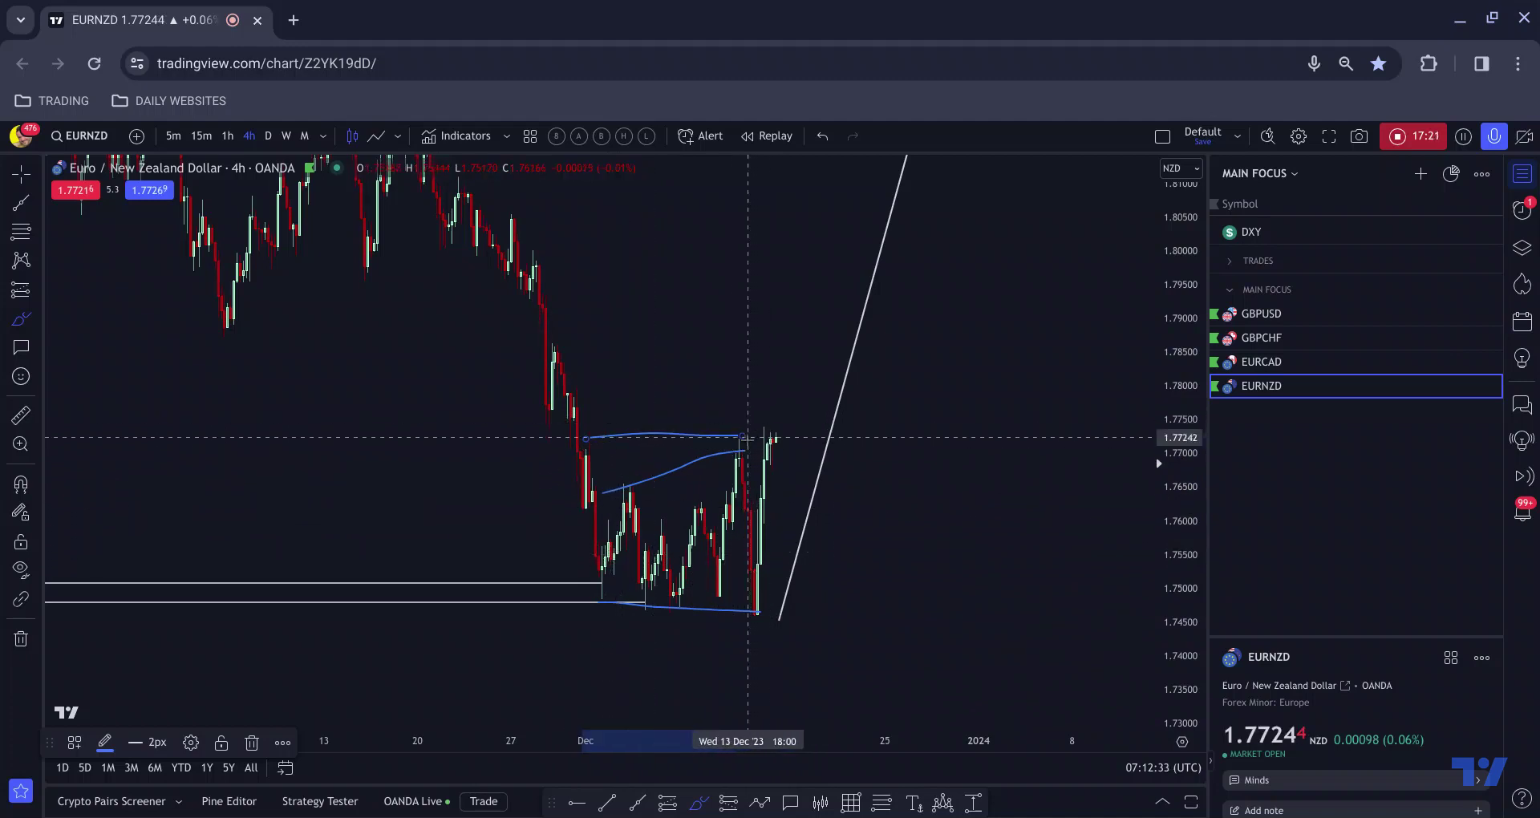
drag(745, 437, 752, 584)
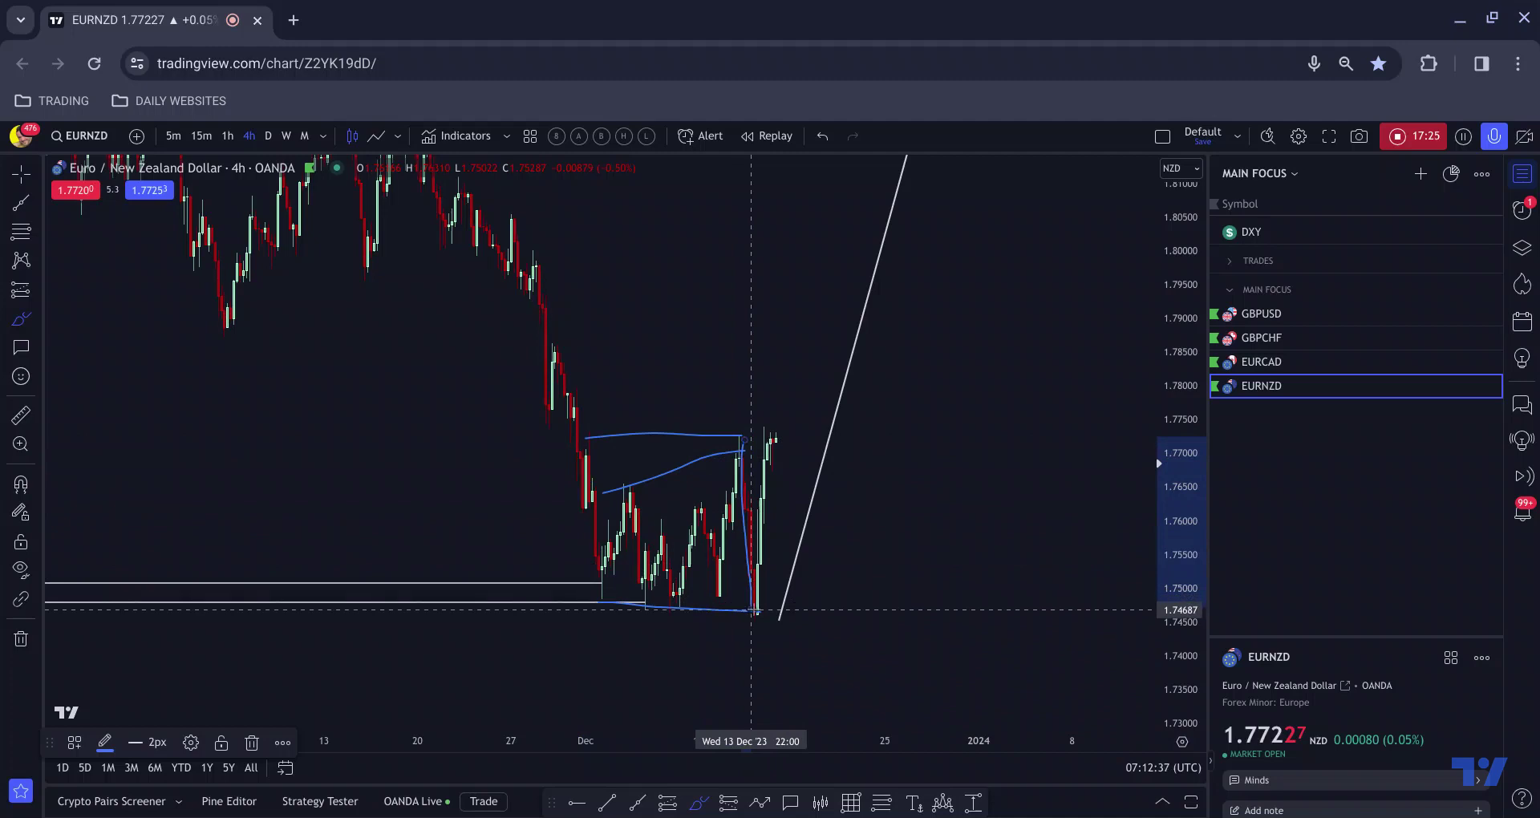
key(ctrl)
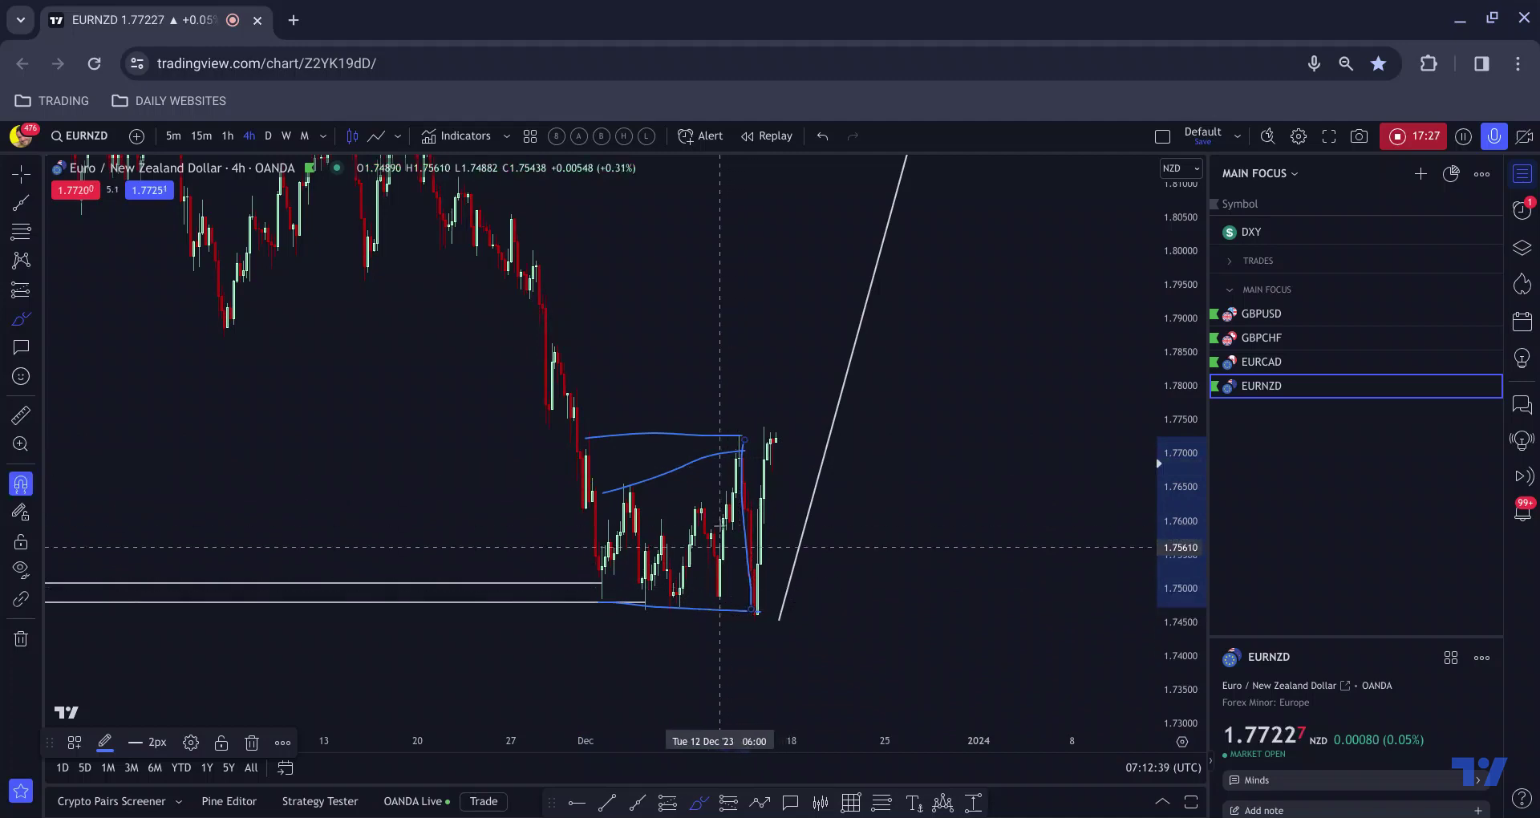
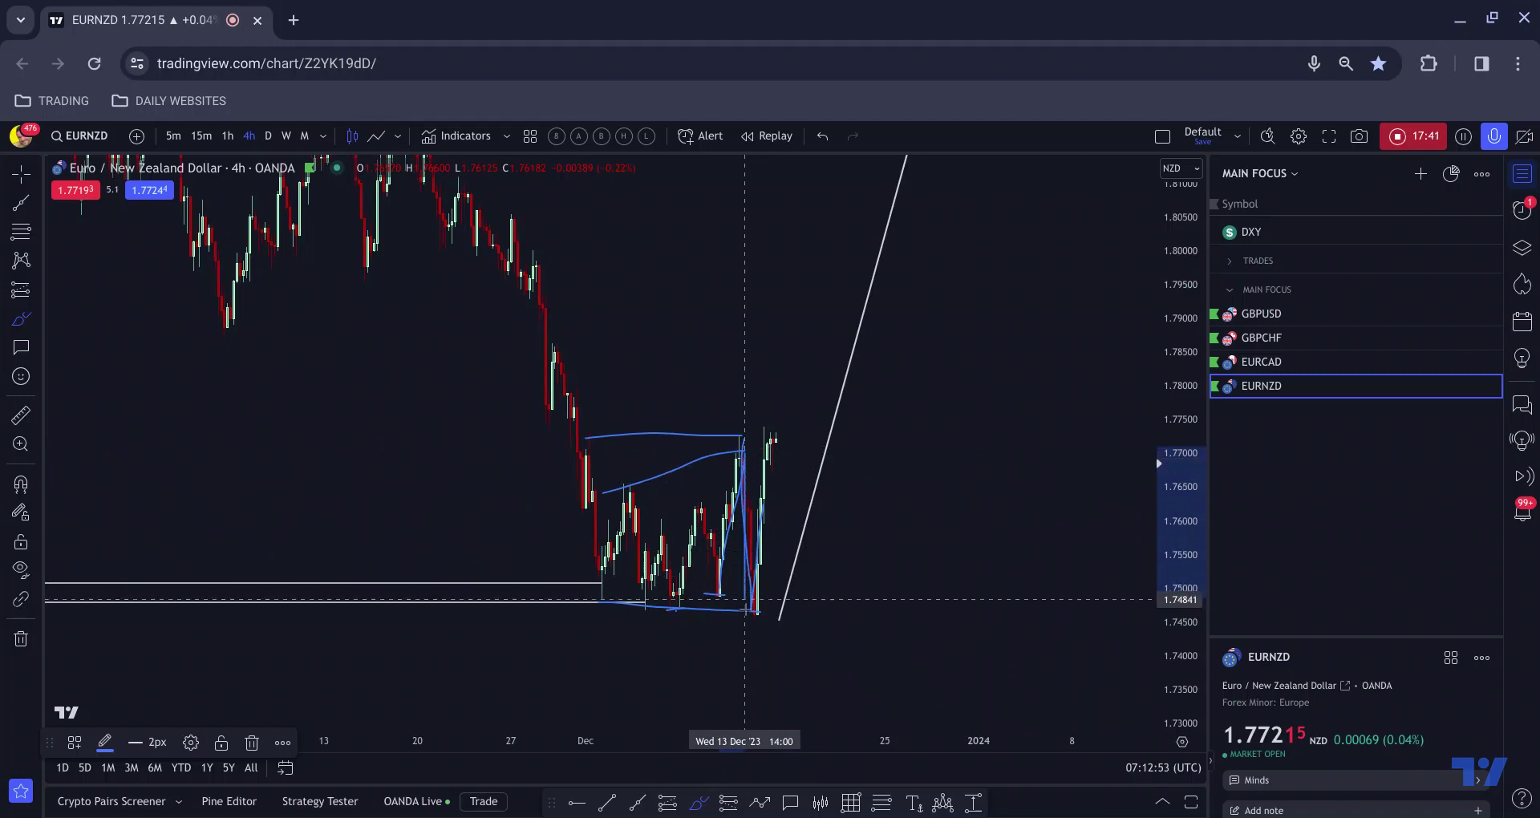
Brush a small pullback and projected rally to about 1.79 on the 4-hour chart, and undo all the 4-hour brush strokes
drag(744, 600, 749, 672)
key(ctrl+z)
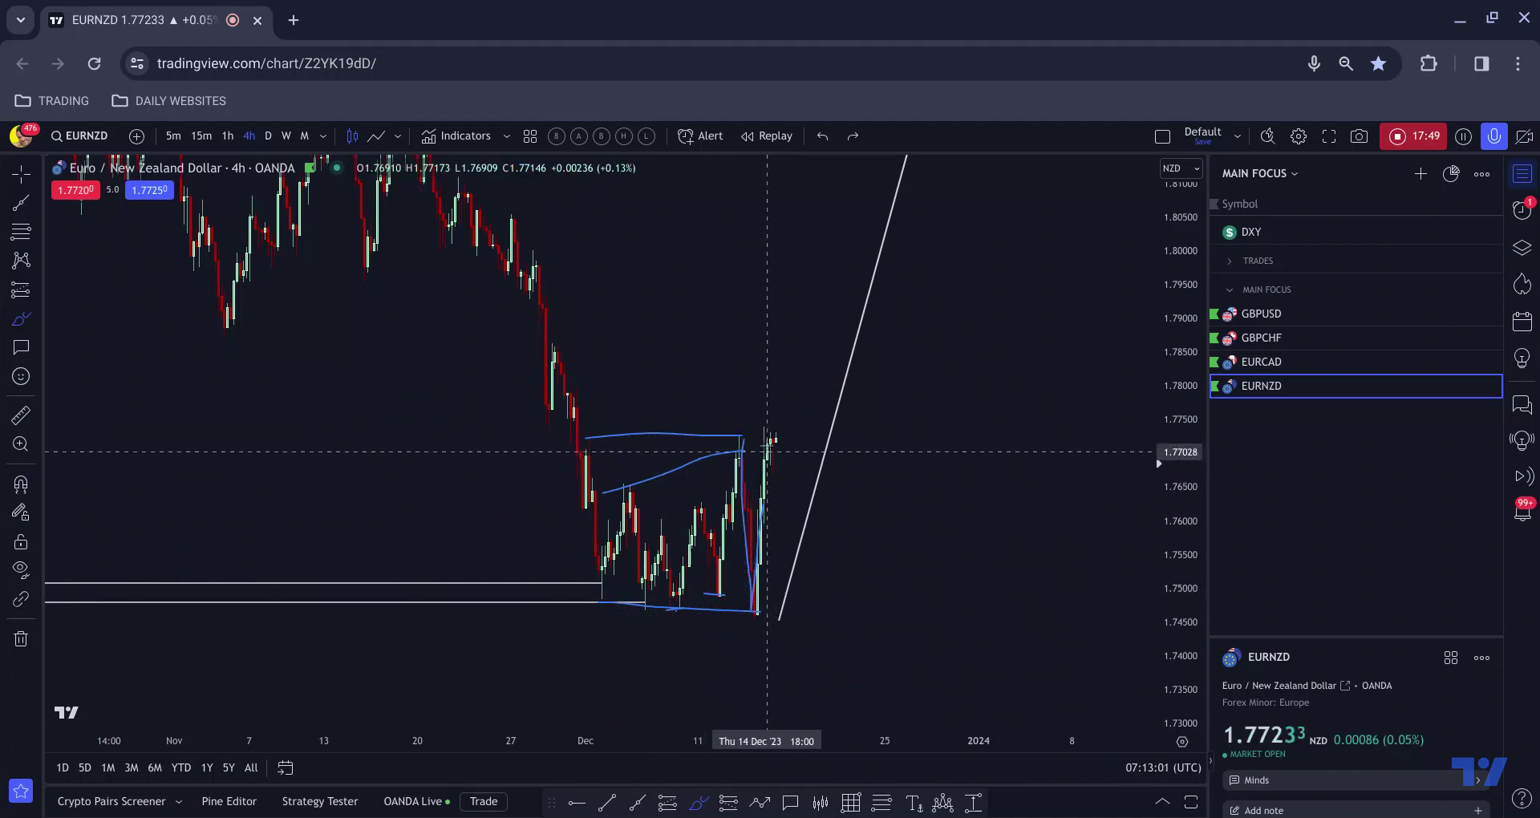
mouse_move(773, 440)
mouse_down()
mouse_move(777, 454)
mouse_move(787, 435)
mouse_move(800, 476)
mouse_move(808, 307)
mouse_up()
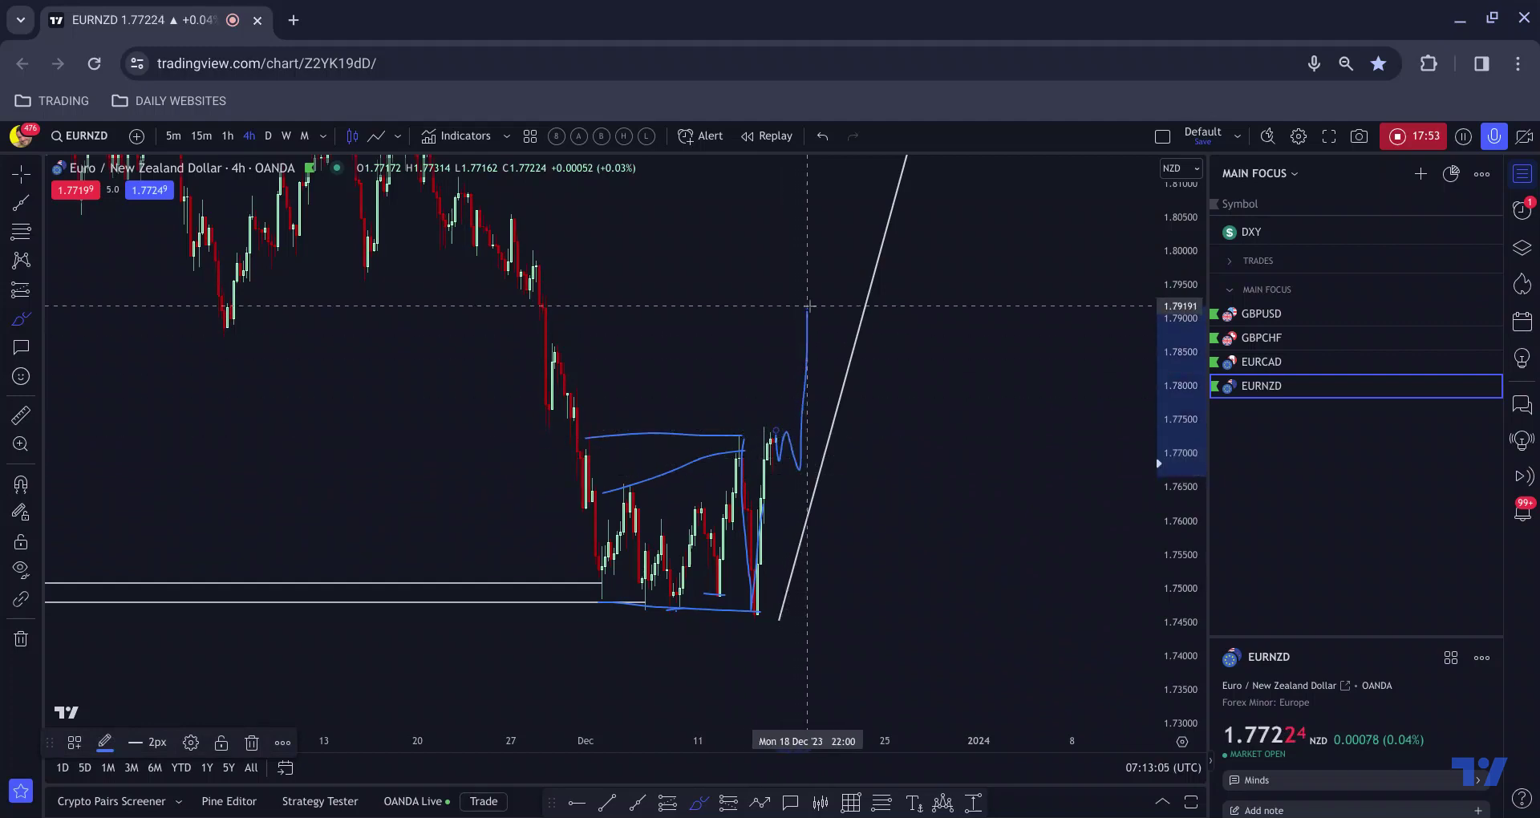
key(ctrl+z)
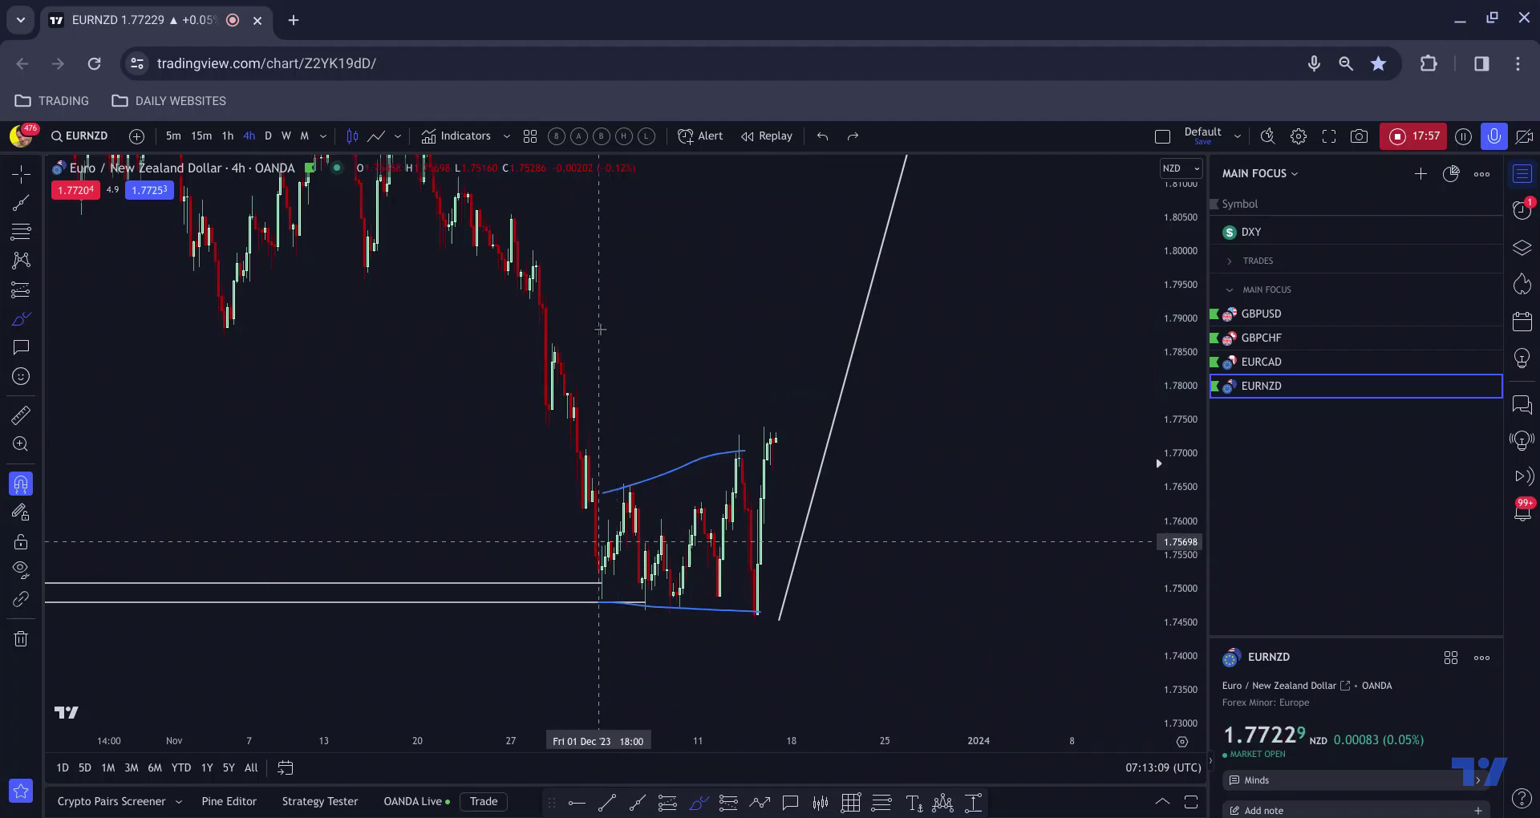
key(ctrl+z)
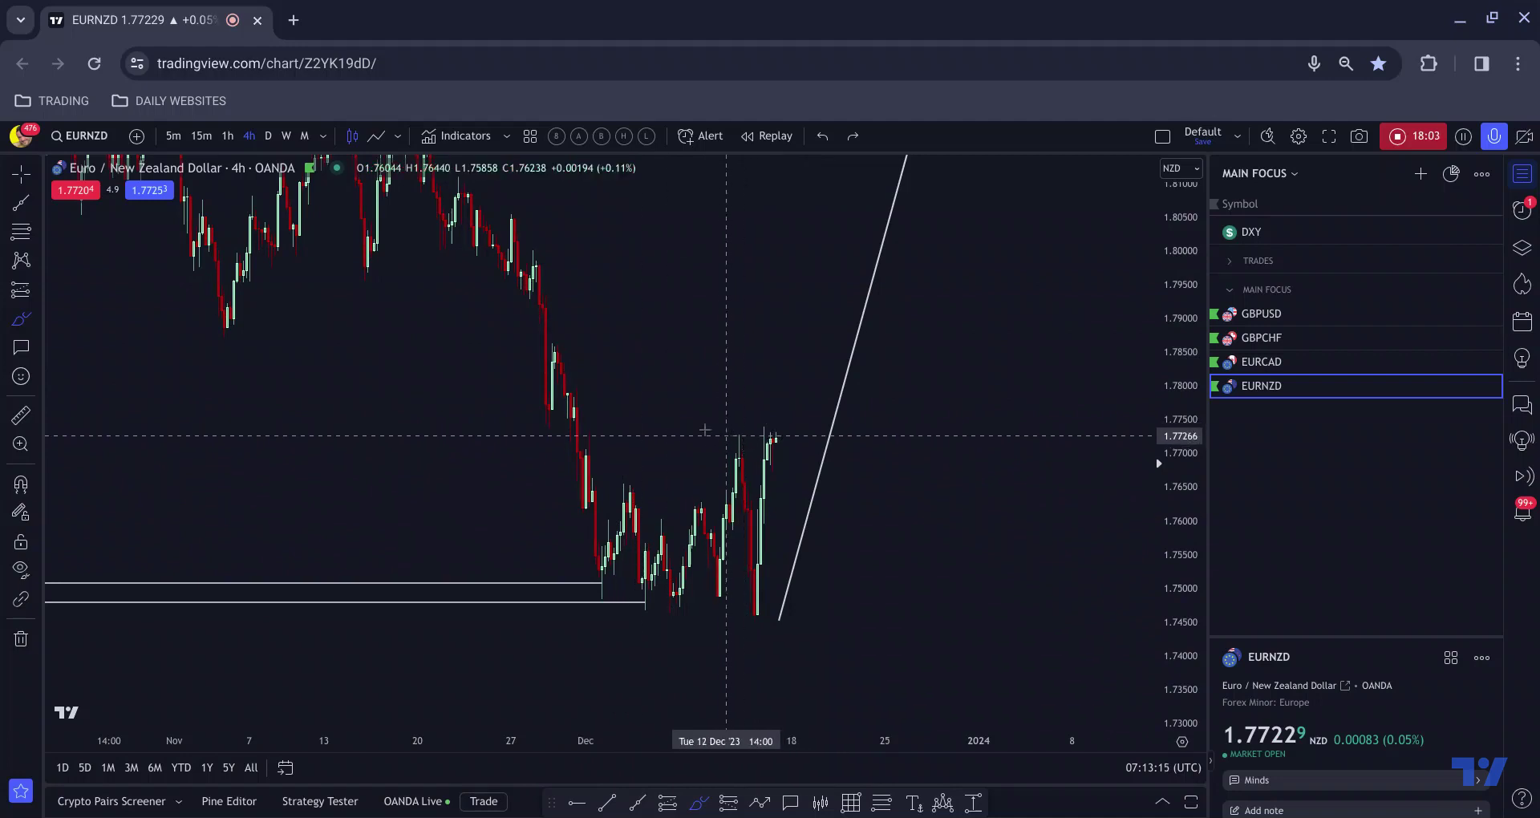
Review EURNZD on the daily timeframe, from the area of value up to the August high
click(269, 137)
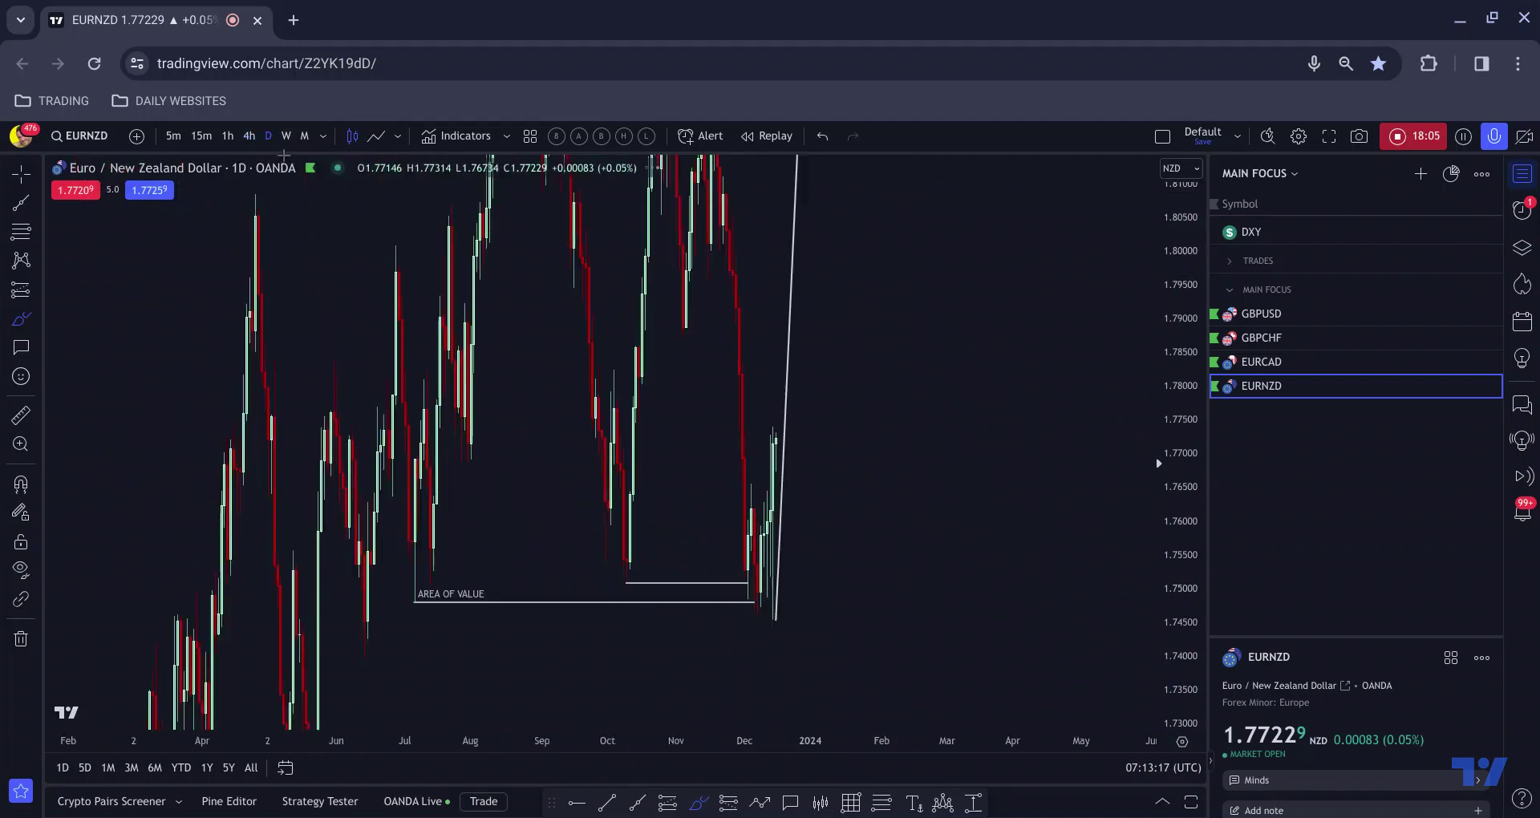
drag(1160, 475, 1161, 686)
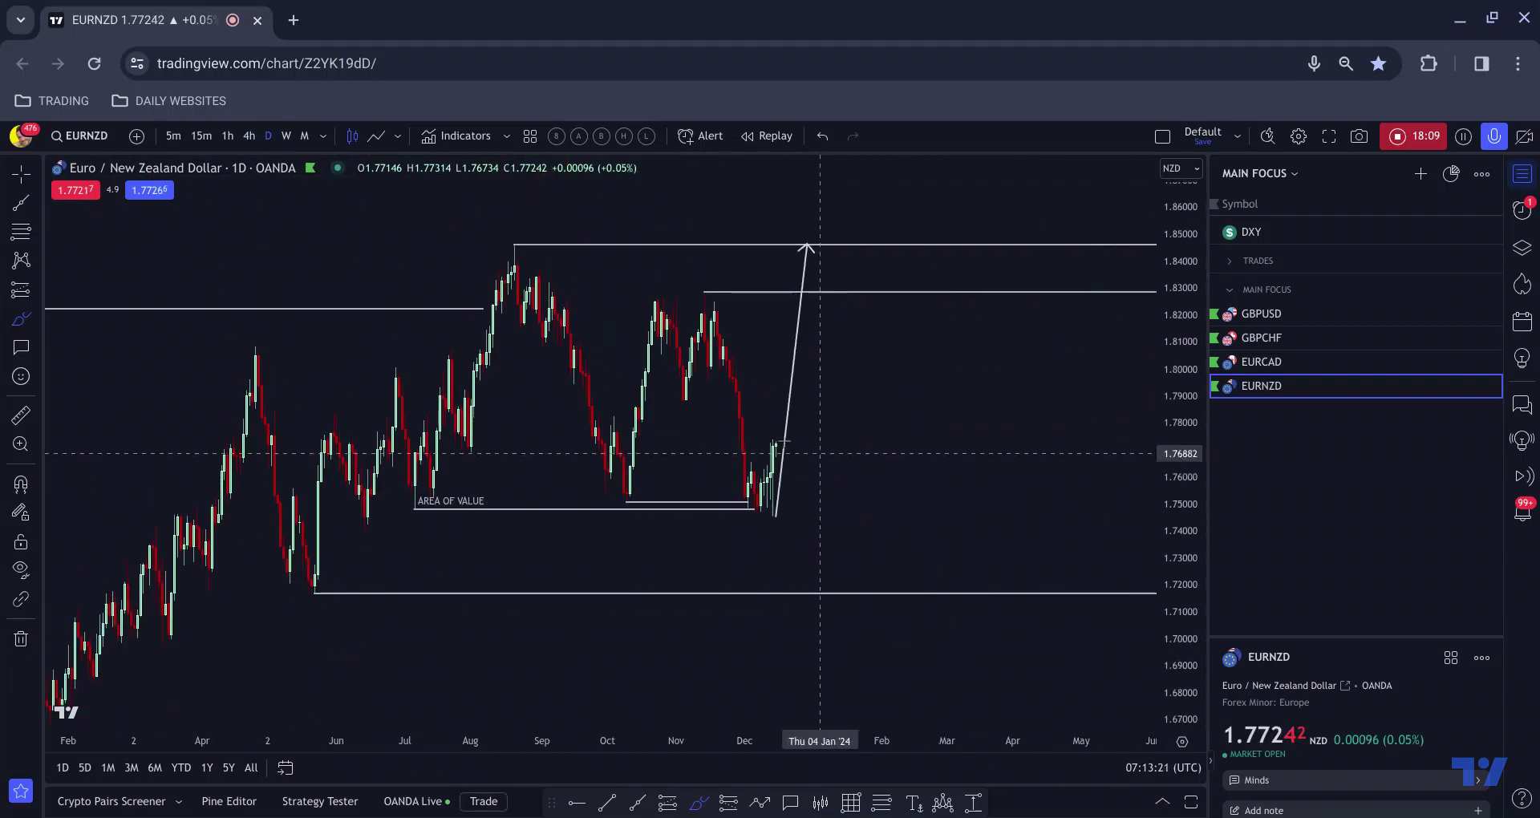
scroll(803, 447, down, 1)
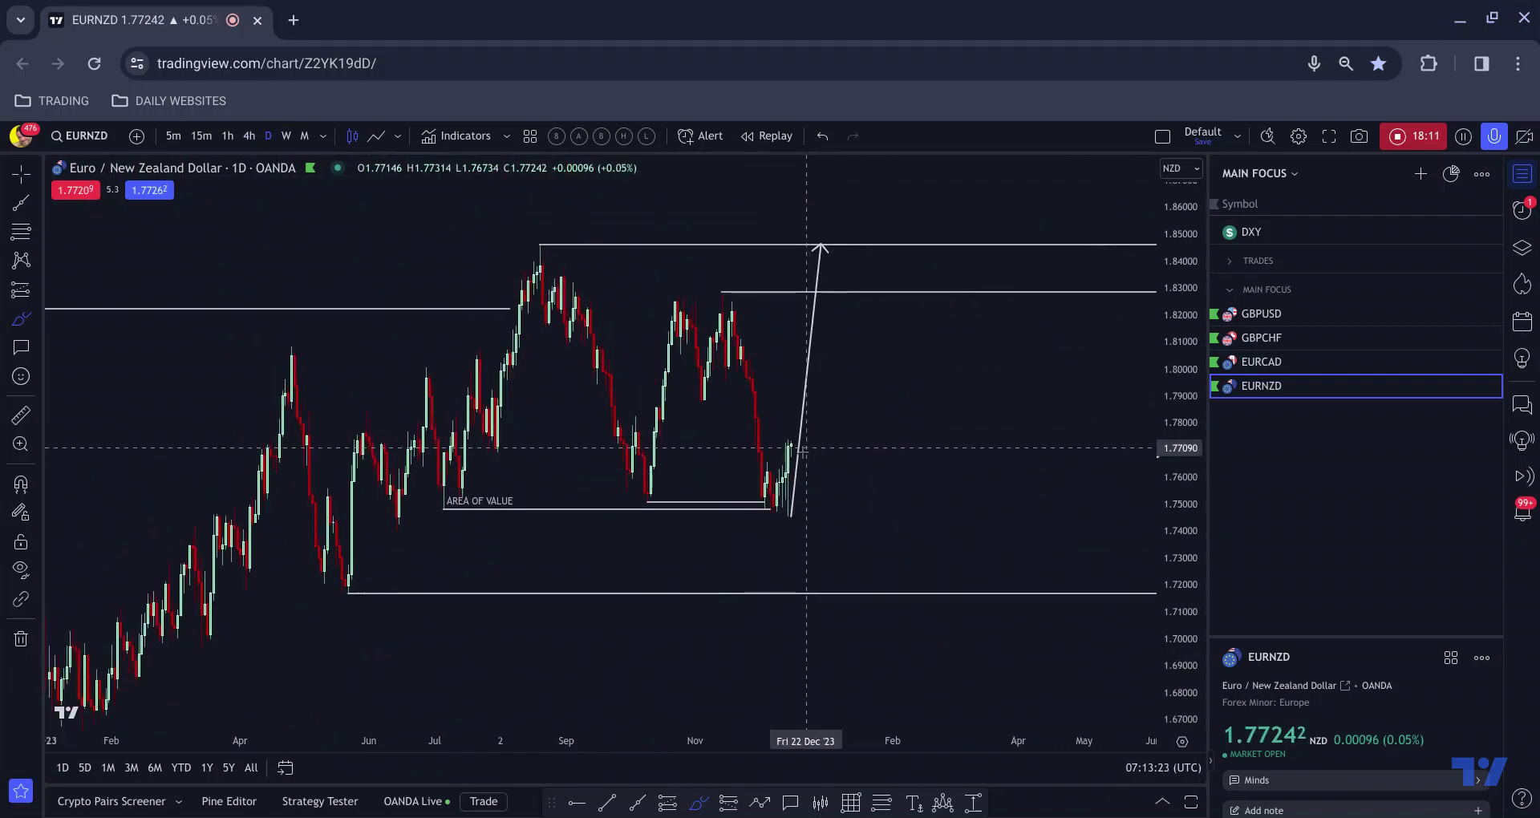
scroll(806, 446, down, 1)
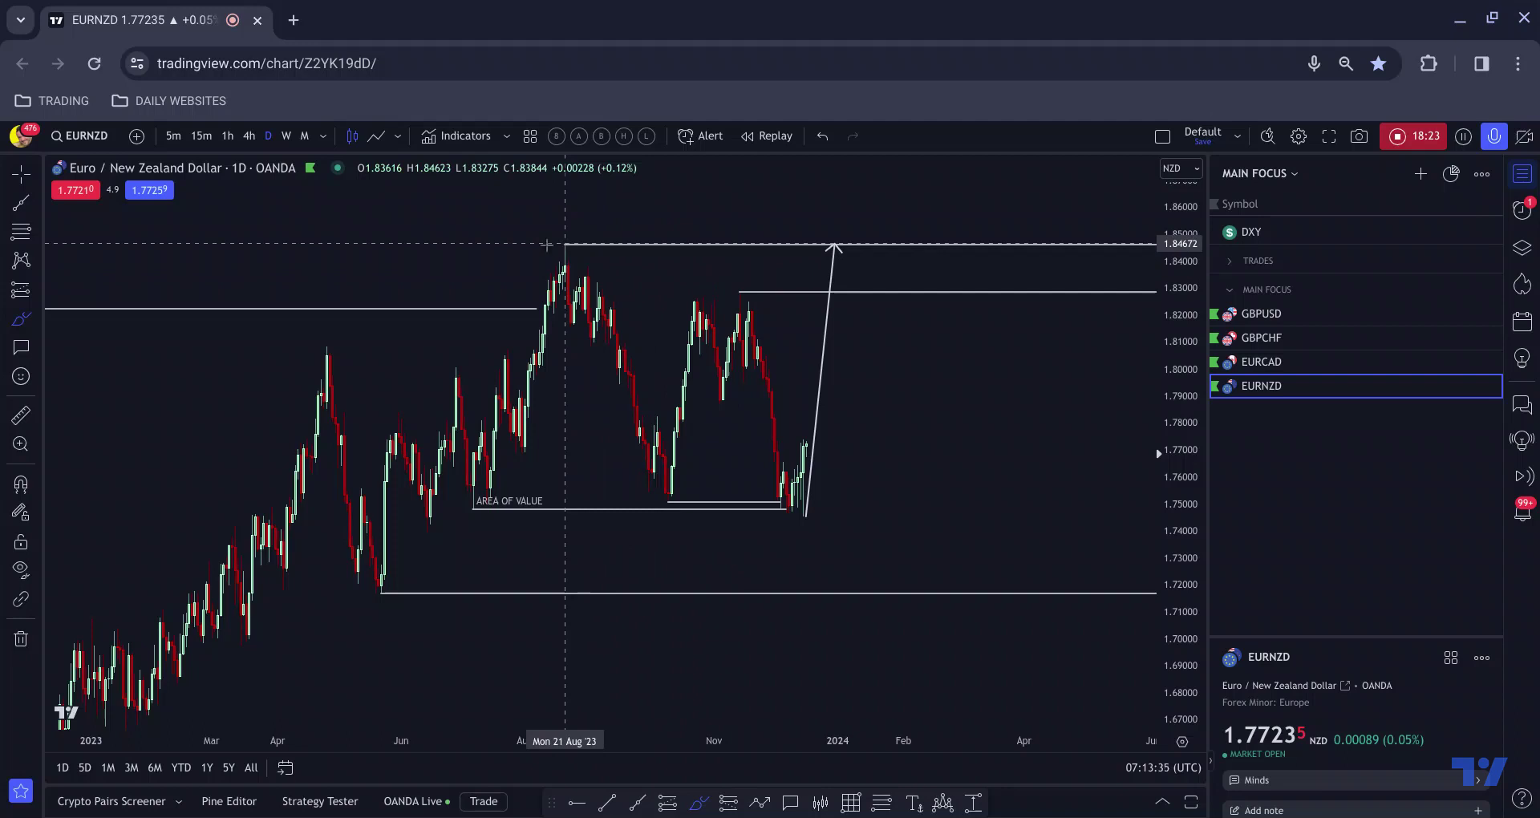
Step EURNZD down through the 4-hour to the 1-hour timeframe and examine the full December range
click(254, 135)
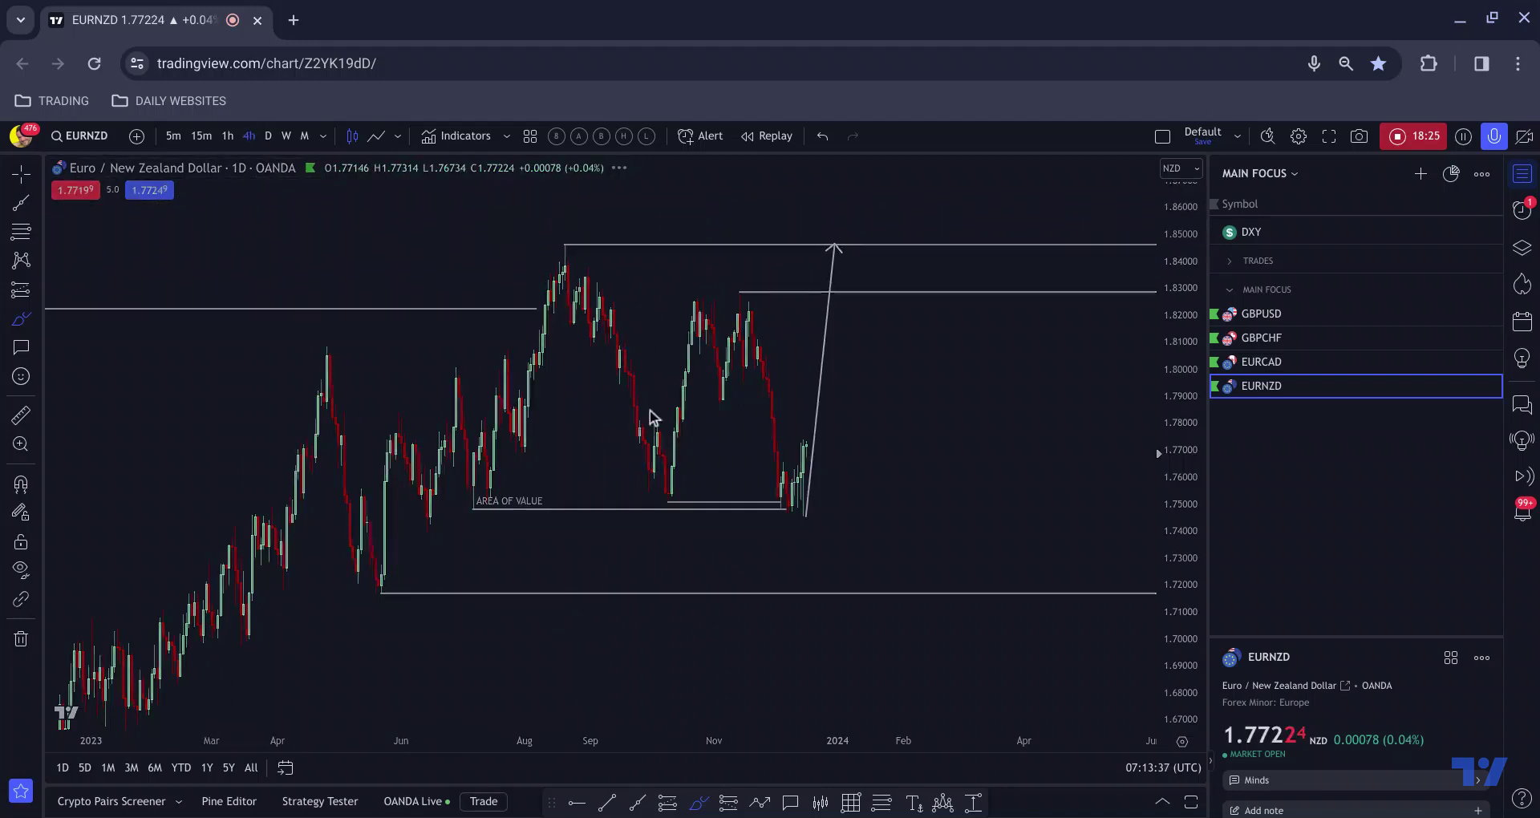
drag(1201, 687, 1201, 738)
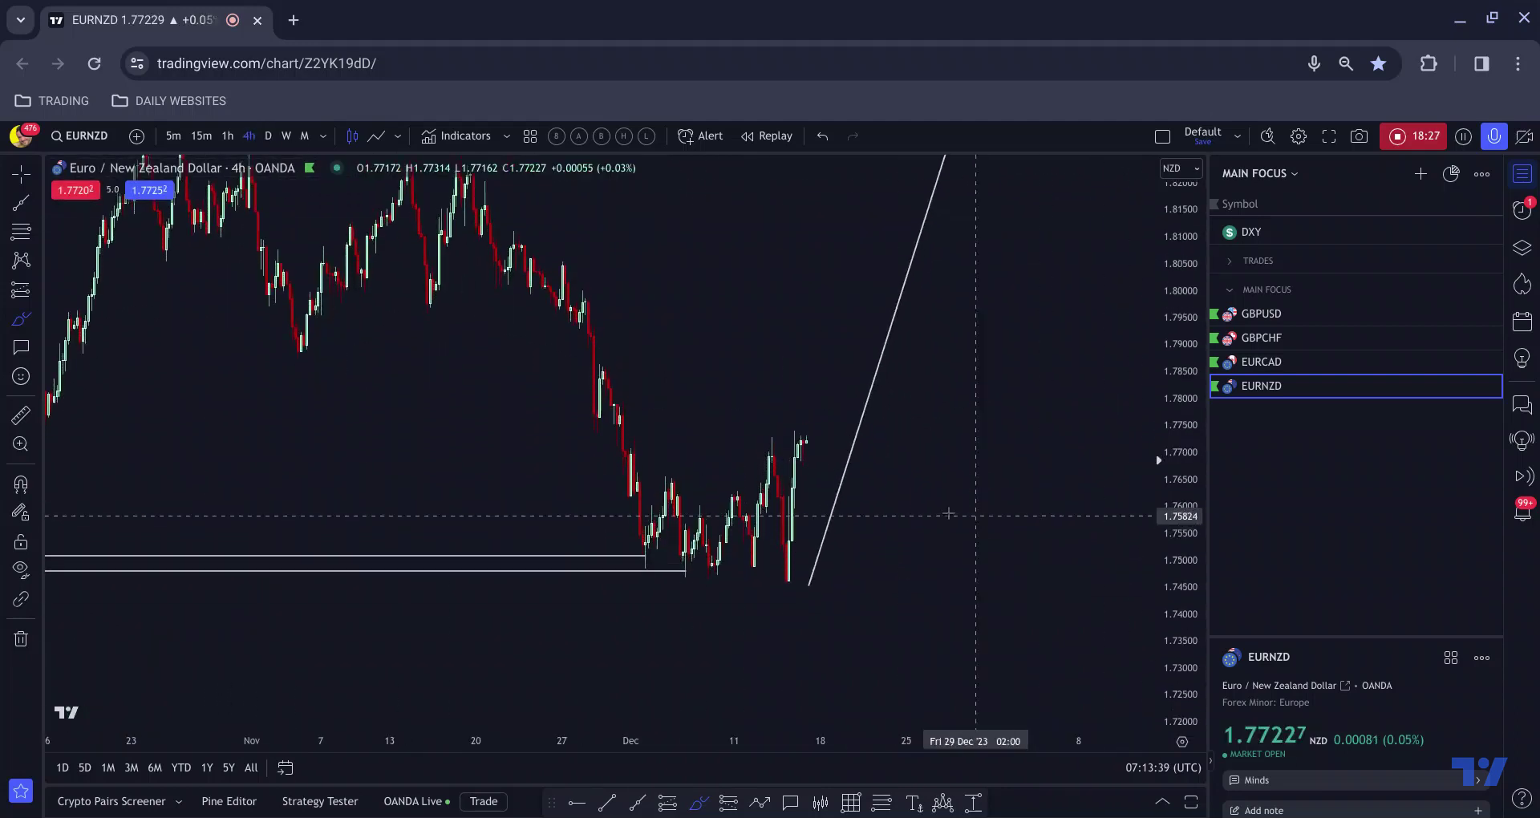
click(227, 139)
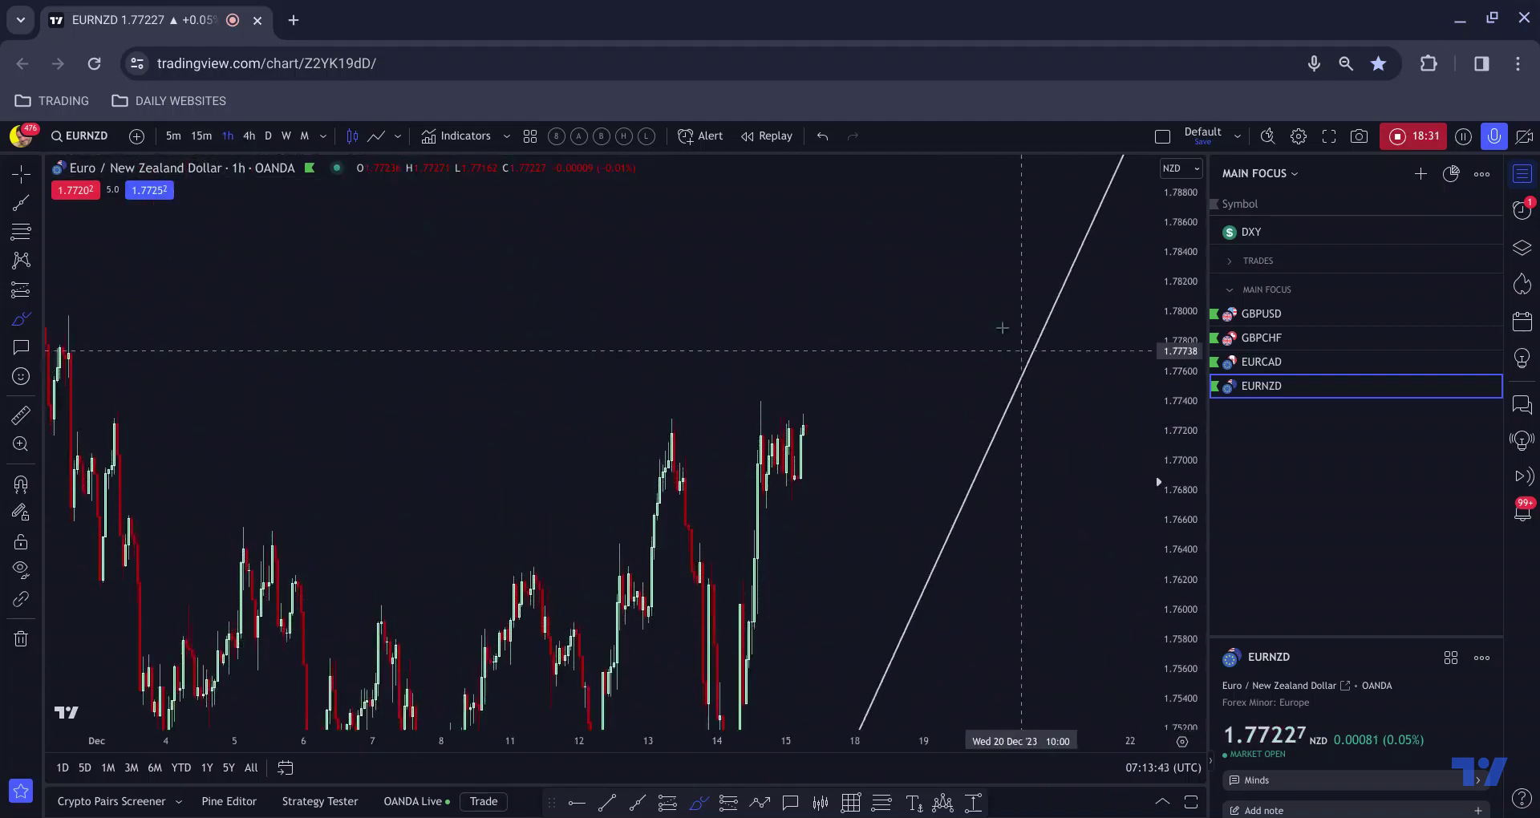
drag(856, 536, 805, 384)
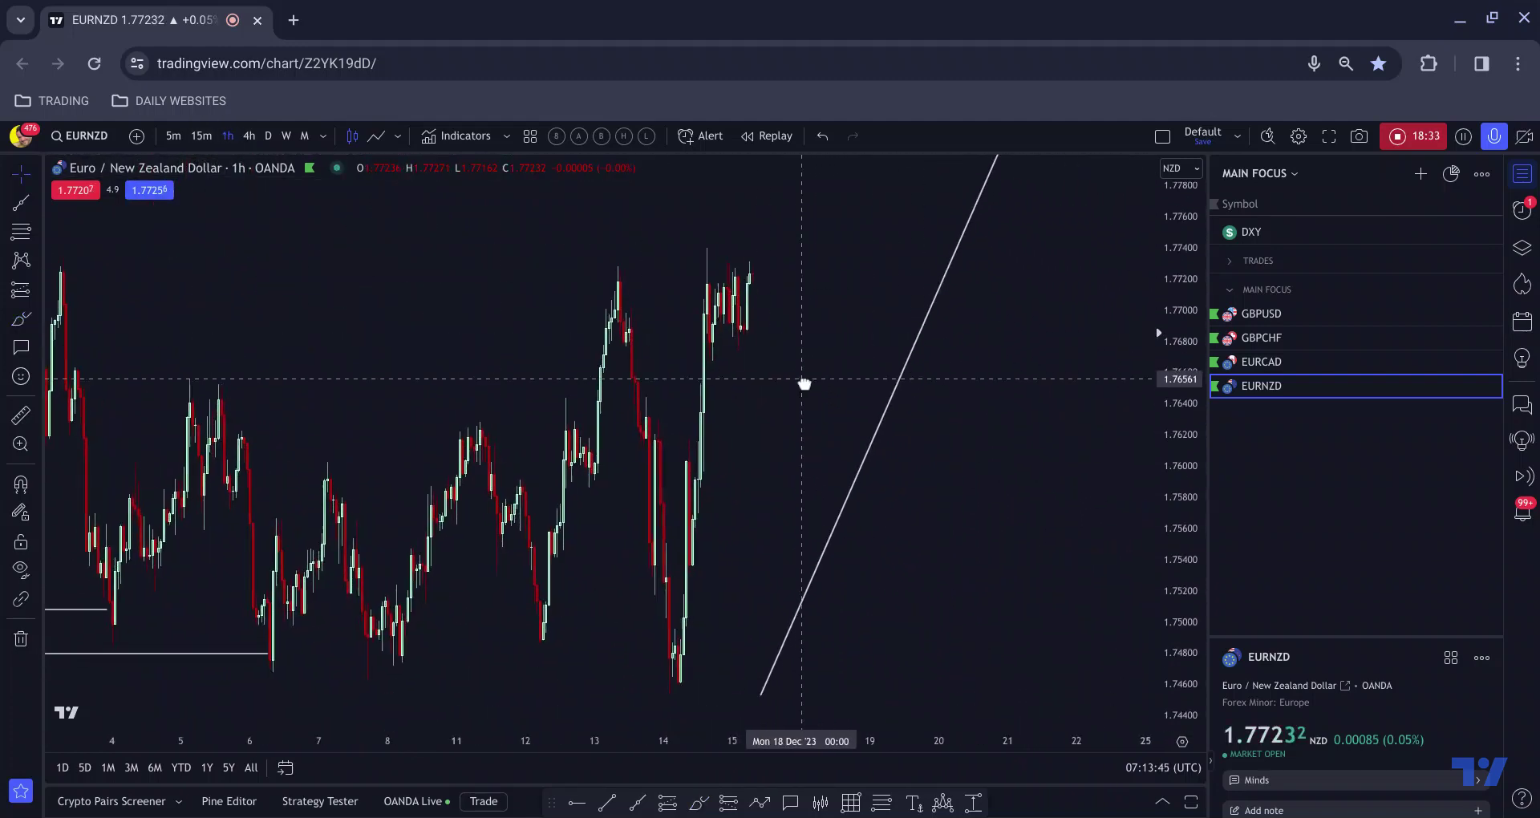
drag(1185, 467, 1184, 542)
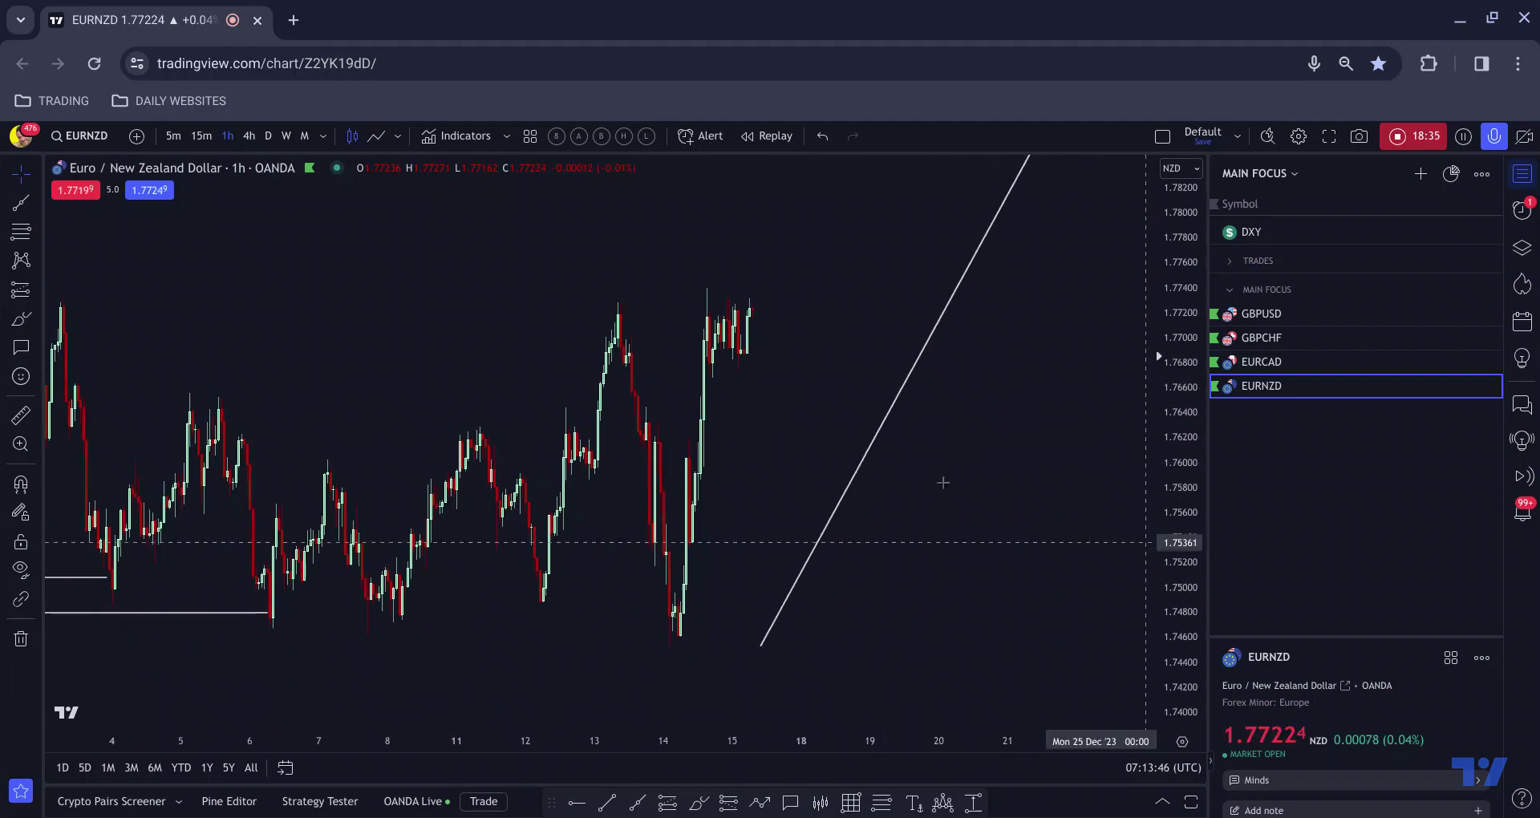
scroll(923, 475, down, 1)
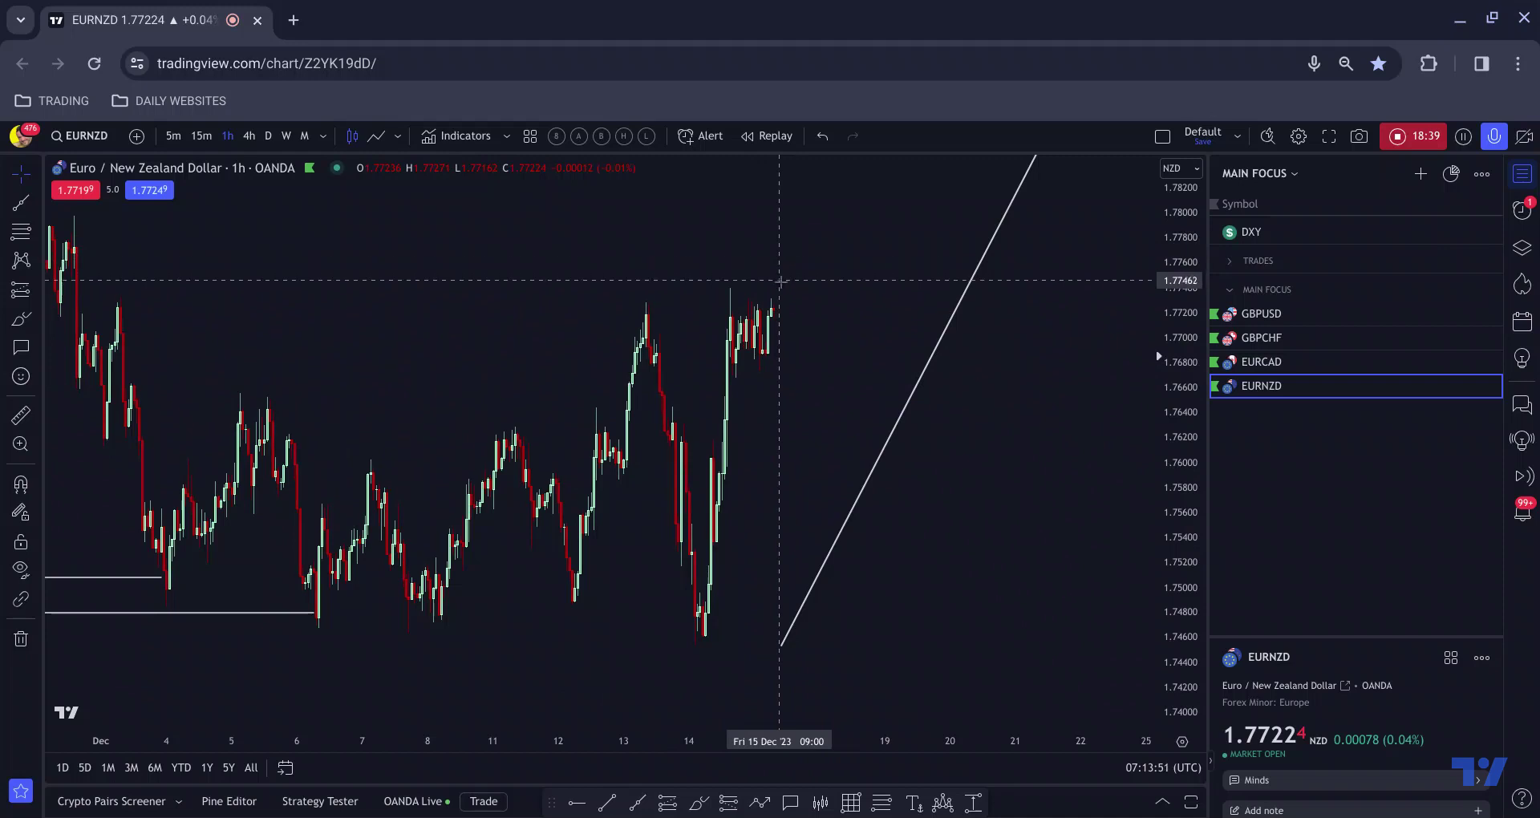
scroll(594, 293, down, 2)
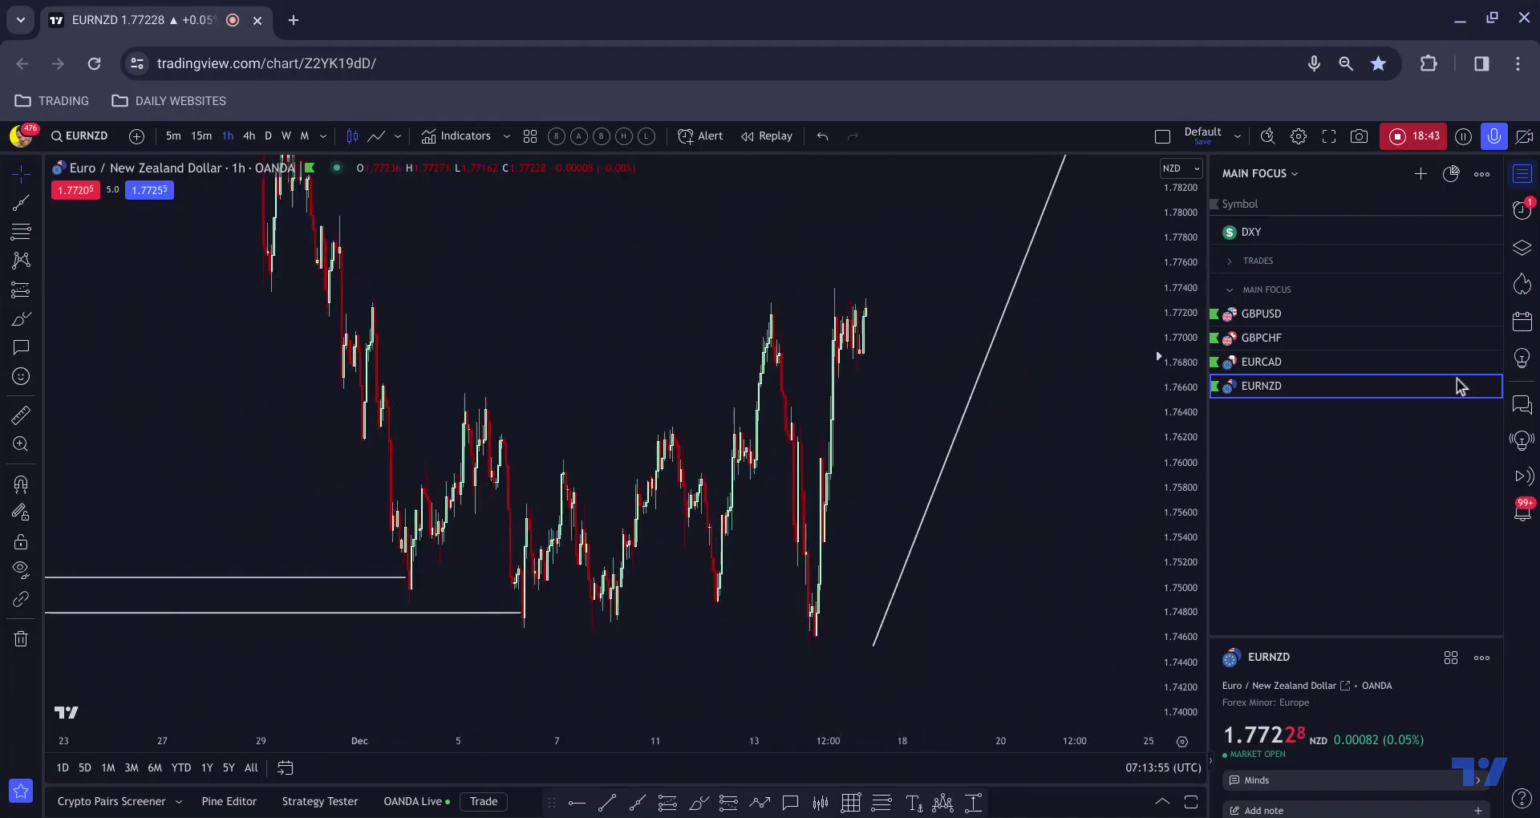
Hide the white forecast arrow path and show drawing group F with the flag projection, long position and entry note
click(1523, 251)
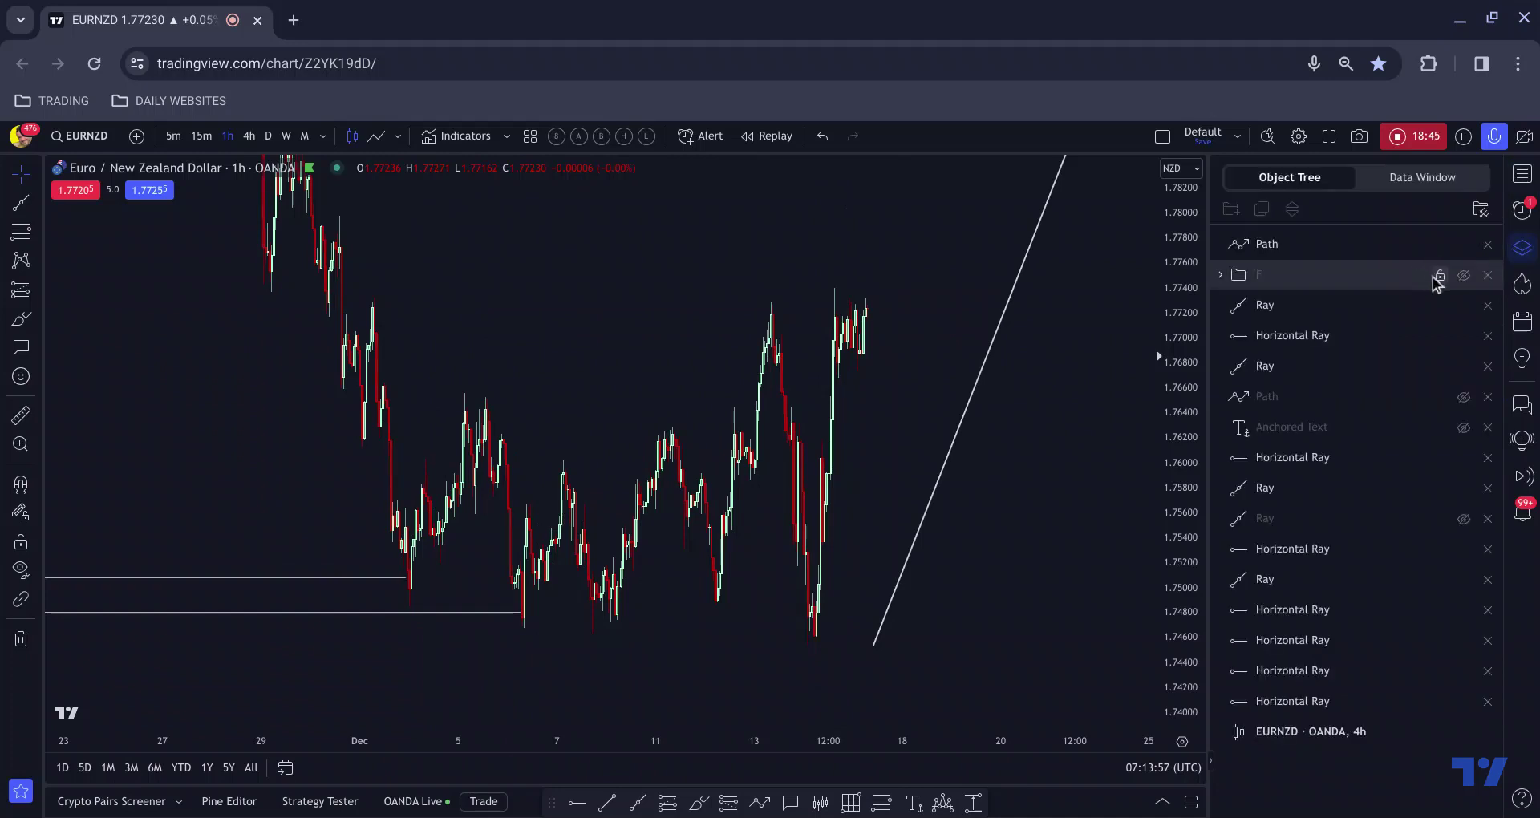
click(1464, 276)
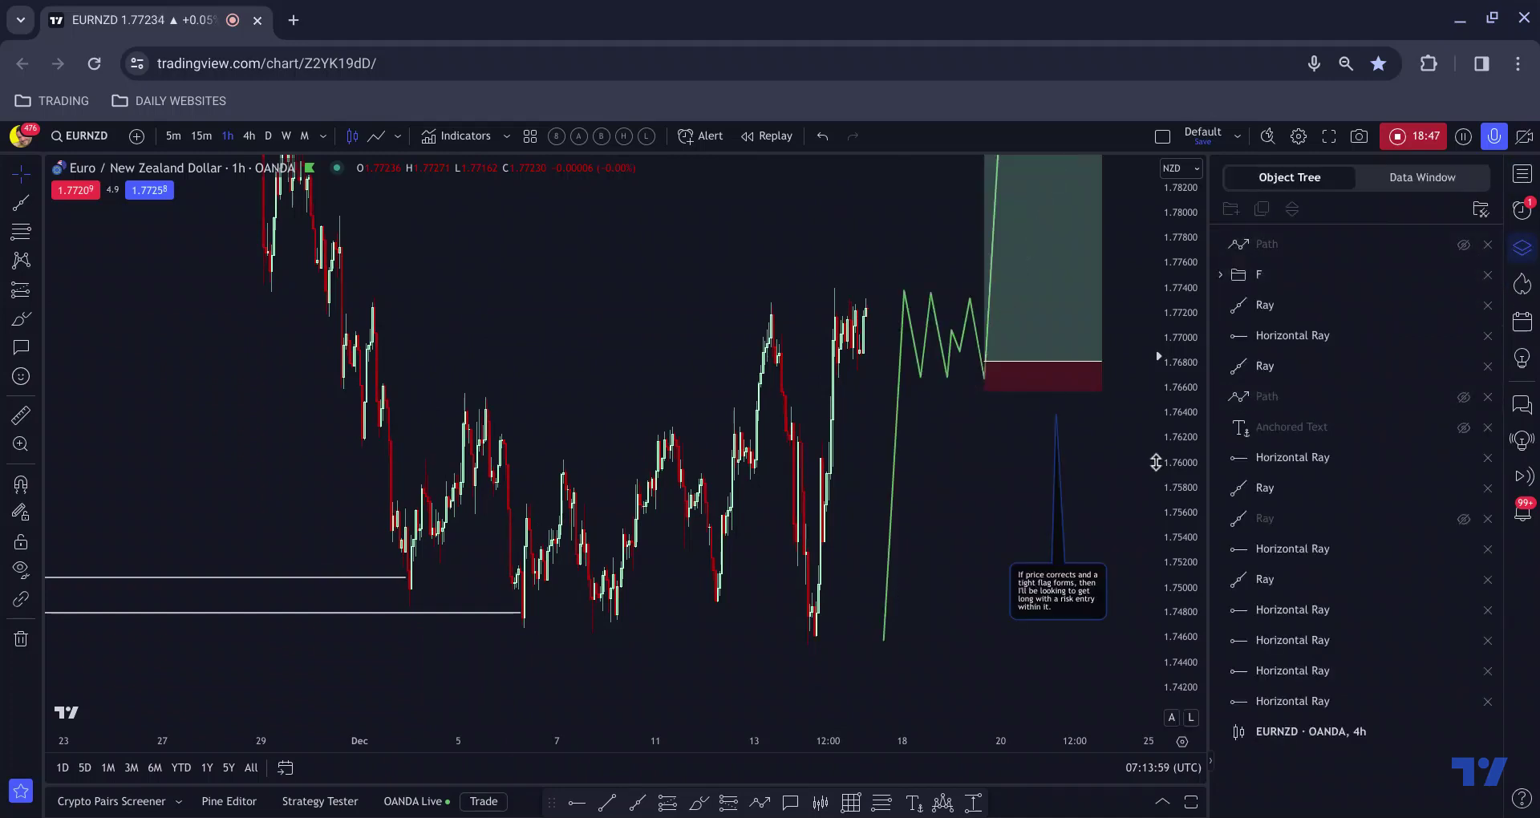
drag(640, 328, 473, 344)
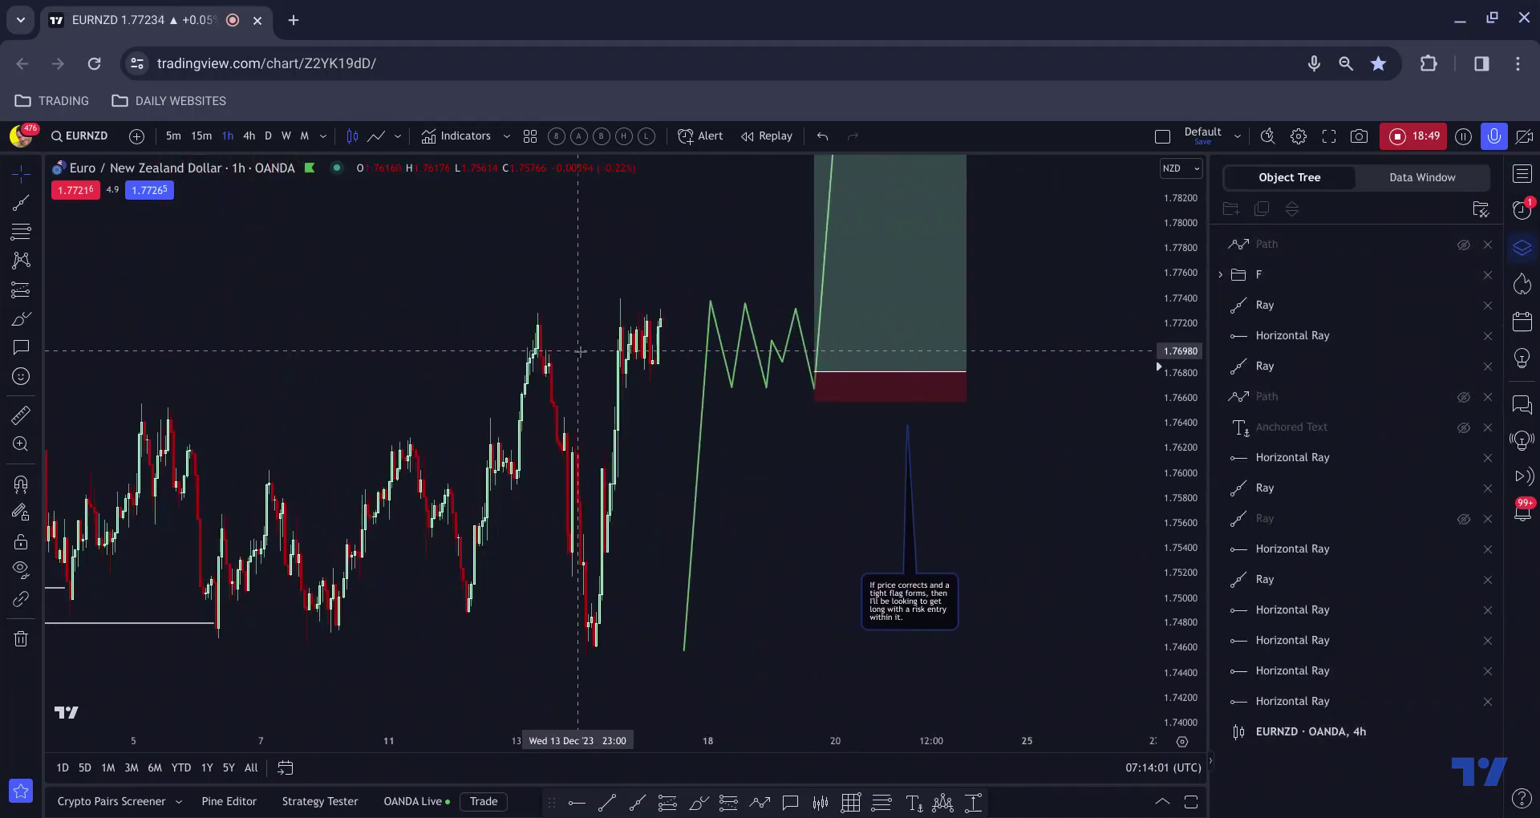
On the 15-minute chart, brush the 15 December swings, a projected dip to about 1.765 and rebound, and the correction's flat and falling lower edges
click(201, 137)
drag(746, 548, 563, 552)
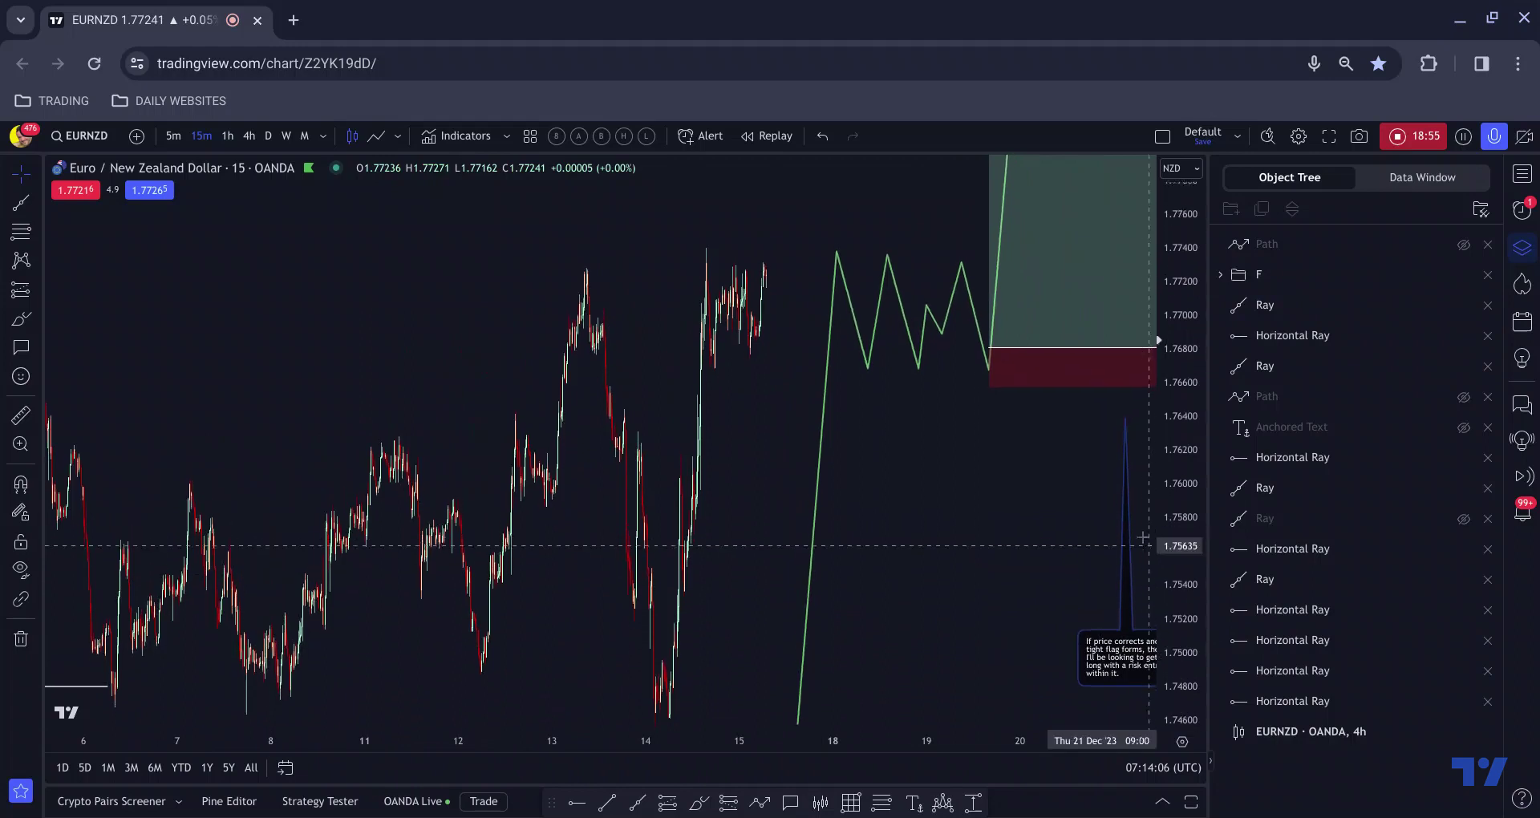
drag(709, 447, 581, 401)
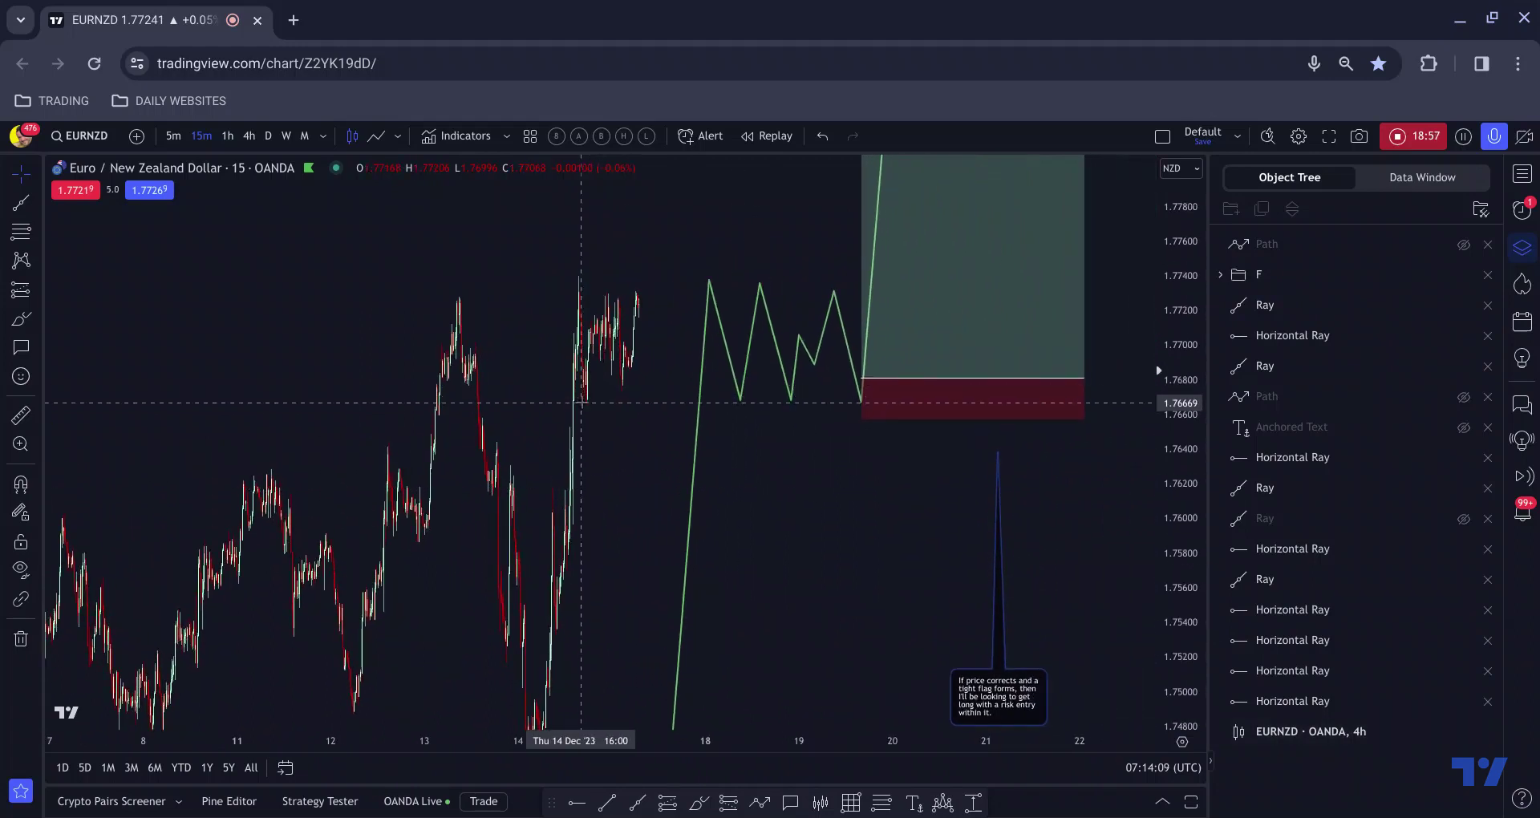
scroll(581, 402, up, 3)
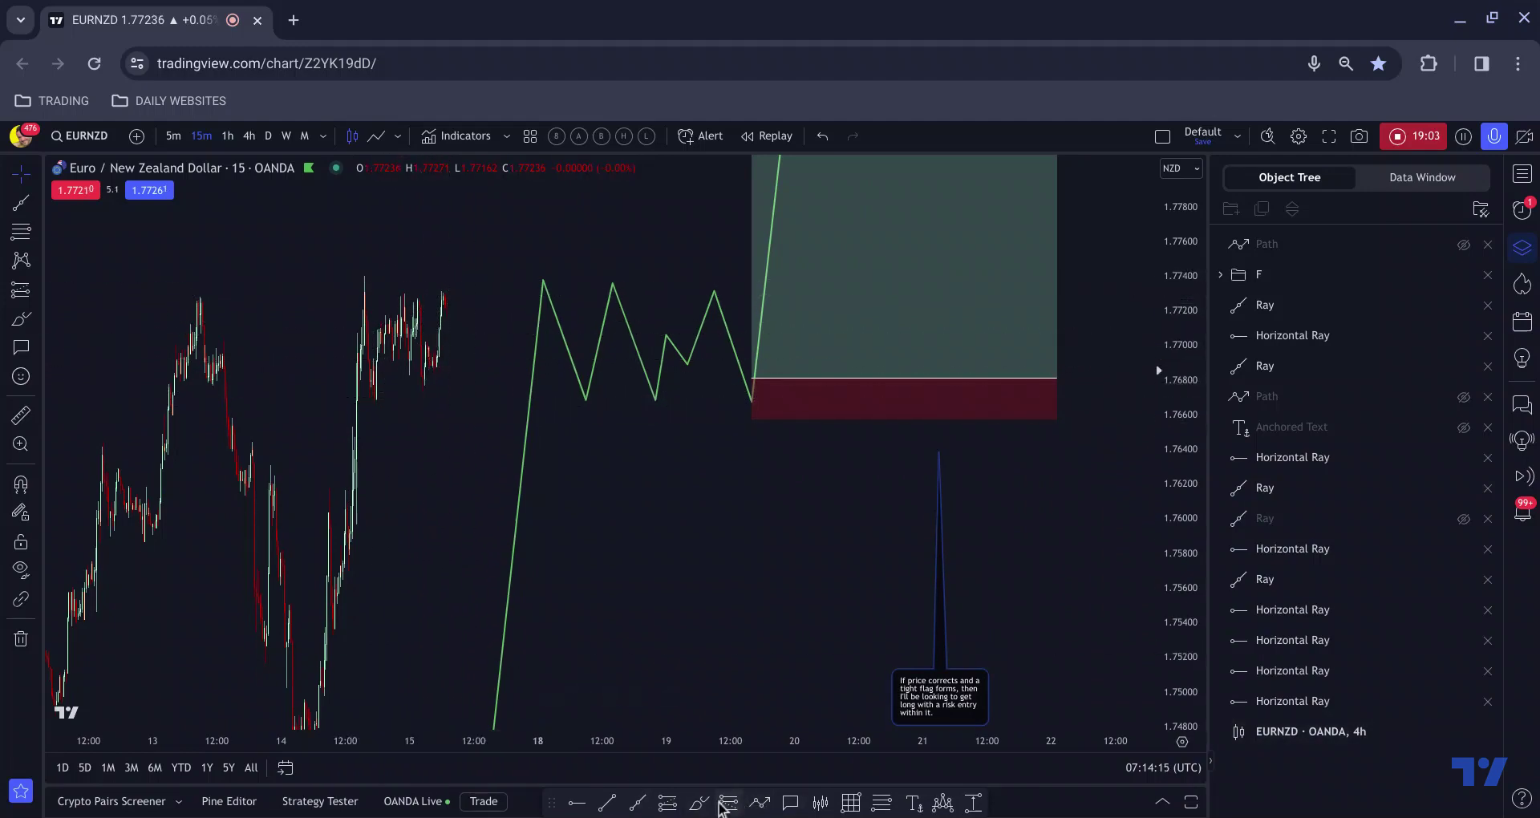
click(709, 802)
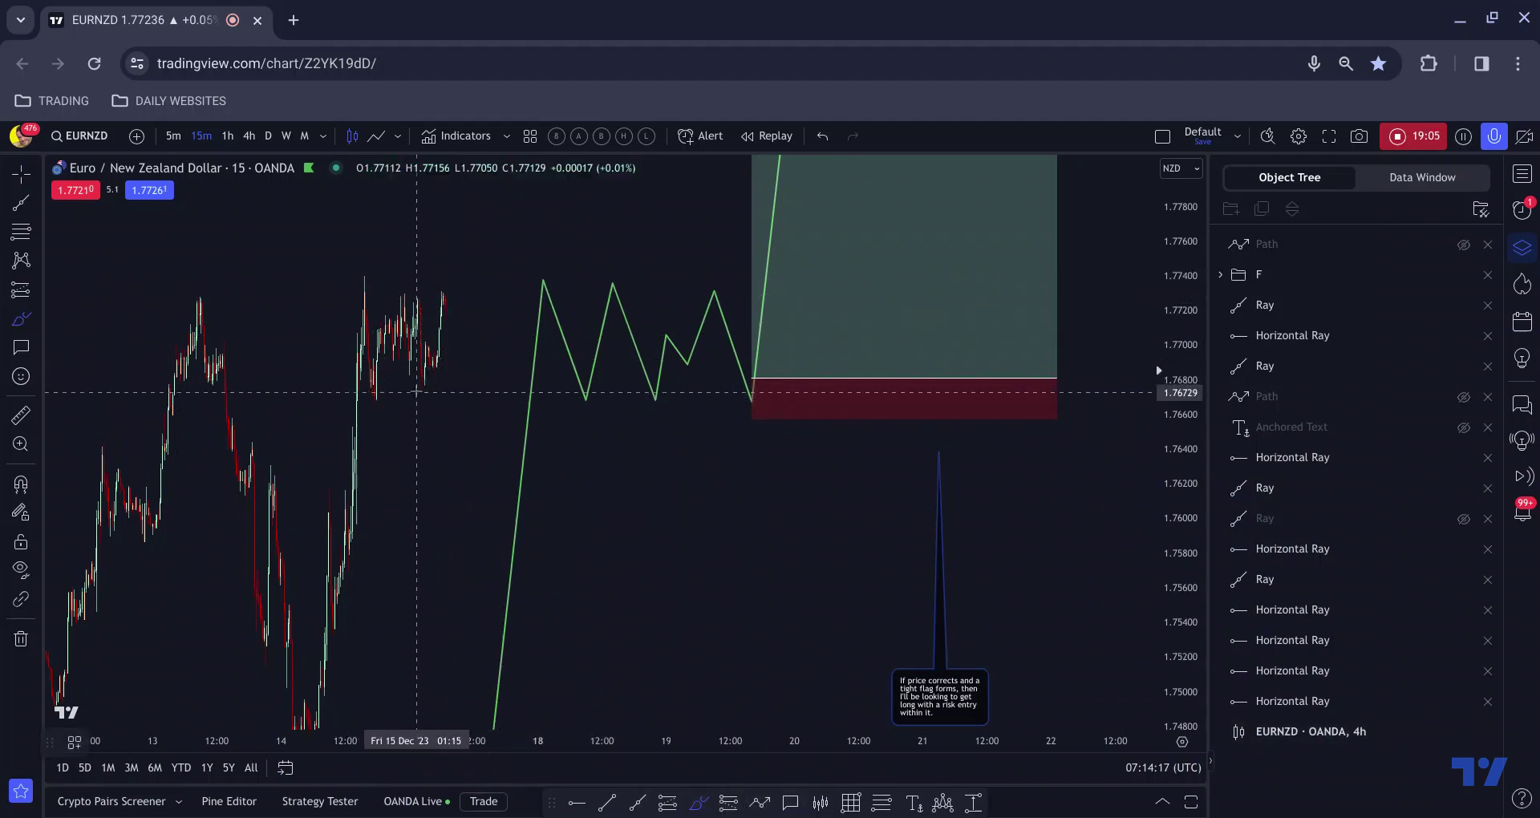
drag(417, 391, 414, 358)
mouse_move(437, 297)
mouse_down()
mouse_move(441, 281)
mouse_move(460, 430)
mouse_up()
mouse_move(370, 399)
mouse_down()
mouse_move(501, 404)
mouse_move(477, 343)
mouse_up()
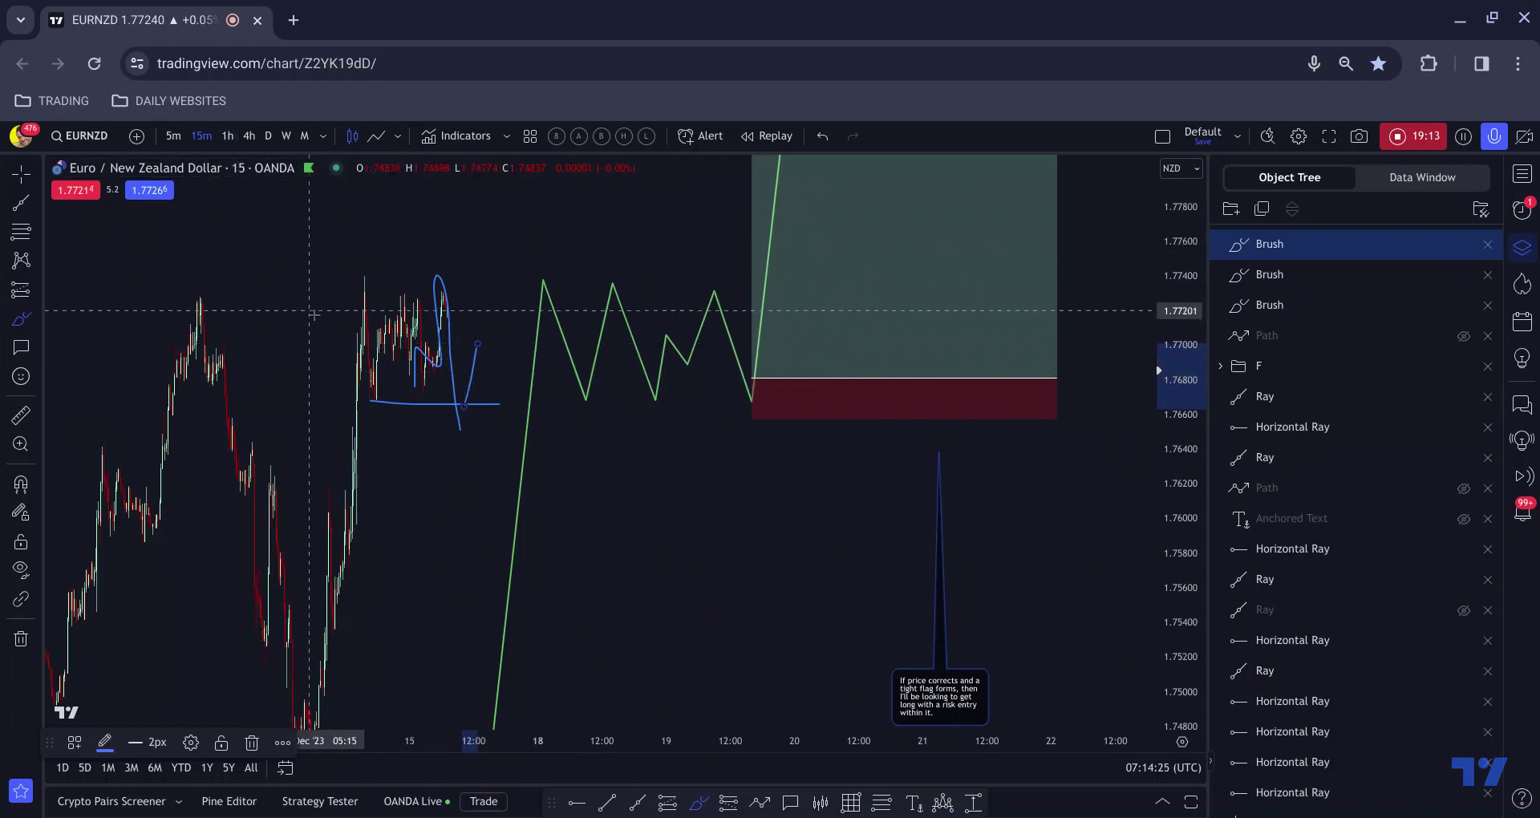
drag(367, 377, 449, 403)
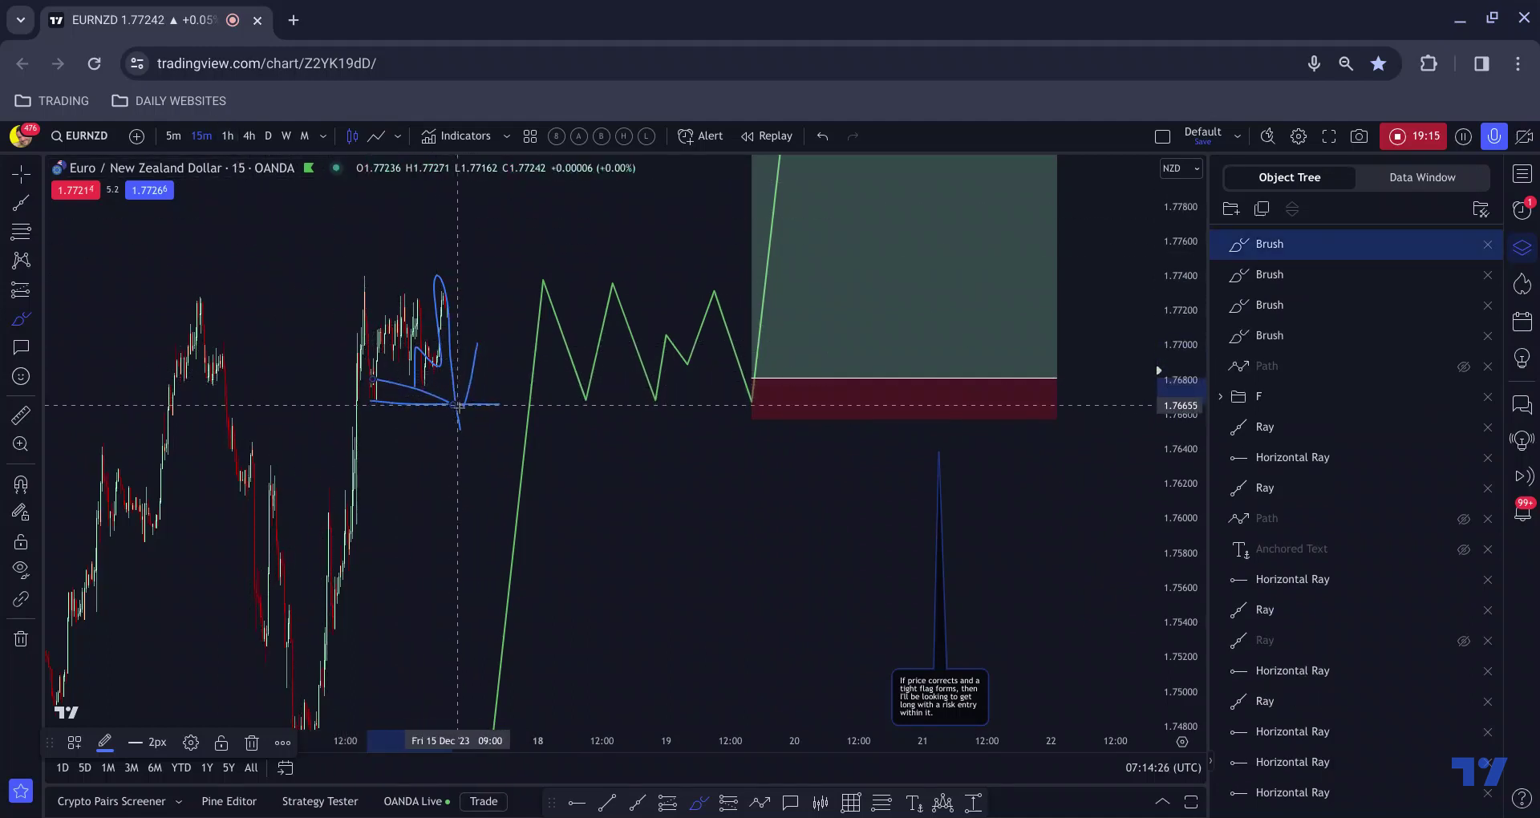
Undo the brush strokes on the 15-minute correction
click(460, 411)
key(ctrl+z)
key(ctrl+z)
key(ctrl+z)
key(ctrl+z)
key(ctrl+z)
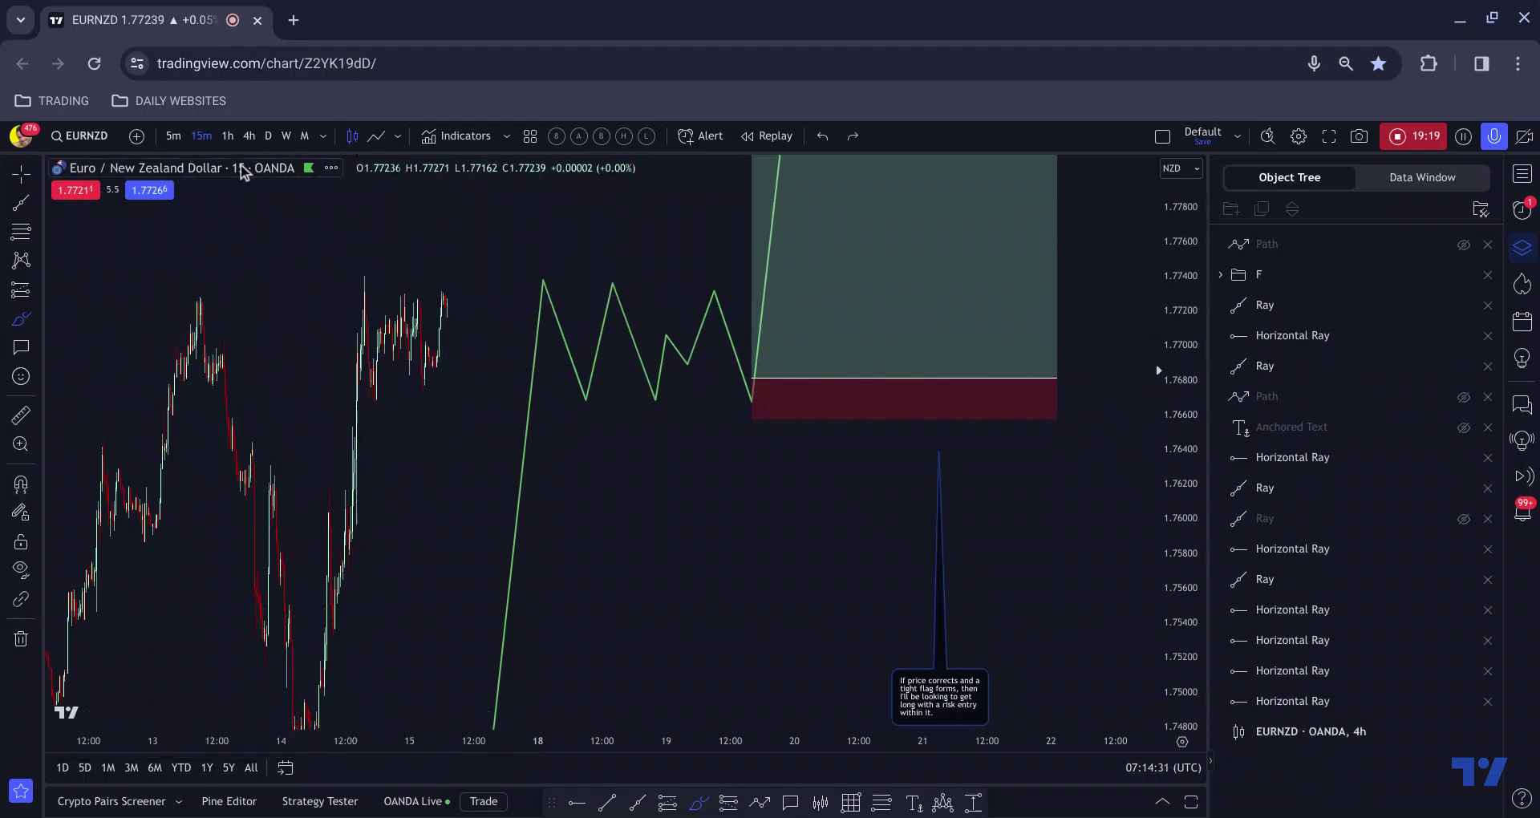
Review the flag projection and long position plan on the 1-hour and 4-hour timeframes, ending on the 1-hour chart
click(232, 139)
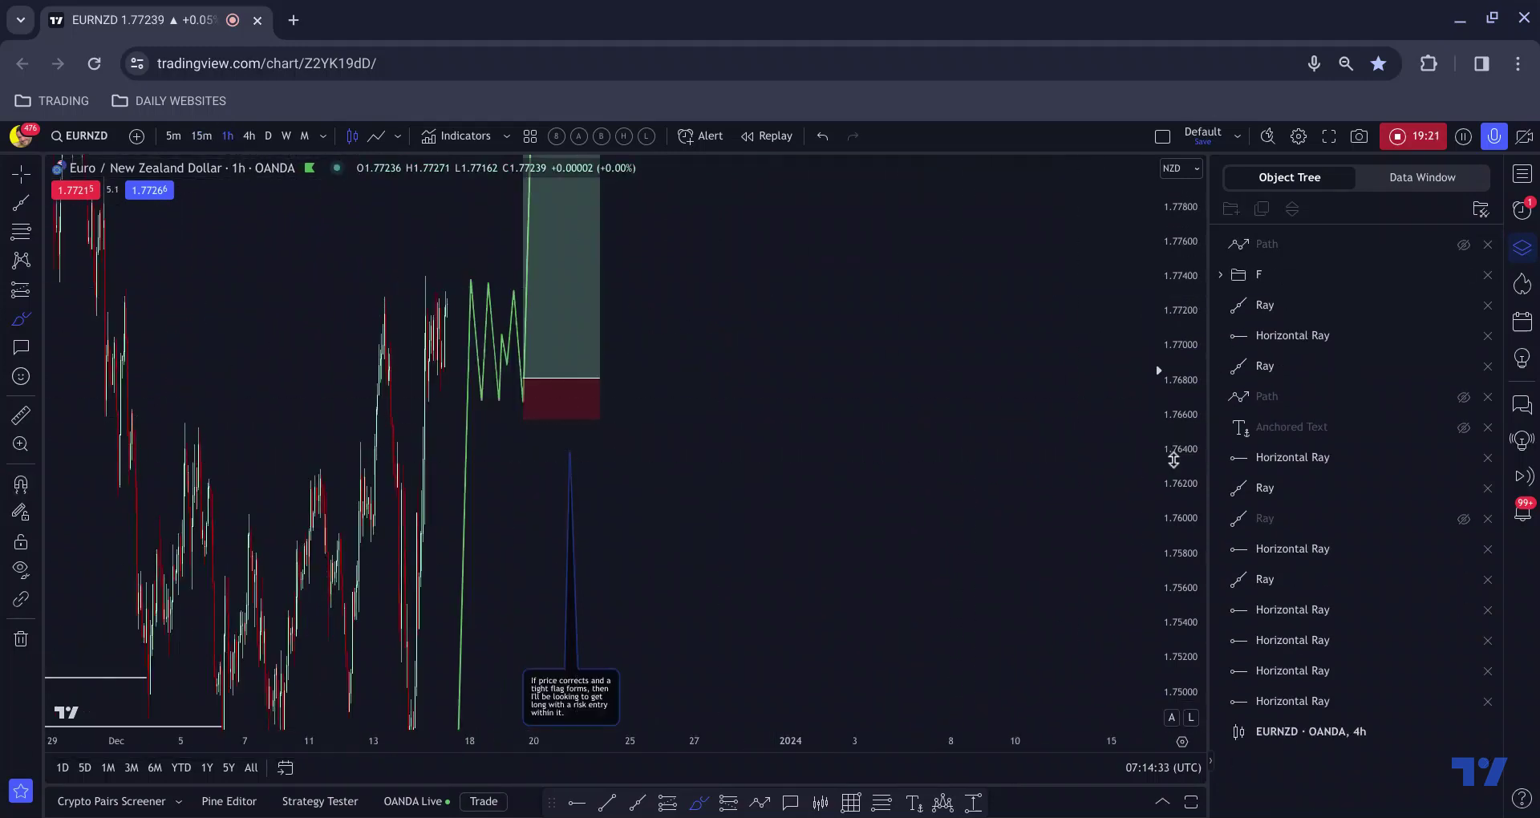
drag(1173, 459, 1168, 616)
scroll(1083, 600, down, 3)
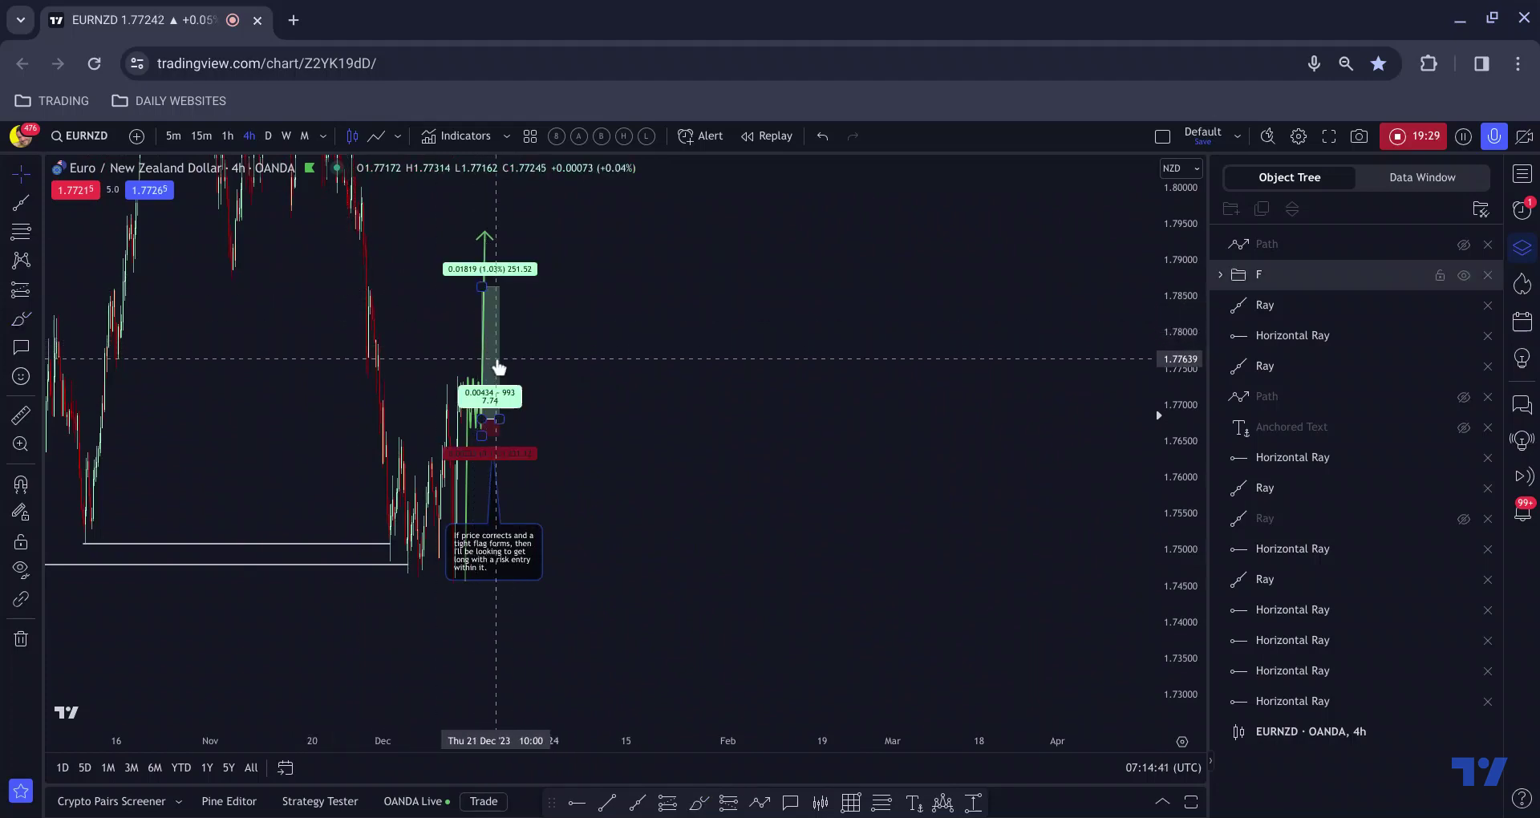
drag(637, 374, 913, 398)
scroll(906, 401, up, 2)
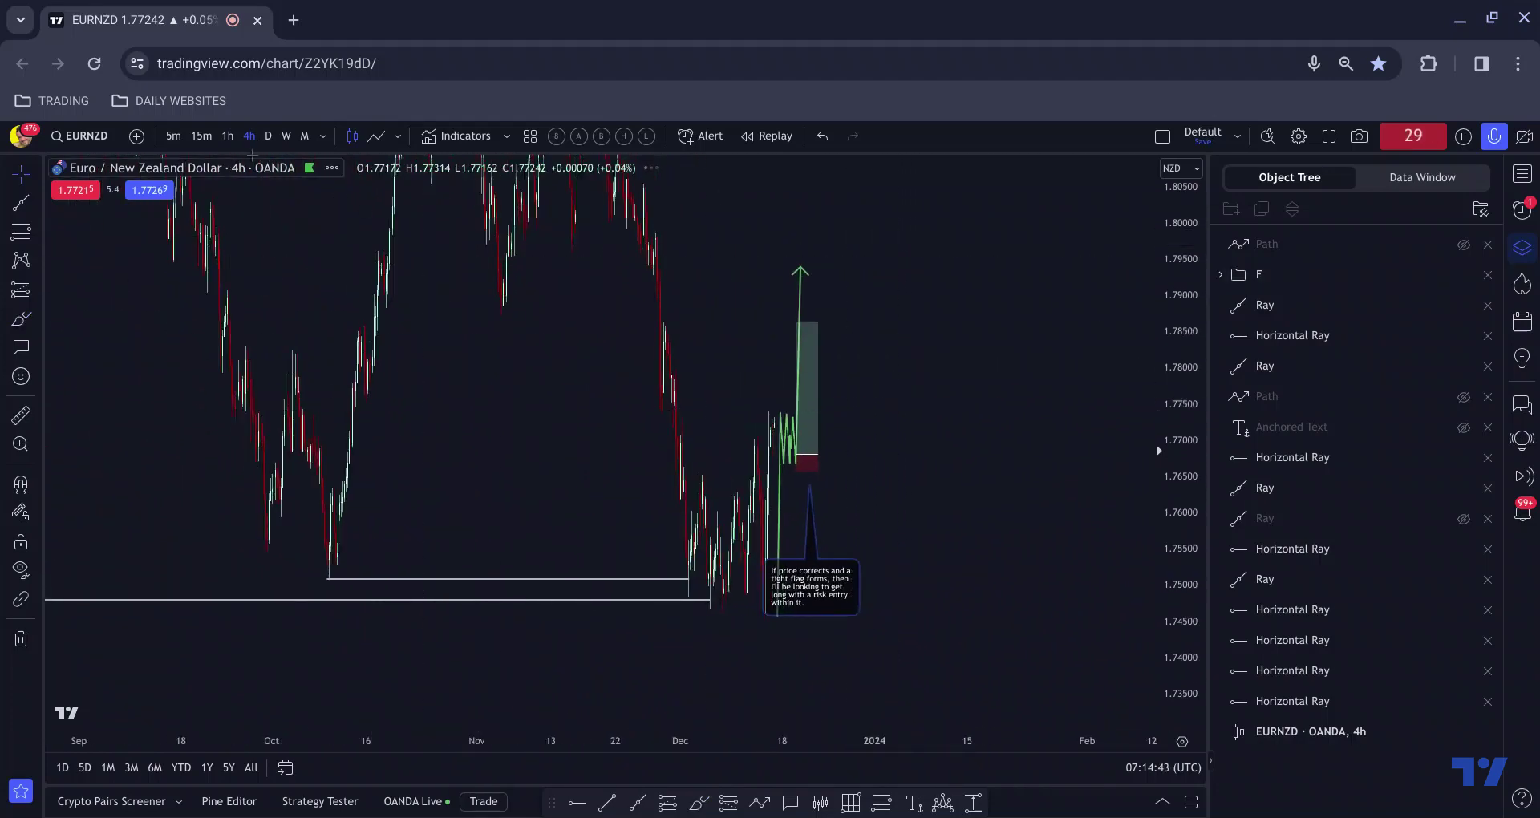
click(230, 137)
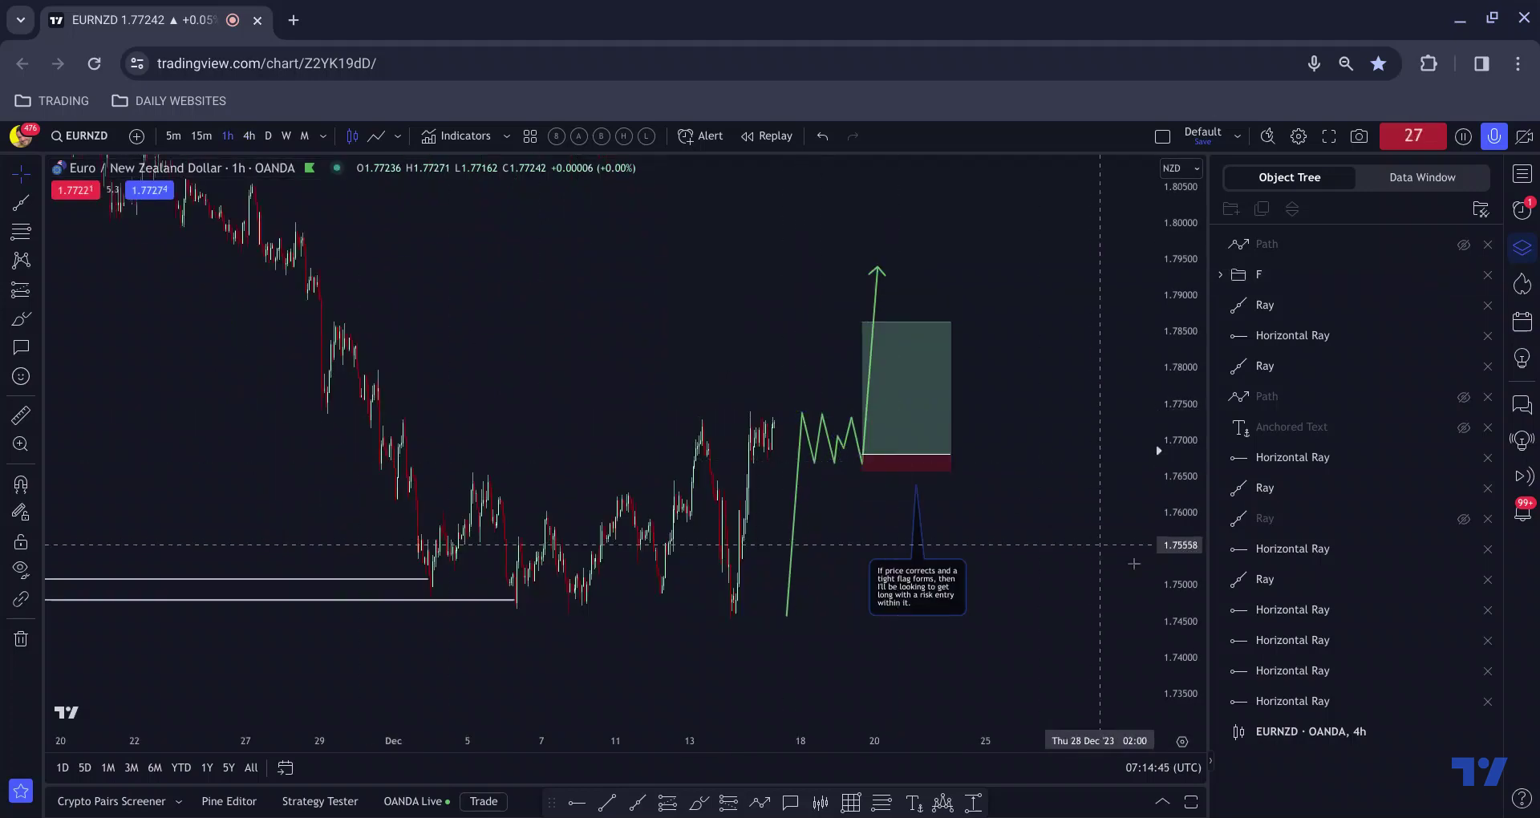
drag(1180, 585, 1177, 554)
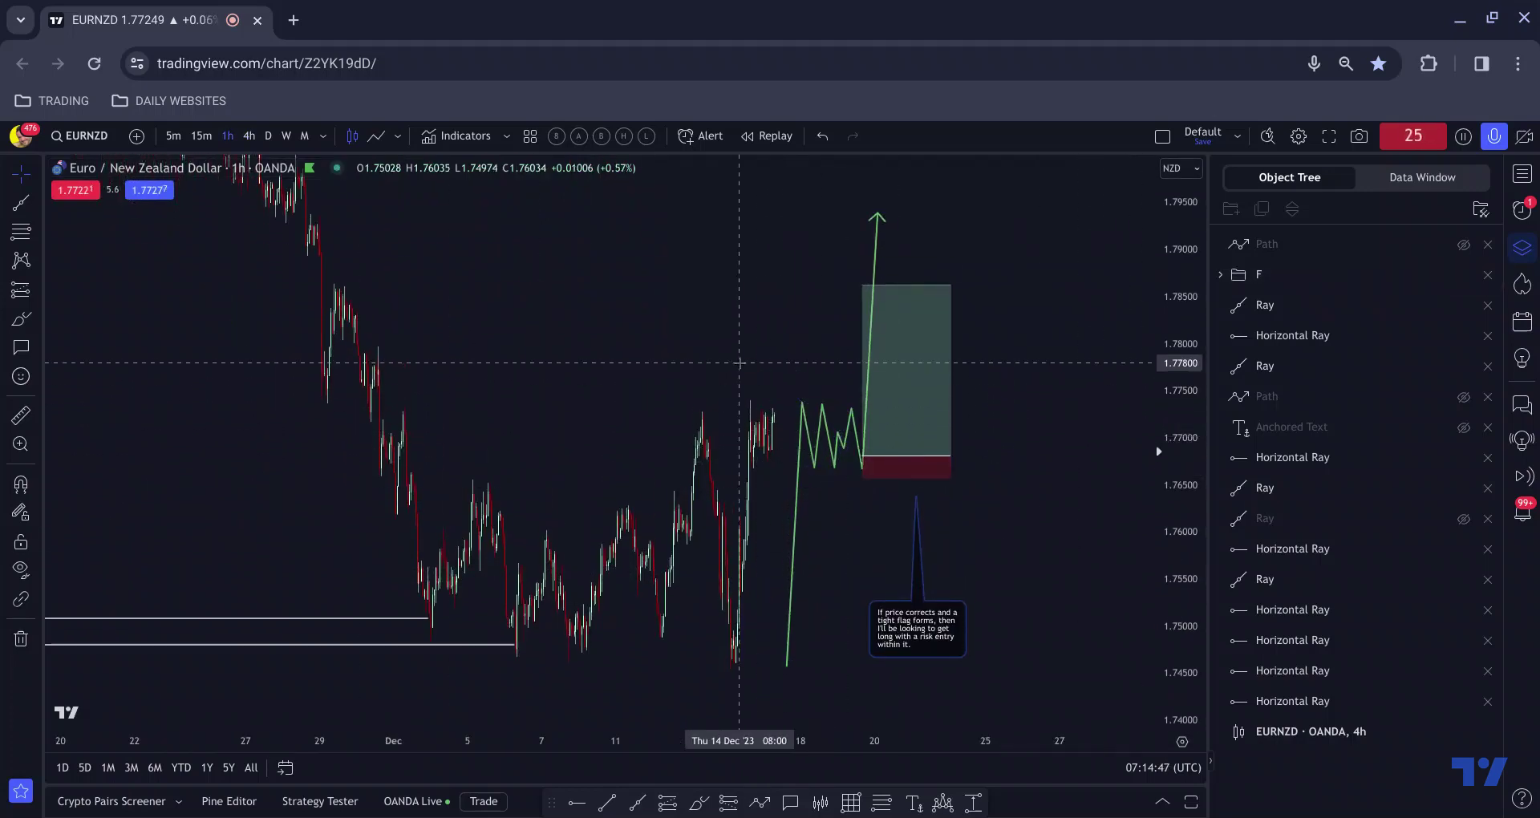